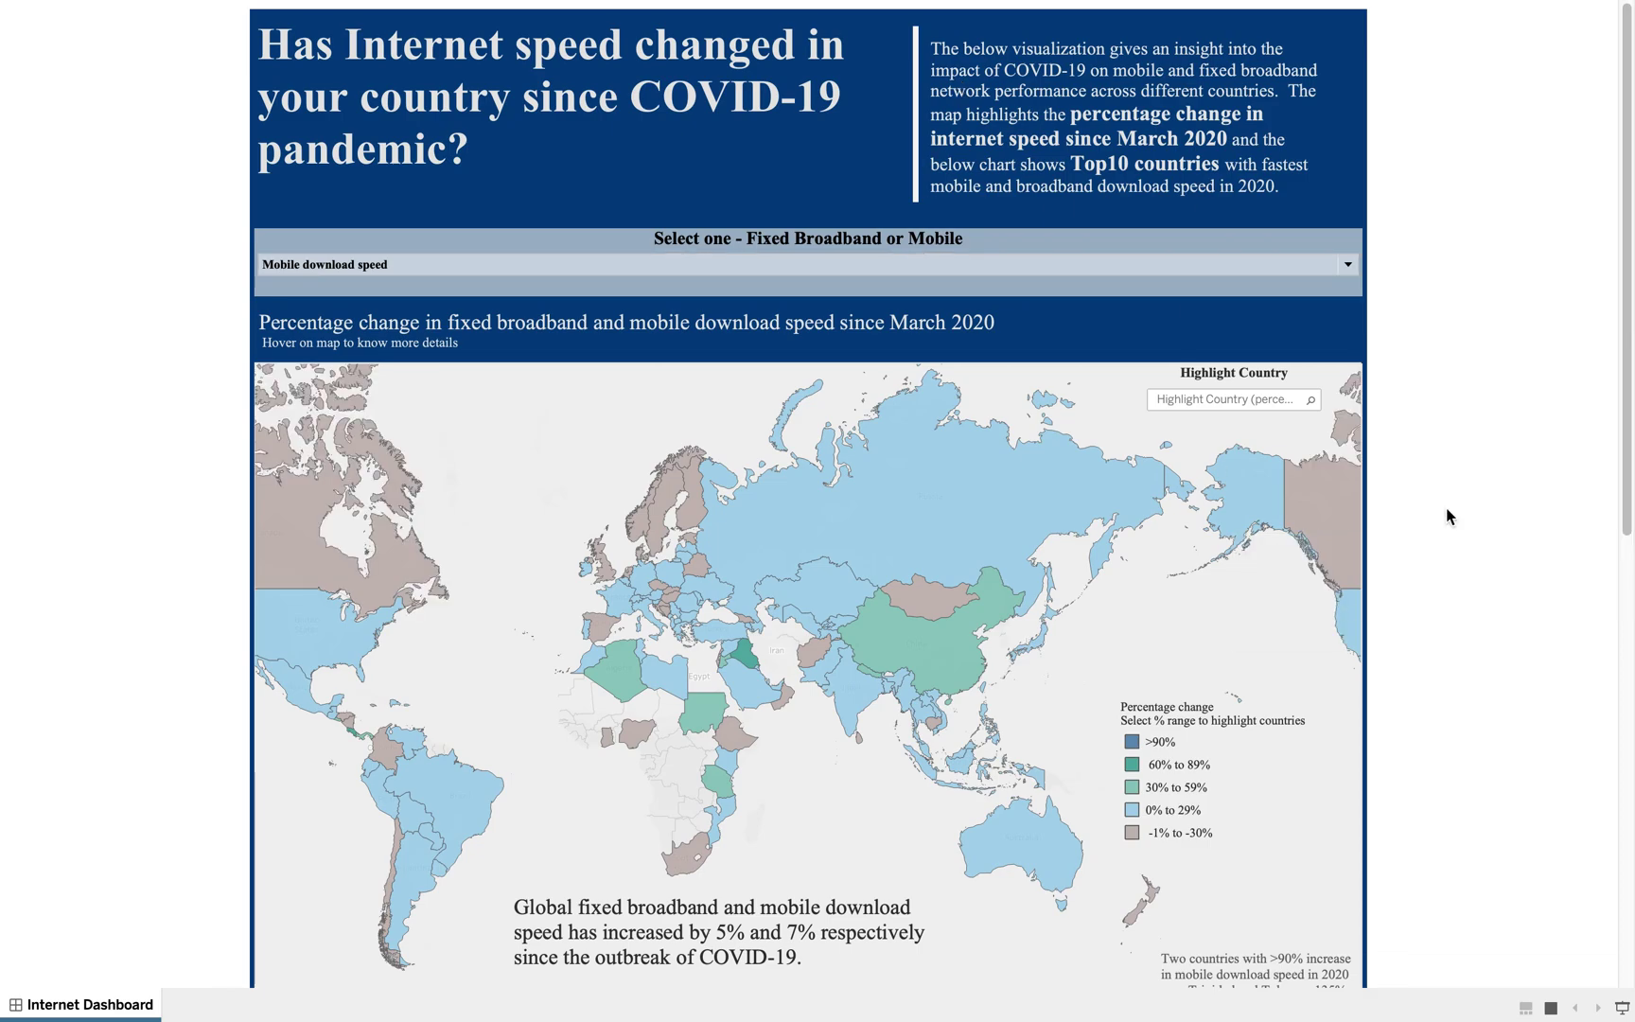
Step: Look over the finished internet speed dashboard, from the percentage change map down to the top 10 countries chart
scroll(1448, 516, "down", 2)
scroll(1446, 507, "down", 15)
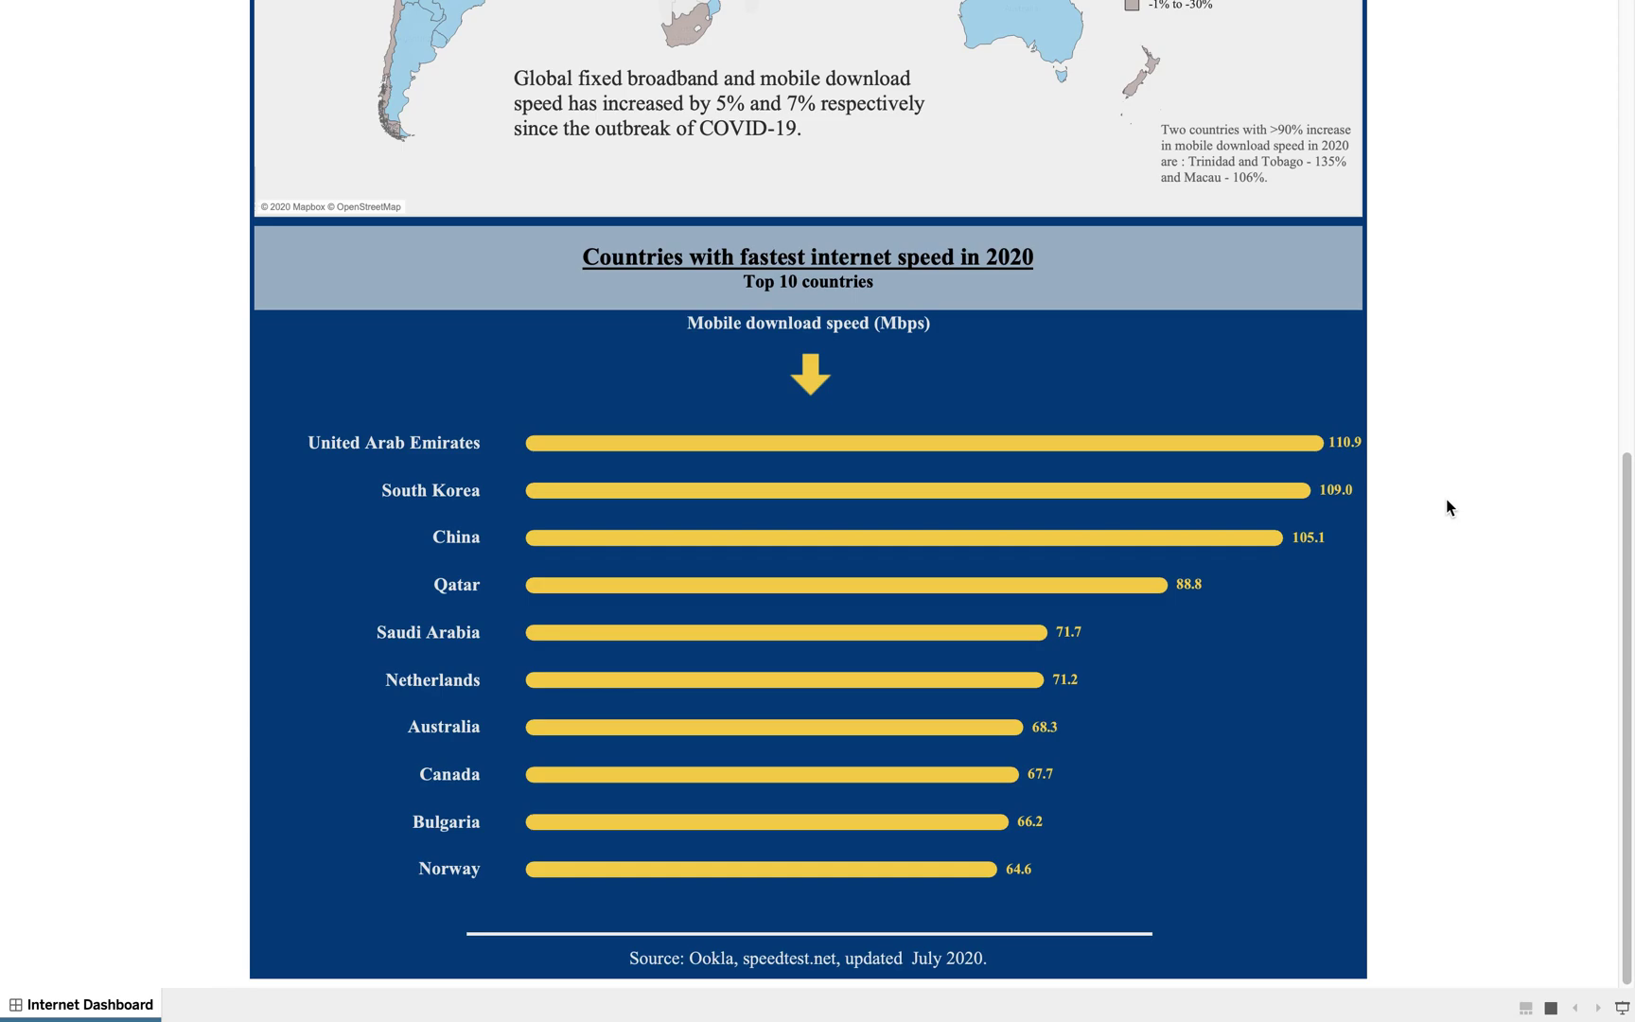
scroll(1446, 501, "up", 17)
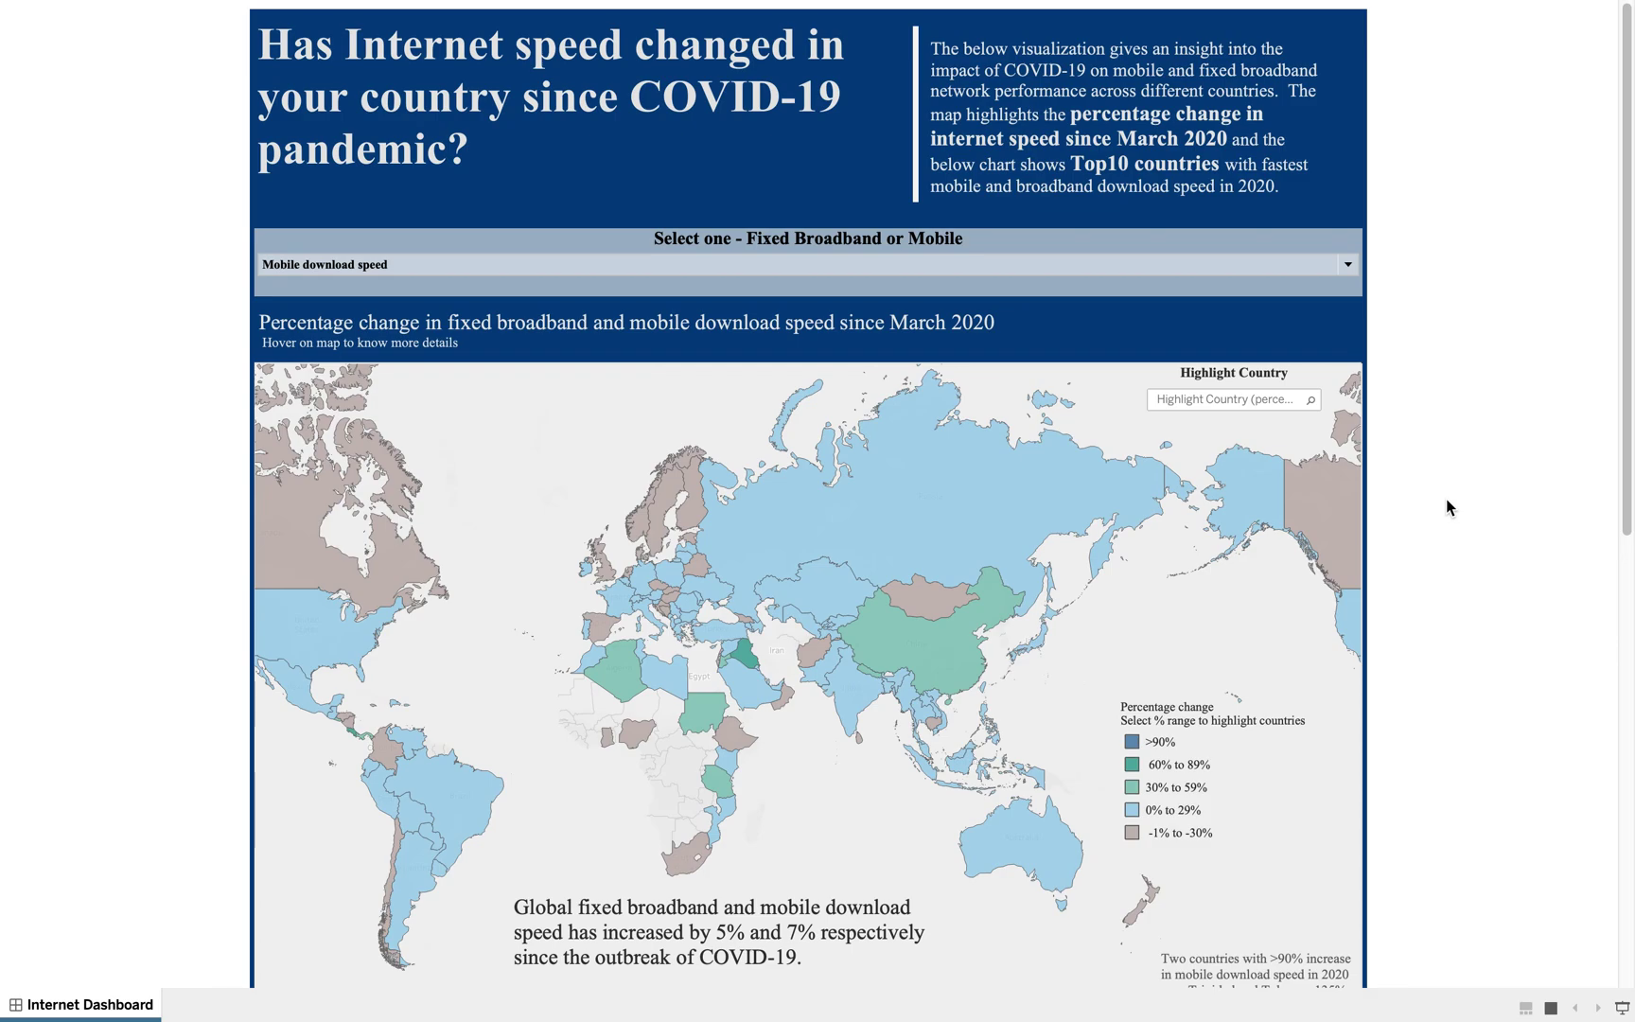
scroll(1446, 501, "down", 14)
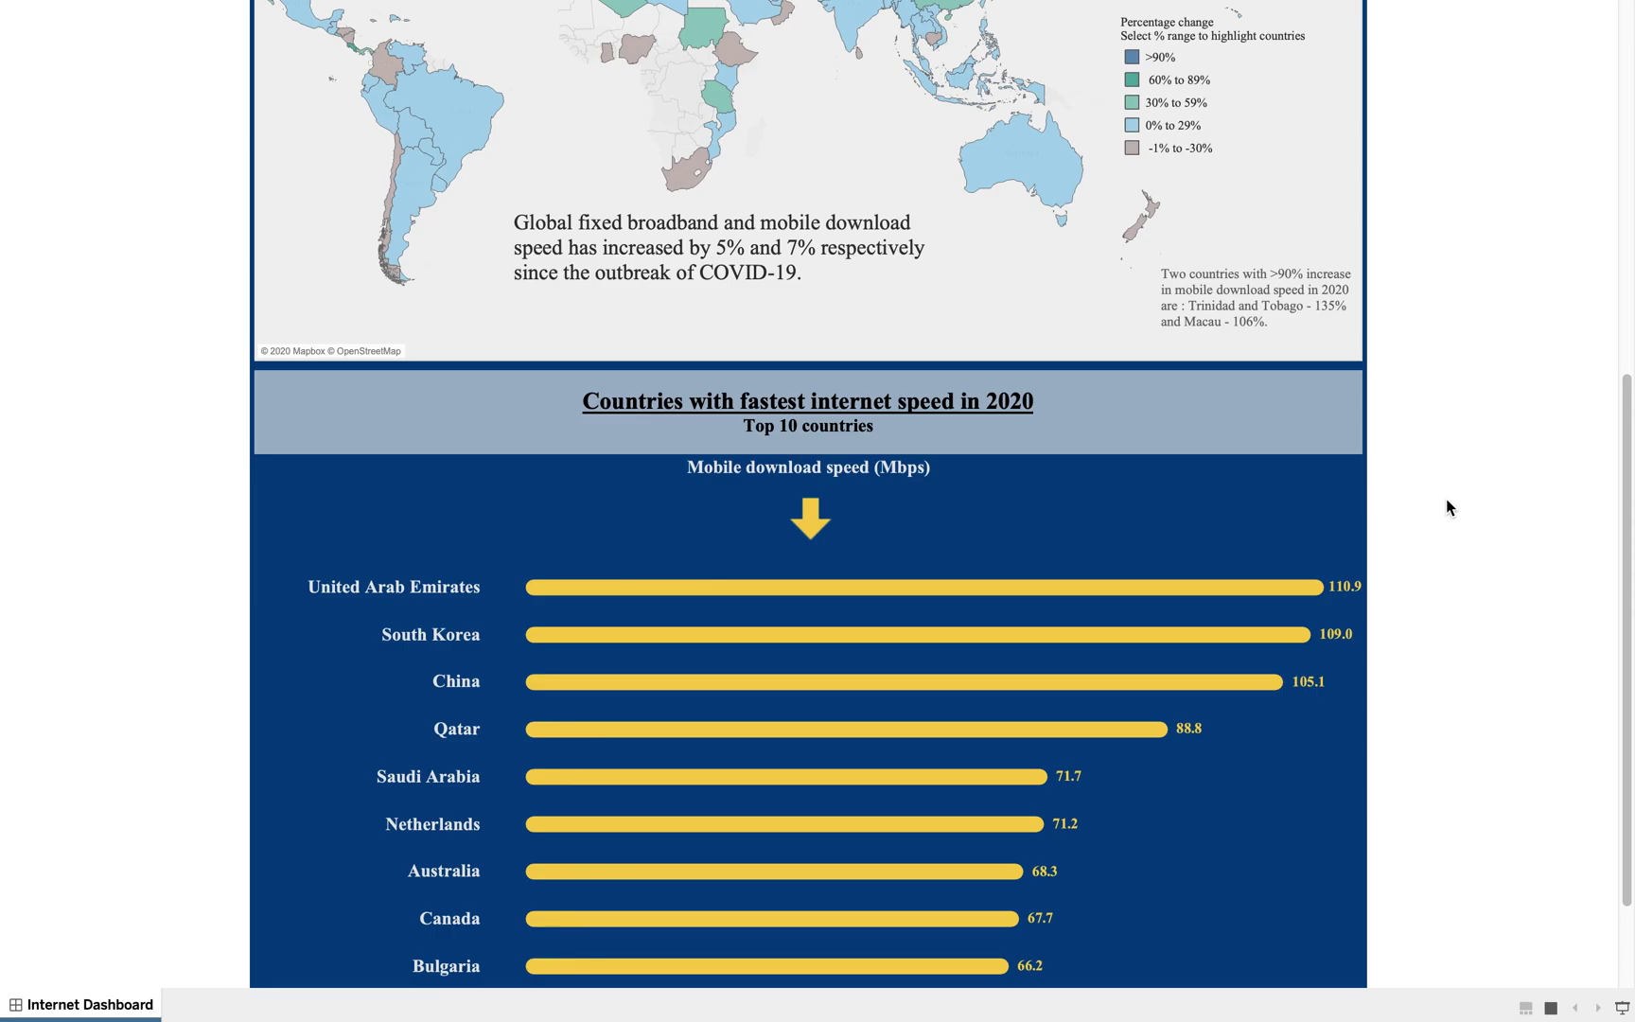
Step: Switch to the Tableau workbook and review its Map sheet, Bar chart sheet and data source
key("super+Tab")
key("super+Tab")
key("super+Tab")
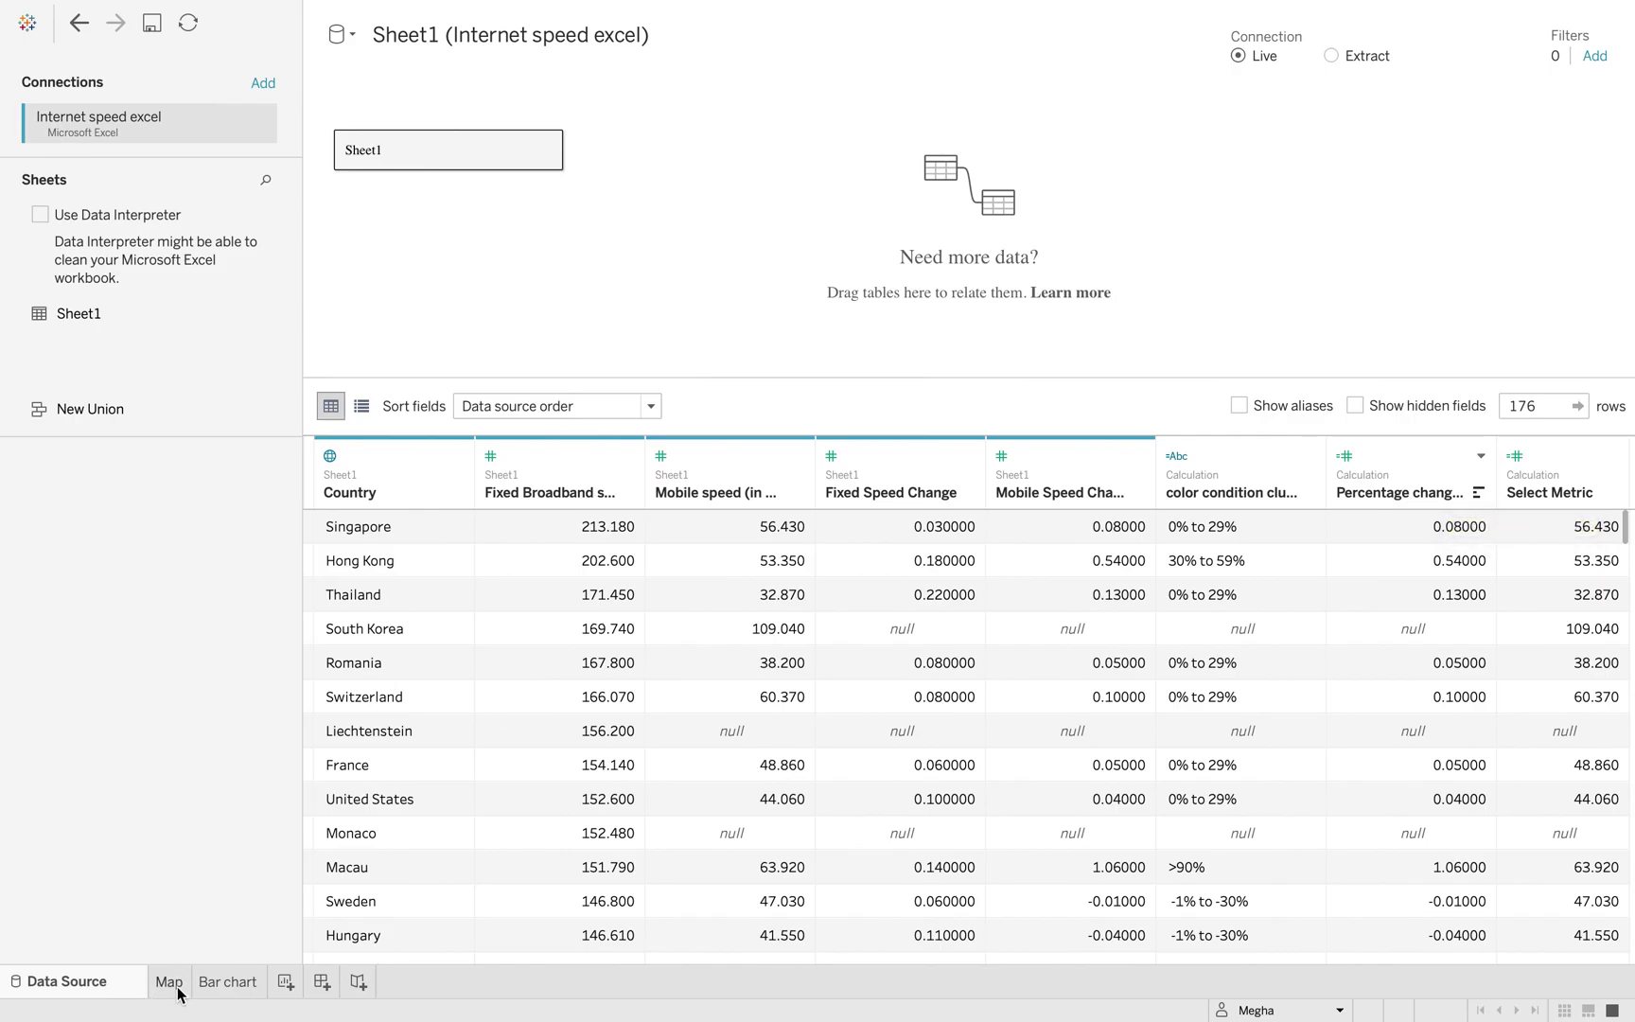
left_click(170, 984)
left_click(227, 982)
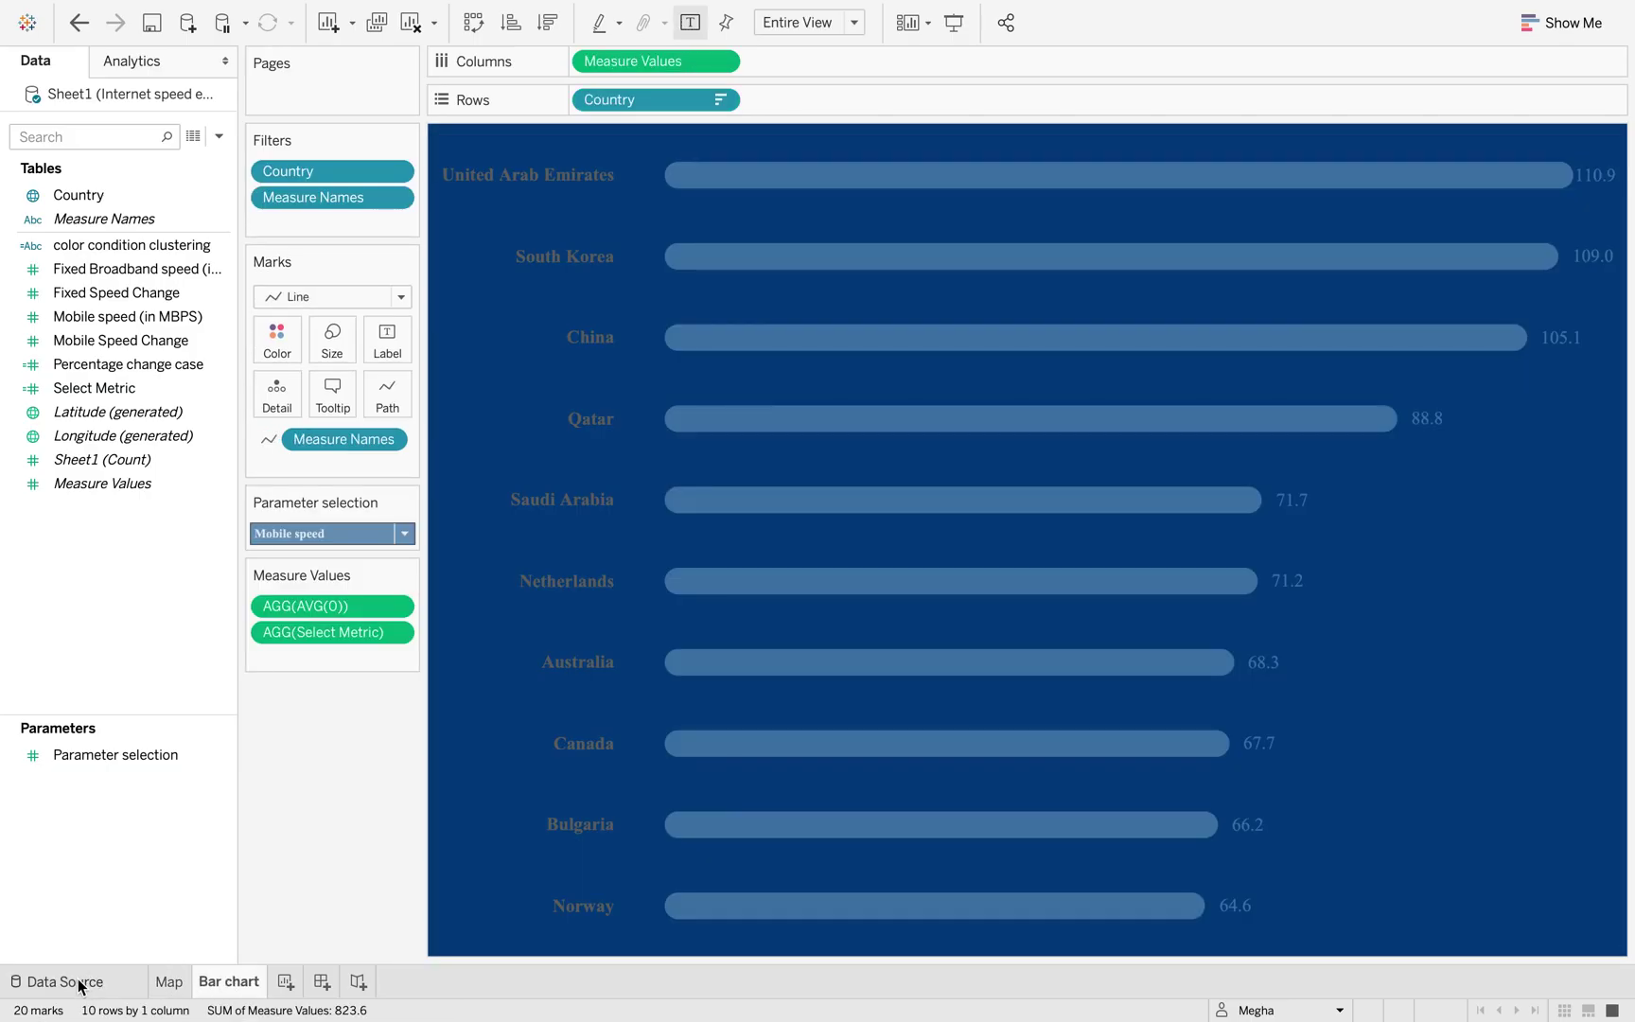
left_click(81, 984)
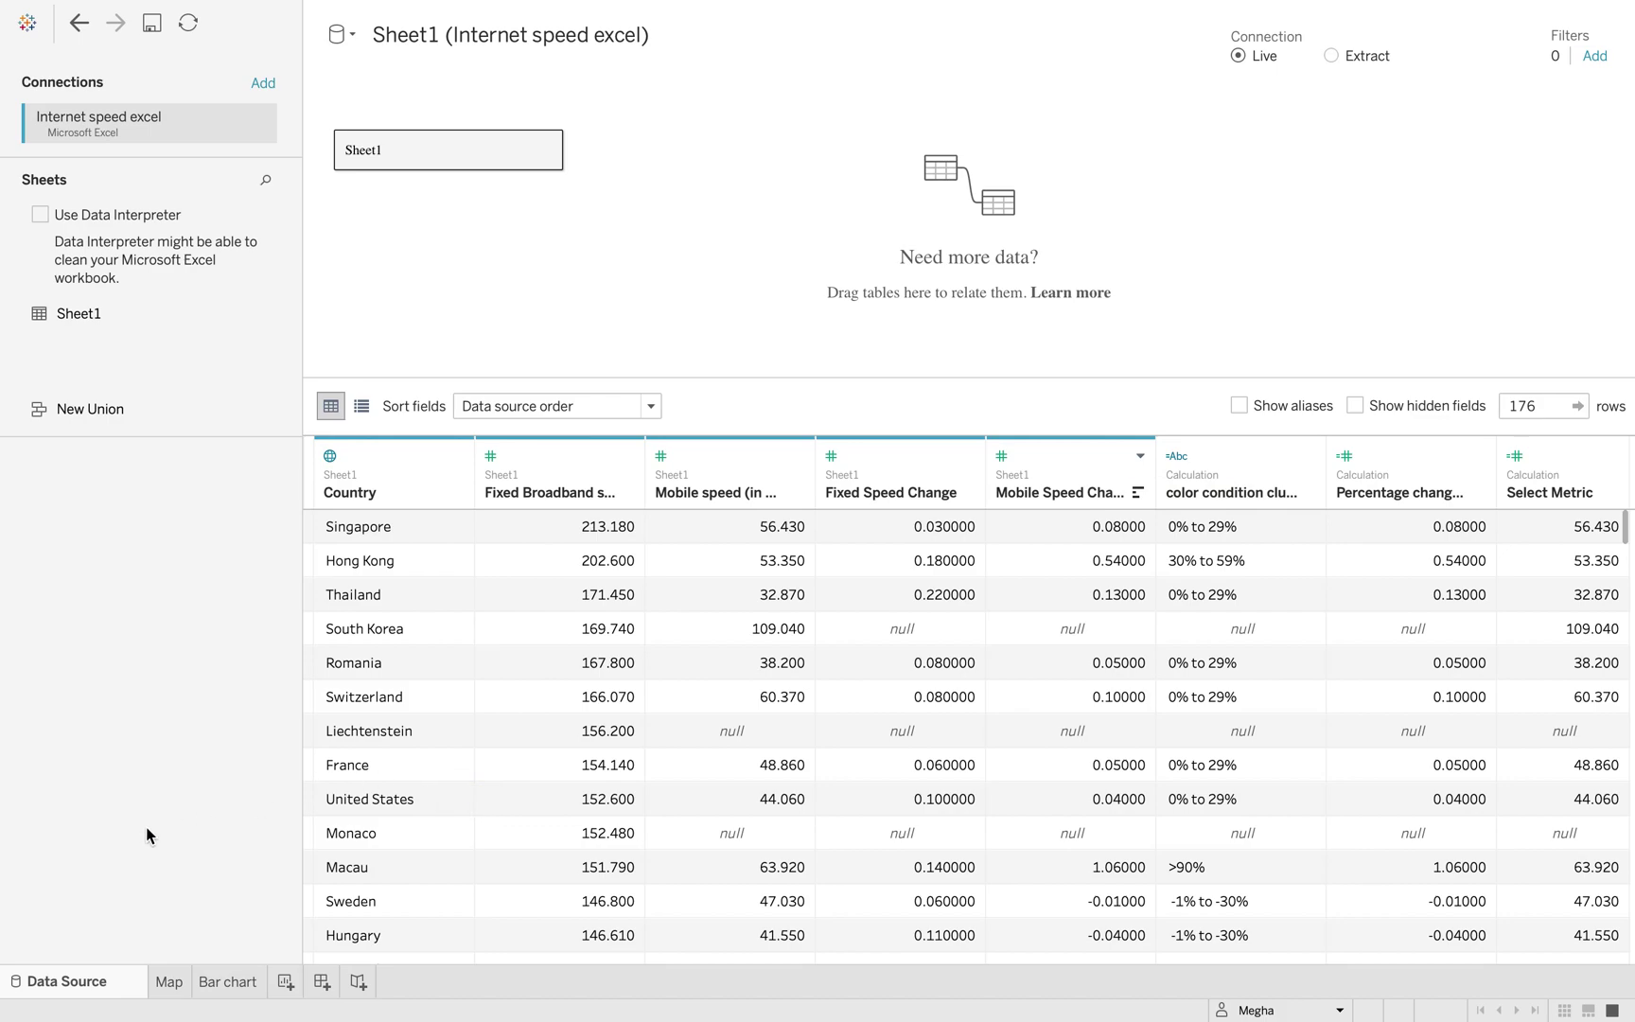
Step: Preview the Map and Bar chart sheets with the parameter at Fixed Broadband speed, then return it to Mobile speed
left_click(170, 982)
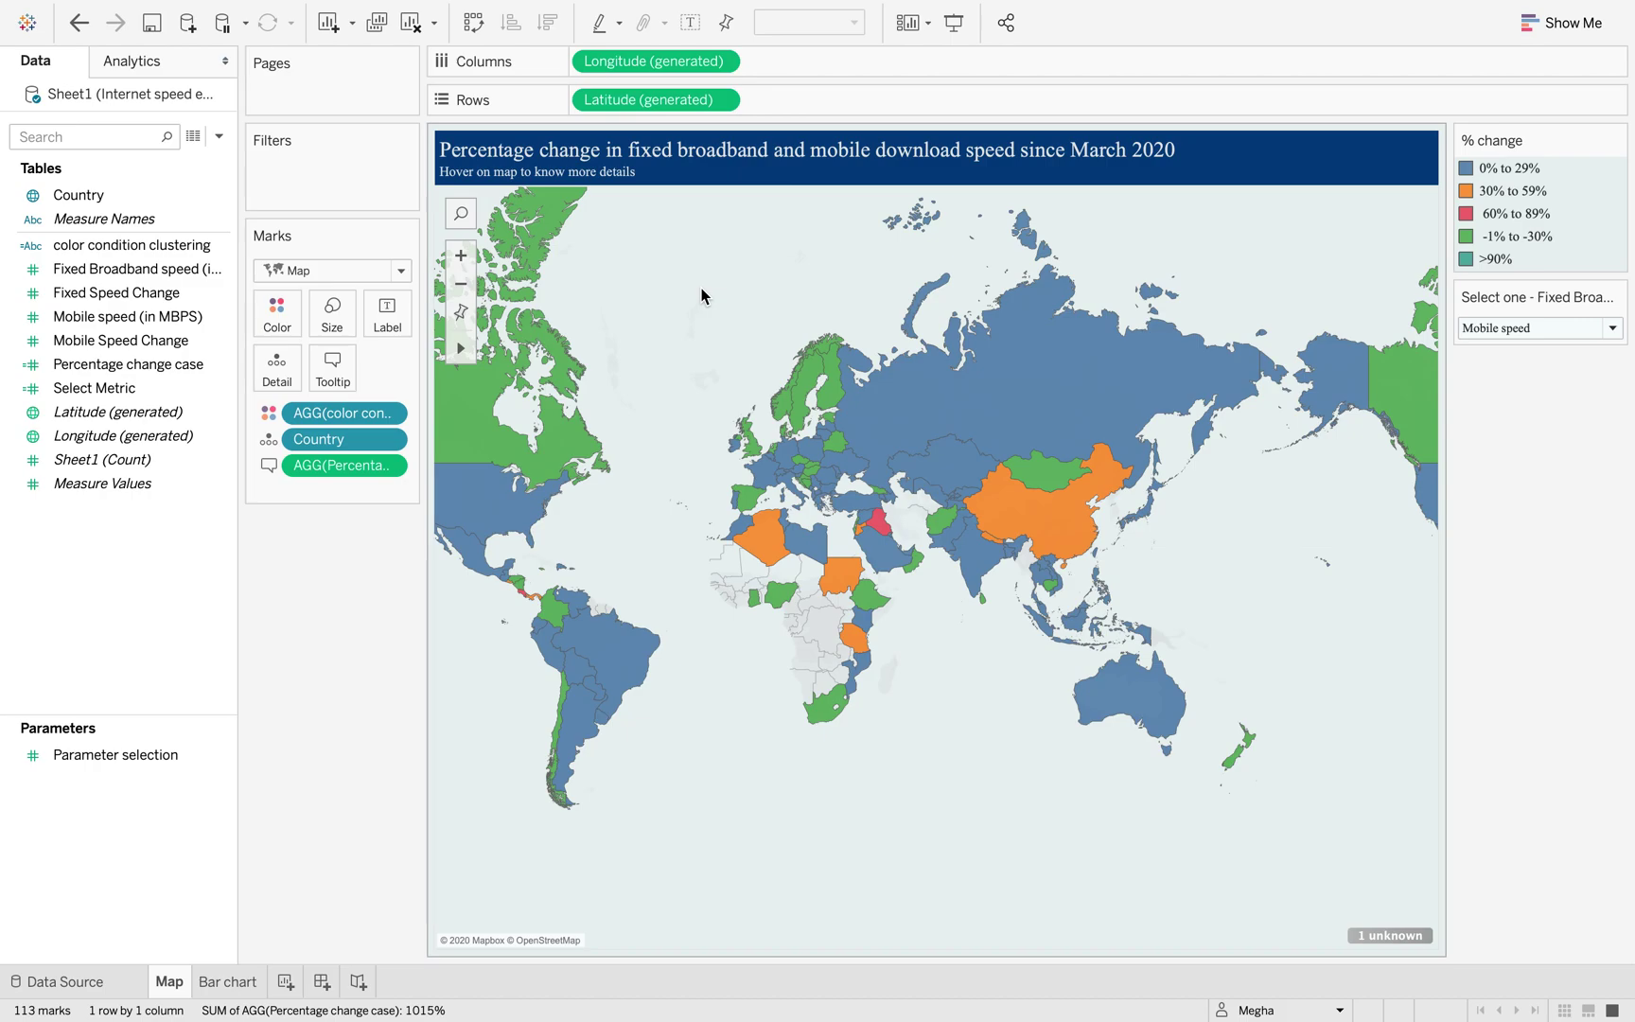
left_click(1614, 330)
left_click(1599, 347)
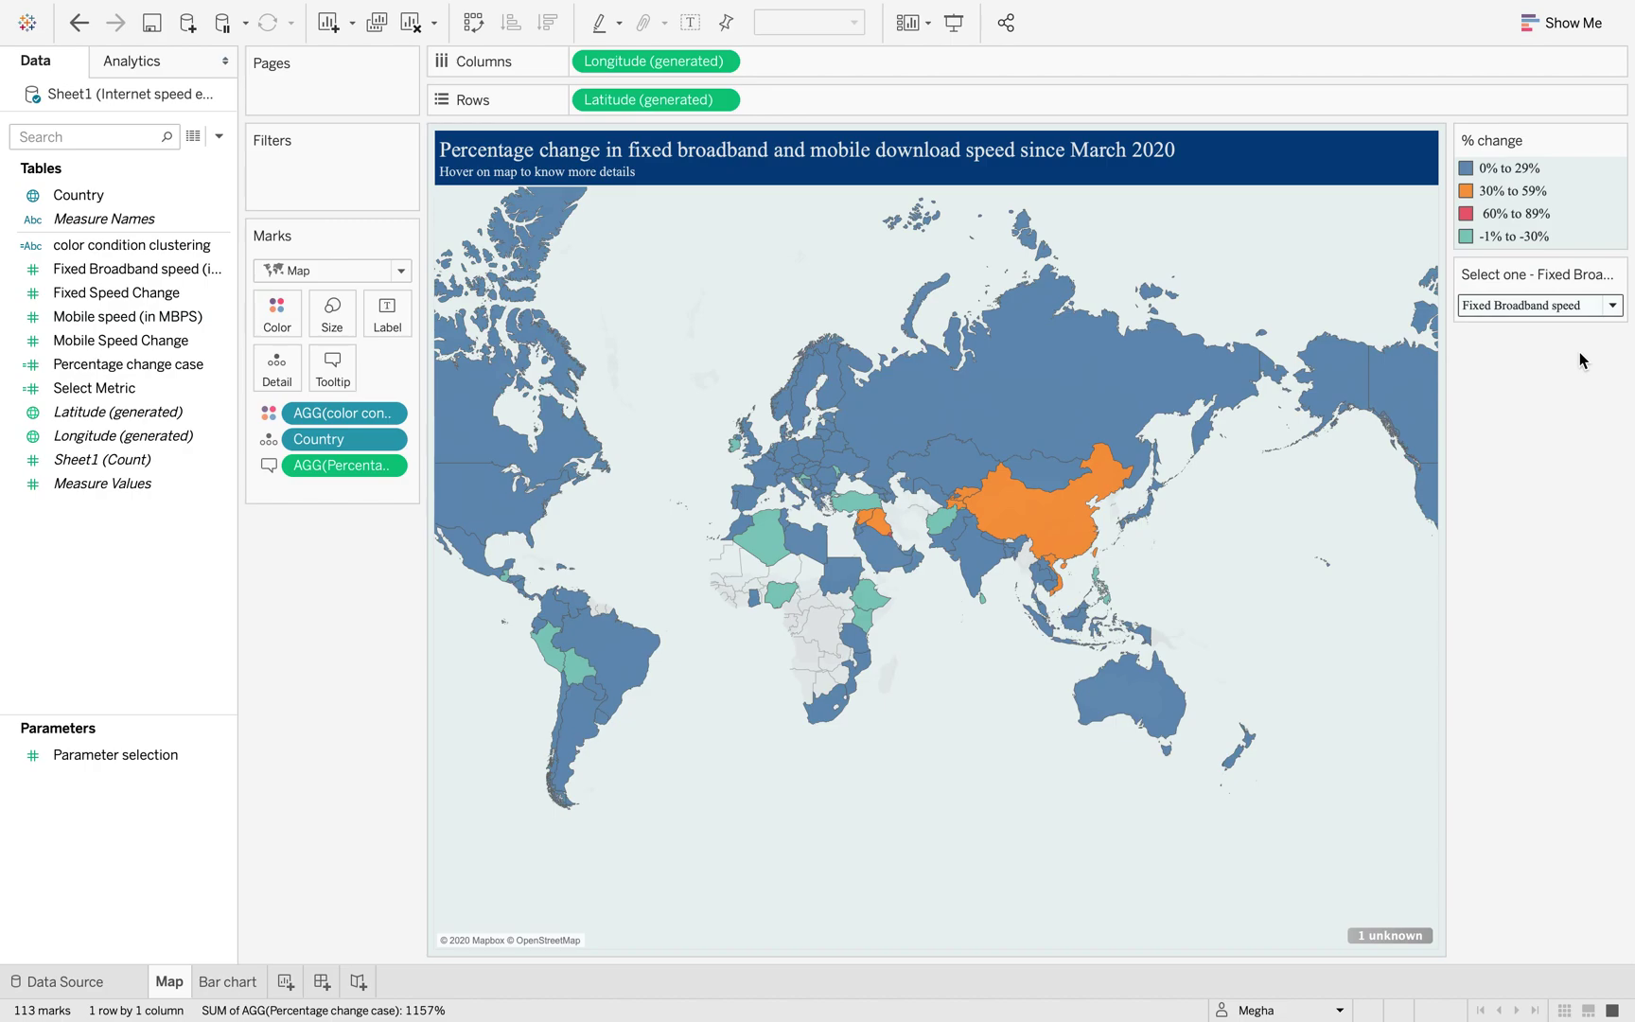
left_click(228, 982)
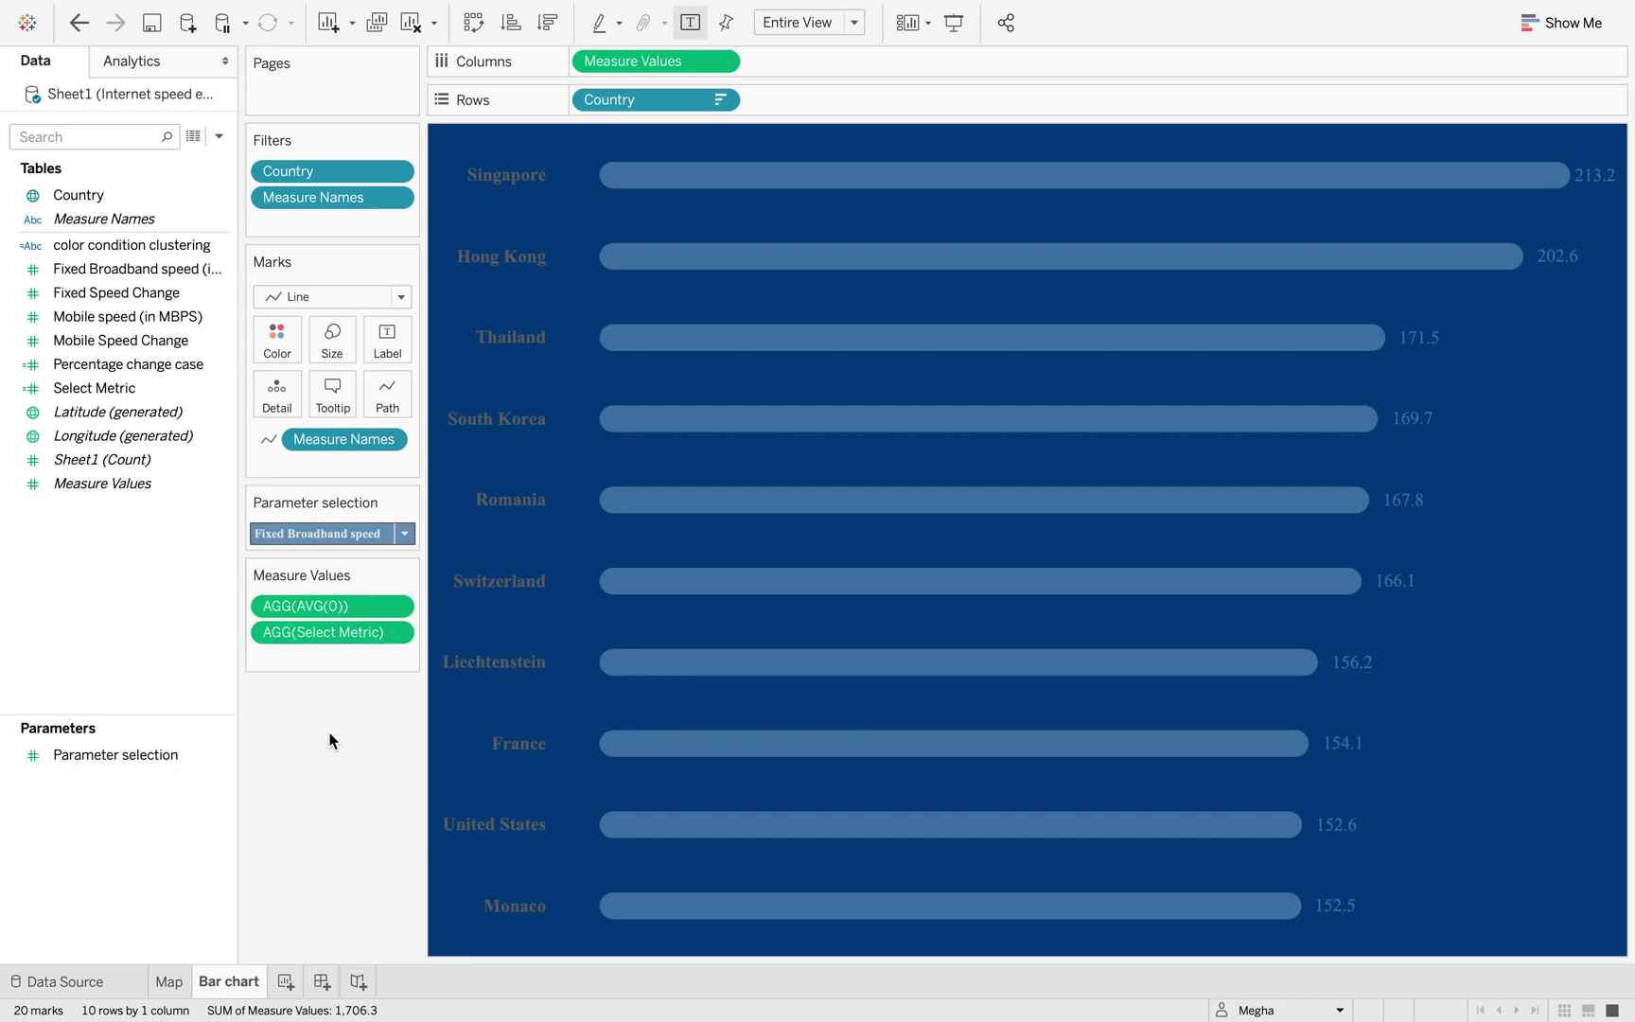
left_click(402, 534)
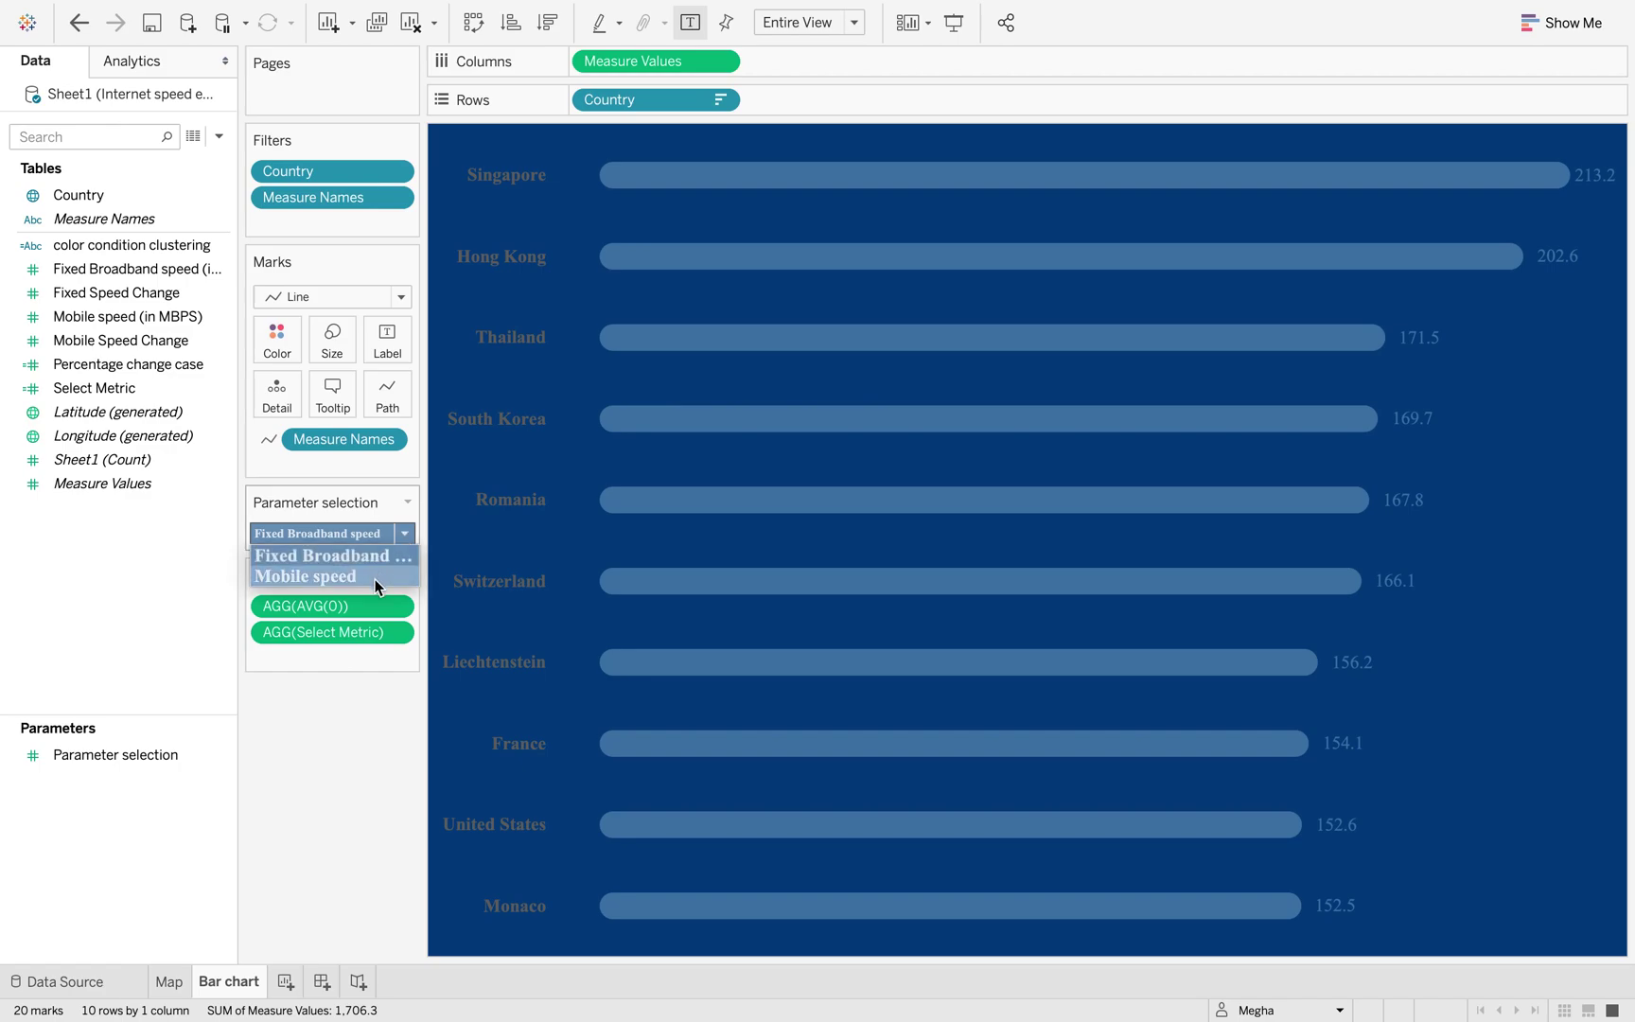
left_click(374, 577)
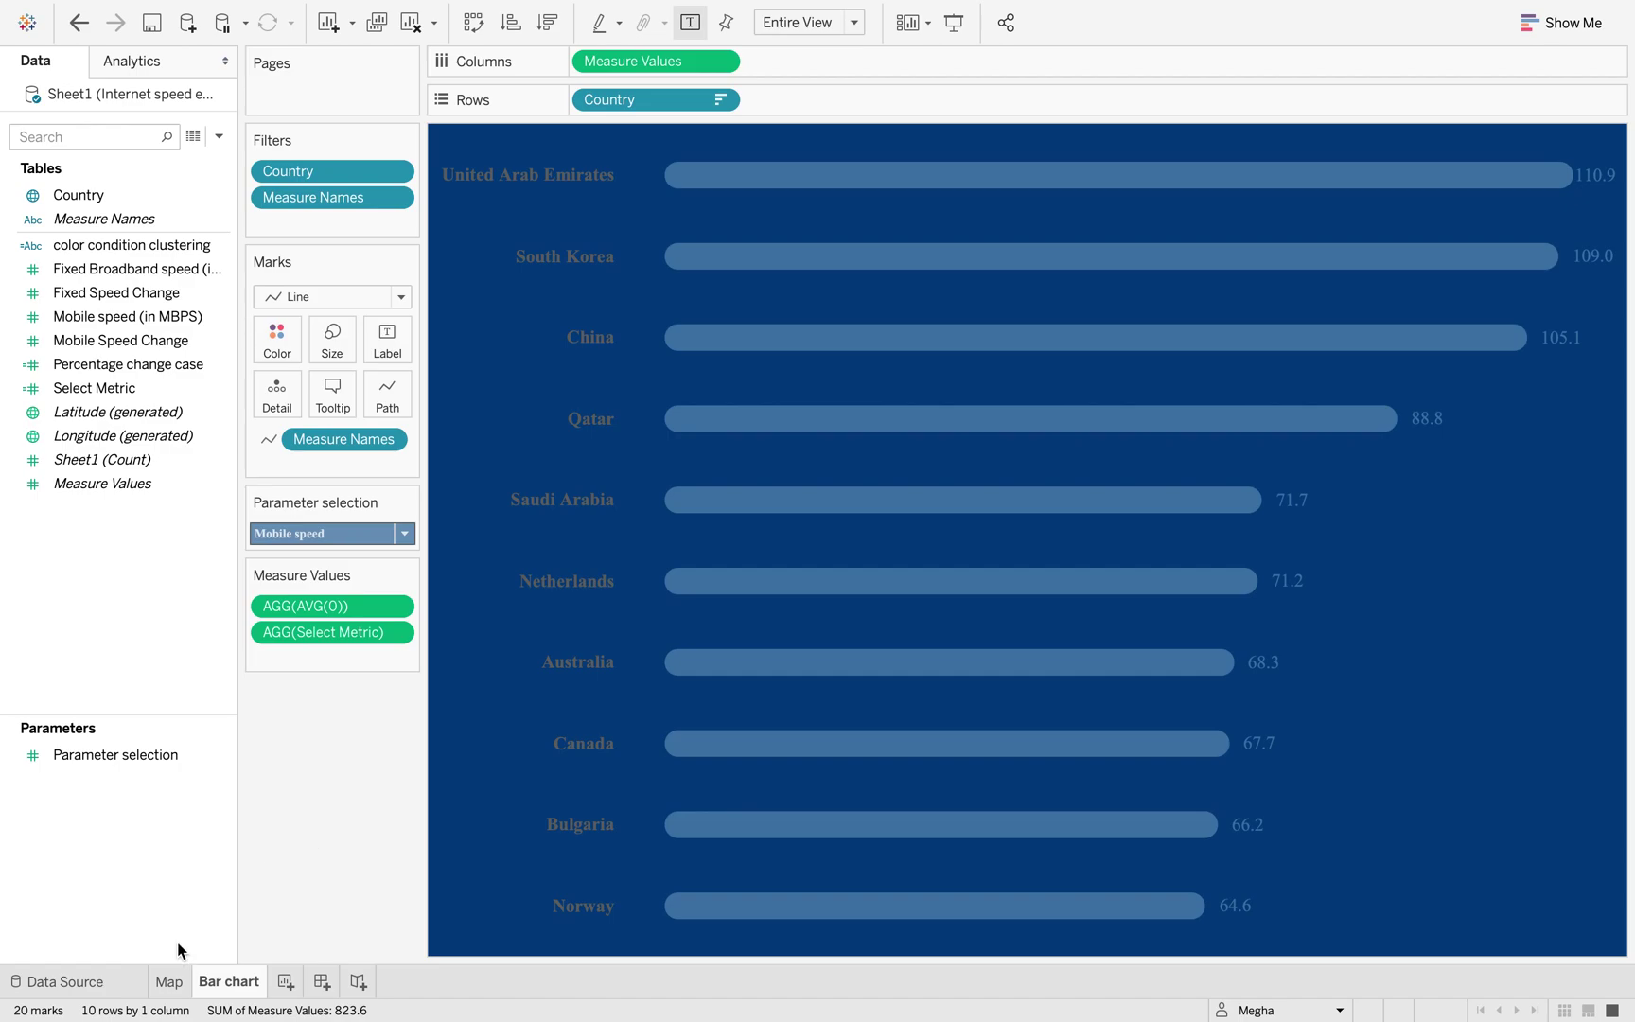
Step: Examine the worksheet shading color choices in the Map sheet's formatting options
left_click(169, 981)
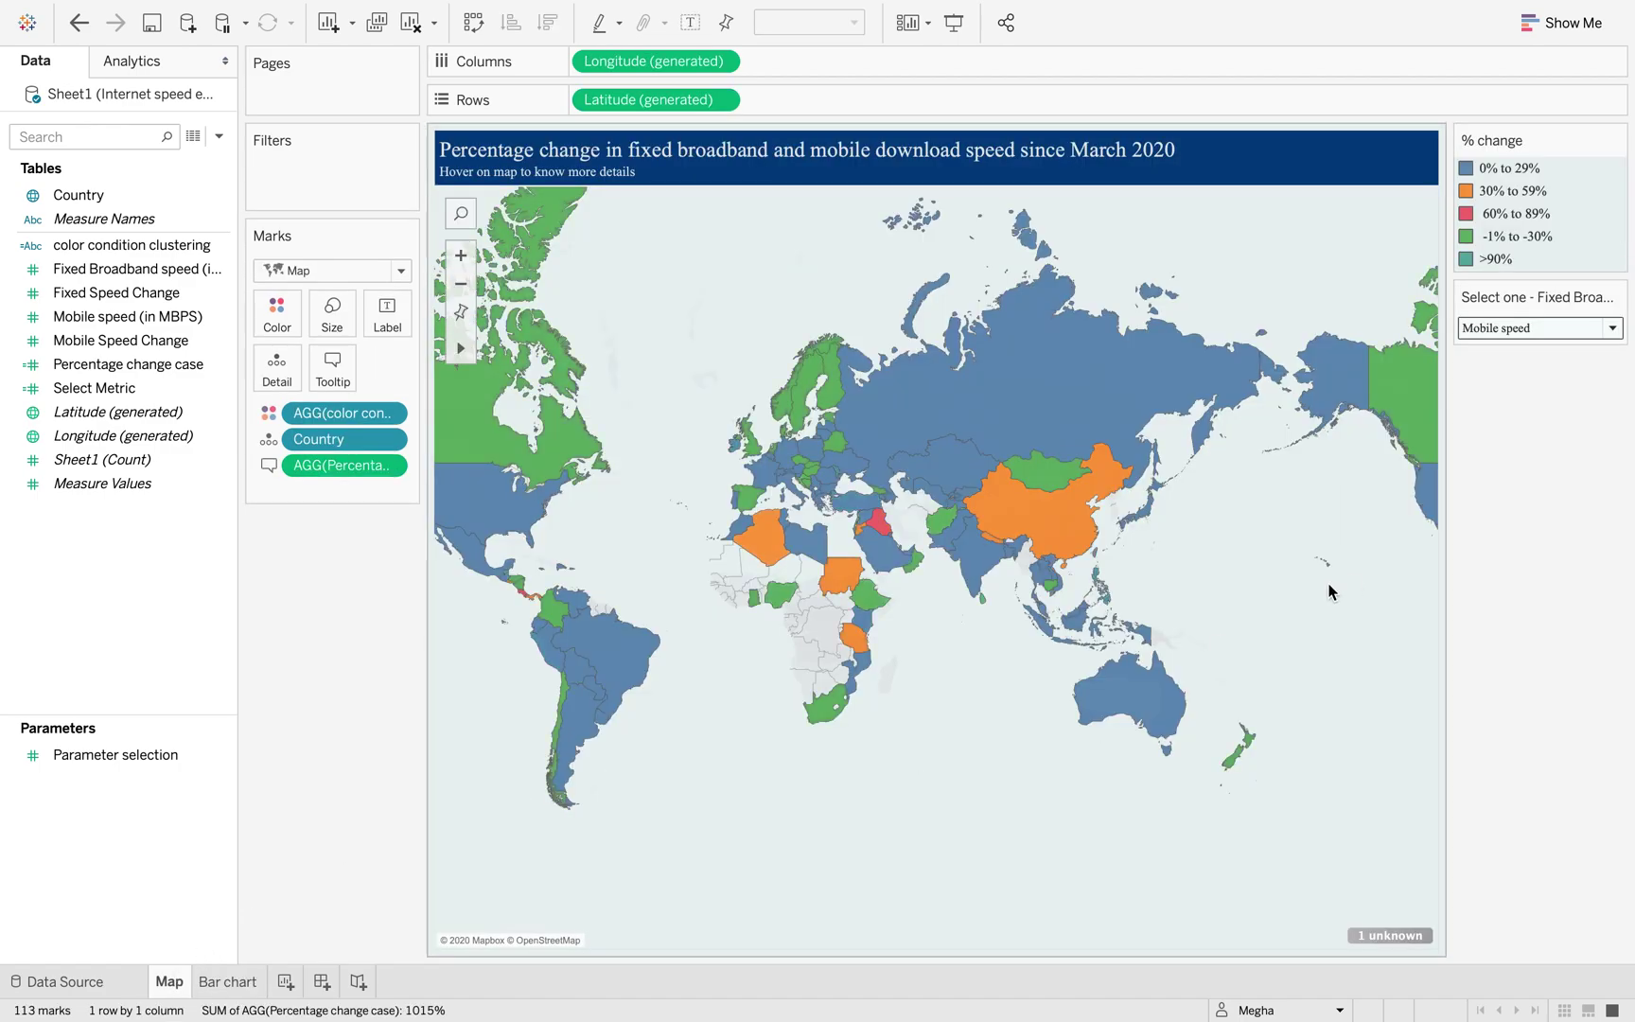
right_click(1347, 651)
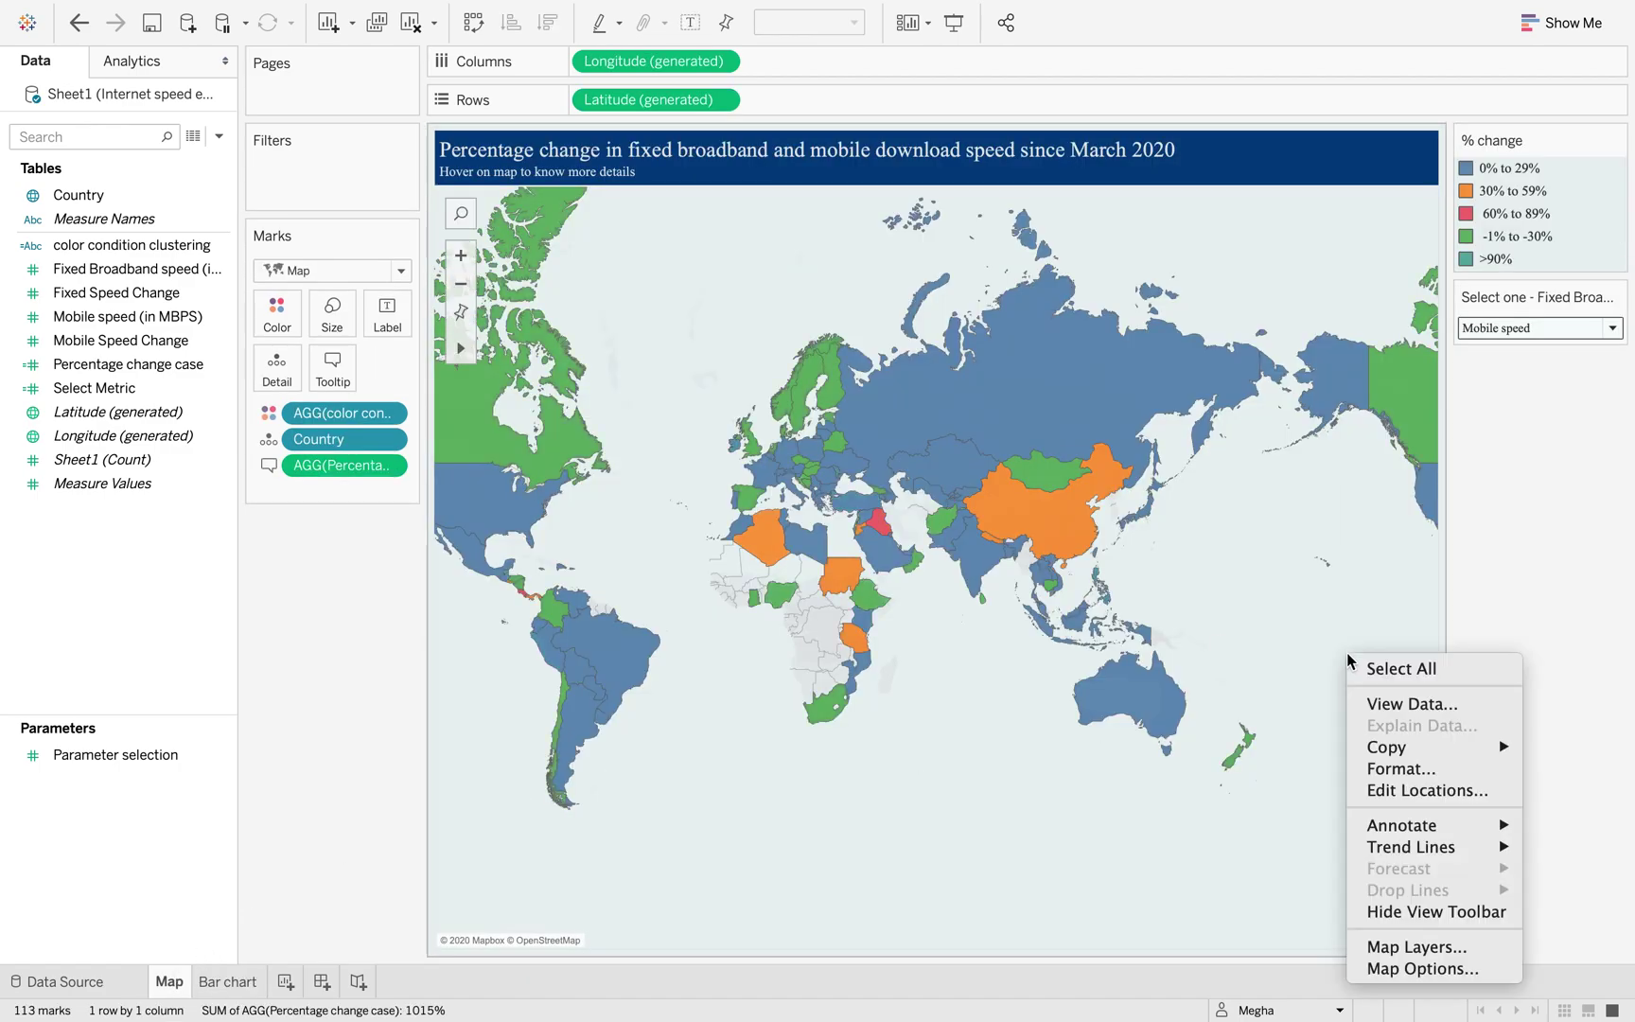
left_click(1368, 772)
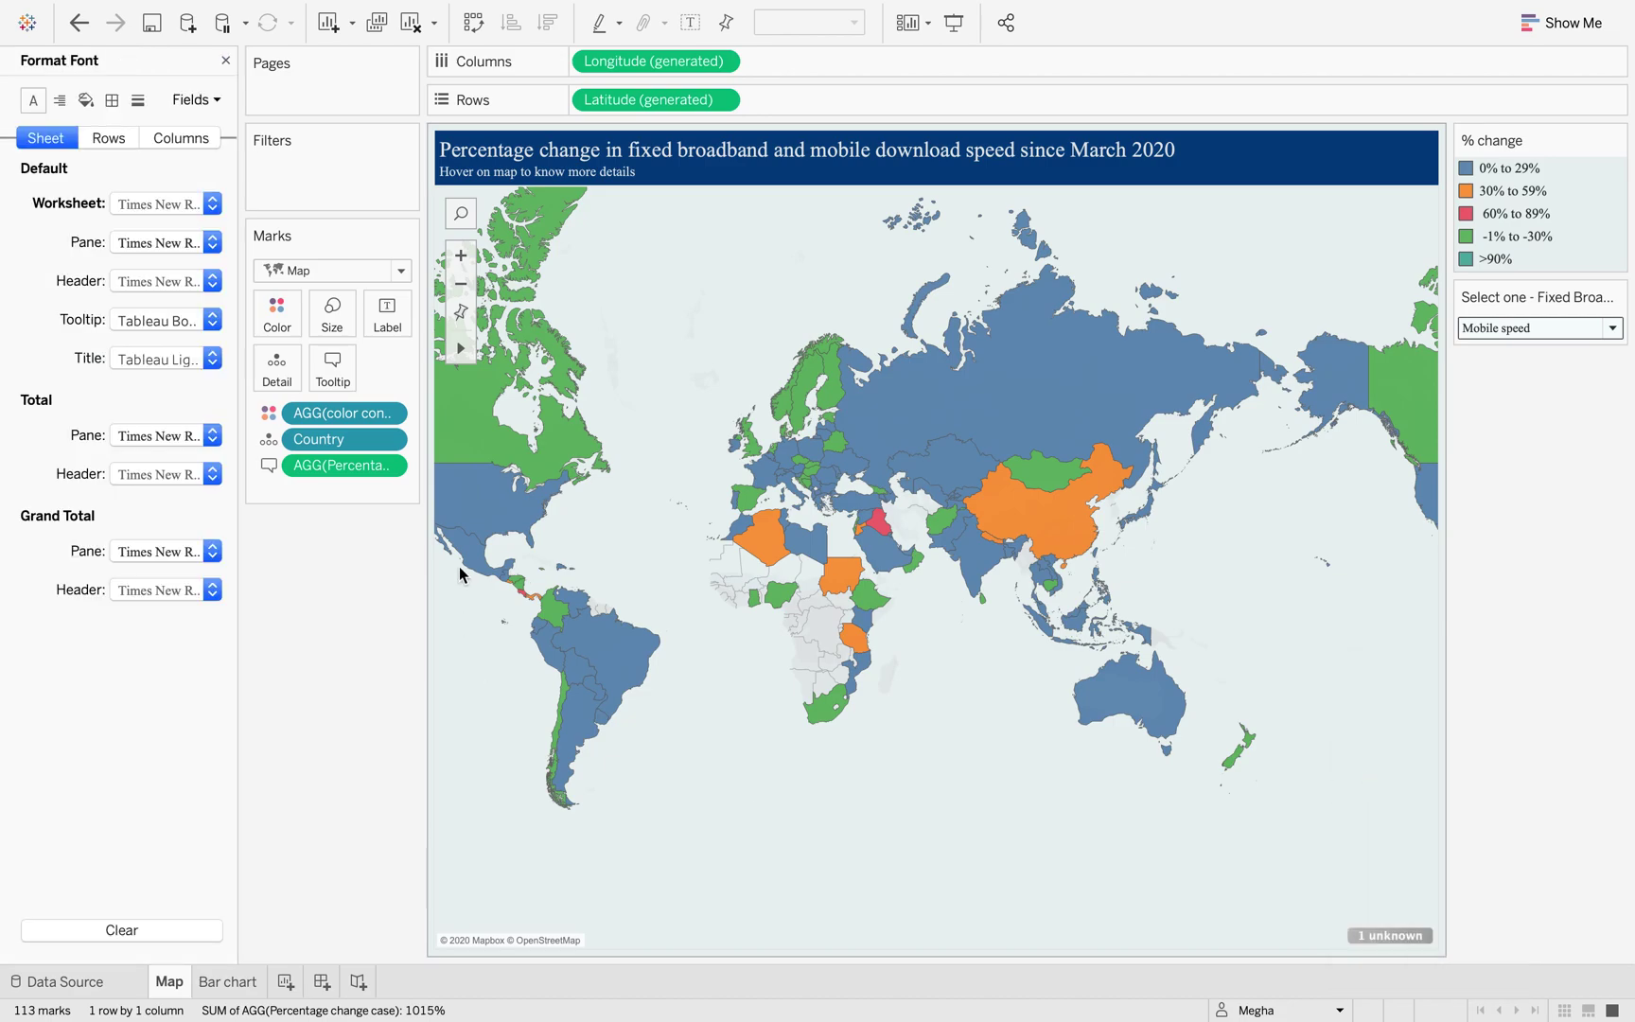
left_click(85, 101)
left_click(213, 204)
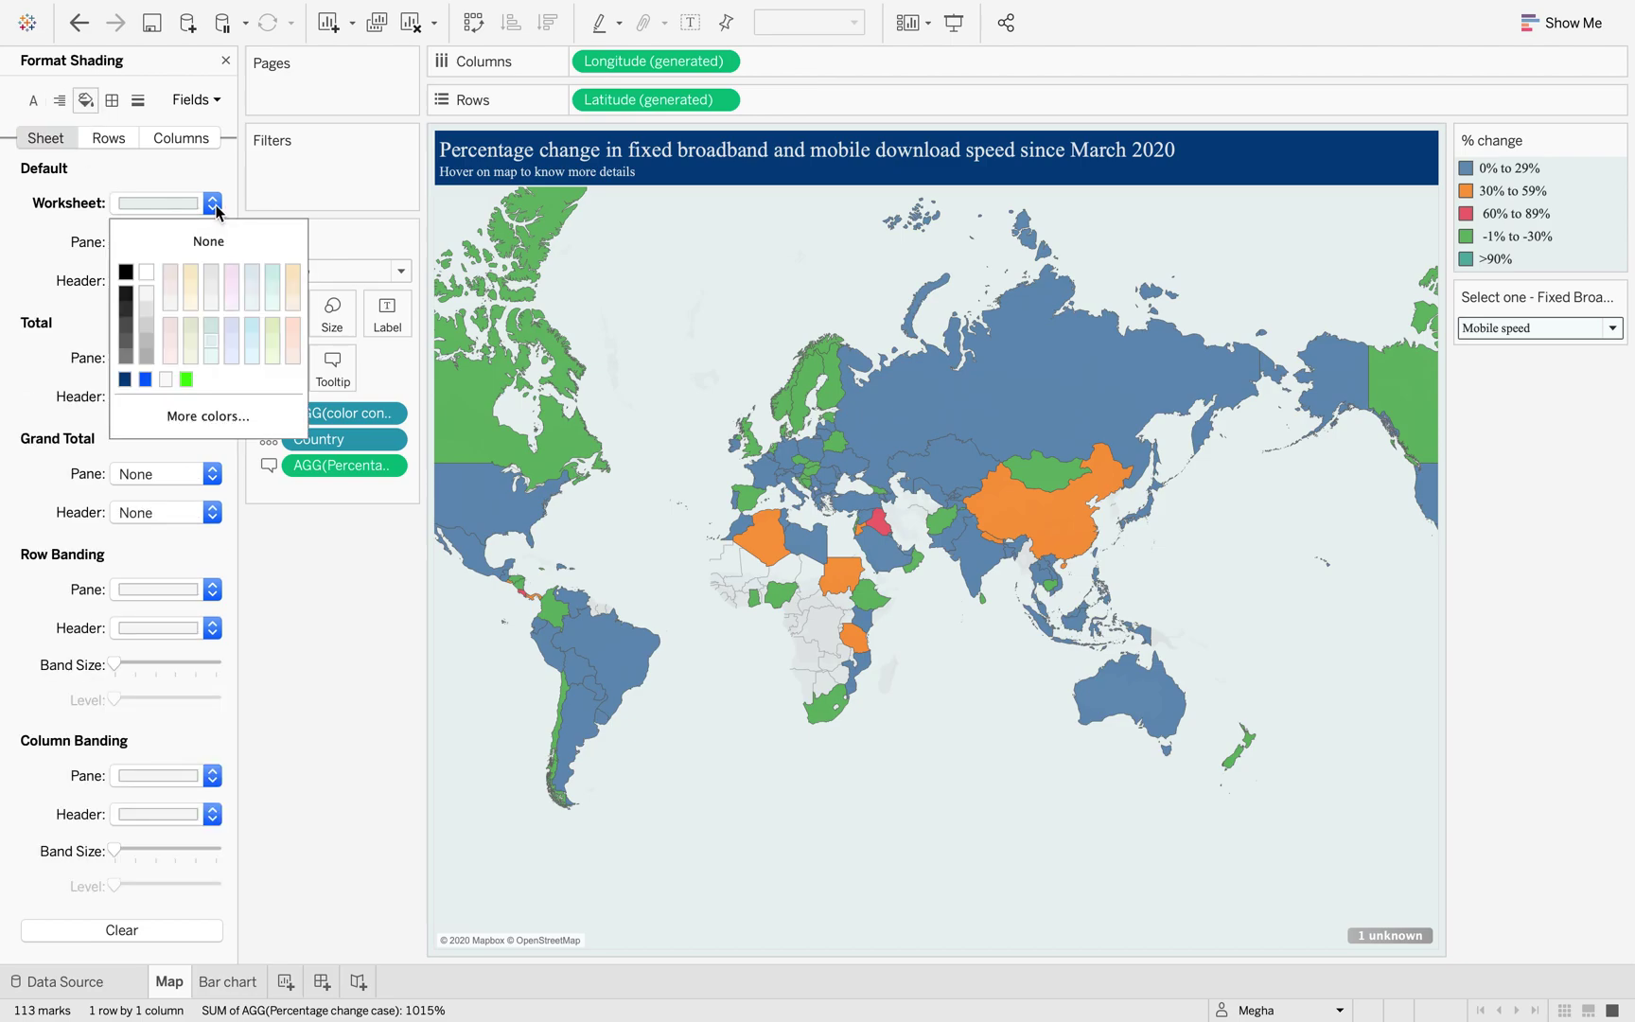
left_click(214, 205)
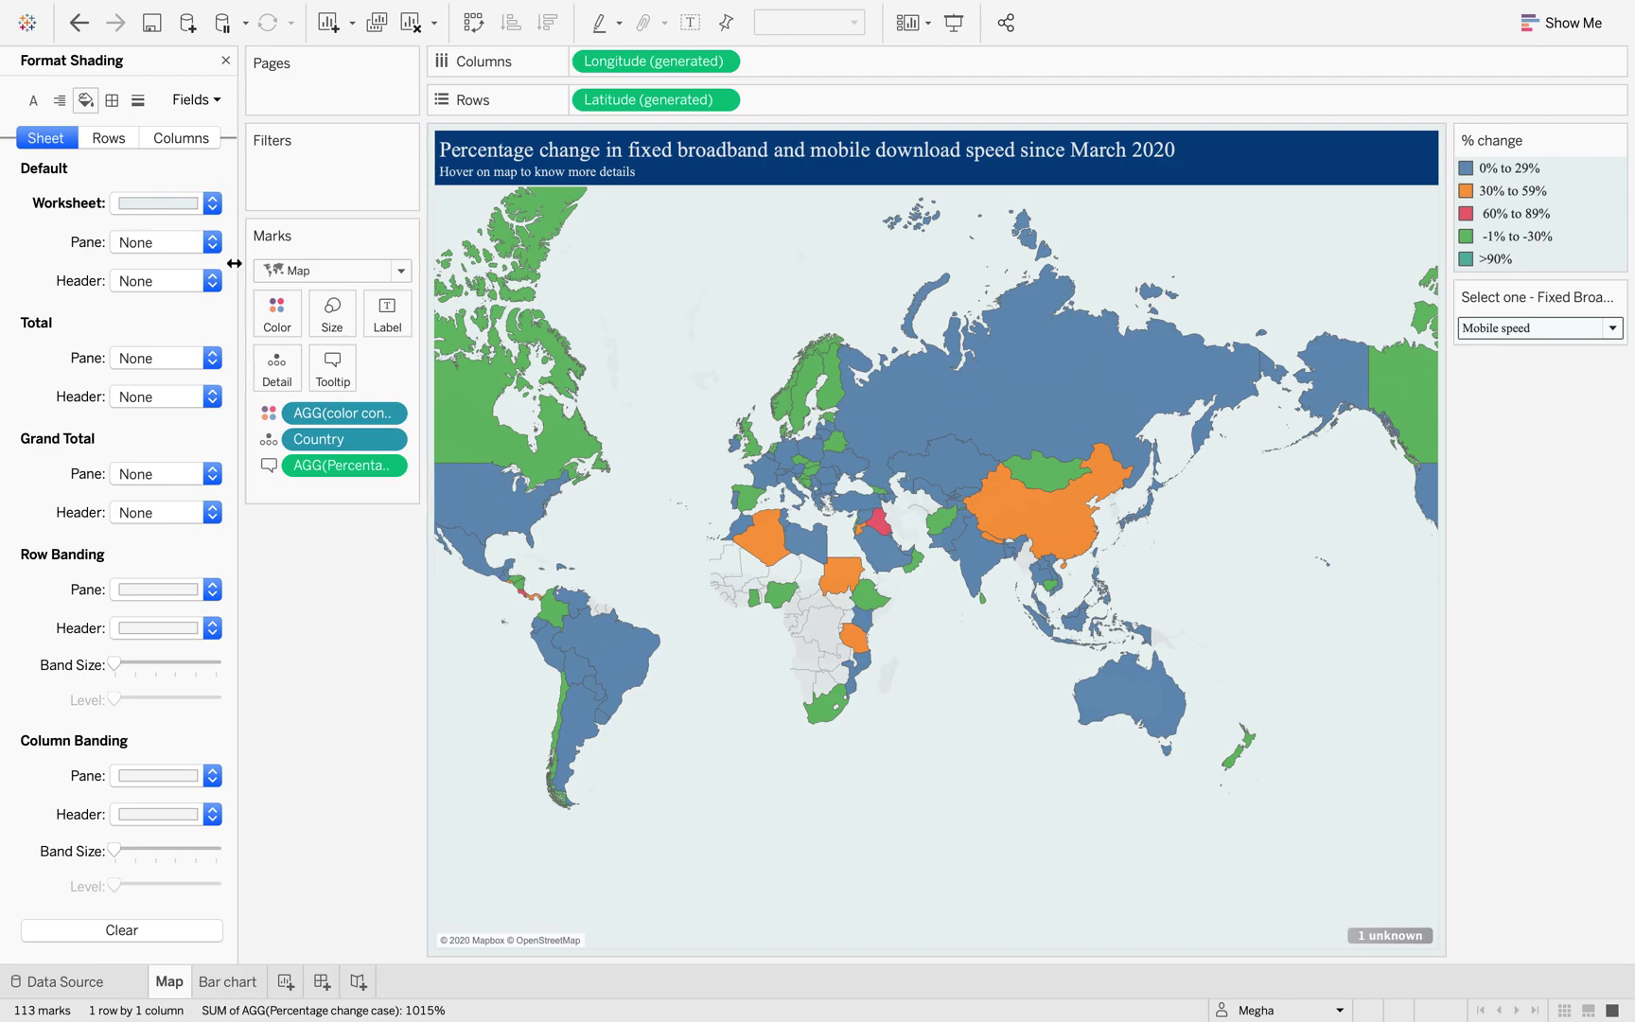
left_click(224, 60)
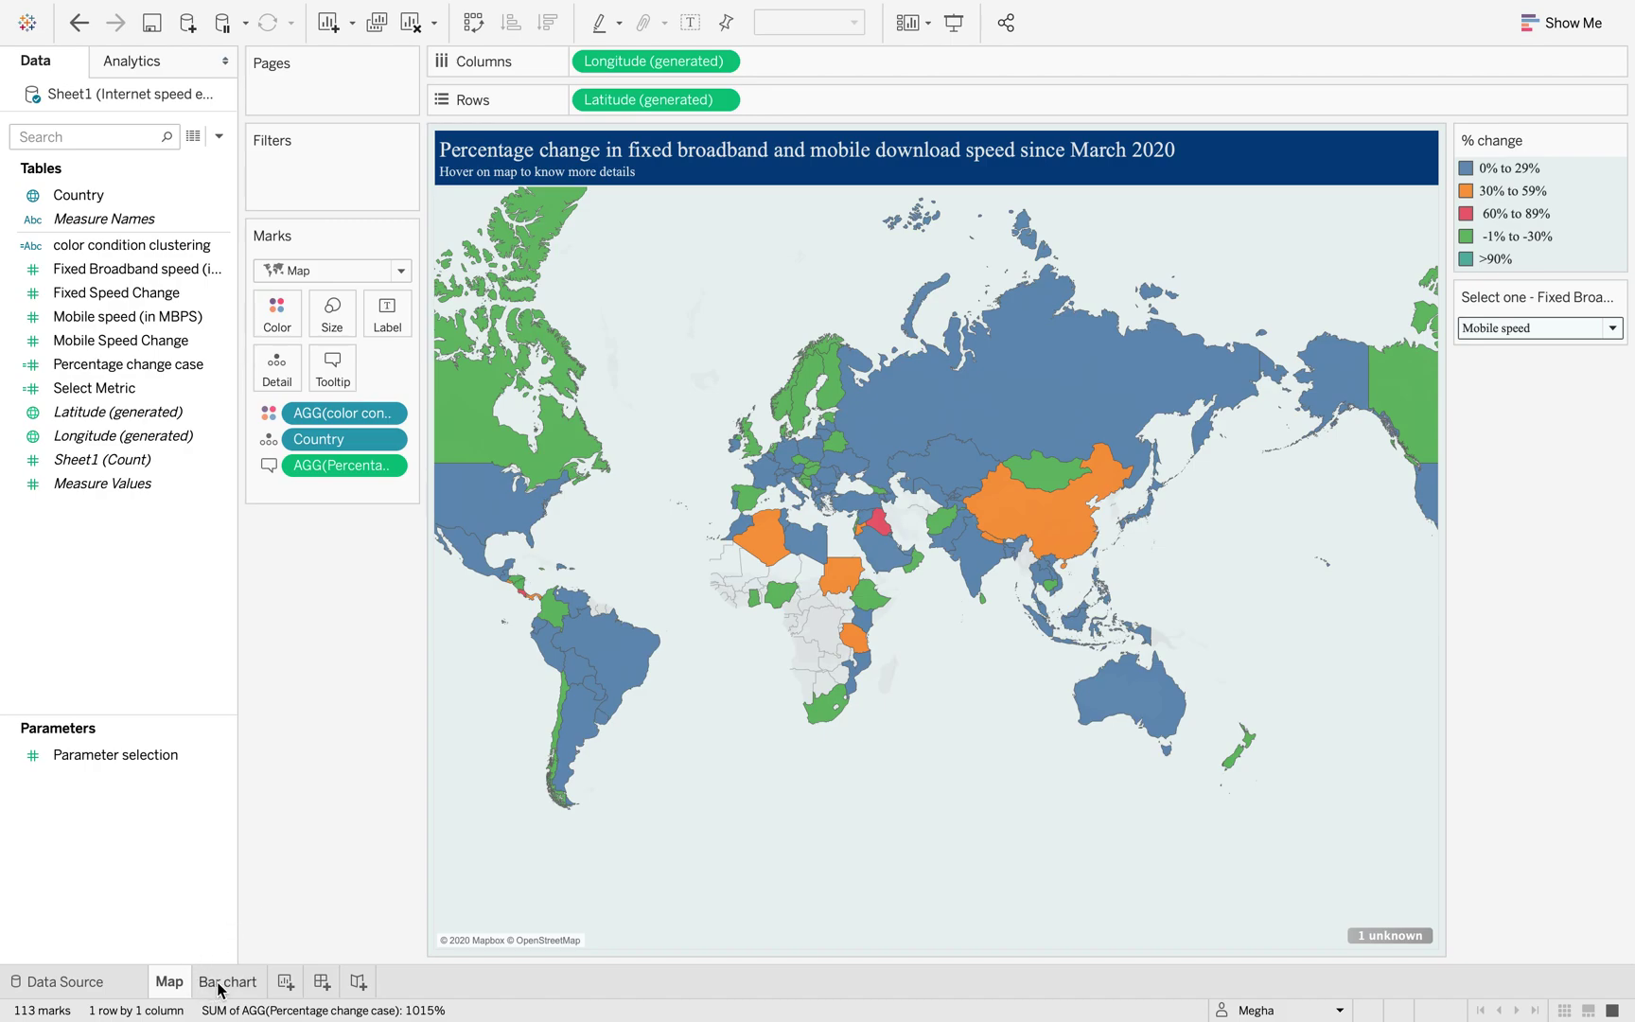
Step: On the Bar chart sheet, switch the parameter to Fixed Broadband speed and back to Mobile speed
mouse_move(218, 989)
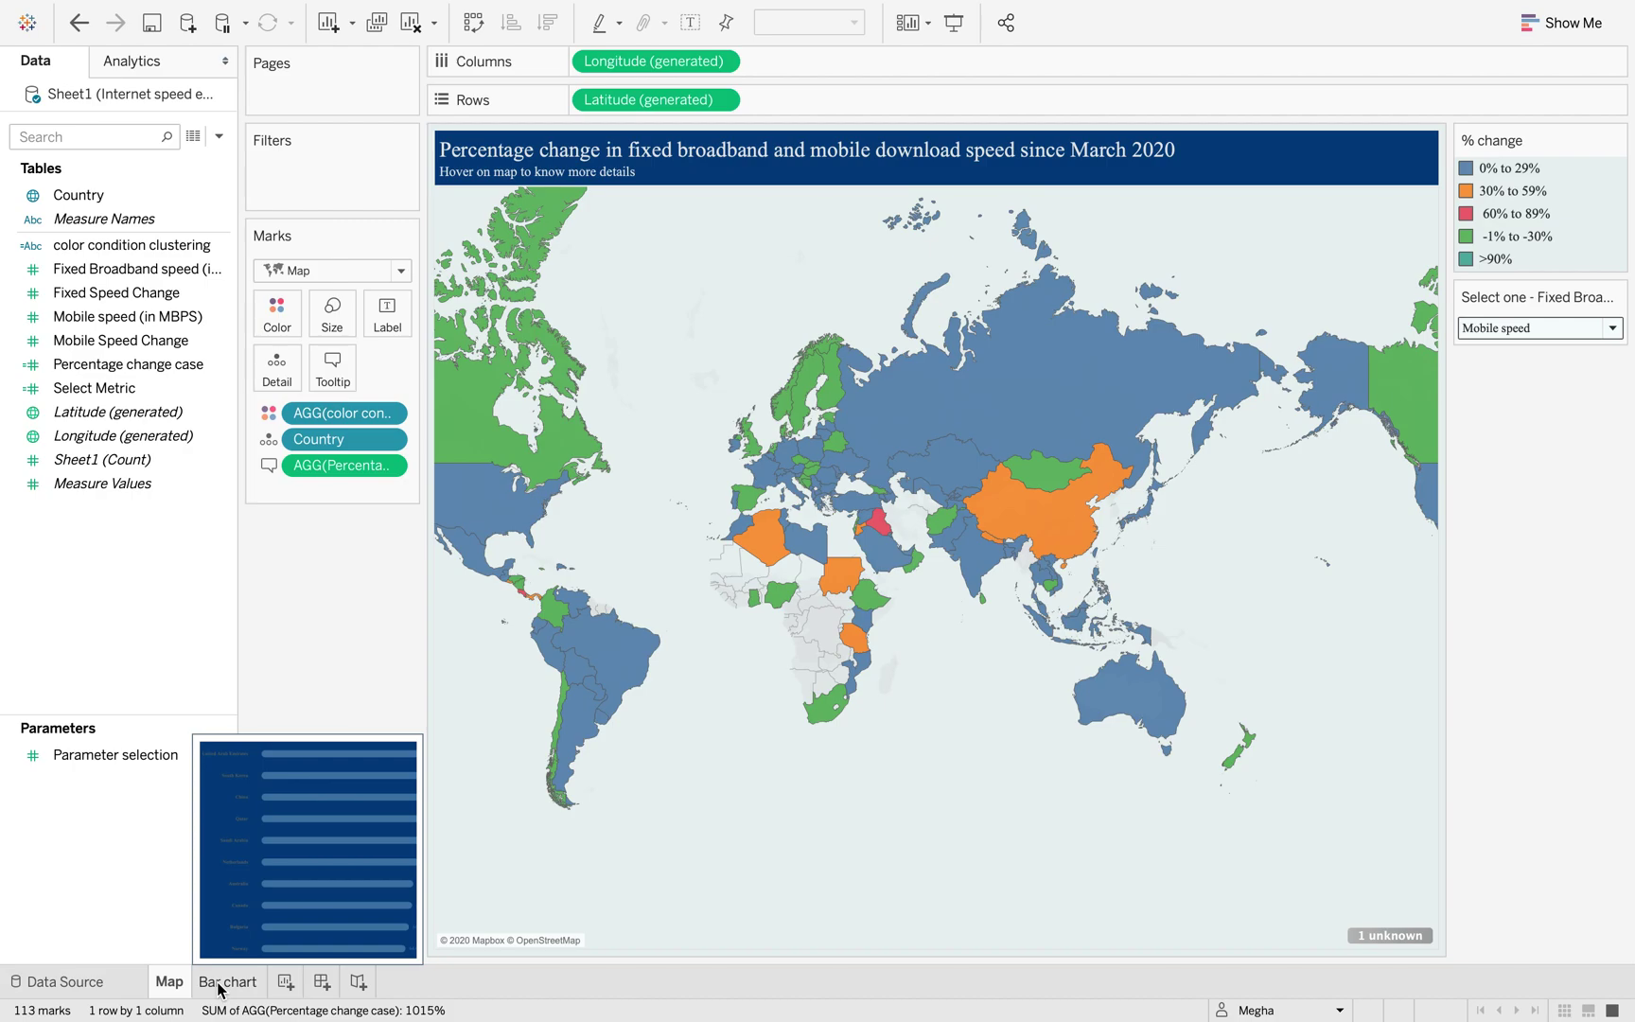
left_click(219, 984)
left_click(464, 446)
left_click(1119, 626)
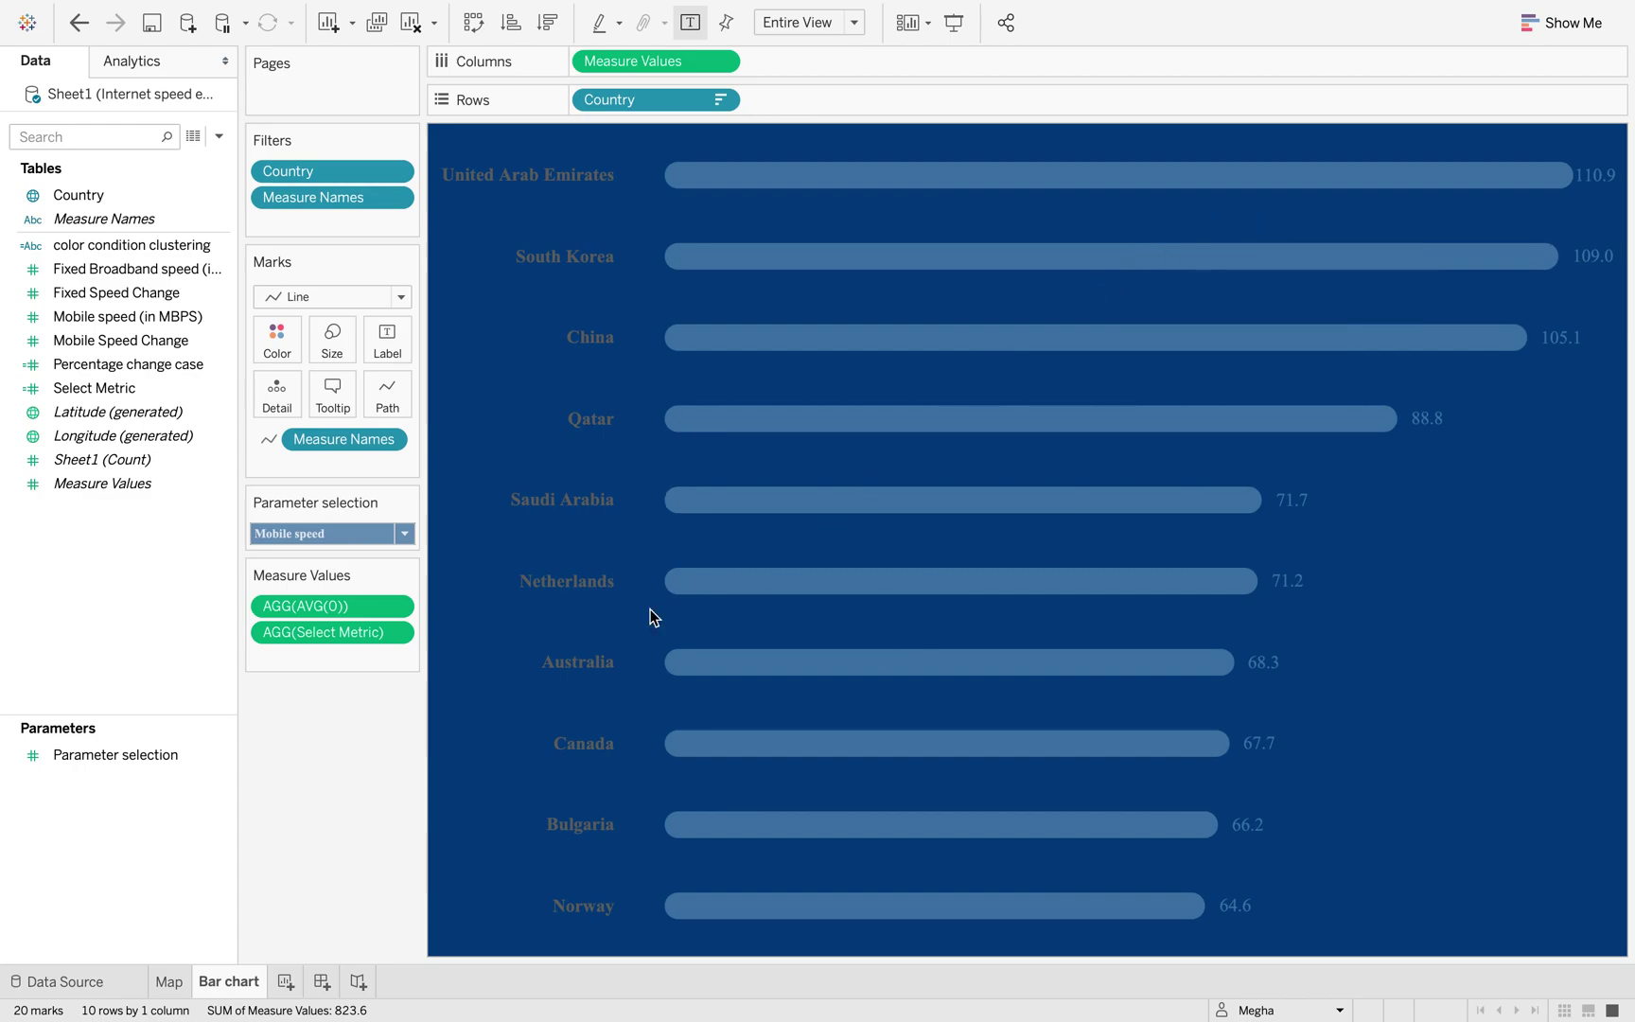
left_click(408, 534)
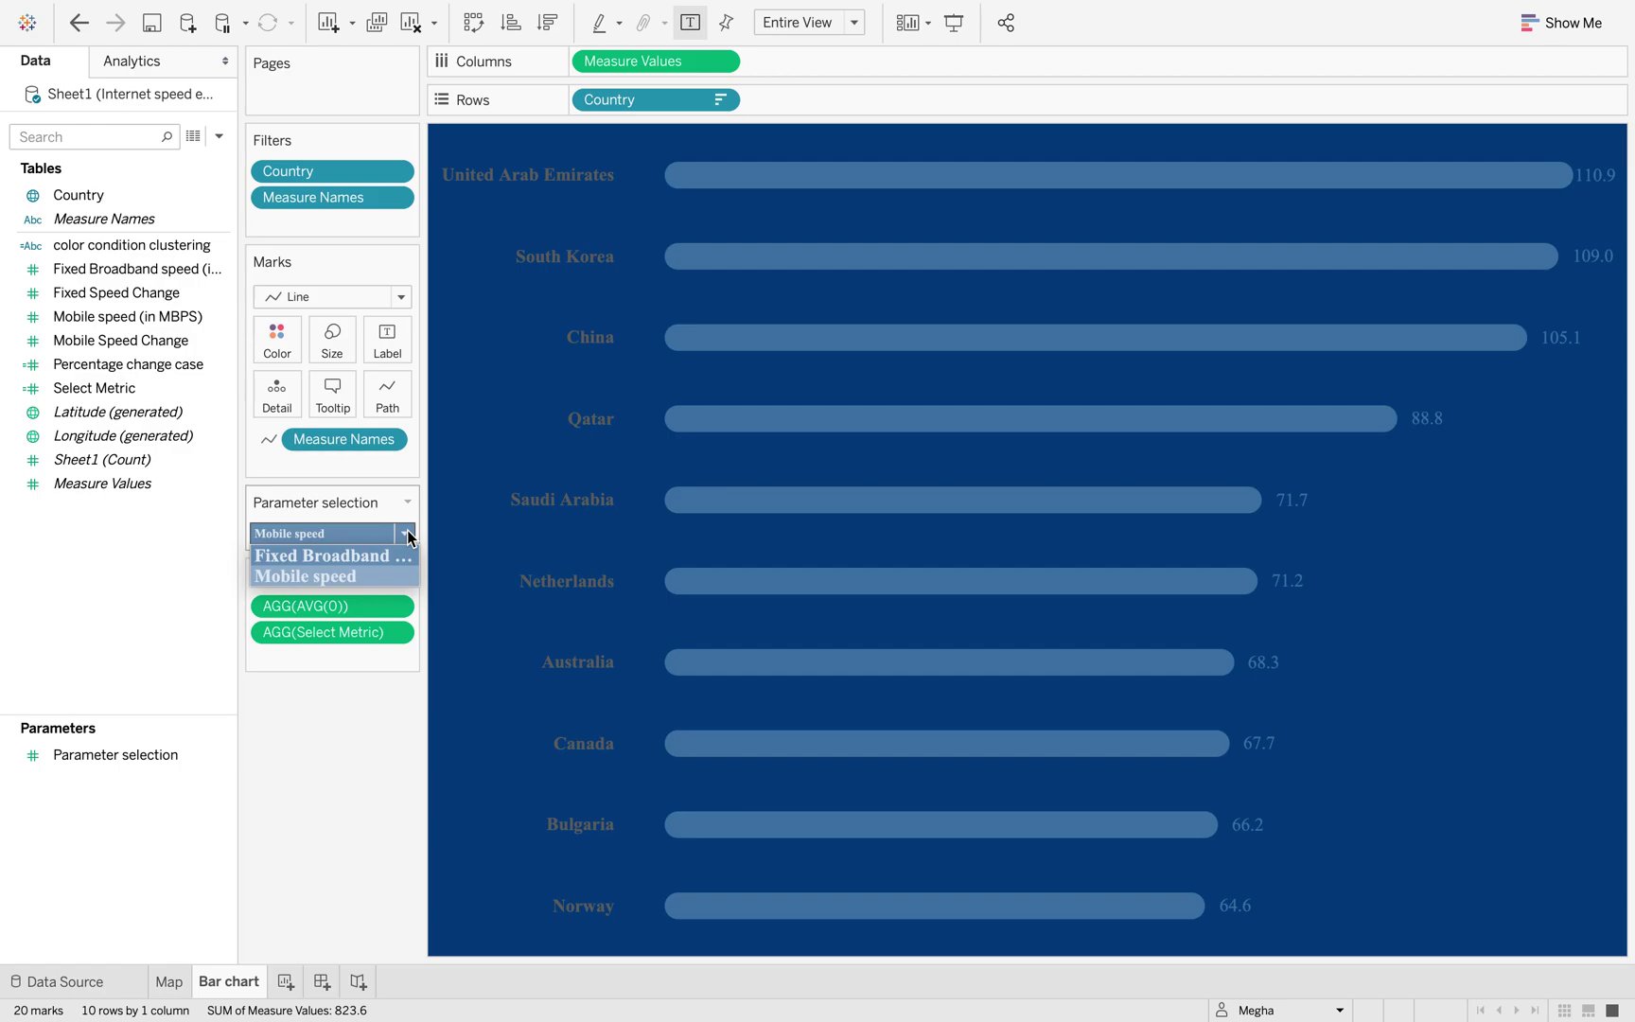
left_click(378, 559)
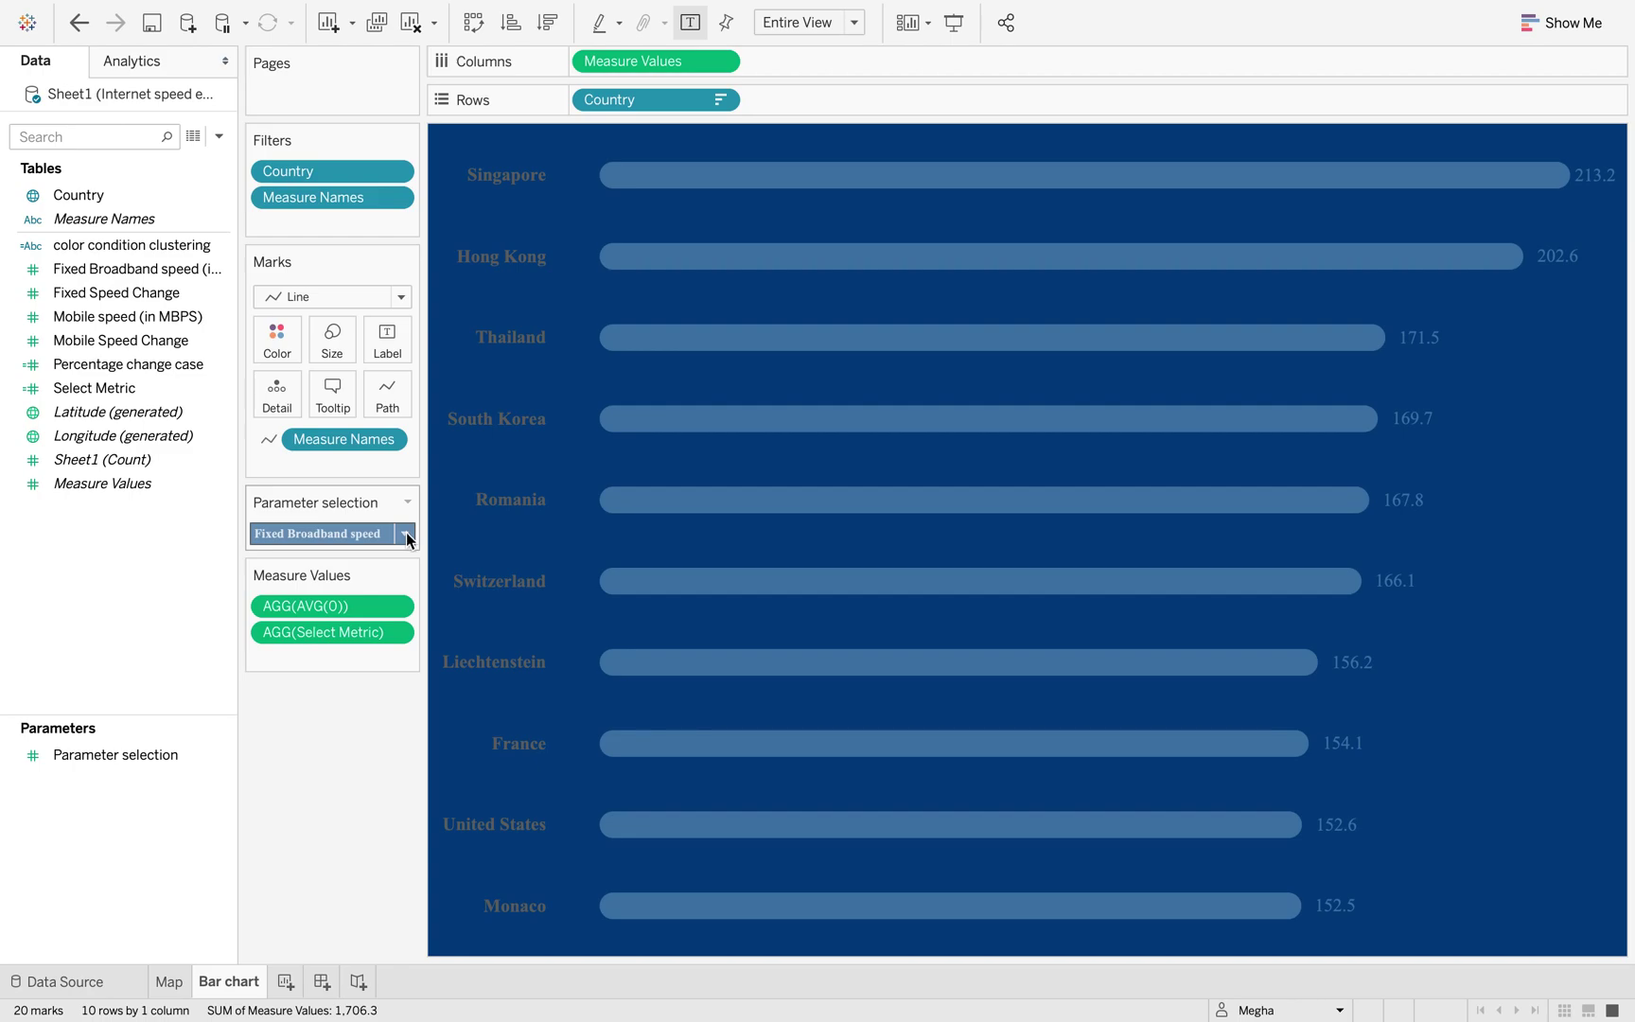
left_click(407, 534)
left_click(375, 579)
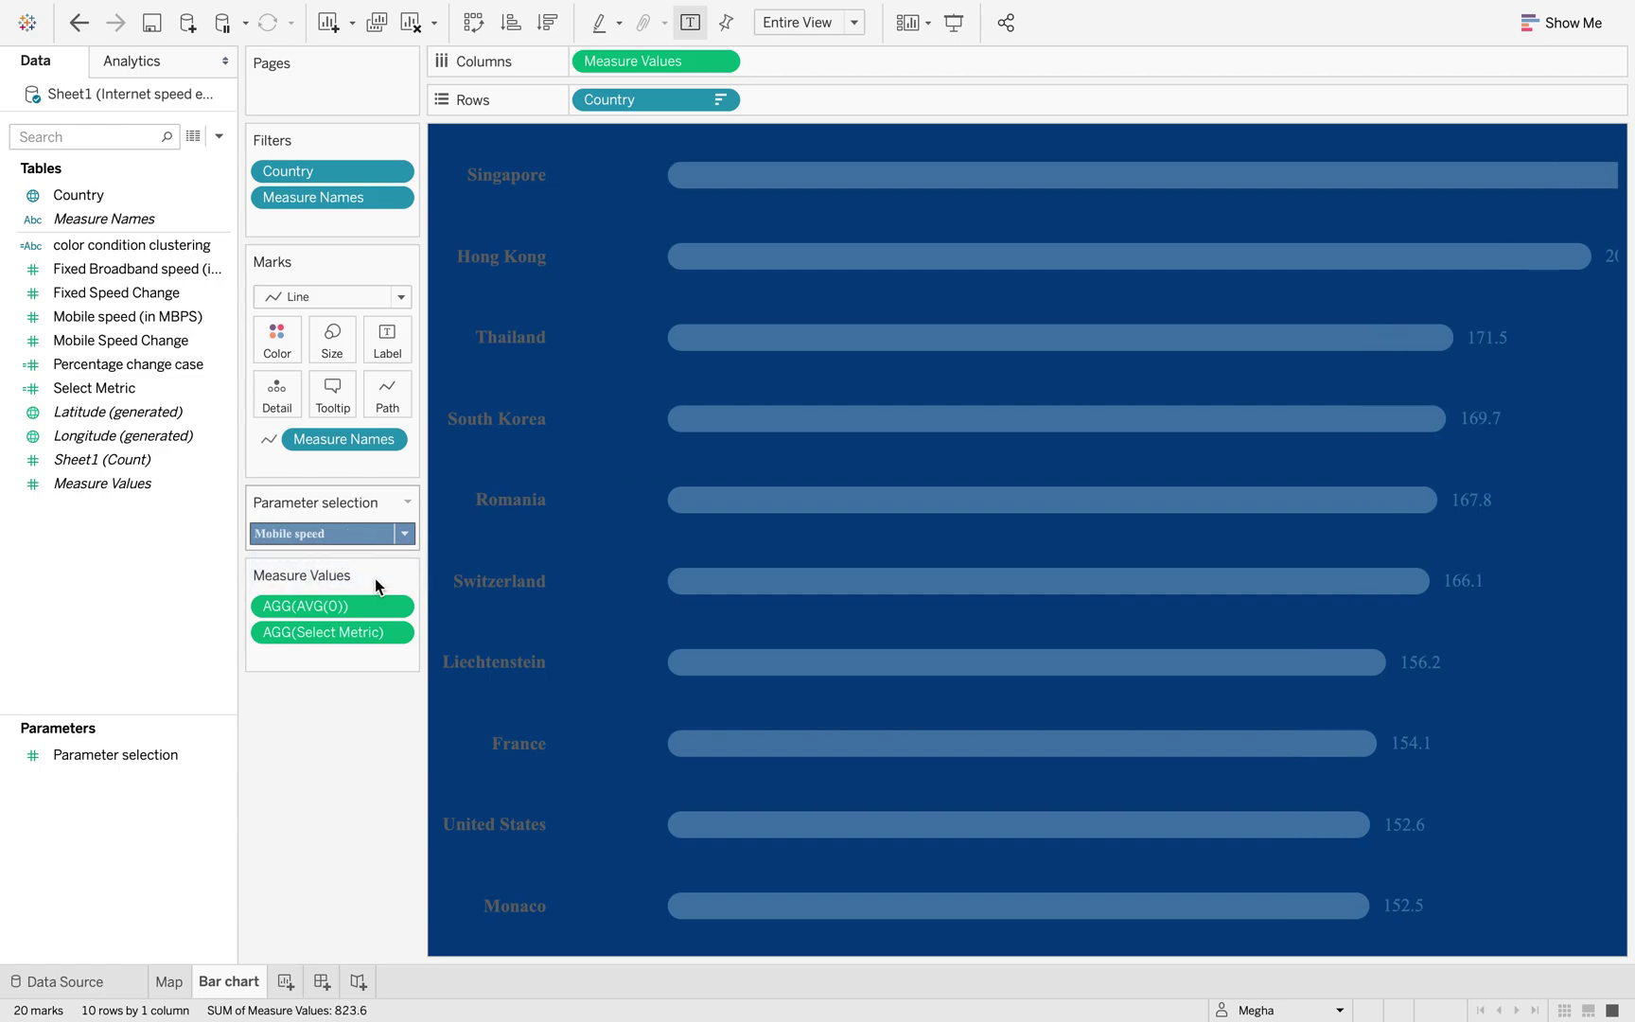
Step: Create a calculated field named Type with the formula [Parameter selection]
right_click(150, 569)
left_click(163, 575)
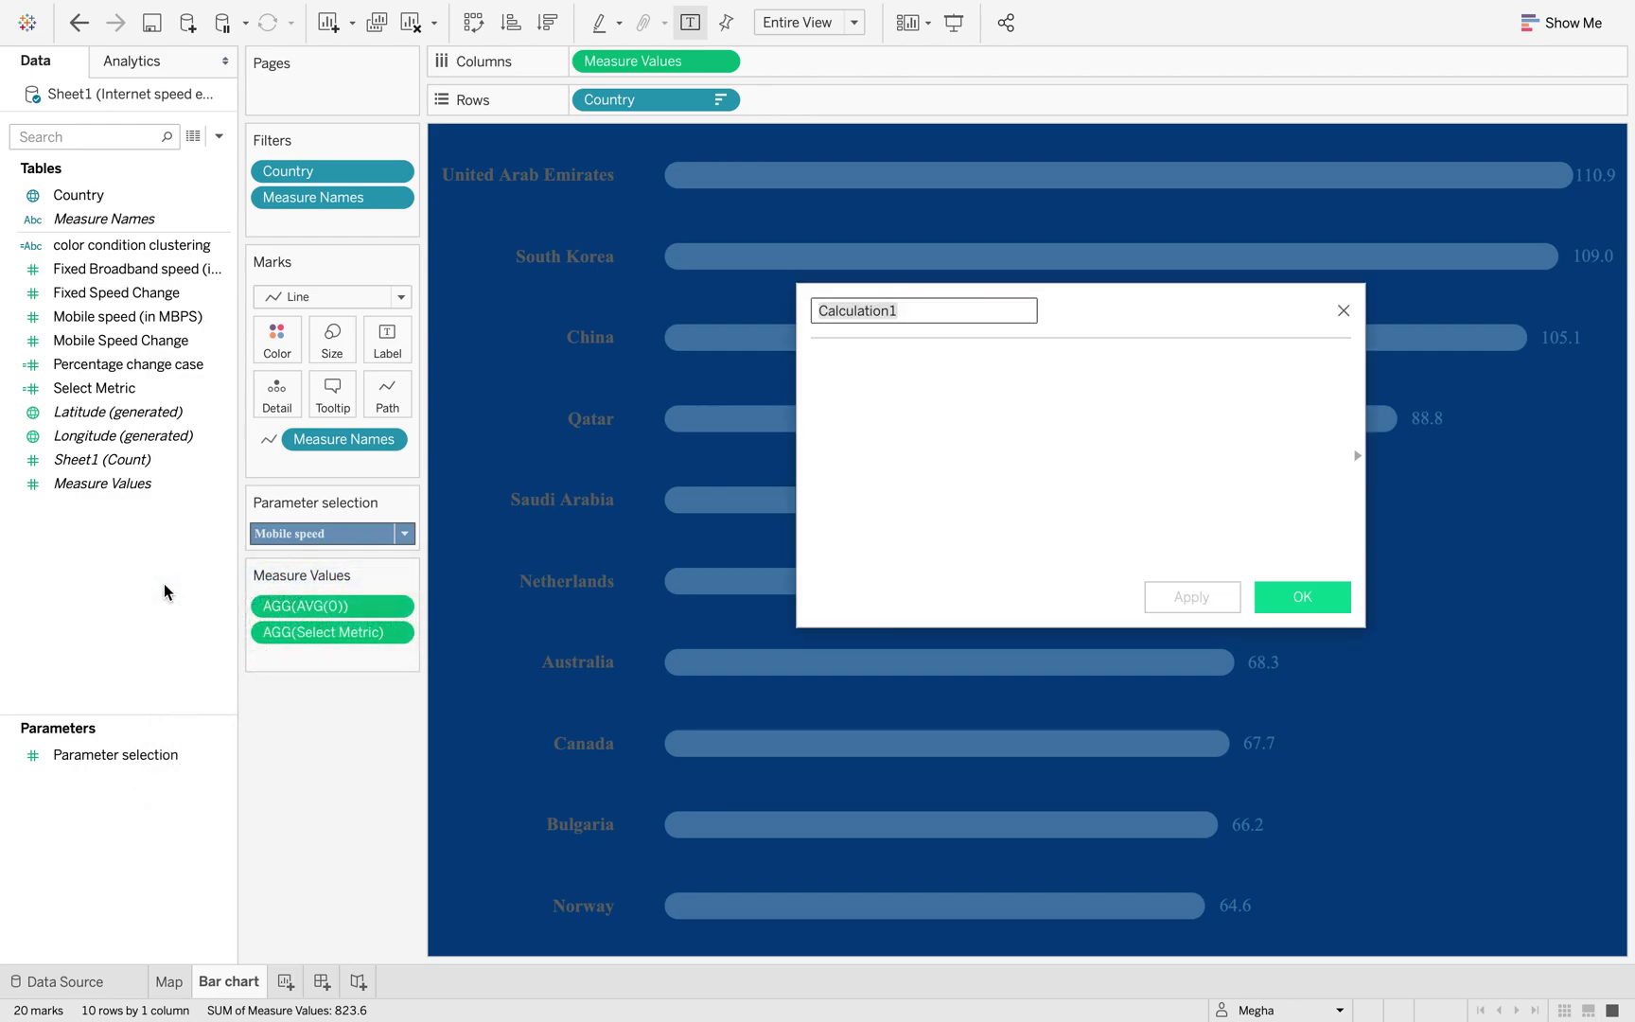
type("Type")
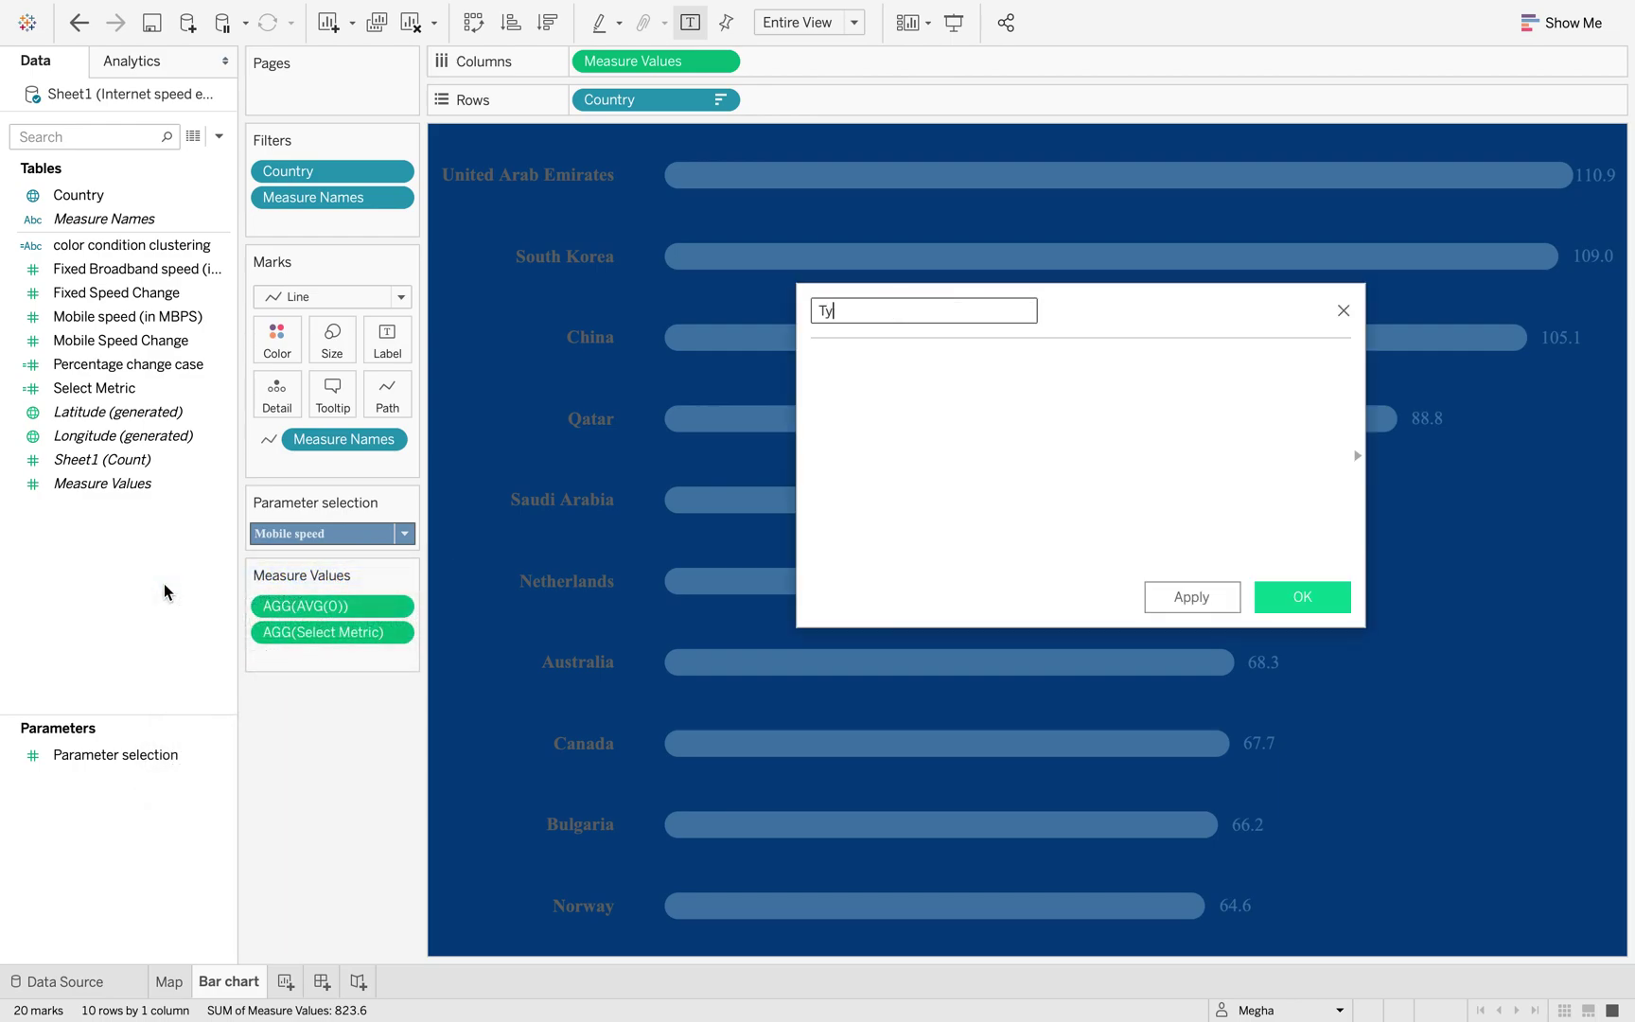
left_click(857, 402)
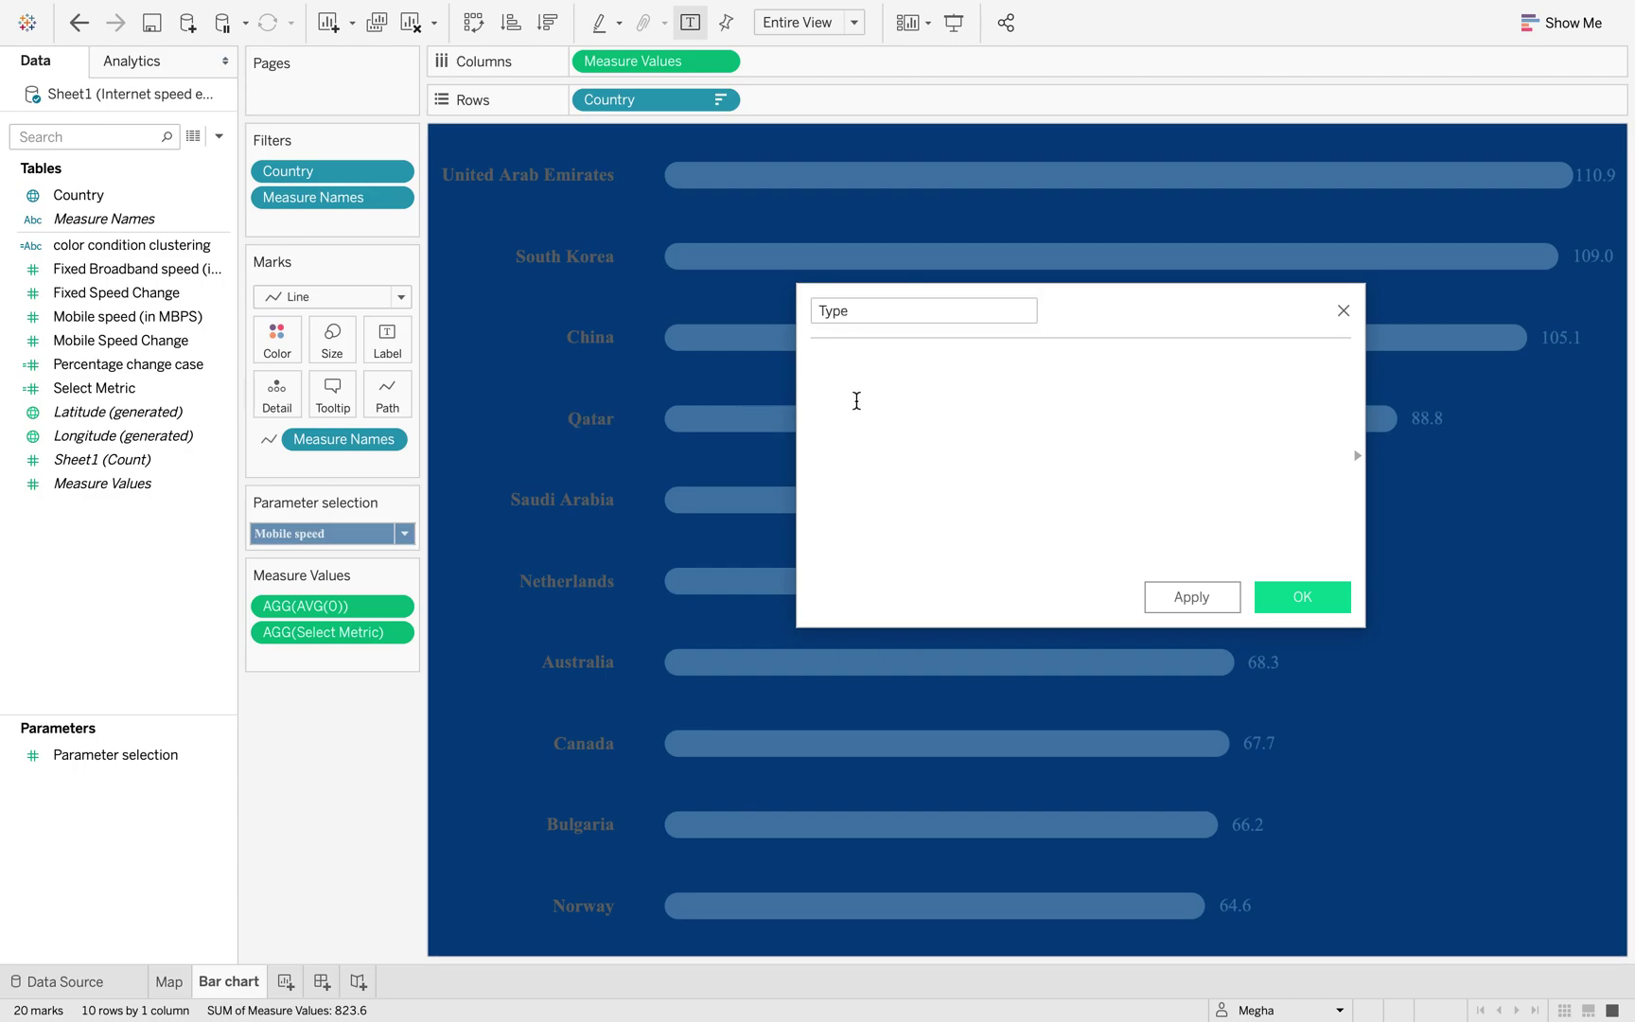
type("pa")
left_click(858, 385)
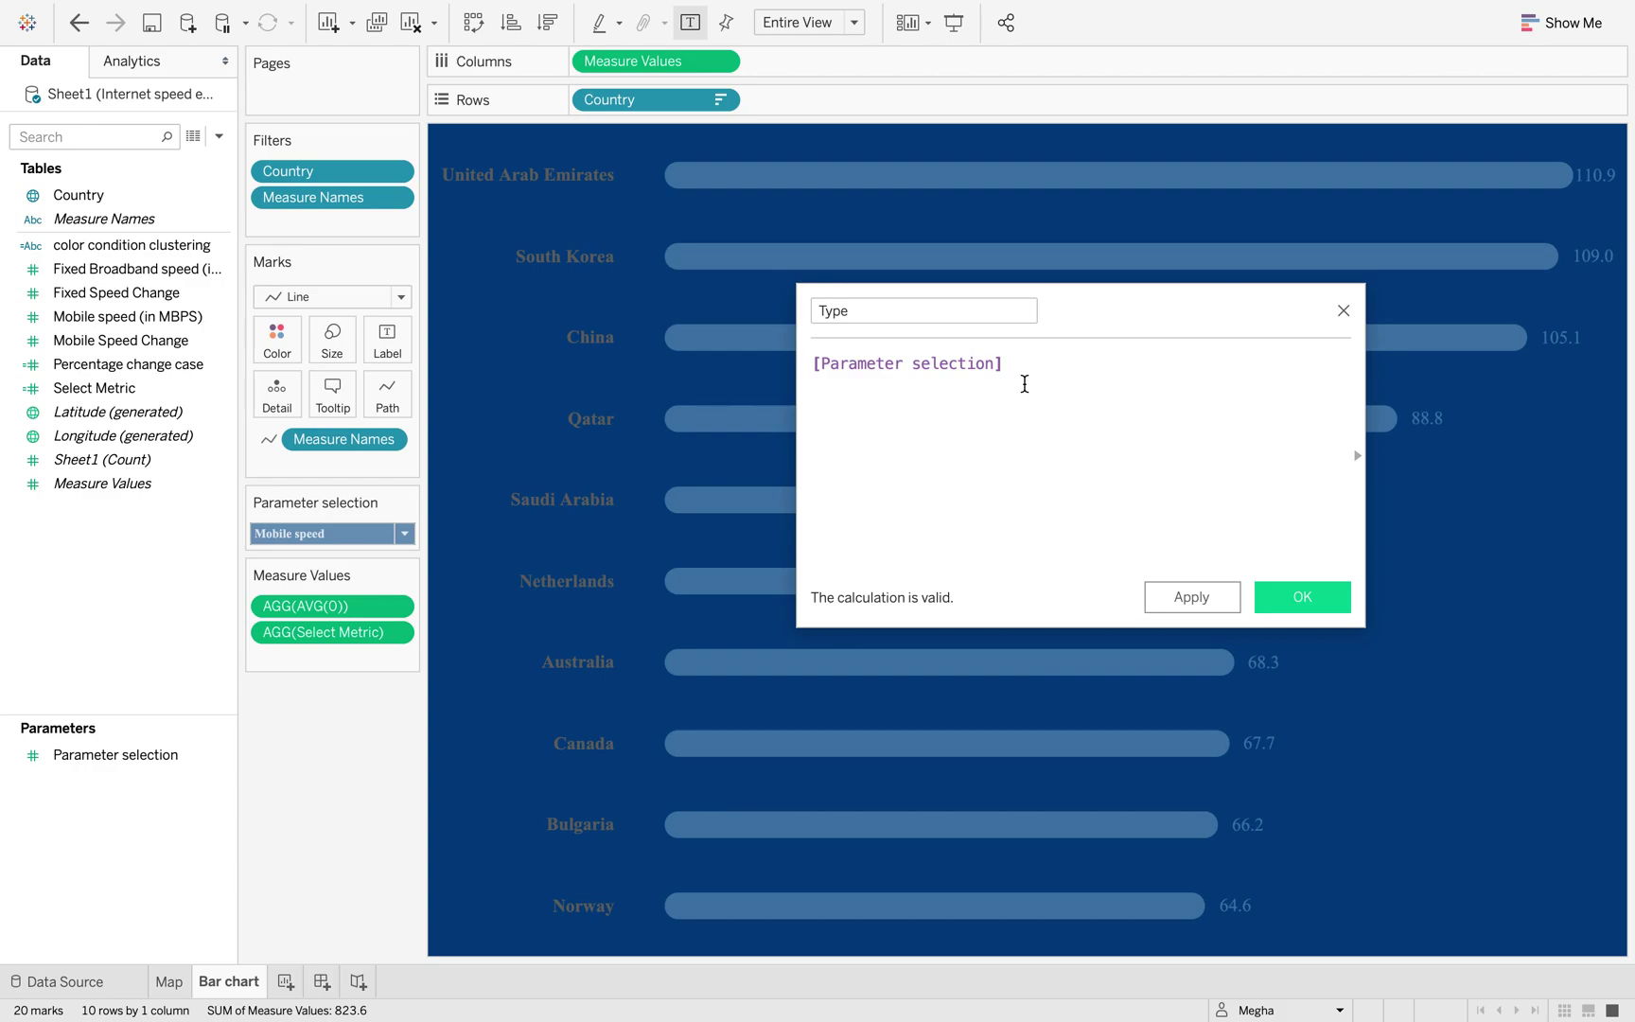
left_click(1285, 599)
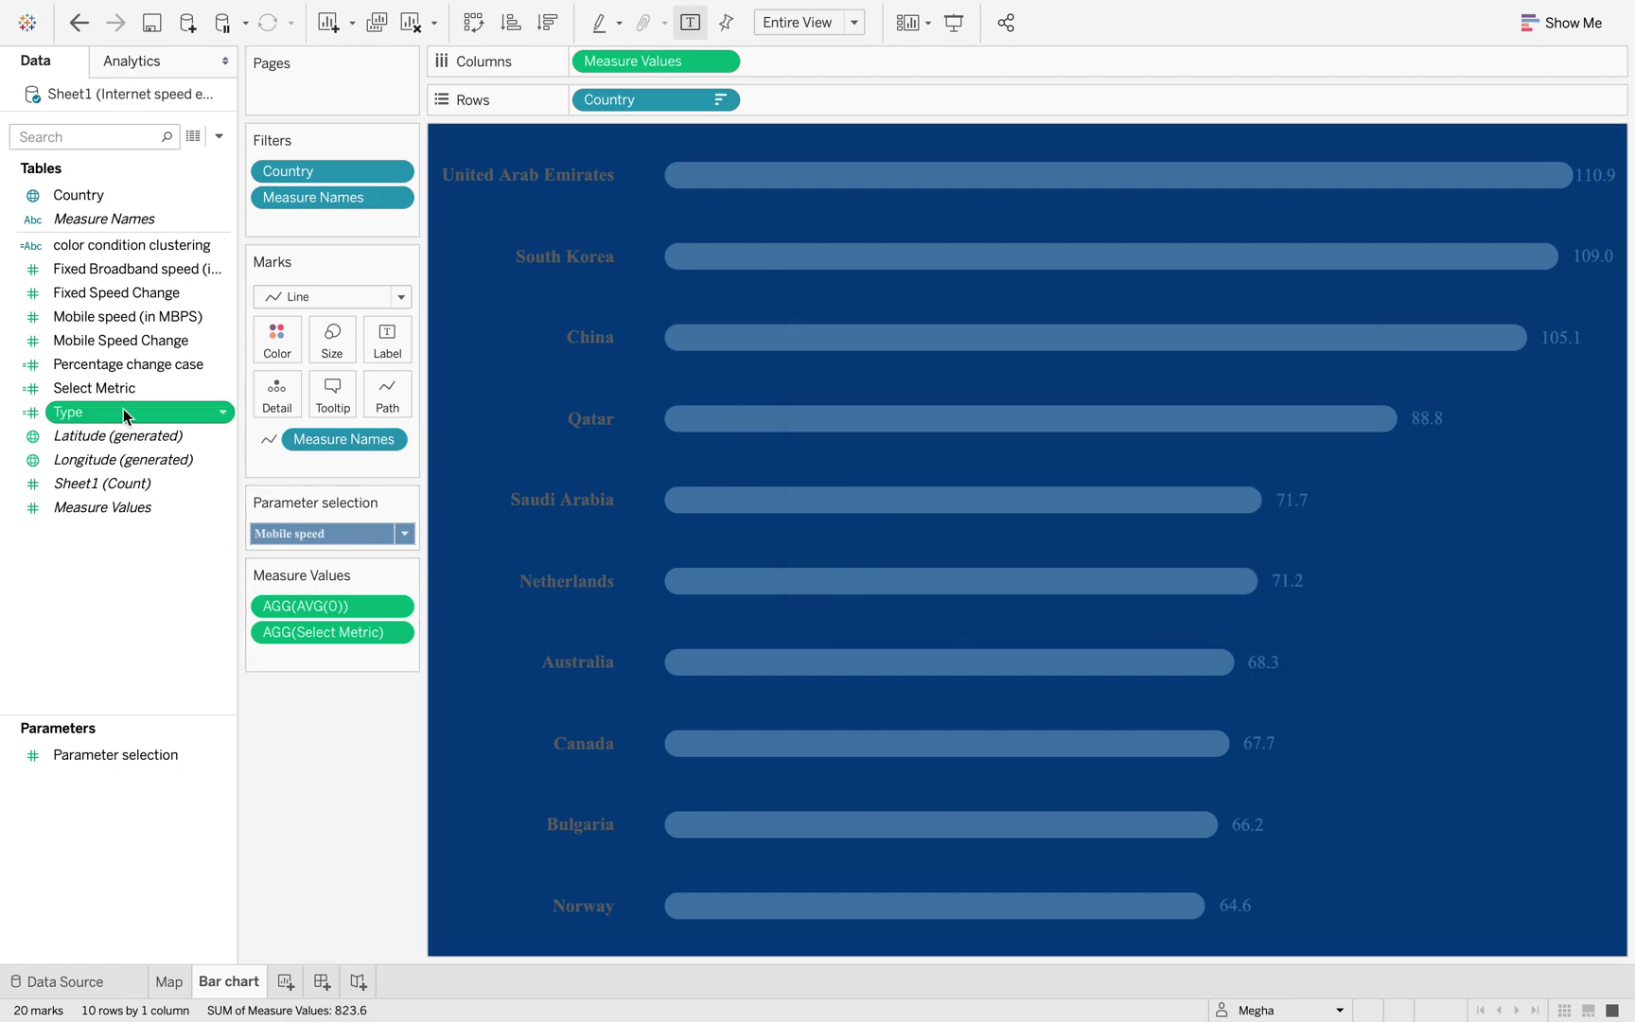
Step: Color the bars by the Type field as a dimension, and convert Type to a dimension in the data source fields
left_click_drag(129, 408, 284, 337)
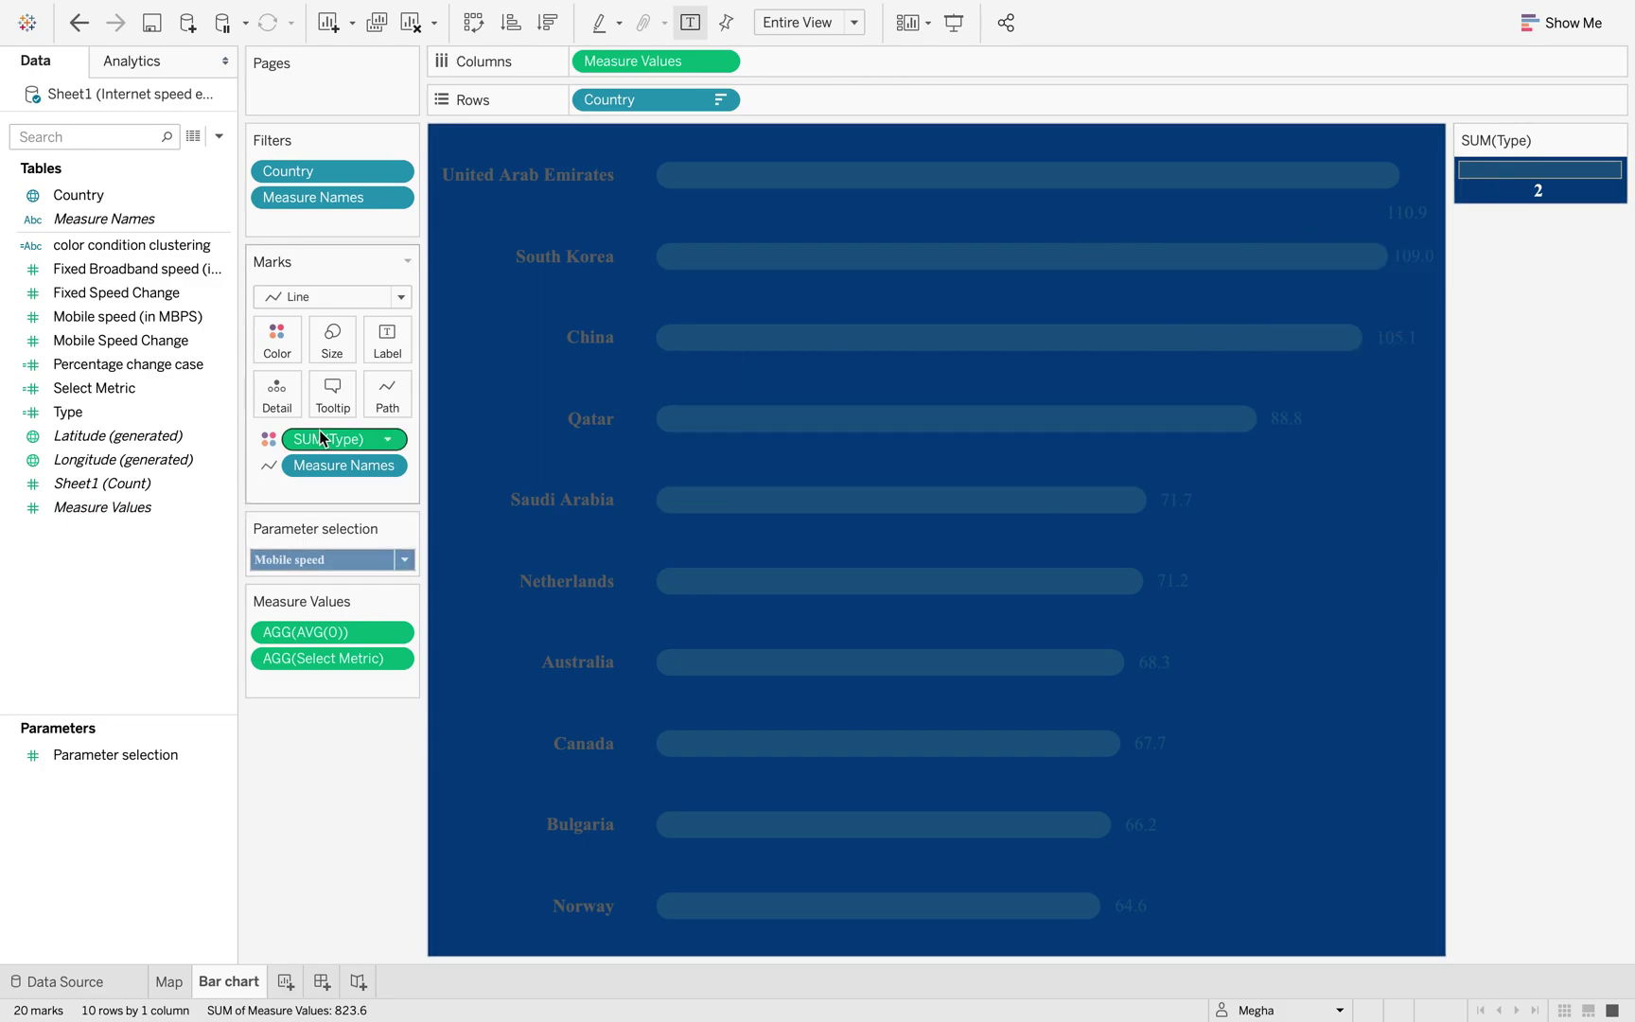
left_click(389, 441)
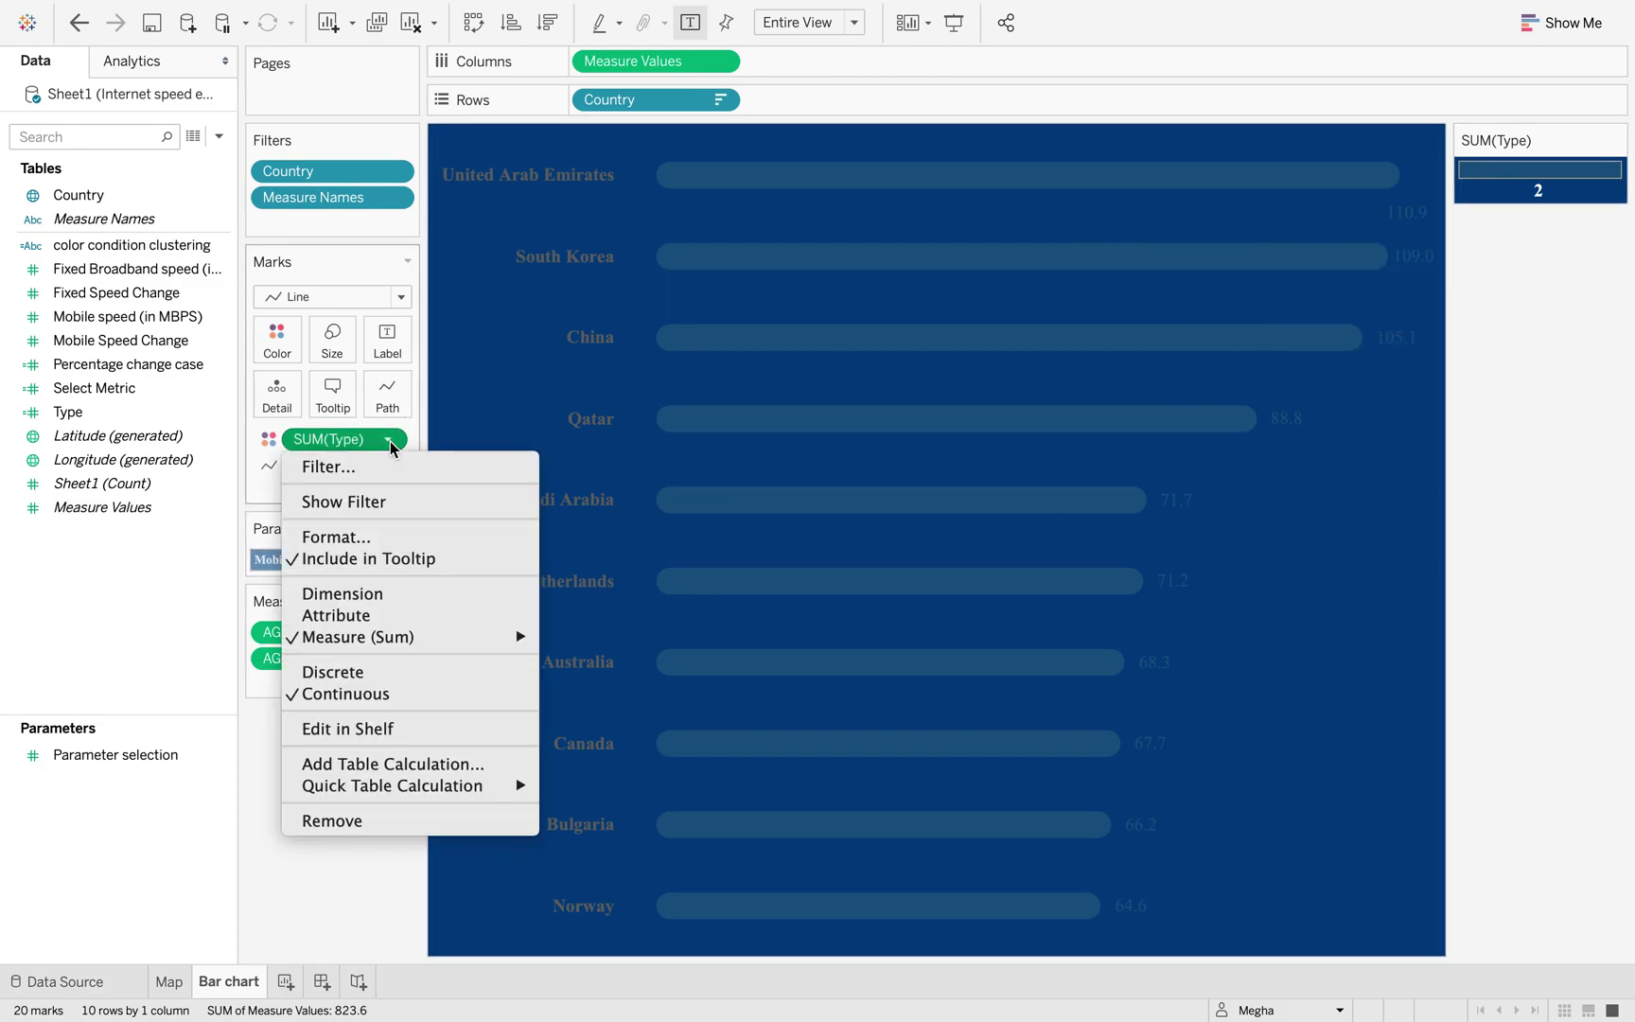
left_click(333, 592)
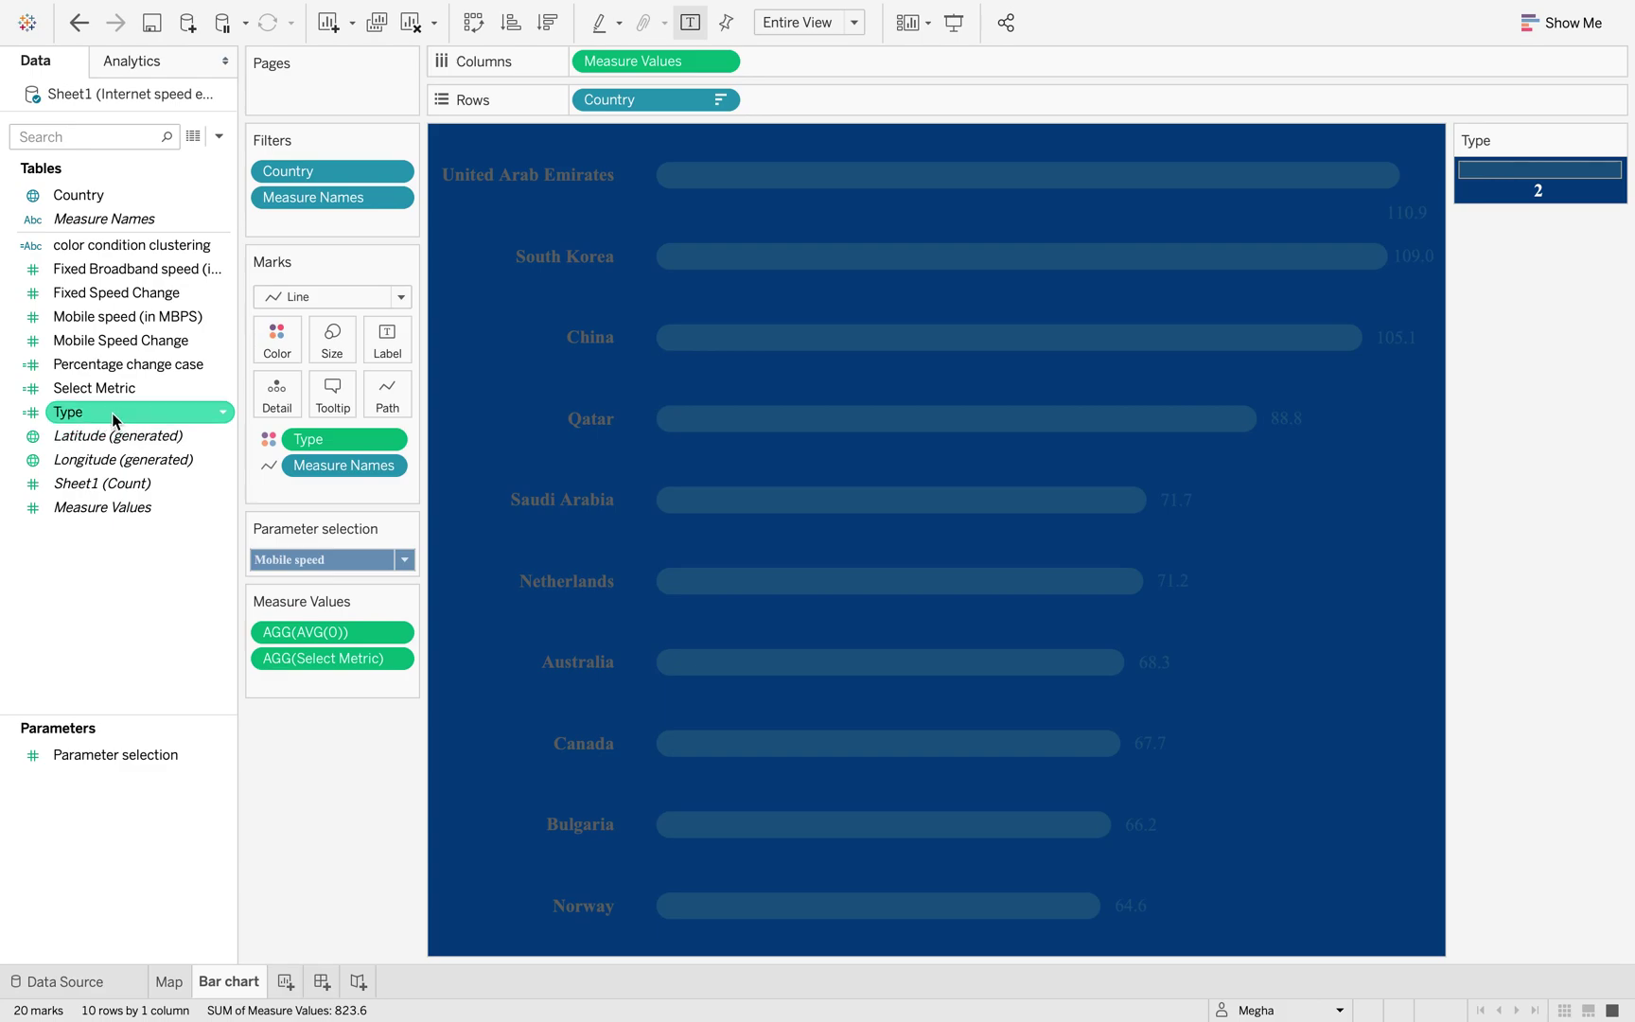
left_click_drag(111, 412, 107, 188)
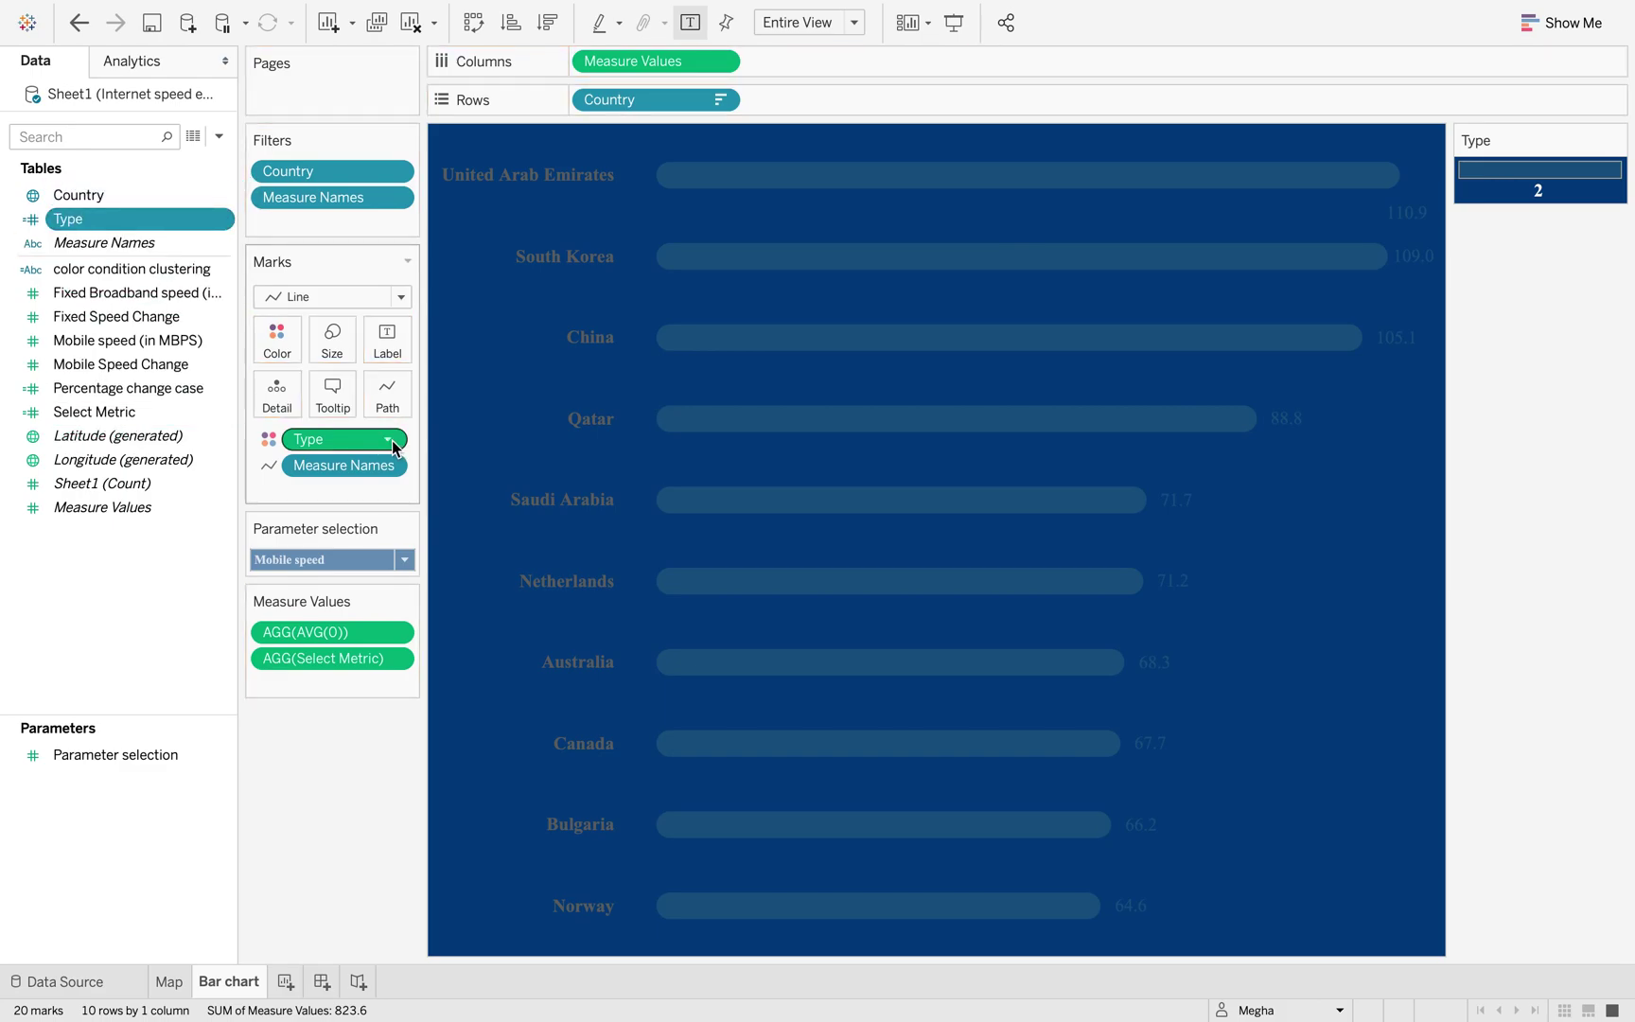
left_click(275, 338)
left_click(305, 421)
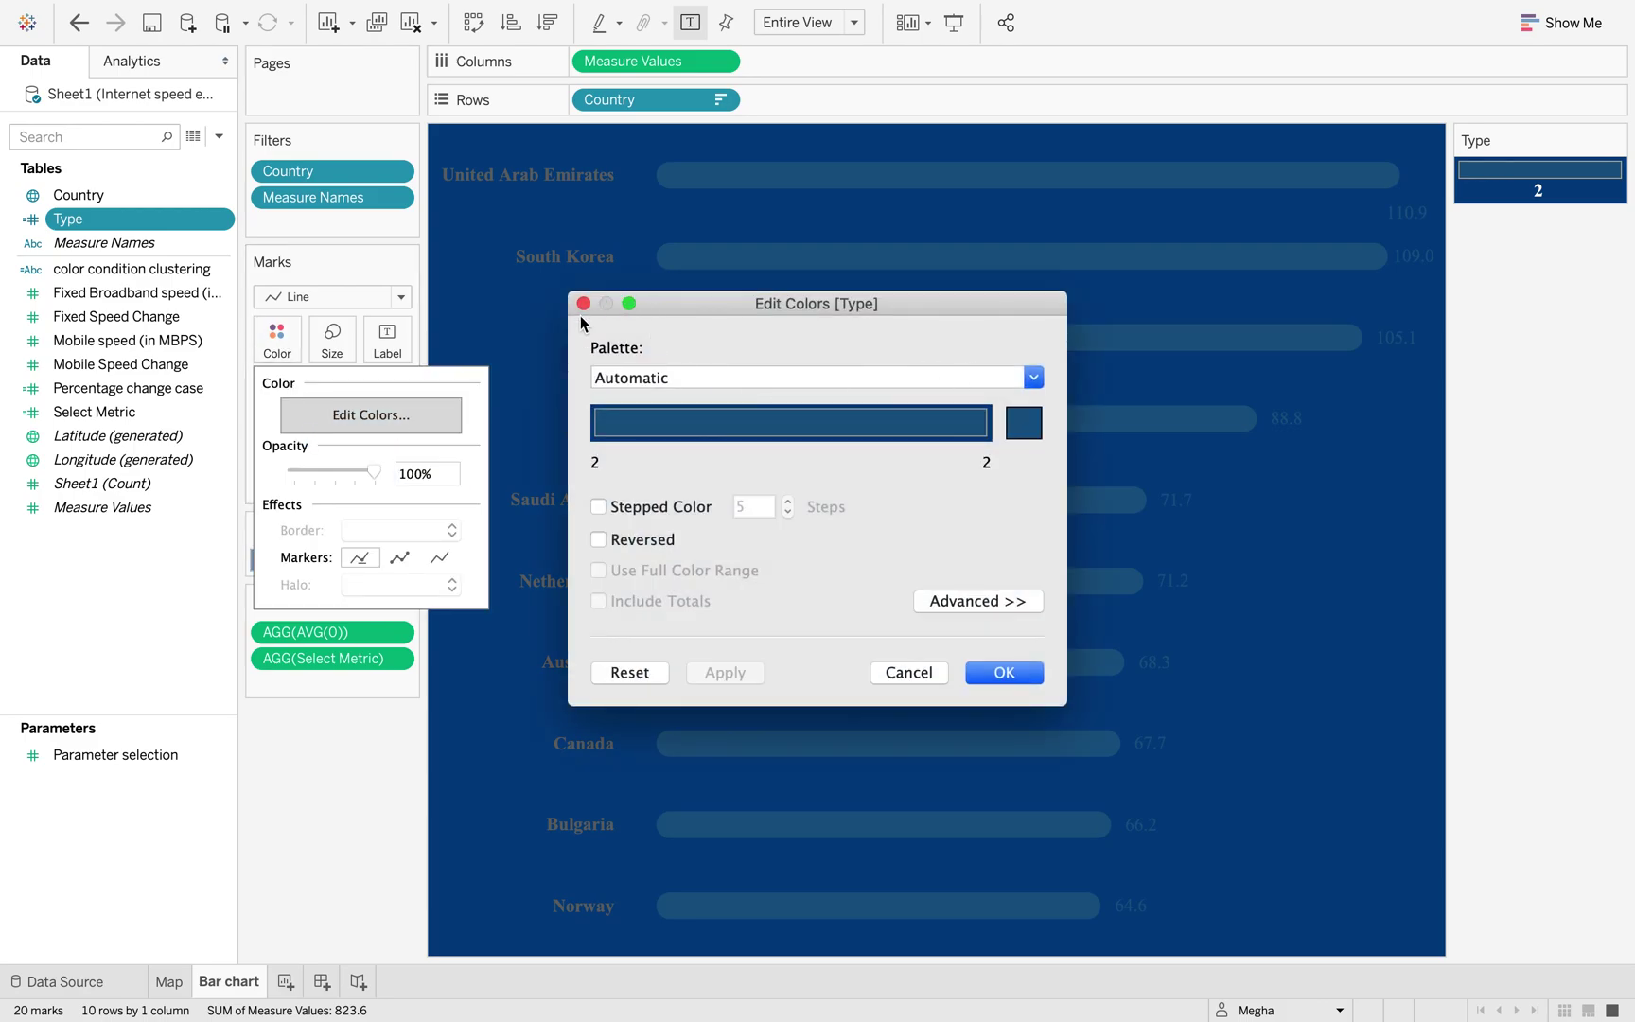
left_click(909, 673)
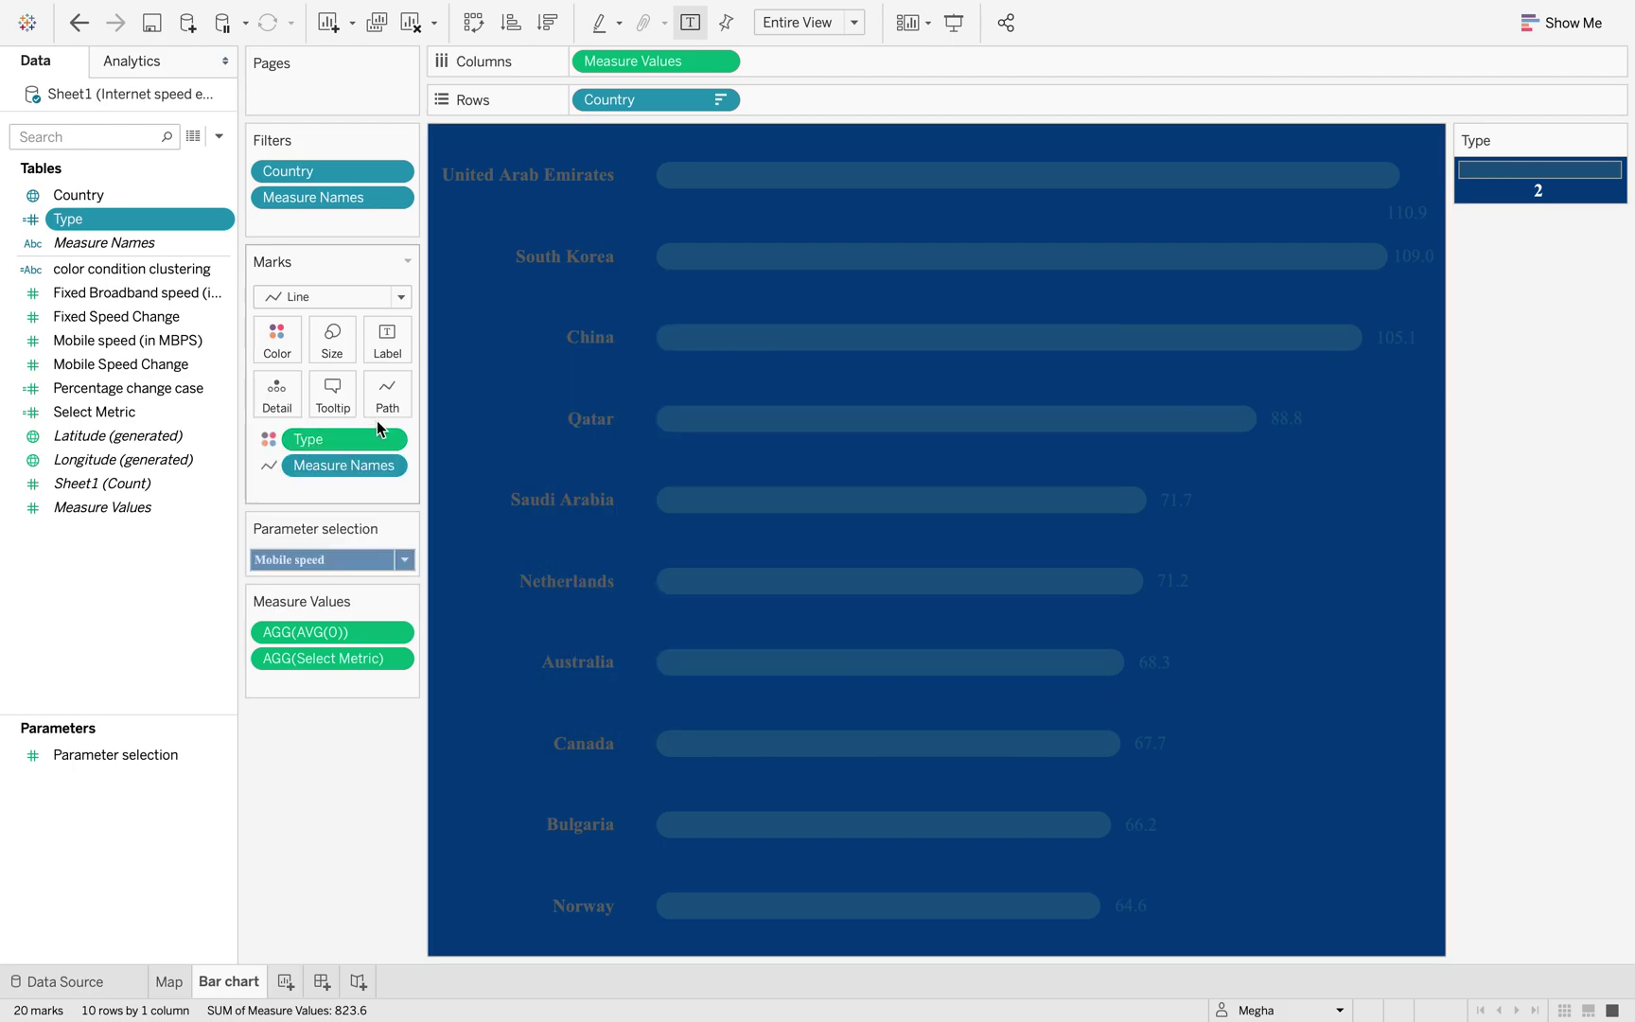
Step: Make the Type field that colors the bars discrete
left_click(390, 441)
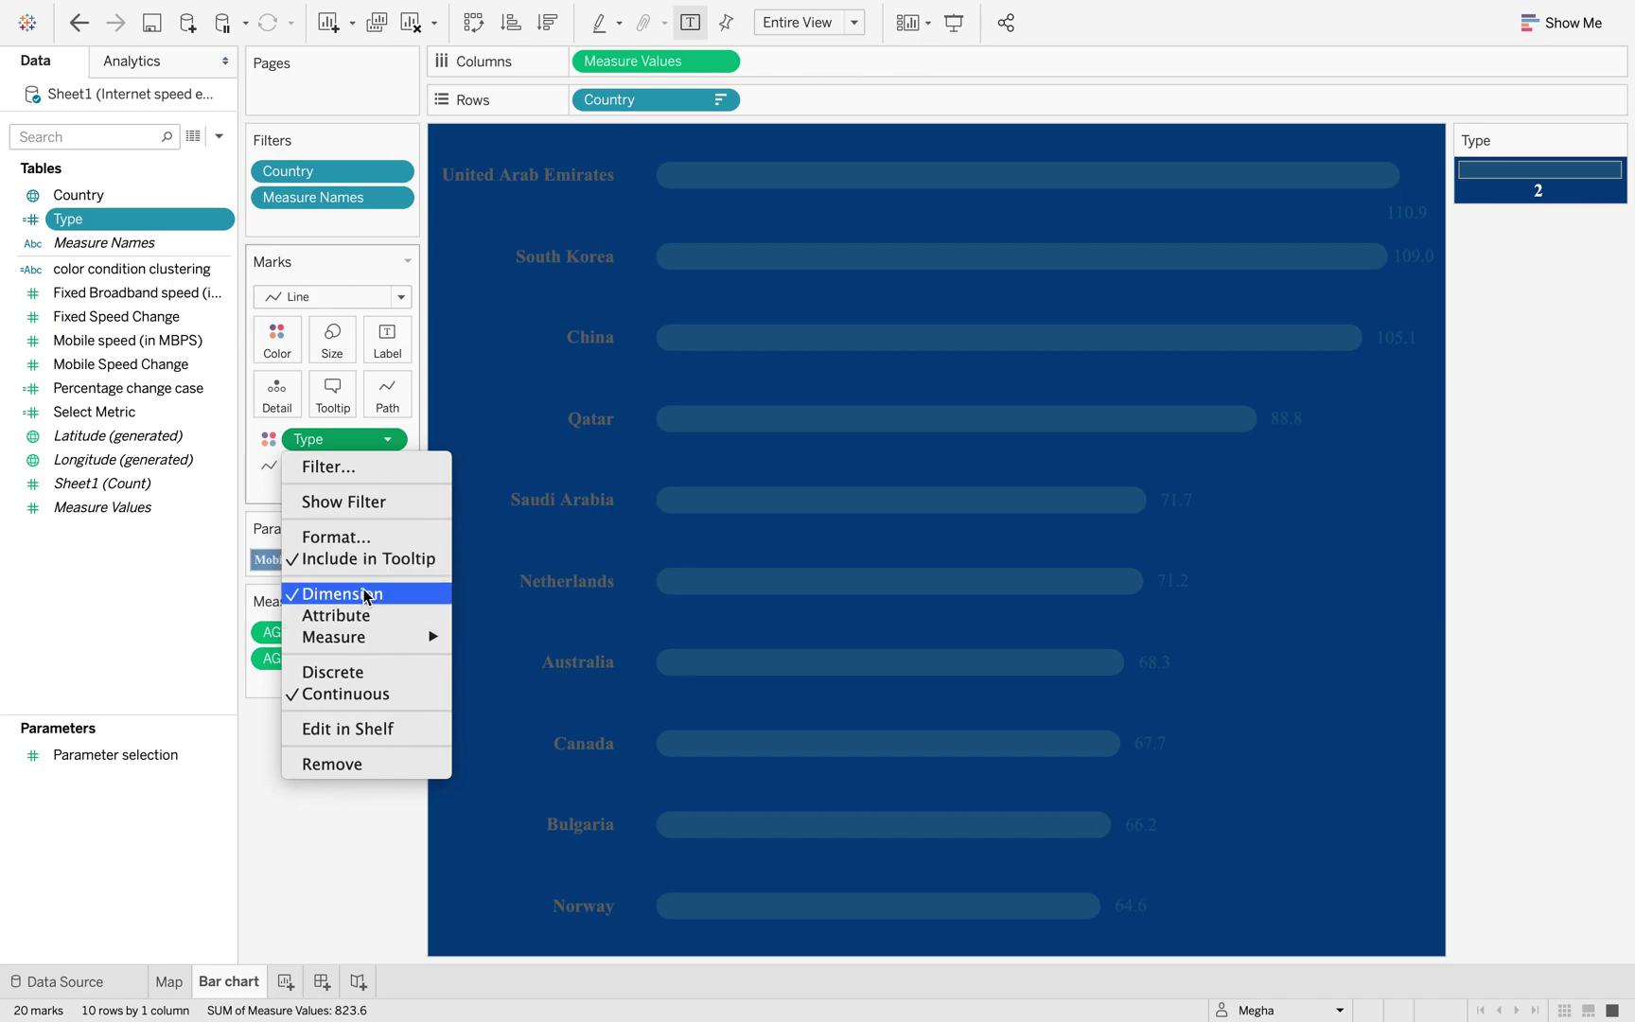
left_click(332, 672)
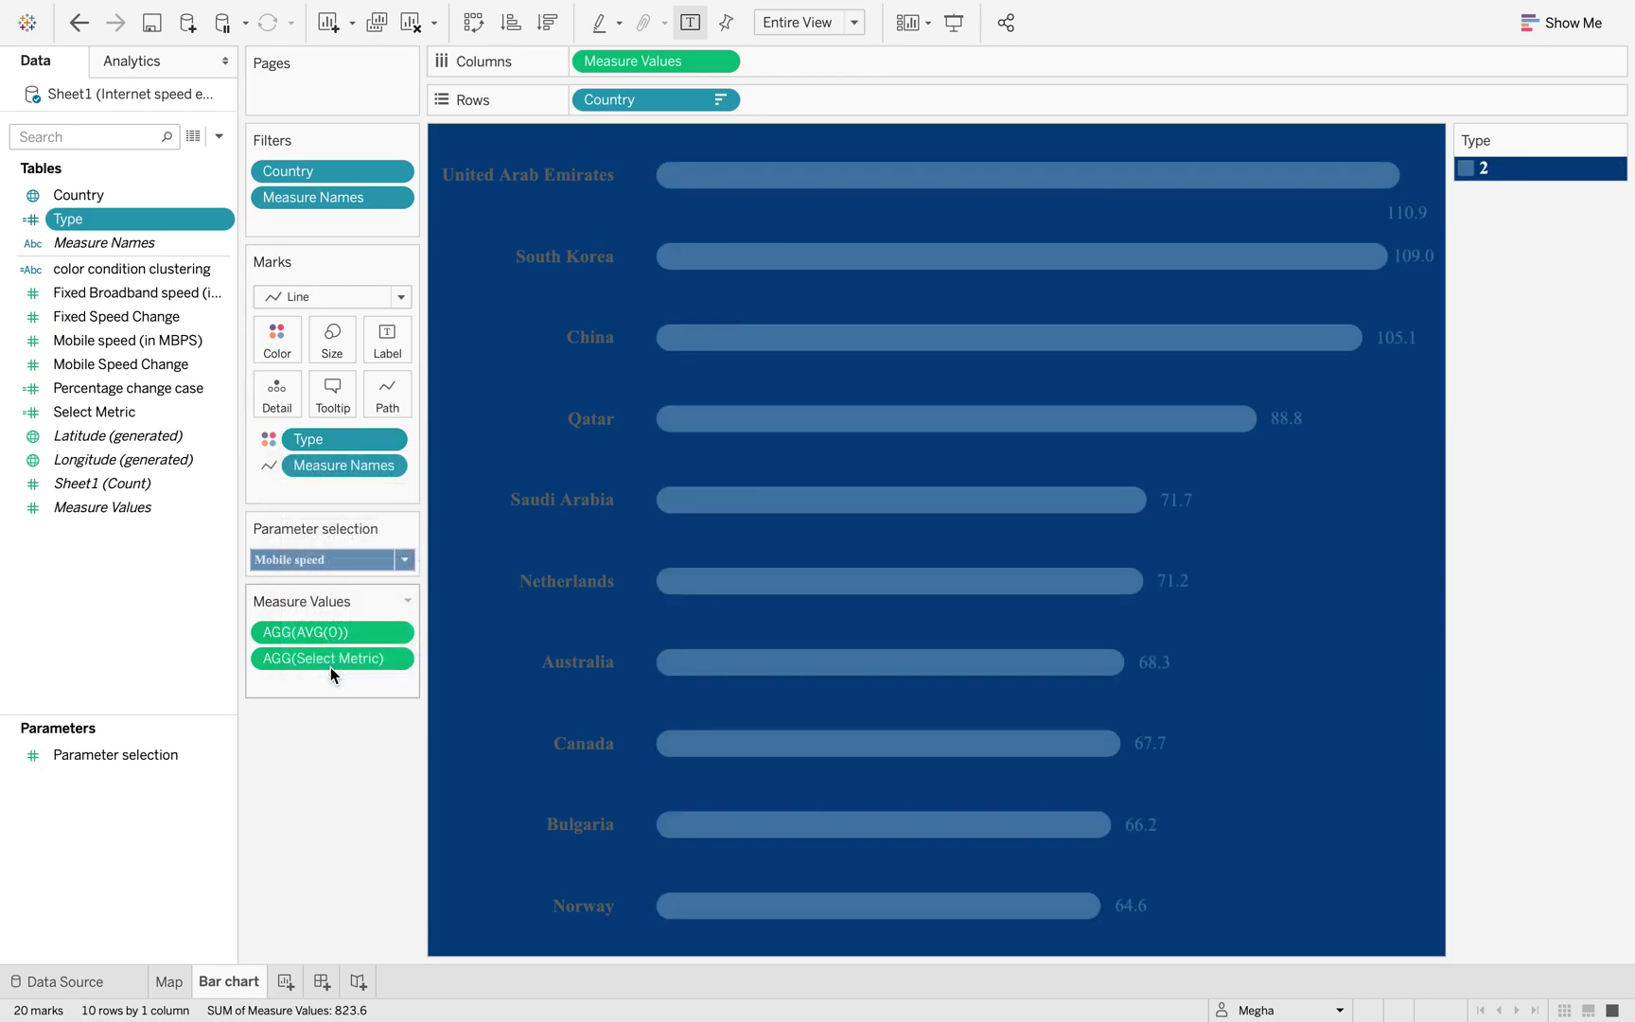
Step: Color the Type value 2 orange for the Mobile speed bars
left_click(269, 343)
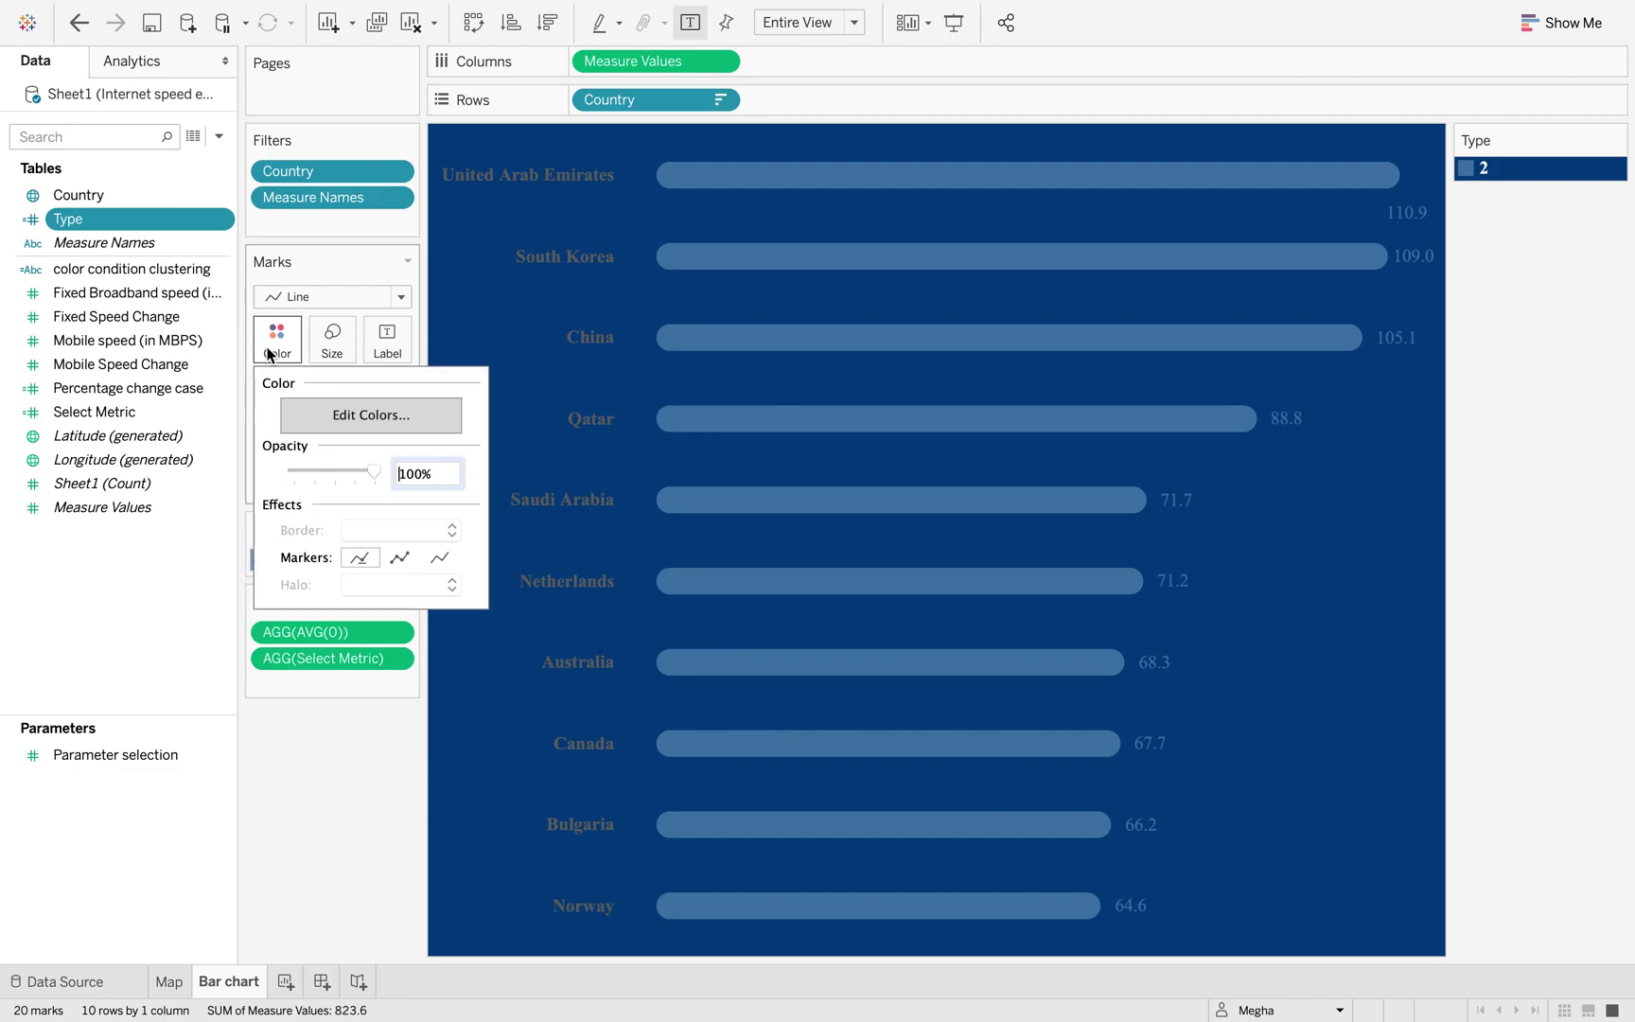
left_click(319, 428)
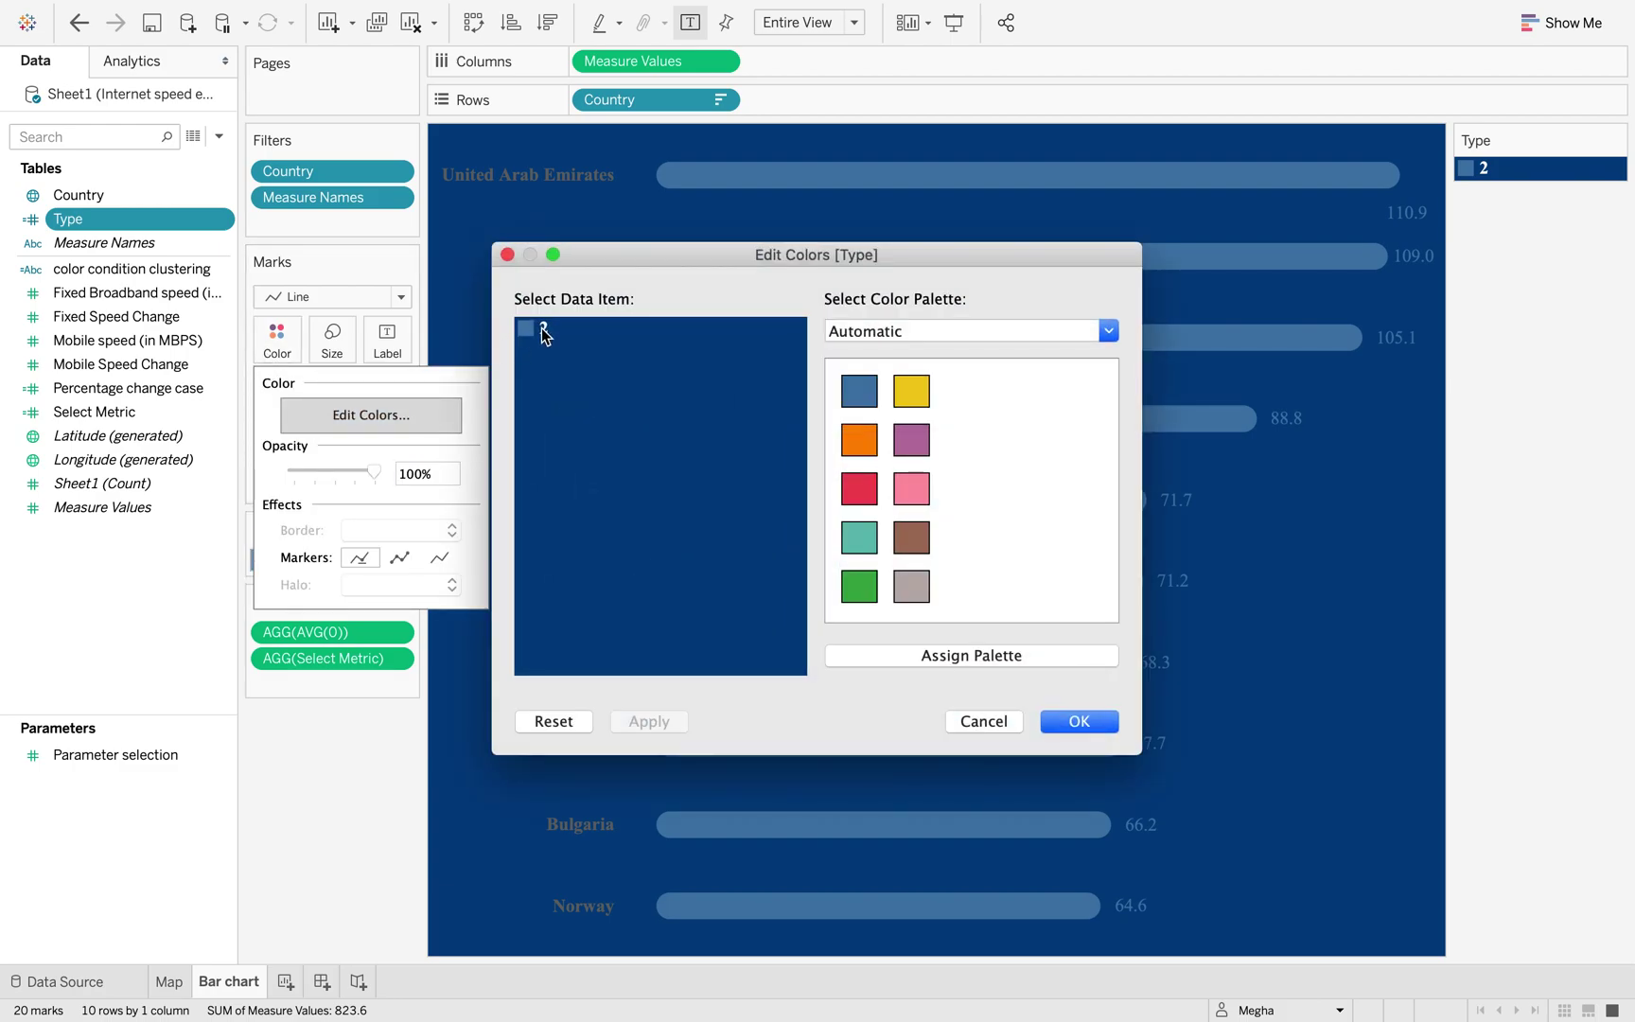
left_click(869, 433)
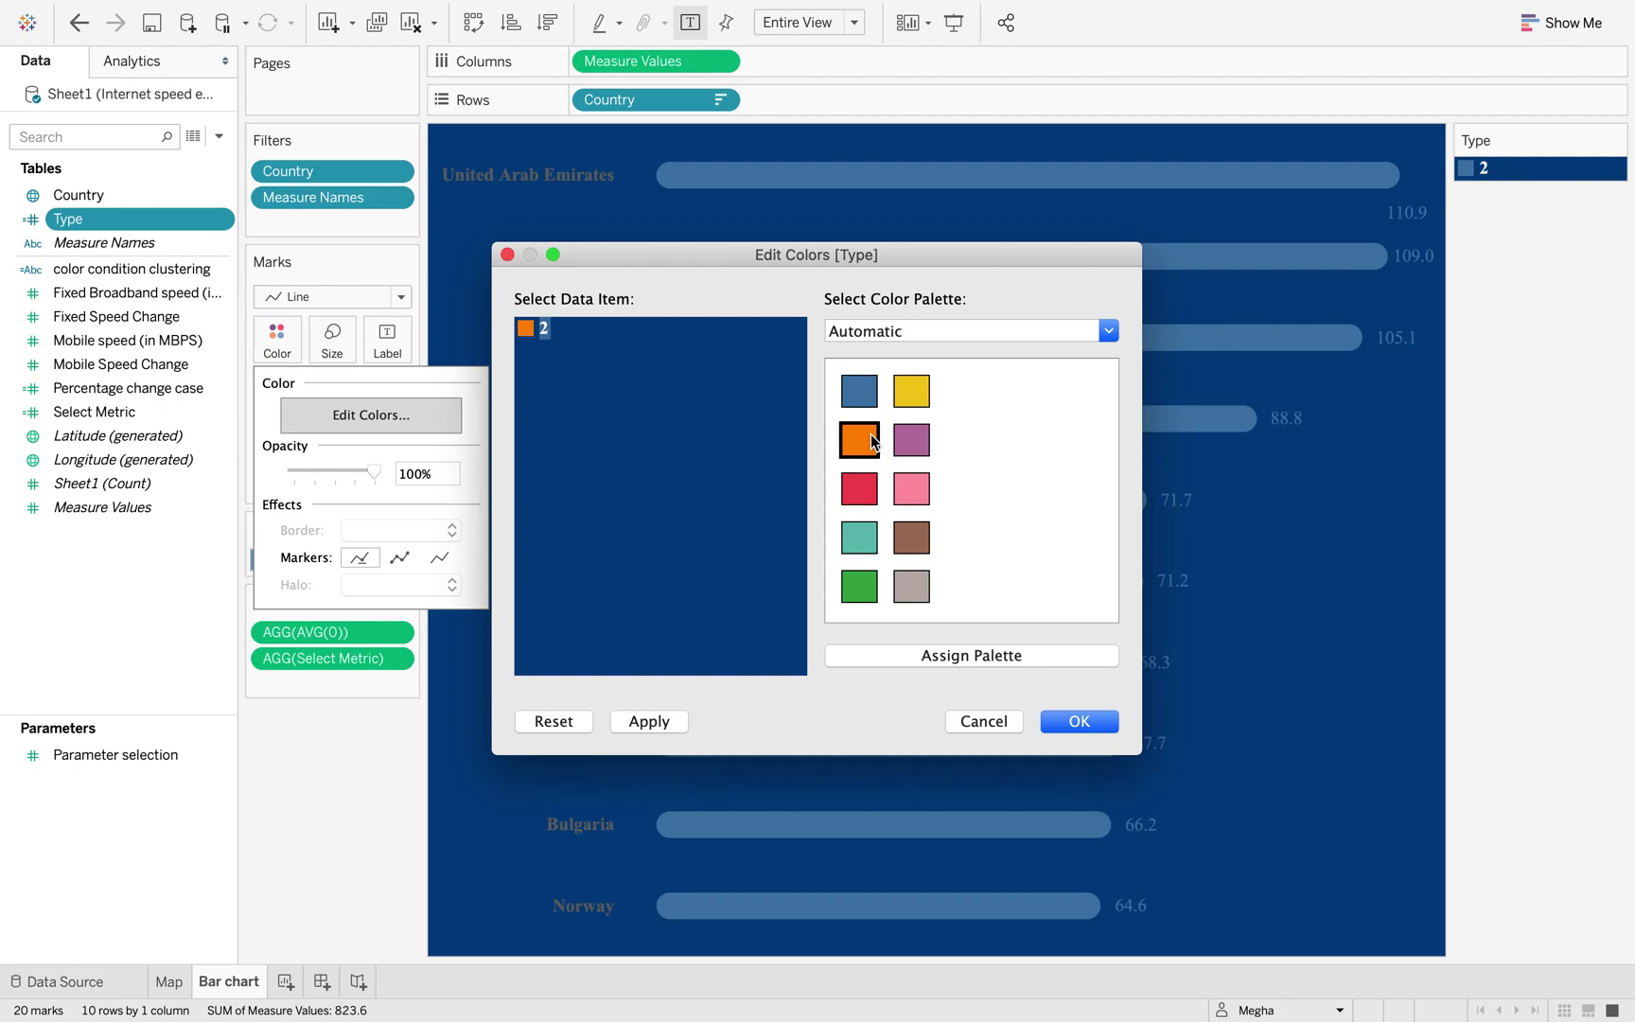
left_click(1079, 722)
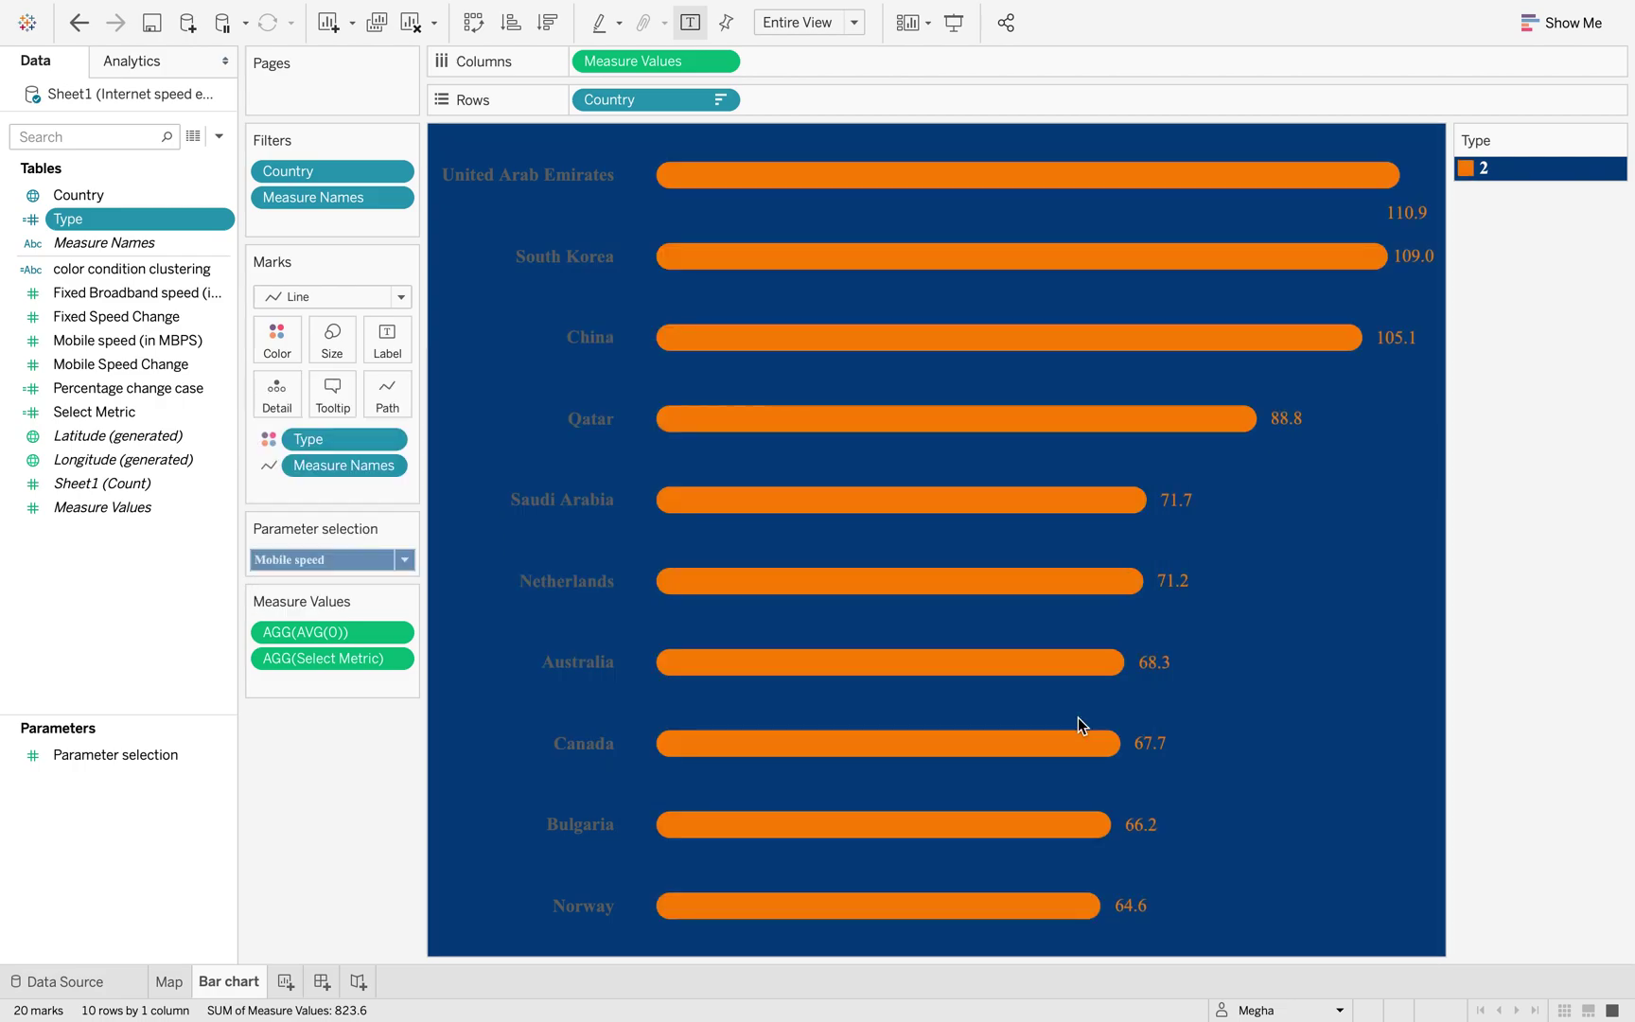
Step: Switch the parameter to Fixed Broadband speed and color the Type value 1 yellow
left_click(404, 559)
left_click(382, 583)
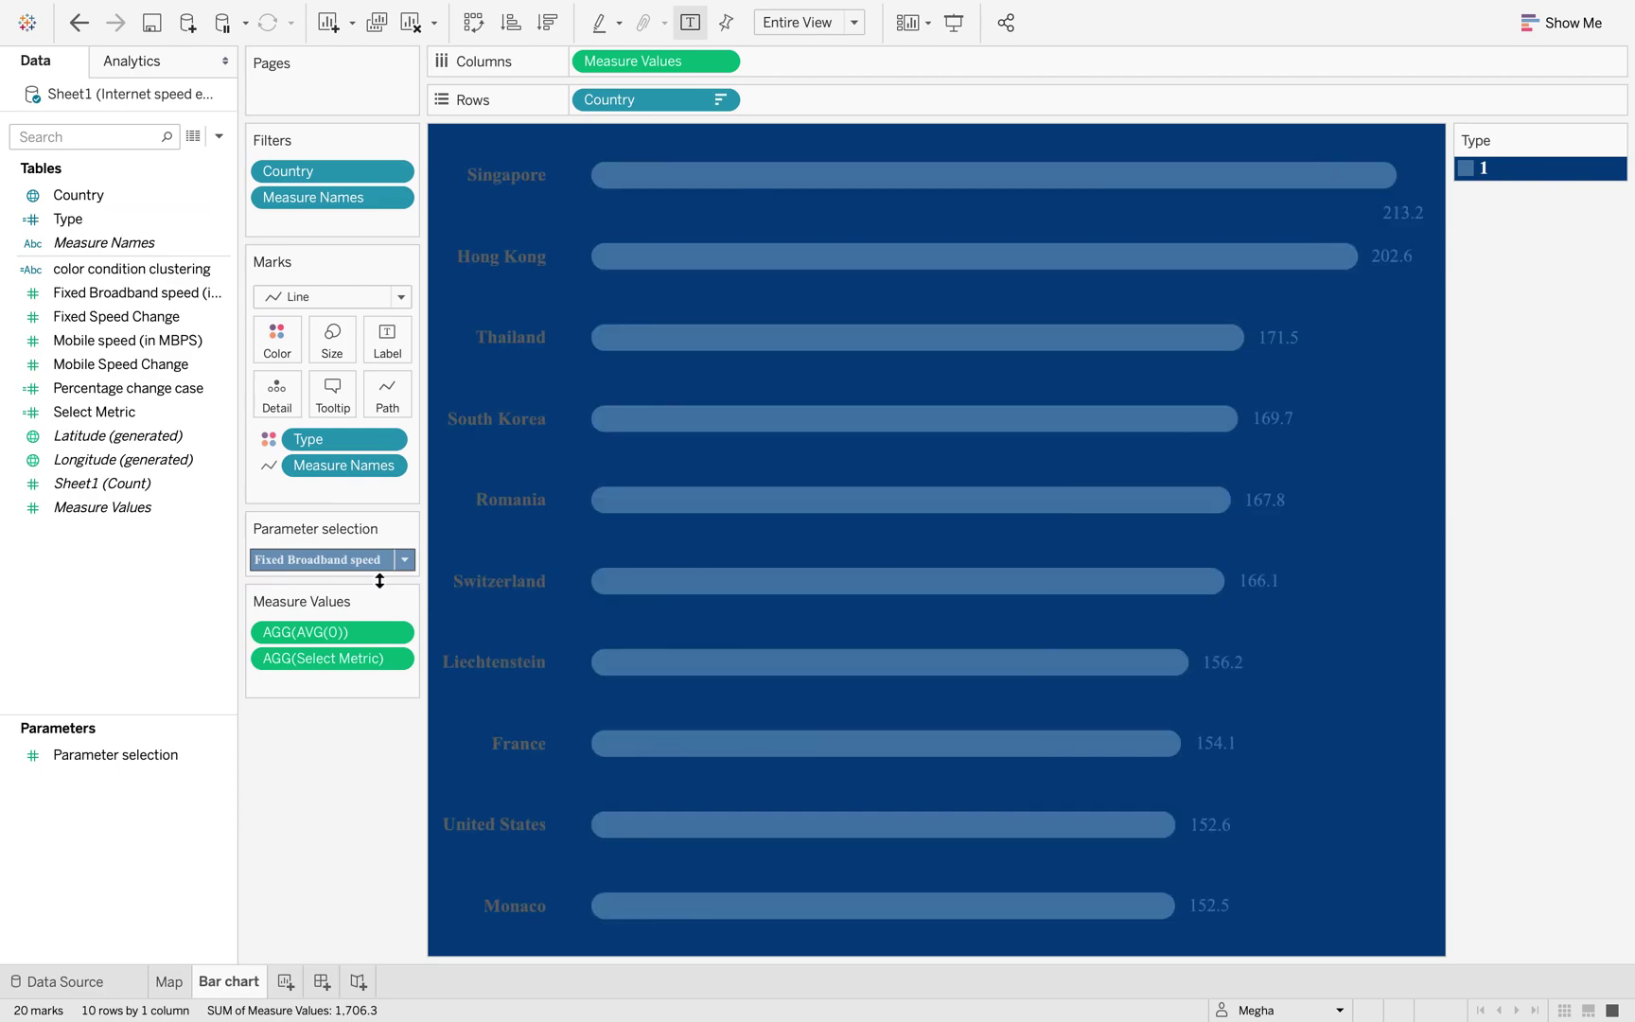
left_click(277, 343)
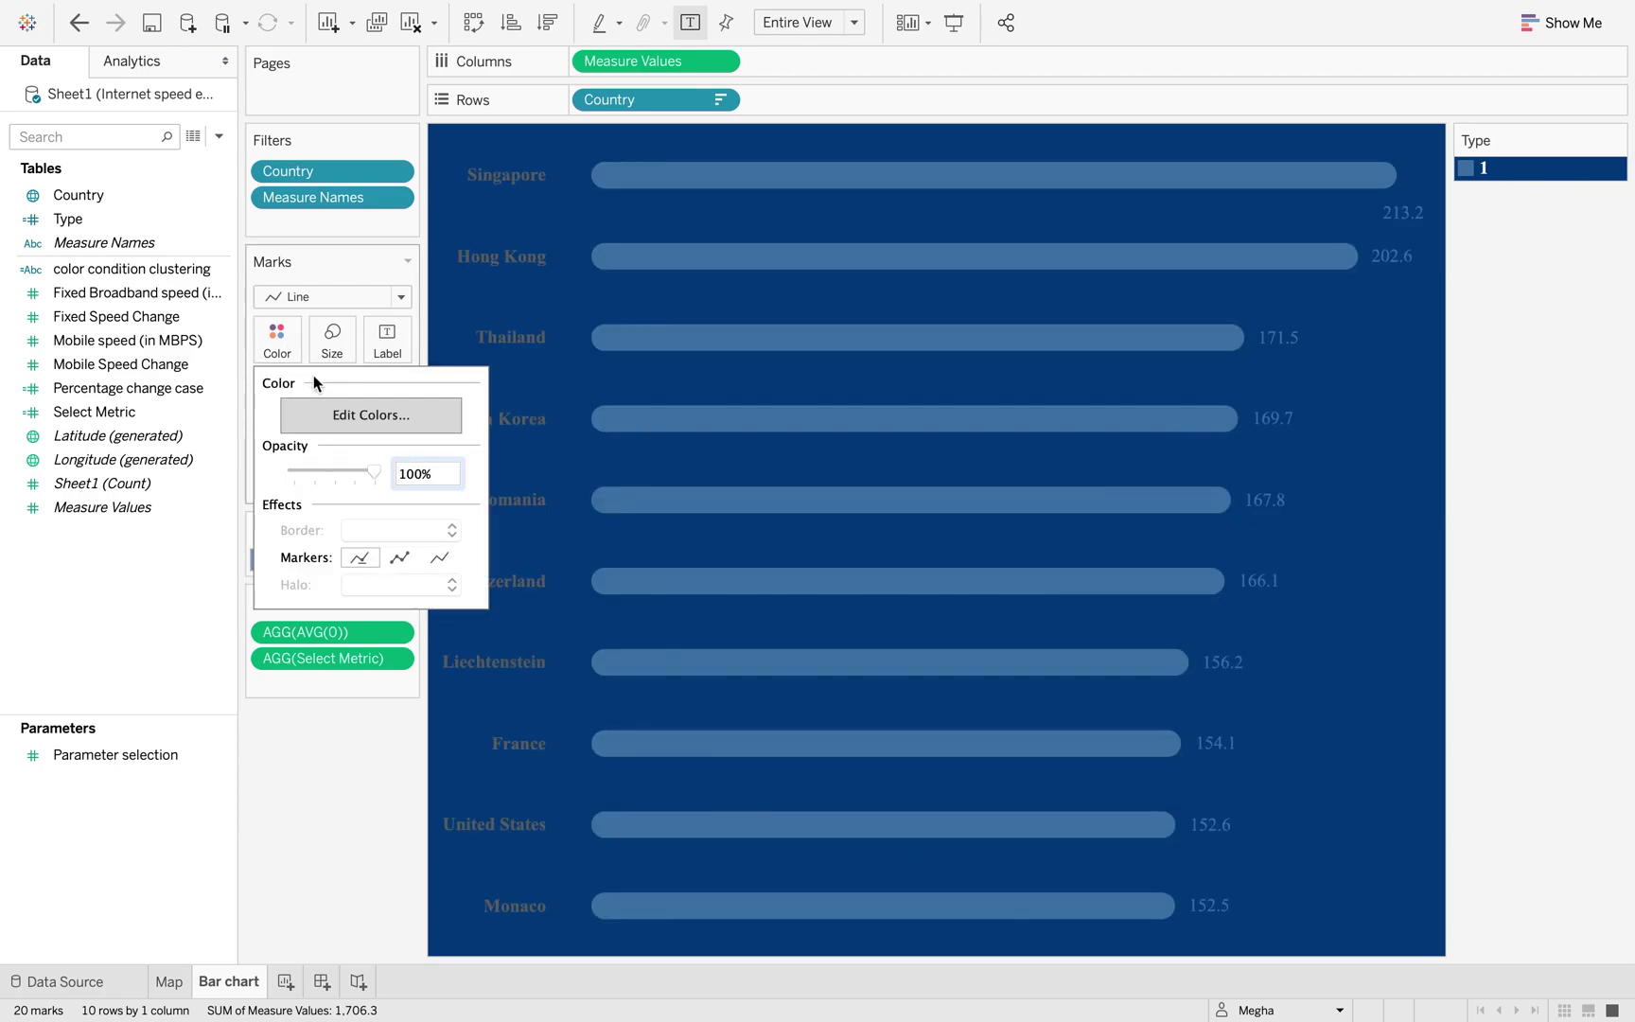
left_click(349, 419)
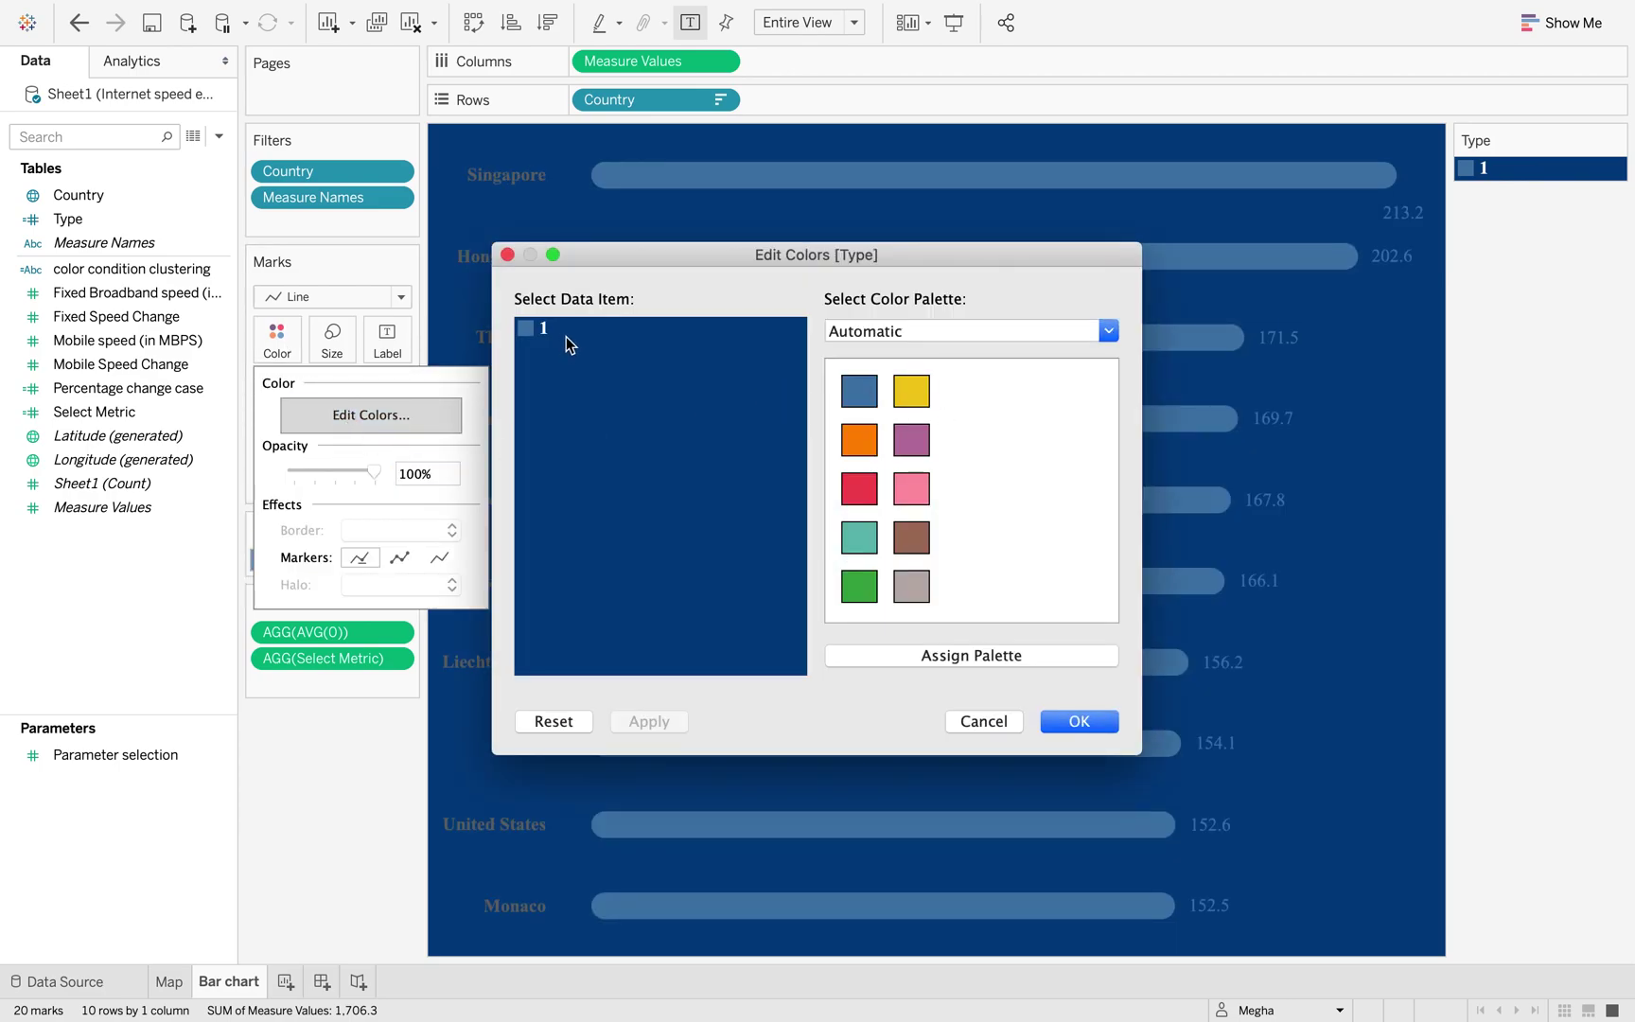
left_click(911, 396)
left_click(1068, 718)
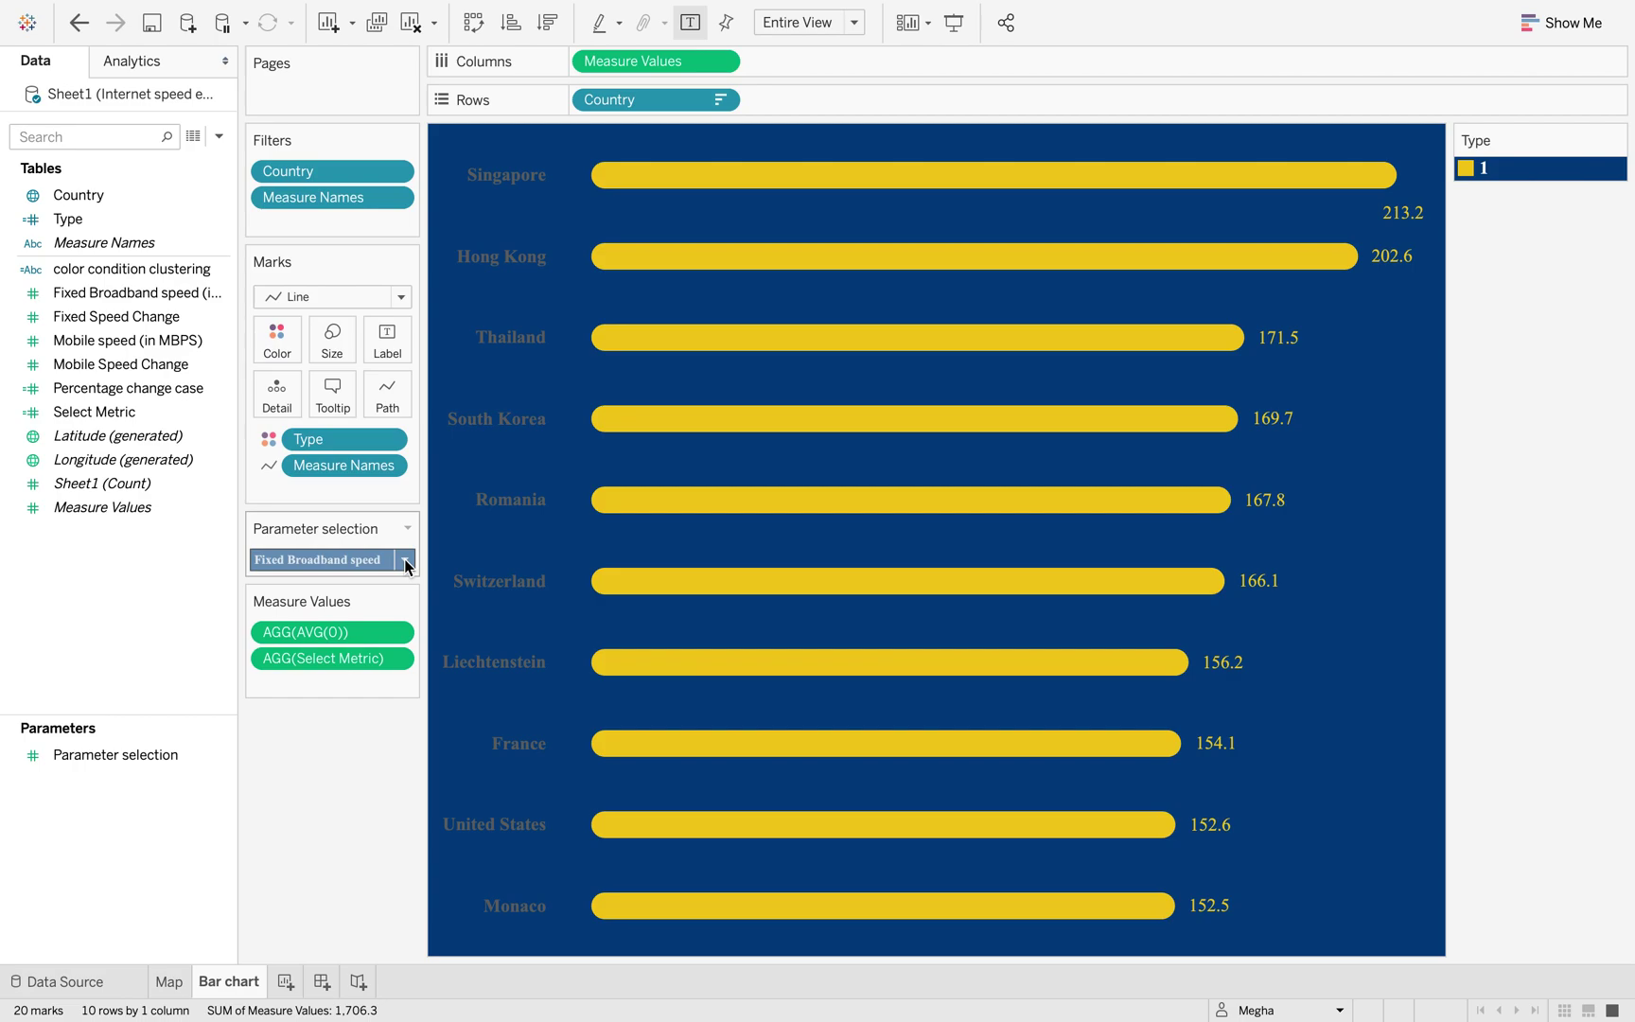
left_click(170, 989)
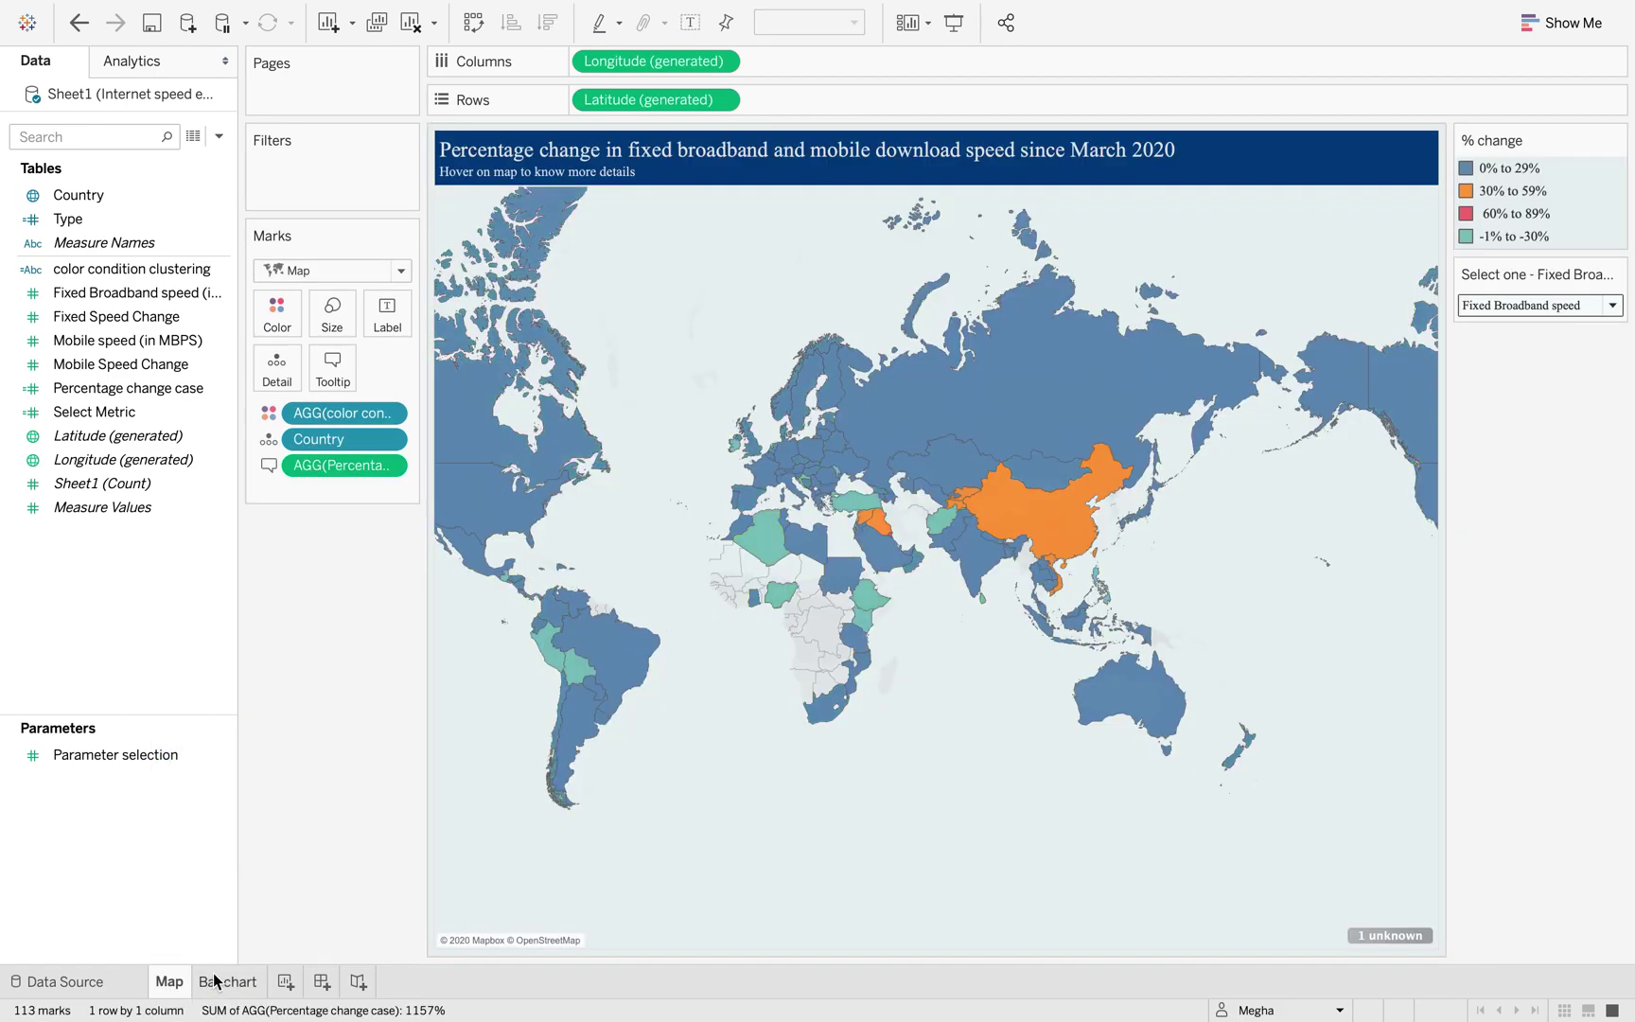
left_click(215, 982)
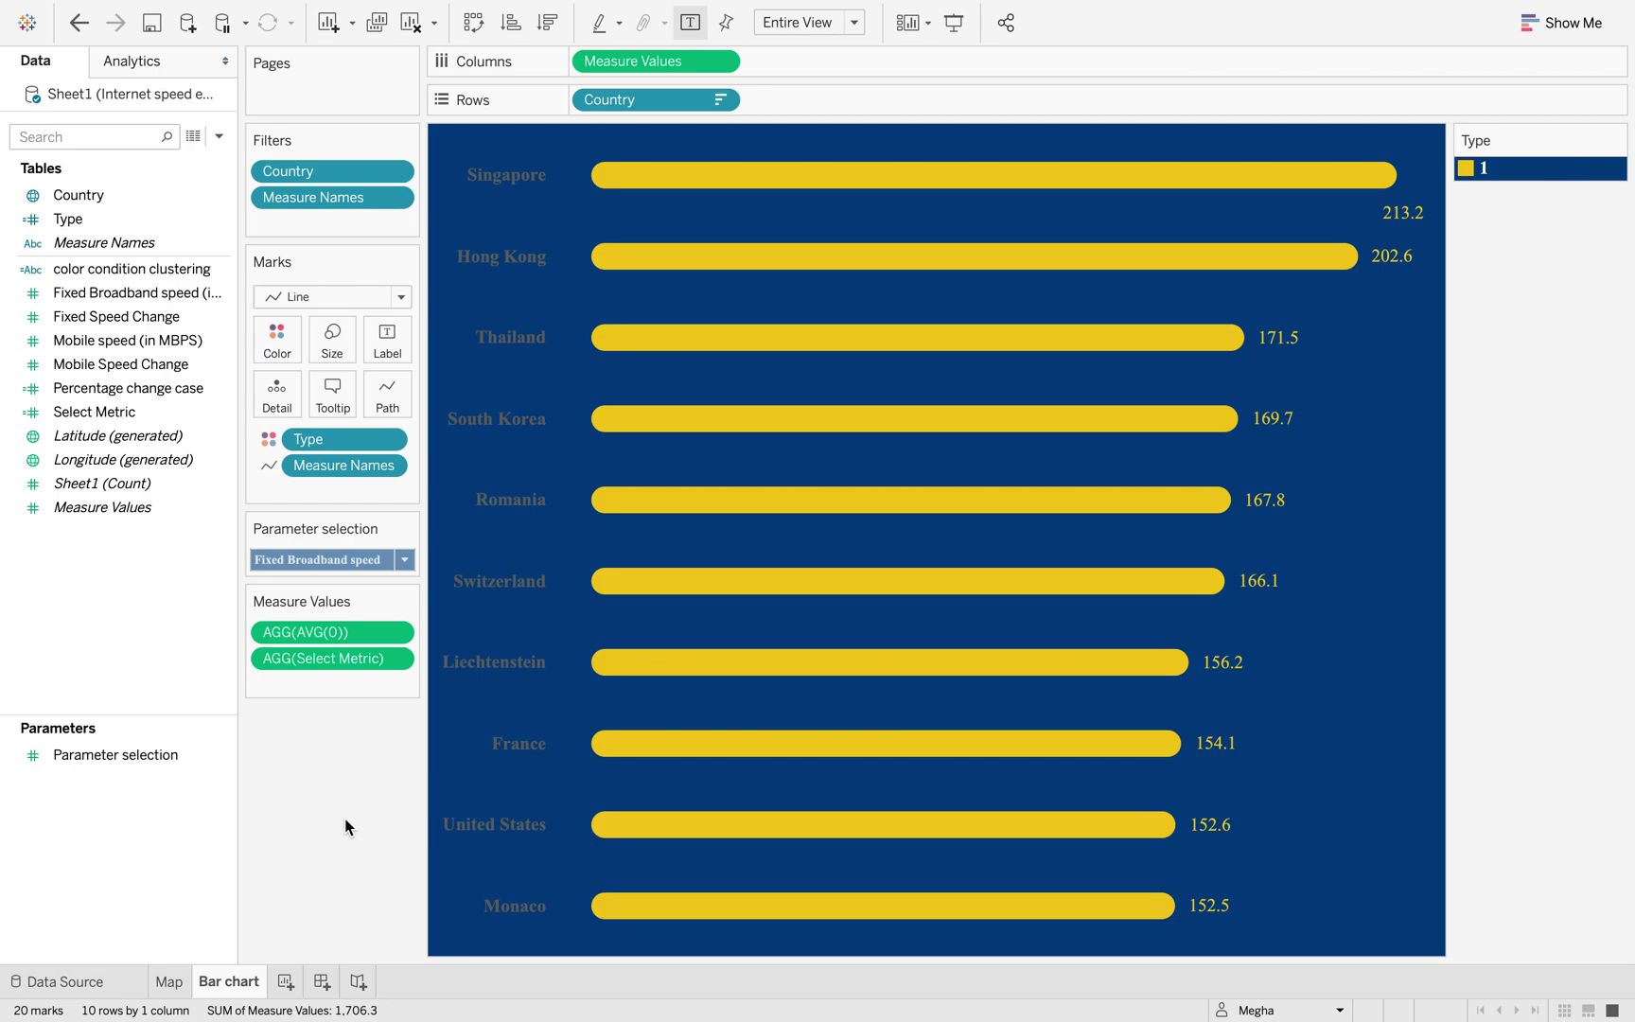
Step: Create a new worksheet and add the ad hoc calculation avg(0) to its Rows
left_click(285, 983)
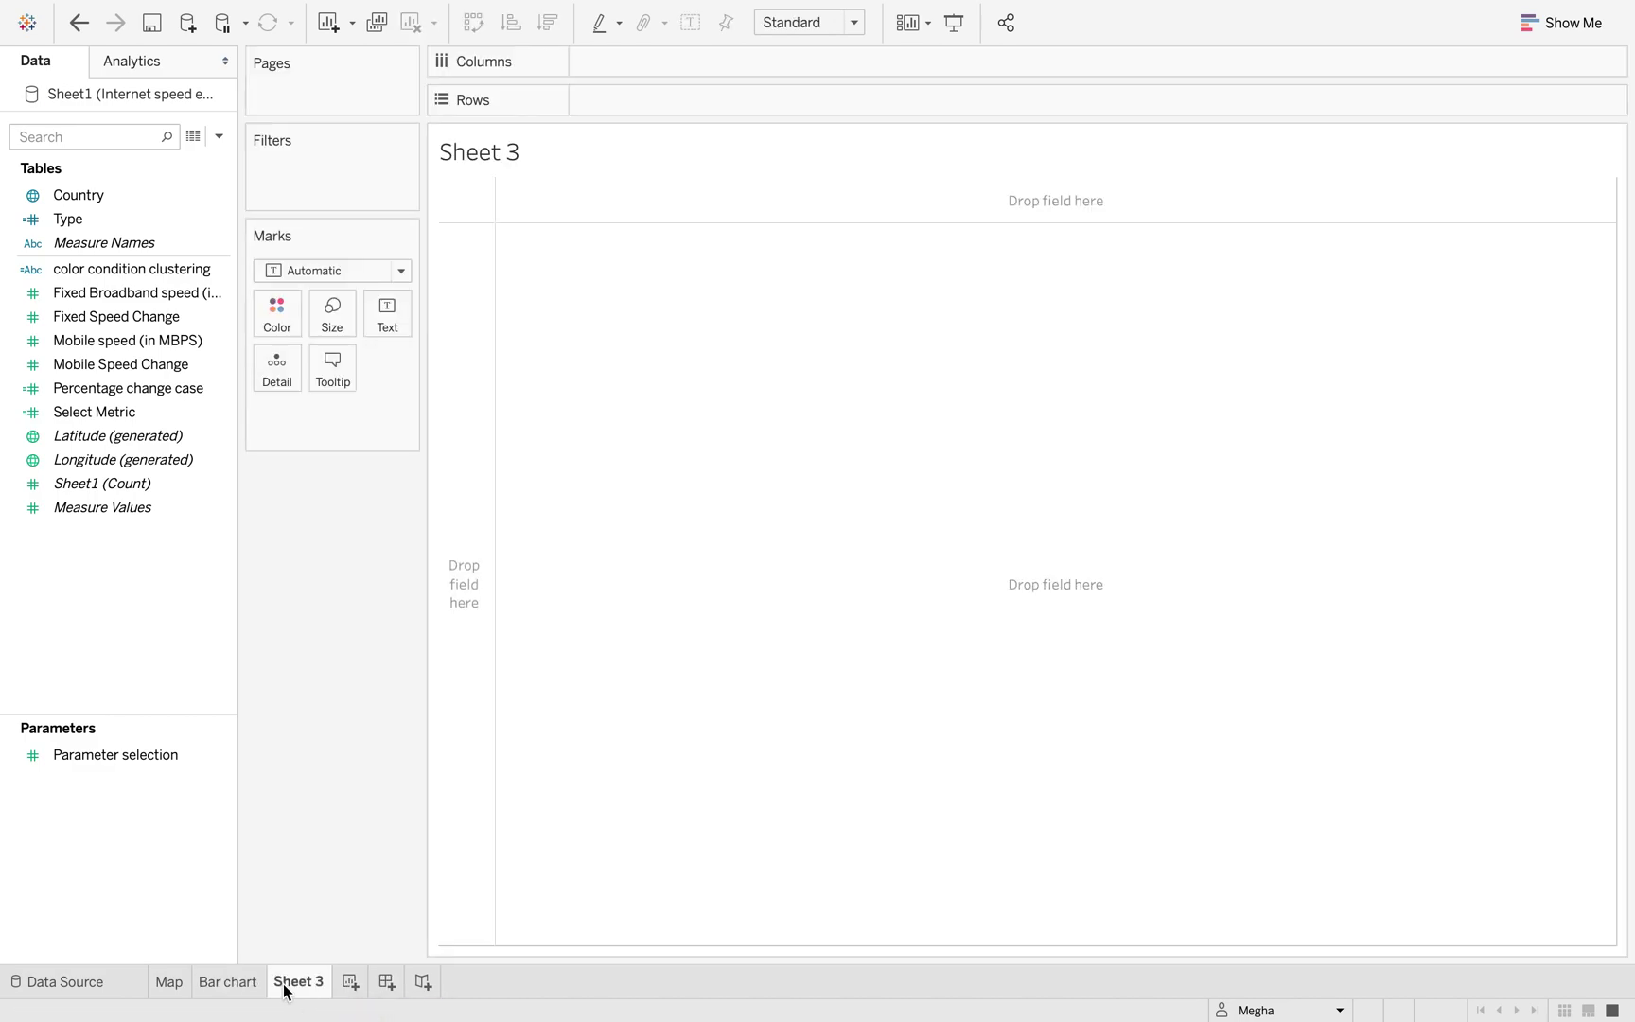
double_click(657, 99)
type("avg")
key("Return")
type("0")
left_click(358, 604)
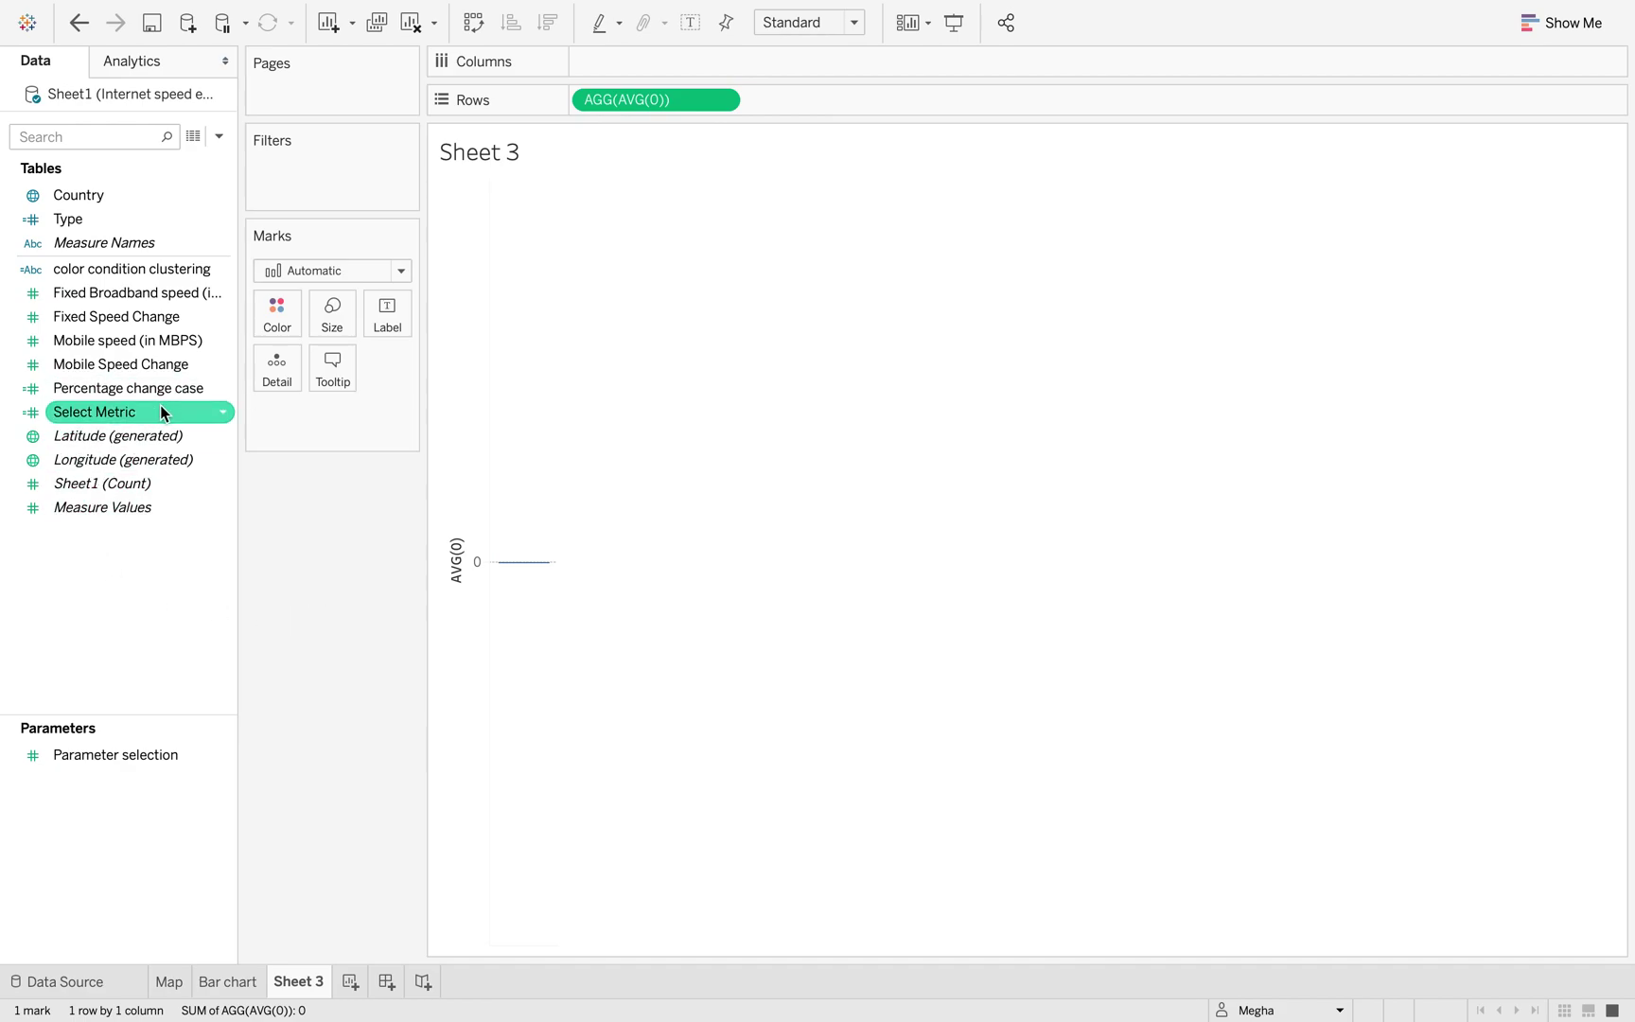
Step: Change the mark type to Line with Select Metric on Path, and fit the sheet to Entire View
left_click(401, 270)
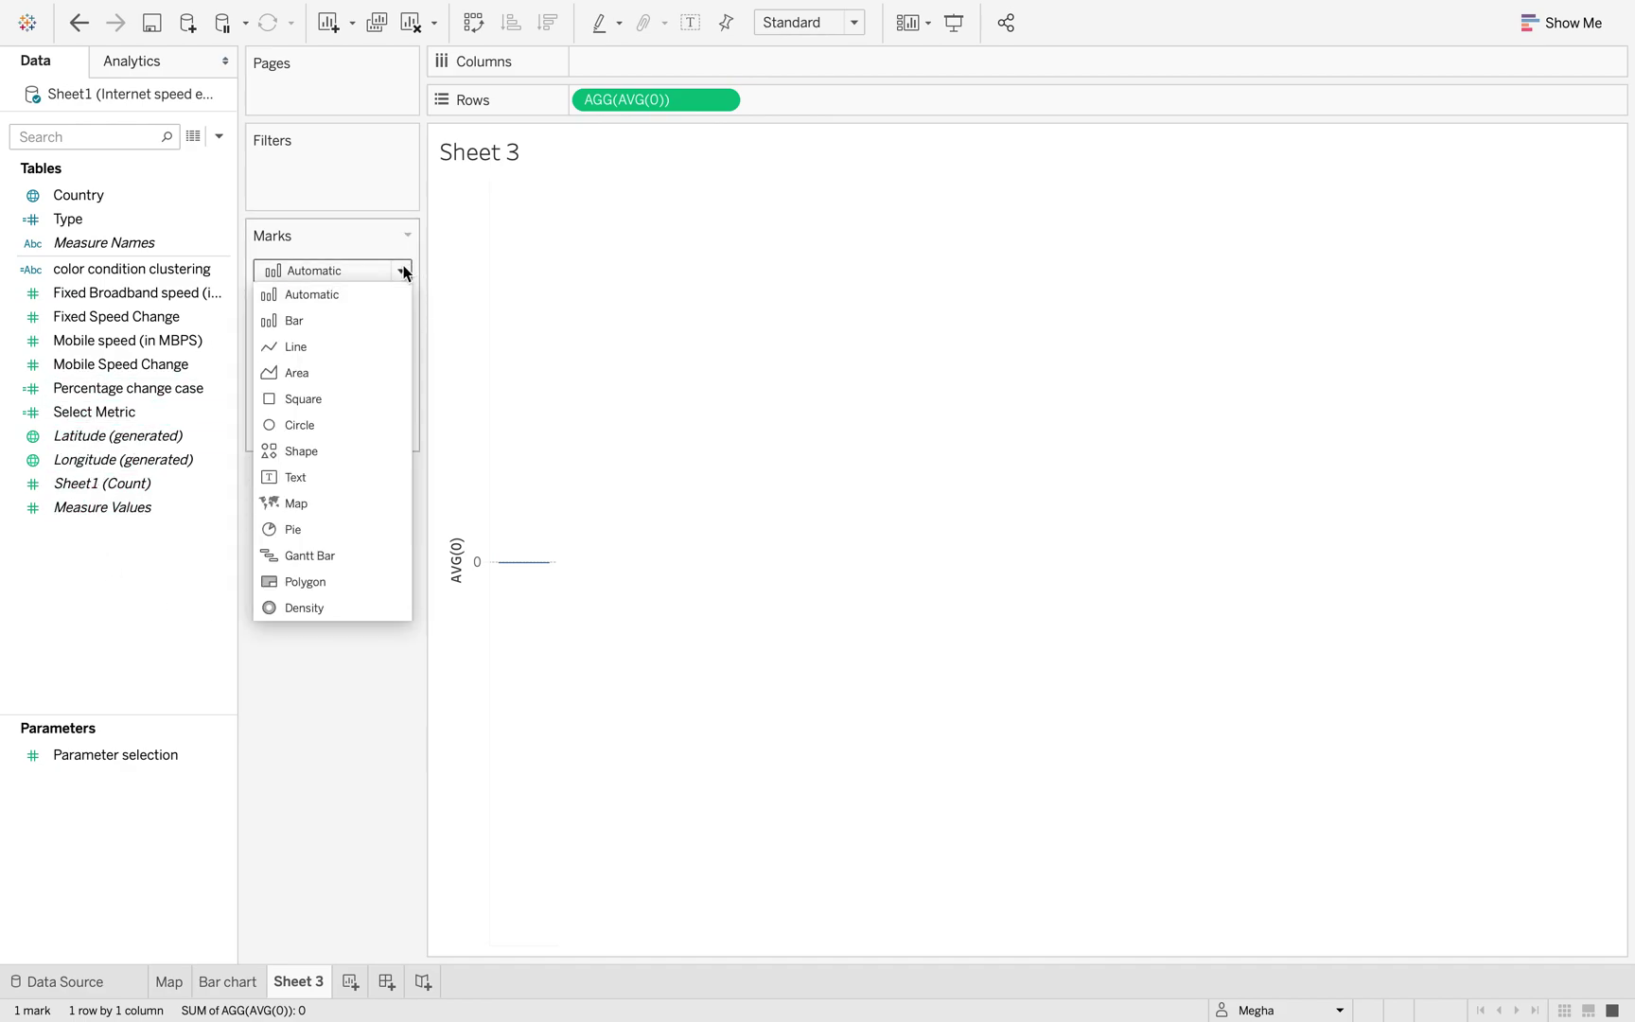
left_click(345, 352)
left_click_drag(106, 414, 396, 378)
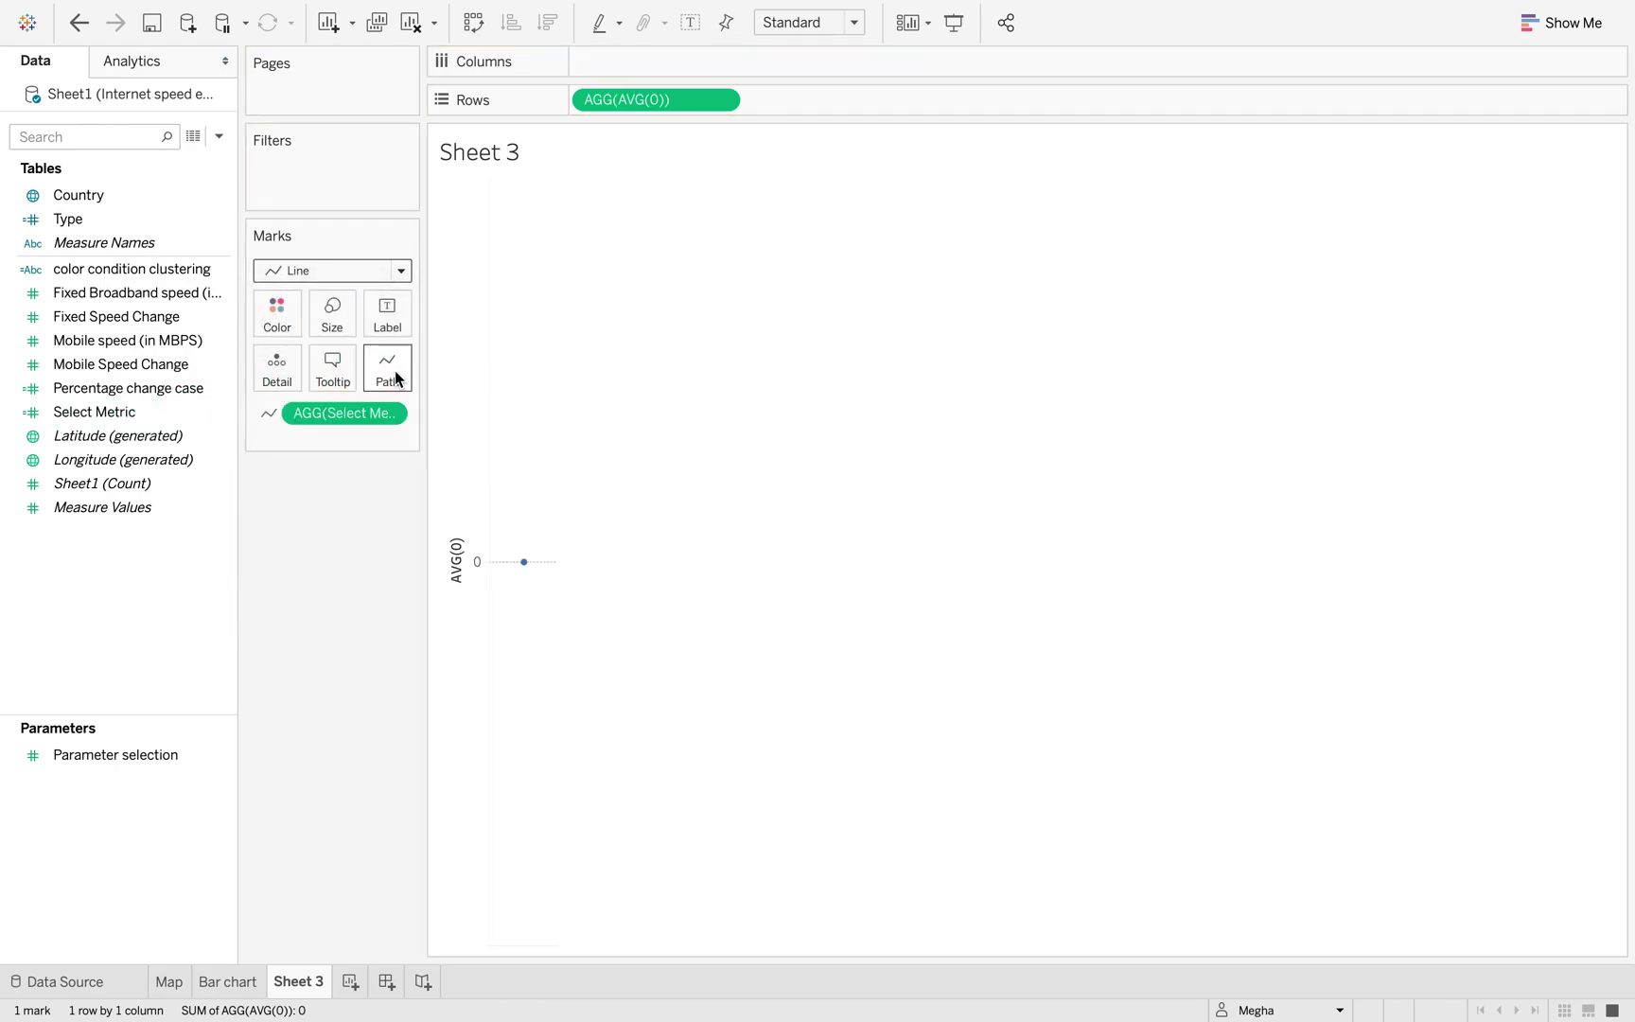
left_click(854, 23)
left_click(804, 101)
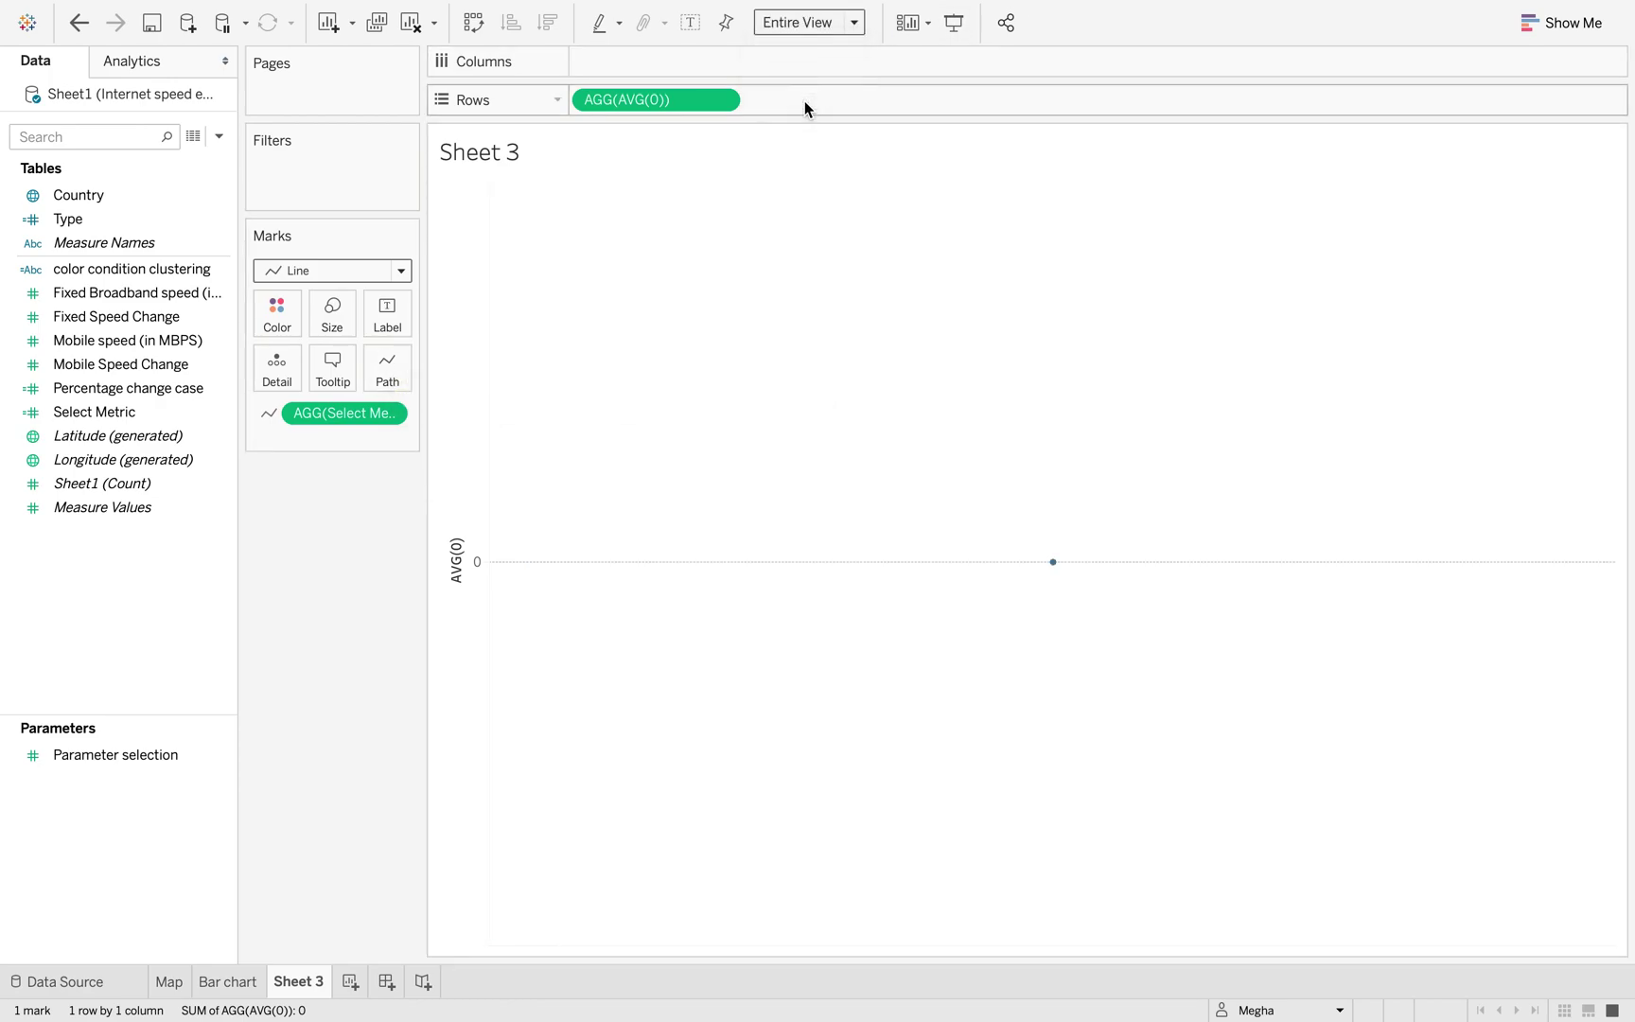
Step: Start an annotation at the single mark and insert the Parameter selection parameter as its text
right_click(1049, 556)
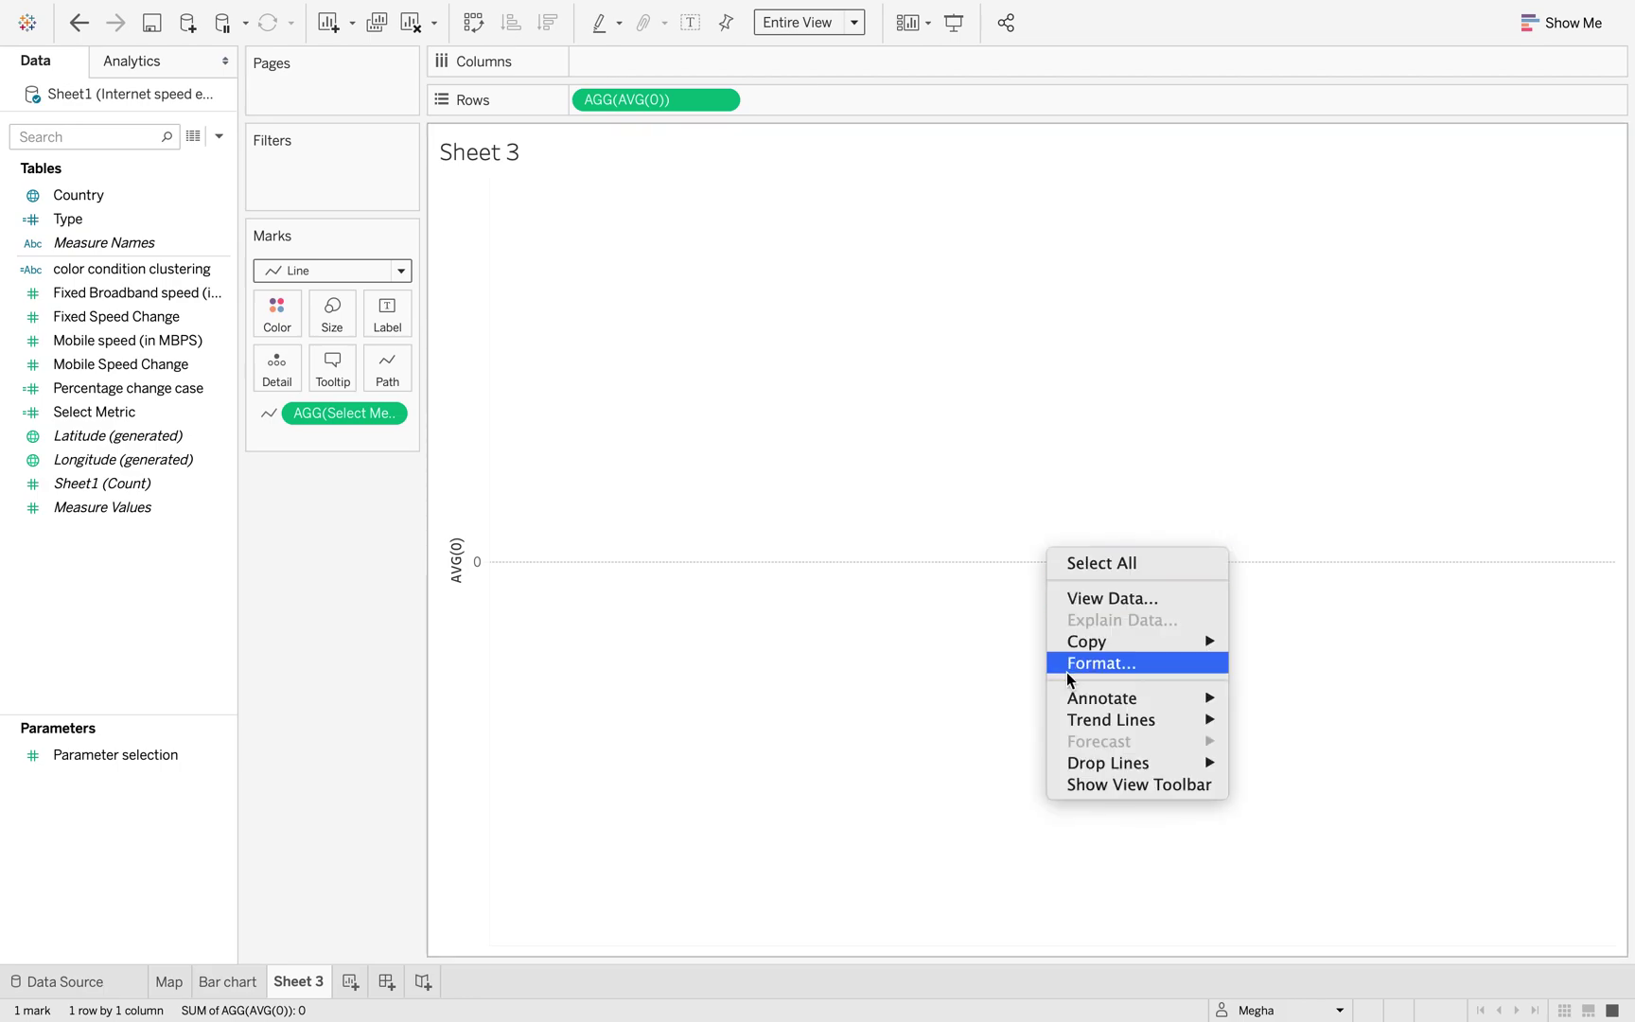
mouse_move(1076, 697)
left_click(1256, 745)
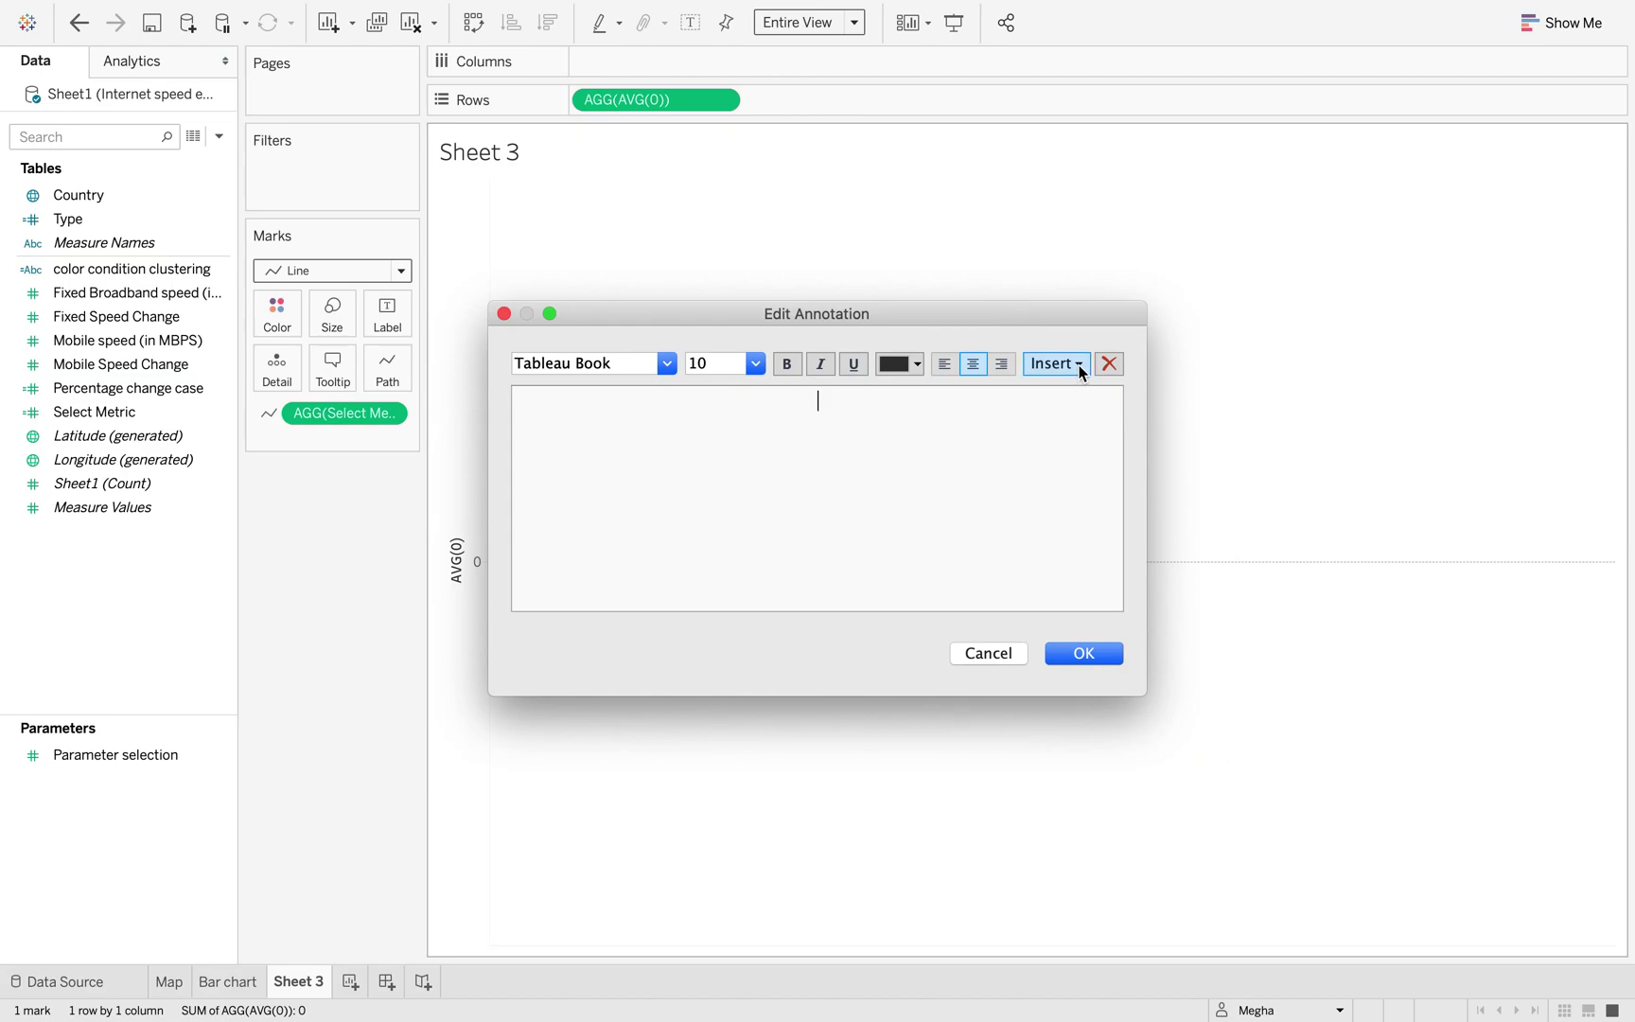
left_click(1055, 364)
left_click(1050, 681)
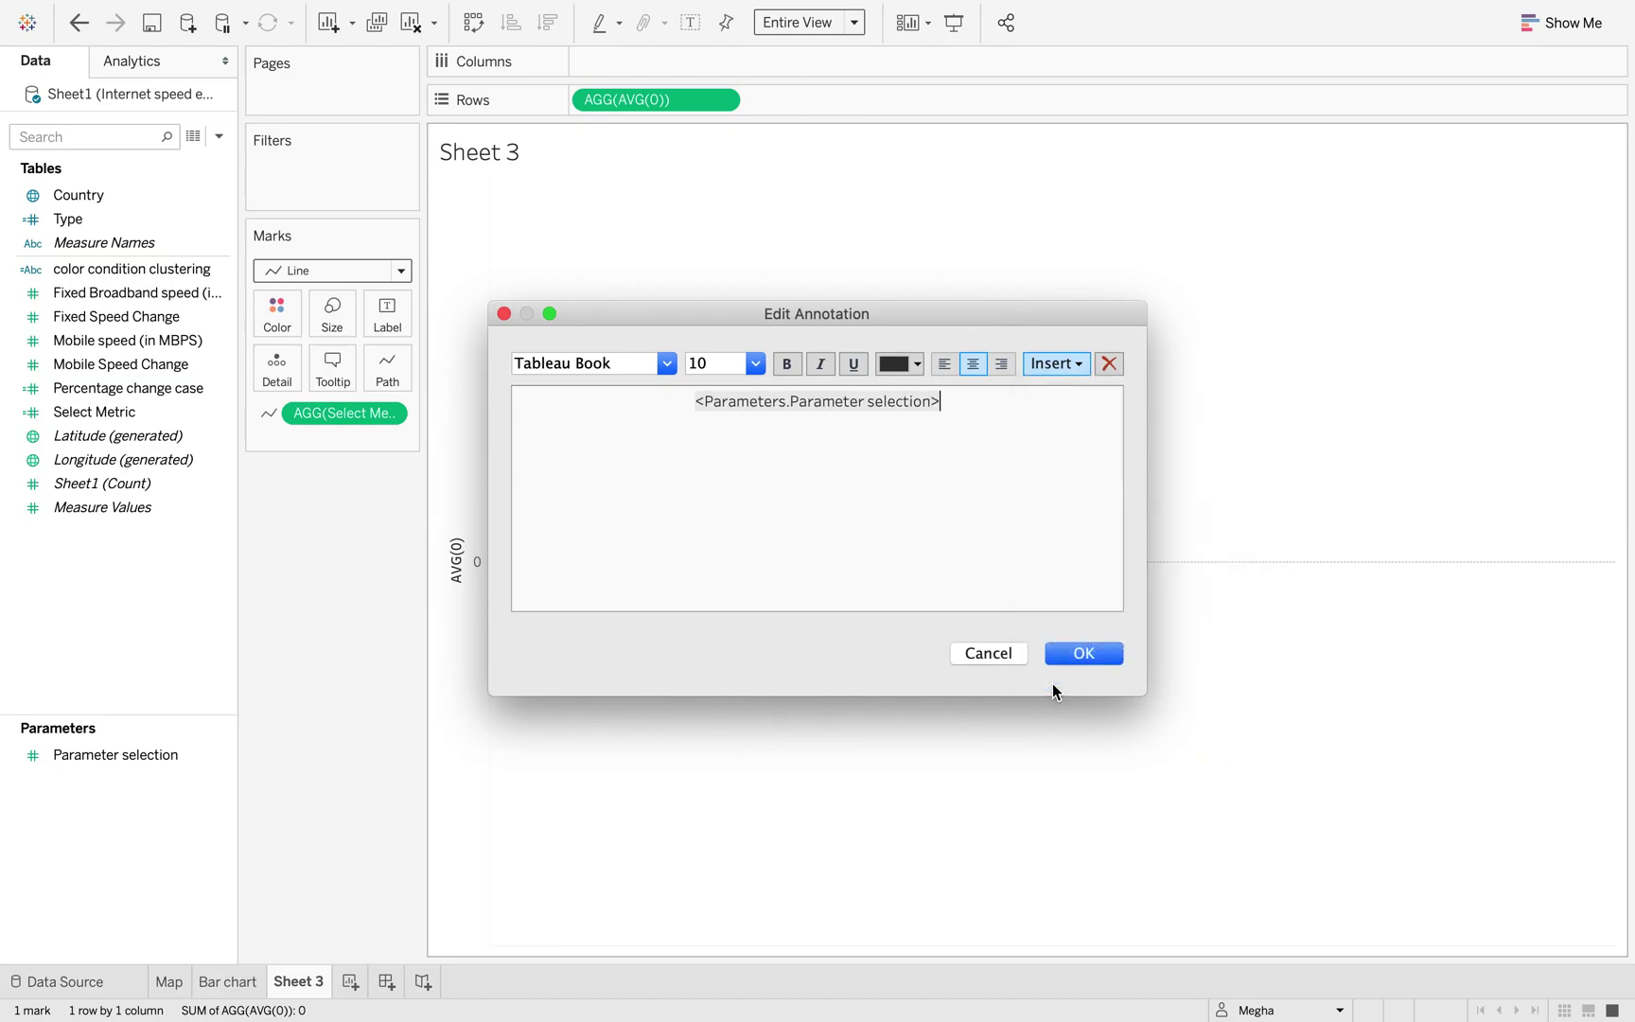
Step: Format the annotation text in Times New Roman at size 16 and add the annotation to the view
triple_click(628, 362)
type("times new roman")
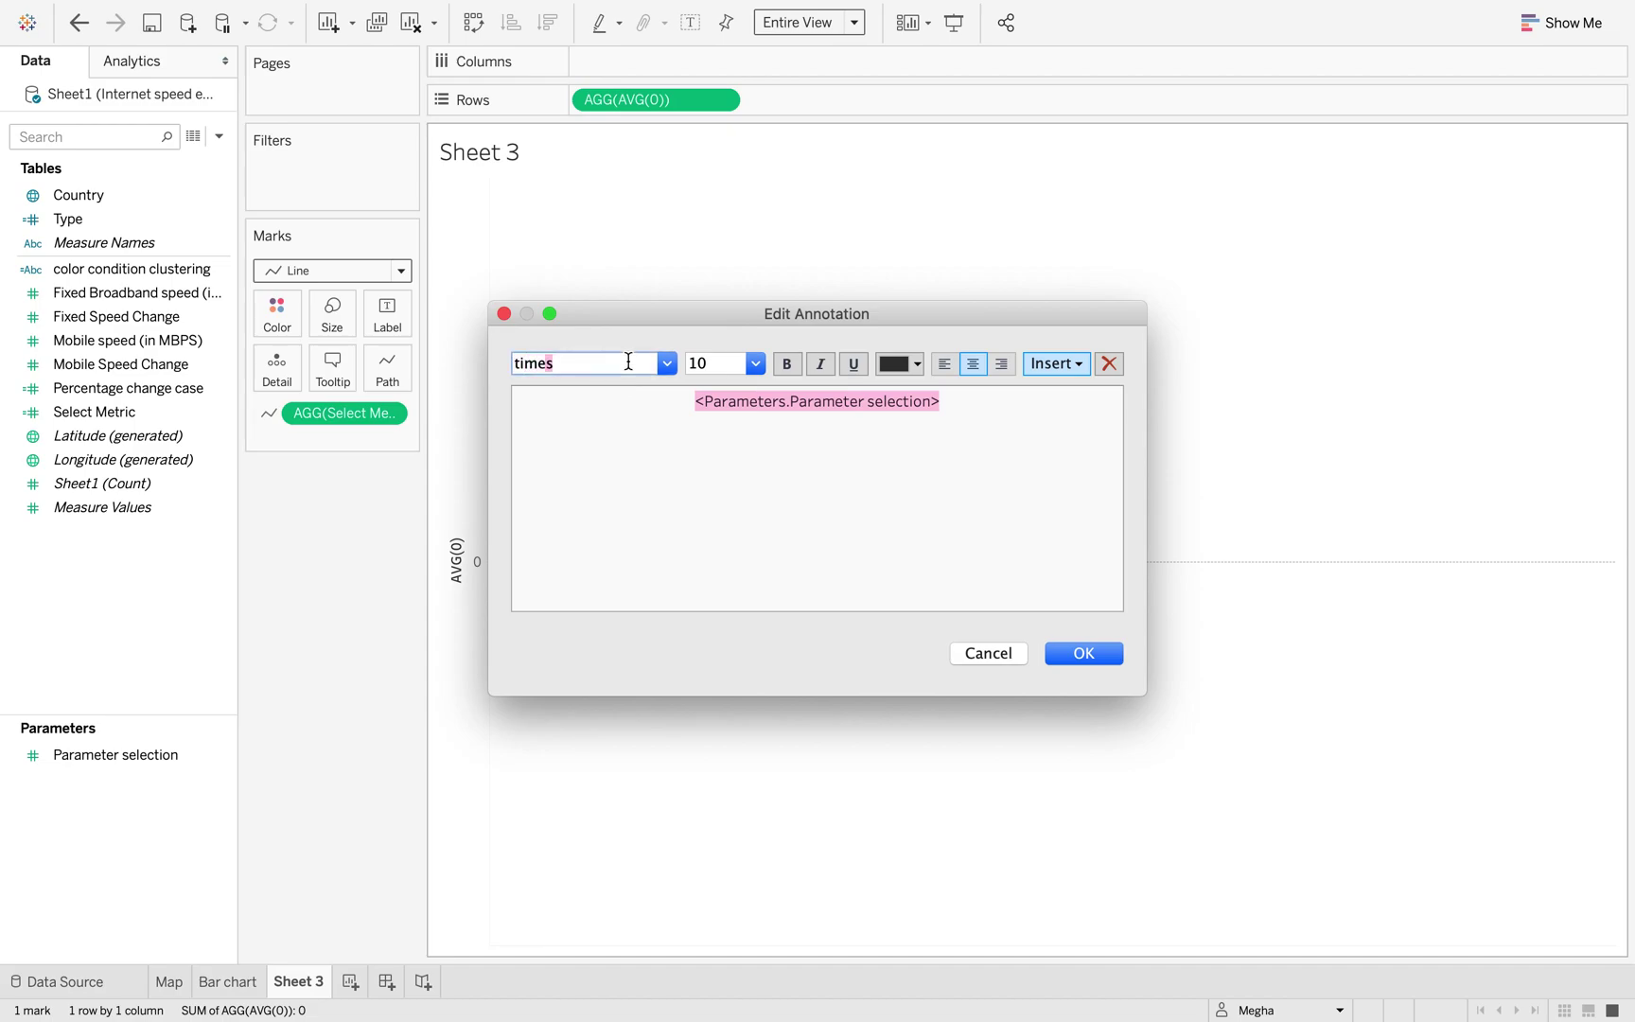
key("Return")
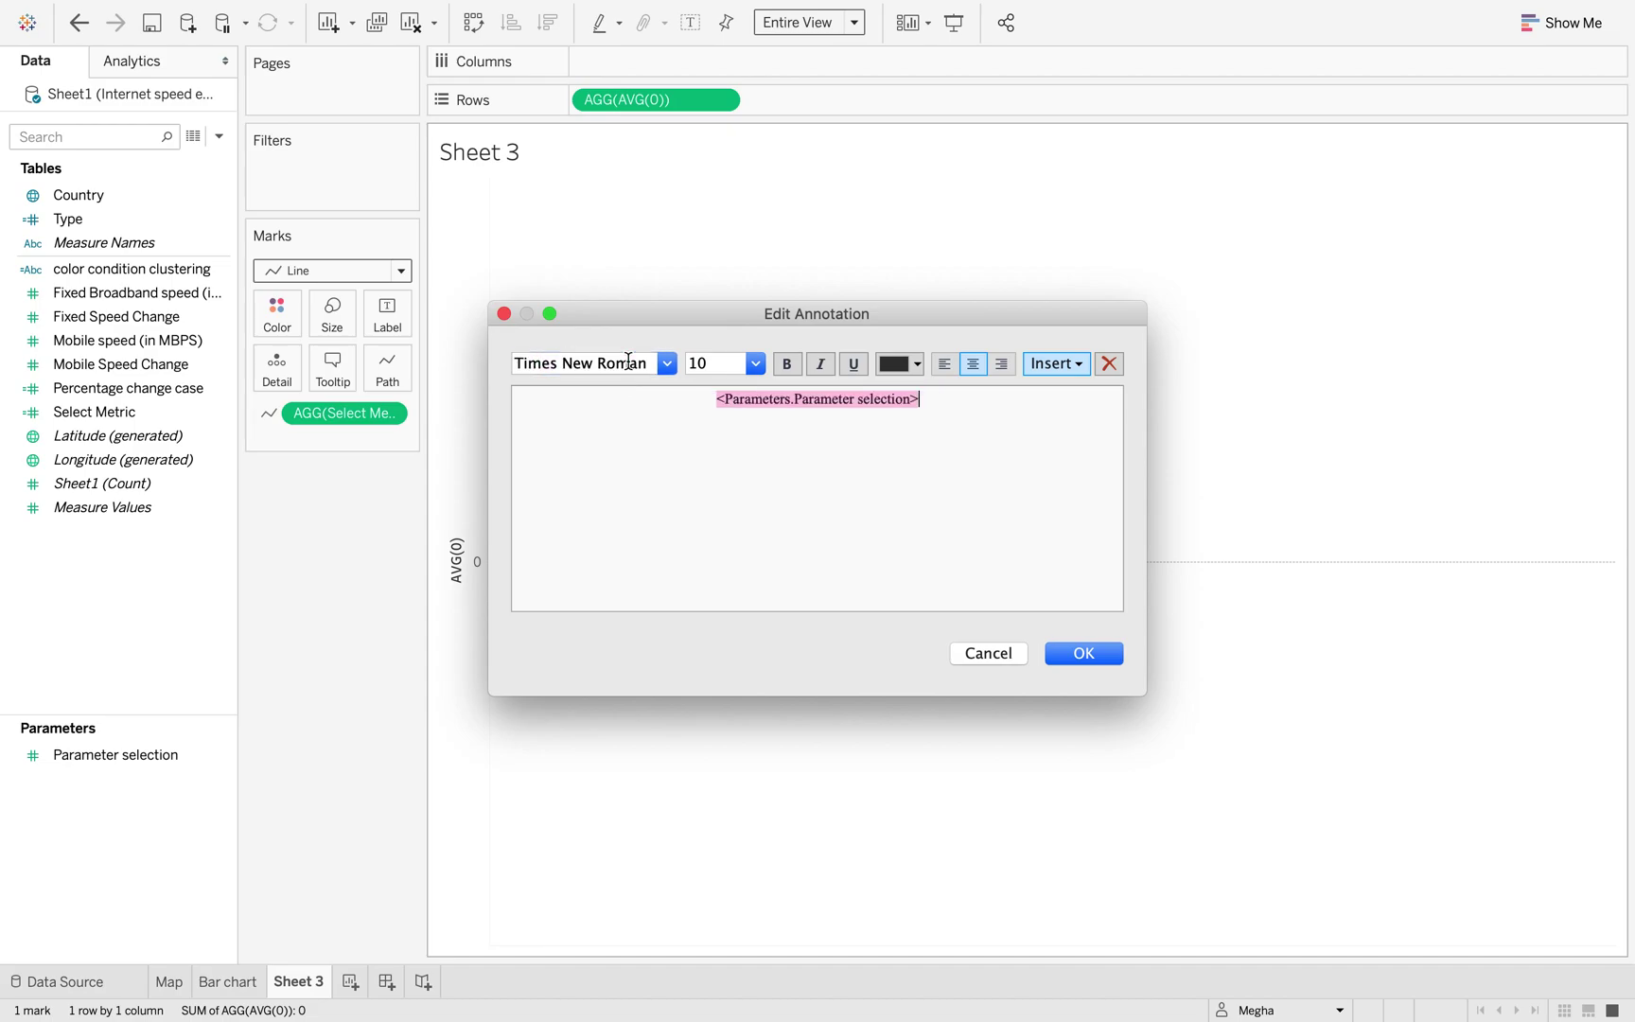
triple_click(736, 370)
type("16")
key("Return")
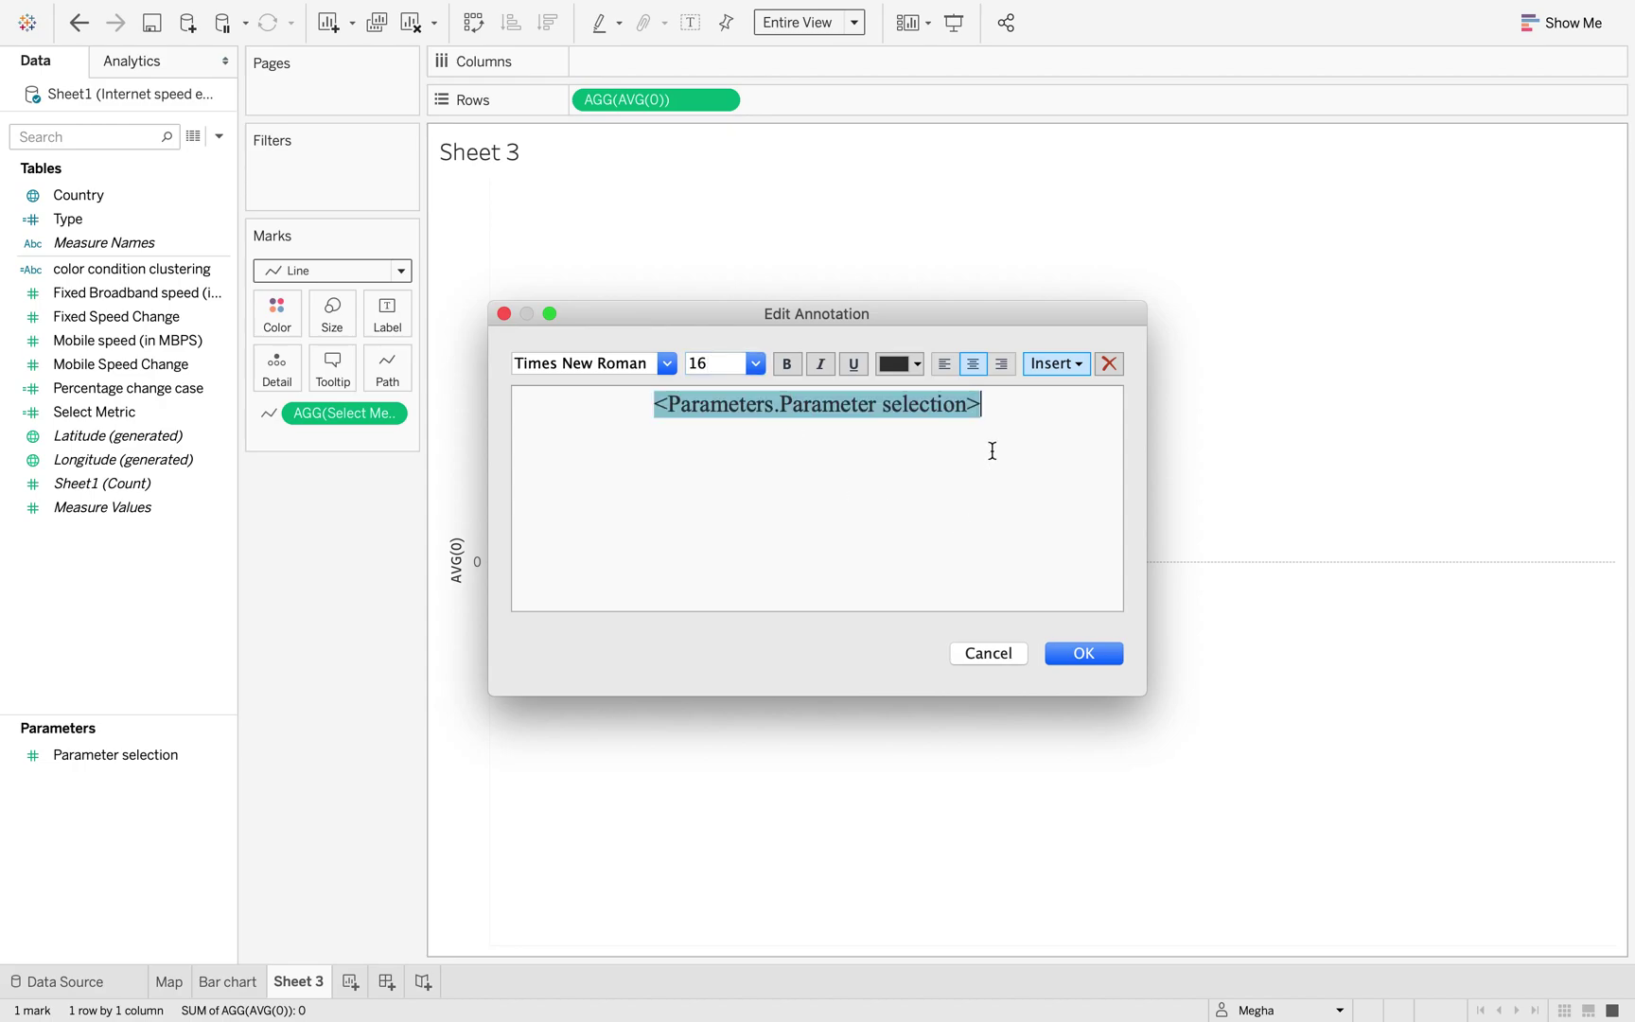
left_click(910, 371)
left_click(911, 423)
left_click(1105, 656)
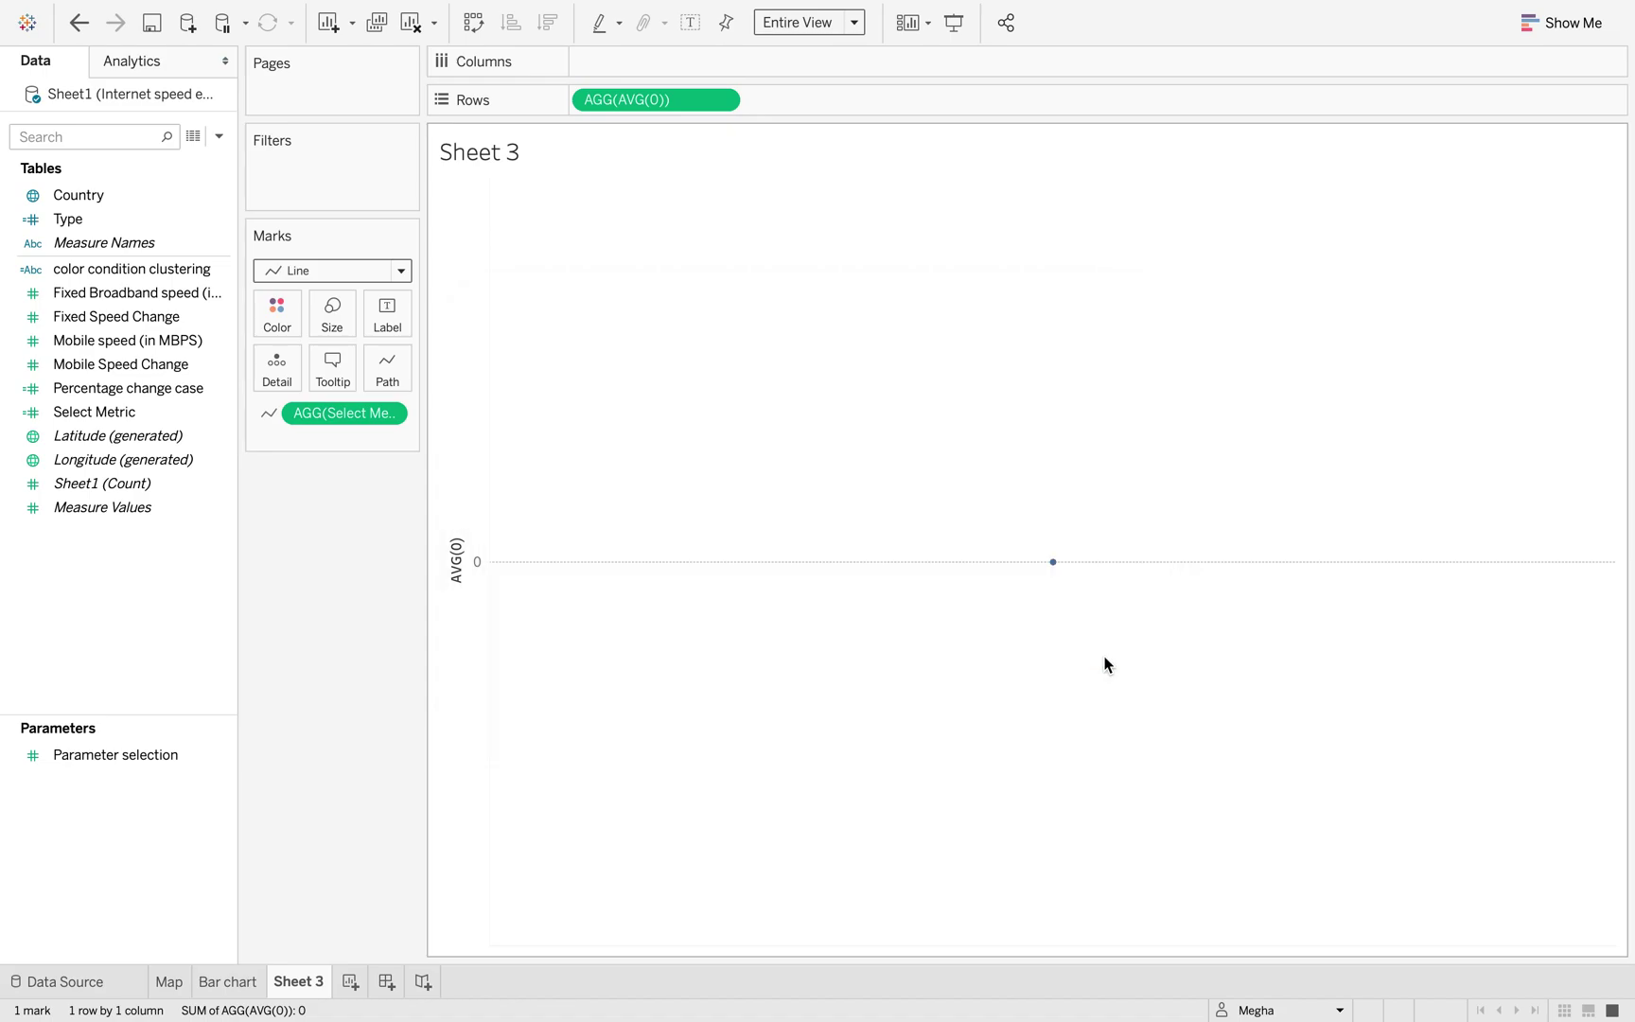
Step: Select the Fixed Broadband speed annotation and open its box and line formatting options
right_click(1036, 570)
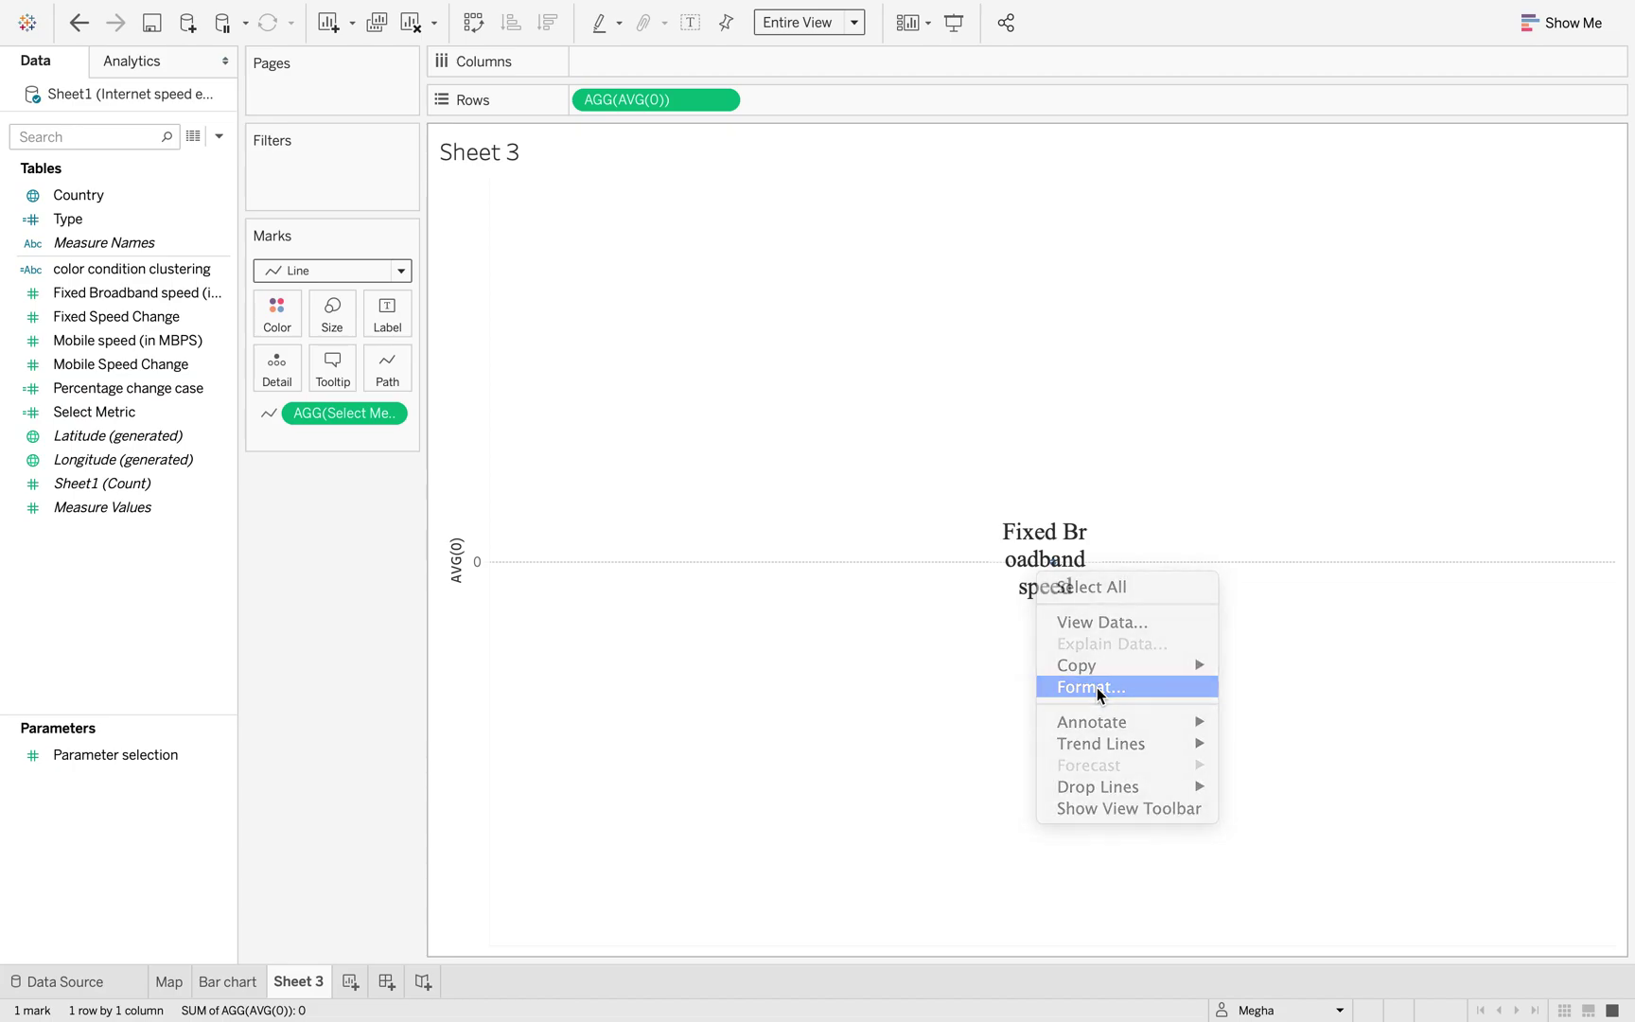
left_click(1098, 687)
left_click(1045, 540)
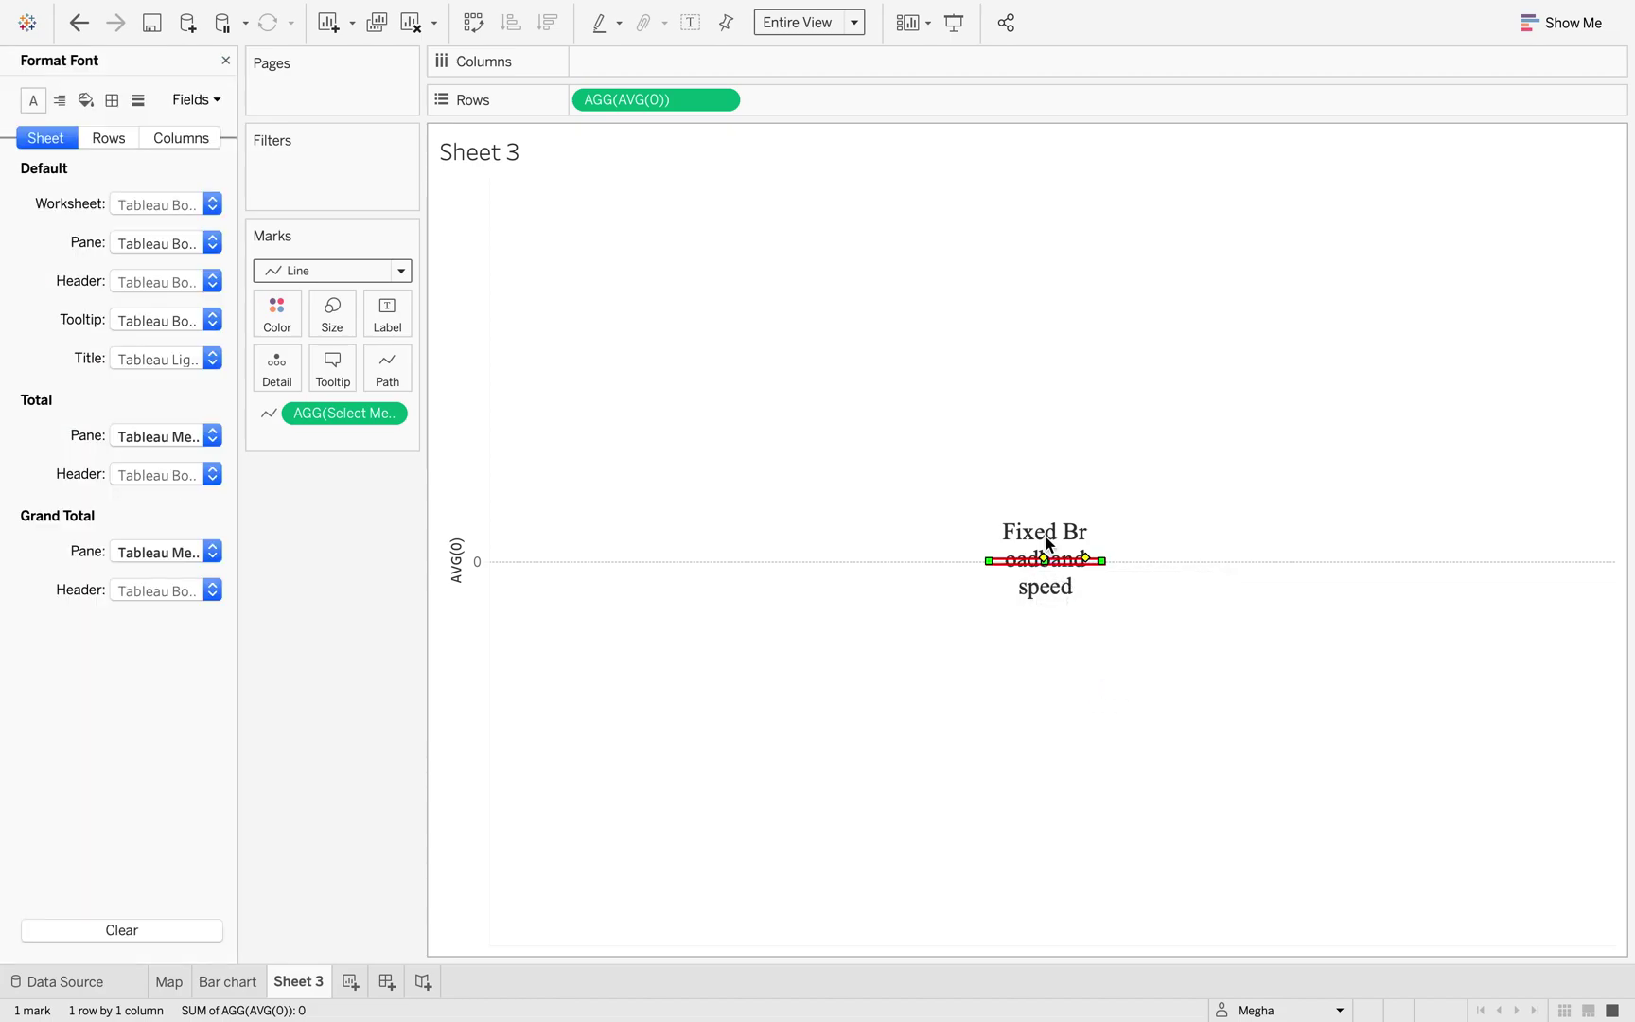
right_click(1058, 533)
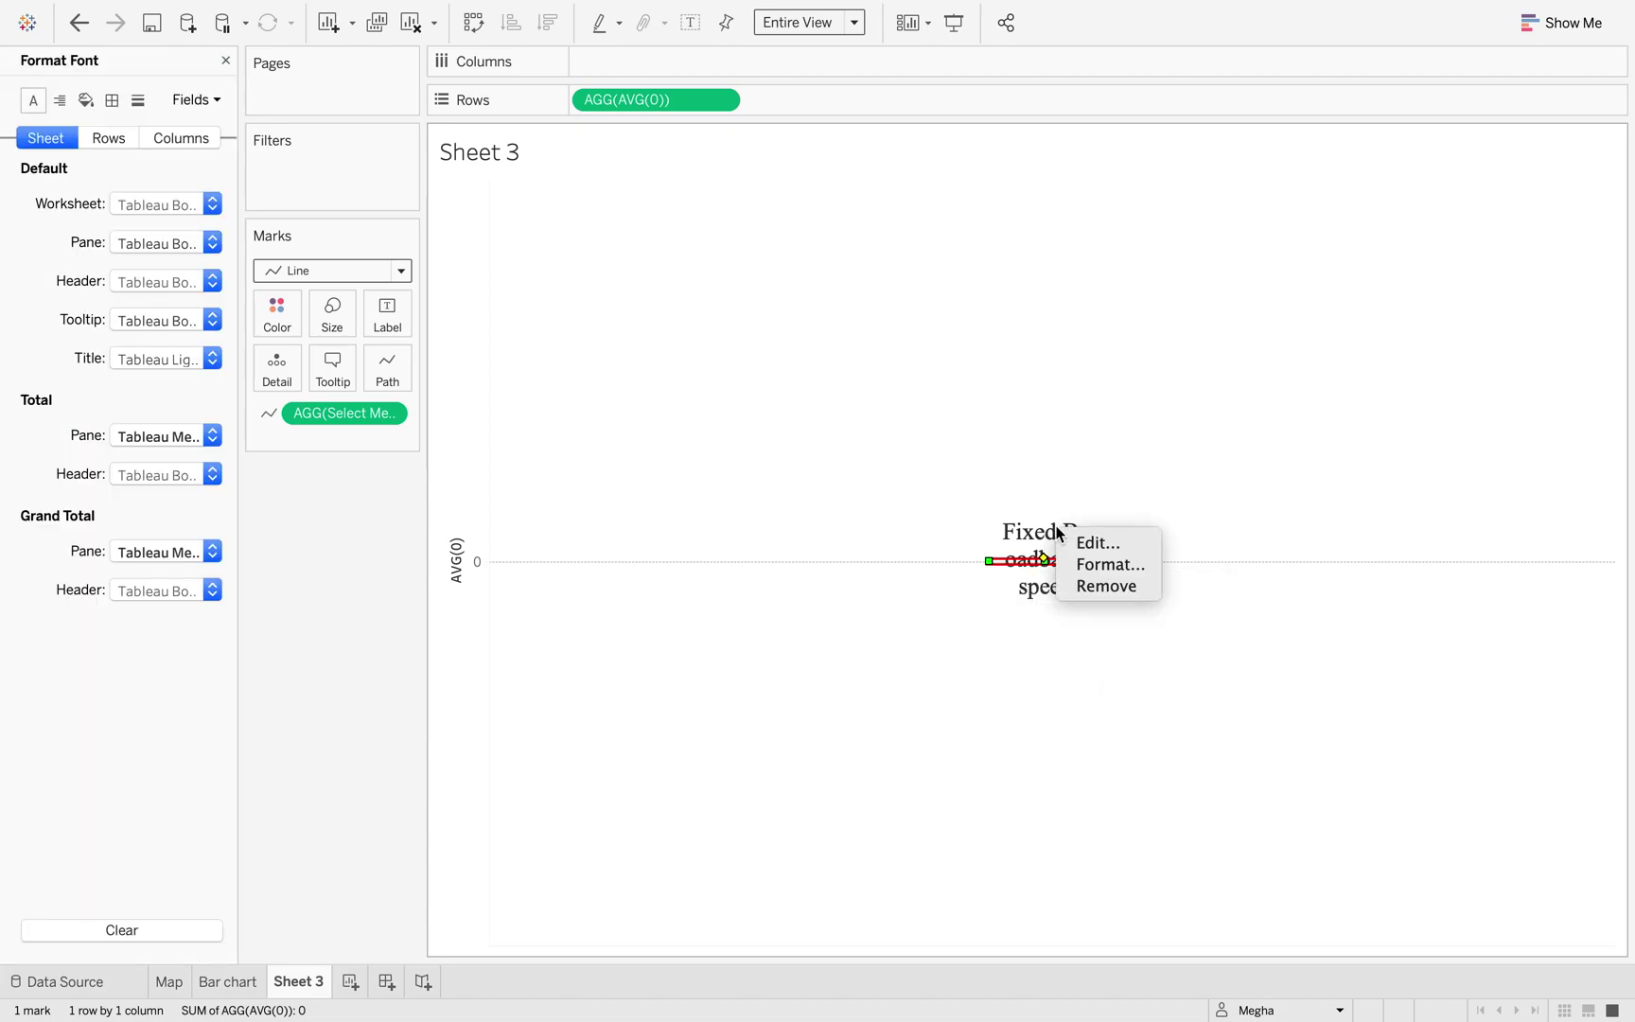
left_click(1072, 563)
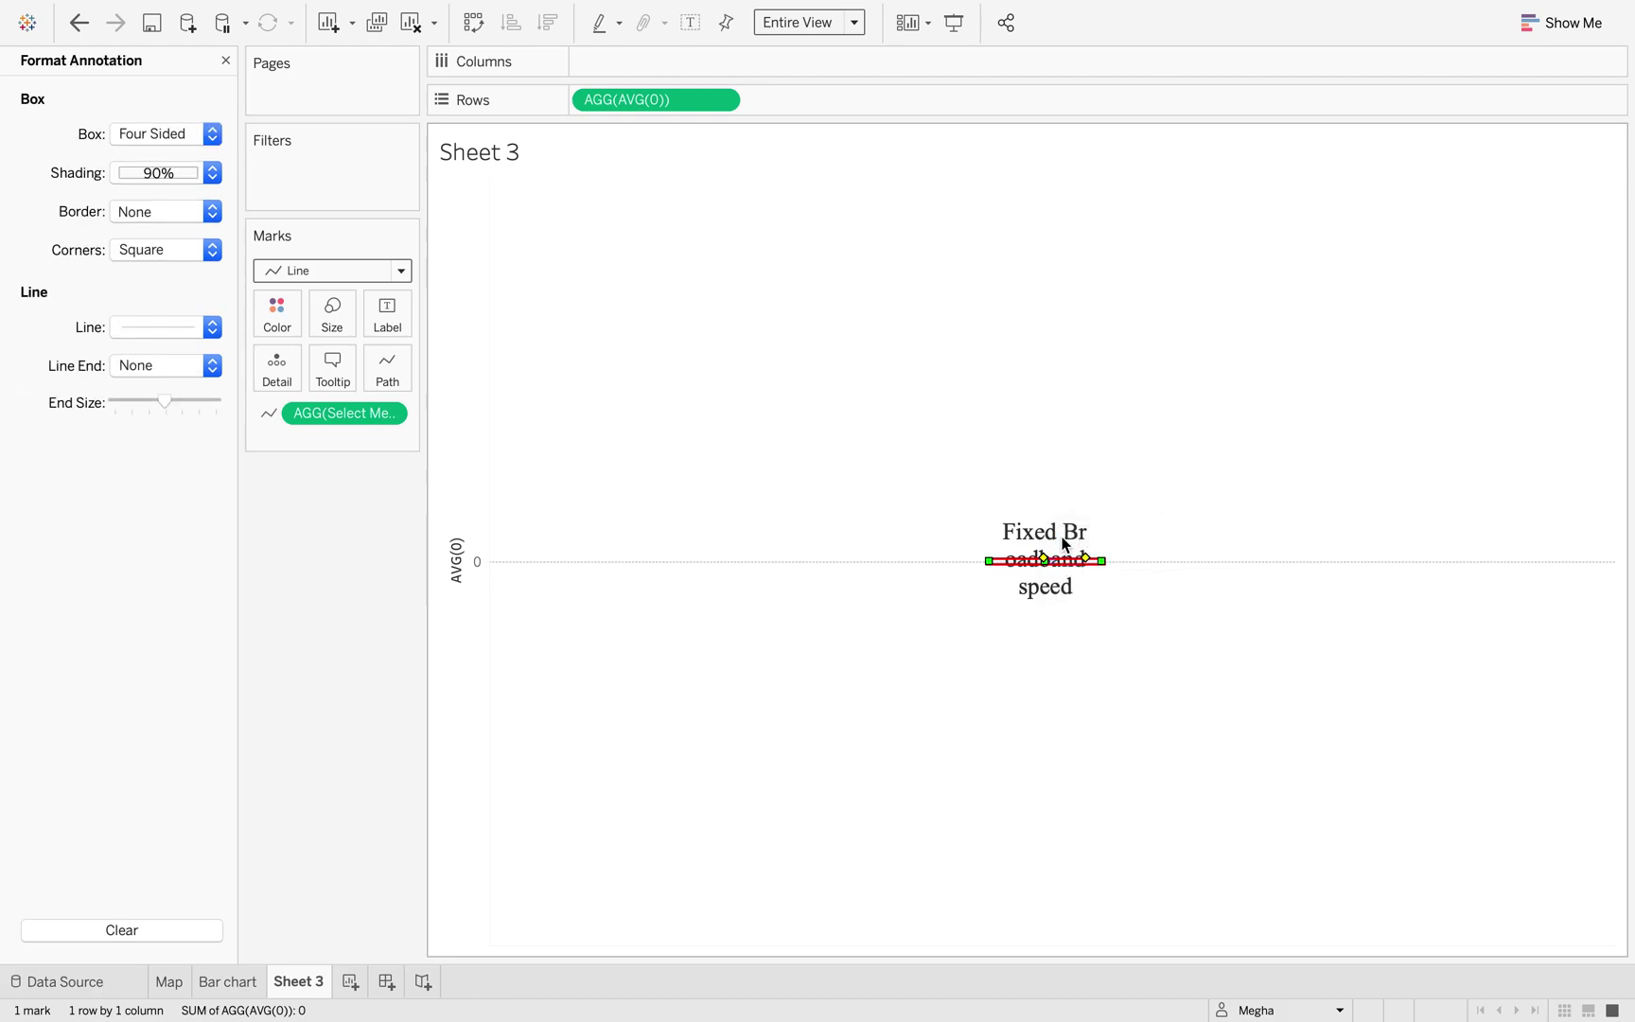
Step: Edit the annotation and change its text color to light gray
right_click(1064, 544)
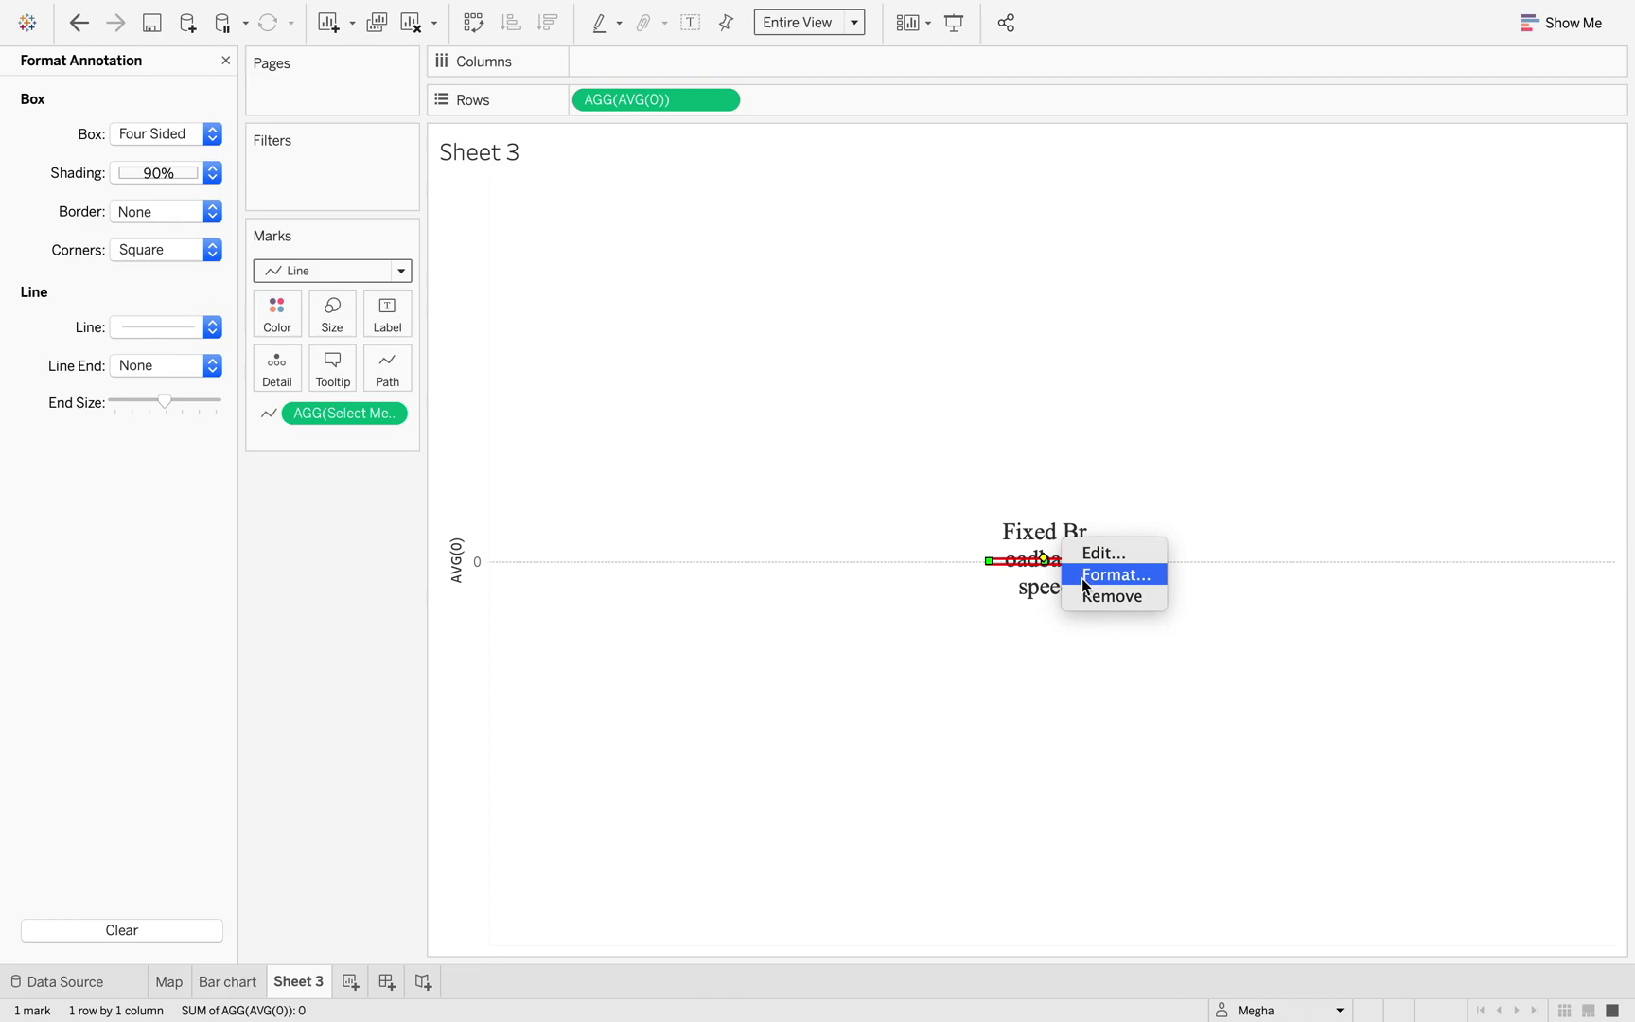
left_click(1094, 558)
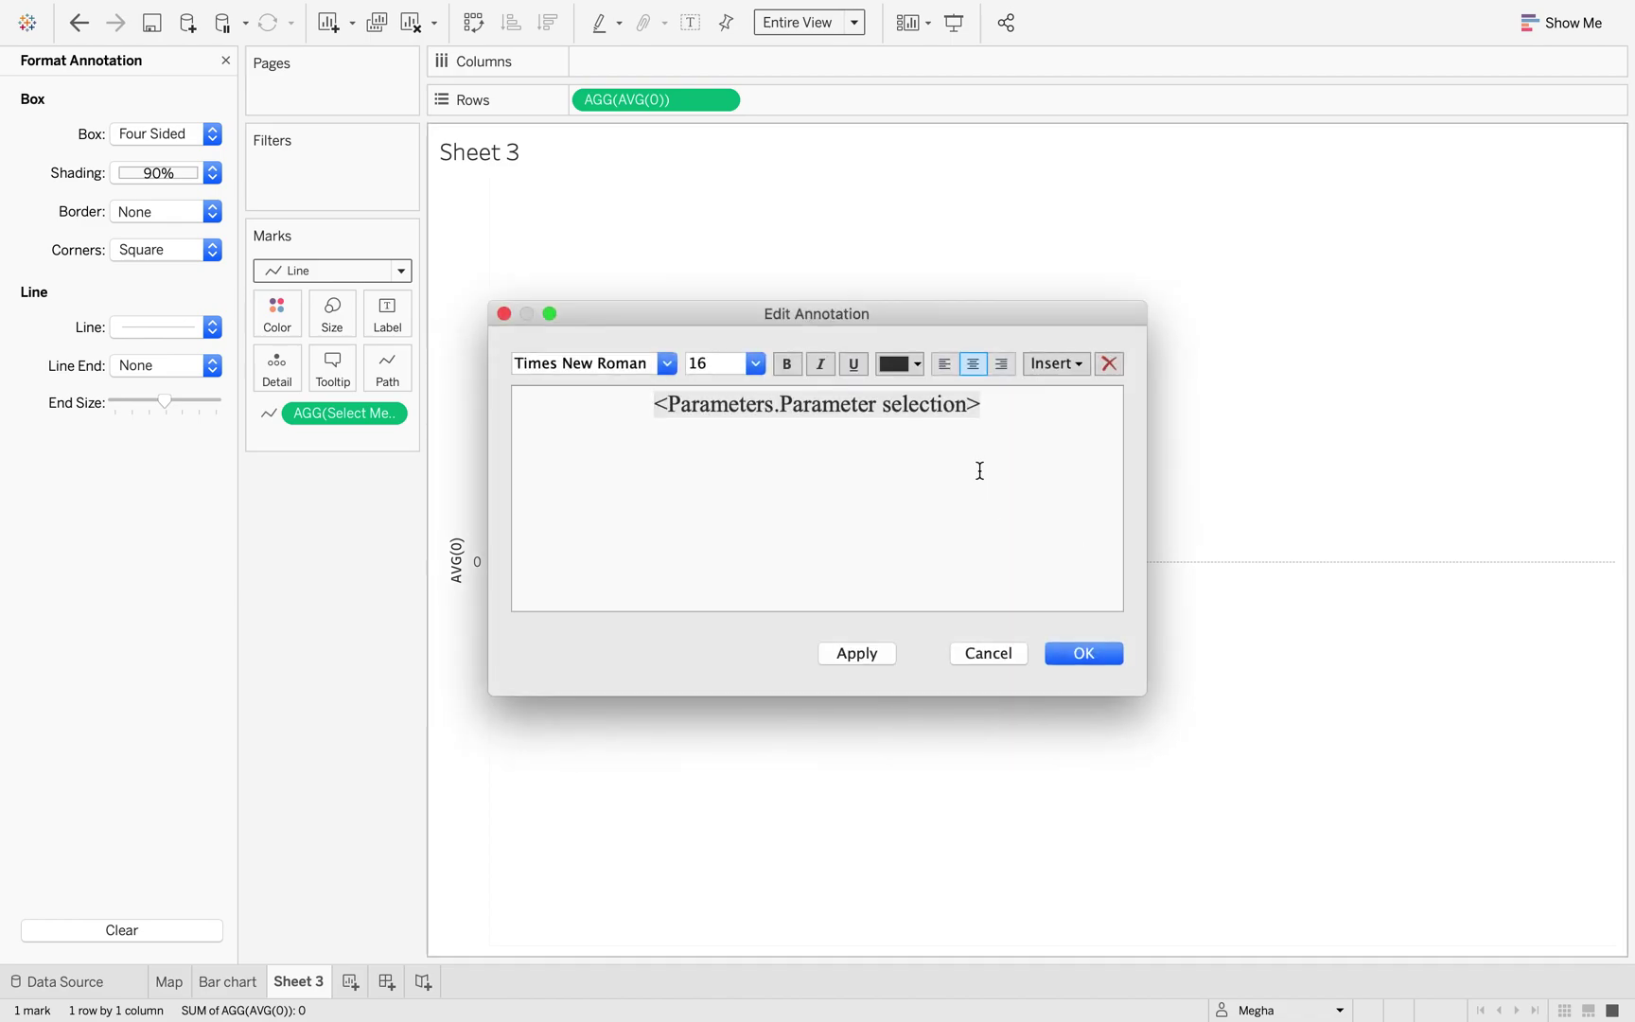
key("super+a")
left_click(917, 365)
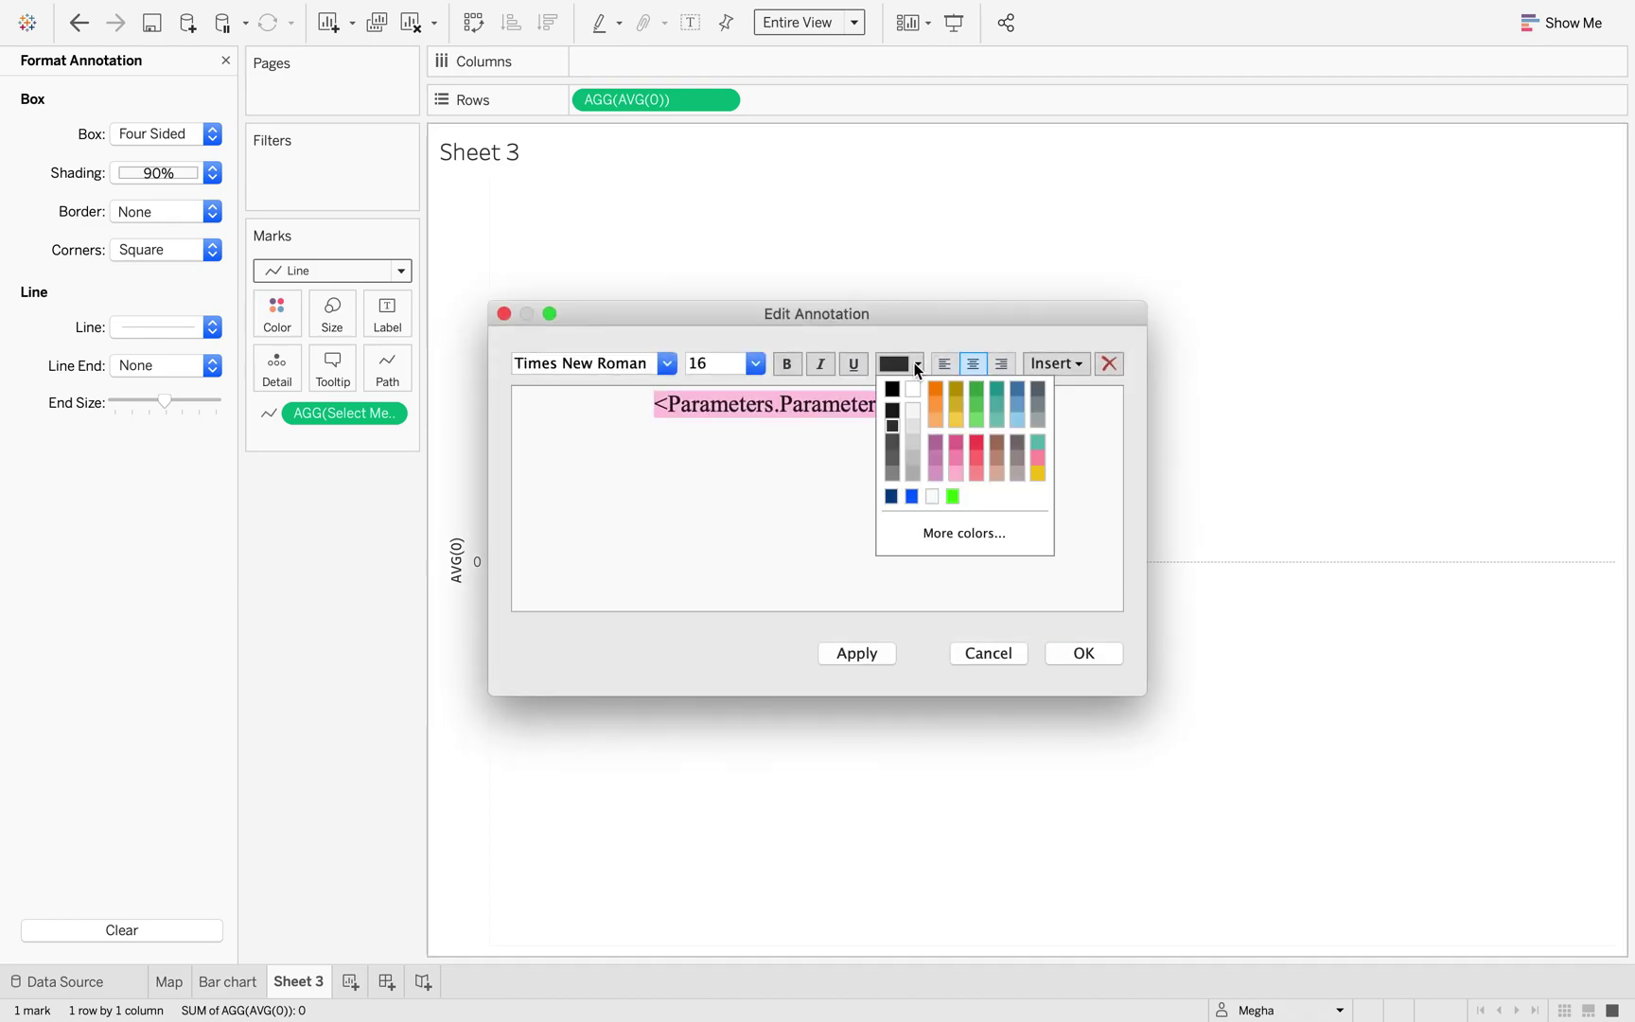
left_click(913, 425)
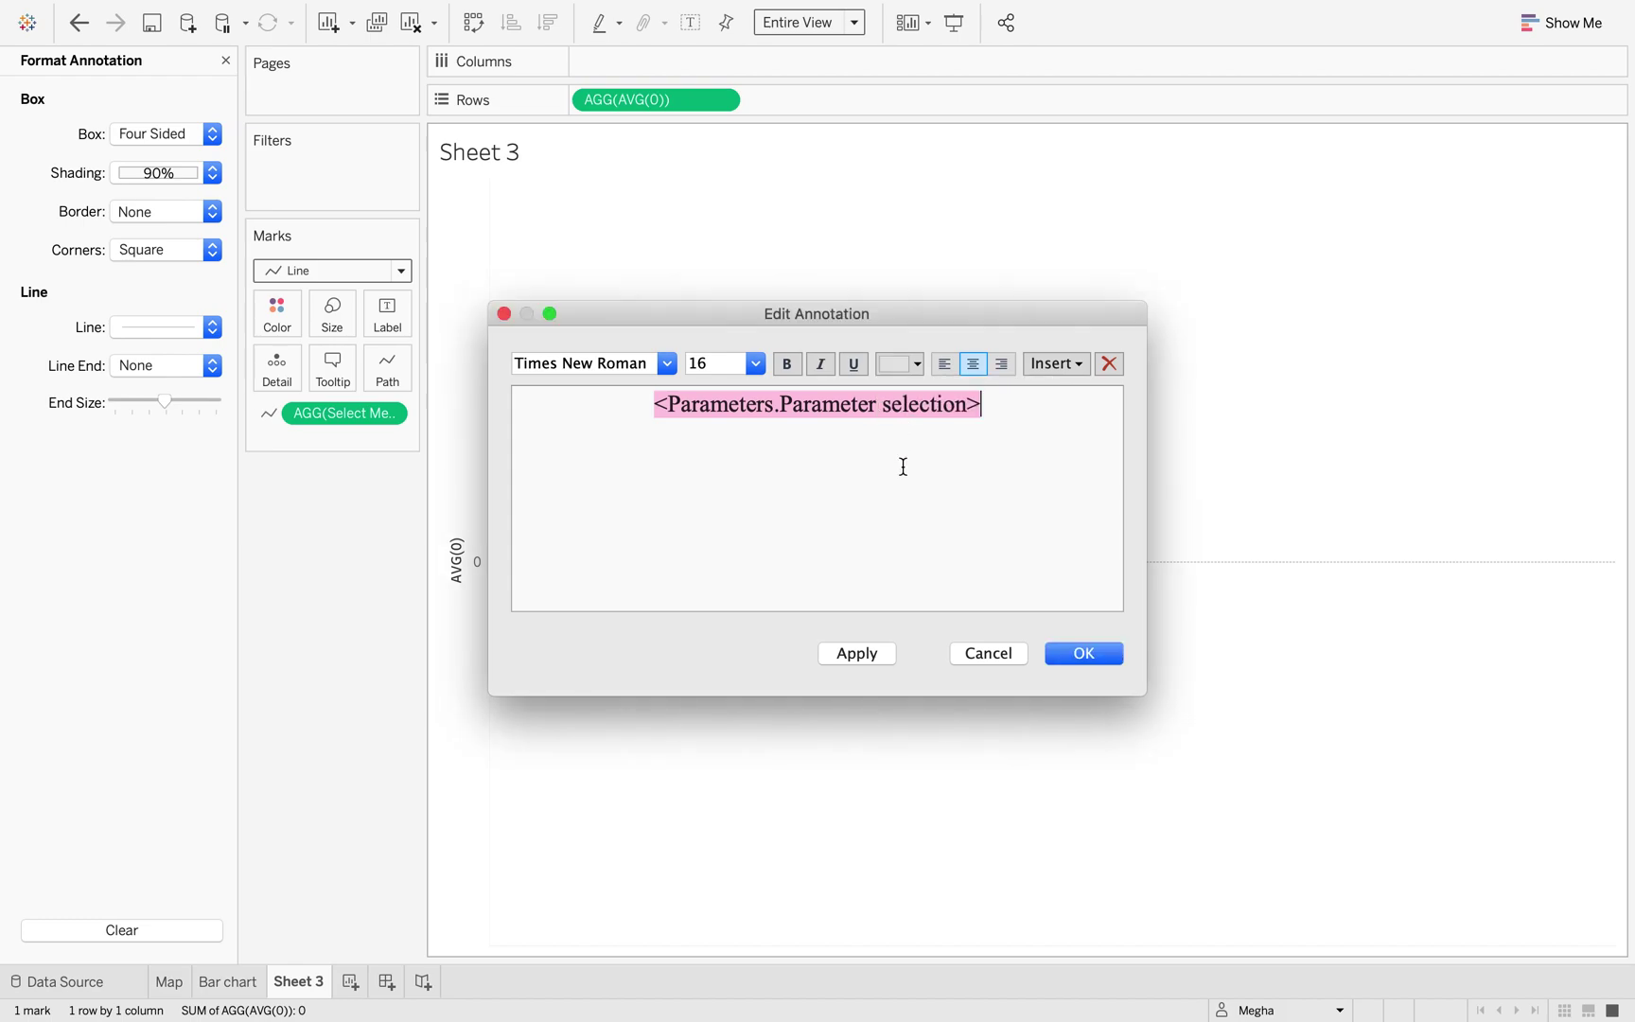
left_click(1070, 652)
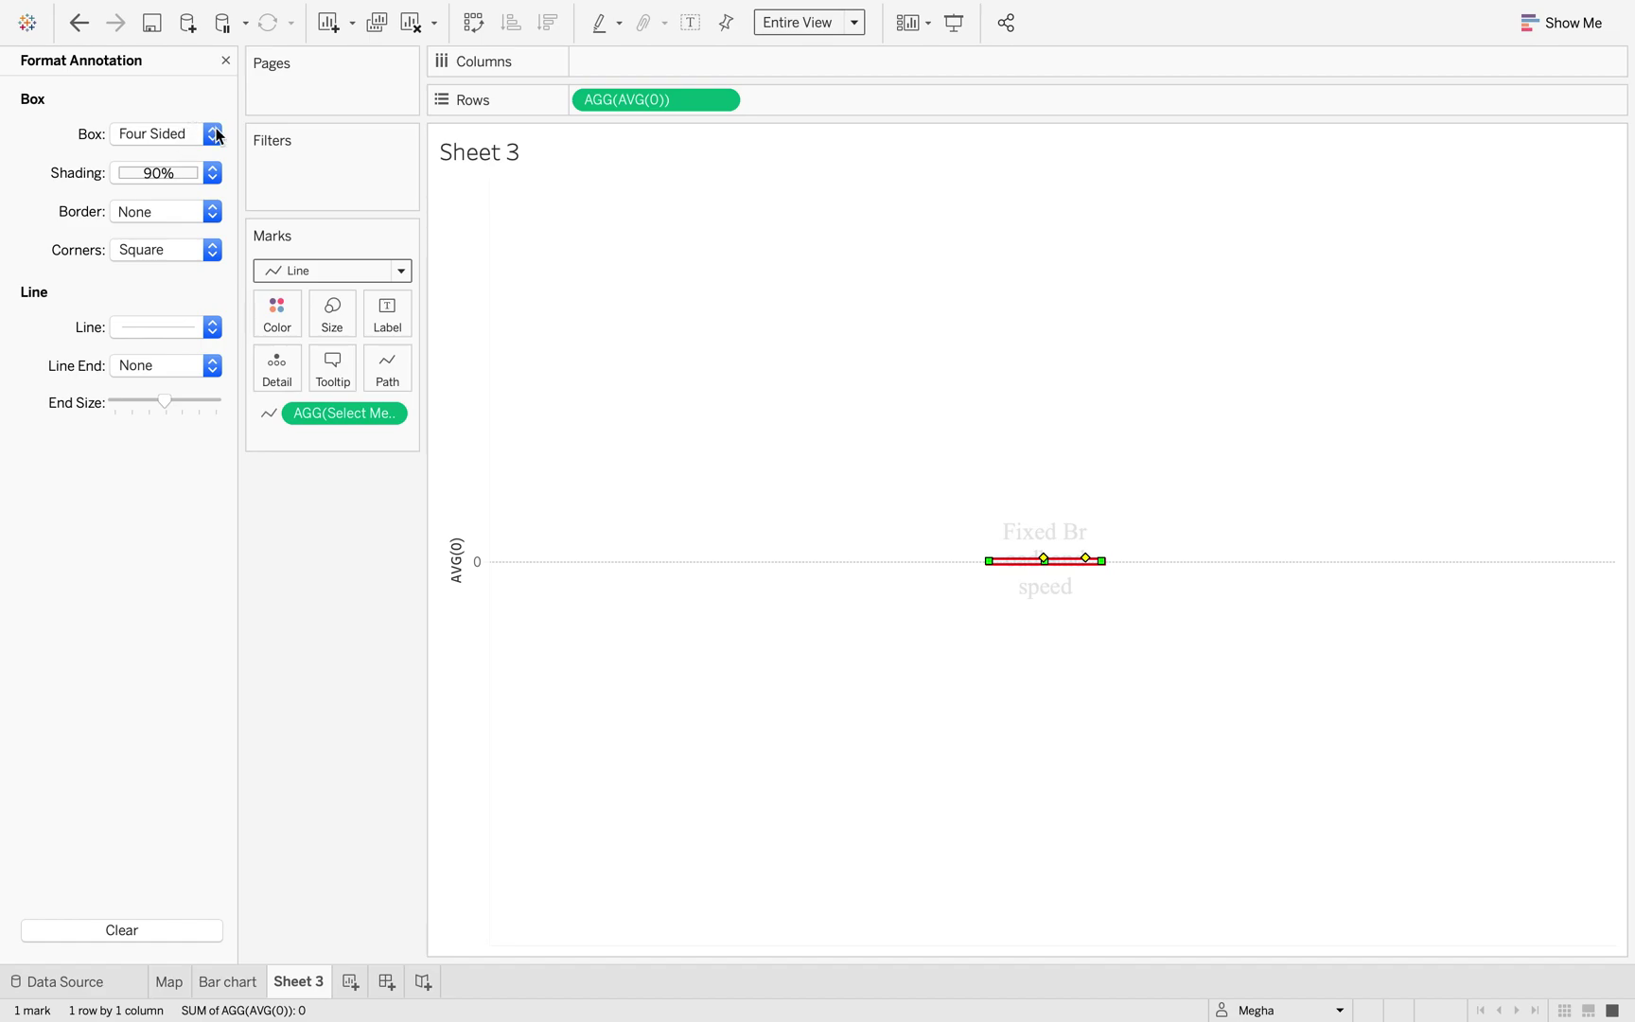
Step: Set the annotation box's shading to None and check that its border is None
left_click(212, 172)
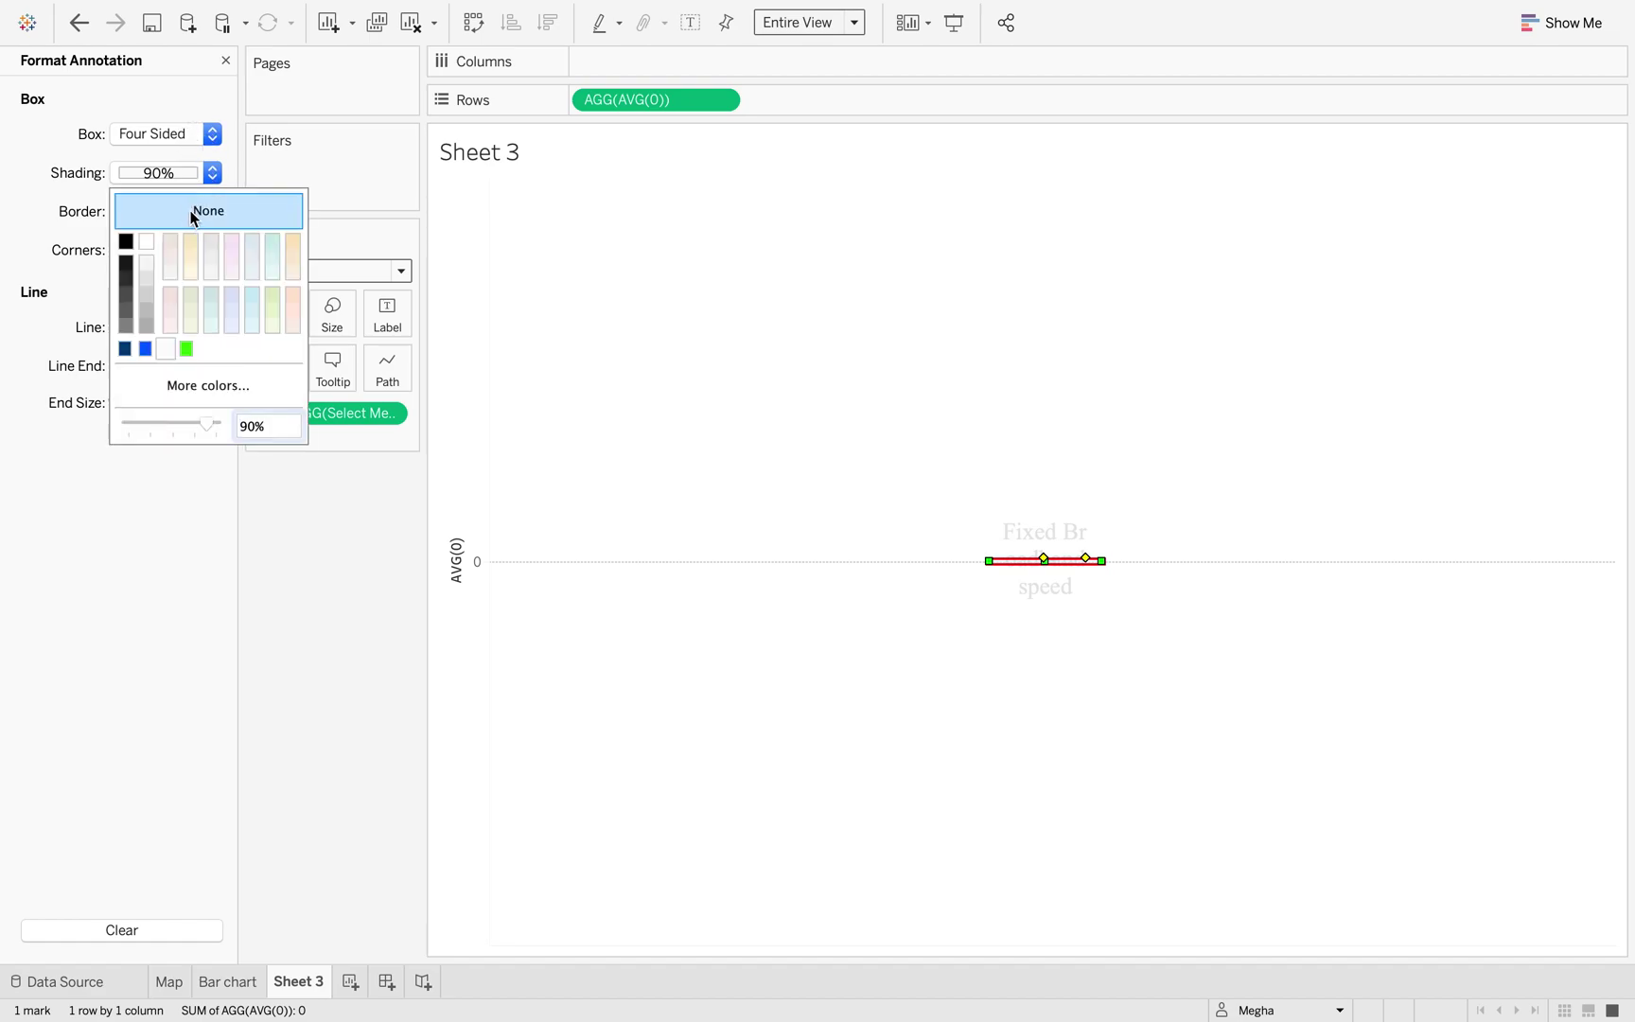
left_click(193, 212)
left_click(308, 545)
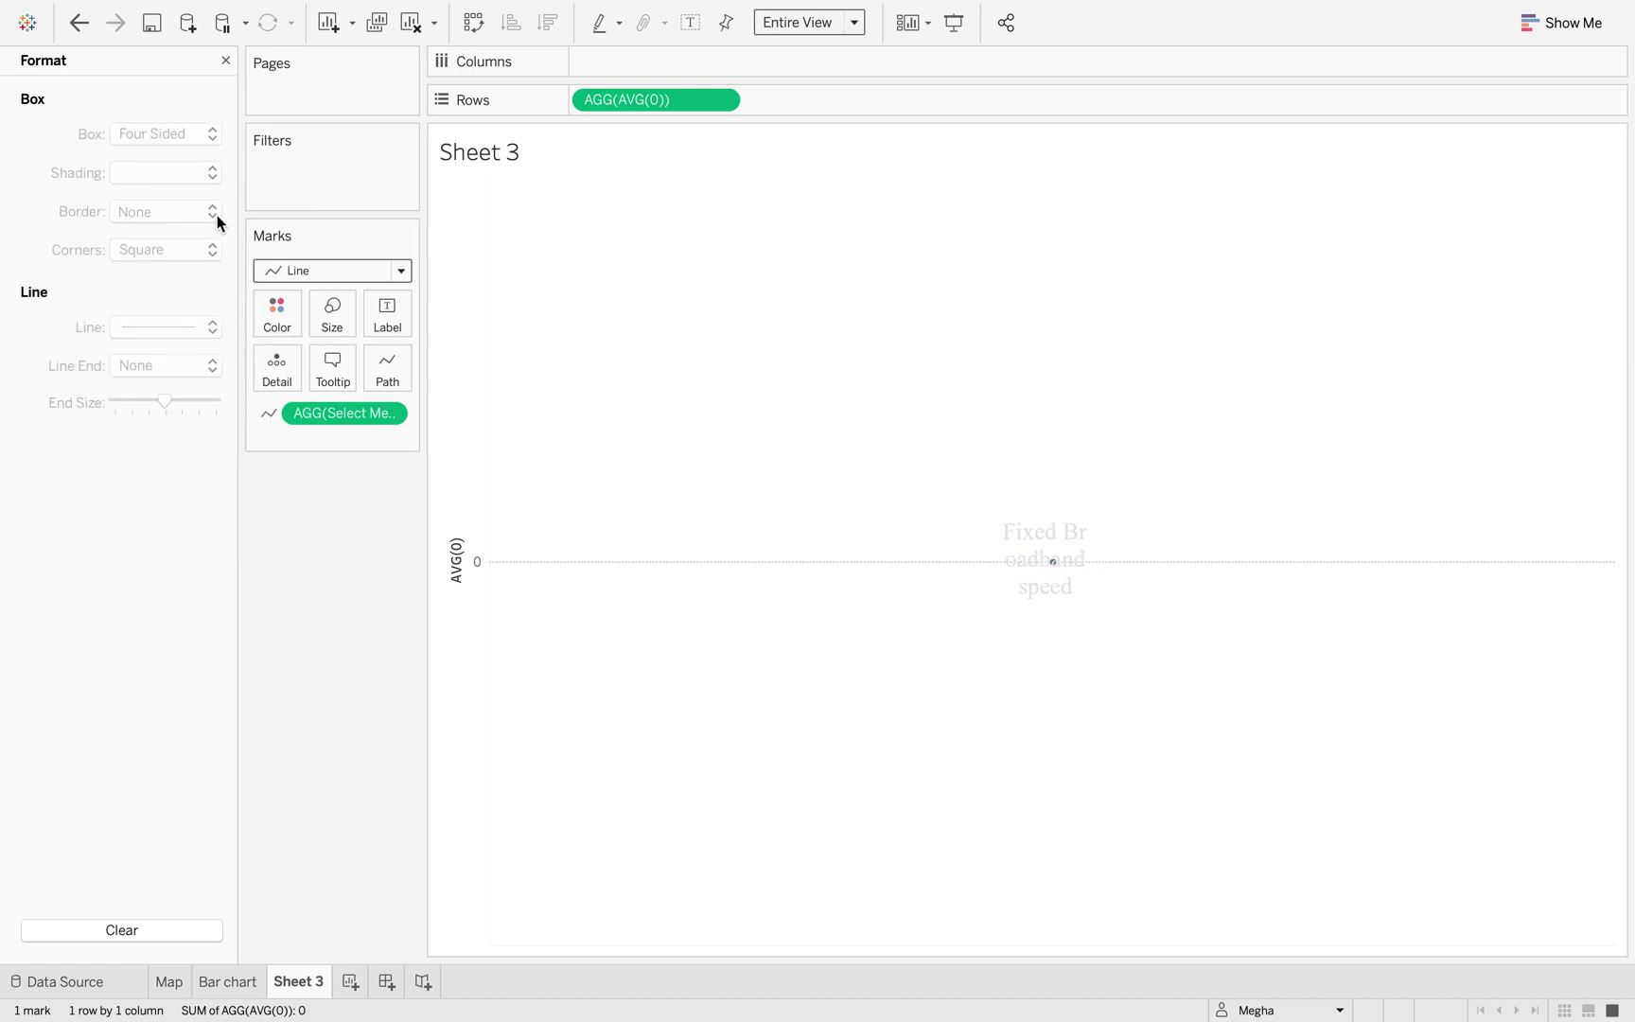
left_click(1055, 561)
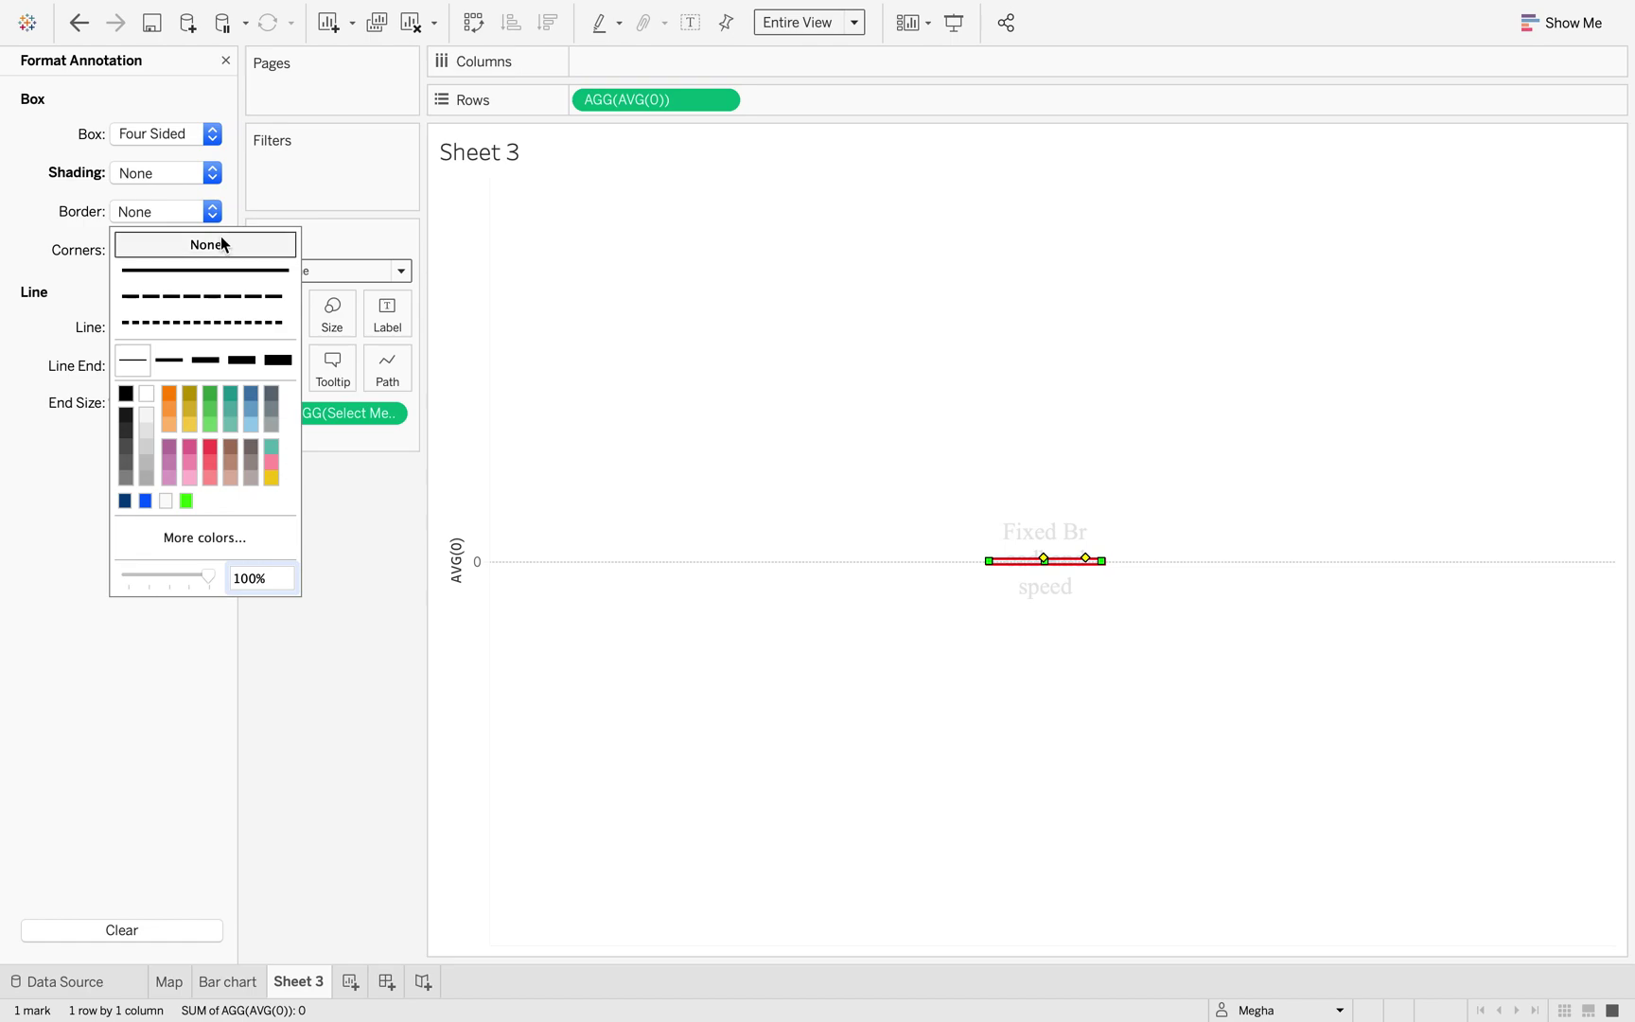
left_click(380, 546)
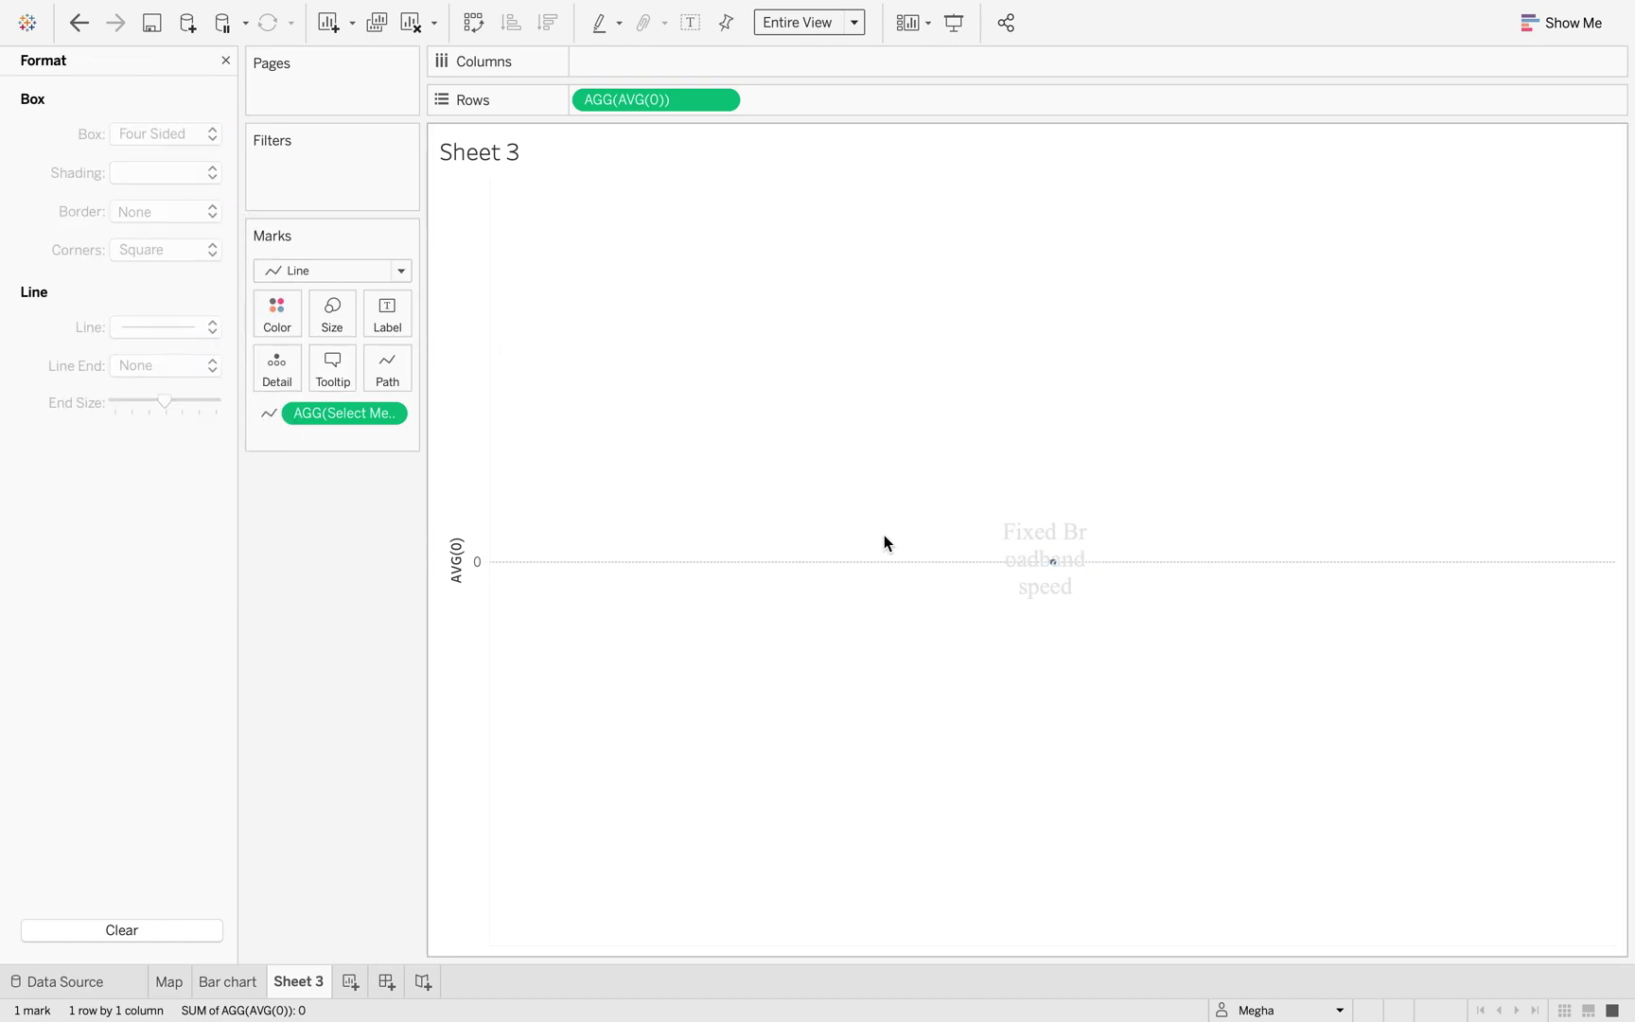
Step: Set the line of the Fixed Broadband speed annotation to None
left_click(1040, 545)
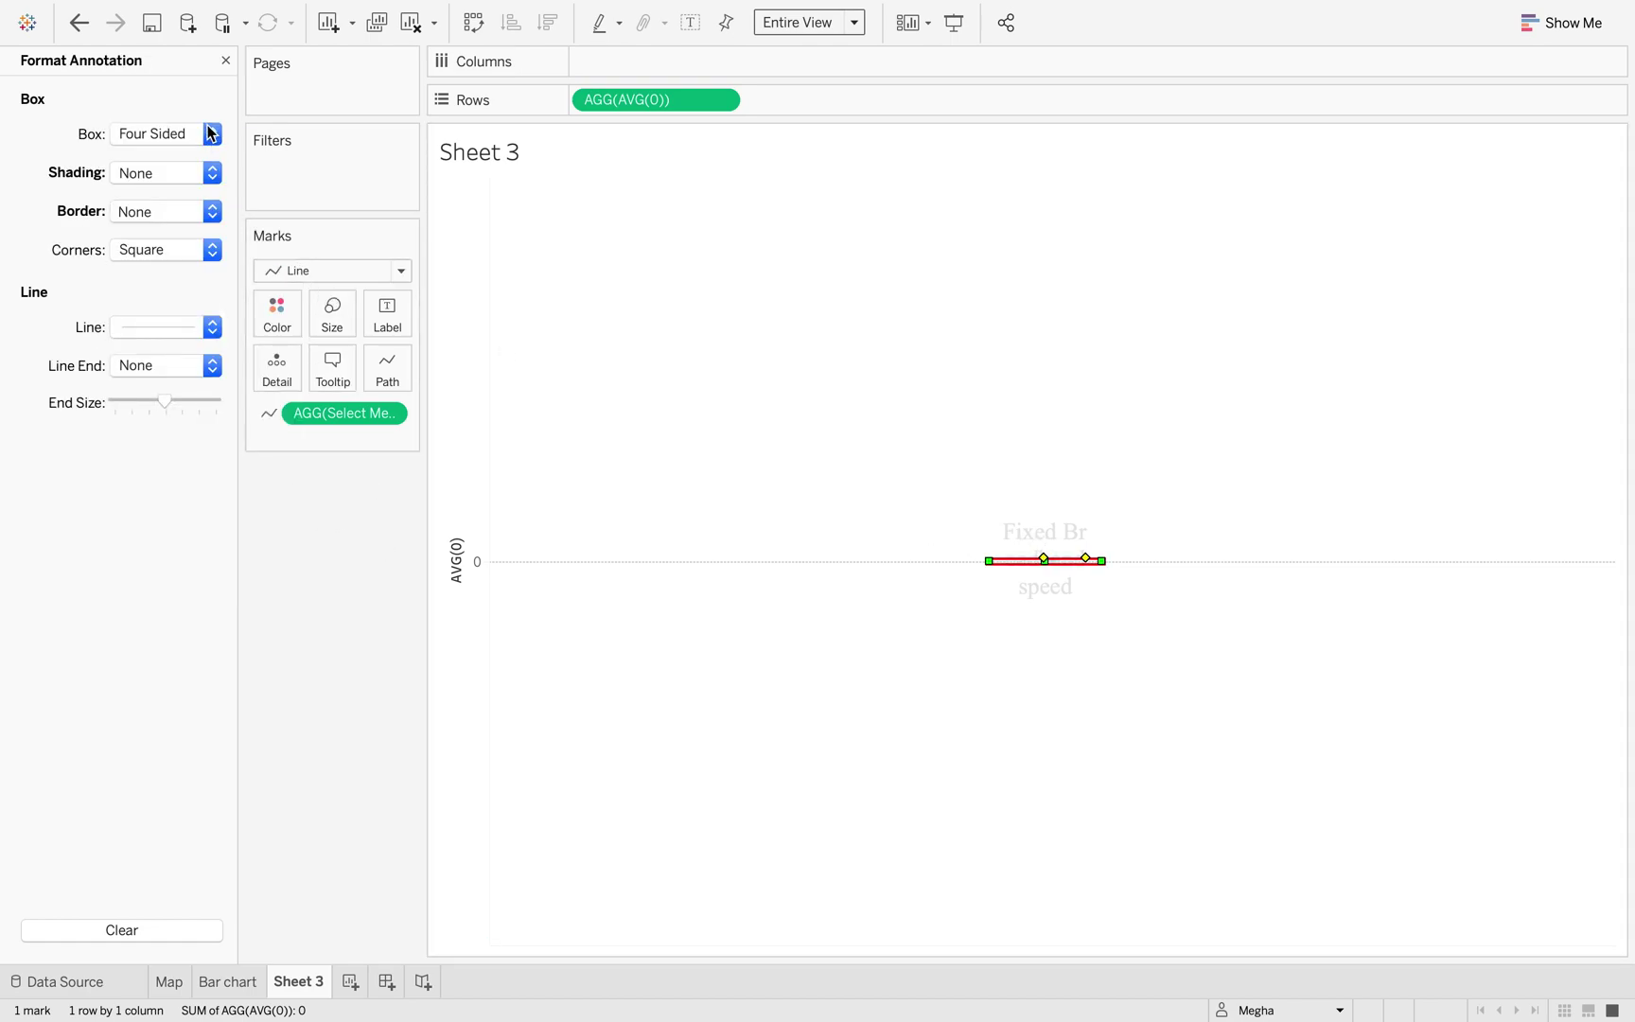
left_click(213, 333)
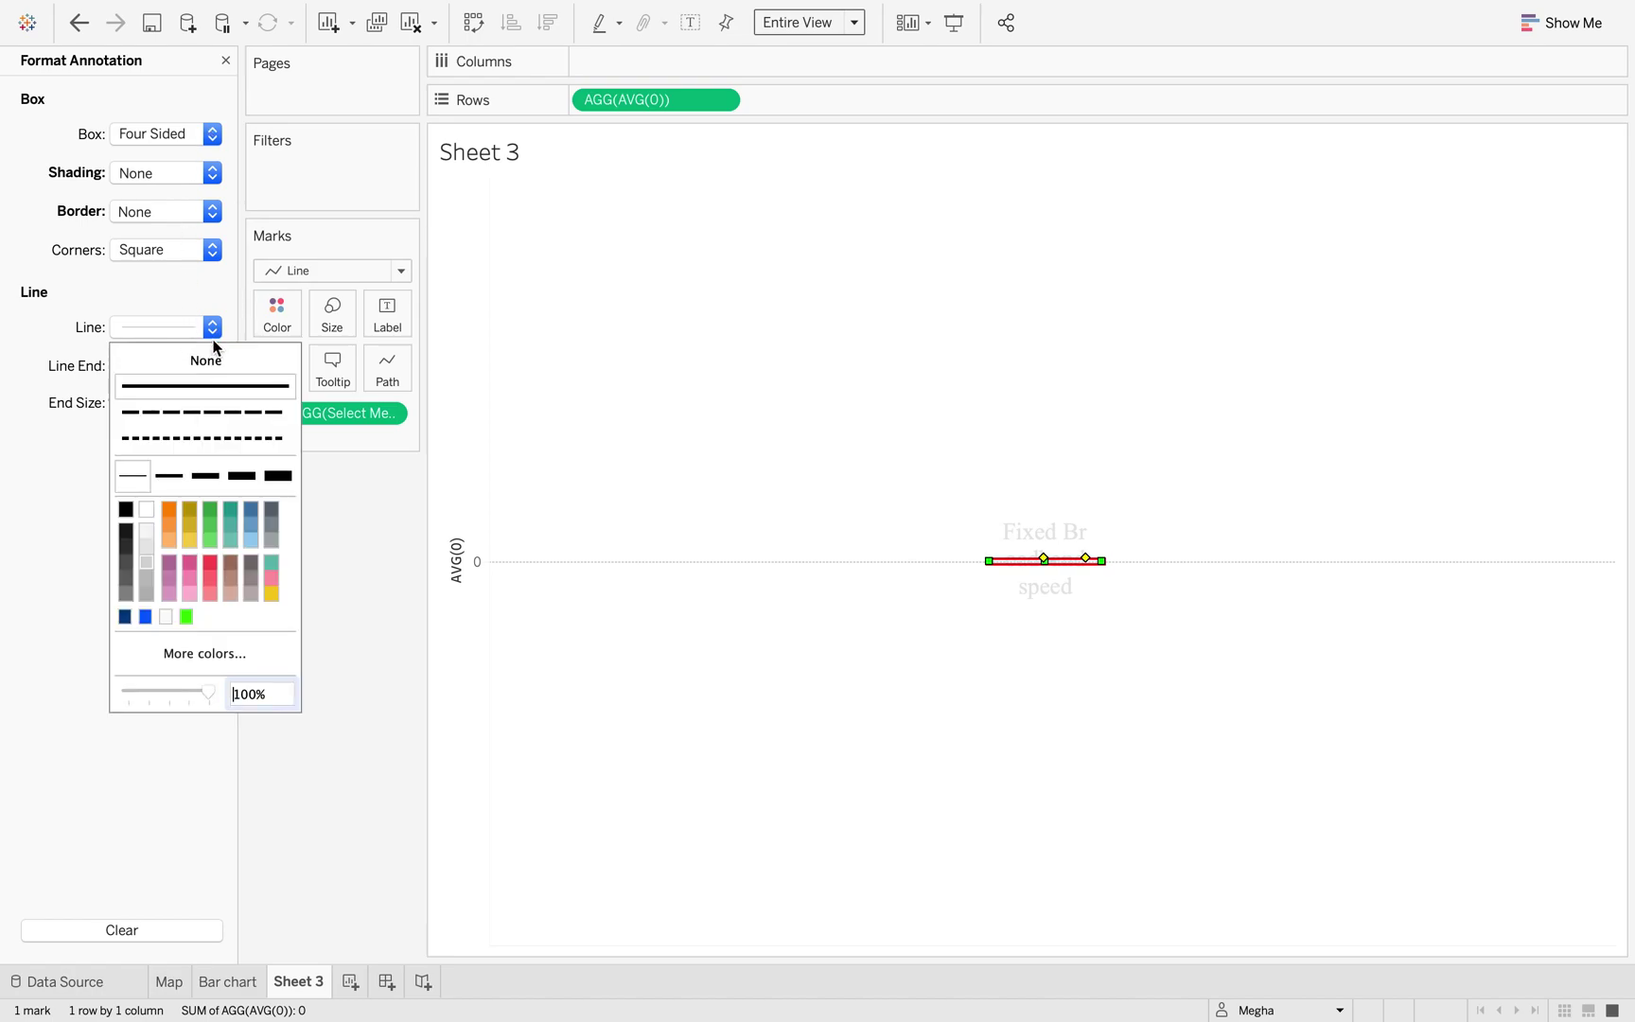
left_click(209, 361)
left_click(380, 512)
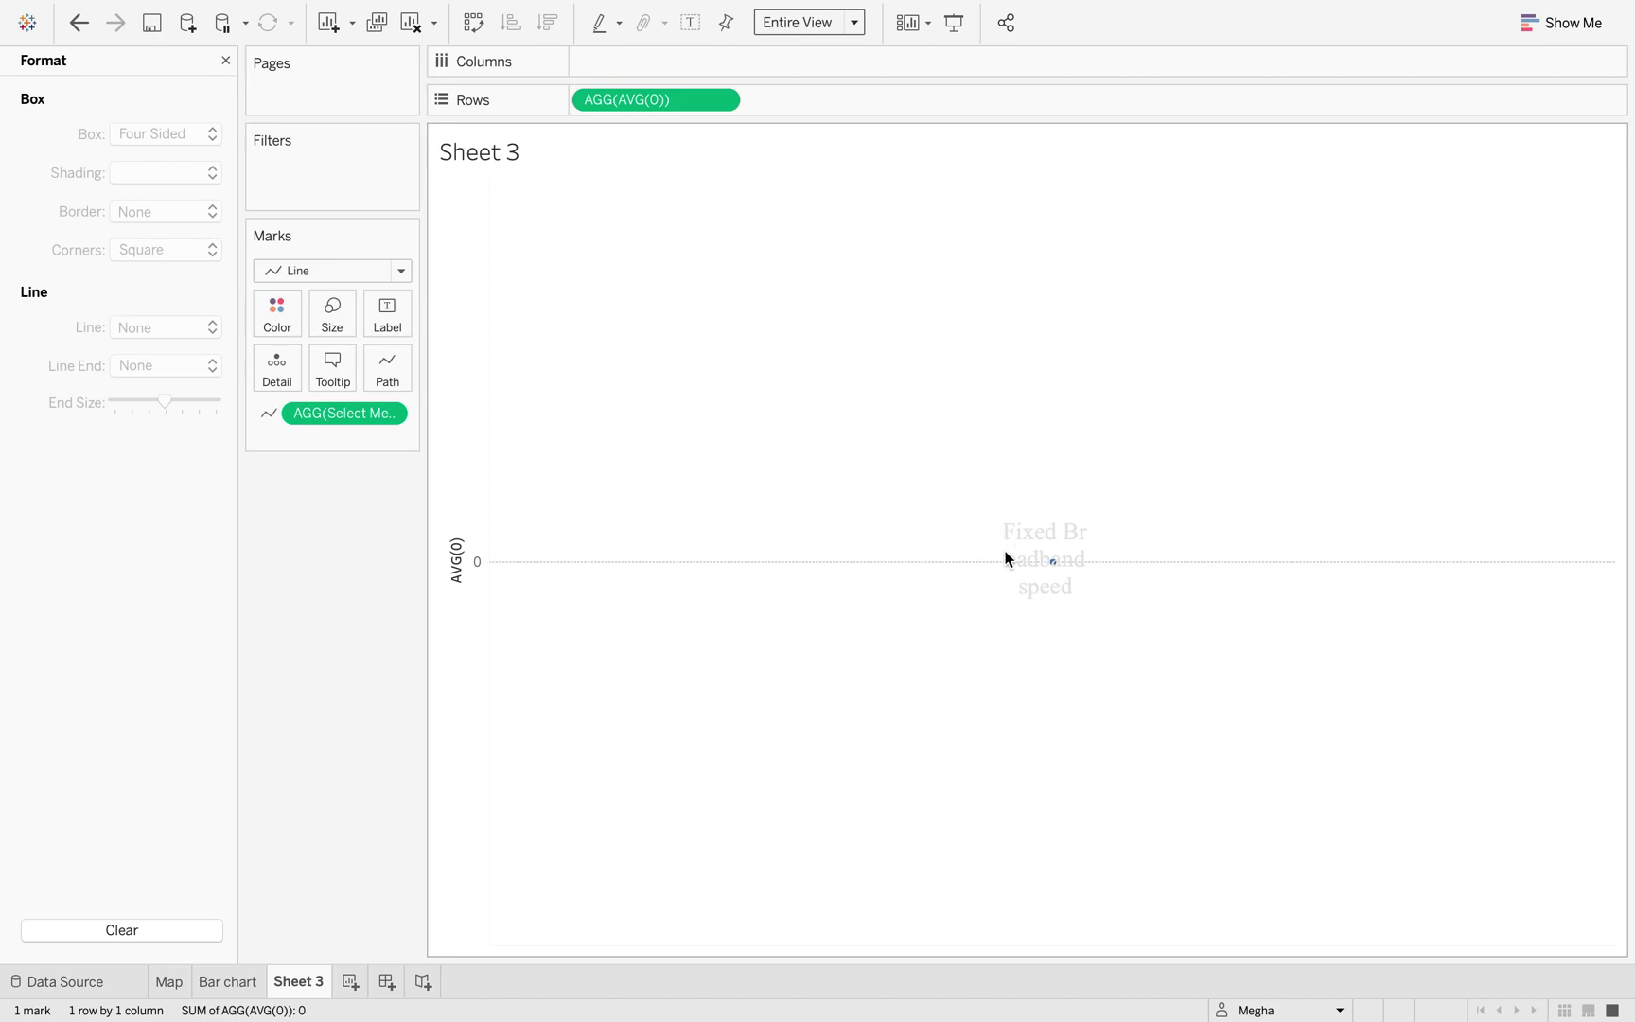
Step: Format the sheet's lines, setting both Grid Lines and Zero Lines to None
right_click(806, 721)
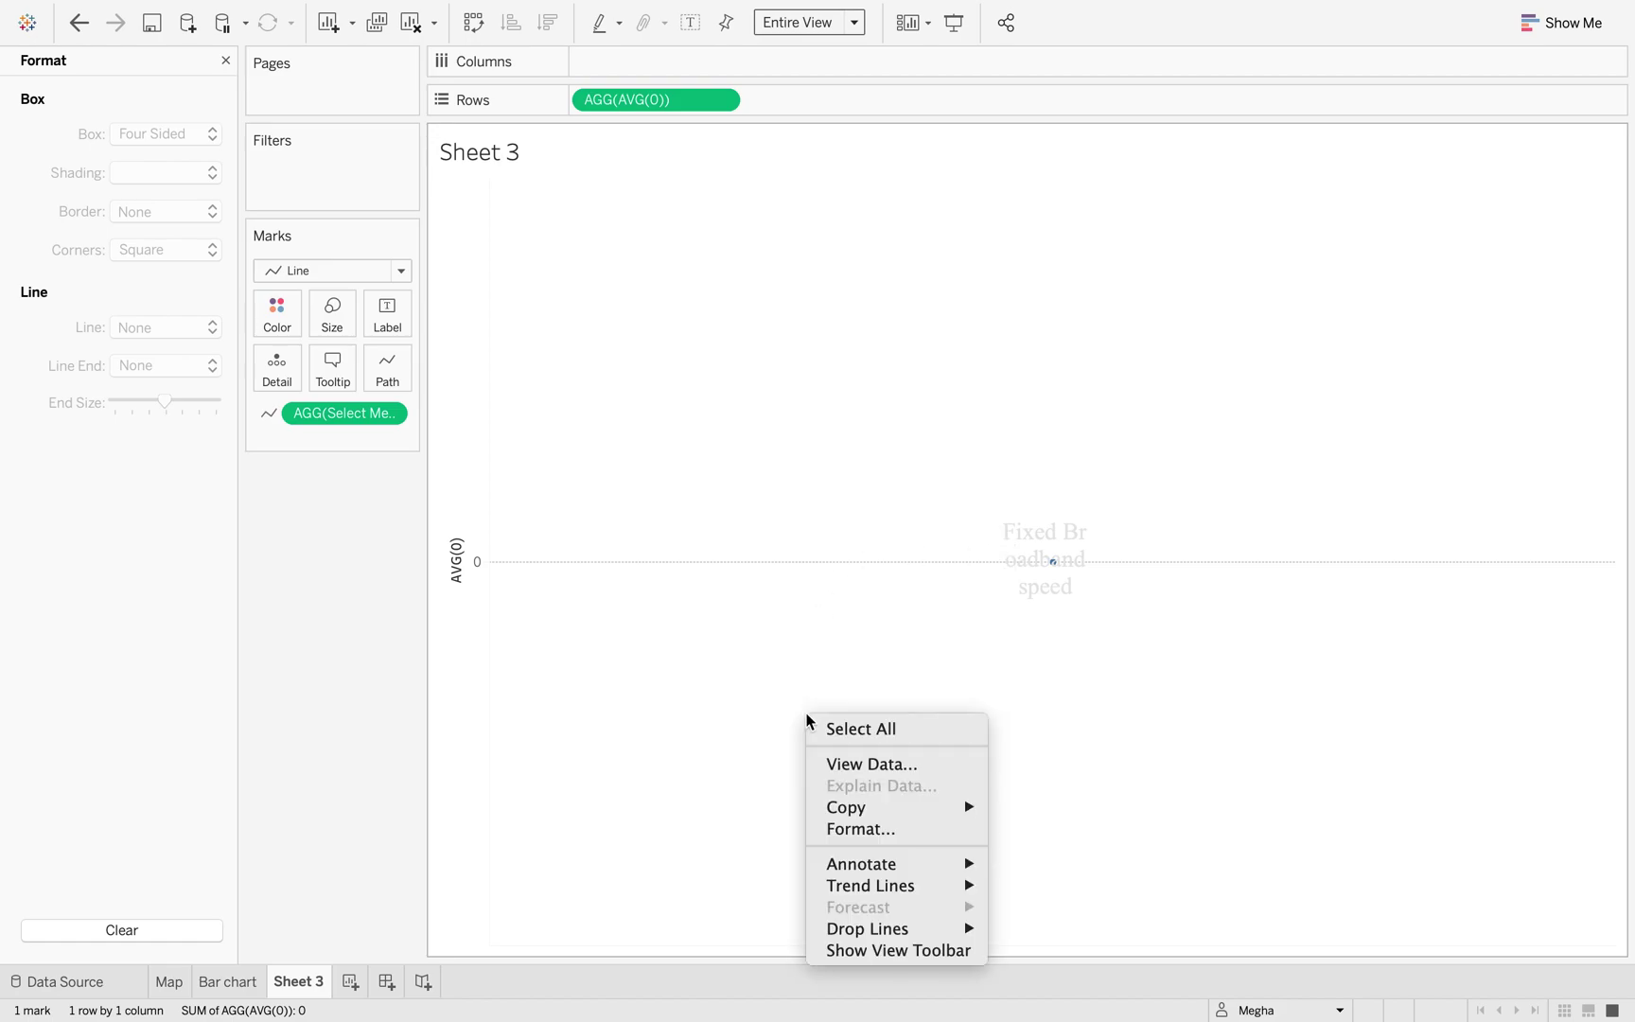
left_click(846, 830)
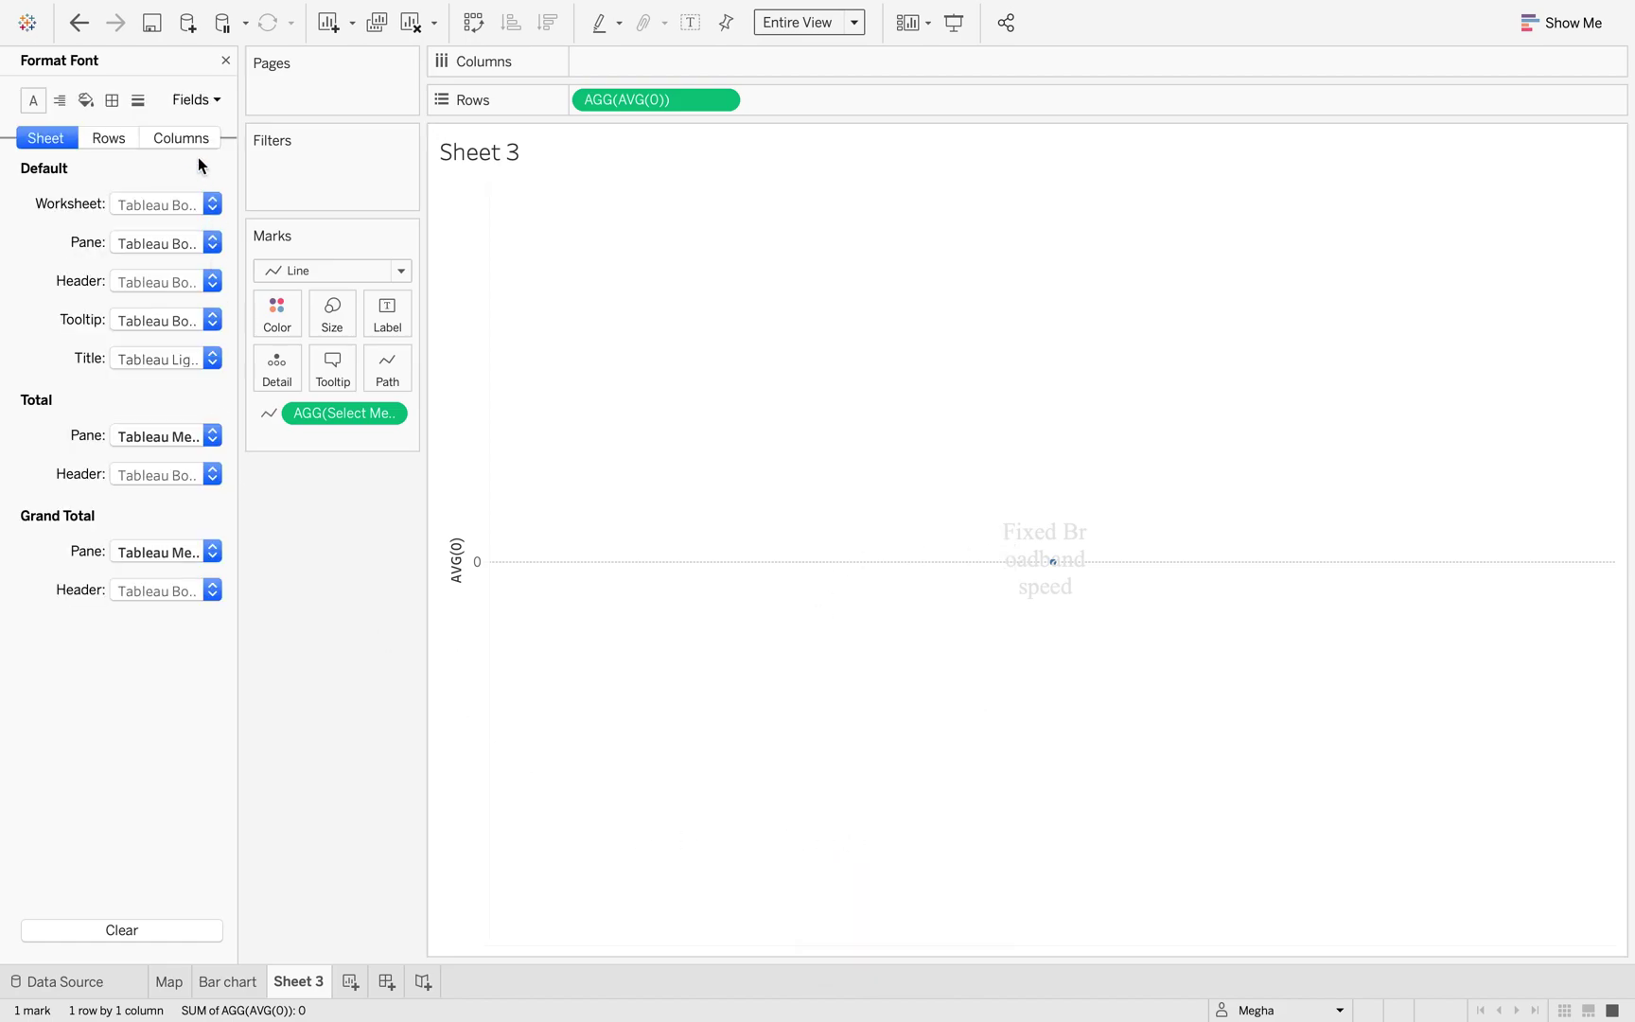
left_click(144, 106)
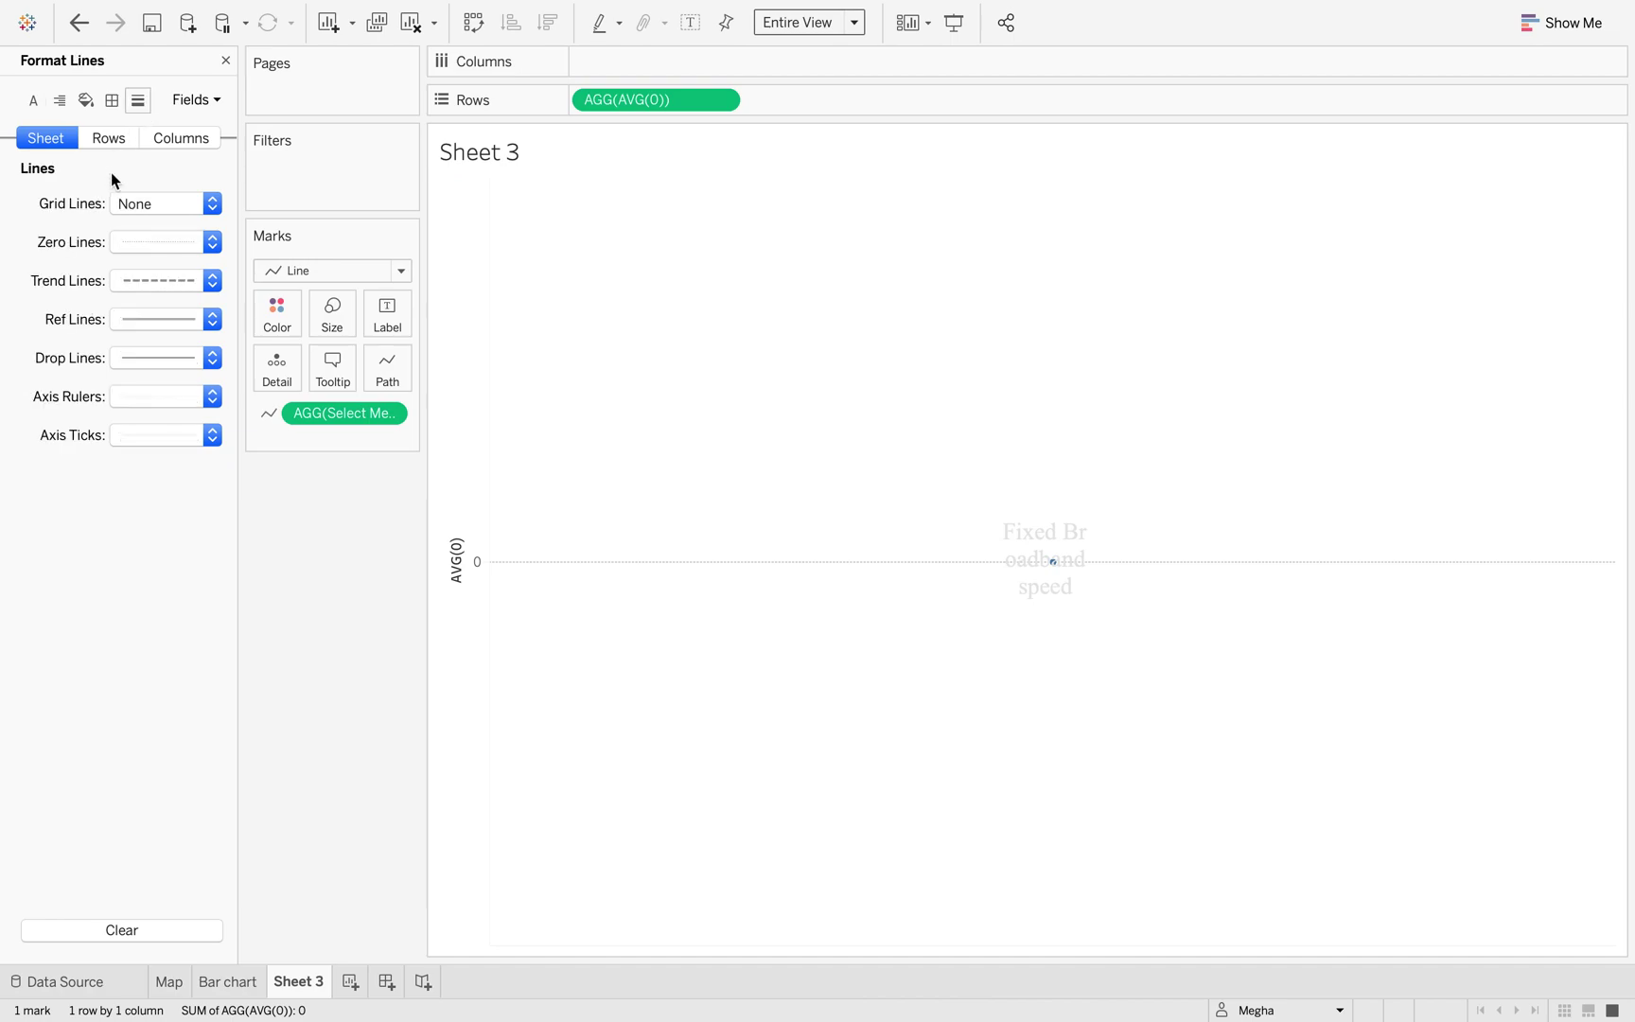
left_click(211, 204)
left_click(336, 537)
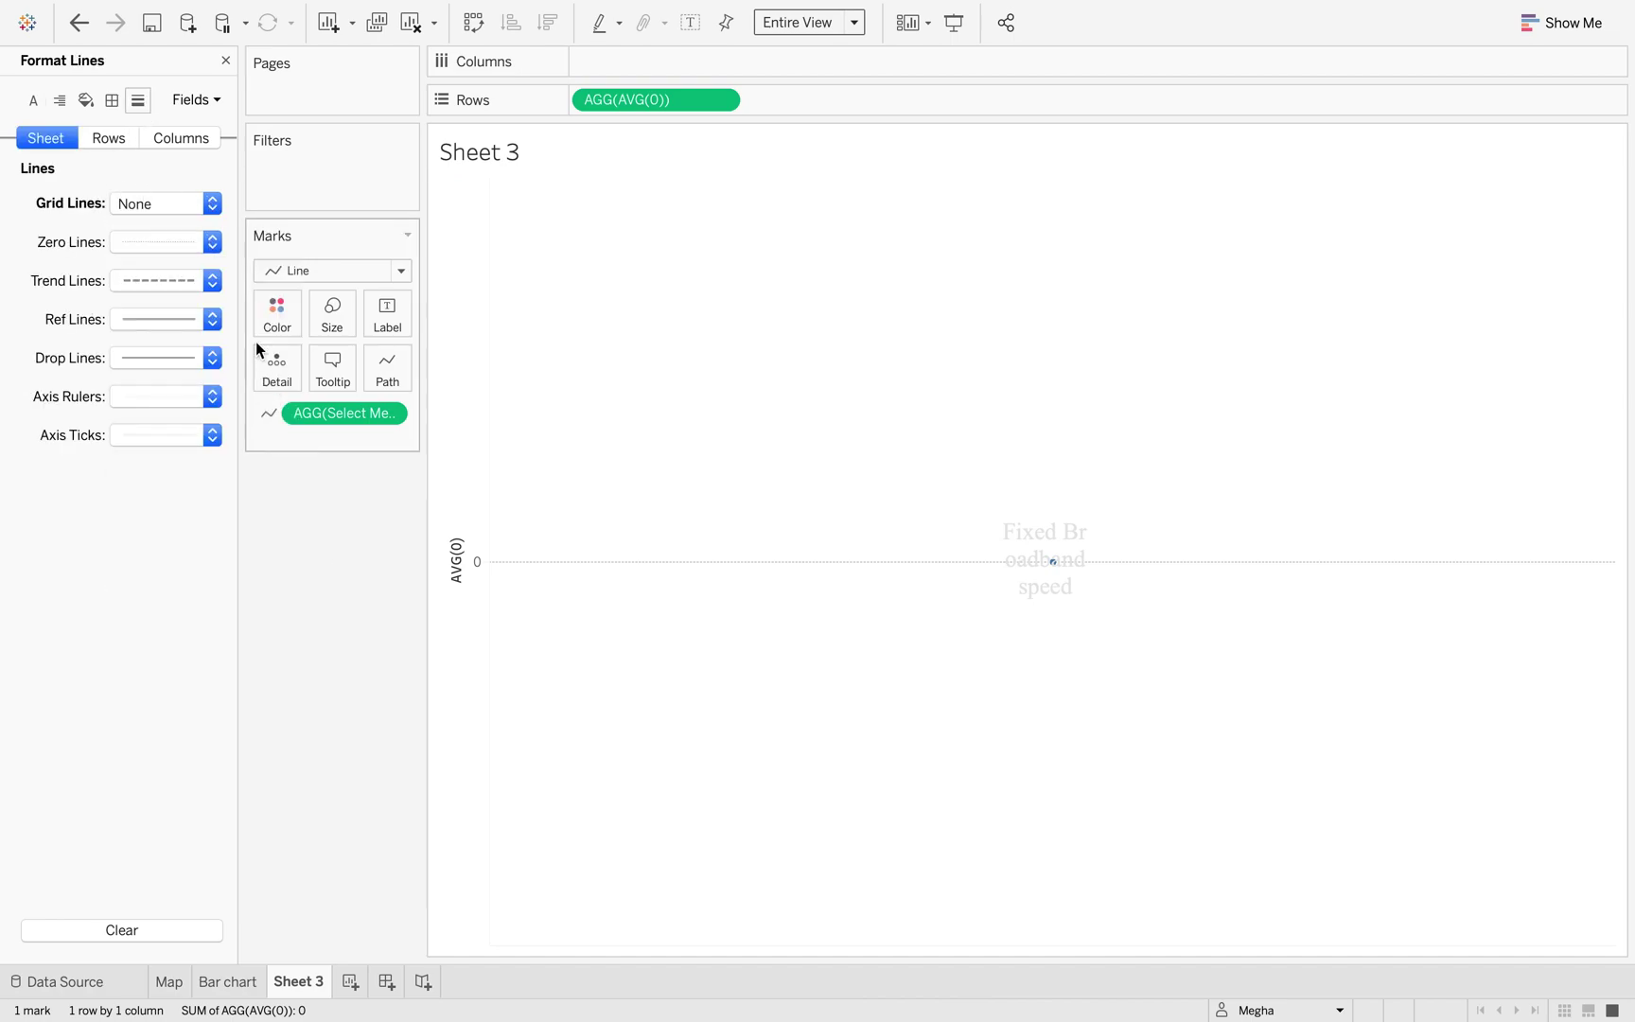
left_click(212, 242)
left_click(216, 273)
left_click(289, 456)
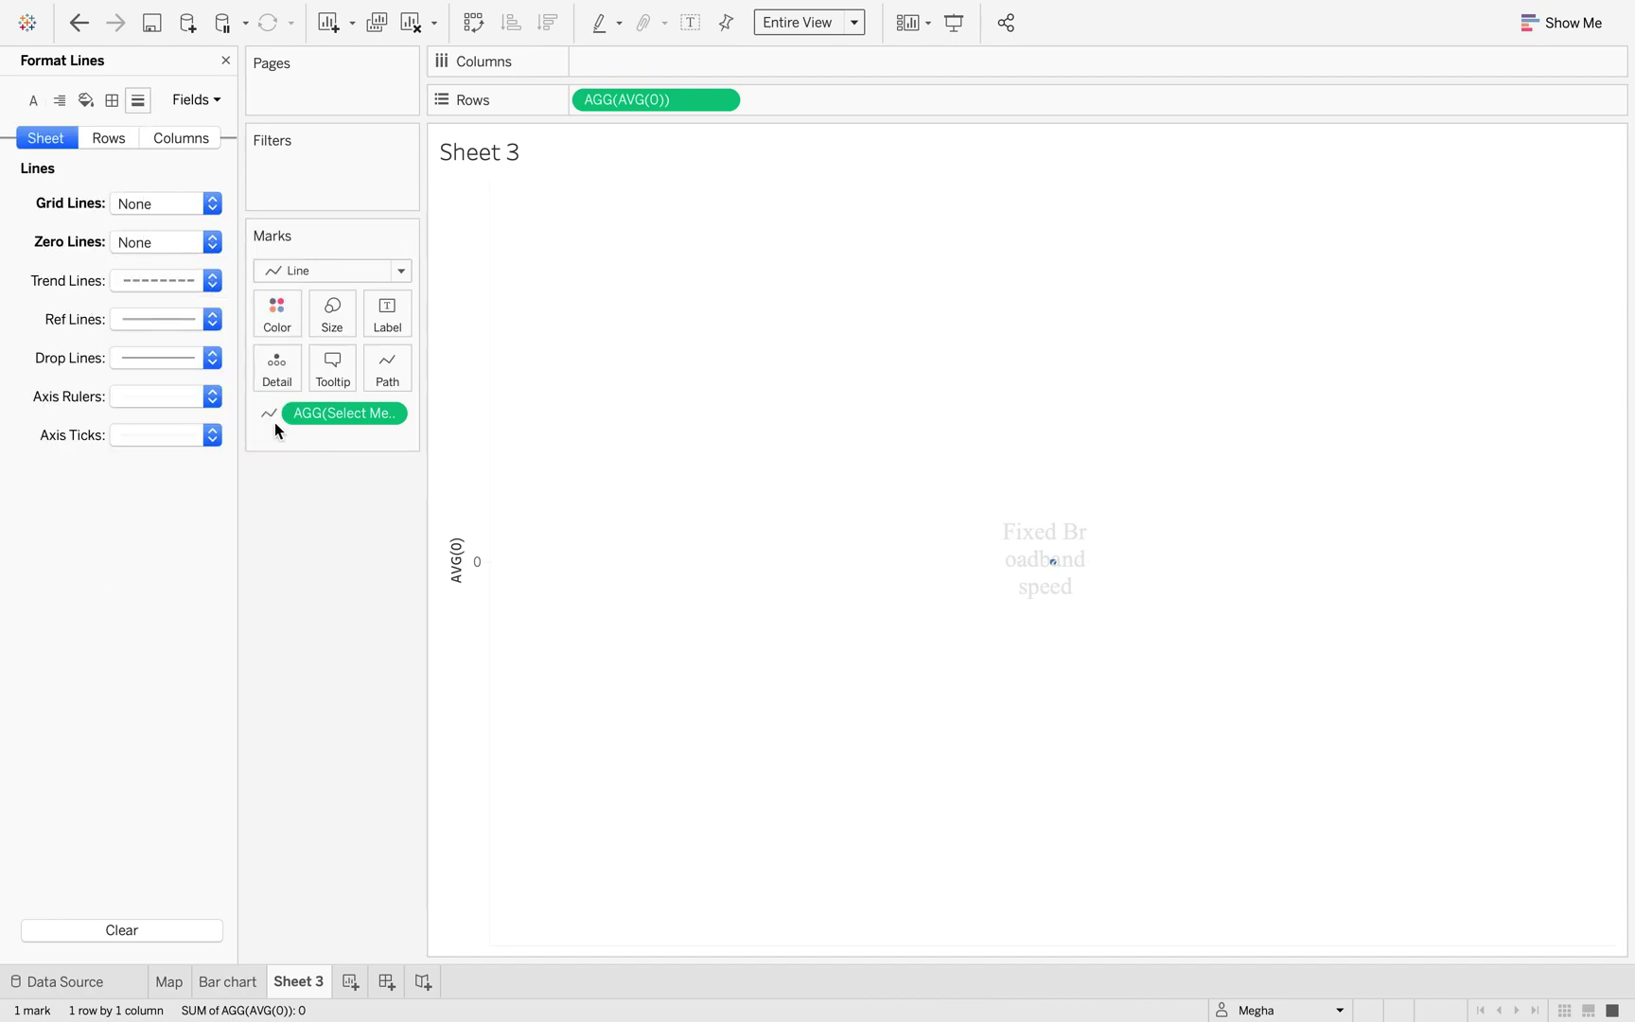
Step: Set the sheet's Trend Lines, Ref Lines and Drop Lines to None
left_click(212, 280)
left_click(217, 312)
left_click(325, 543)
left_click(210, 326)
left_click(208, 351)
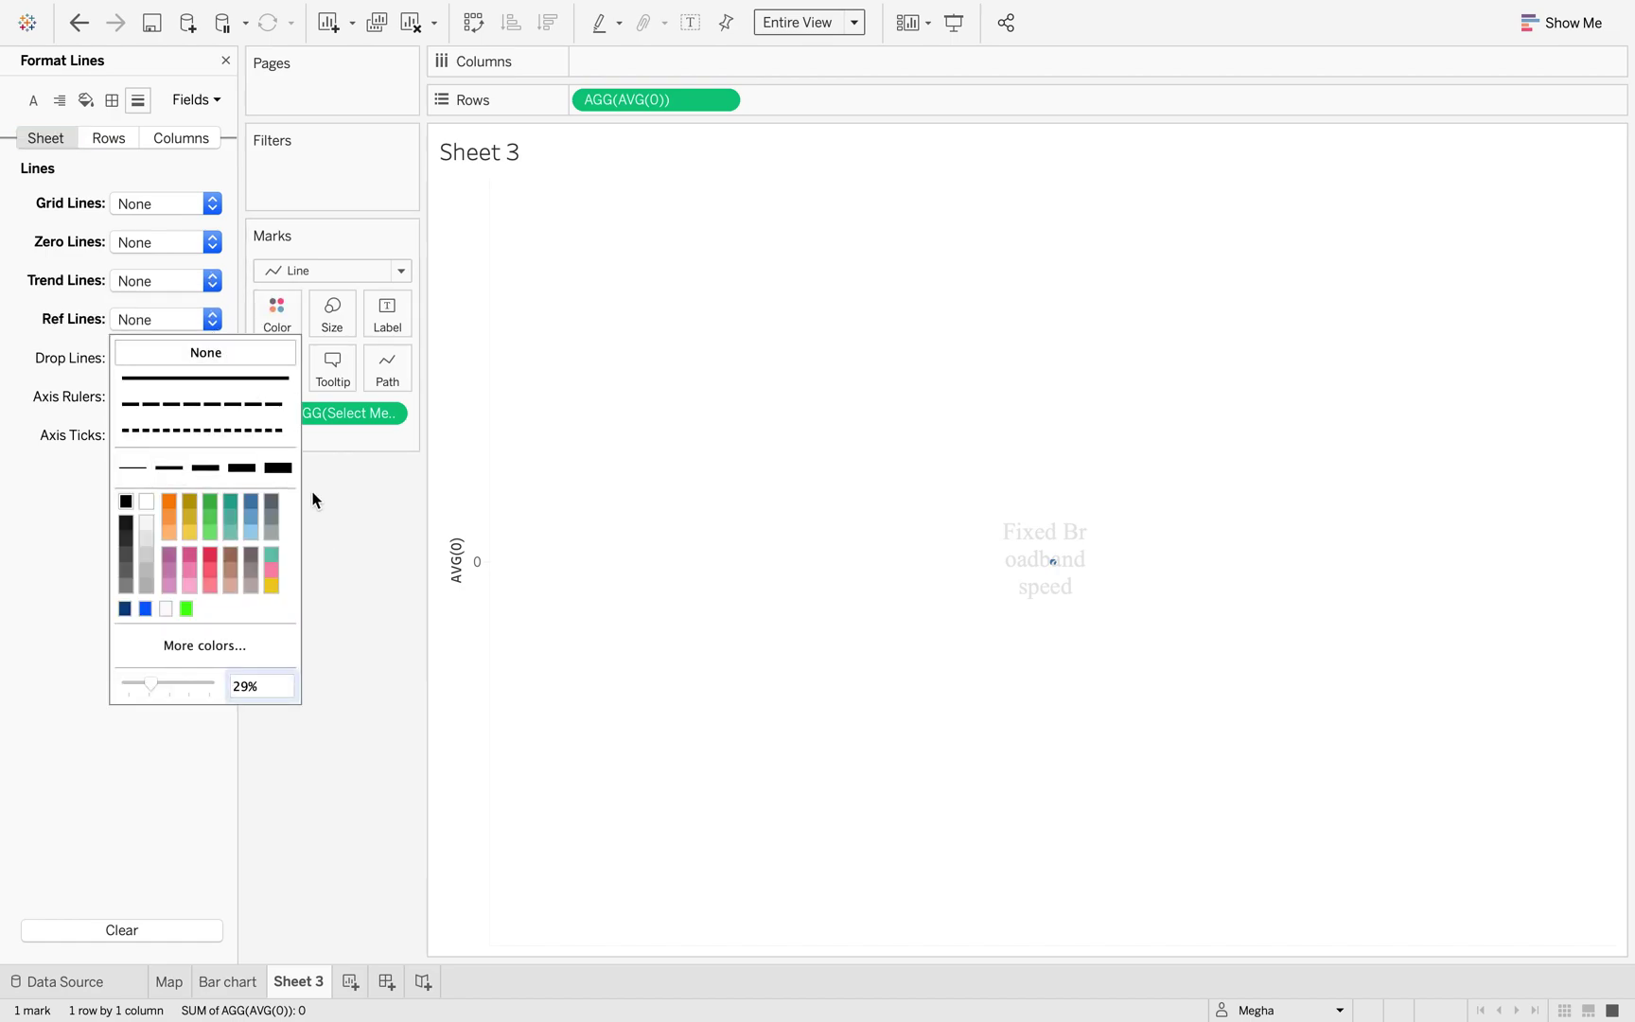
left_click(307, 485)
left_click(212, 365)
left_click(199, 392)
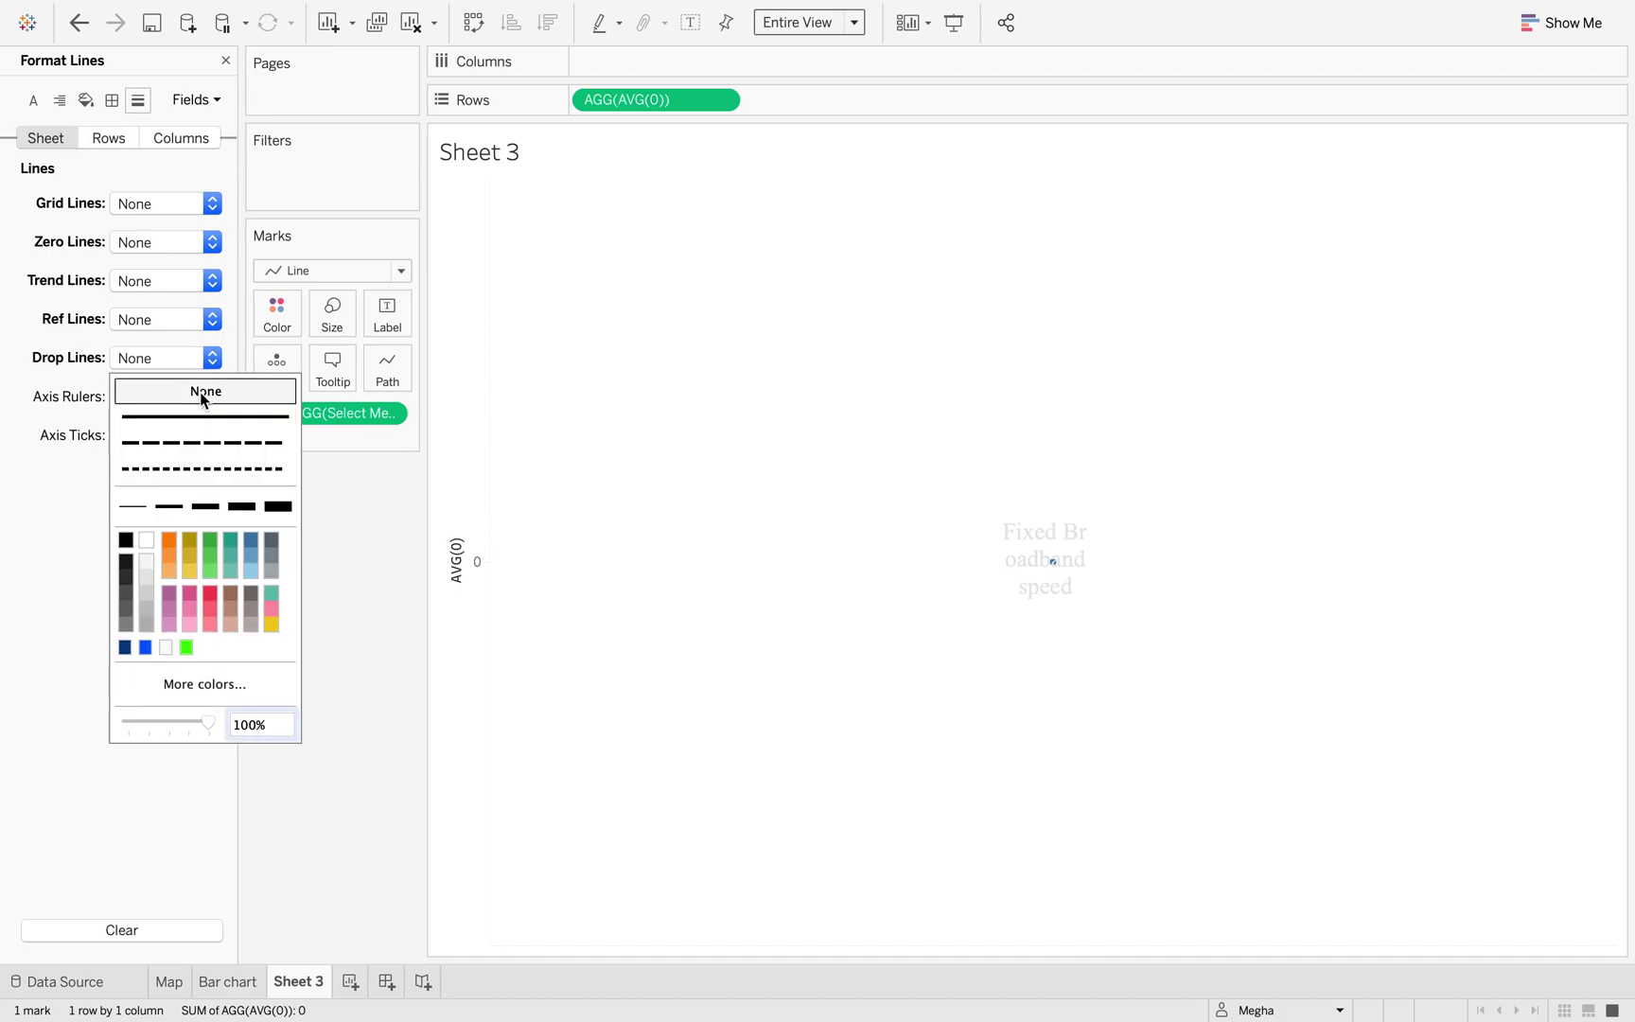
Step: Hide the AVG(0) axis header and reduce the size of the mark behind the annotation
left_click(466, 673)
right_click(462, 666)
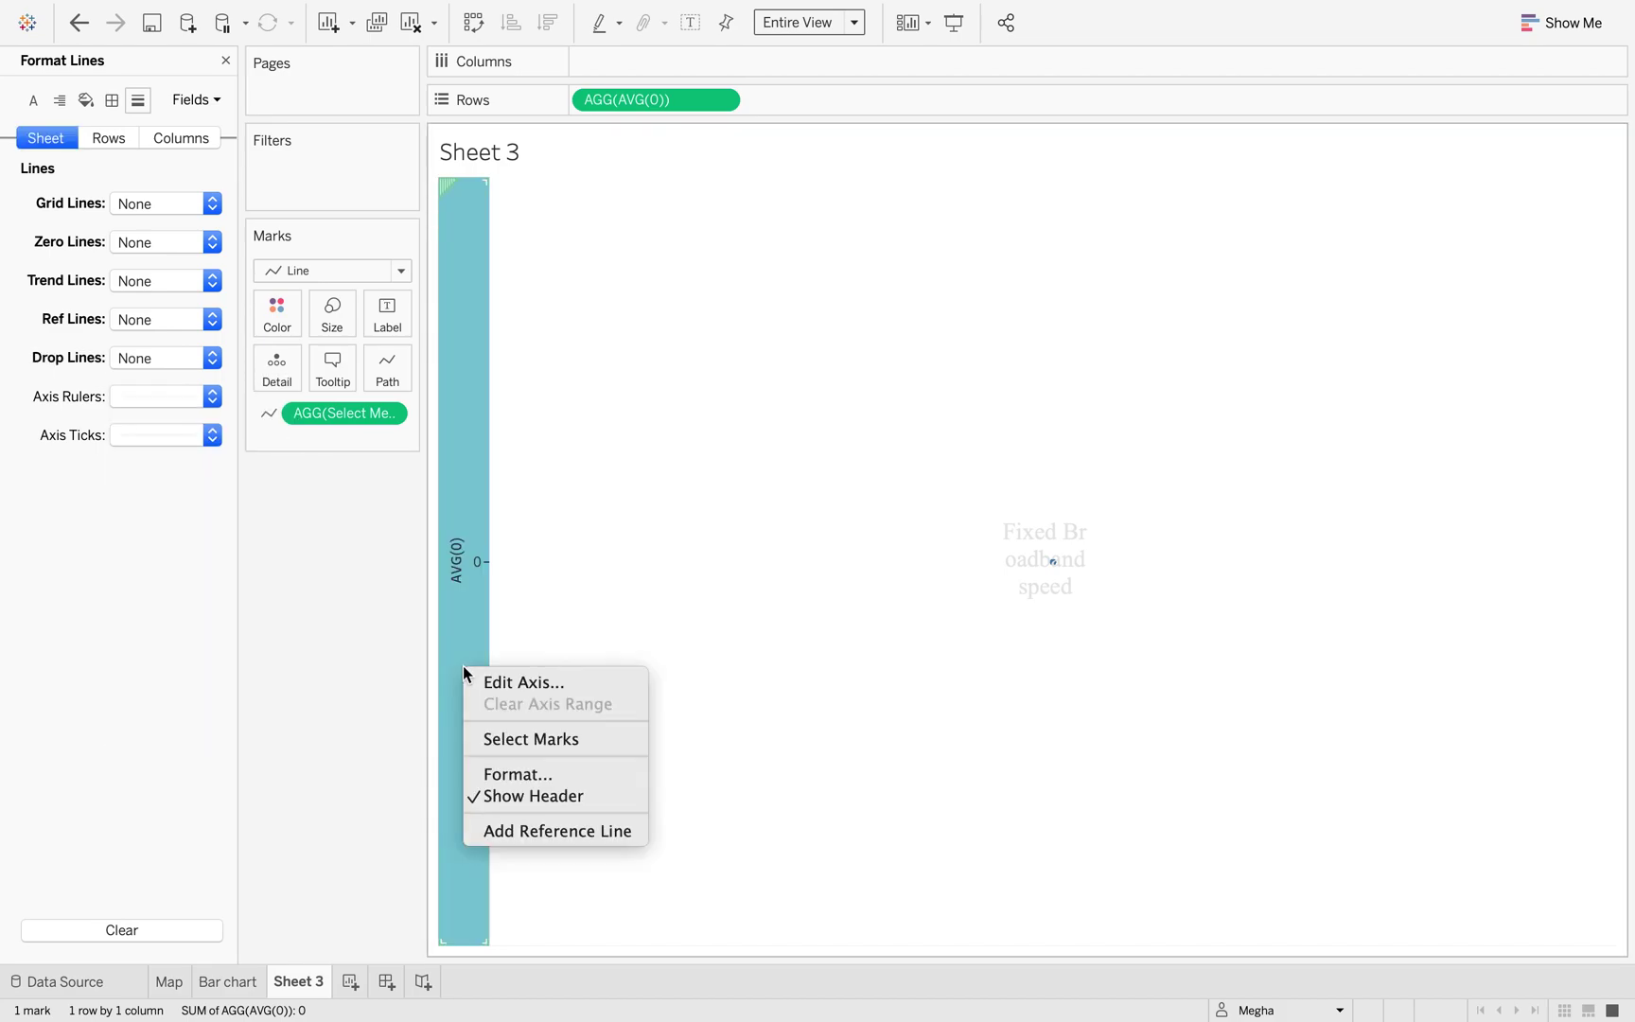
left_click(507, 800)
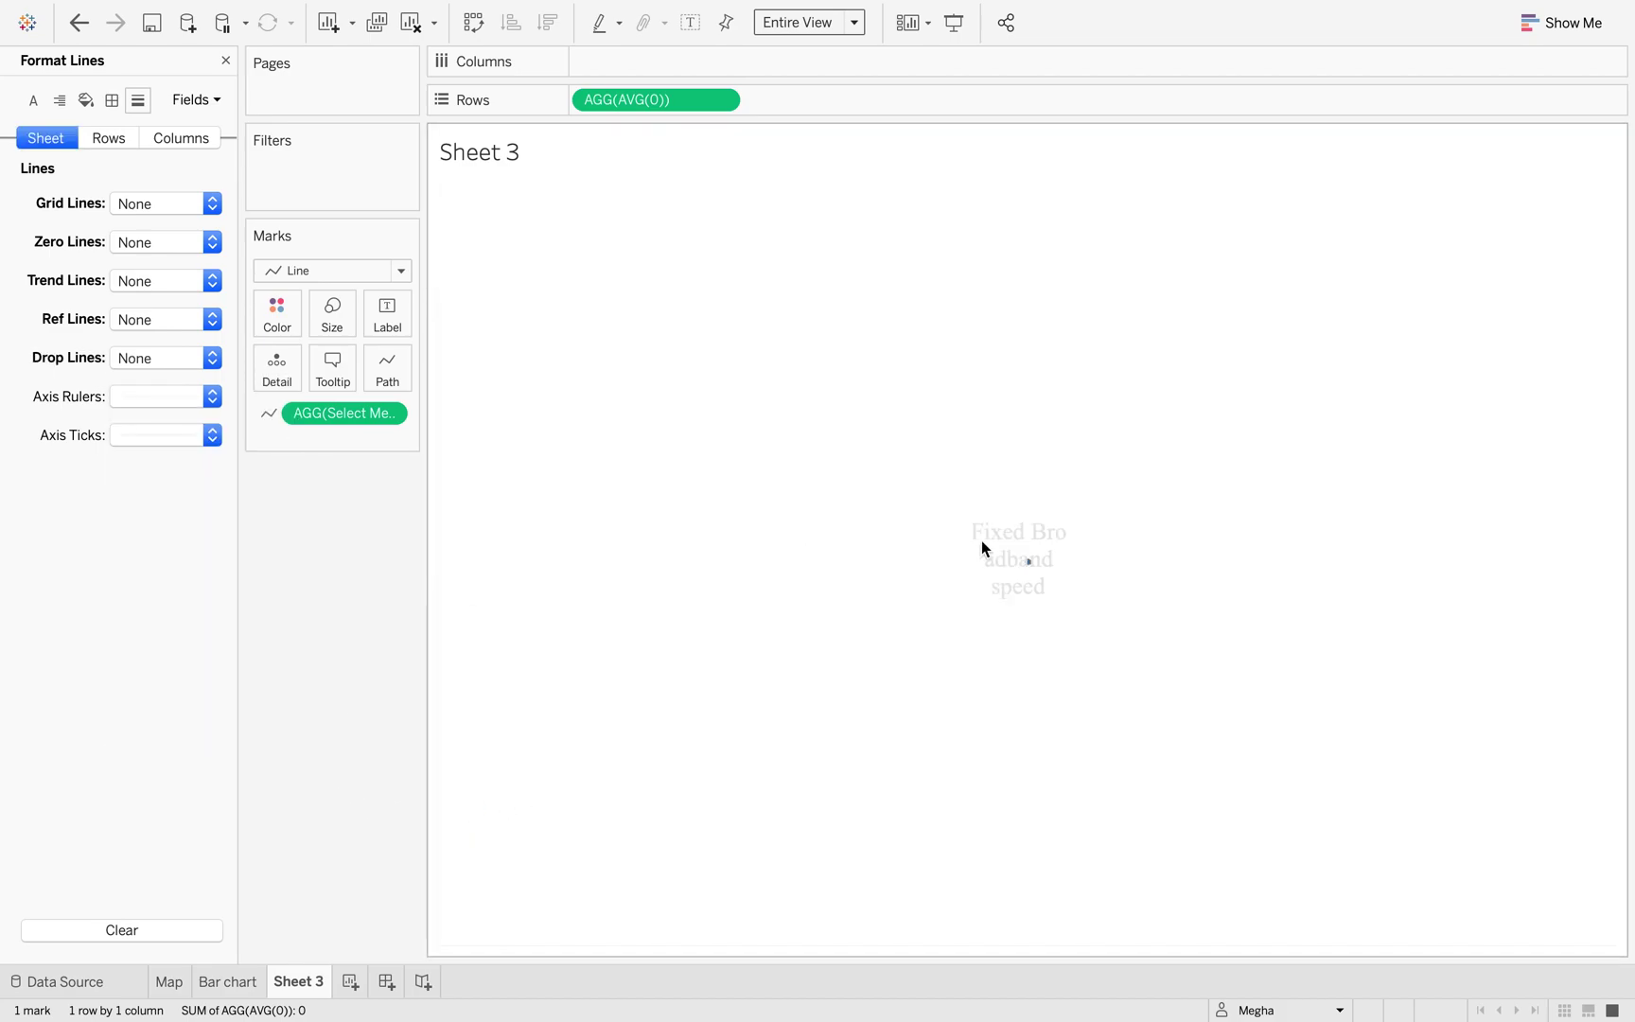
left_click(326, 320)
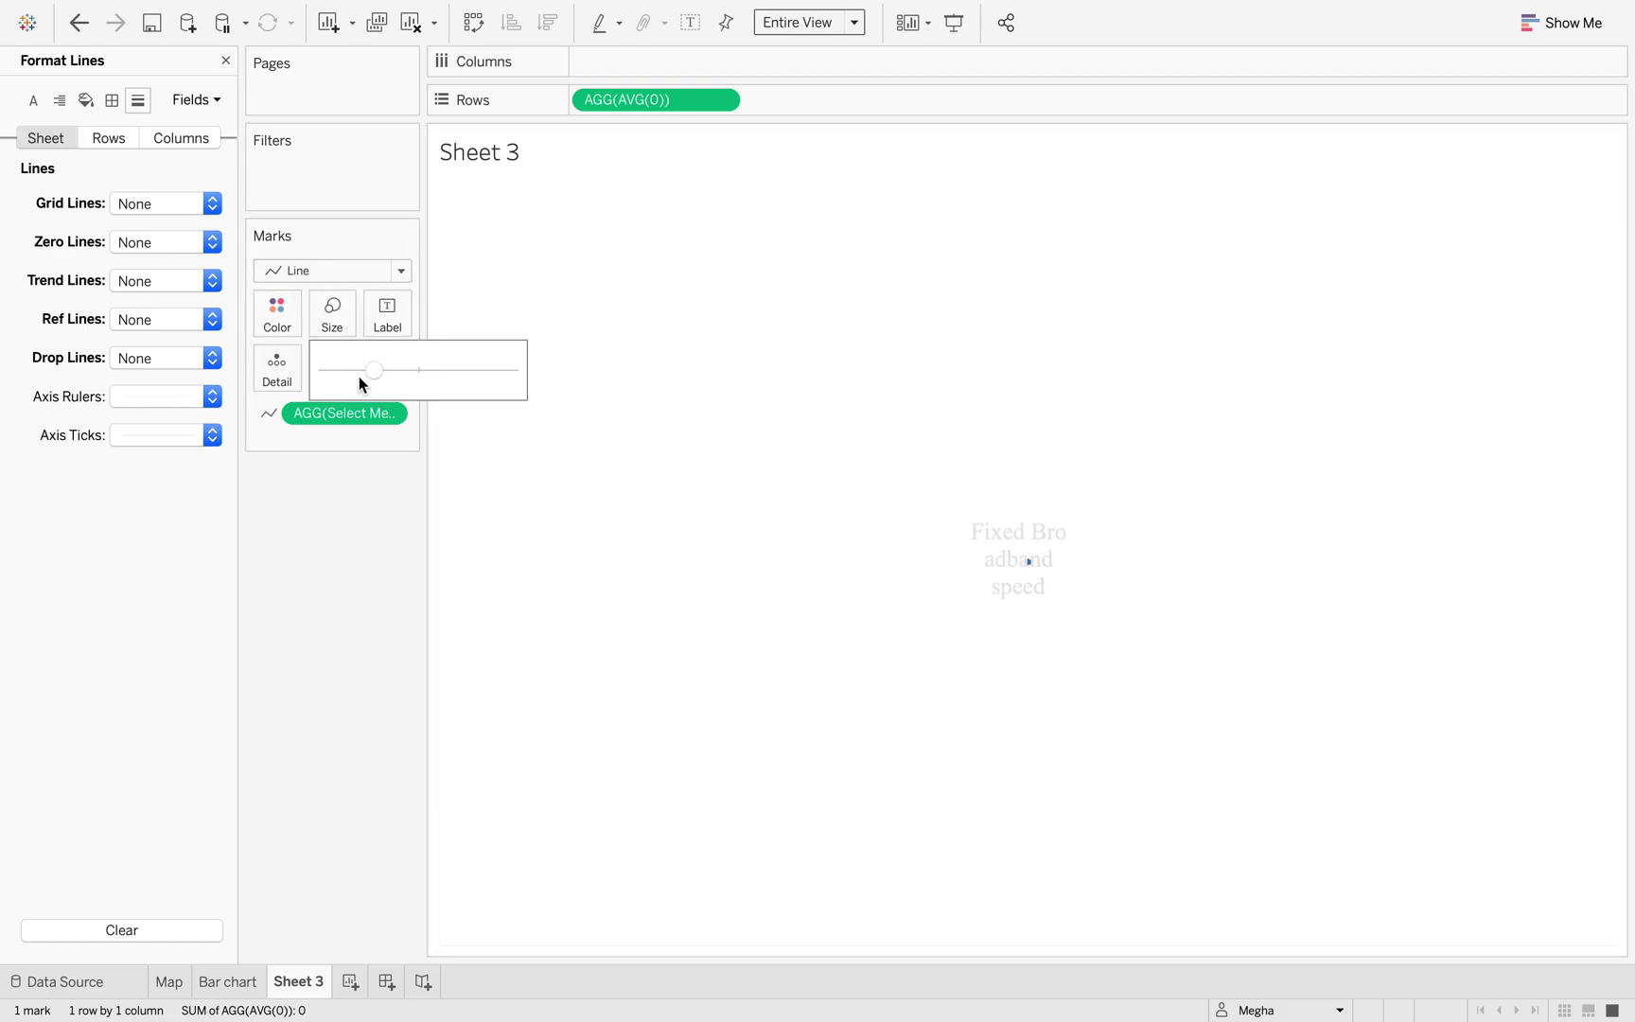
left_click(342, 704)
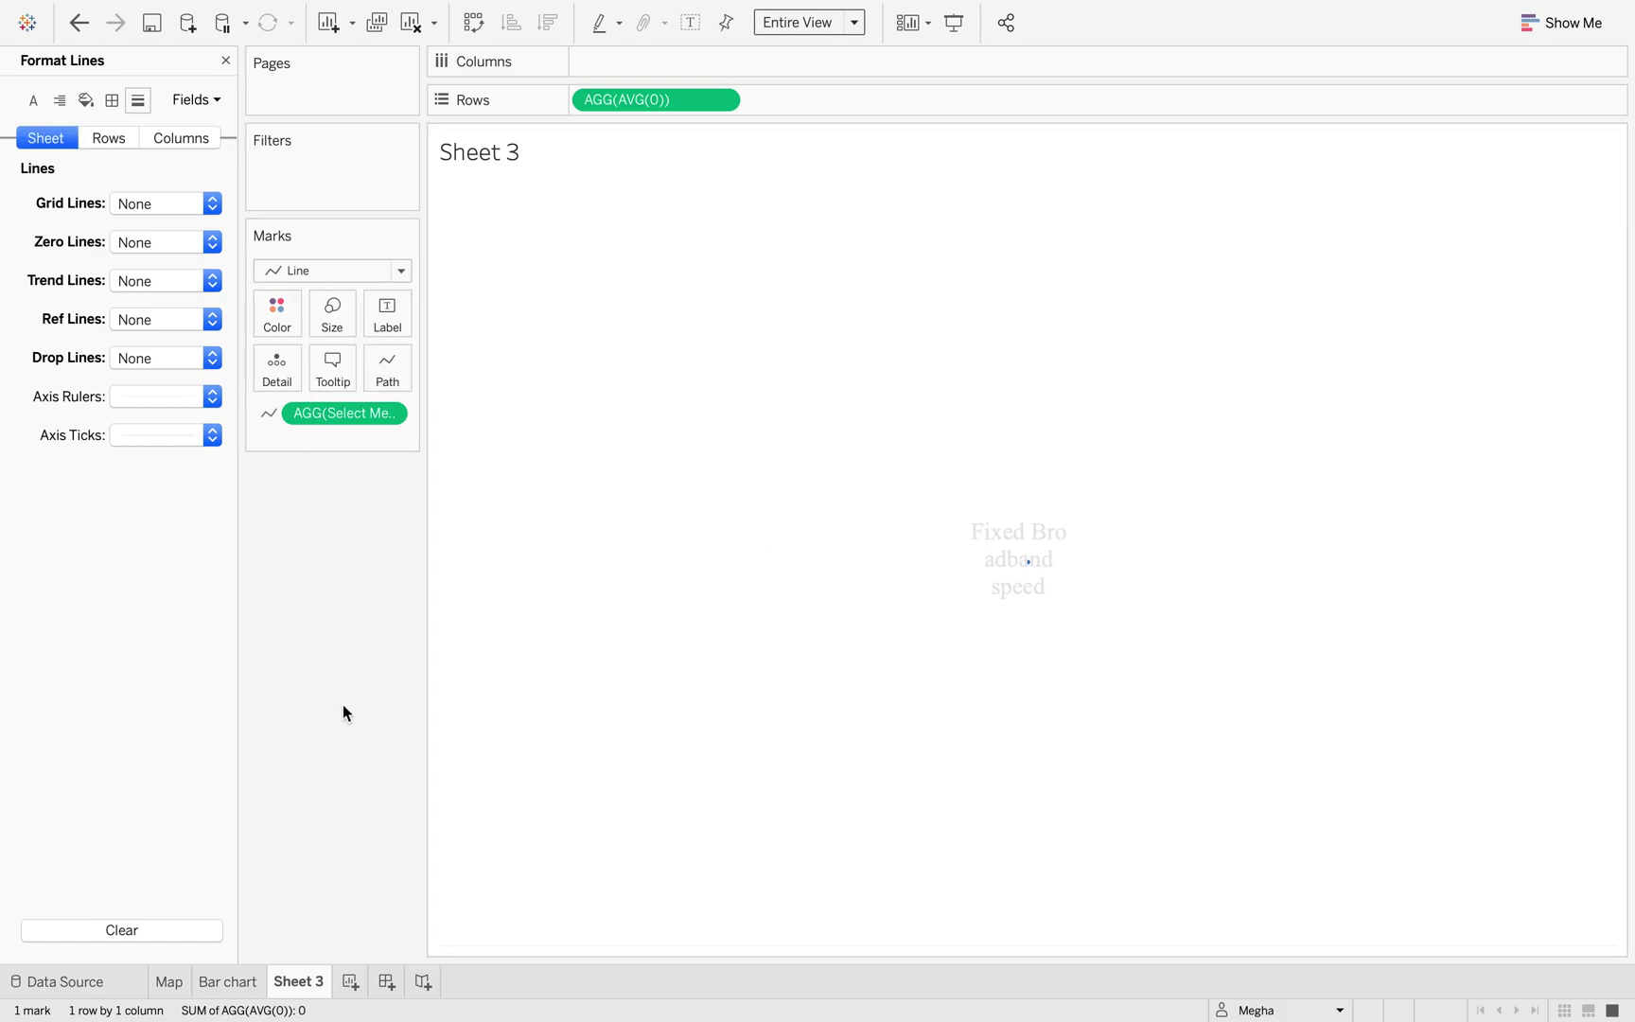
Step: Hide the sheet title and set the worksheet's default shading to the custom dark blue
right_click(505, 140)
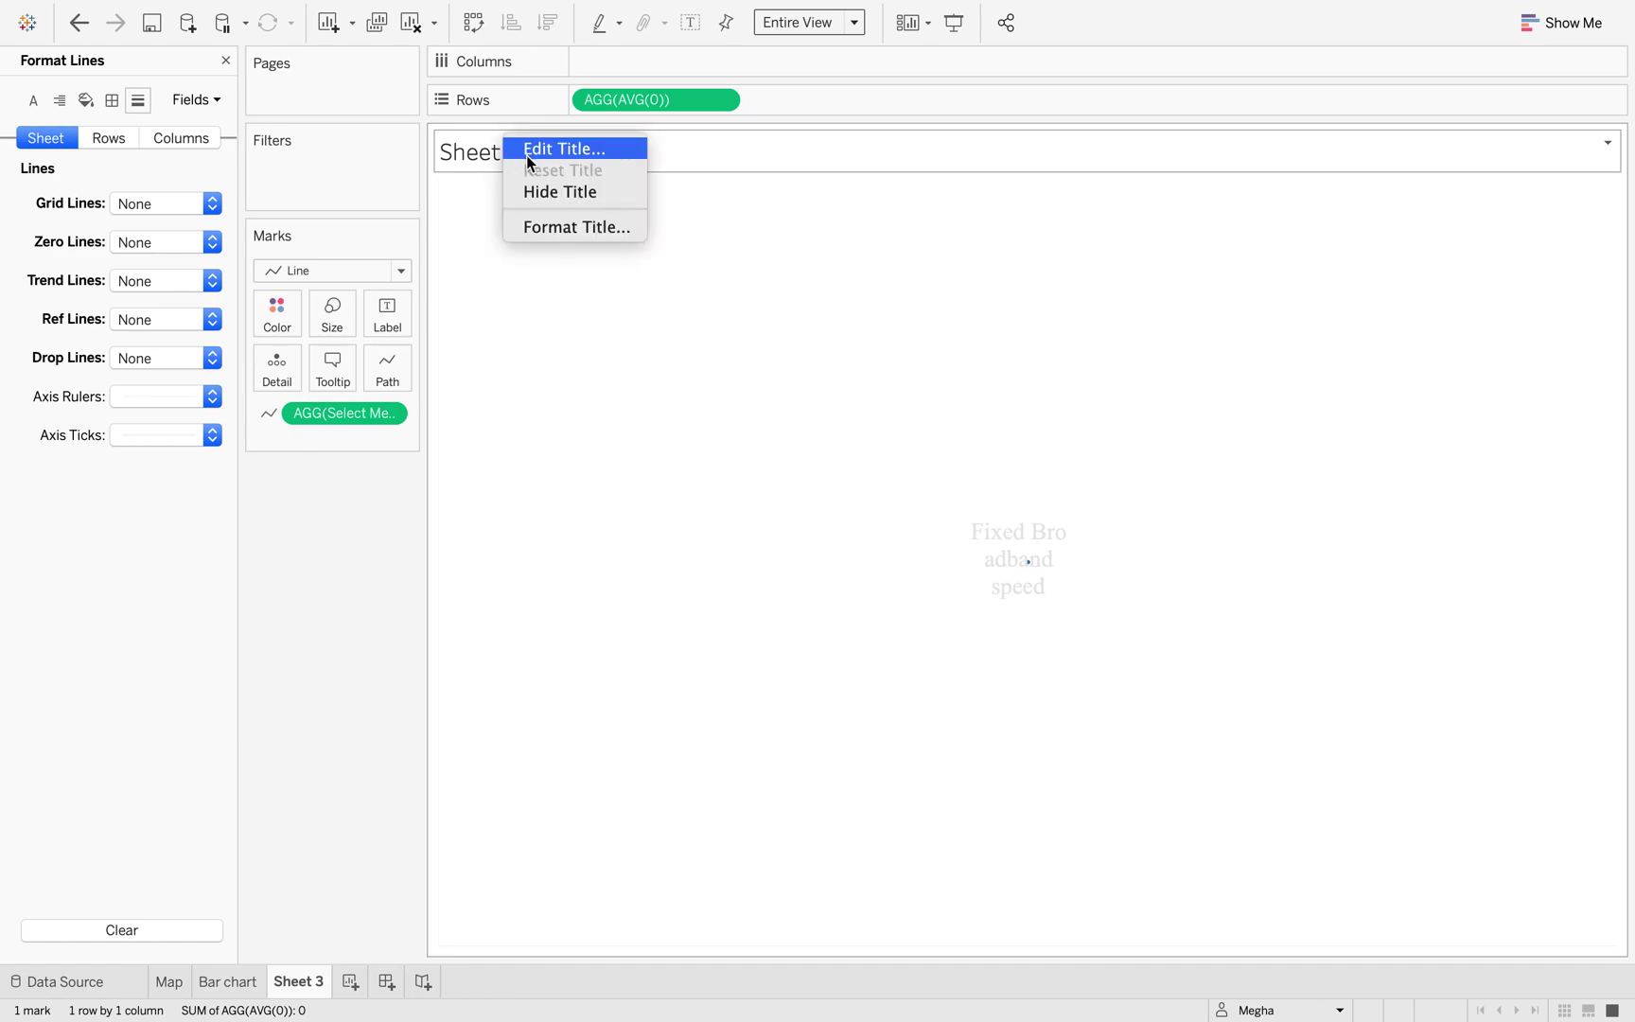
left_click(535, 192)
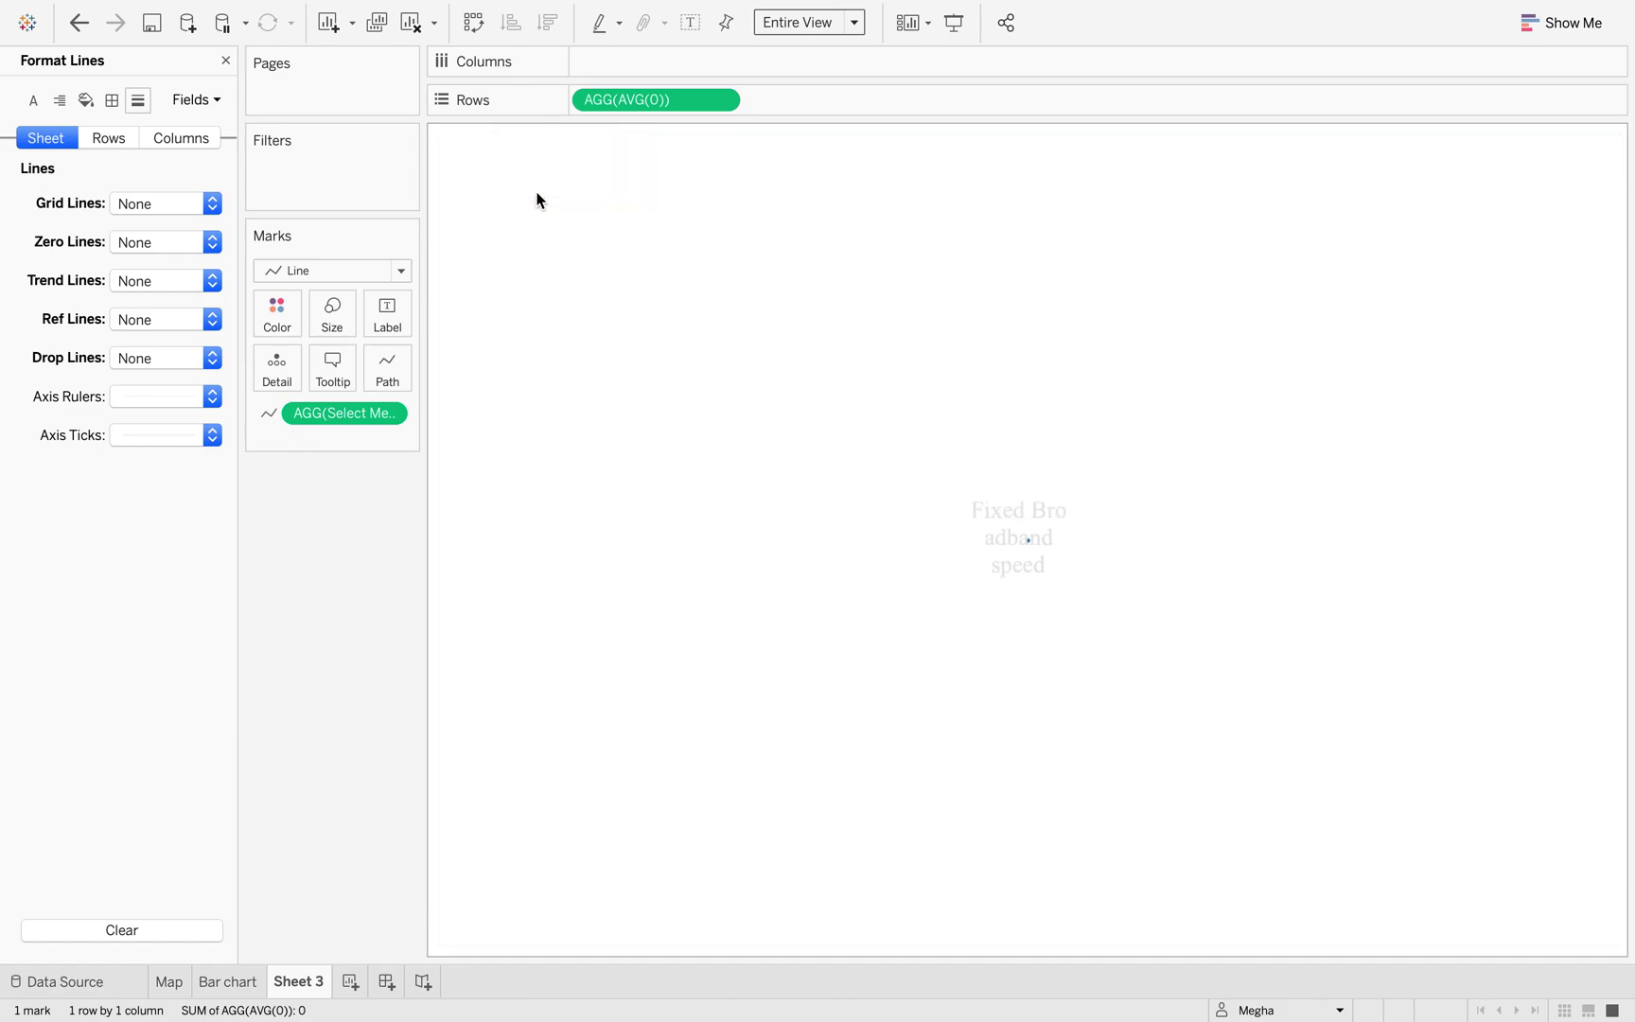
right_click(666, 568)
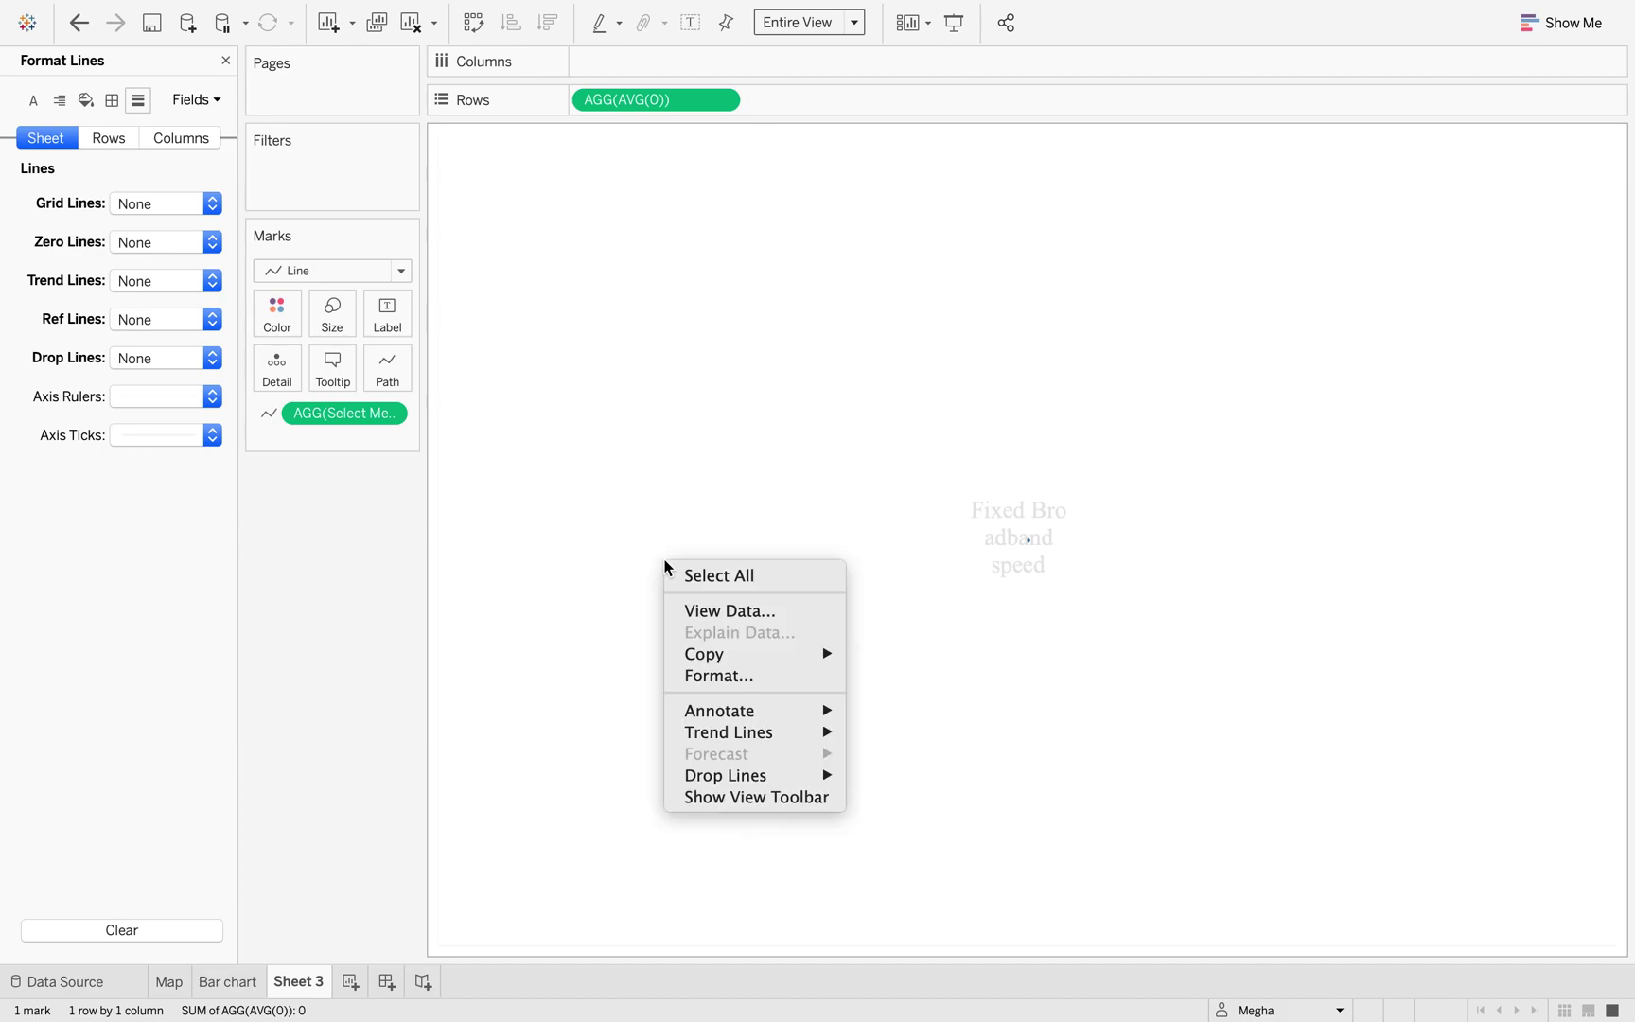
left_click(709, 676)
left_click(85, 100)
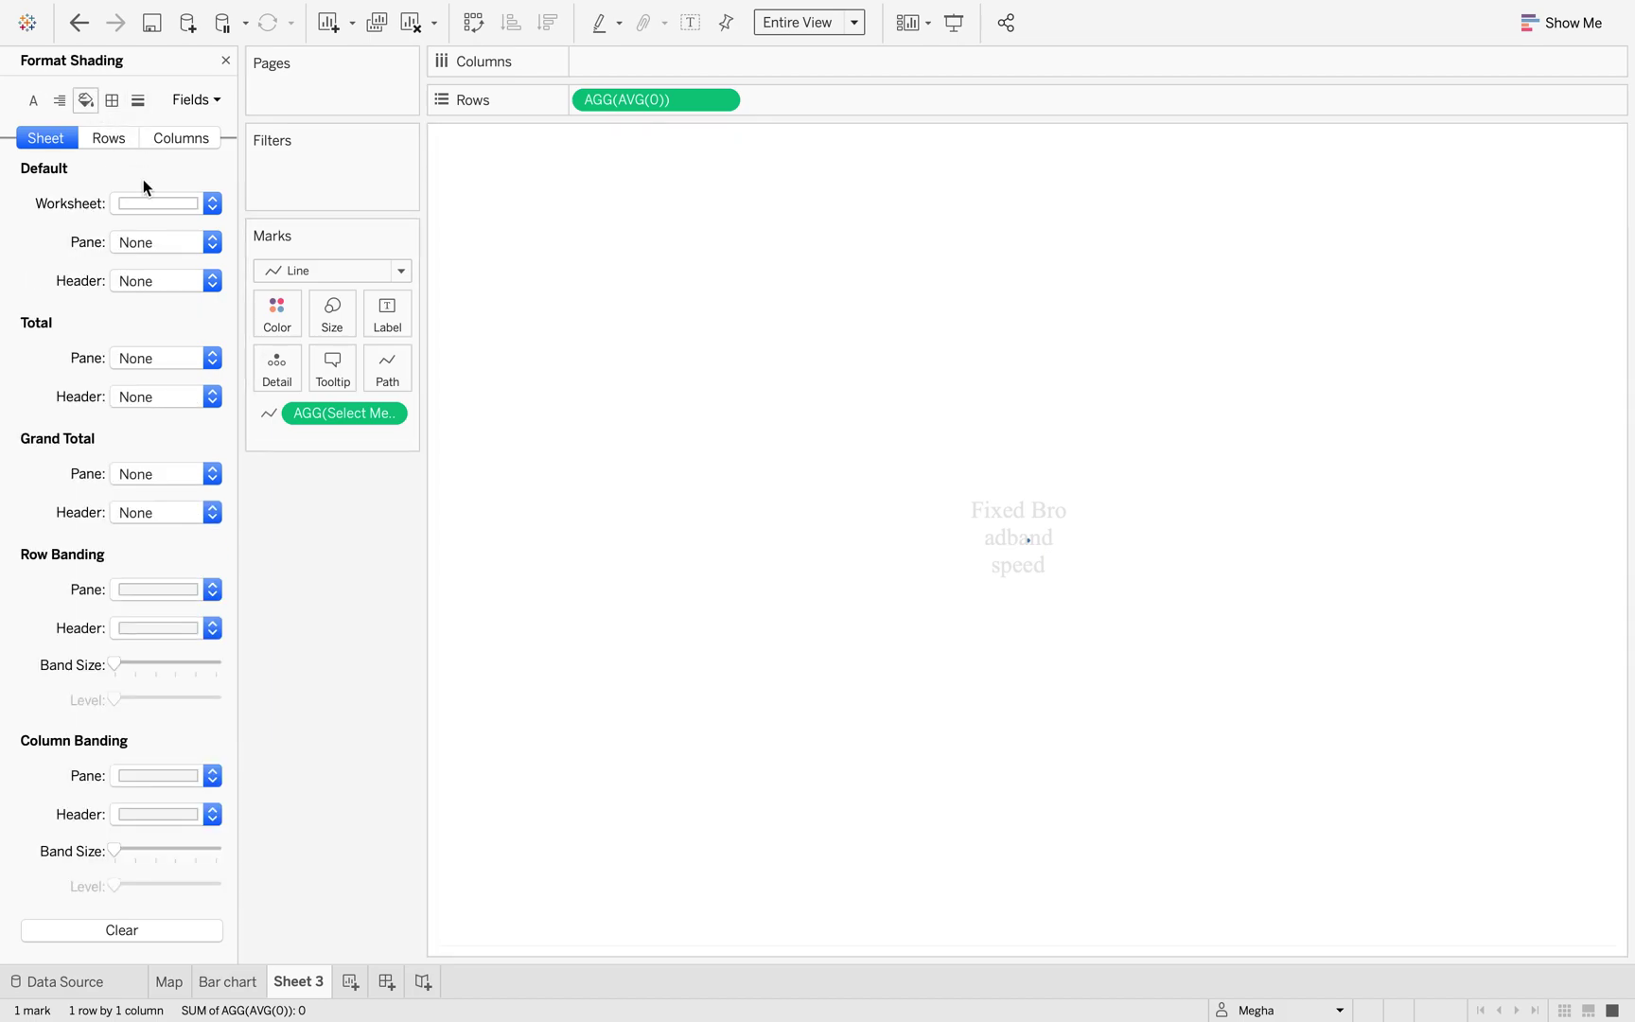
left_click(213, 204)
left_click(125, 379)
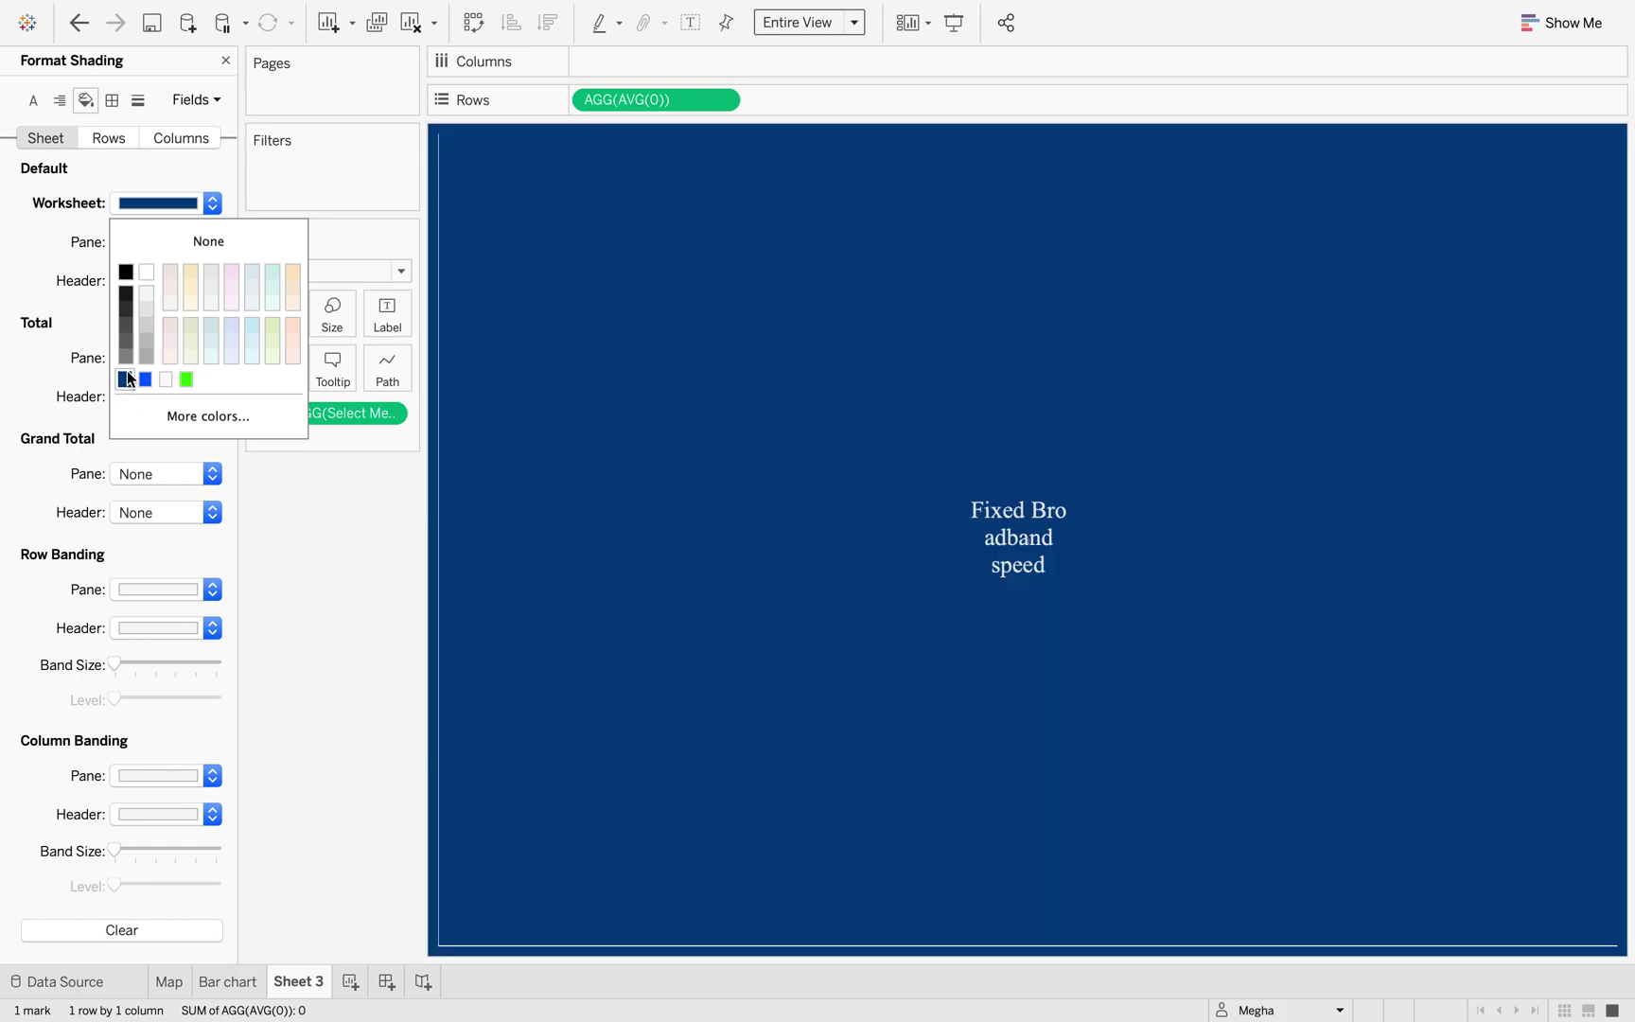
left_click(350, 724)
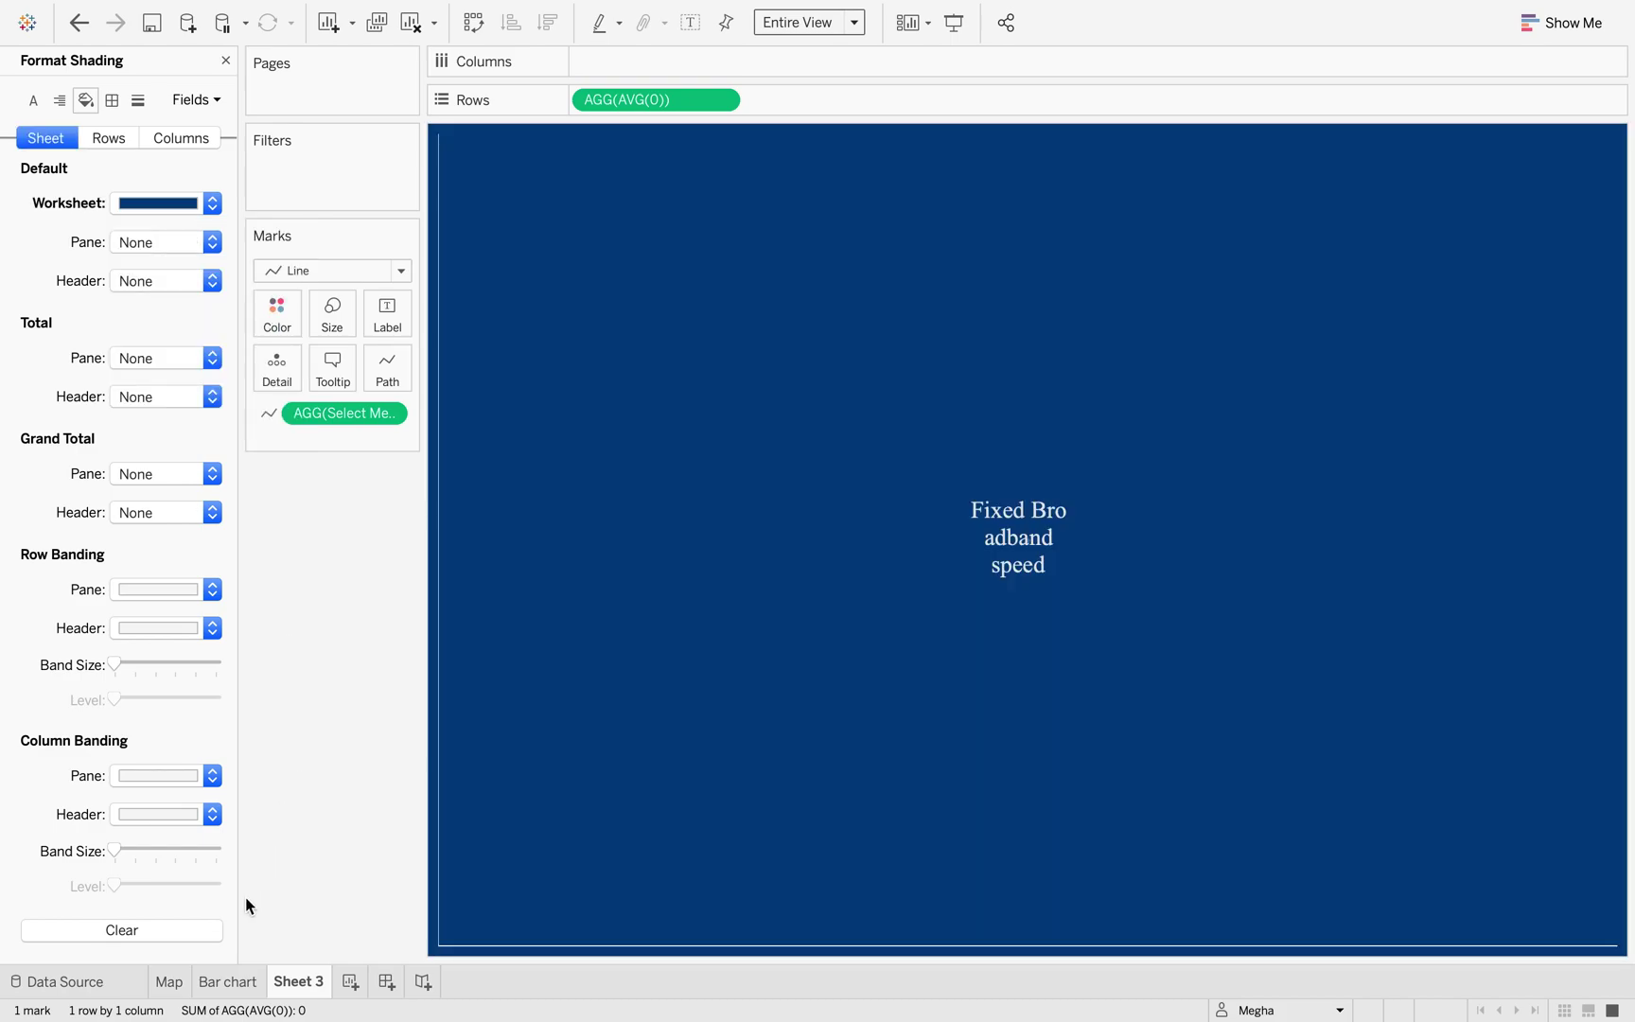
Step: Rename Sheet 3 as "select option"
right_click(293, 984)
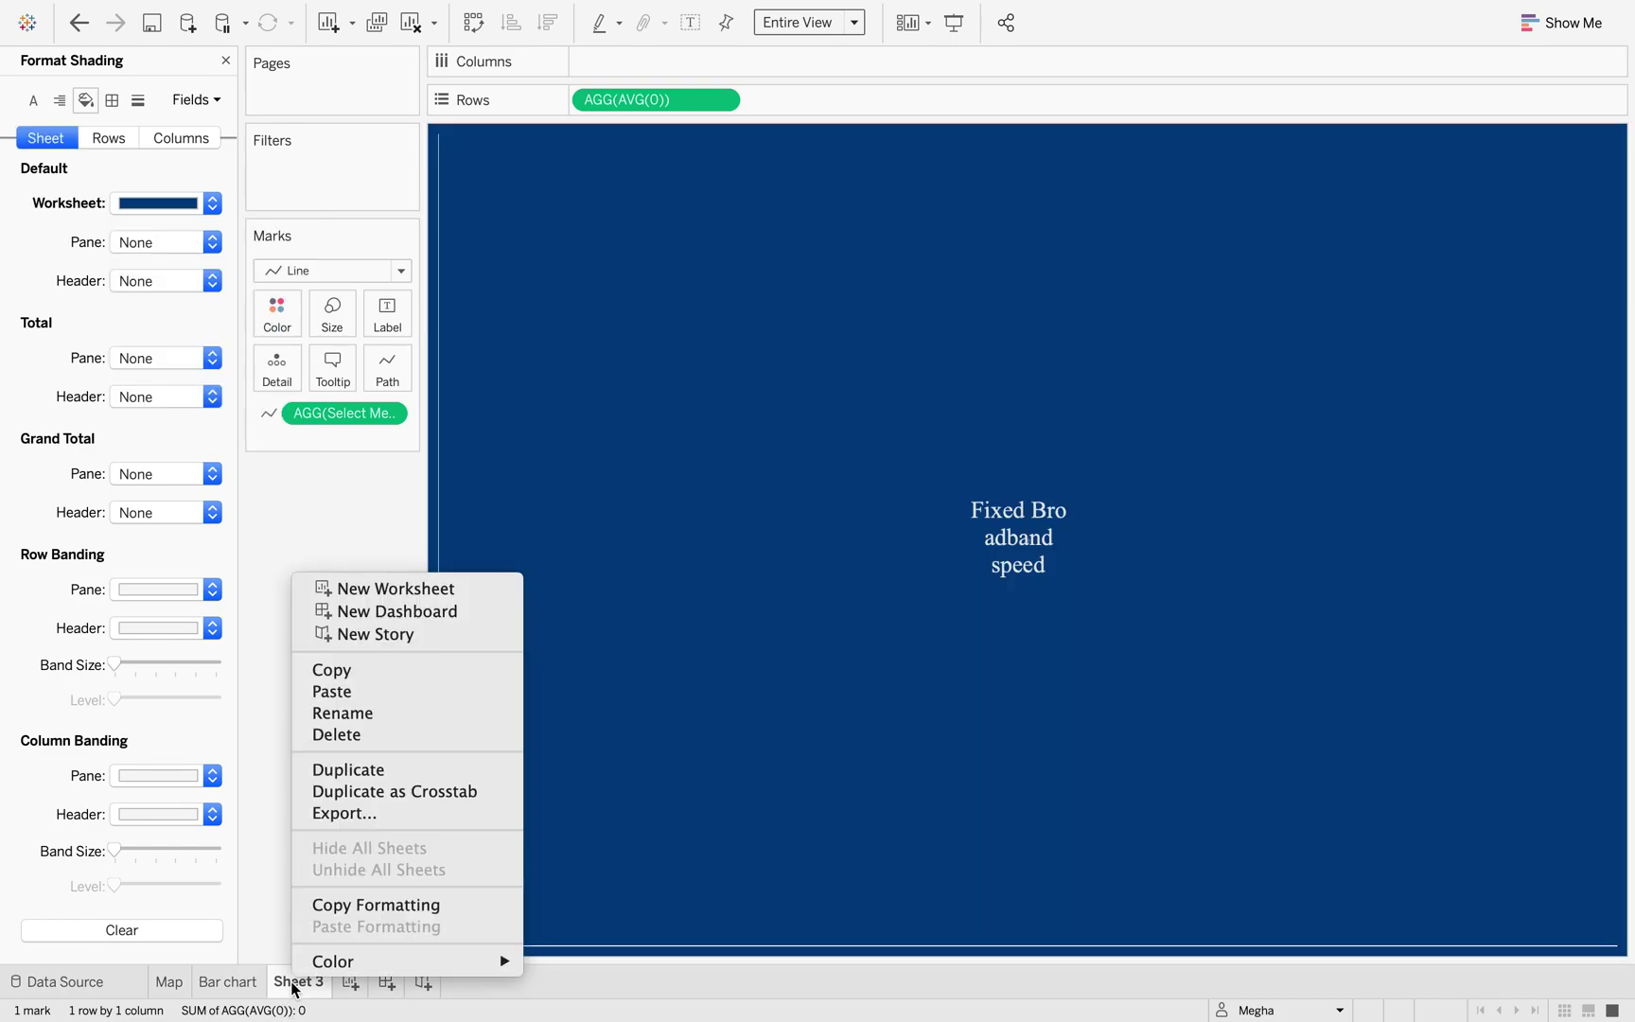
left_click(388, 713)
type("s")
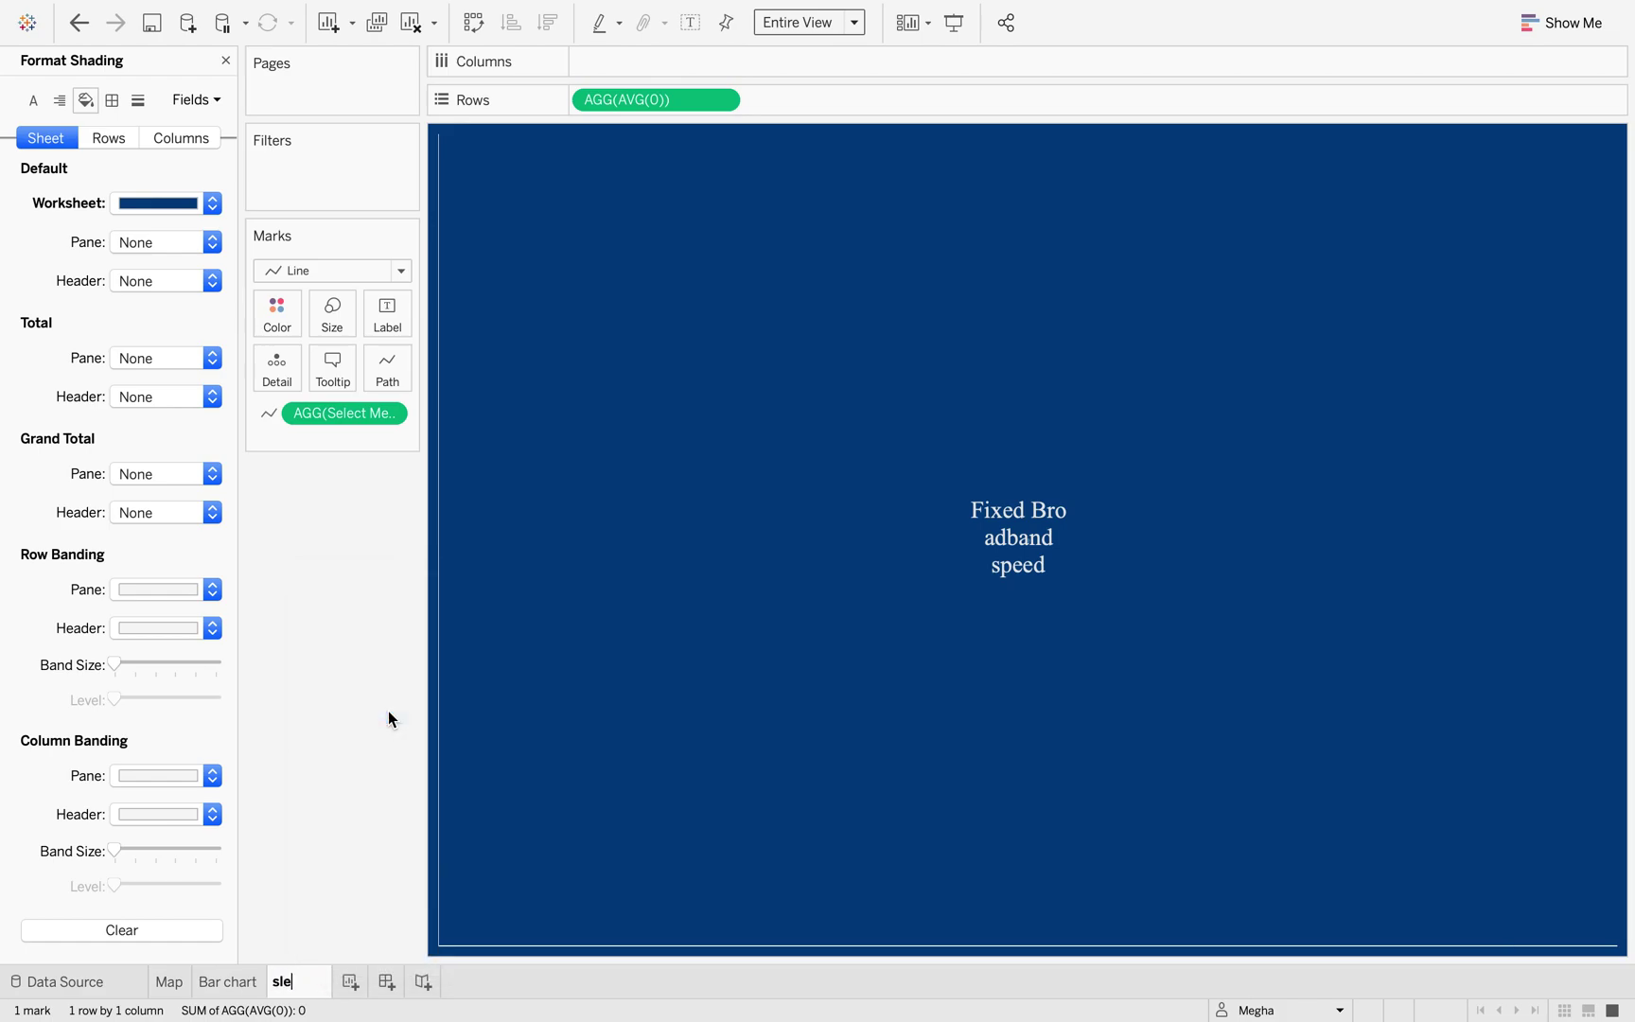
type("elect option")
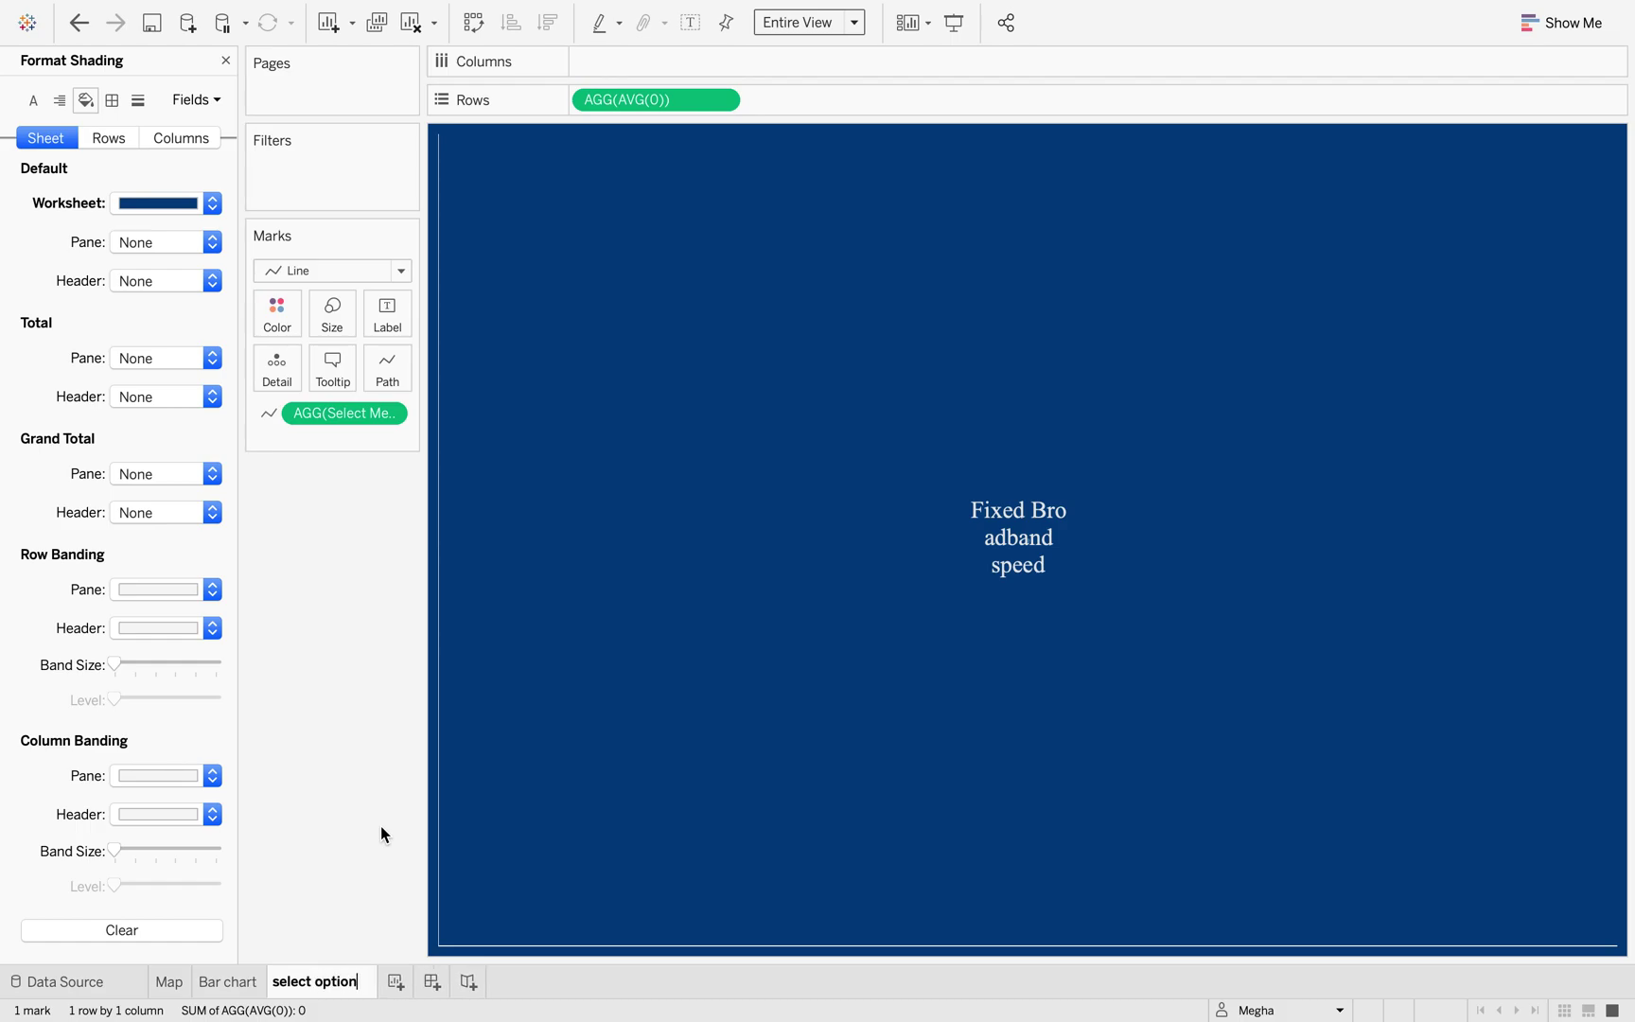
key("Return")
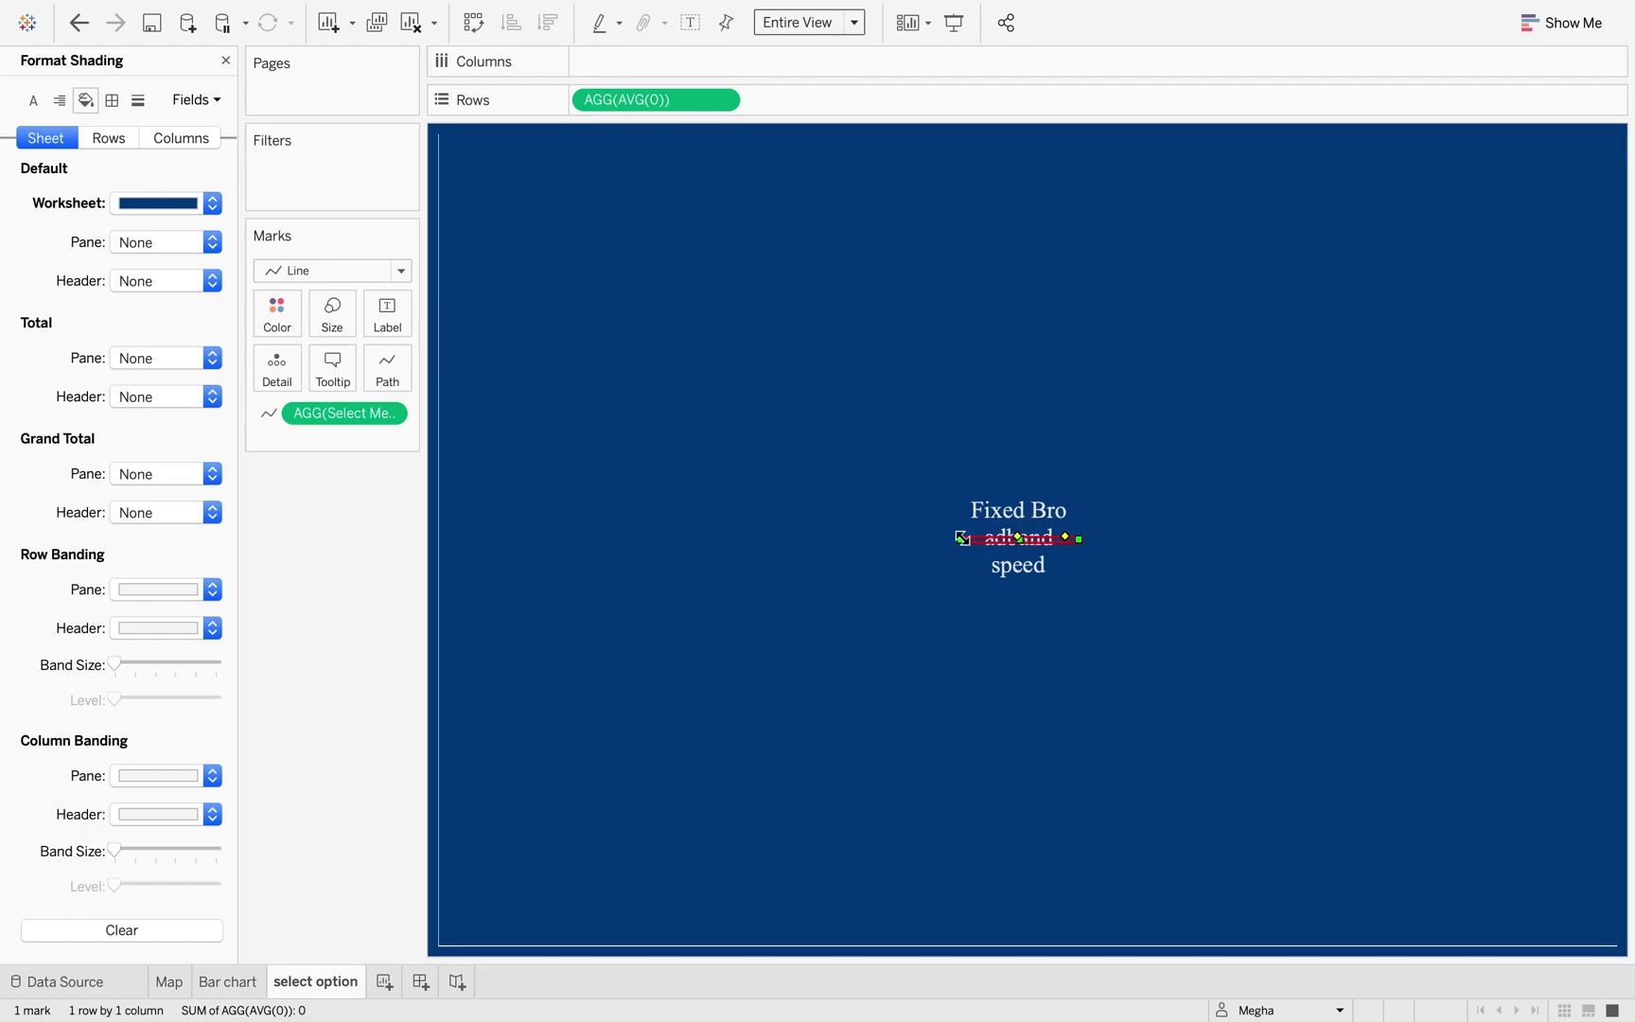
Step: Widen the annotation on both sides so its text fits on one line, and close the formatting options
left_click_drag(880, 526, 880, 536)
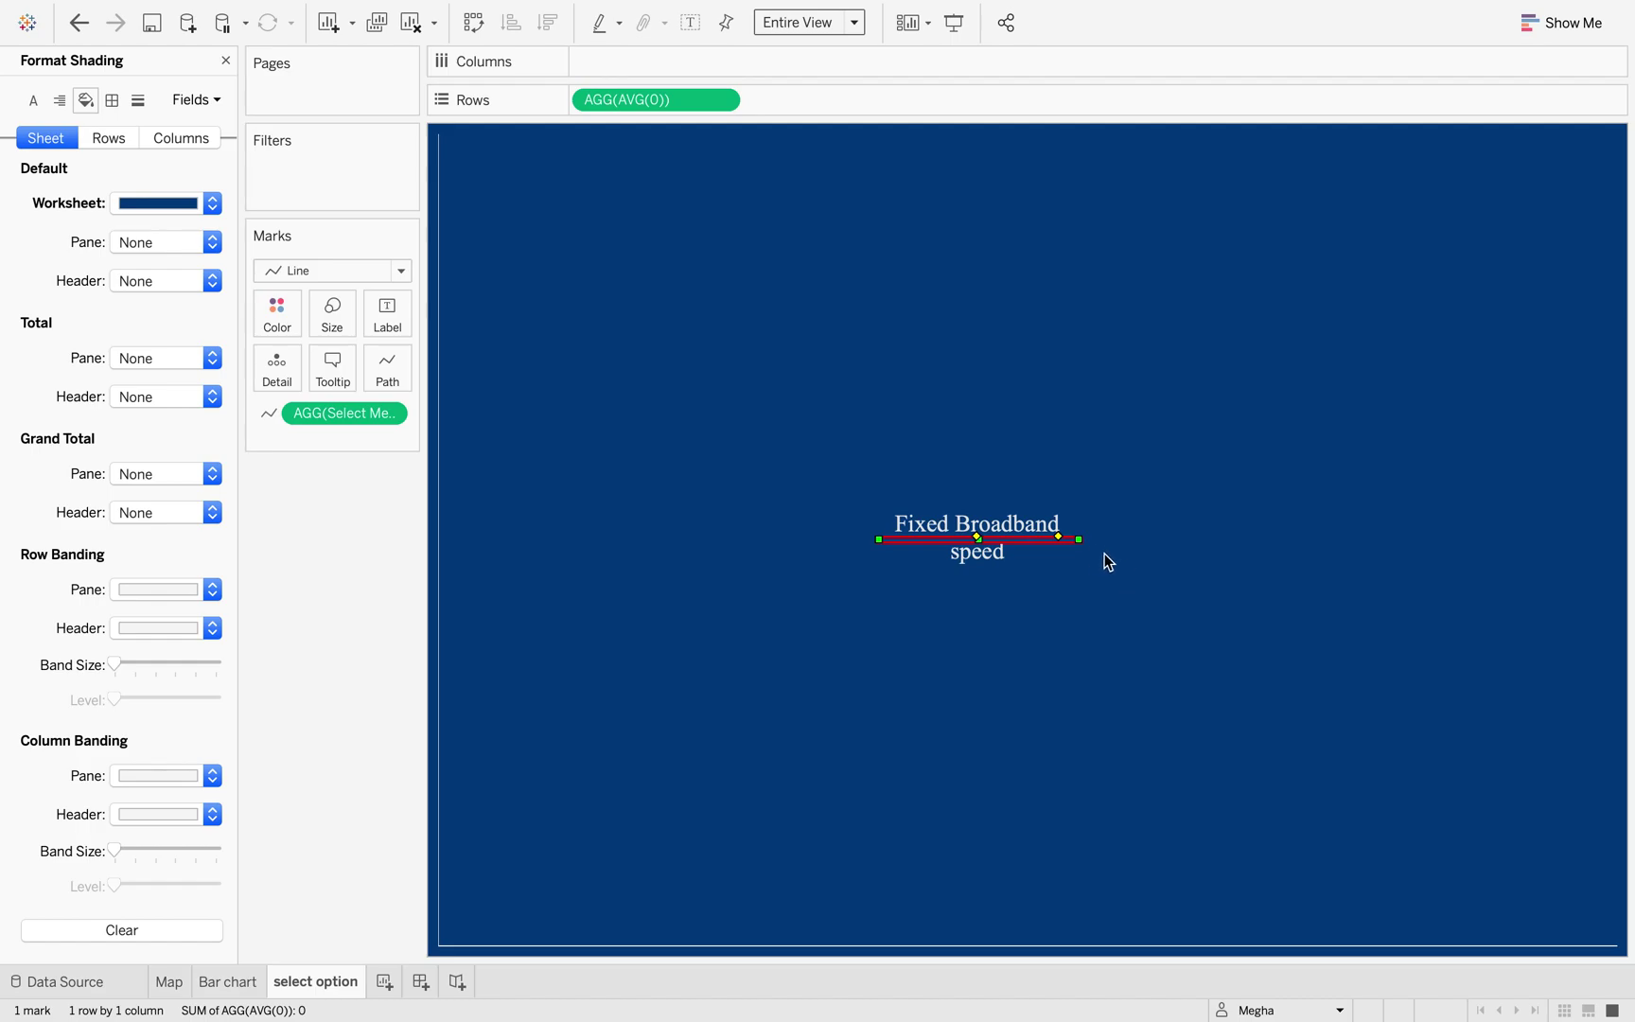
left_click_drag(1075, 537, 1142, 540)
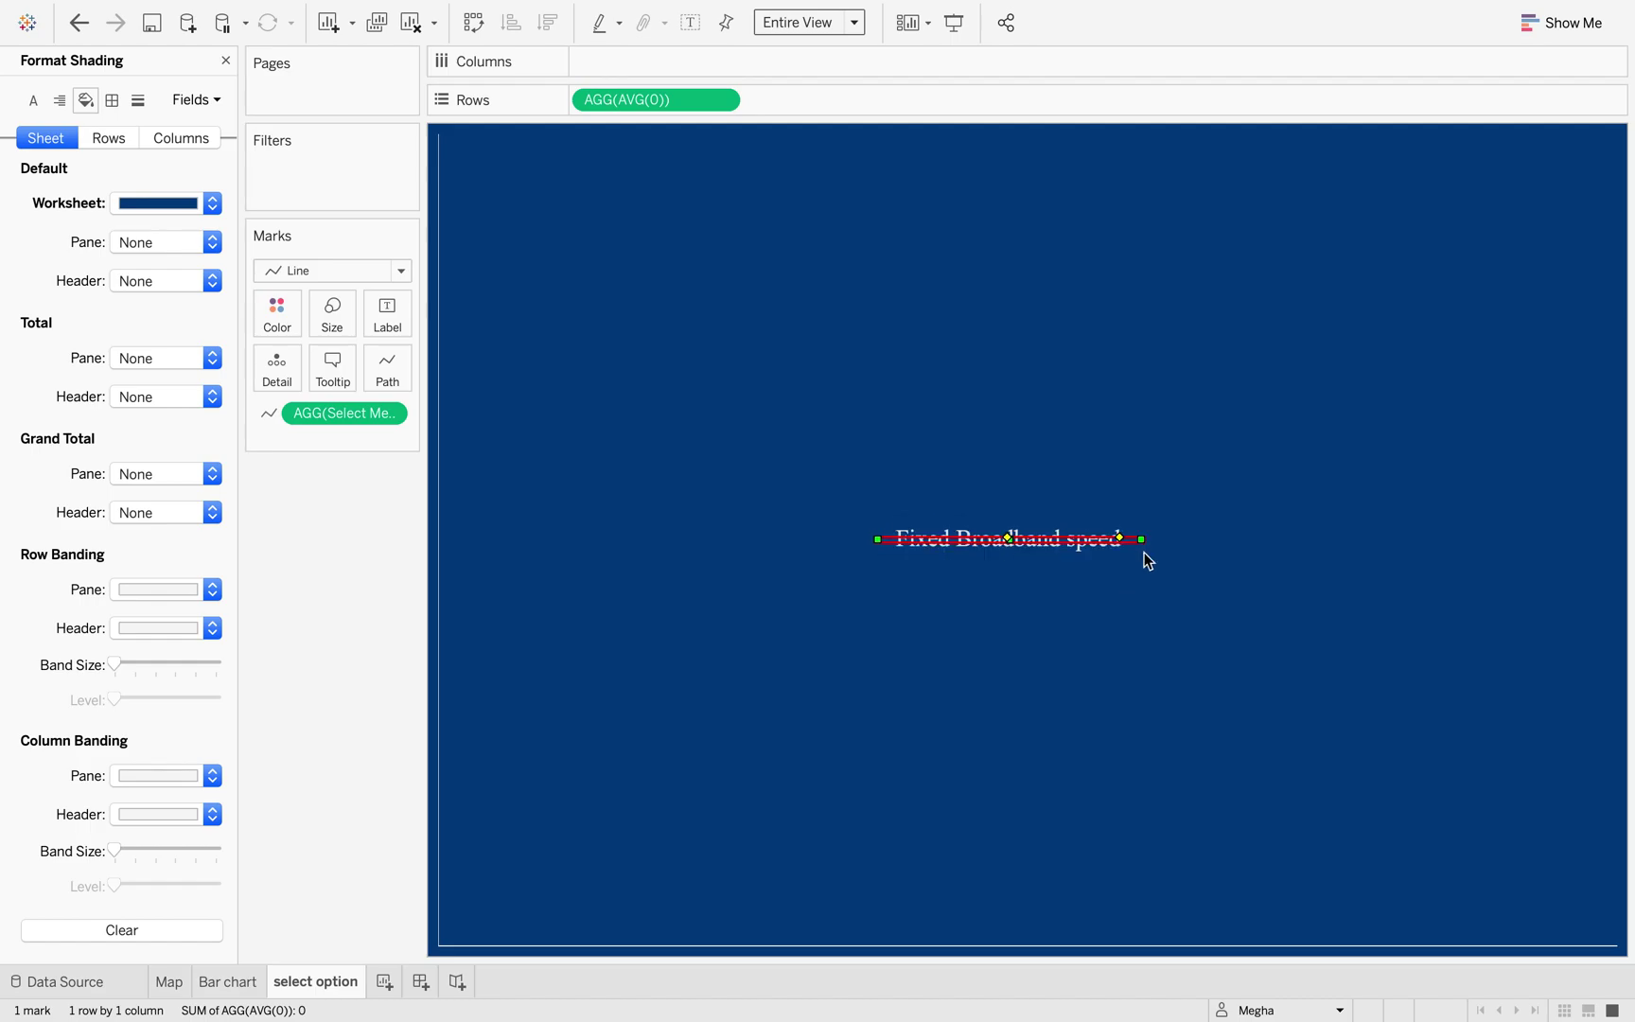
left_click(226, 61)
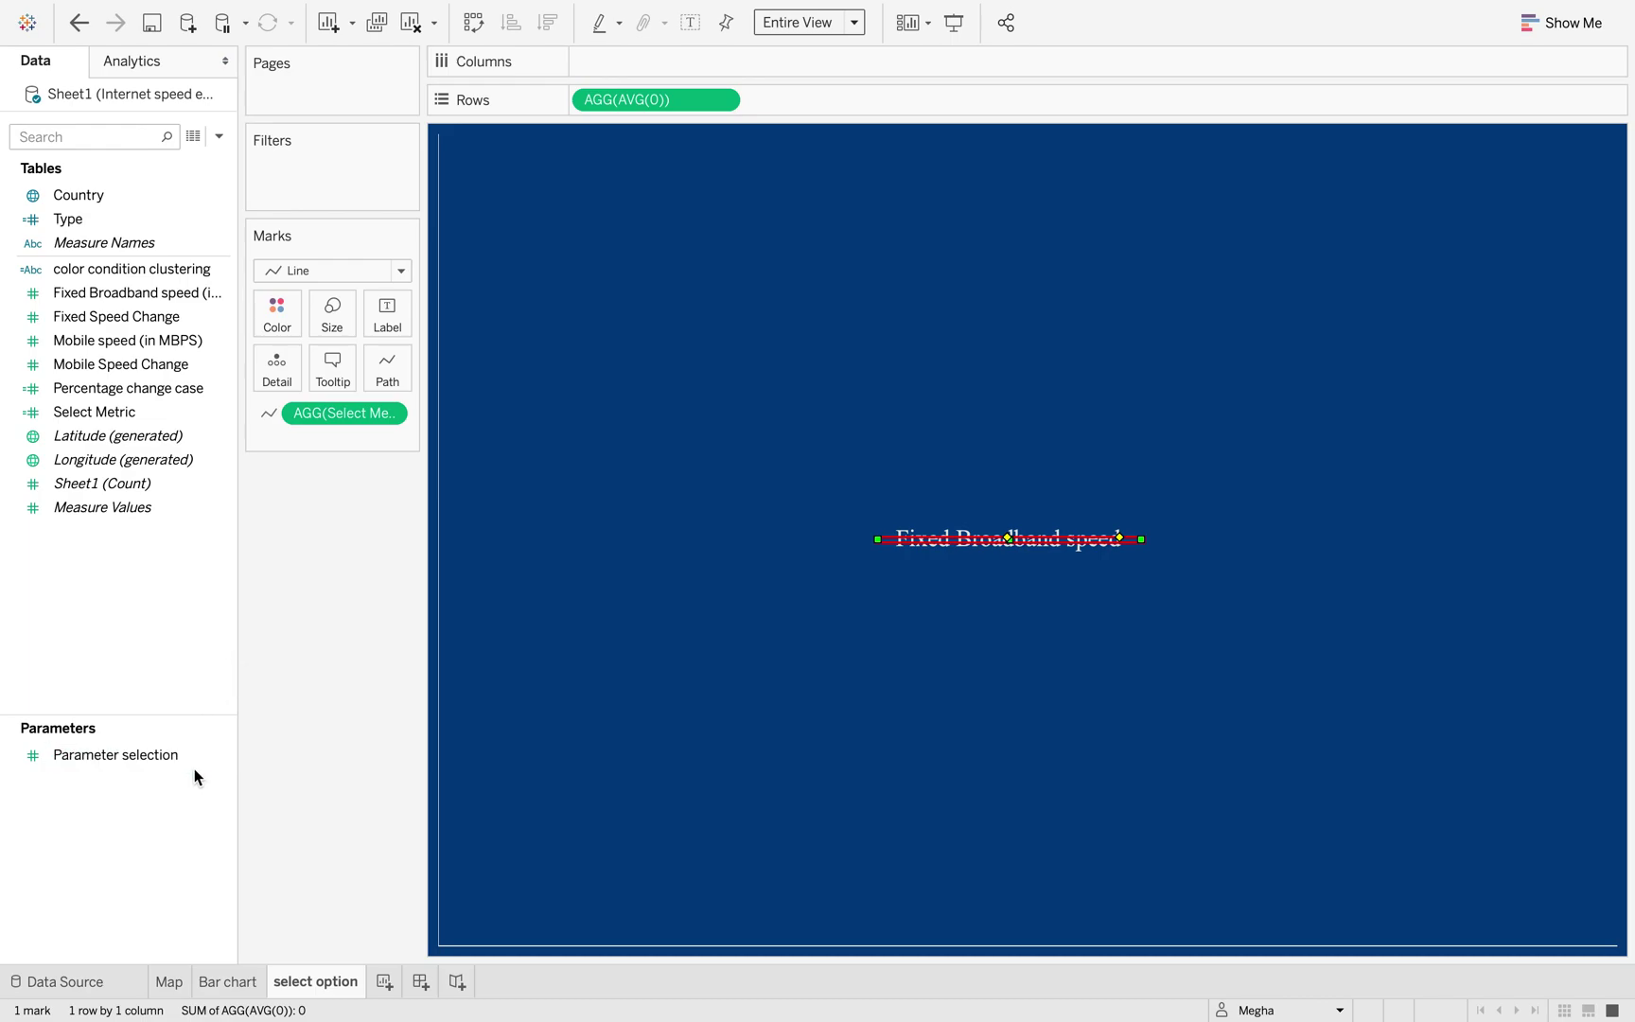
Step: Show the Parameter selection control beneath the Marks card and switch its value to Mobile speed
left_click(226, 756)
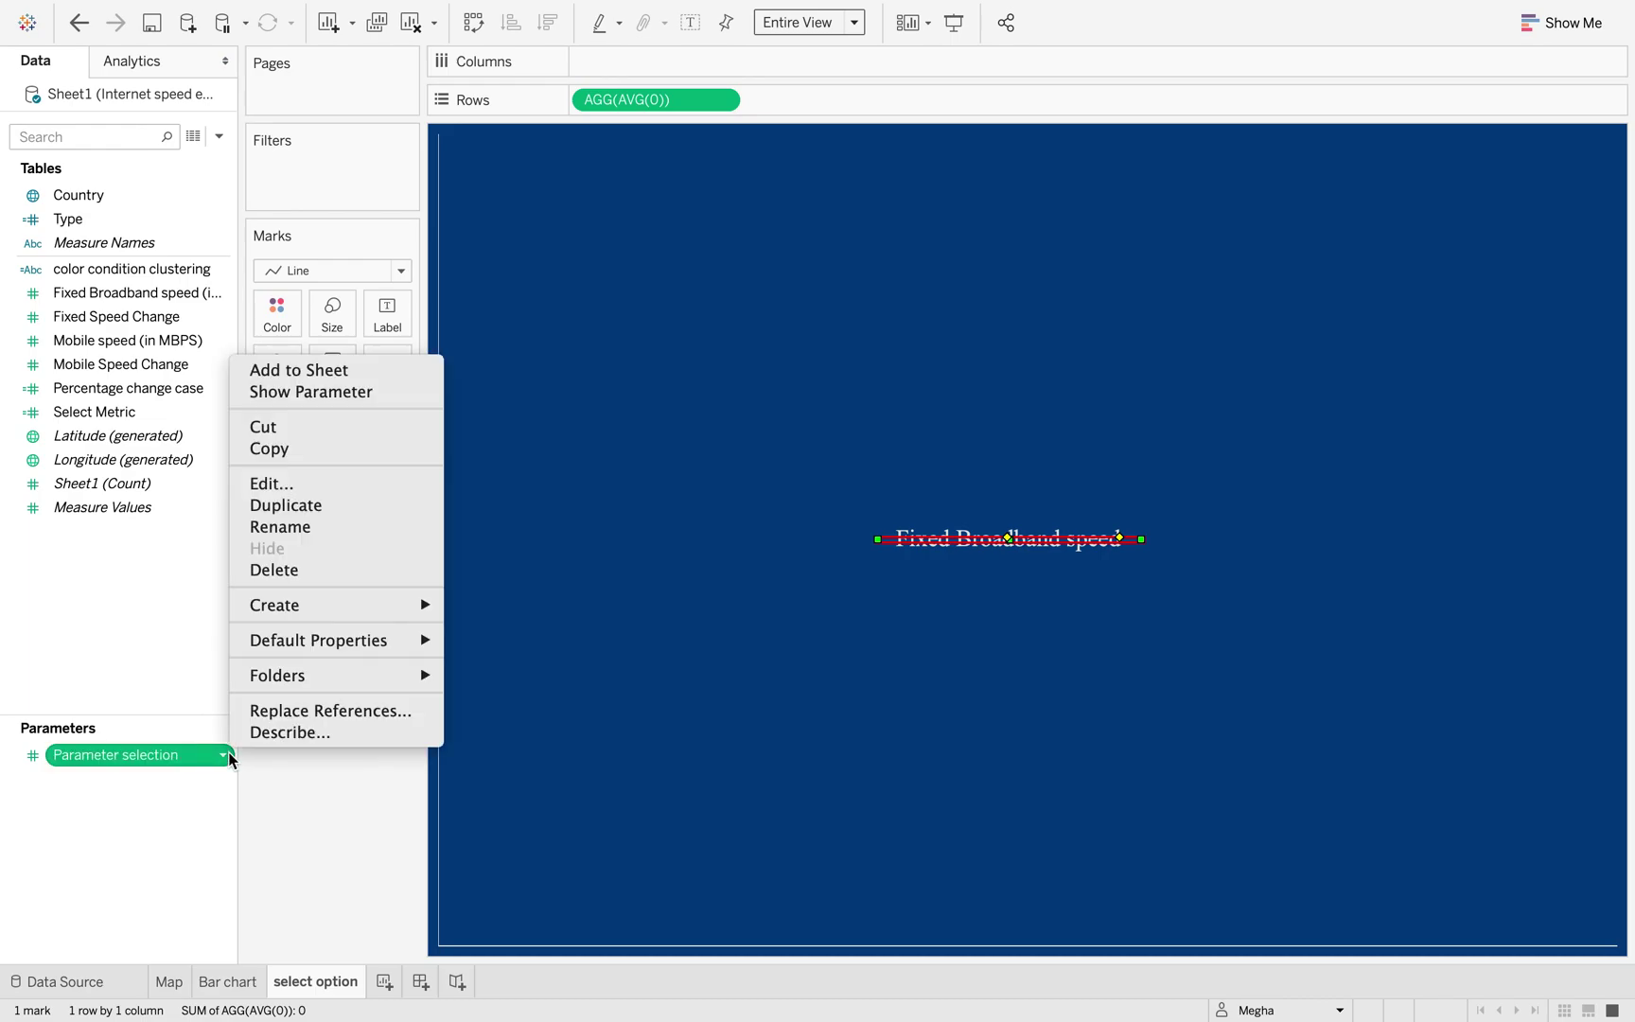
left_click(386, 392)
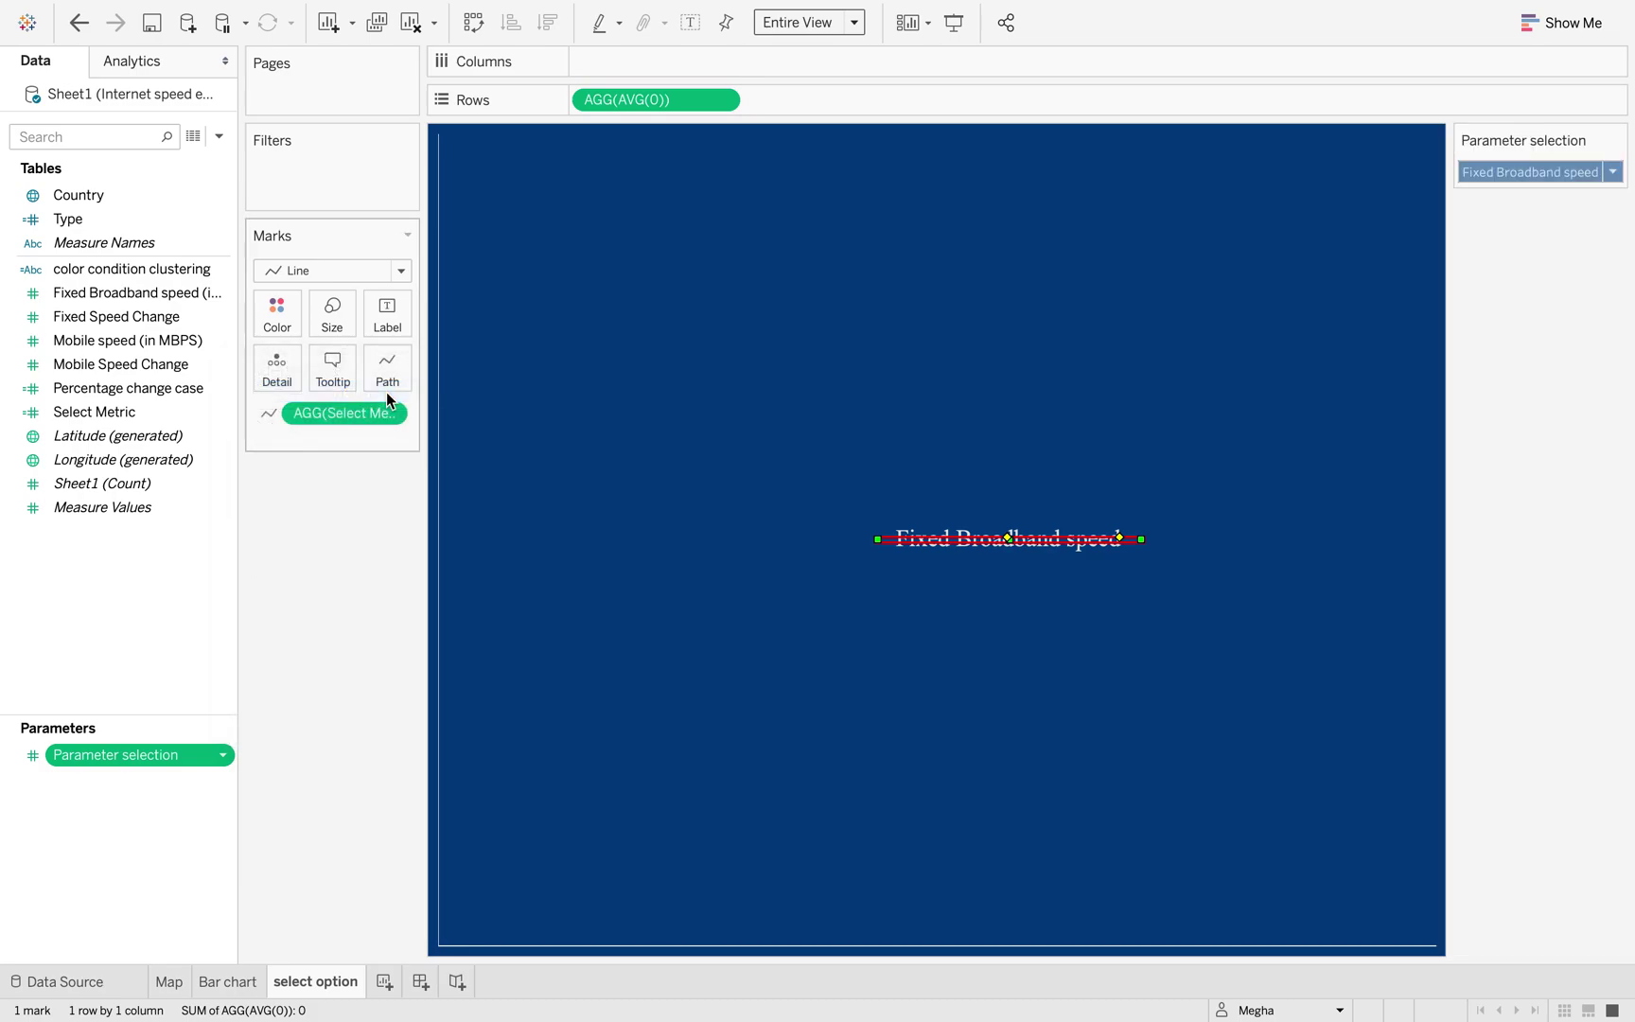
left_click_drag(1544, 140, 335, 472)
left_click(406, 509)
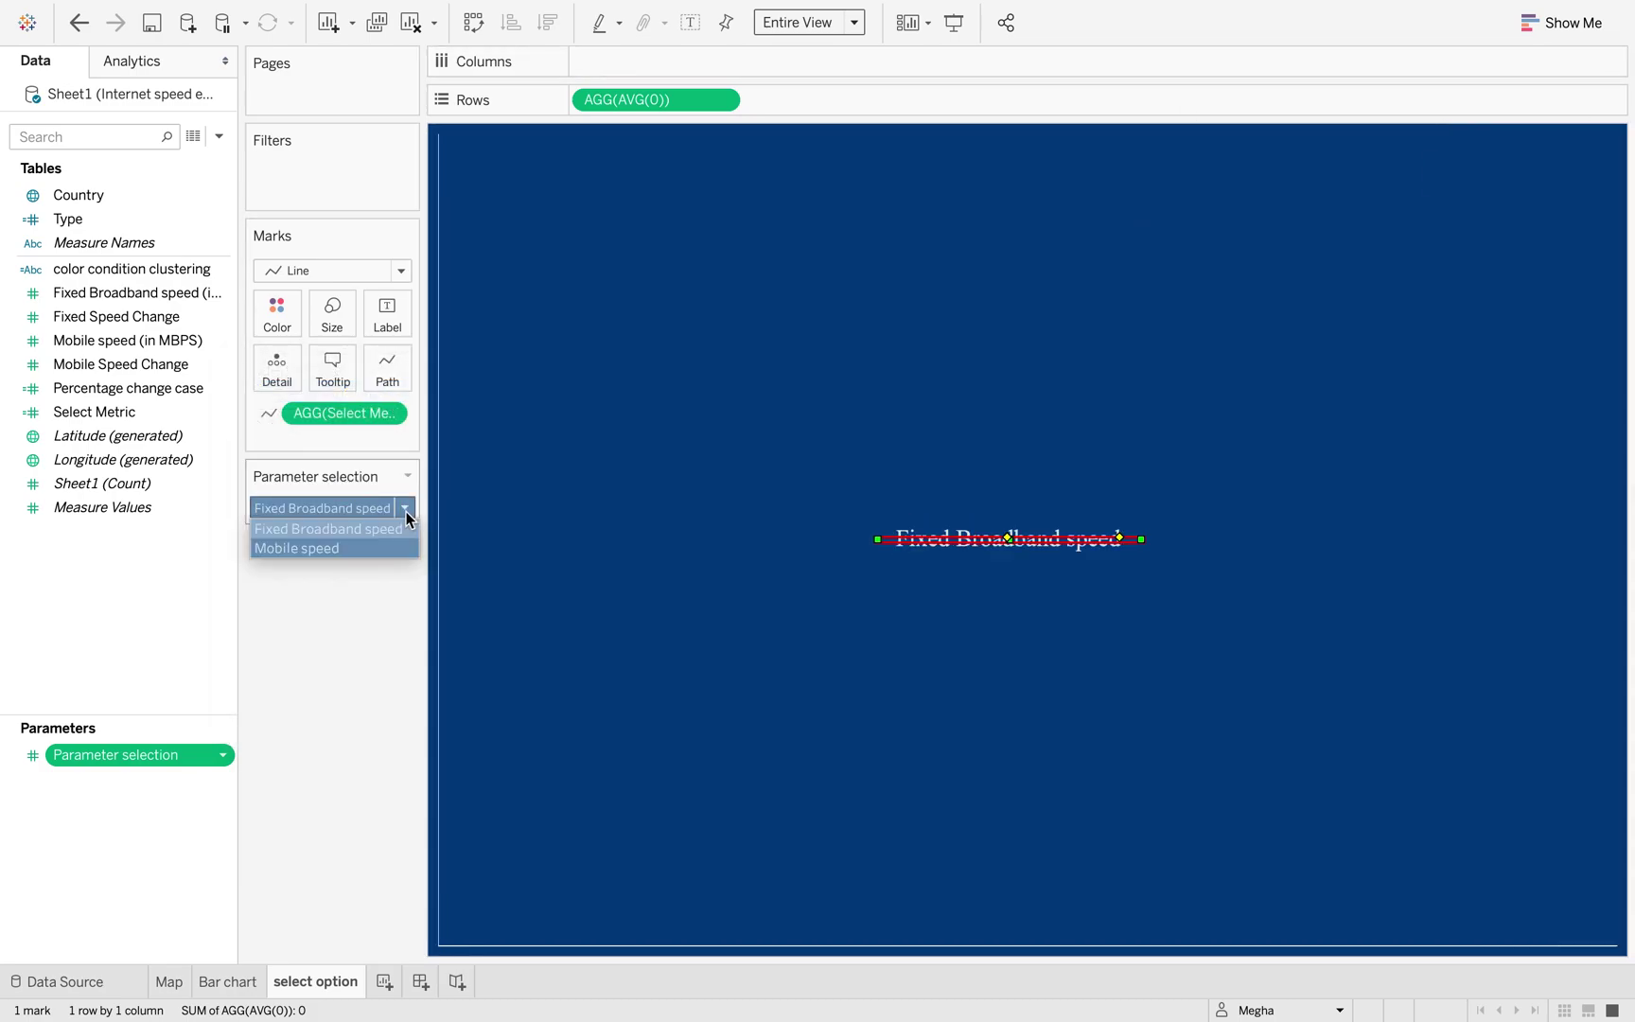
left_click(387, 549)
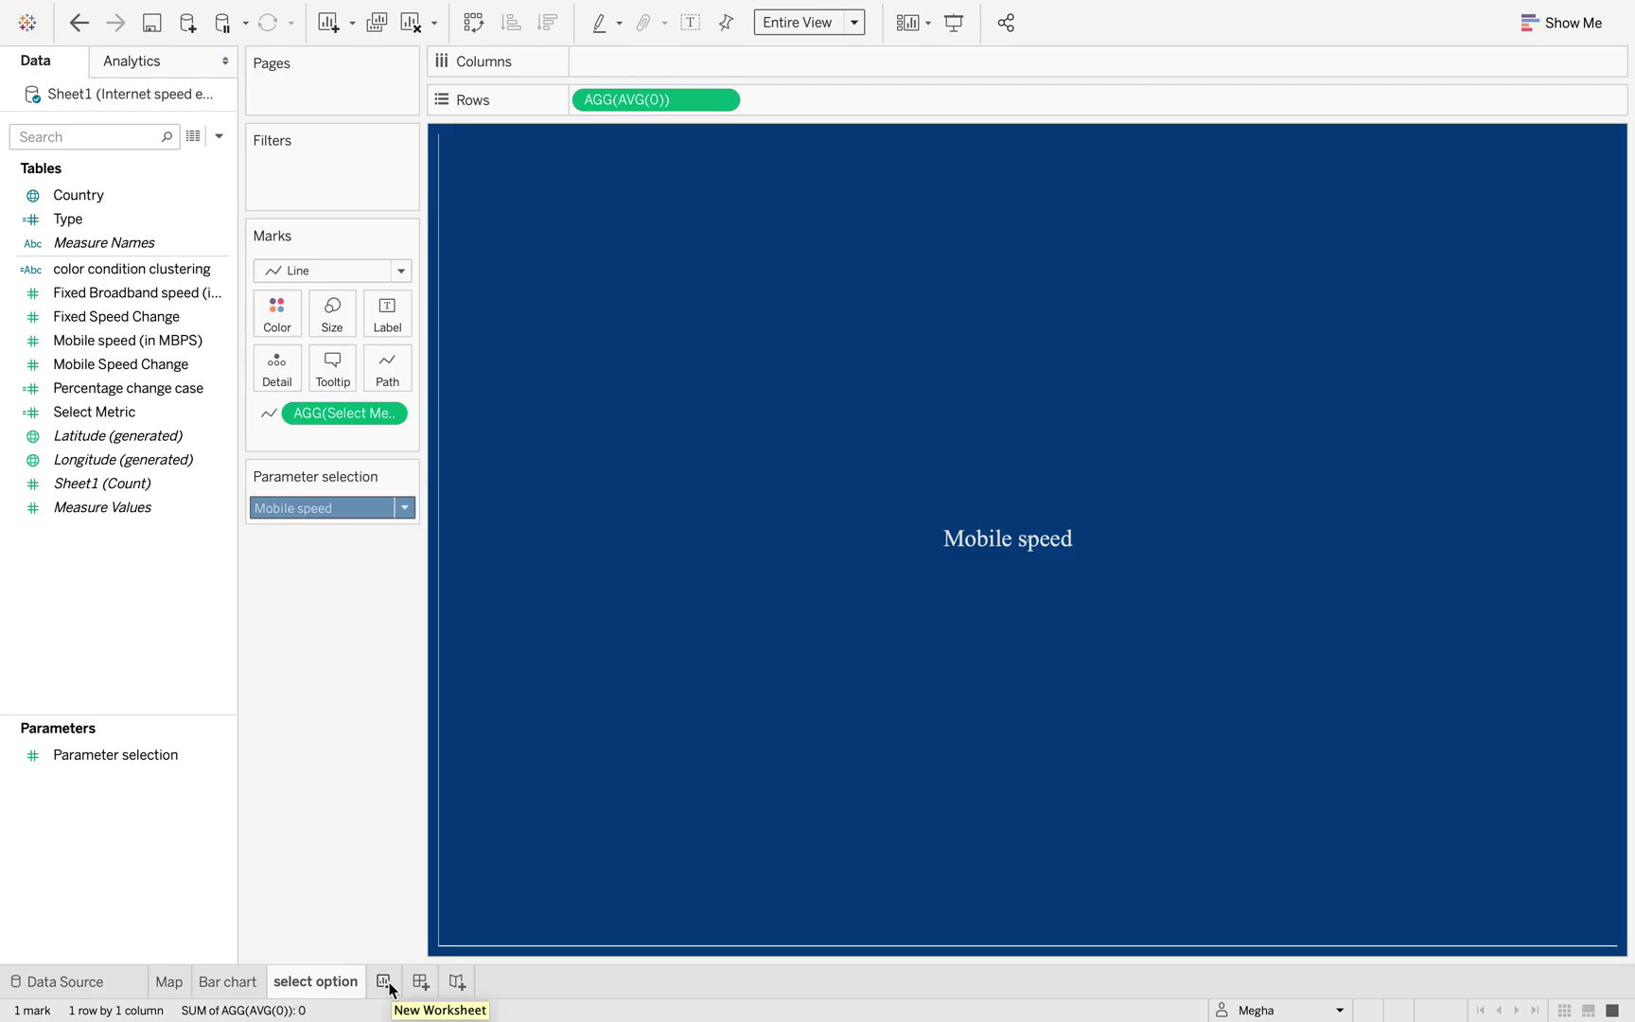
Step: Create a new dashboard and fill it with a tiled Blank object with the custom dark blue background
left_click(420, 982)
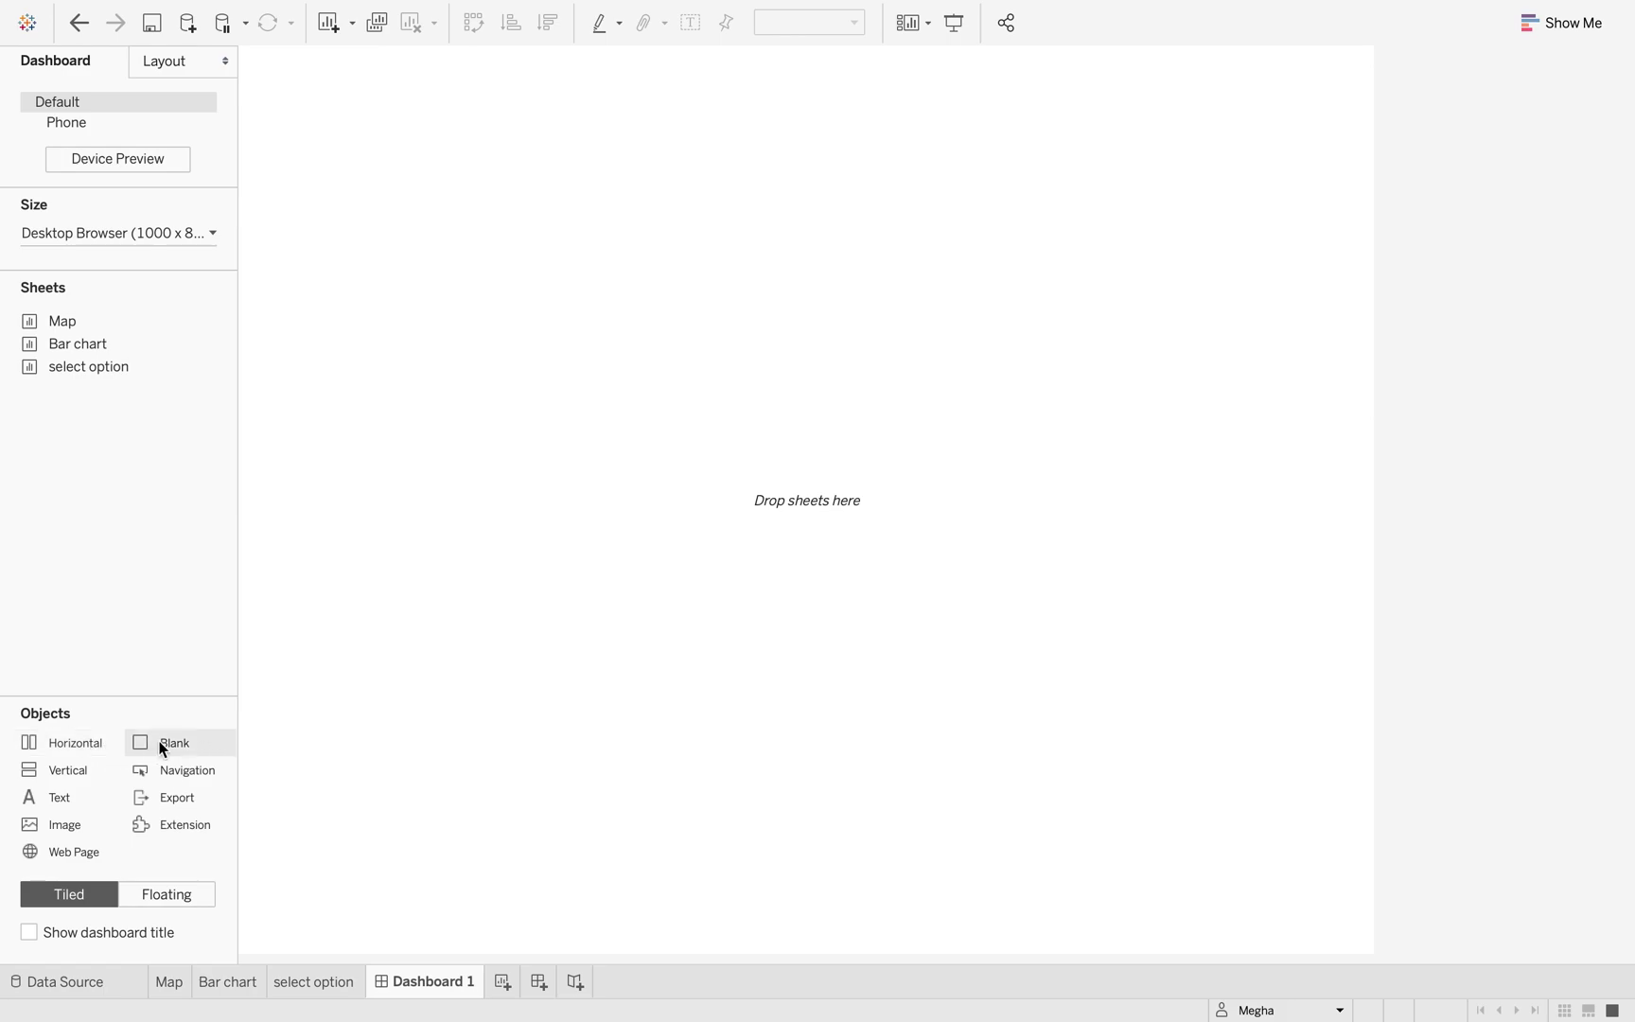
left_click_drag(165, 748, 777, 422)
left_click(178, 62)
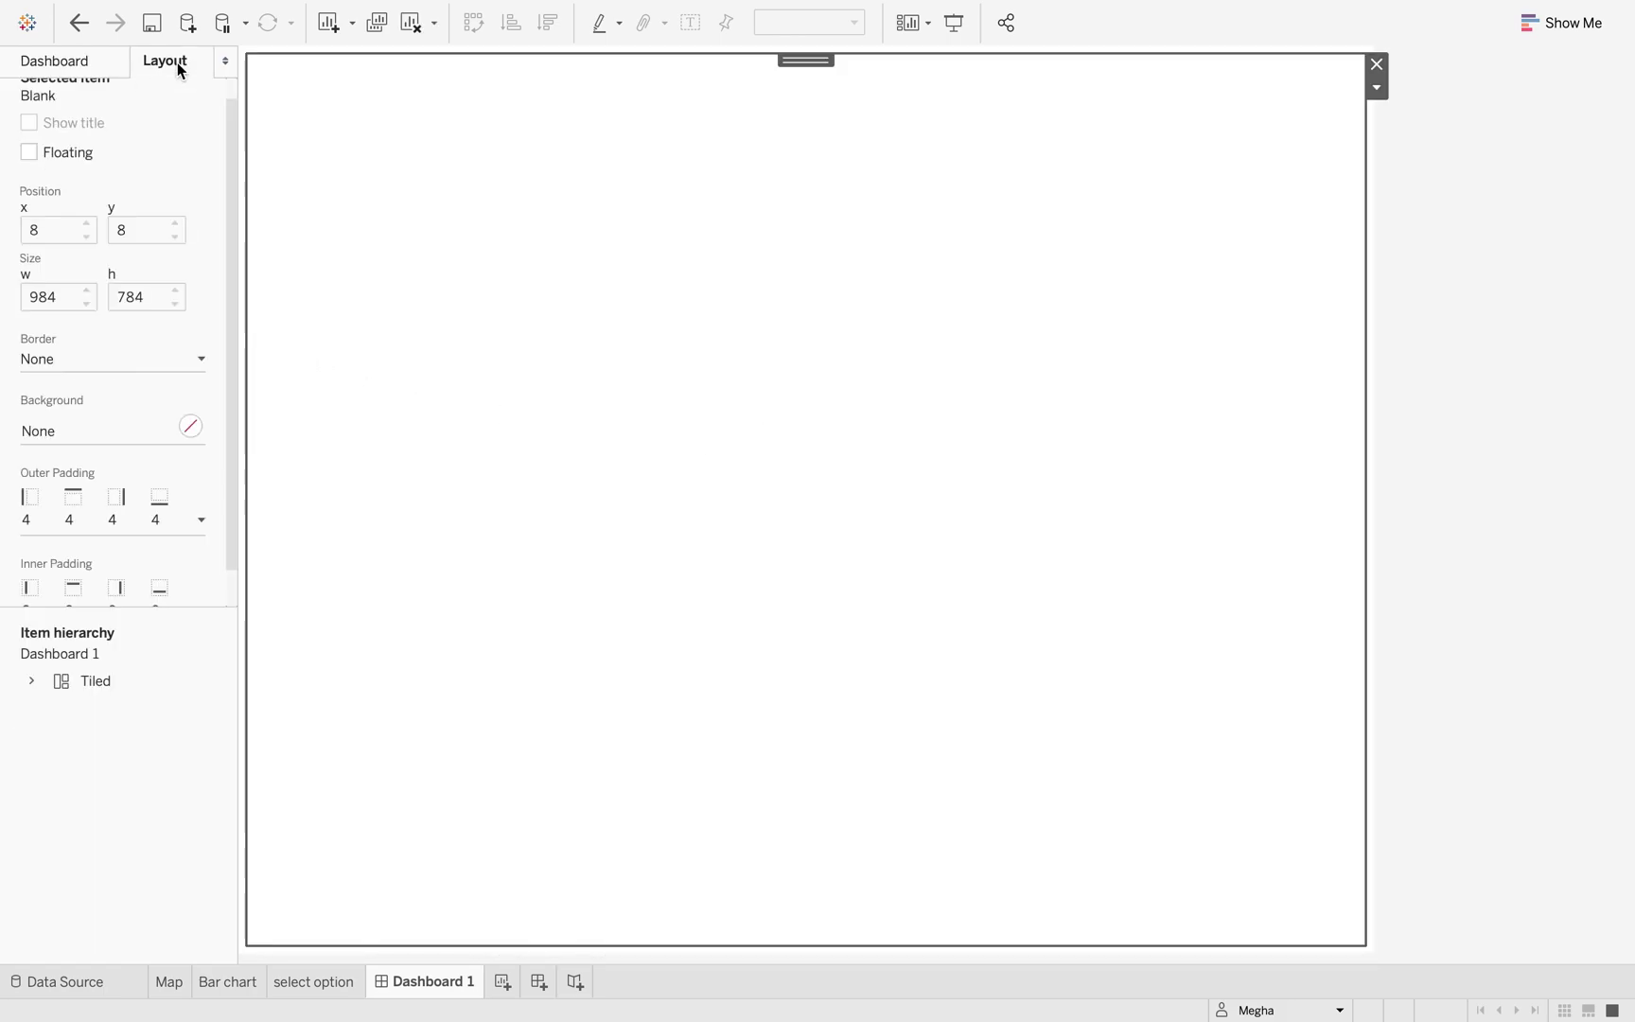
left_click(190, 425)
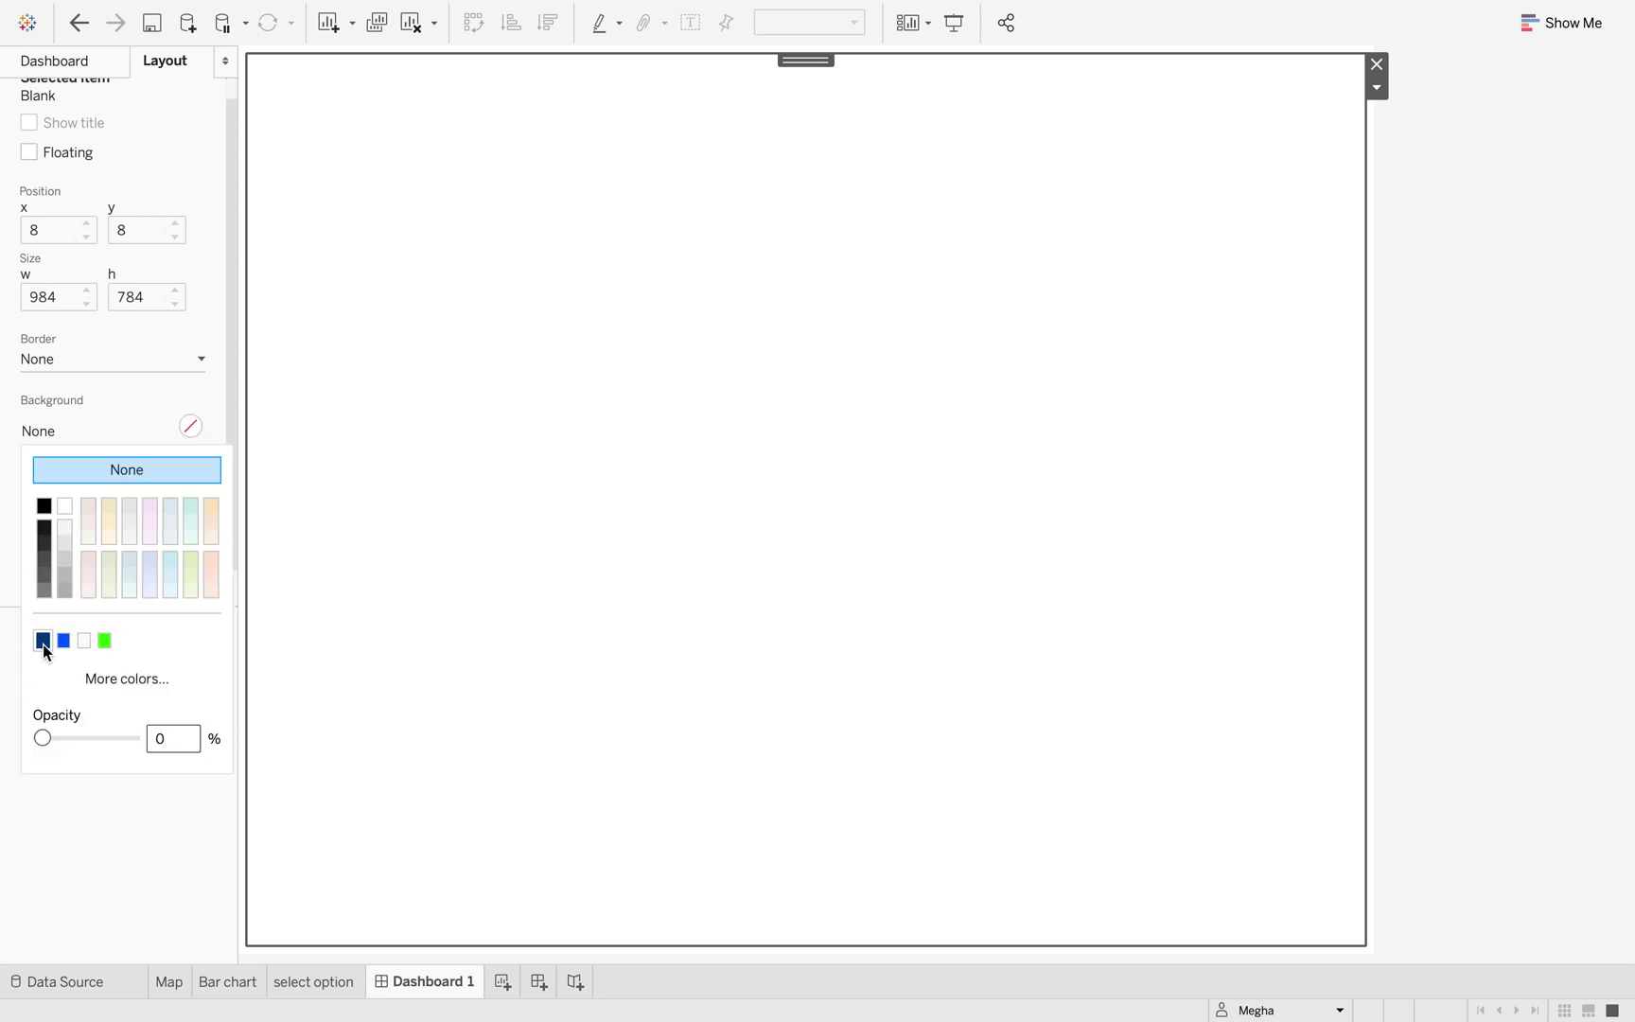
left_click(43, 640)
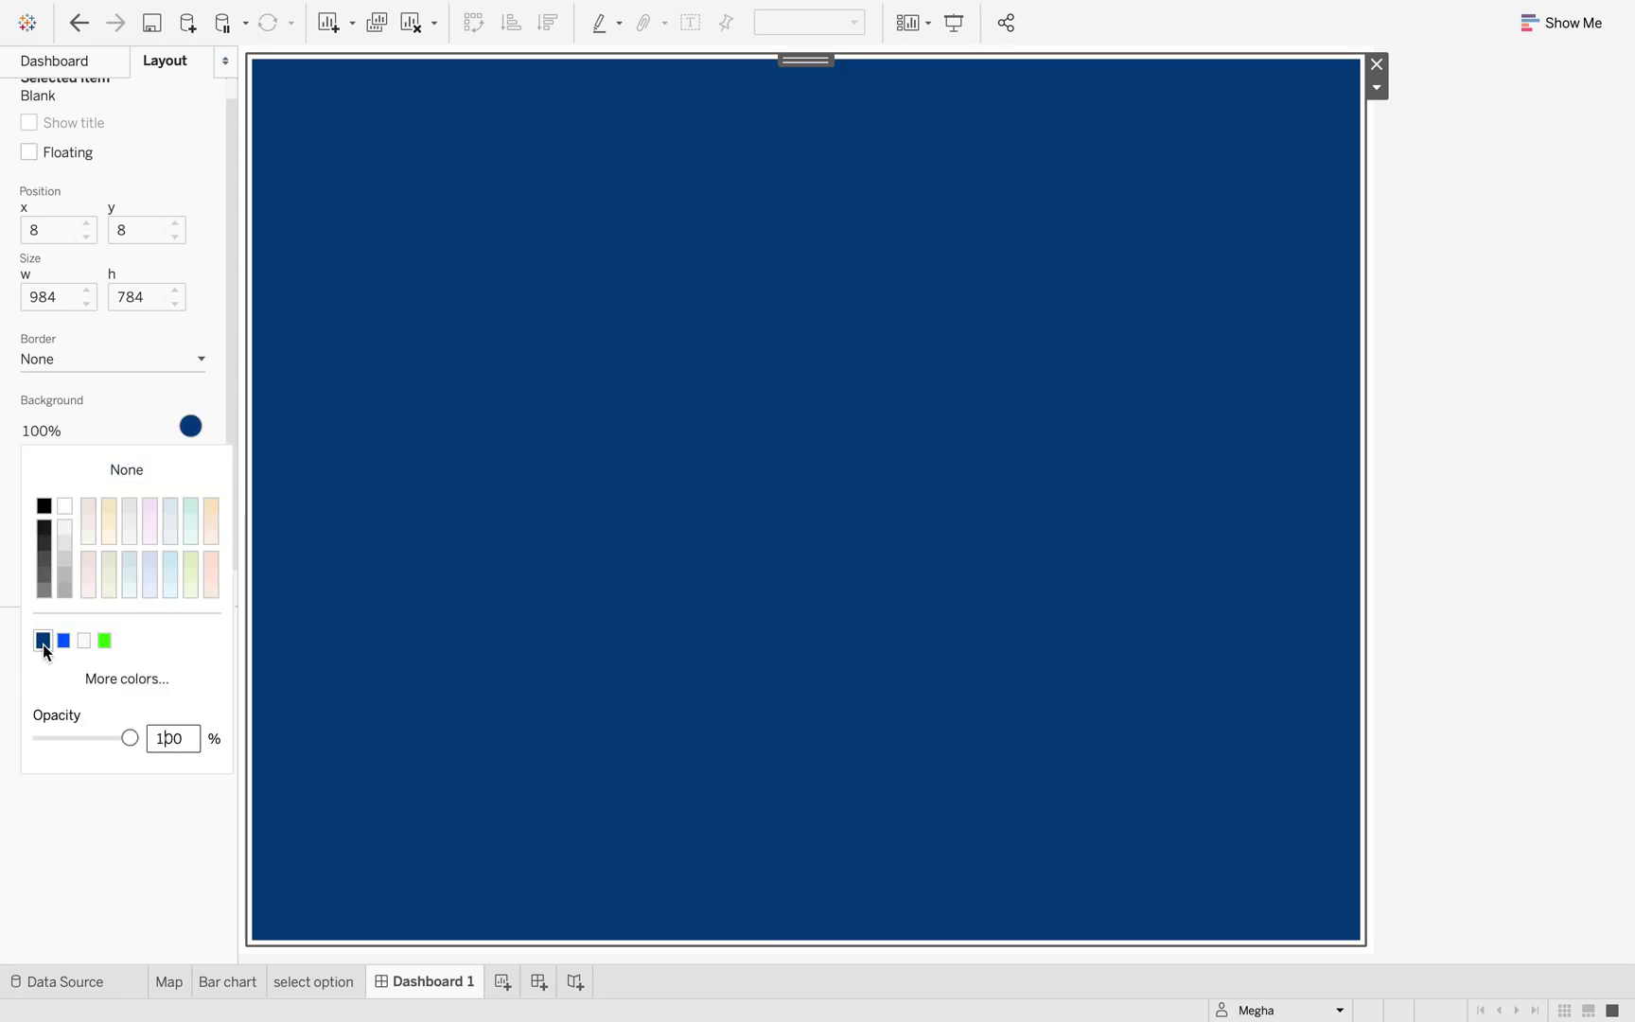
Step: Add the Map sheet across the upper half of the dashboard and place the Bar chart sheet directly beneath it
left_click(151, 863)
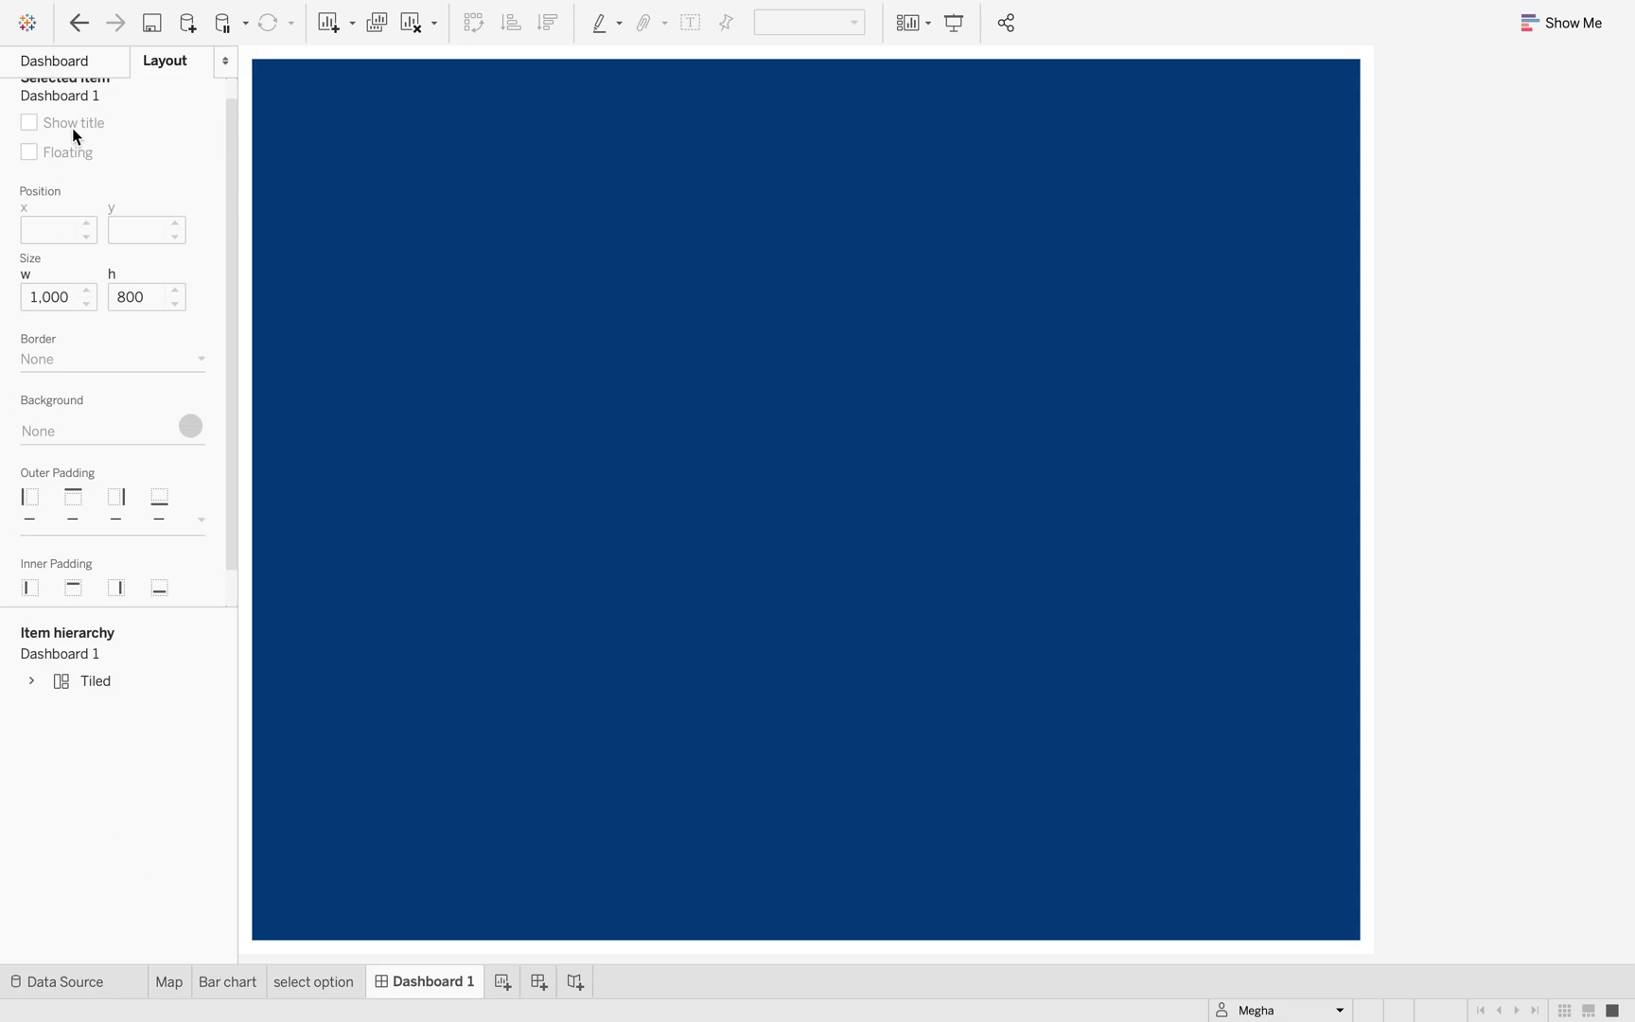
left_click(74, 60)
mouse_move(66, 322)
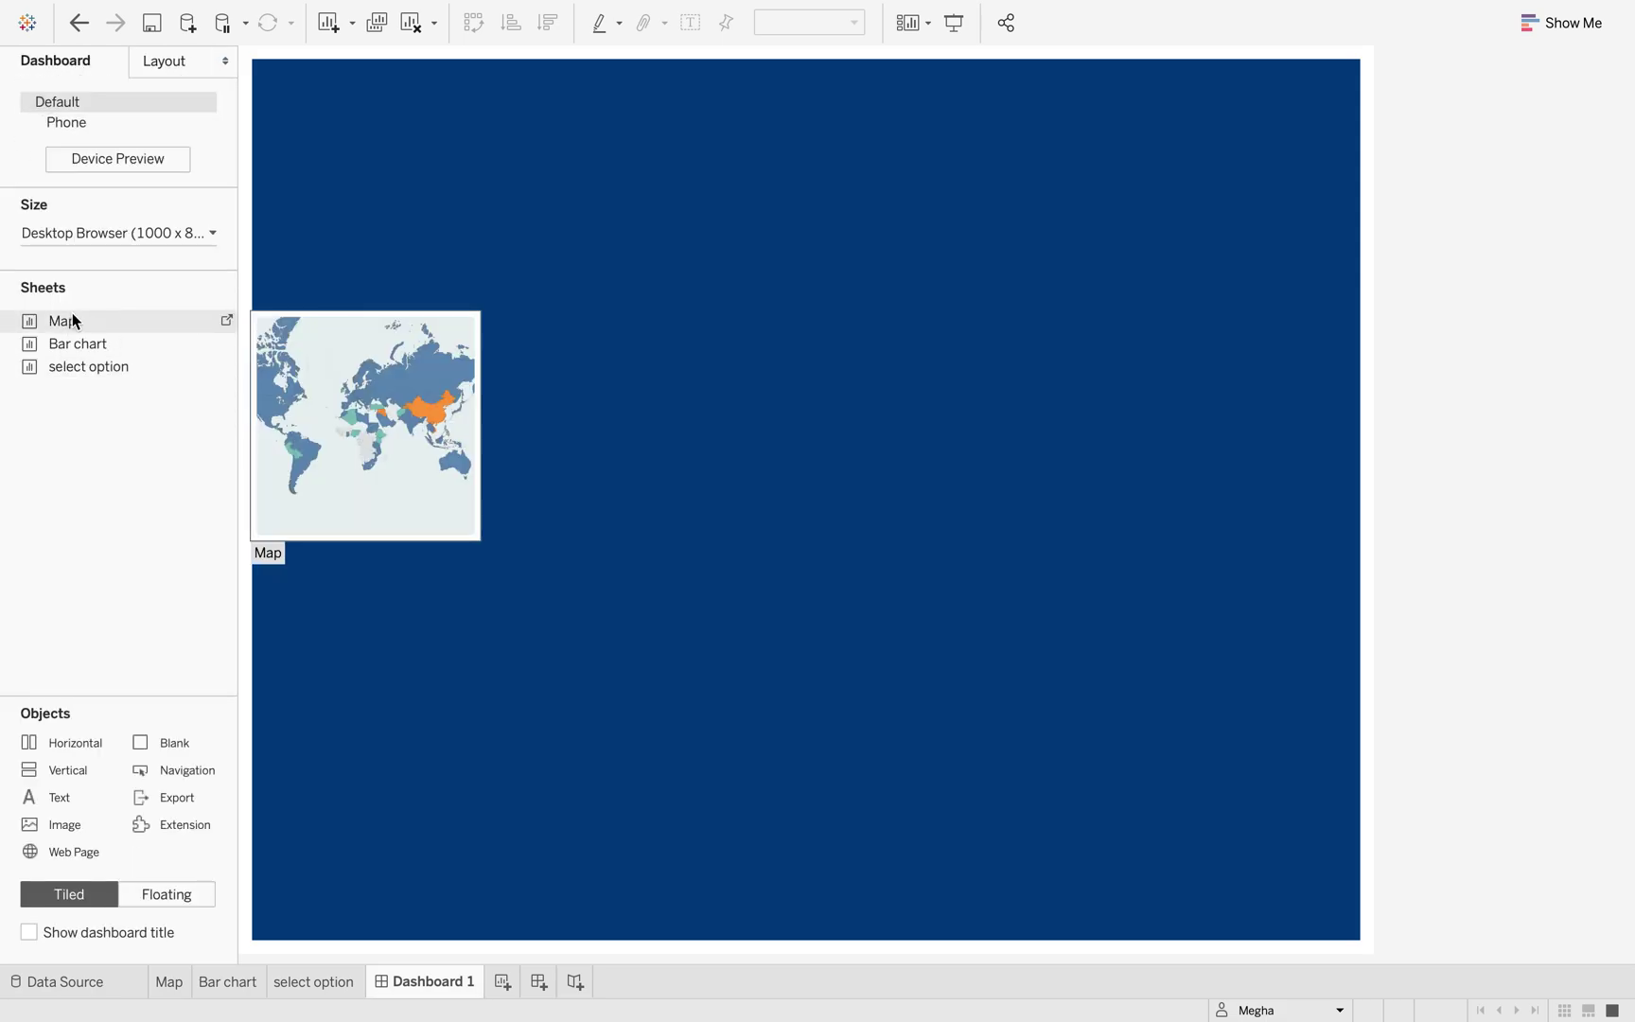
left_click_drag(75, 322, 765, 386)
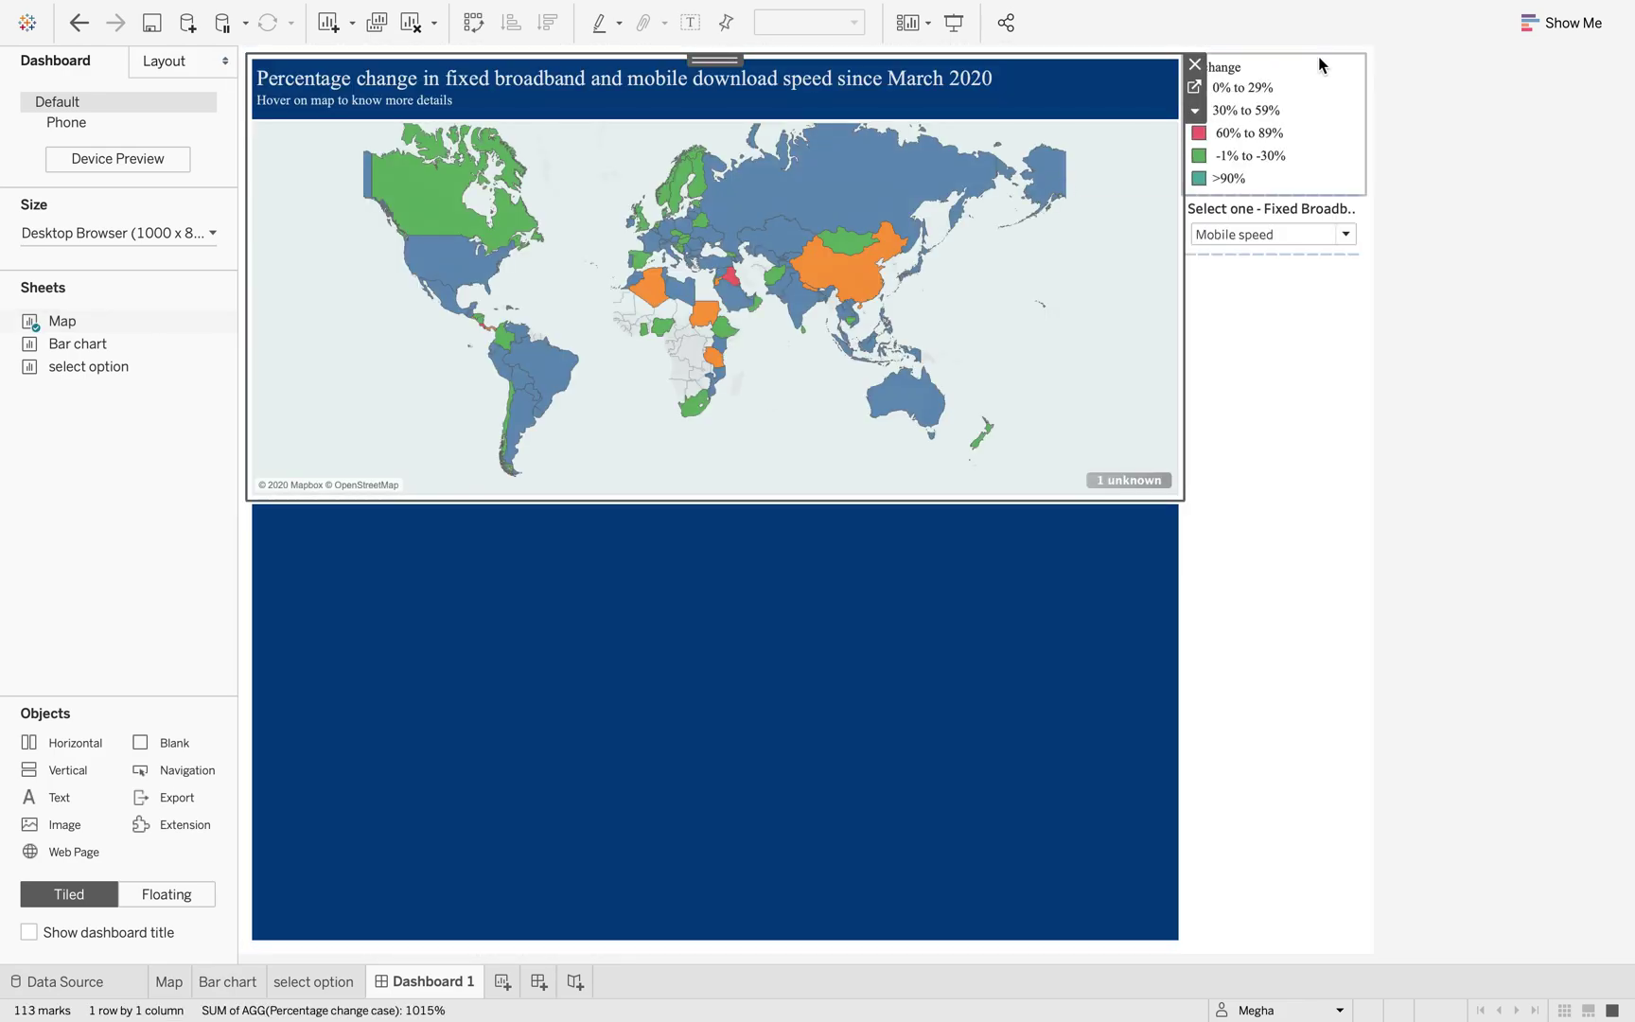
mouse_move(110, 344)
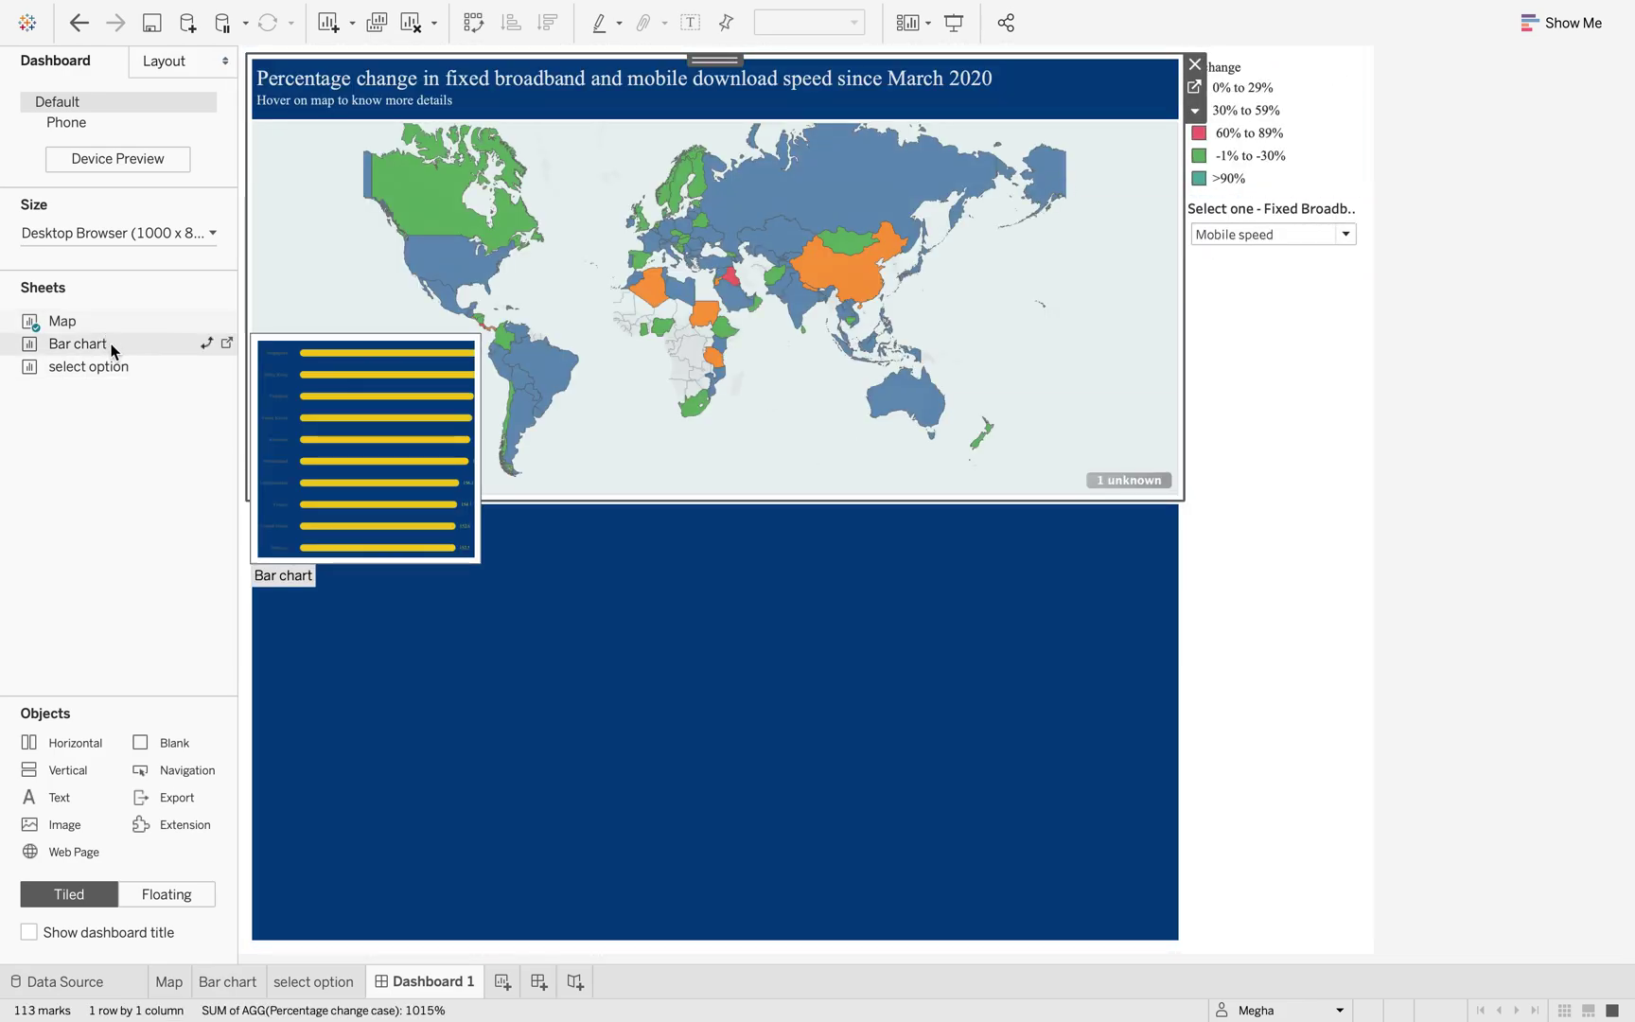
left_click_drag(111, 343, 562, 592)
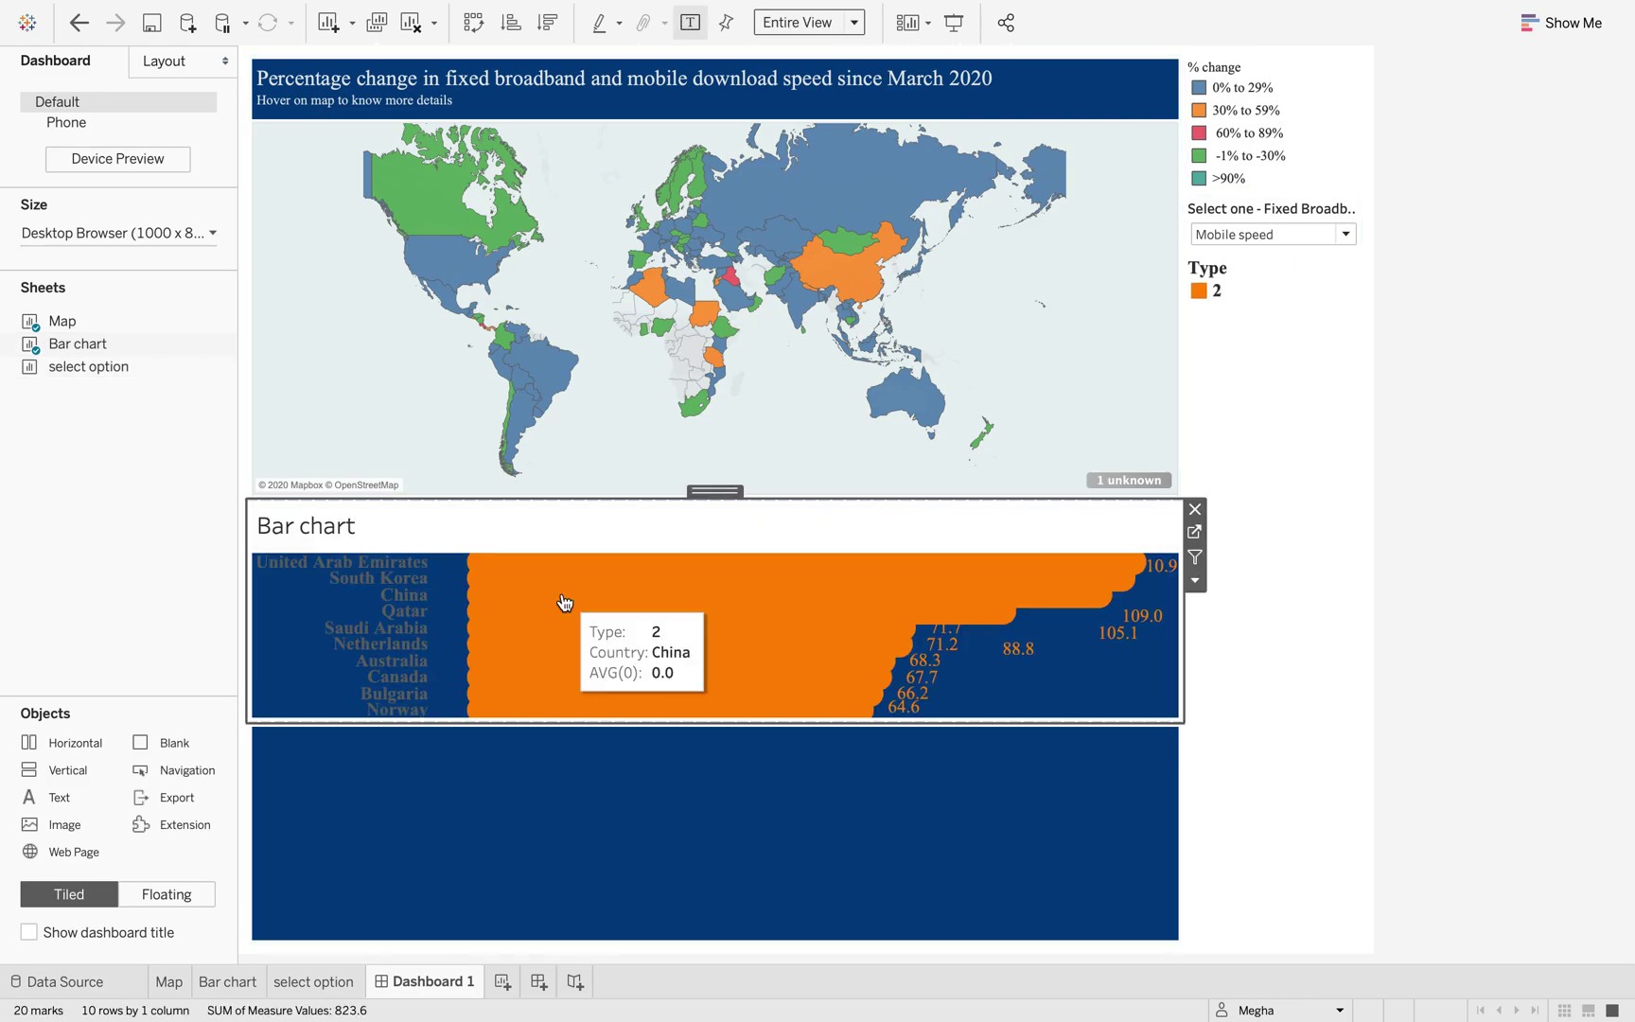
Step: Set the dashboard's fixed height to 1800 px
left_click(213, 233)
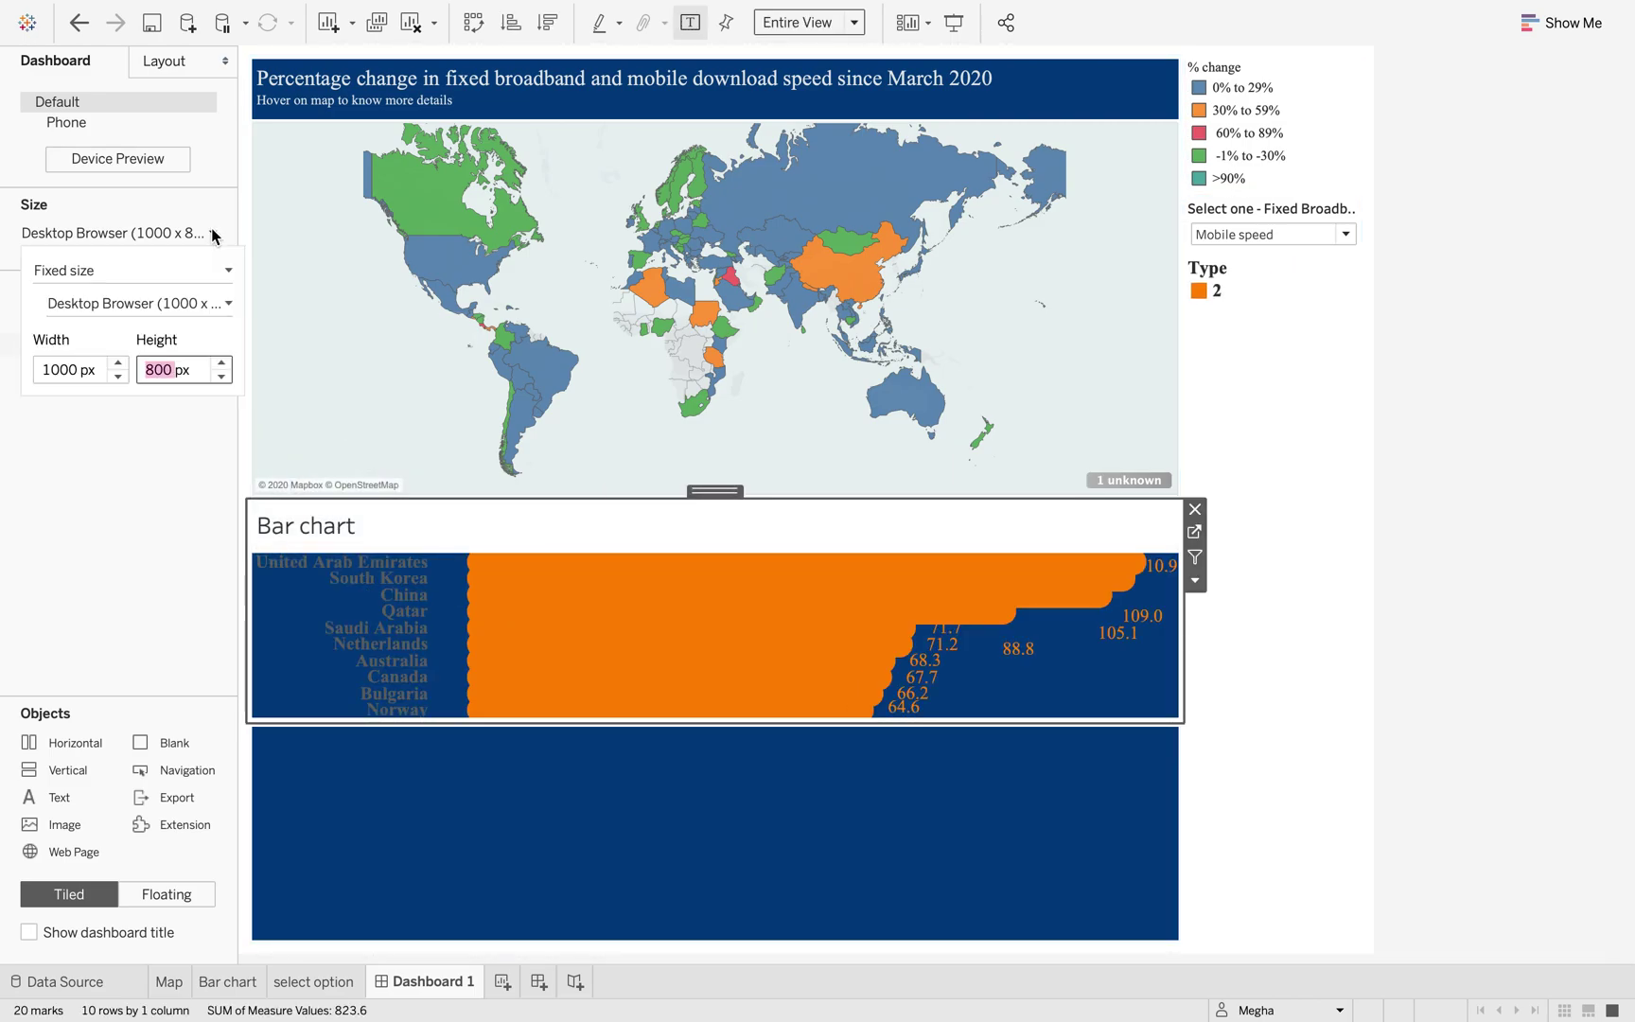
left_click(222, 363)
left_click(222, 363)
left_click(222, 363)
left_click(221, 363)
left_click(221, 363)
left_click(221, 364)
left_click(221, 363)
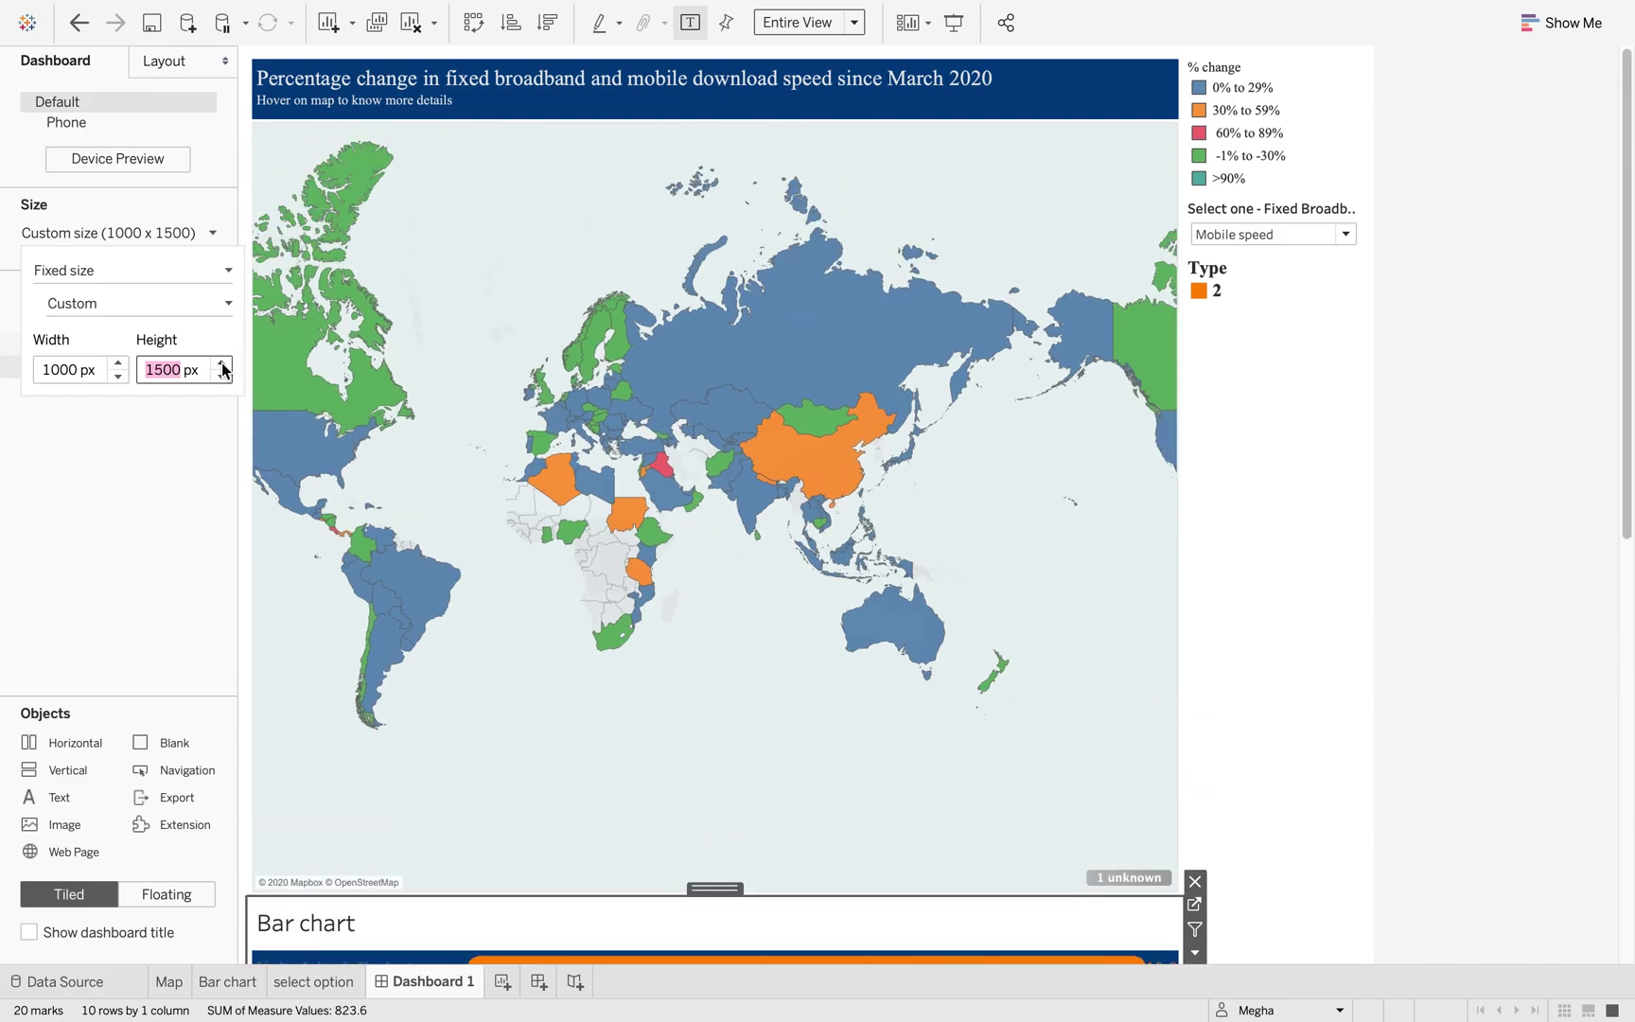
left_click(222, 363)
left_click(221, 363)
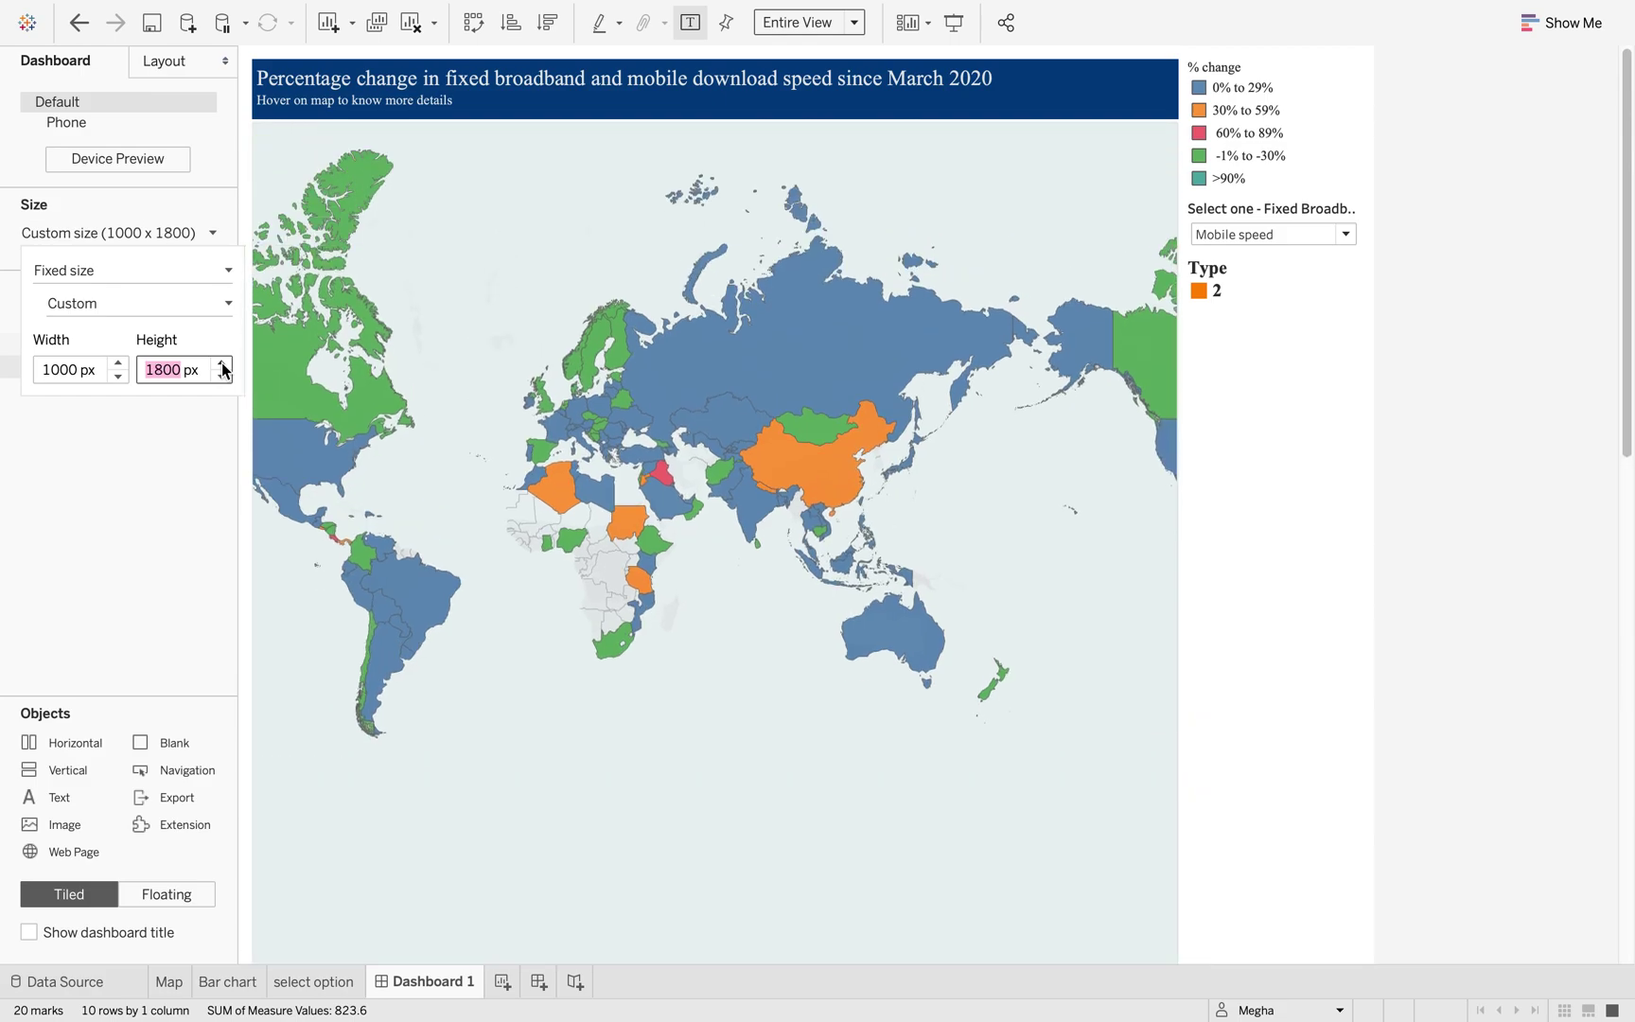
left_click(221, 363)
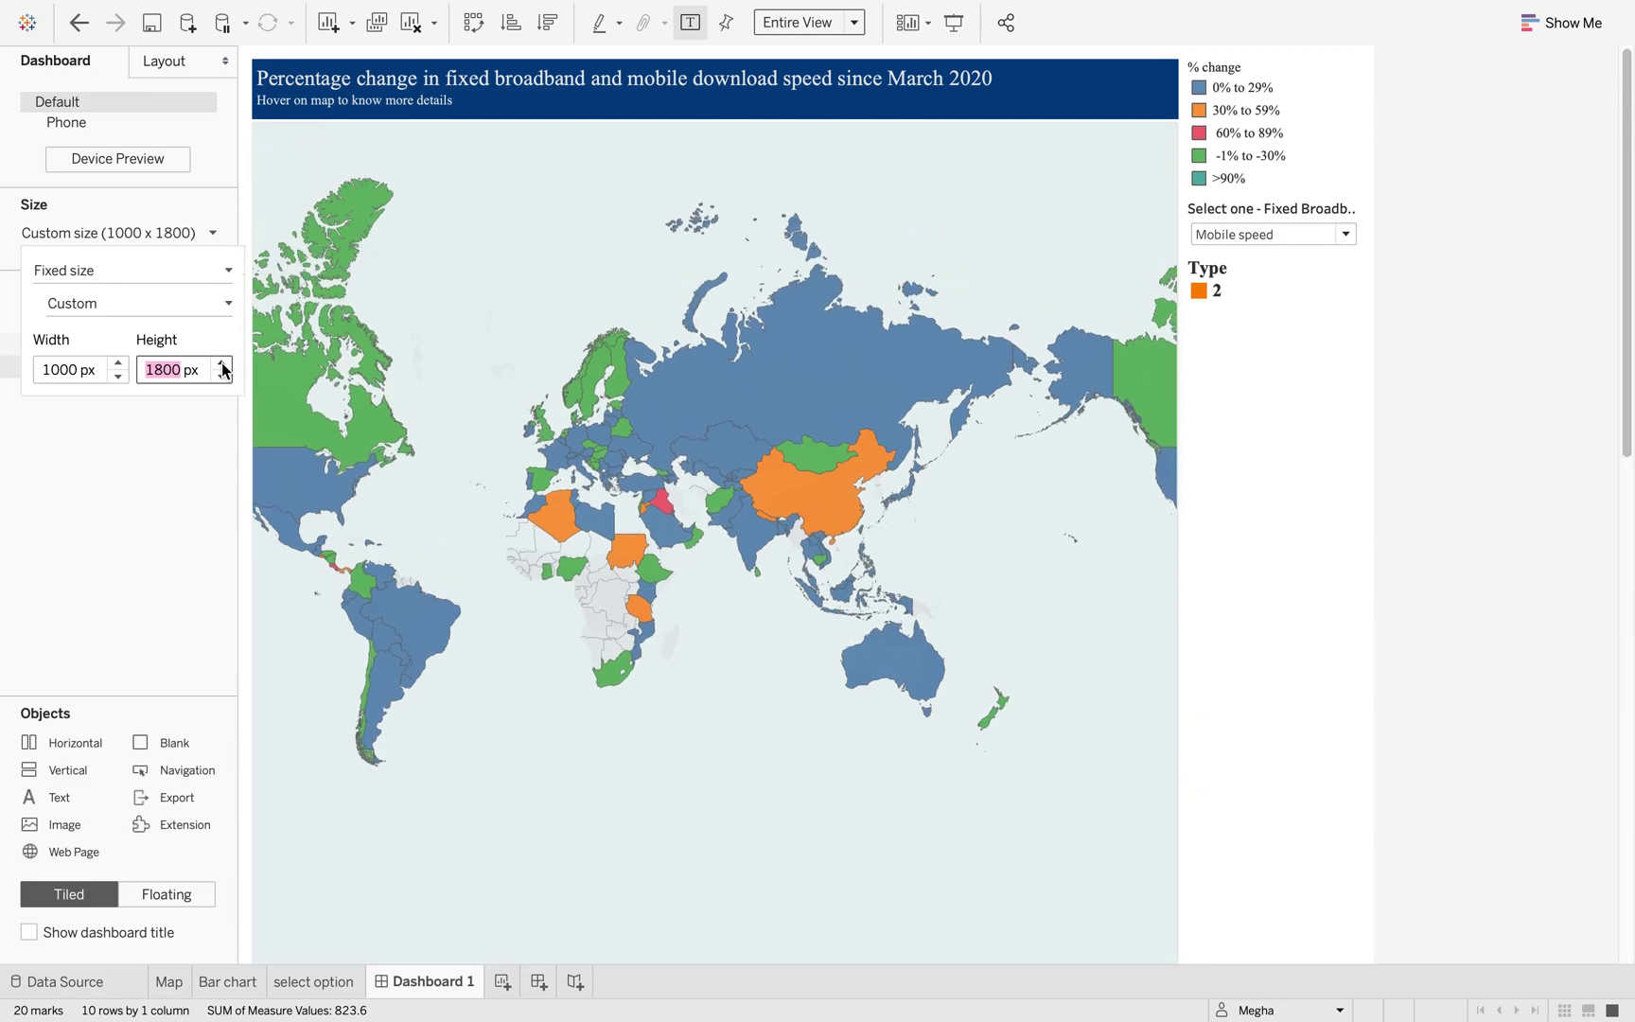
left_click(191, 449)
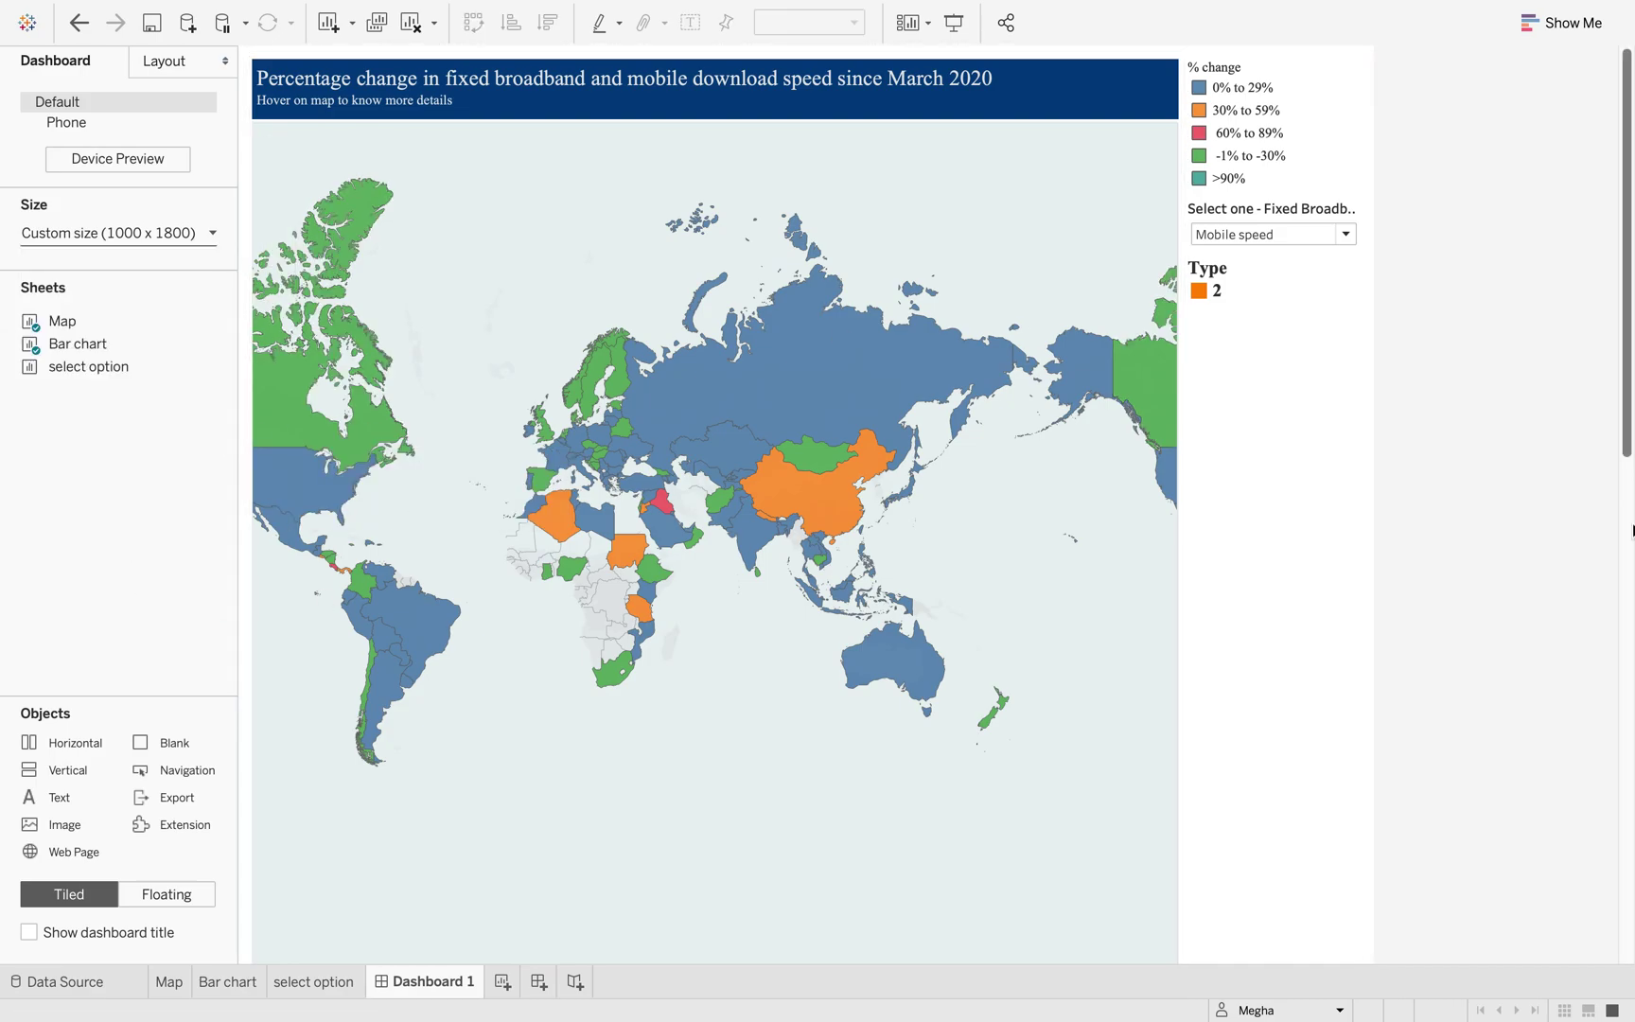
Step: Enlarge the Bar chart tile down over most of the blank area, and extend the Map tile downward
scroll(1401, 363, "down", 15)
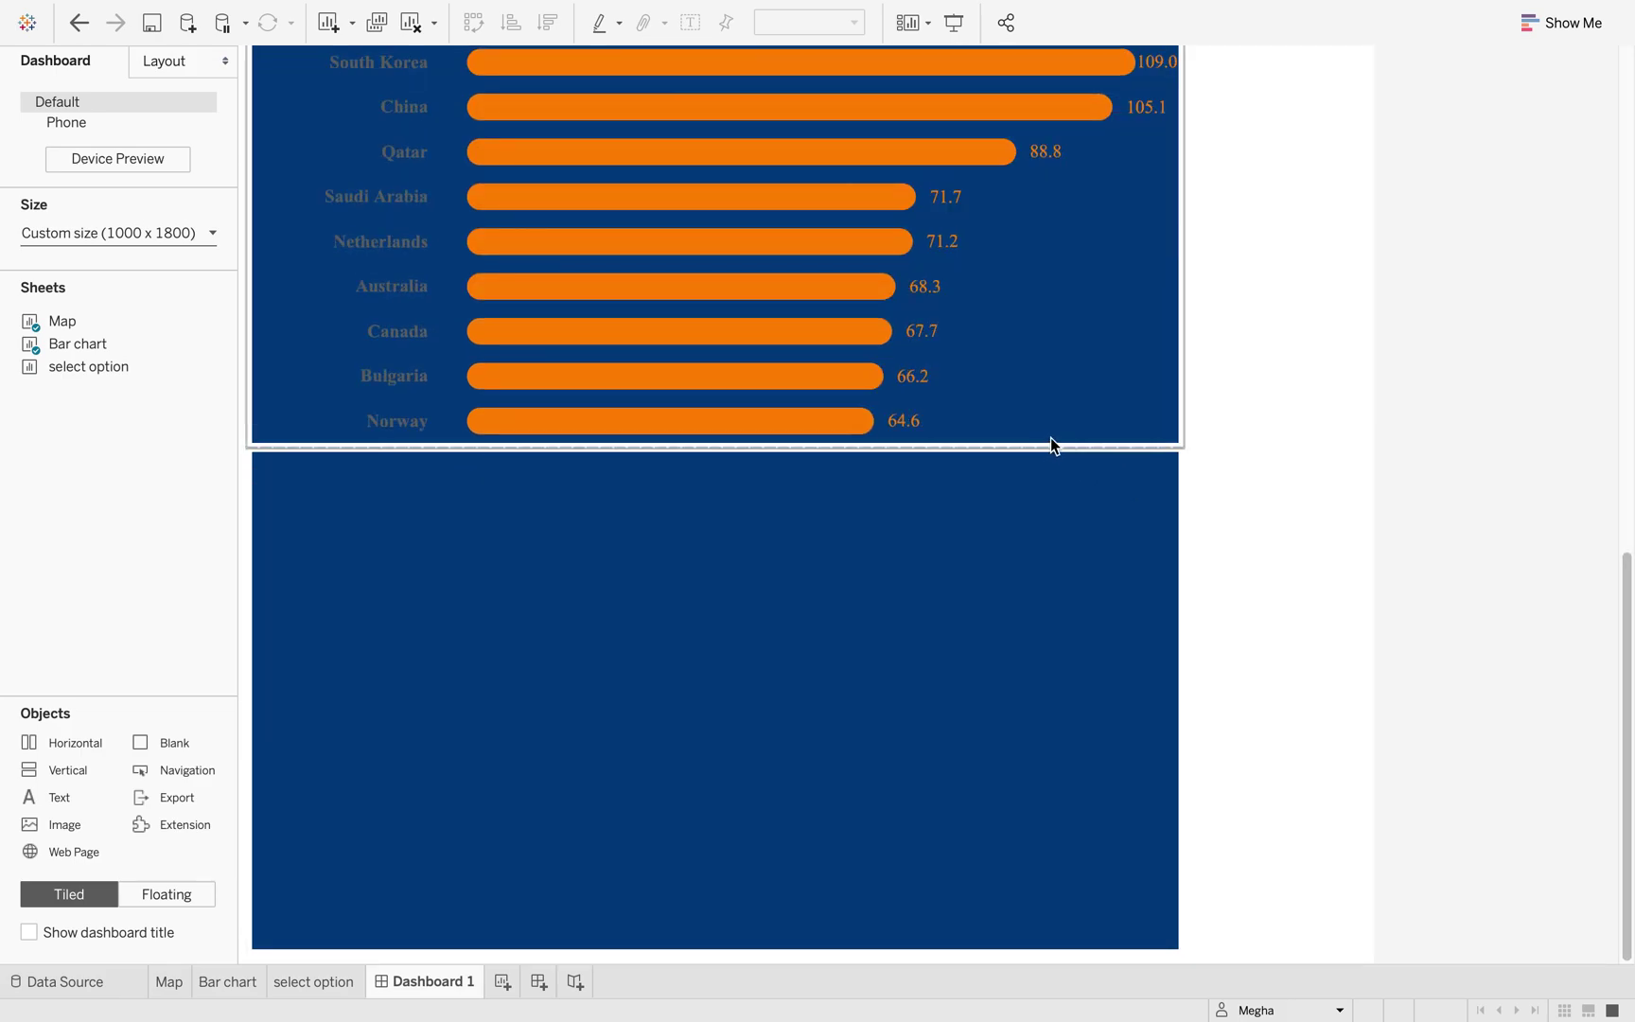
left_click_drag(1053, 445, 985, 889)
scroll(1380, 621, "up", 10)
scroll(1379, 621, "up", 3)
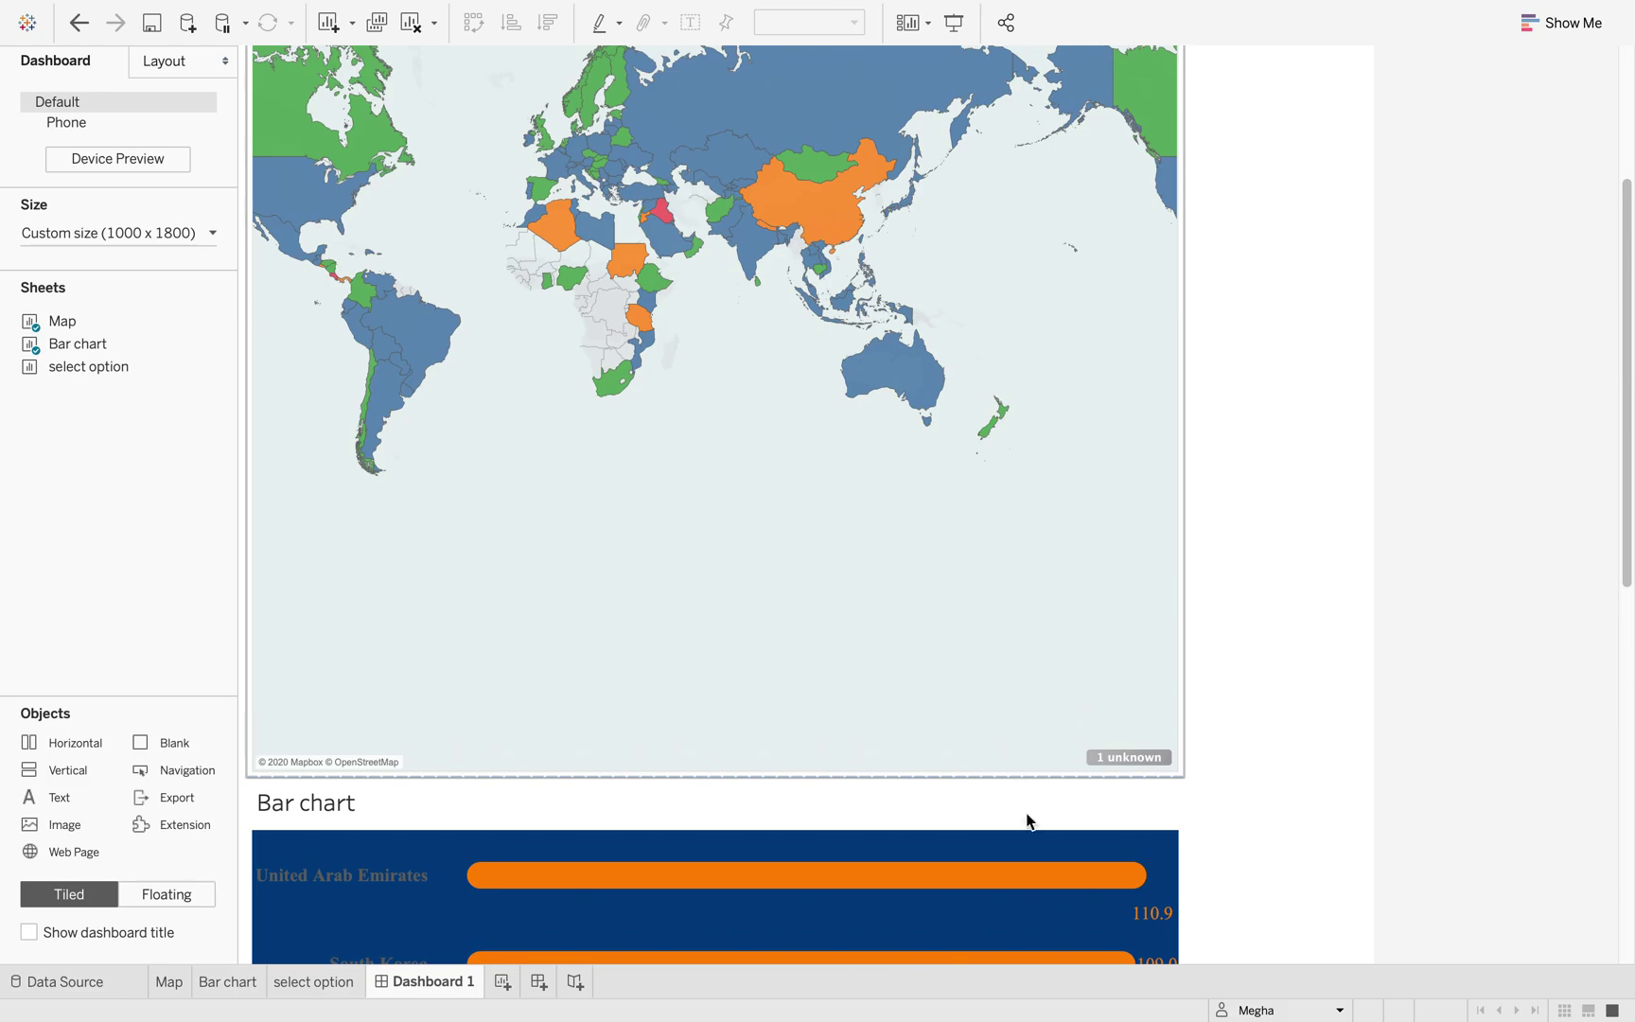
left_click_drag(1055, 774, 1044, 930)
scroll(1044, 930, "up", 10)
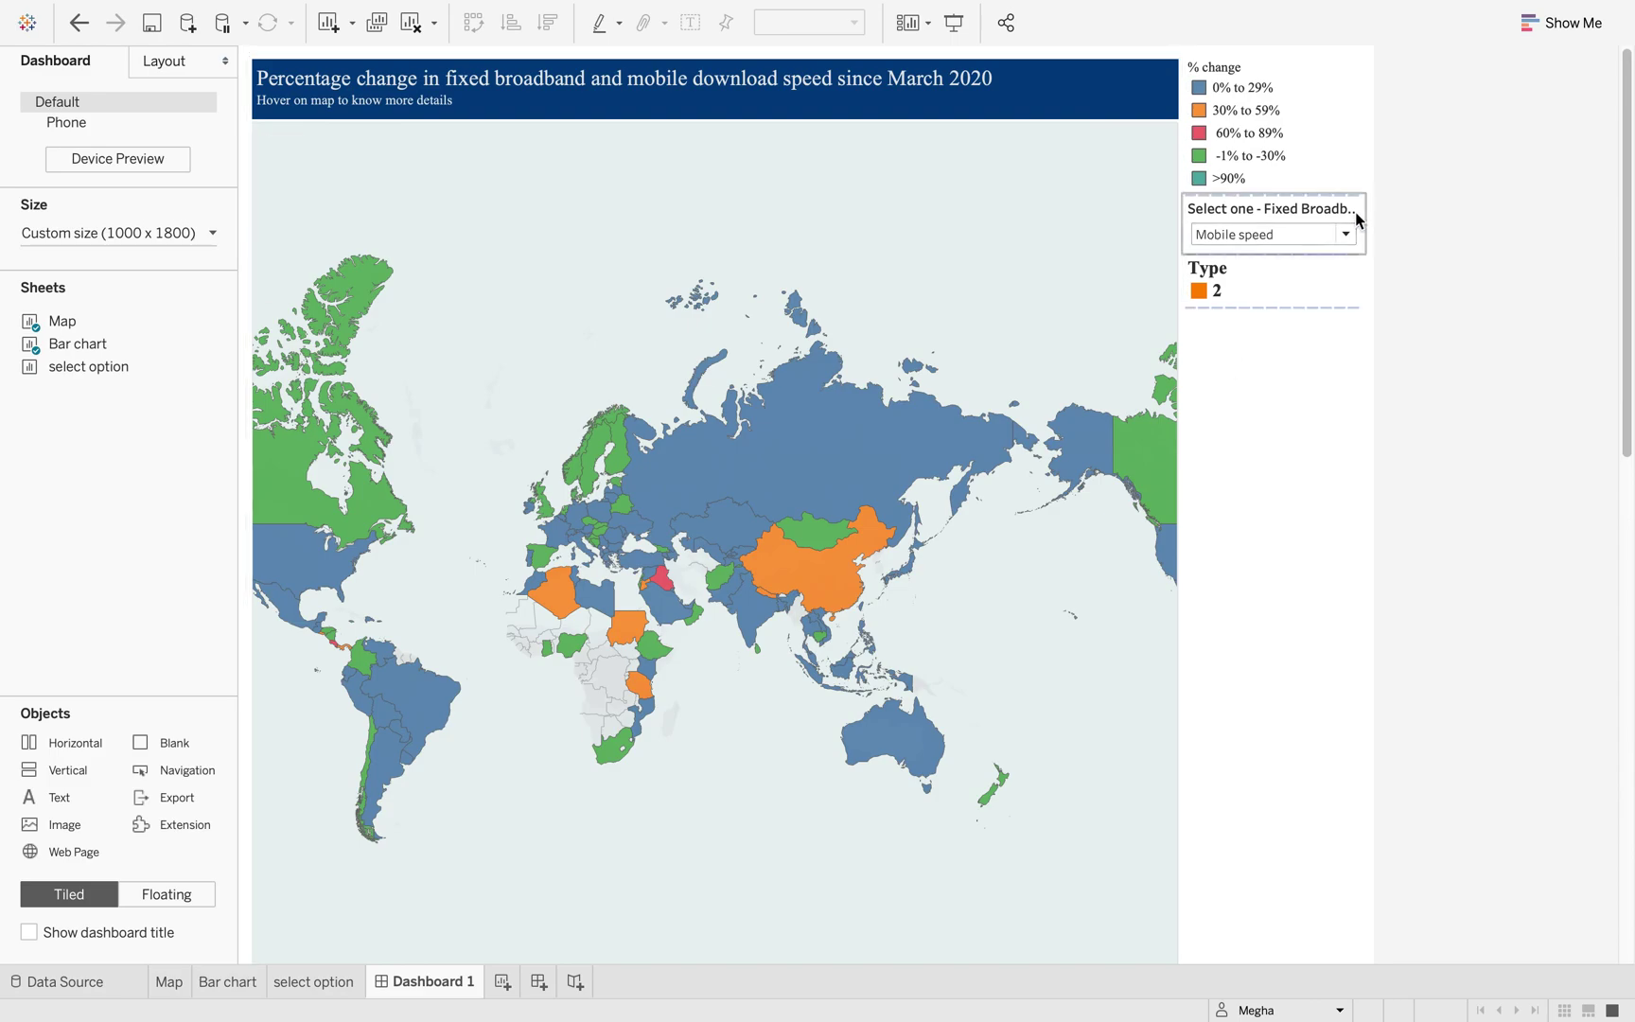
Step: Remove the Type colour legend from the dashboard
left_click(1320, 210)
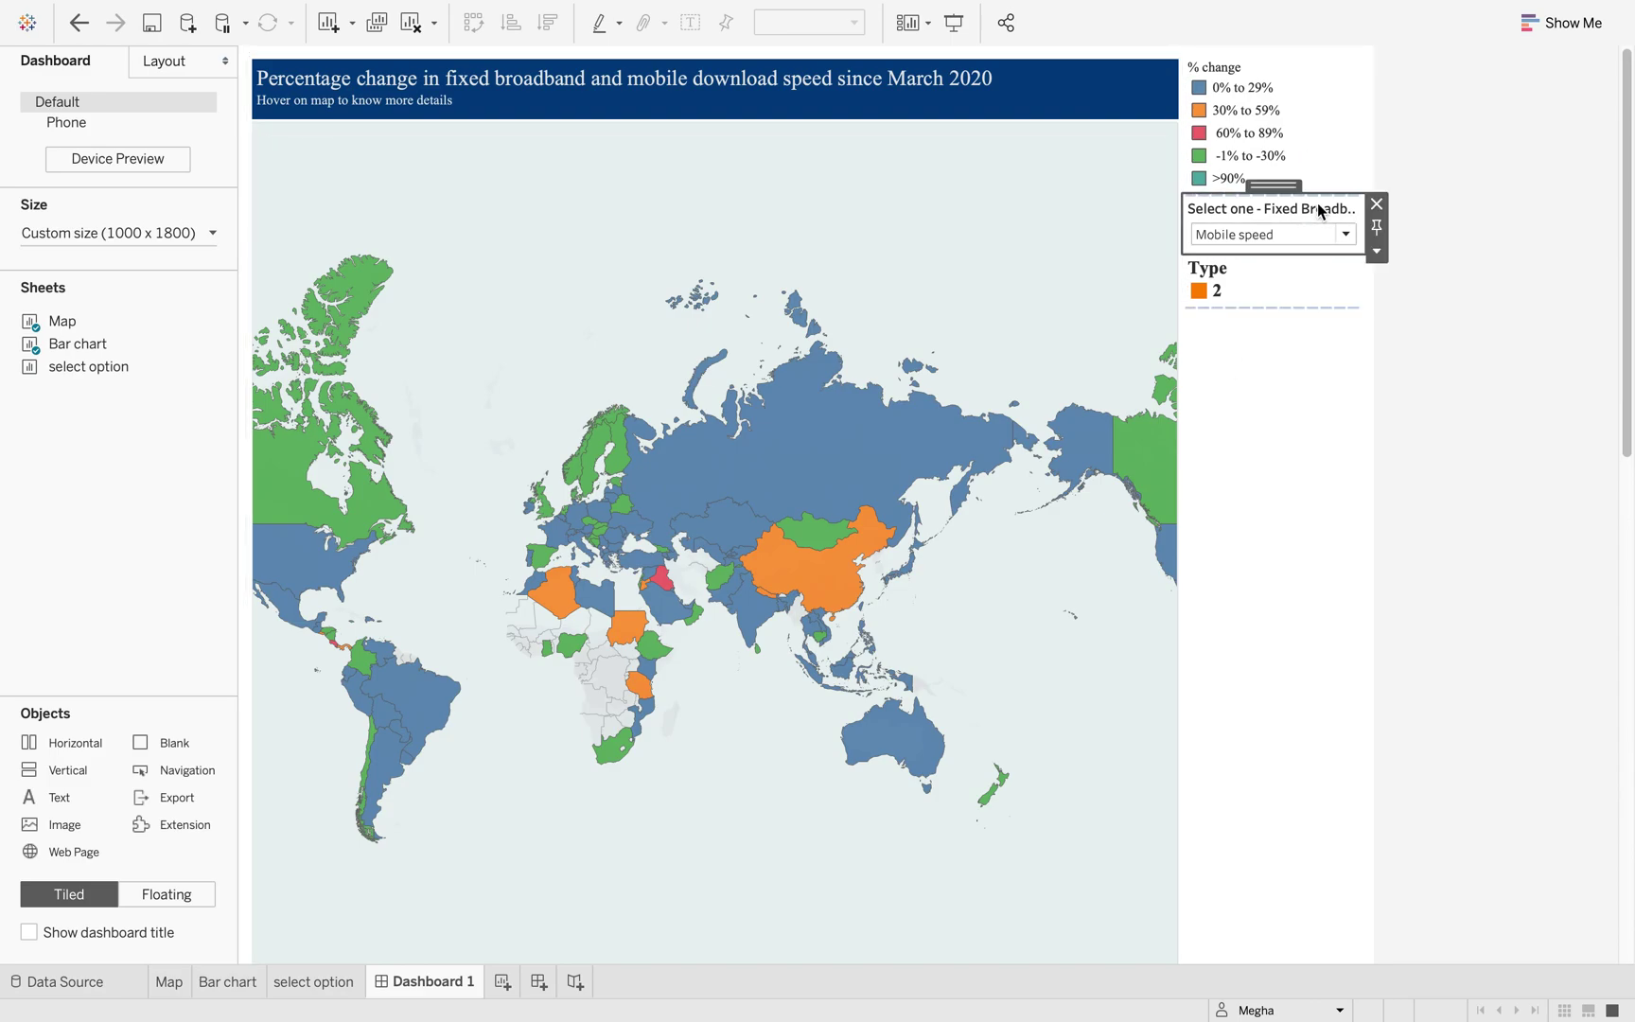
left_click(1273, 264)
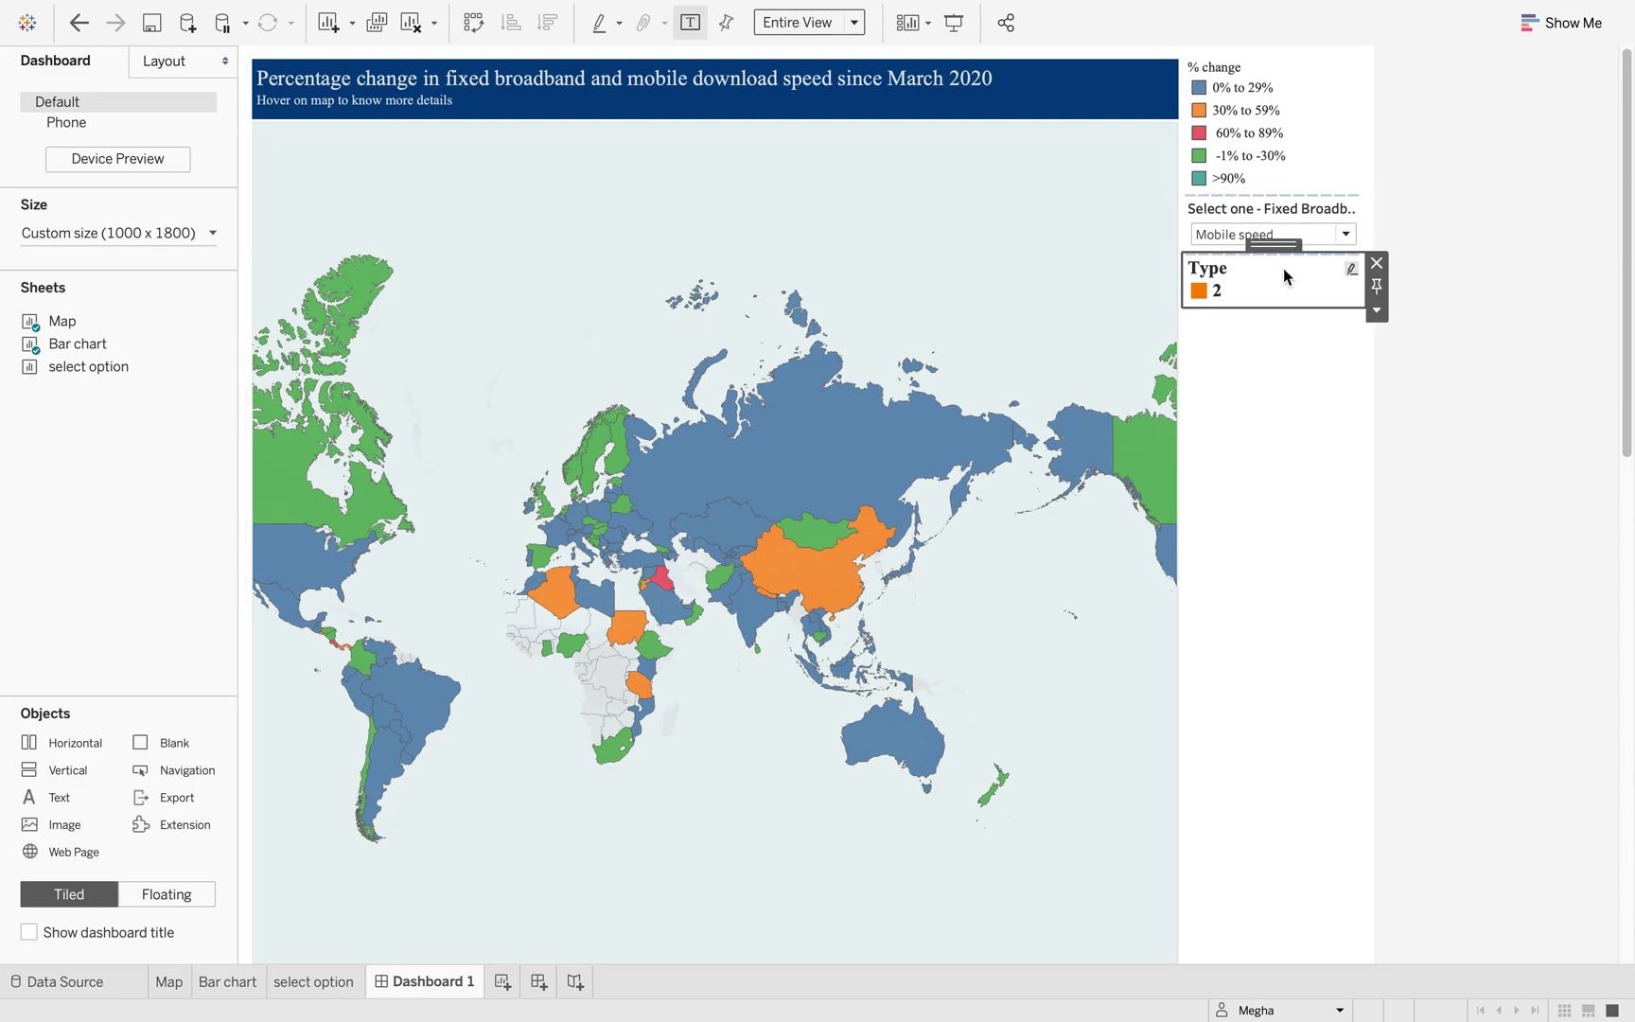
left_click(1377, 311)
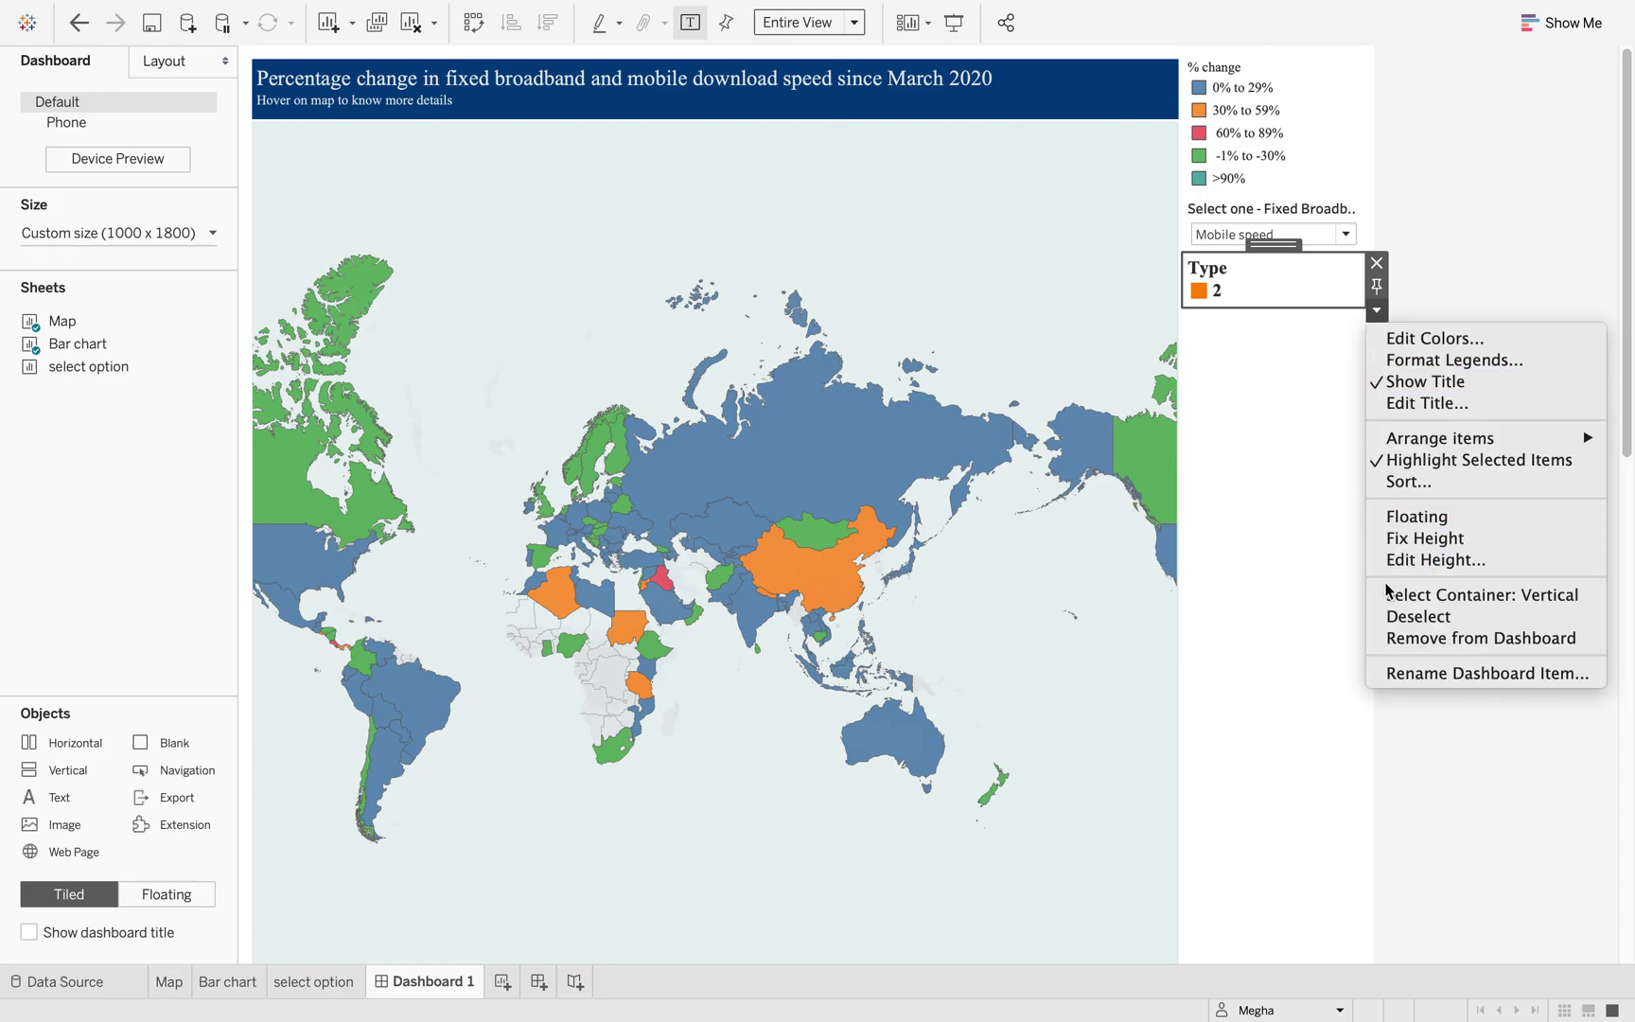
left_click(1393, 635)
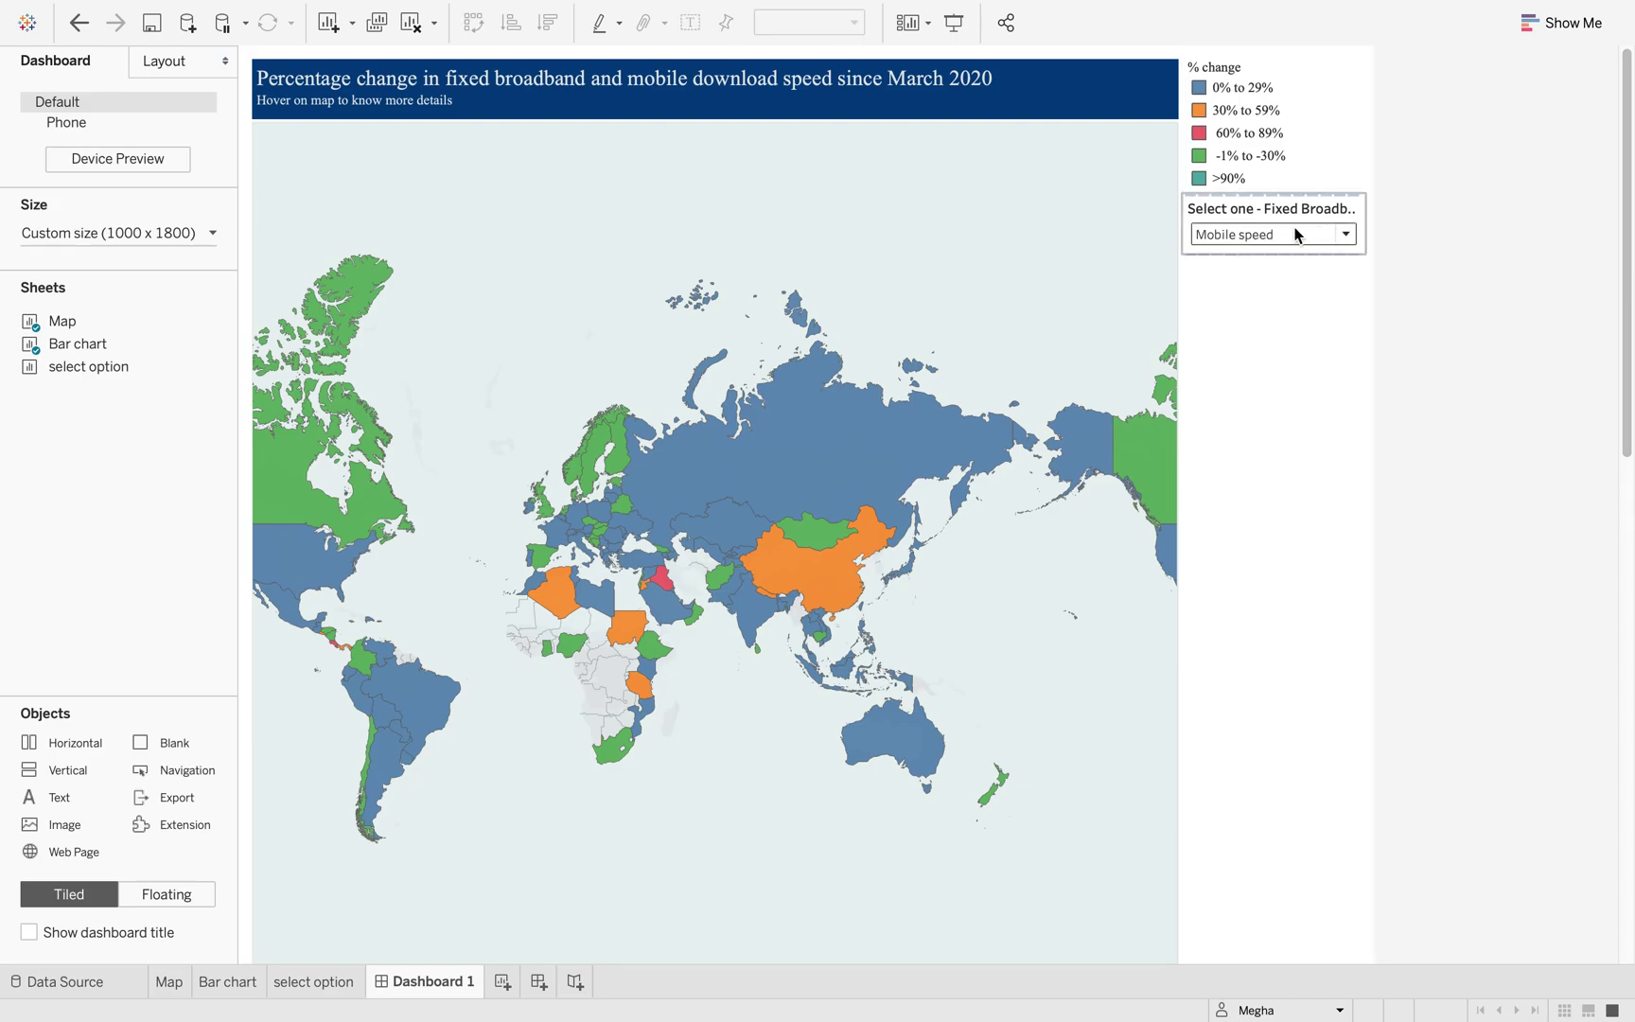
Step: Make the % change legend floating and place it over the map, just southeast of China
left_click(1287, 85)
left_click(1378, 113)
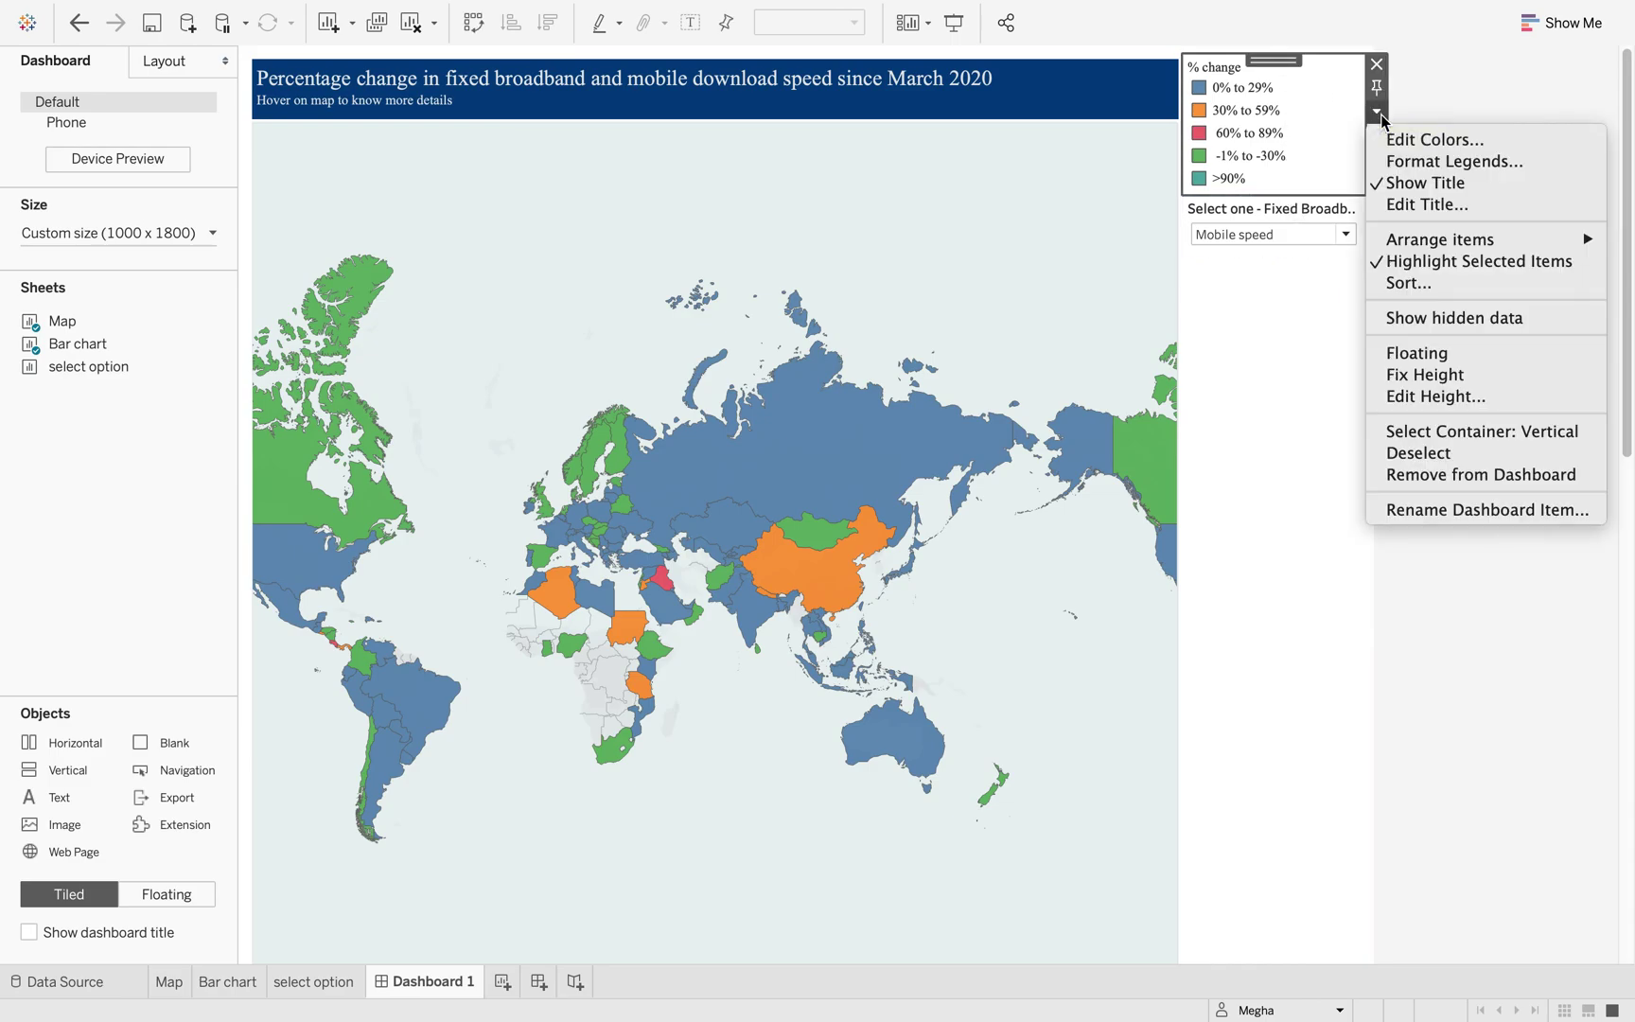
left_click(1401, 358)
left_click_drag(1234, 74, 1056, 568)
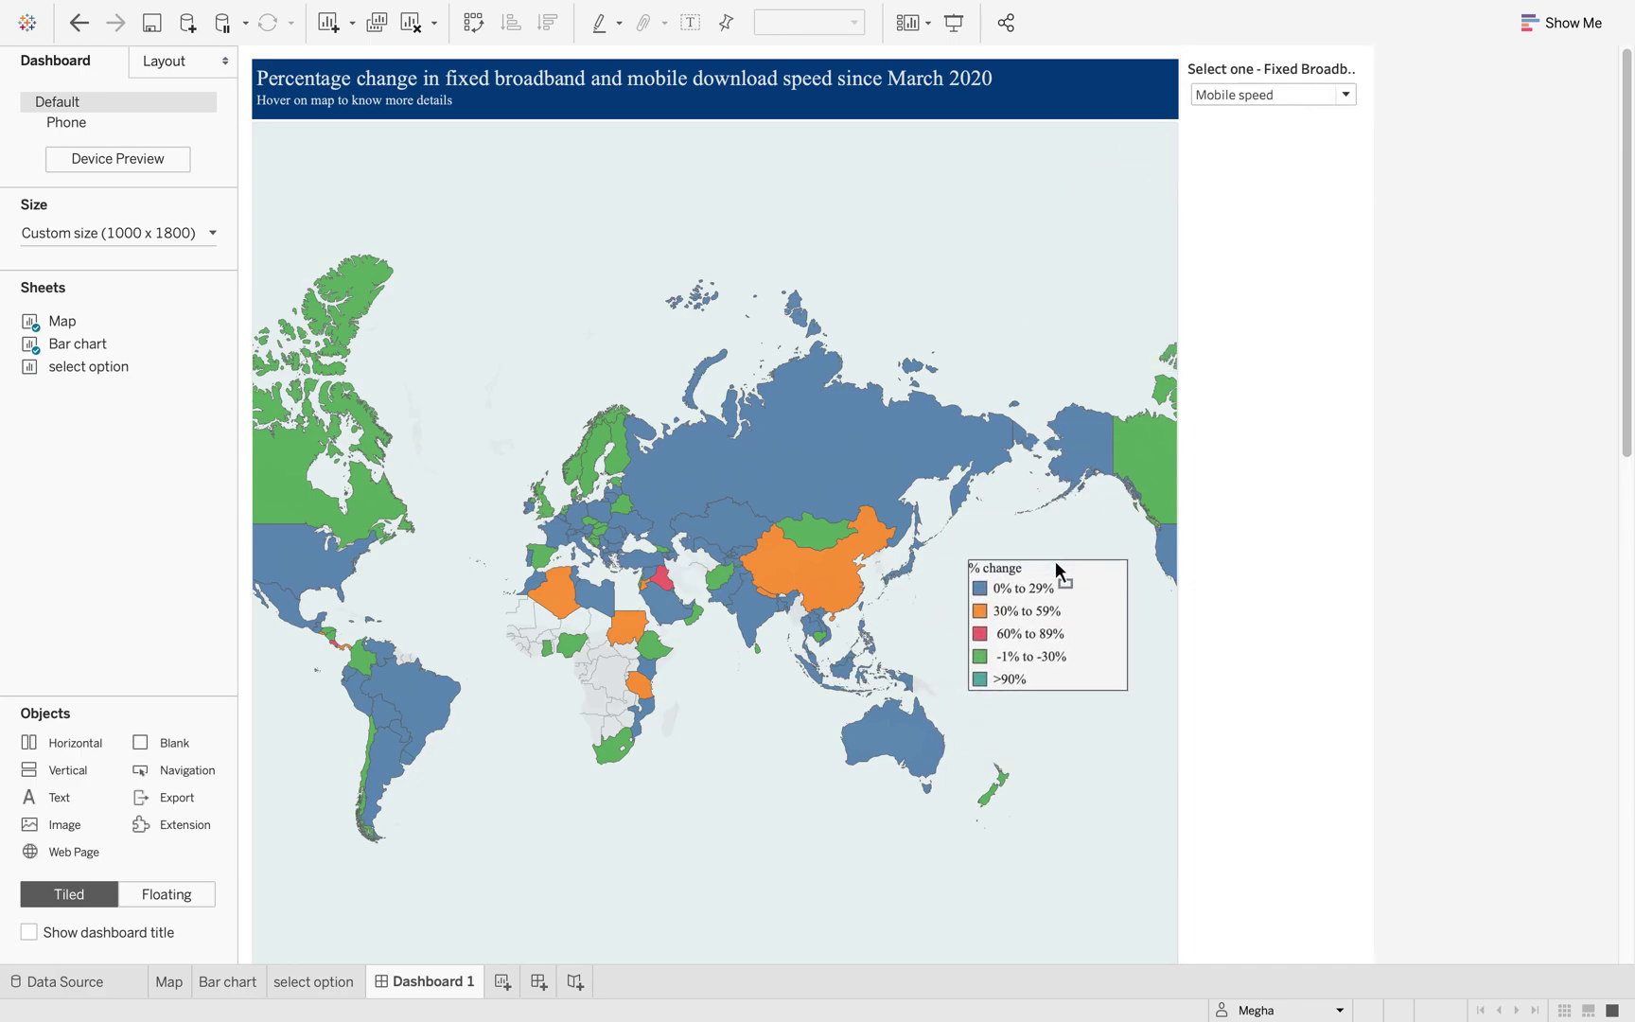
Step: Move the fixed broadband or mobile parameter control above the map so it spans the dashboard's full width
left_click(1288, 64)
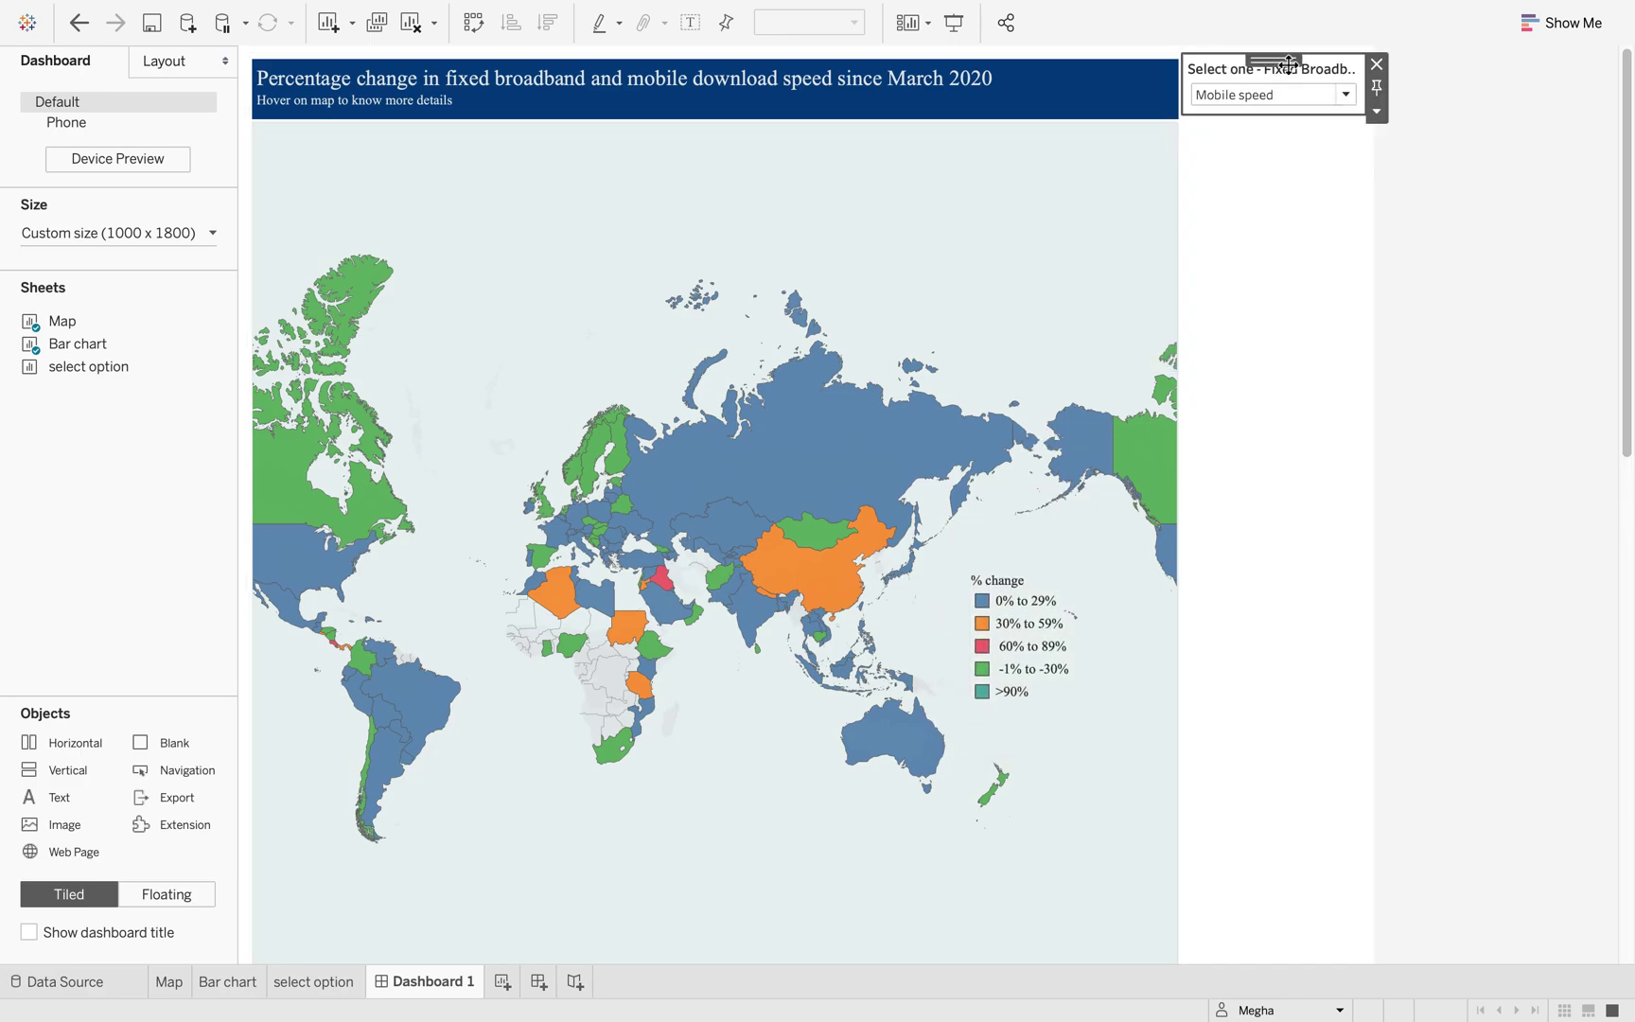
left_click(1379, 115)
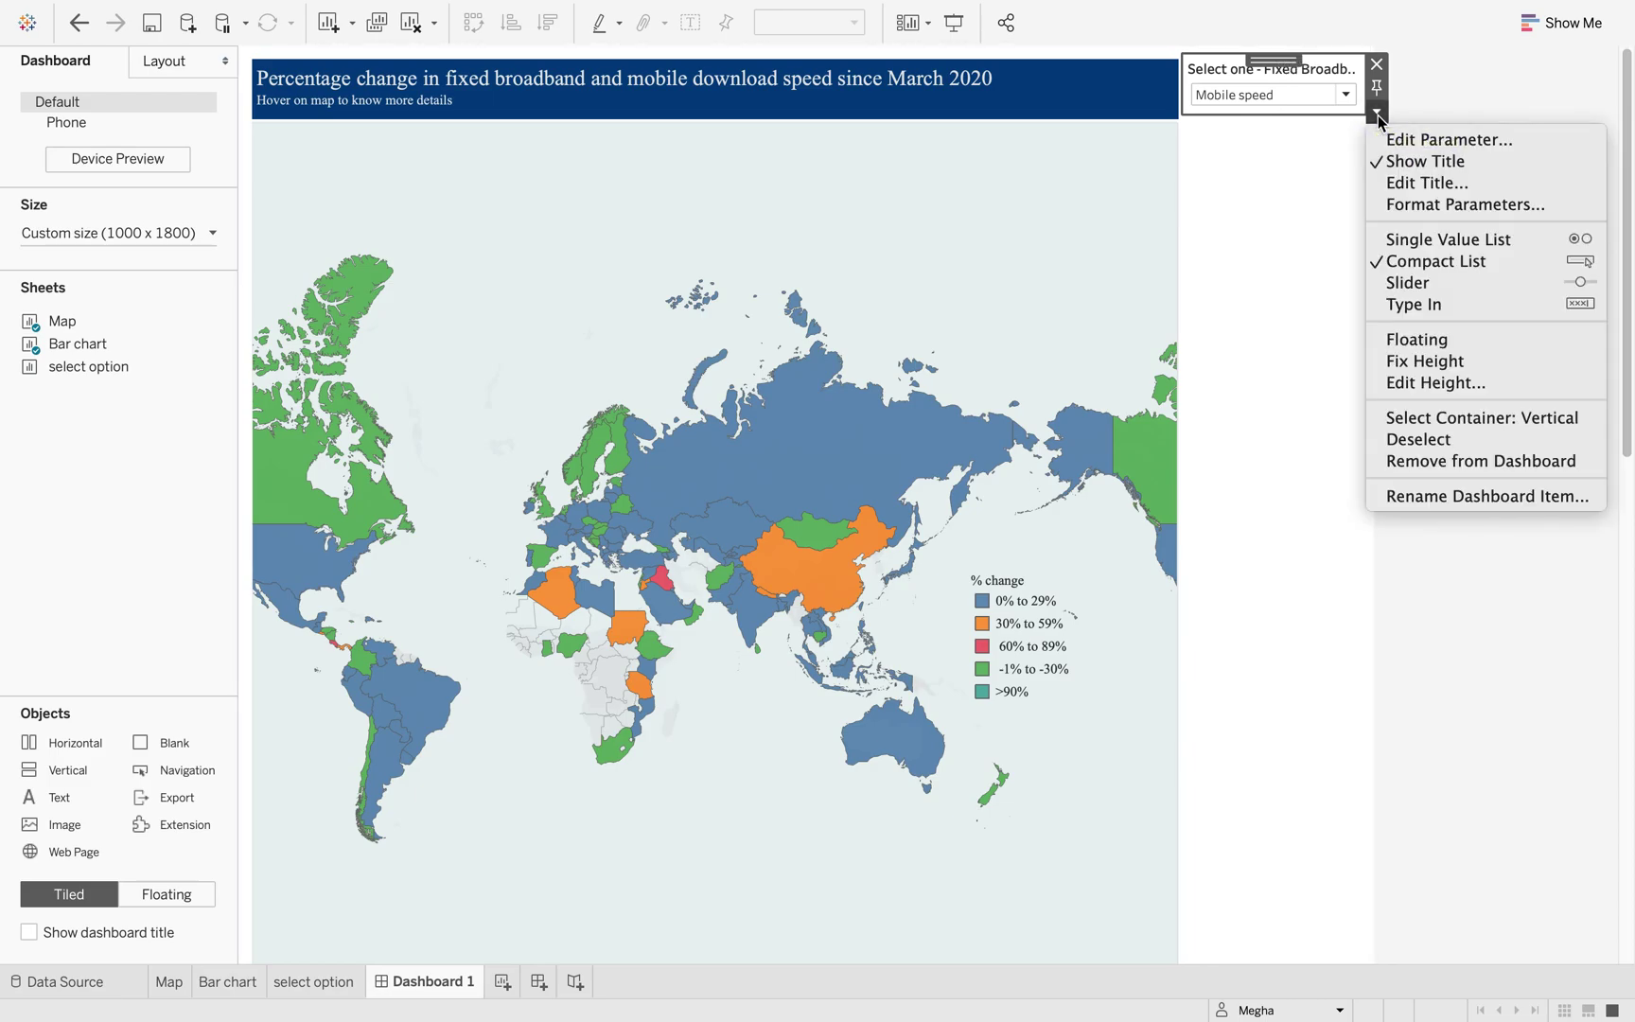
left_click(1379, 116)
left_click_drag(1266, 61, 898, 53)
Step: Shrink the parameter control's tile to a narrow strip just tall enough for its title and selection list
scroll(809, 605, "down", 10)
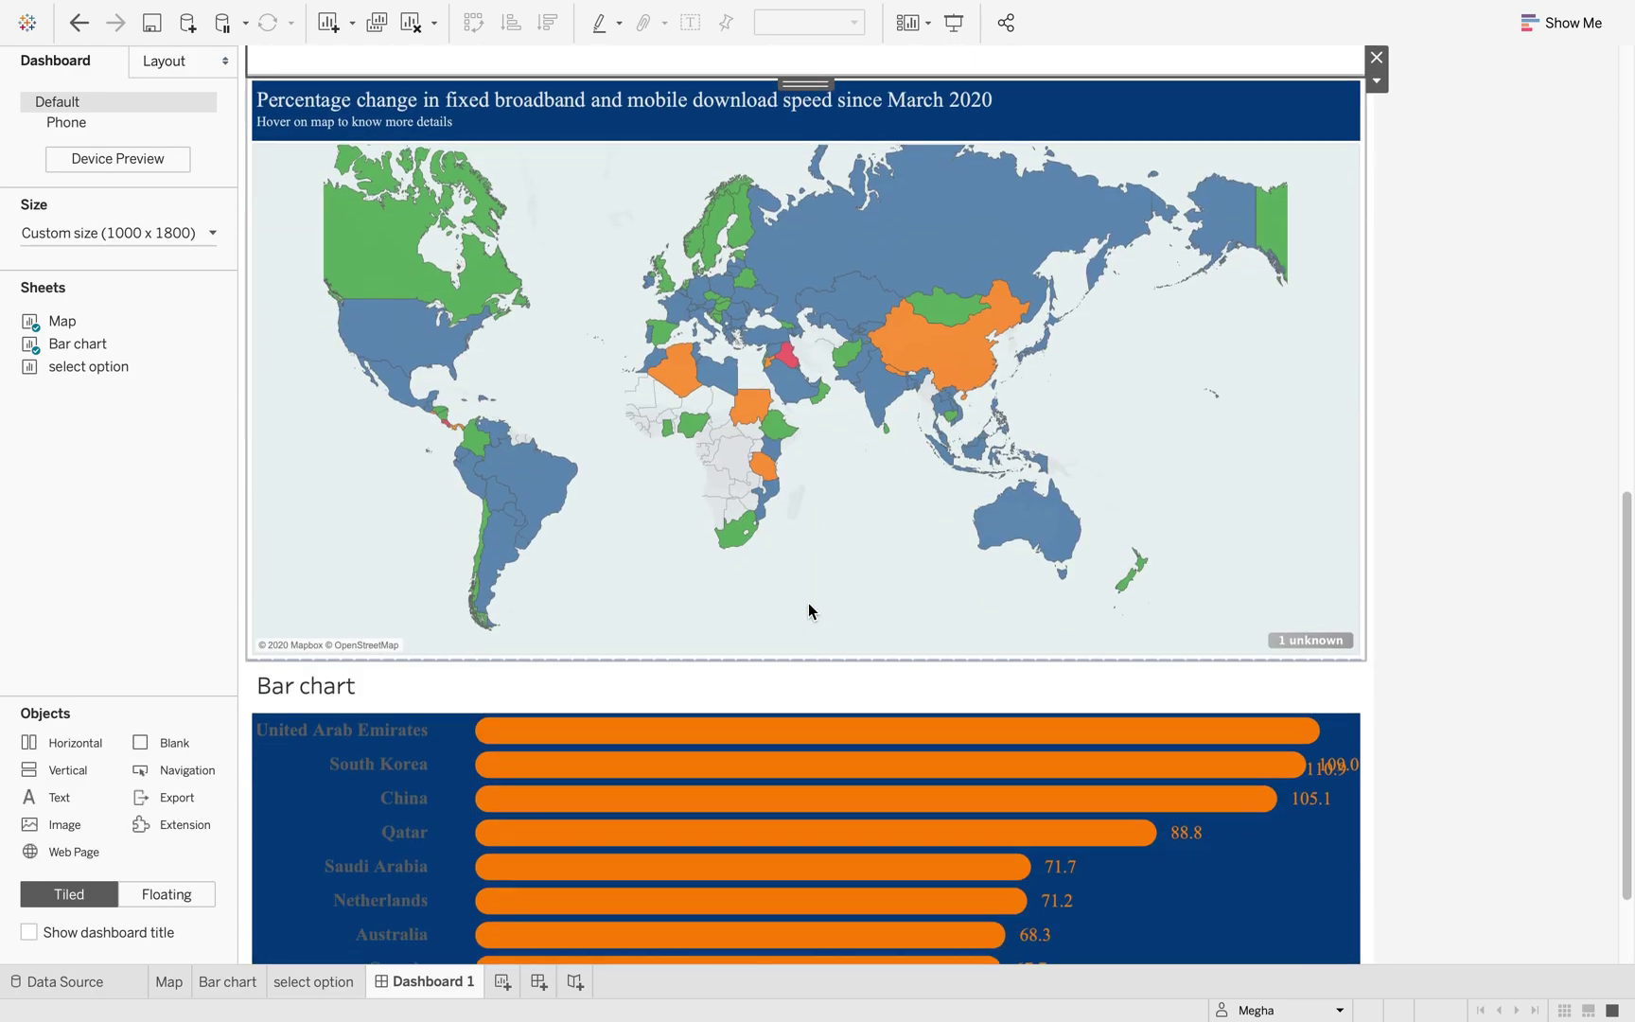
scroll(792, 703, "up", 5)
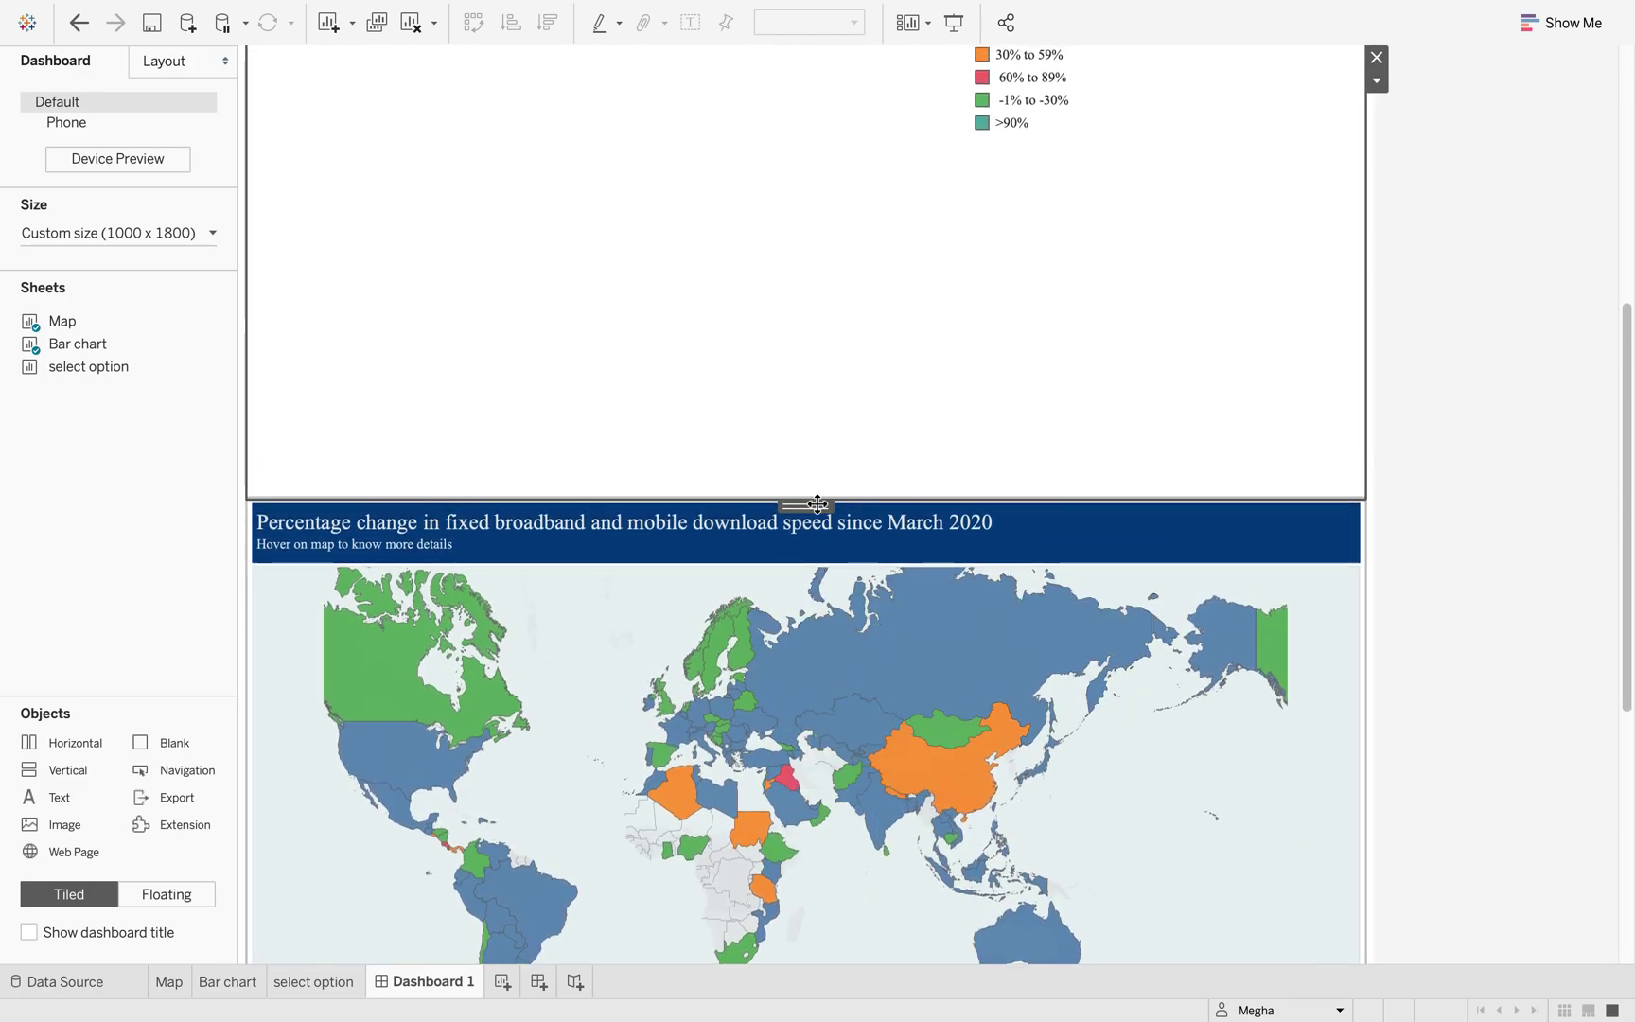
left_click_drag(821, 500, 871, 82)
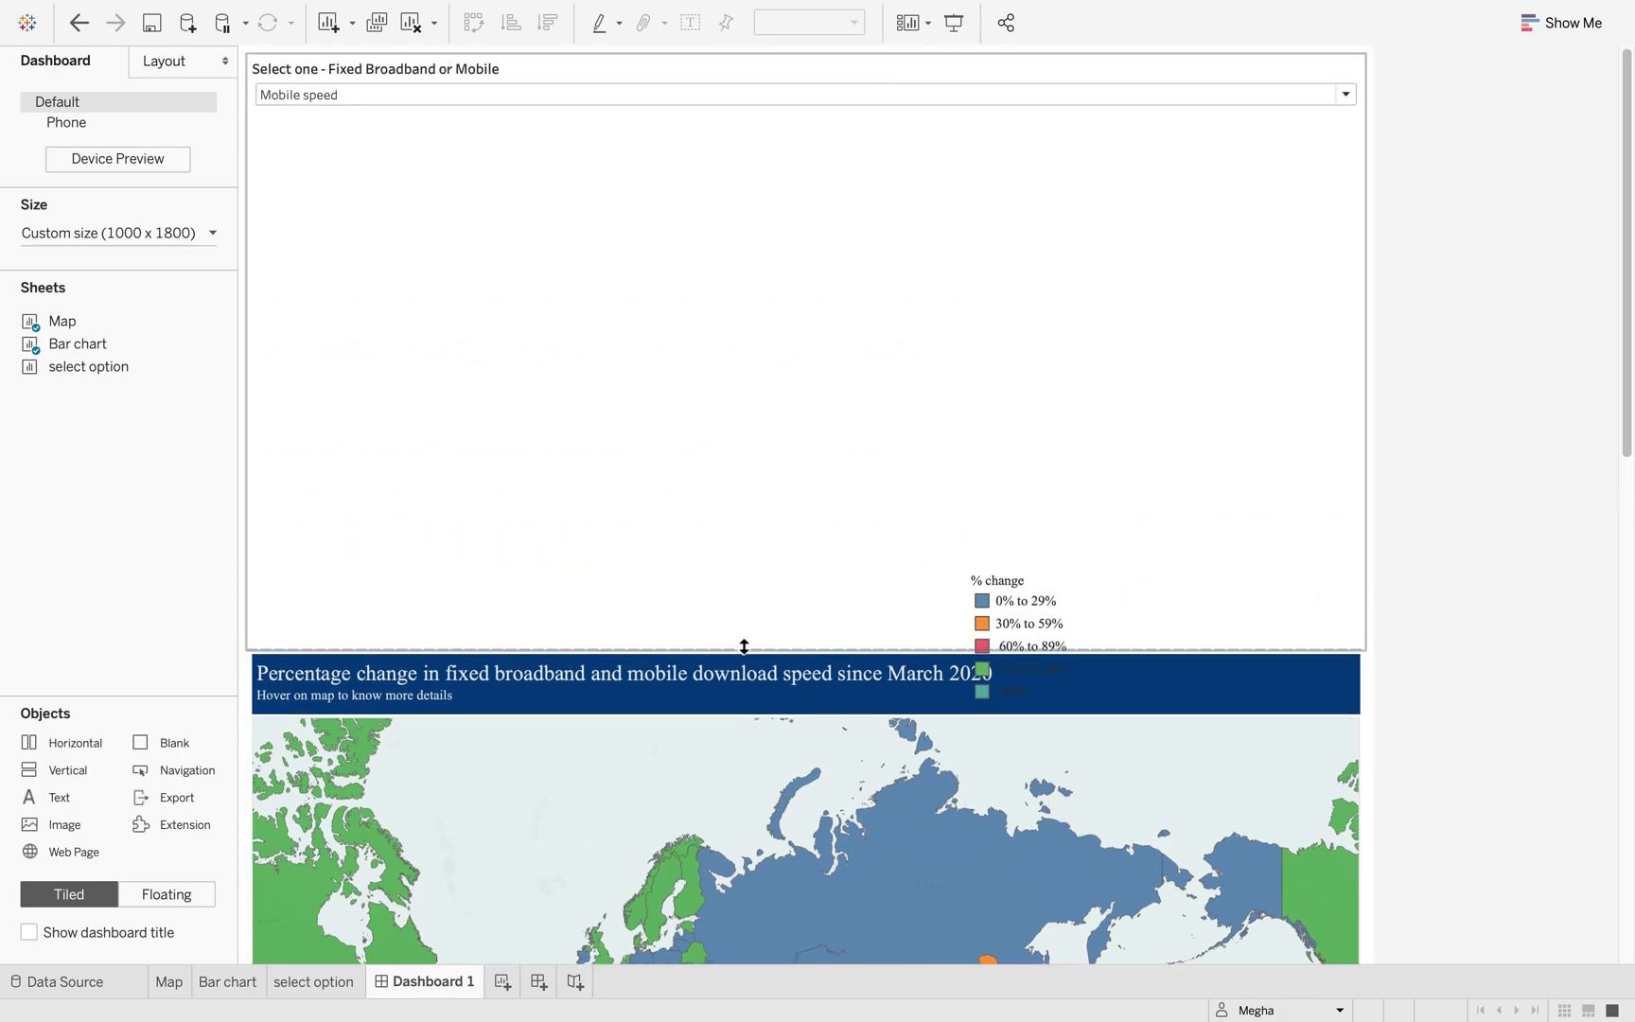
left_click(753, 651)
left_click_drag(753, 651, 789, 116)
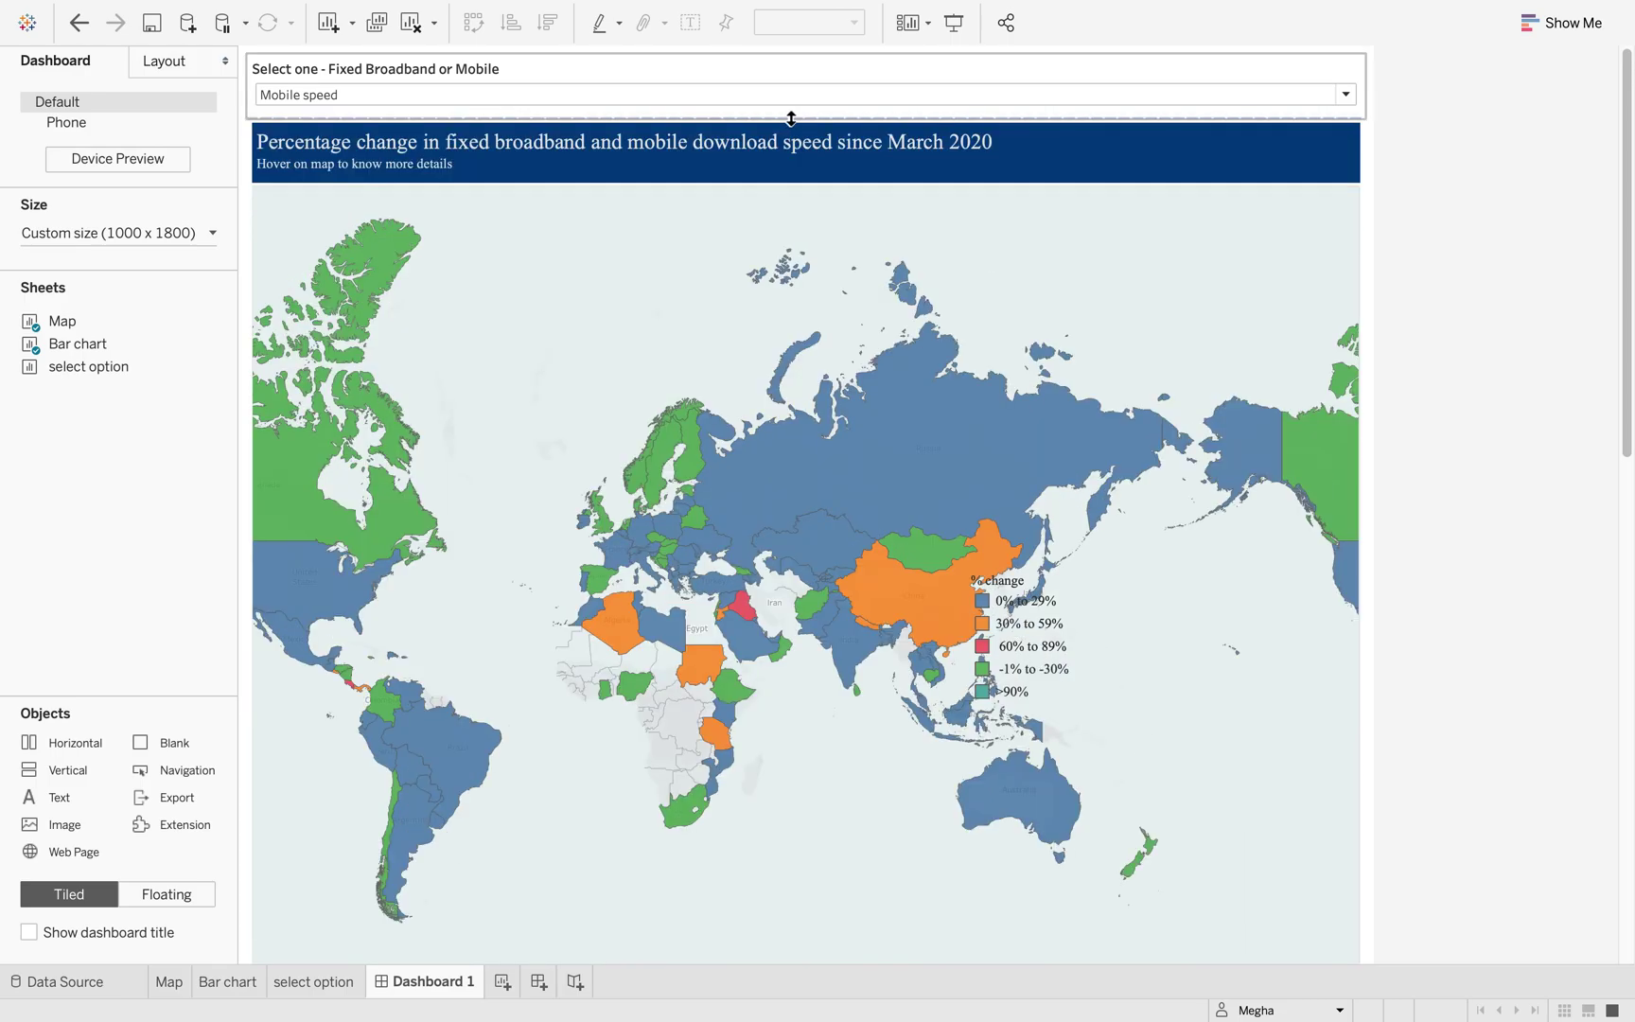
scroll(1330, 417, "up", 5)
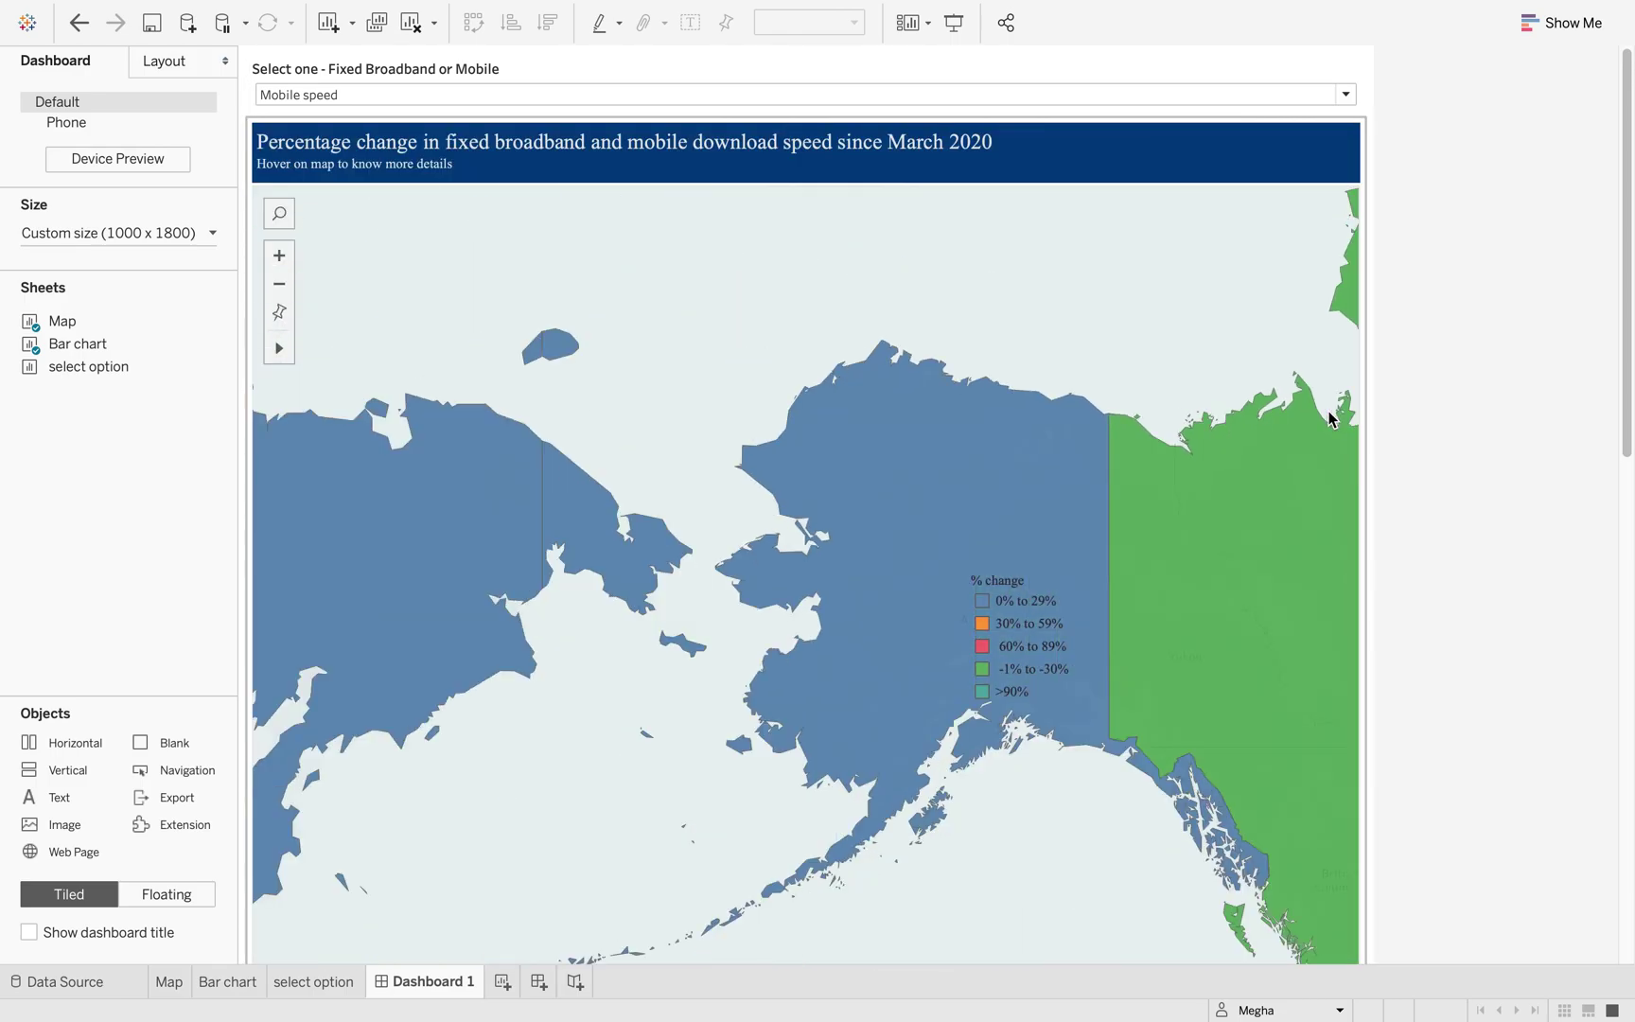
scroll(1330, 417, "down", 5)
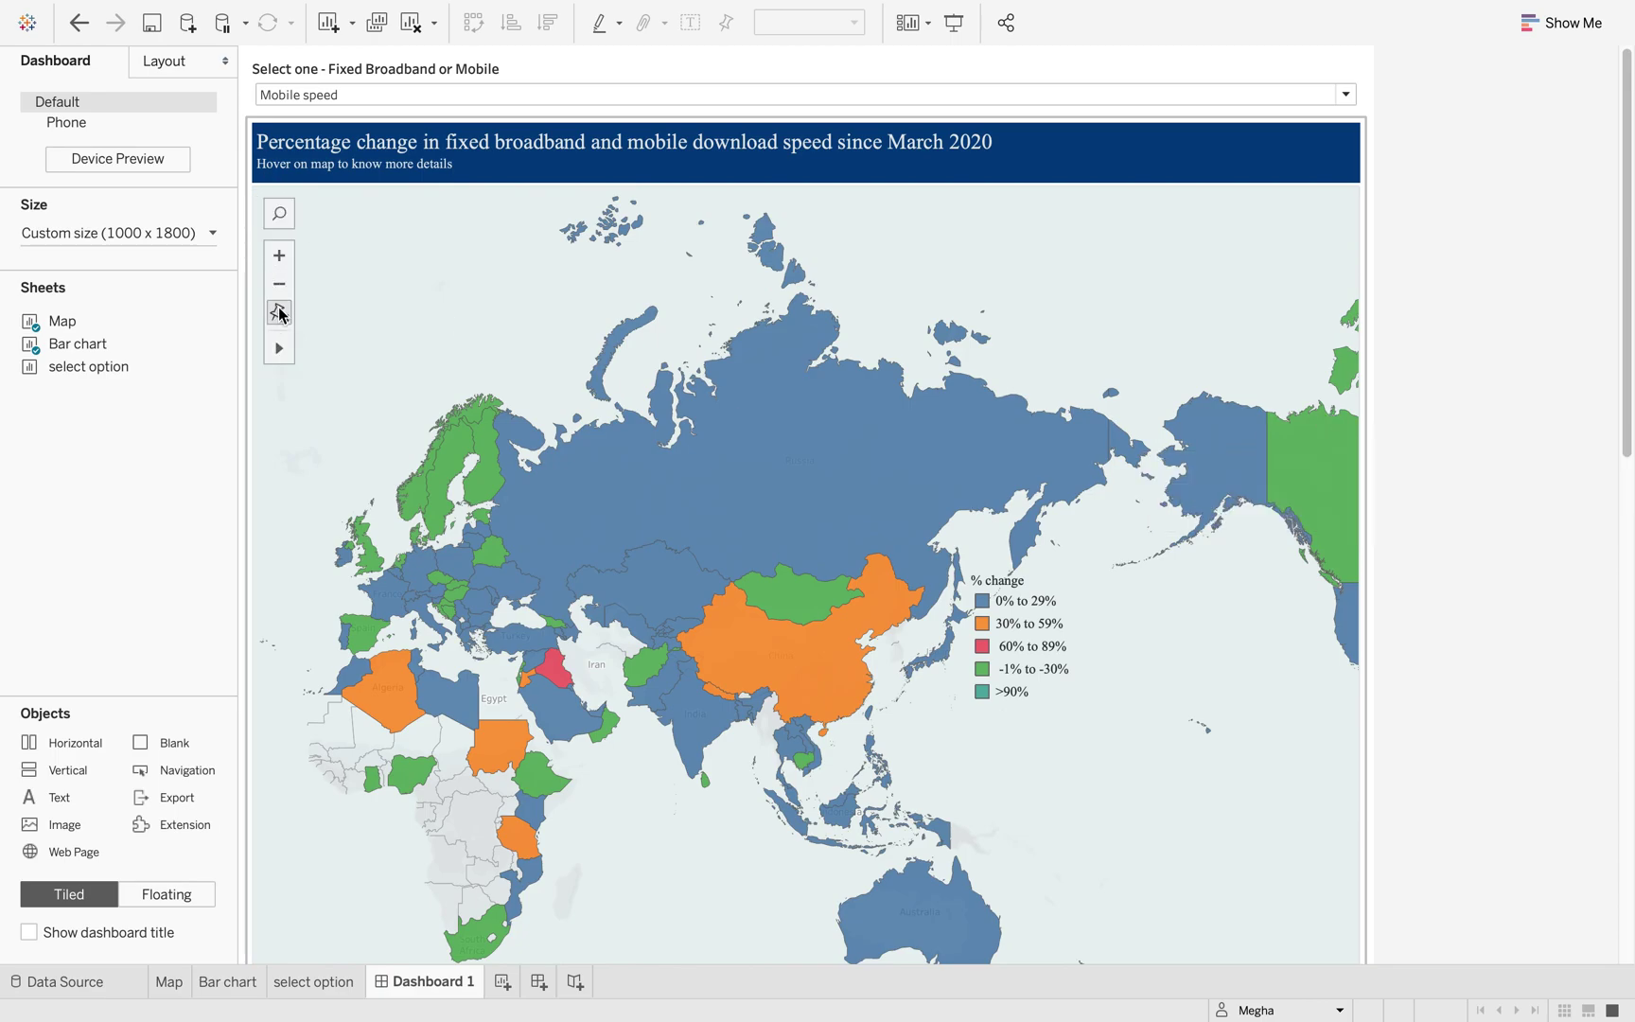
left_click(279, 313)
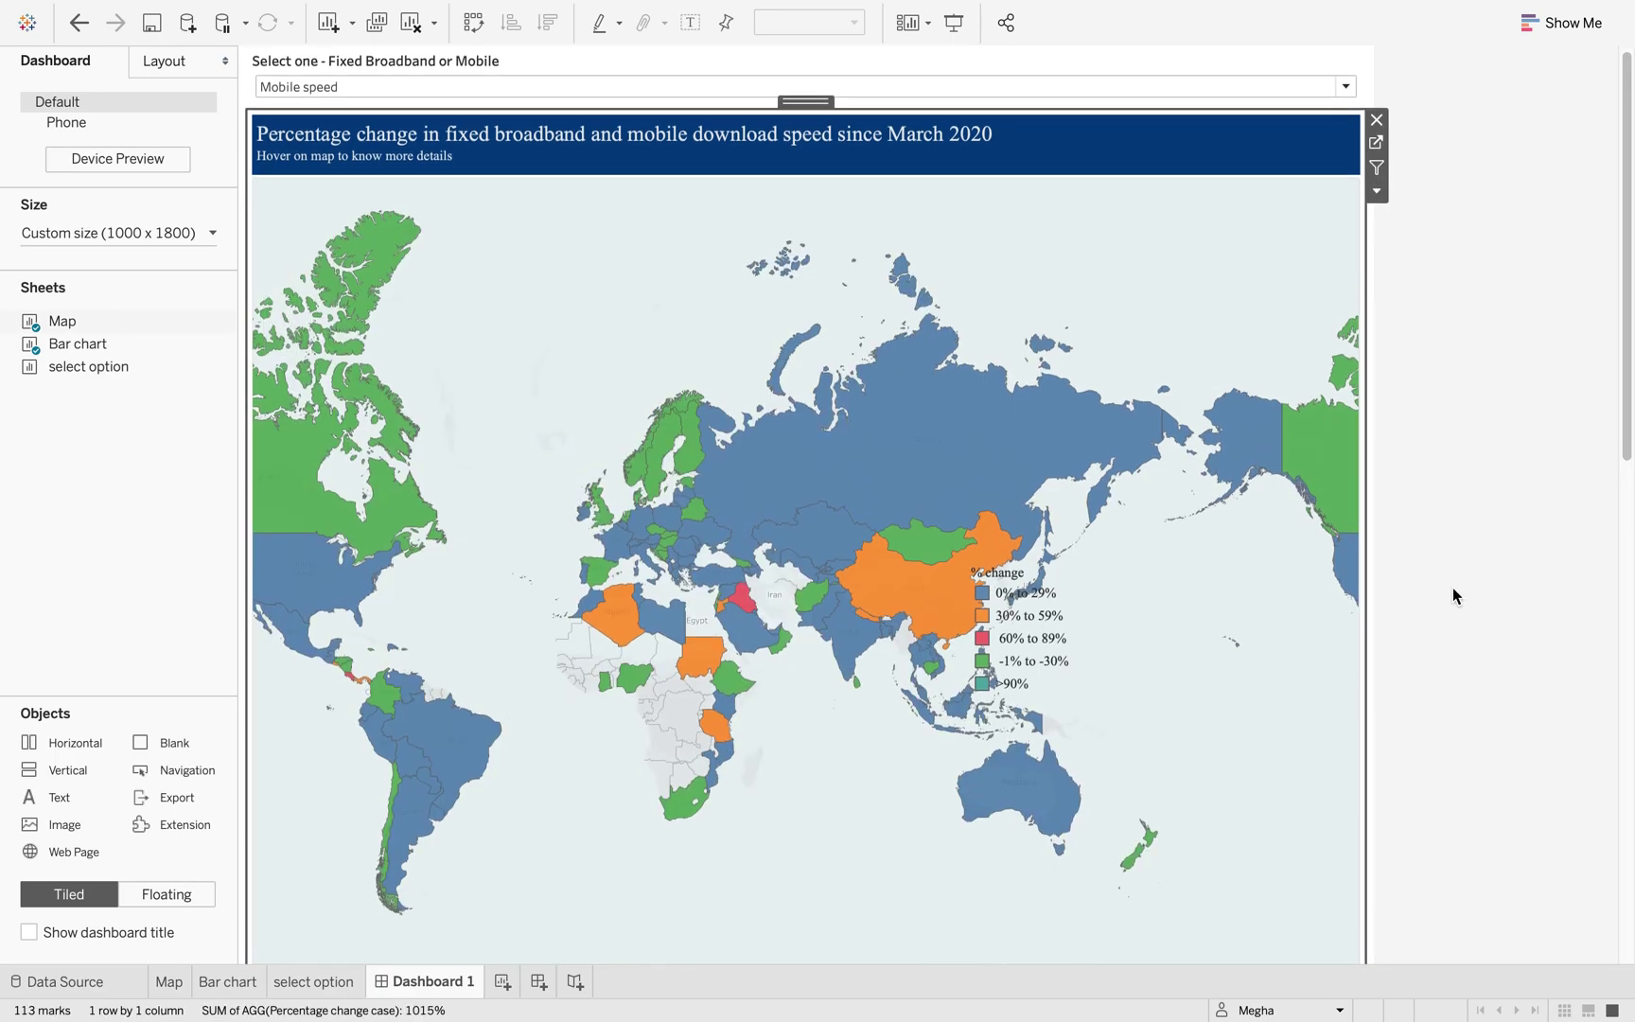
Step: Move the floating % change legend to the open ocean east of Australia on the map
scroll(1453, 587, "down", 8)
scroll(1453, 587, "down", 5)
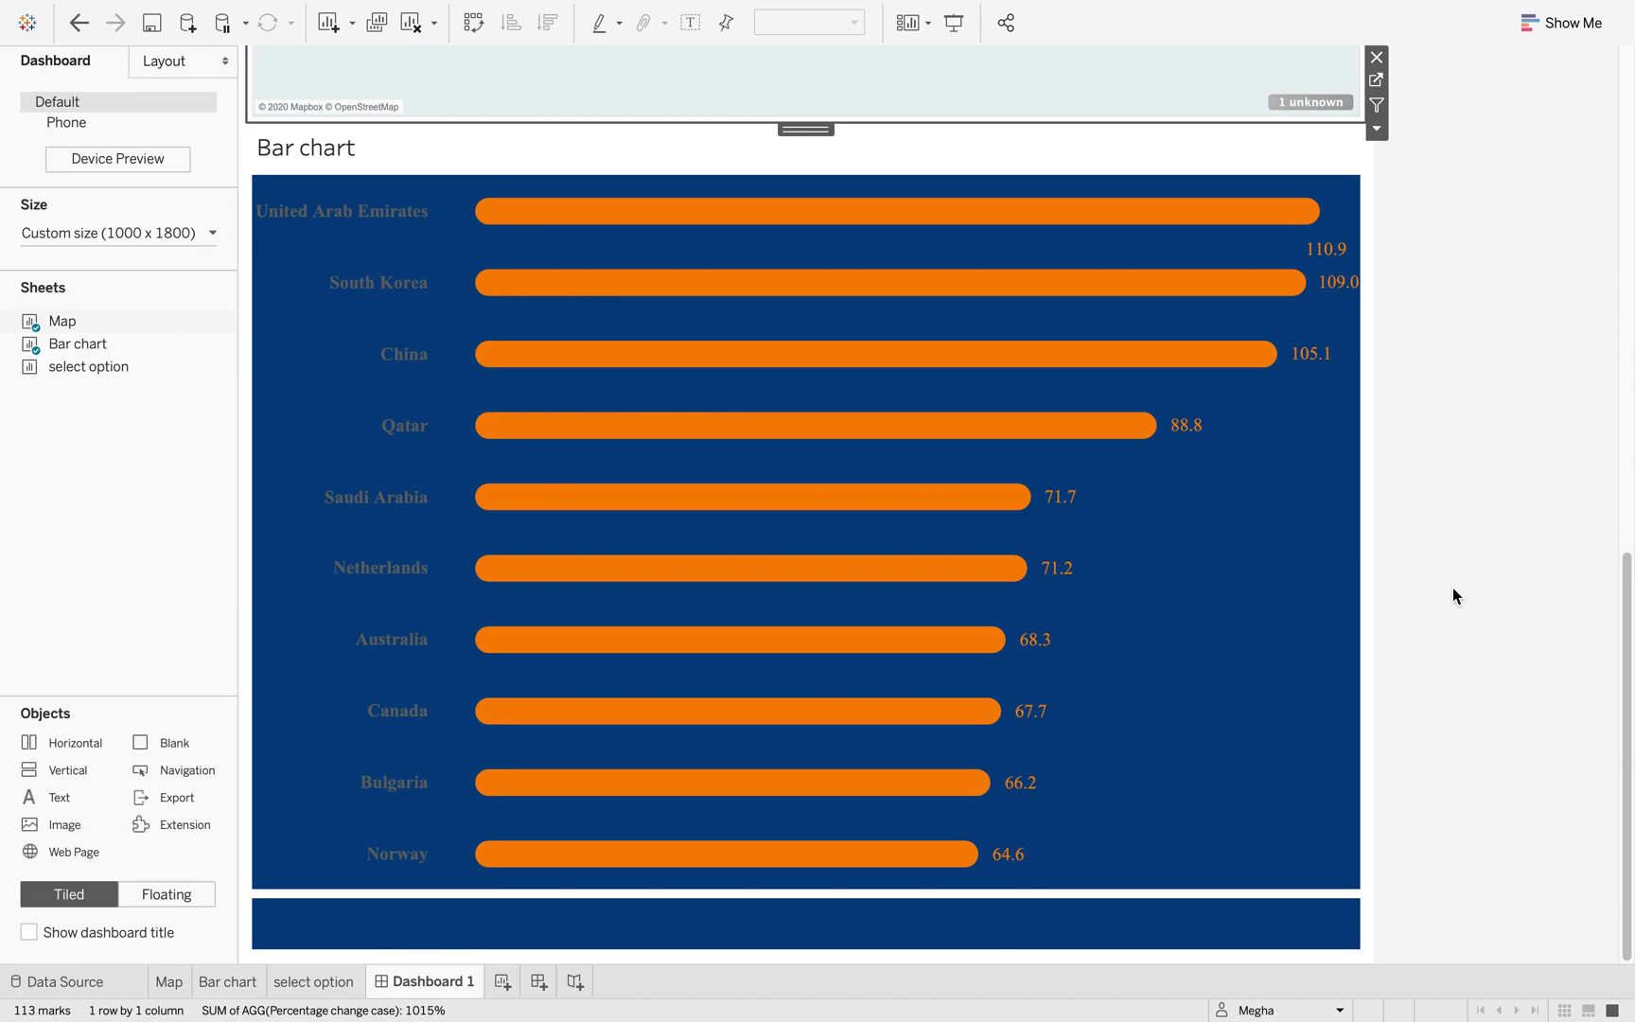
scroll(1453, 588, "up", 15)
scroll(1453, 595, "down", 5)
scroll(1453, 595, "up", 3)
left_click(1026, 241)
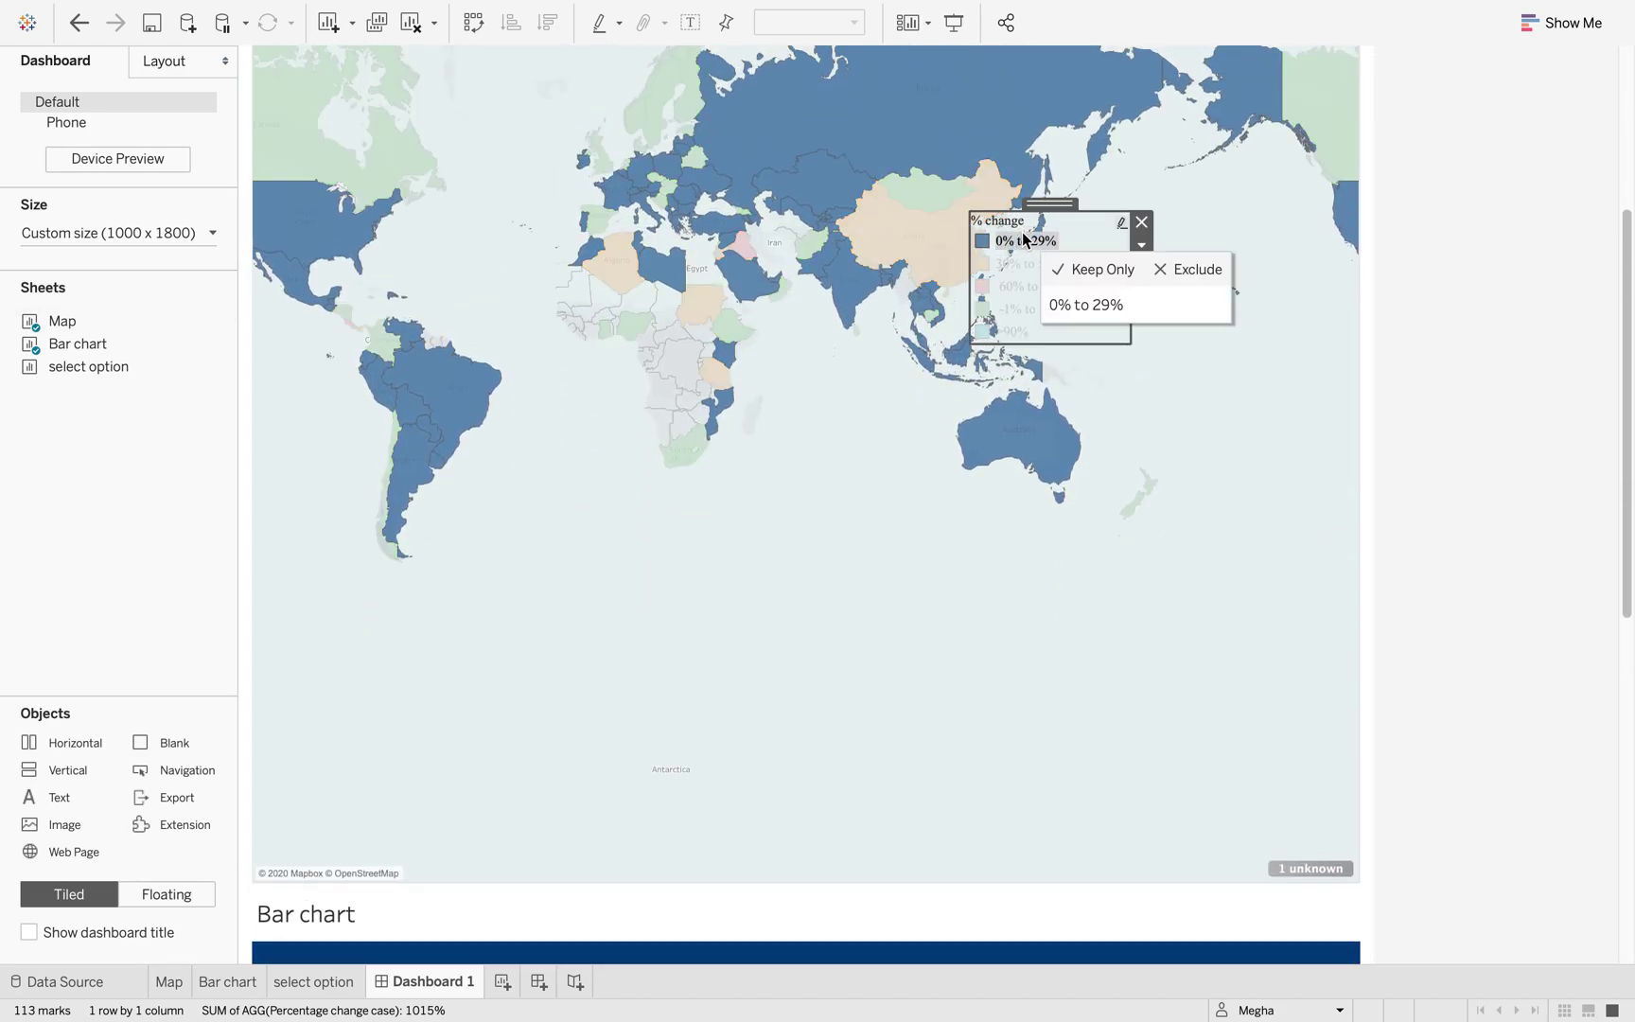
left_click_drag(1080, 219, 1253, 353)
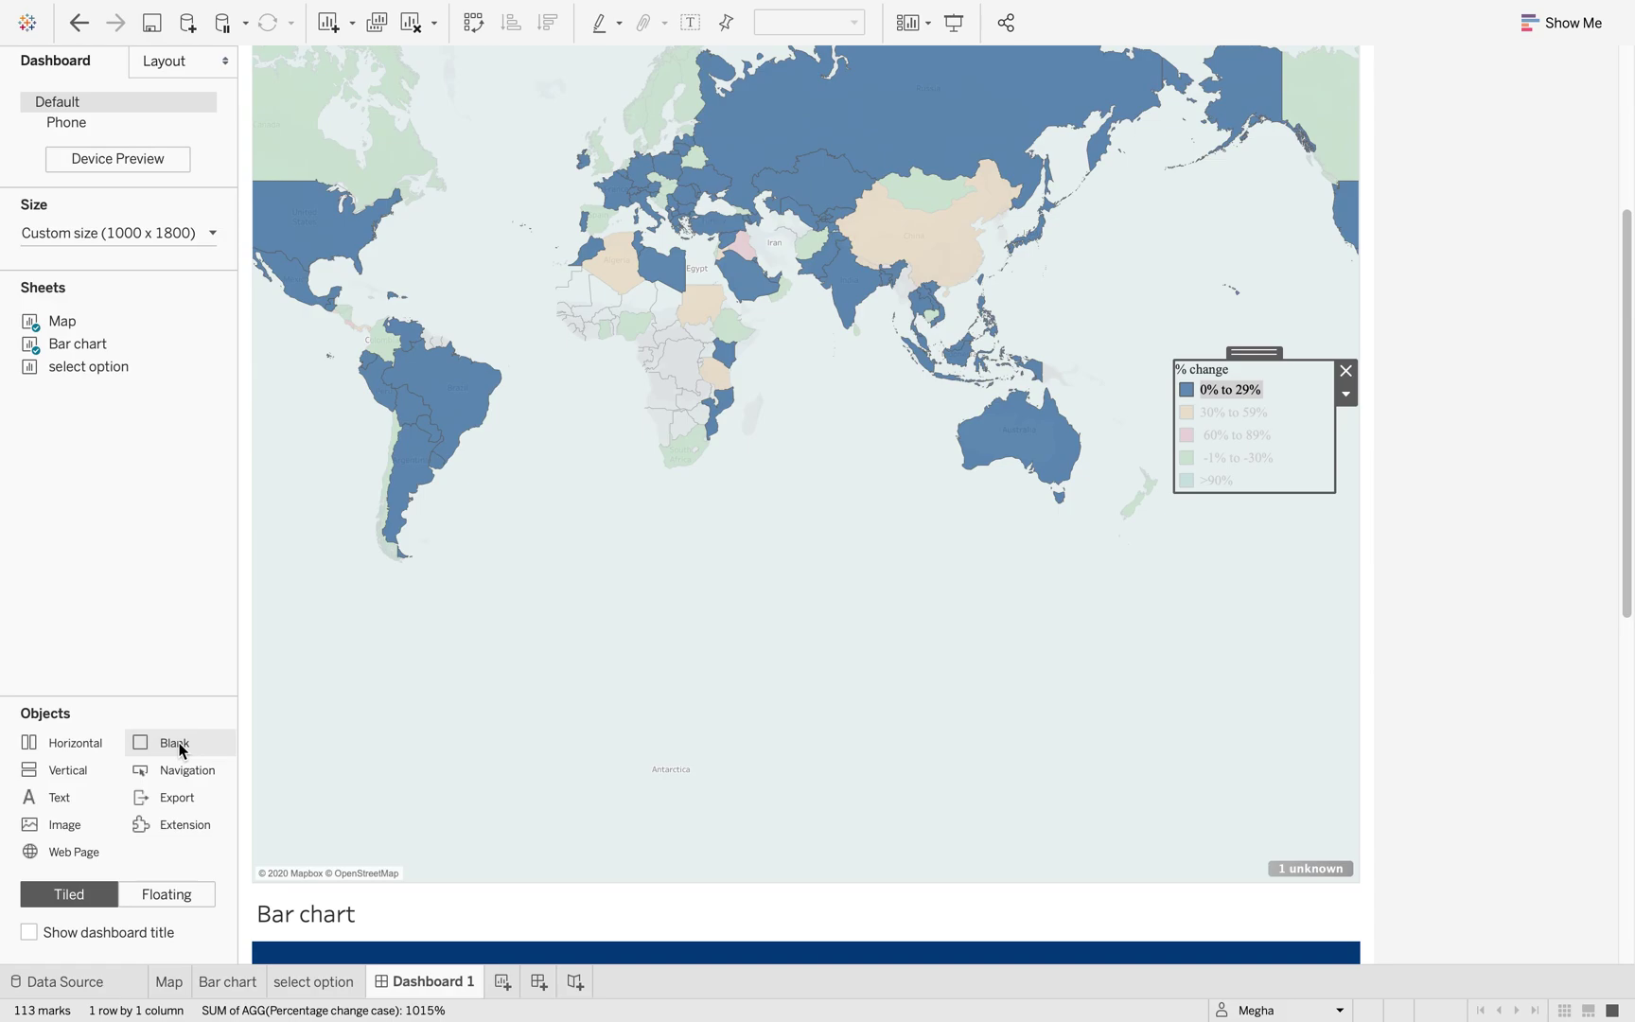
Step: Add a text object between the map and bar chart containing the "Countries with fastest internet speed in 2020" and "Top 10 countries" headings copied from Word
left_click_drag(68, 805, 583, 901)
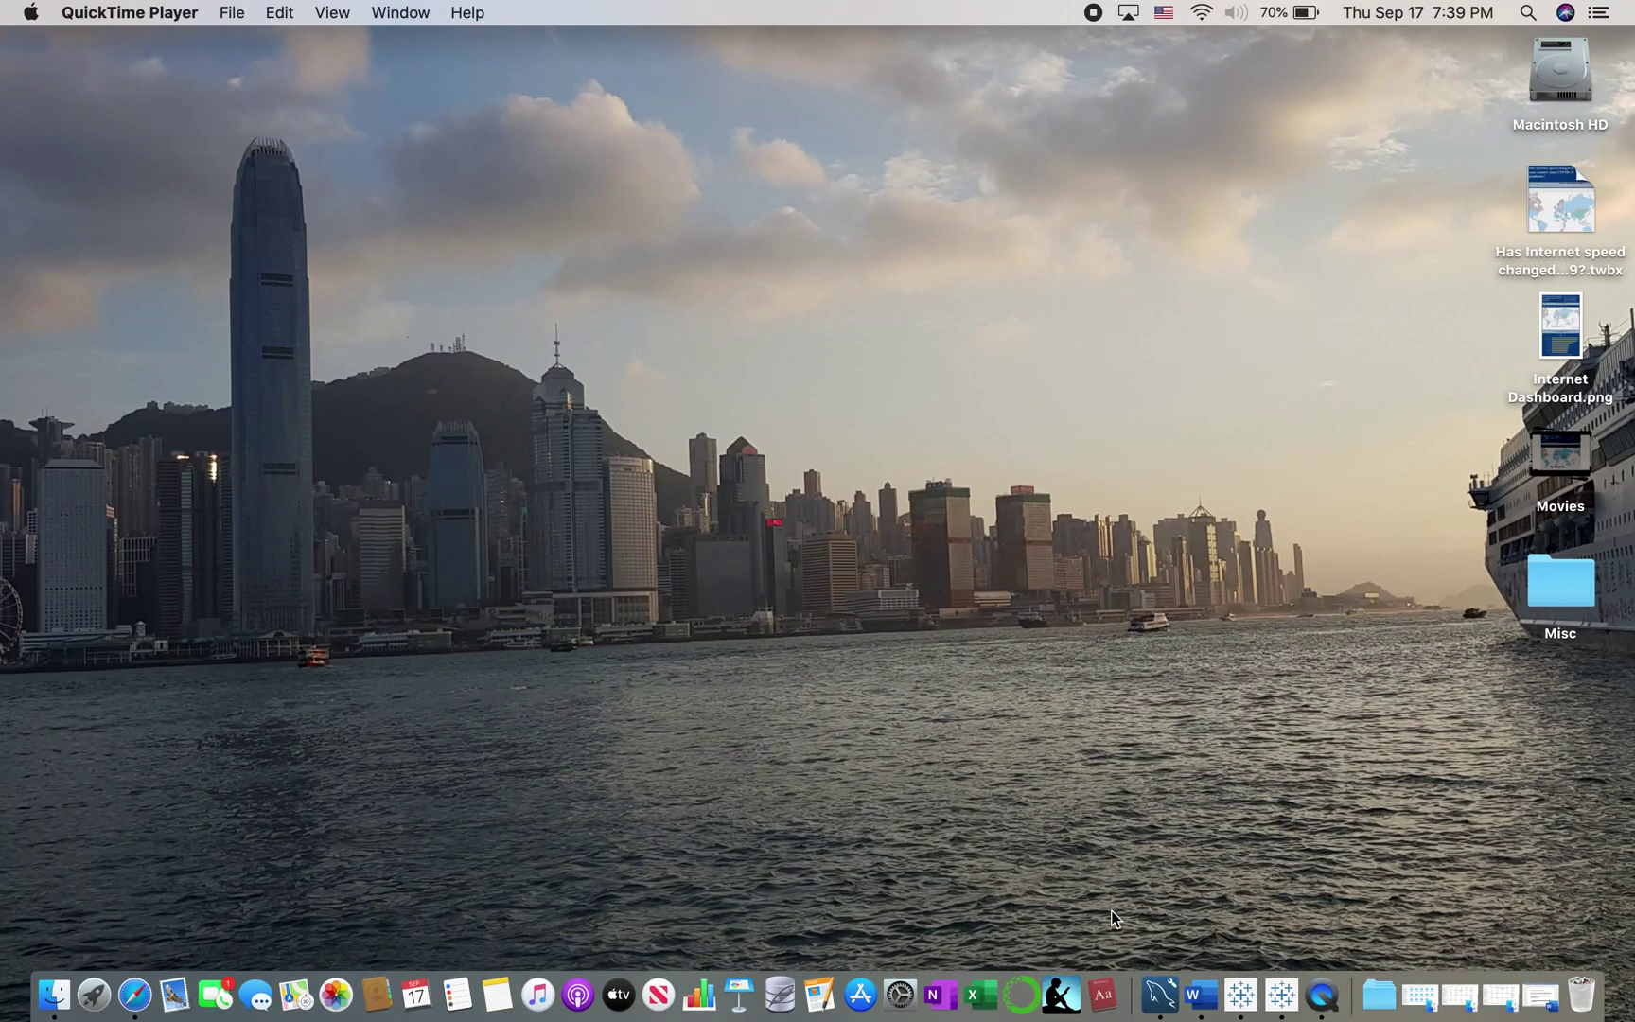
key("super+Tab")
key("super+Tab")
key("super+Tab")
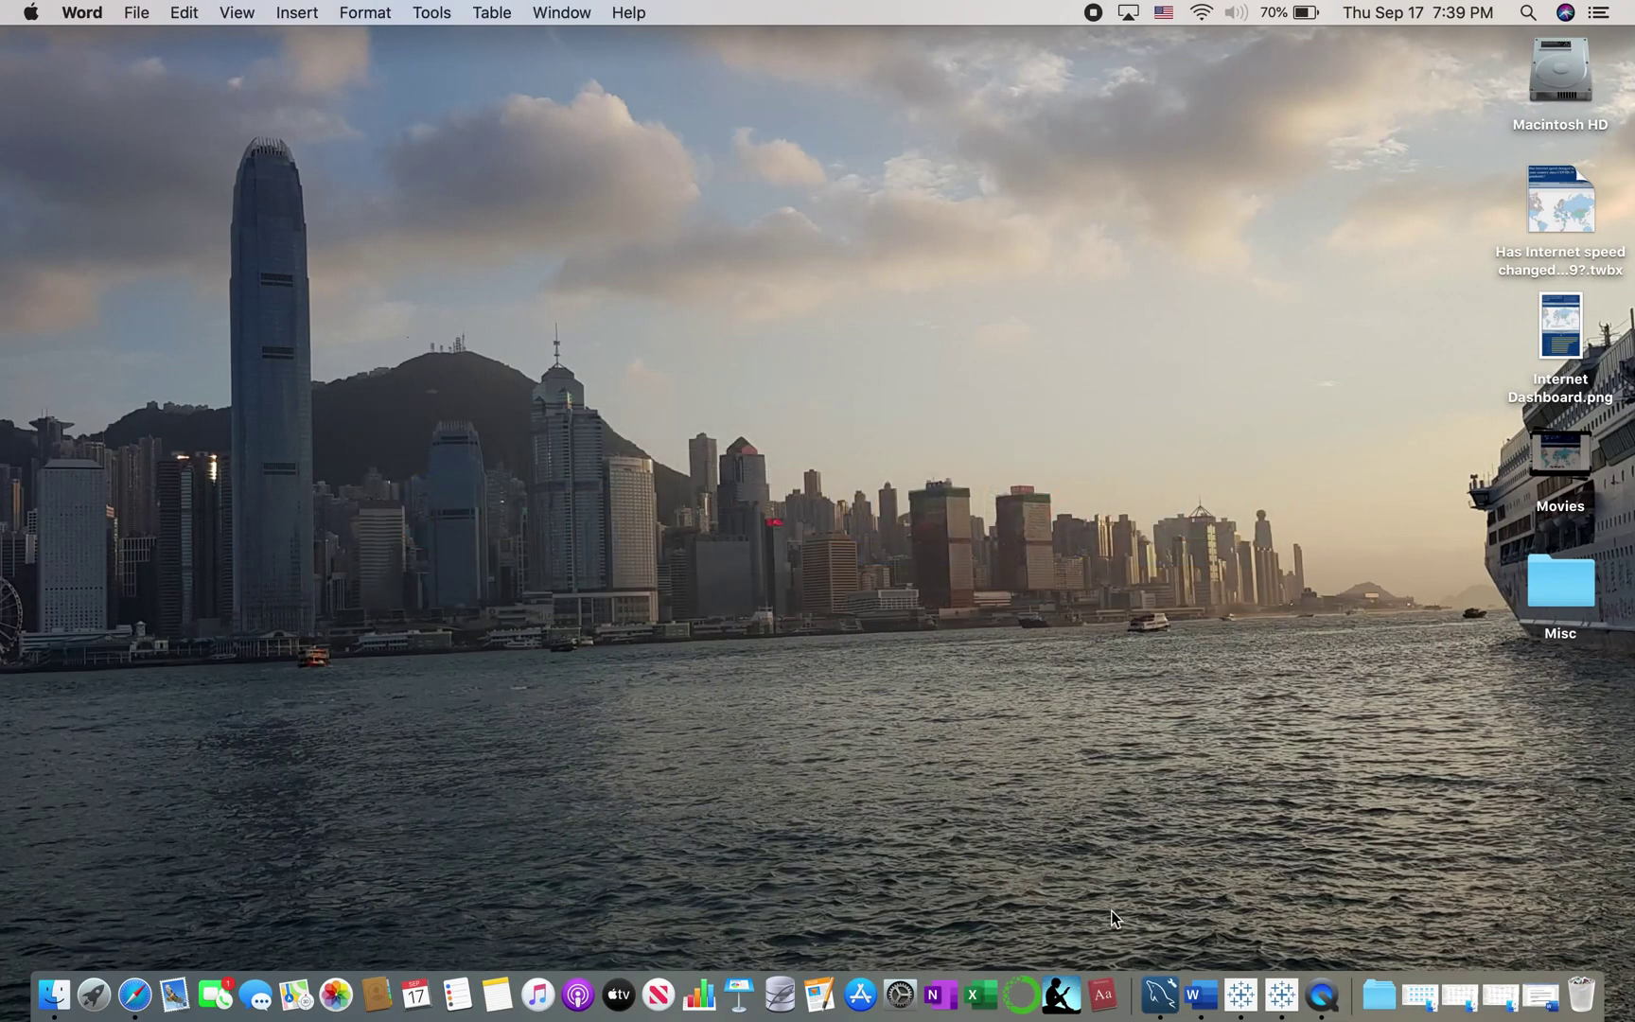
left_click(1199, 995)
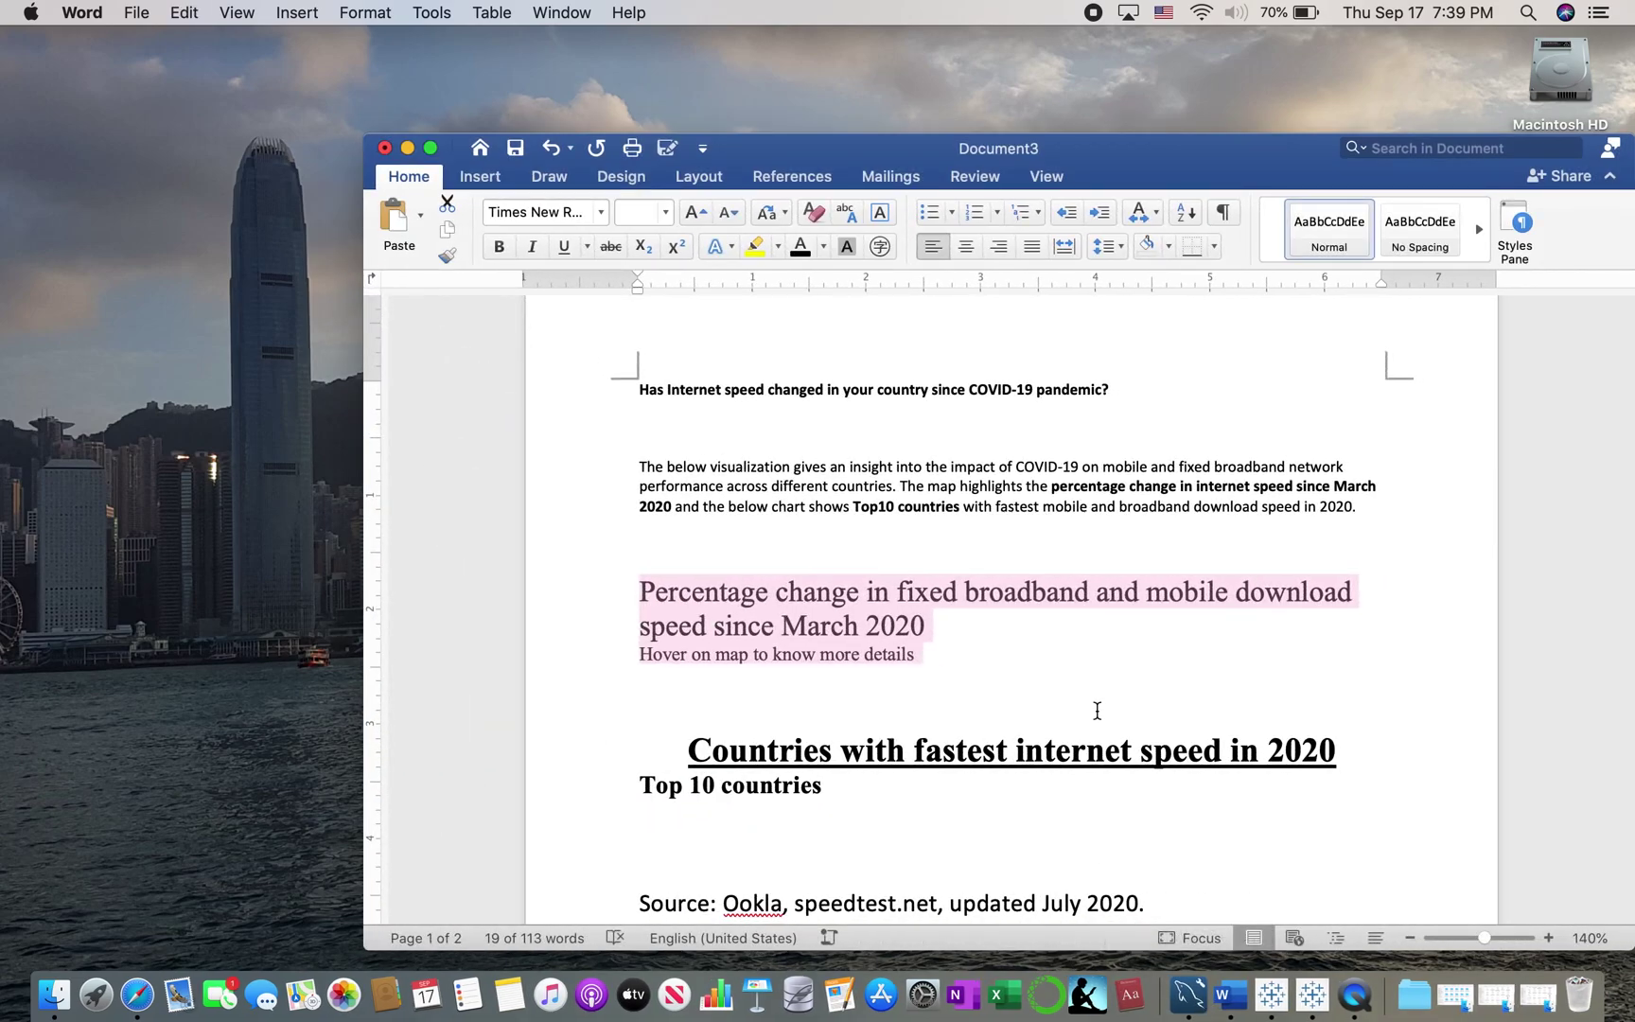
left_click(969, 719)
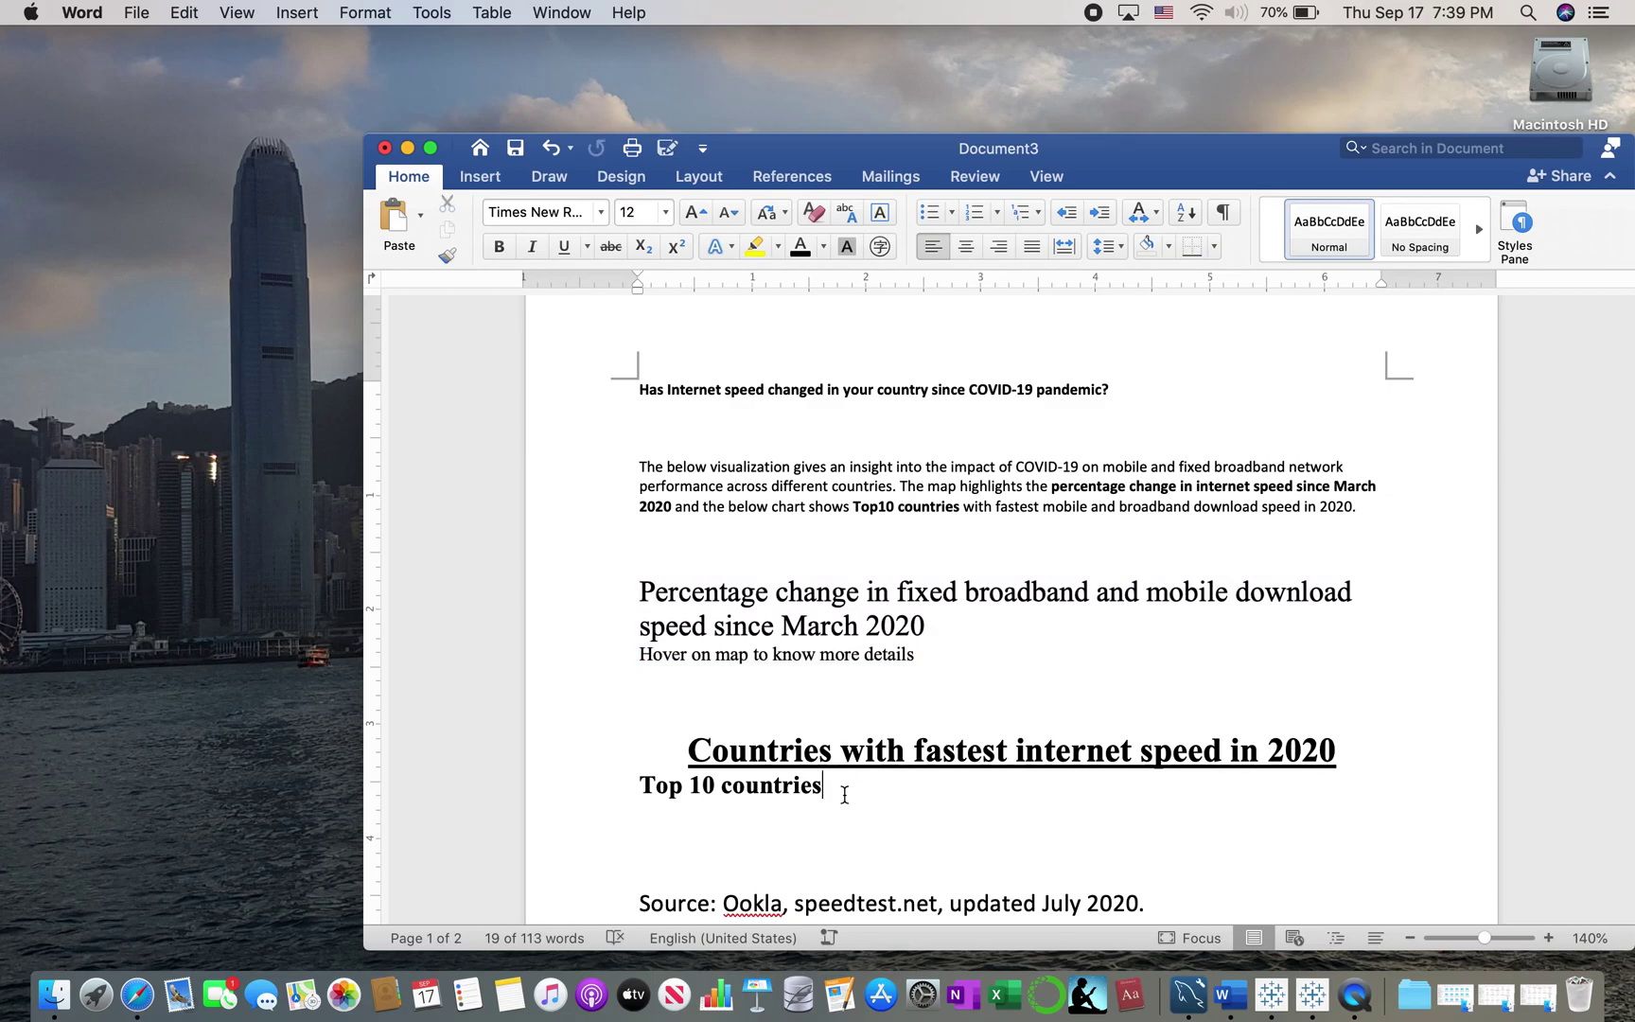
left_click_drag(845, 790, 685, 748)
key("super+c")
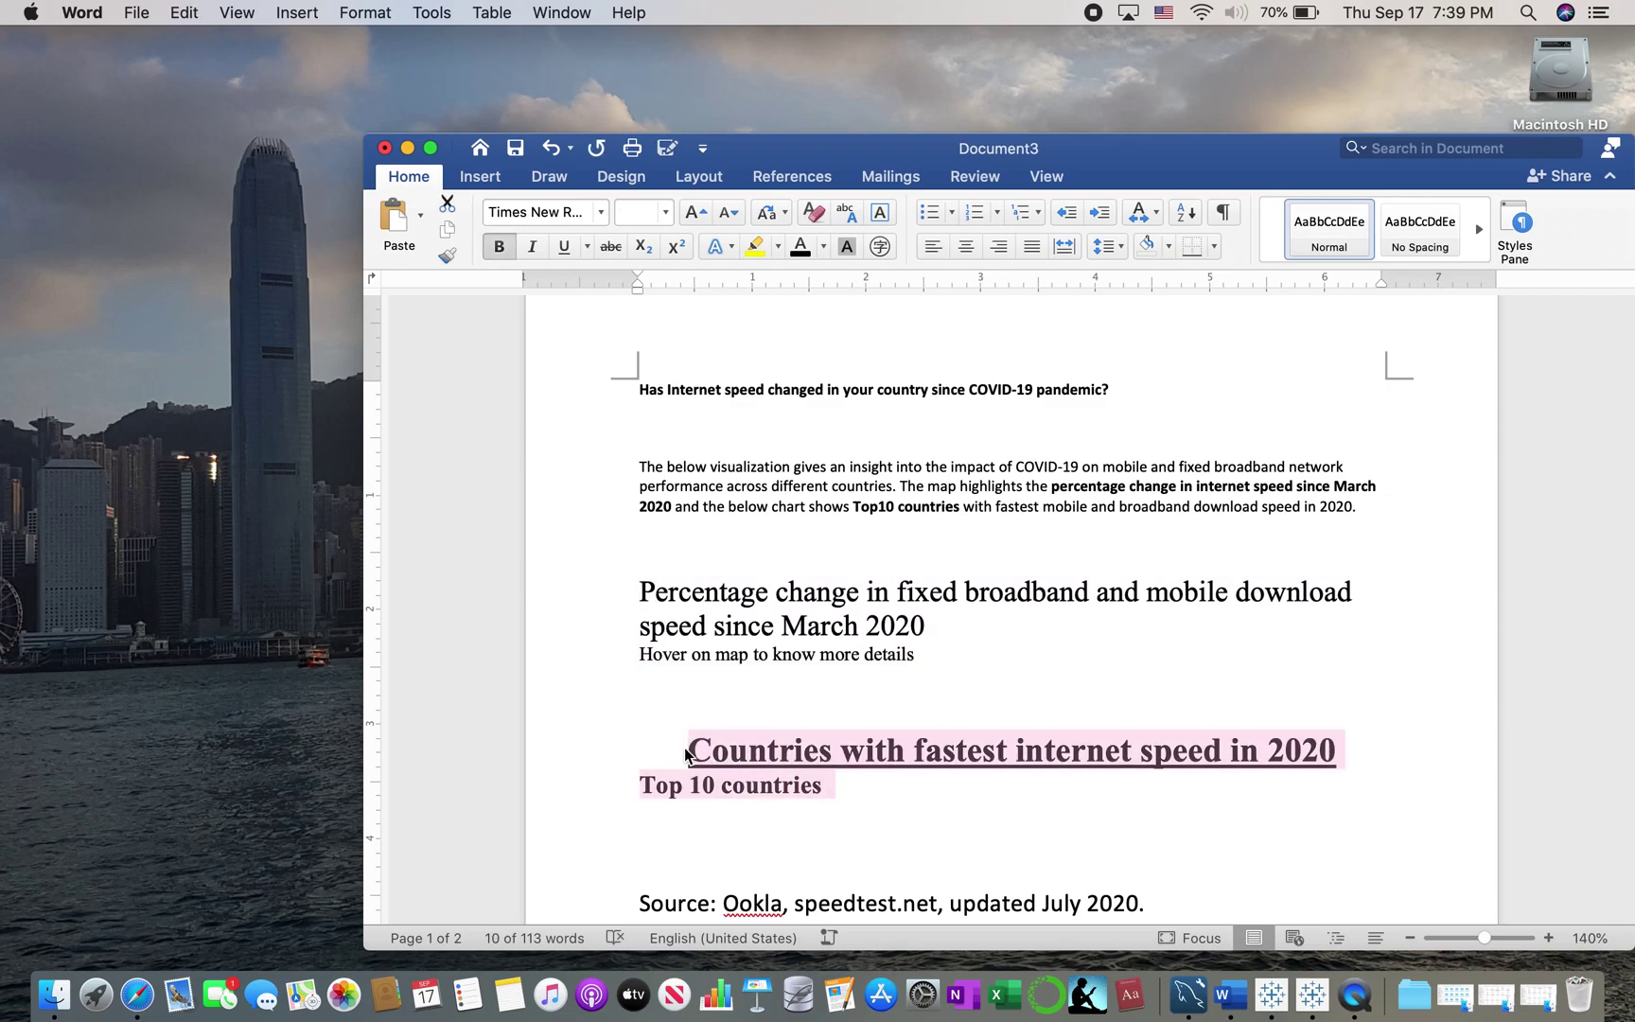
key("super+Tab")
key("super+Tab")
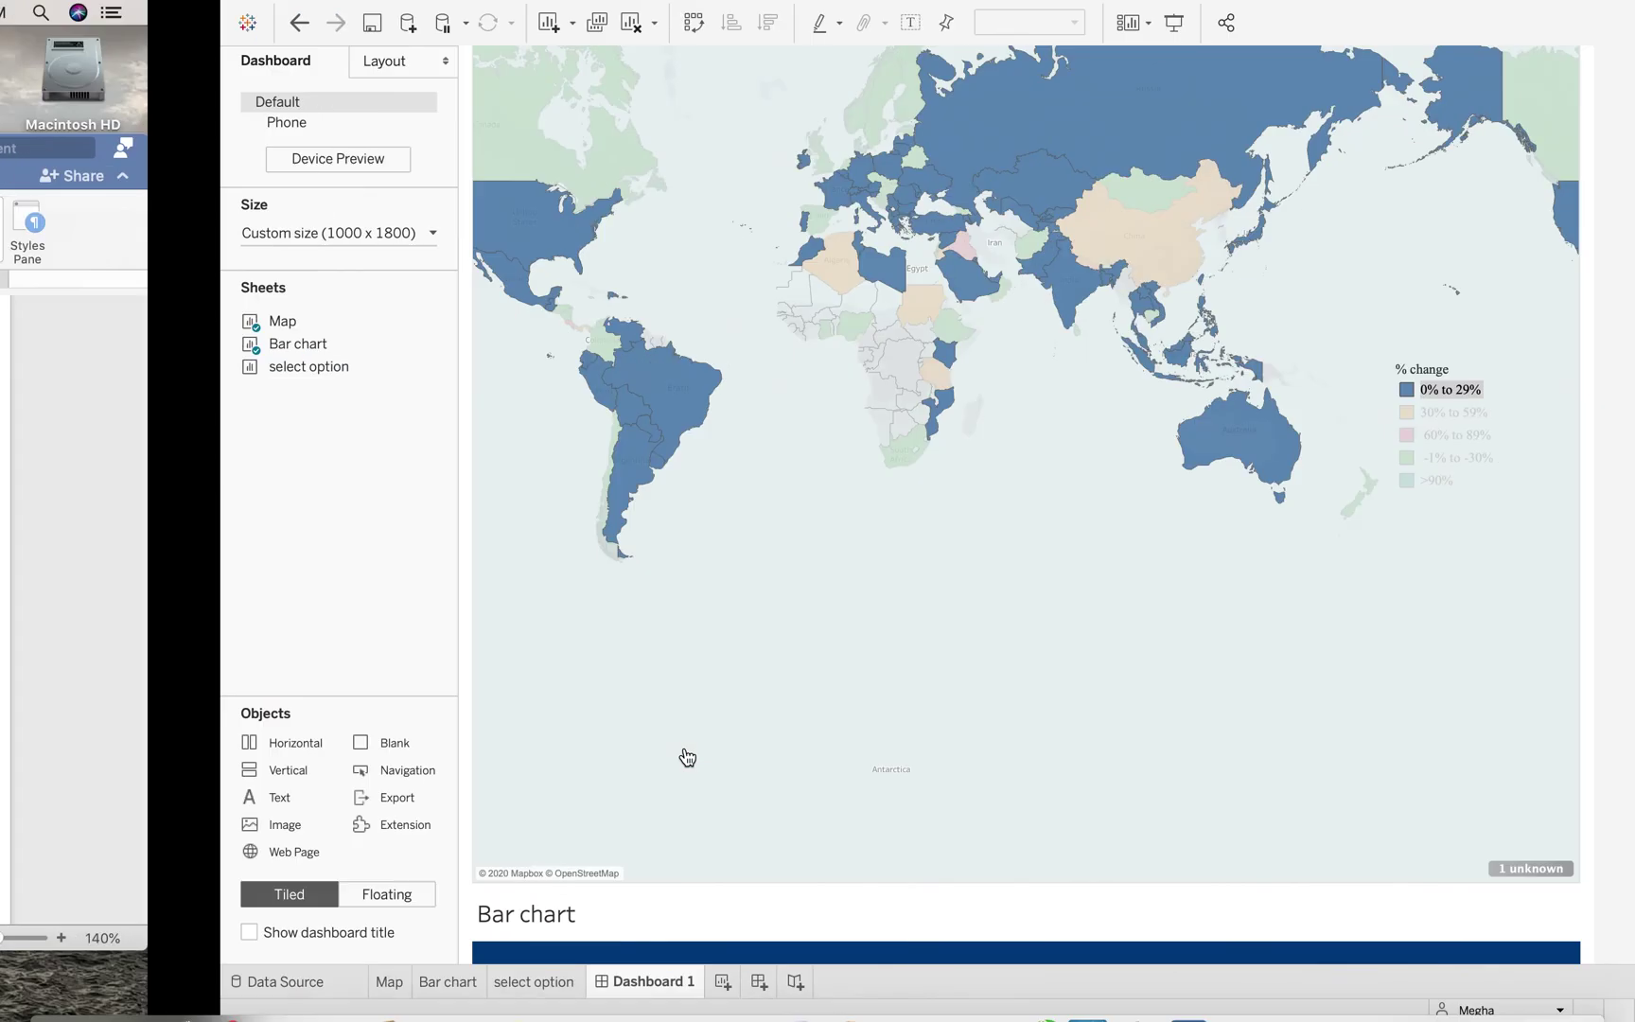
key("super+v")
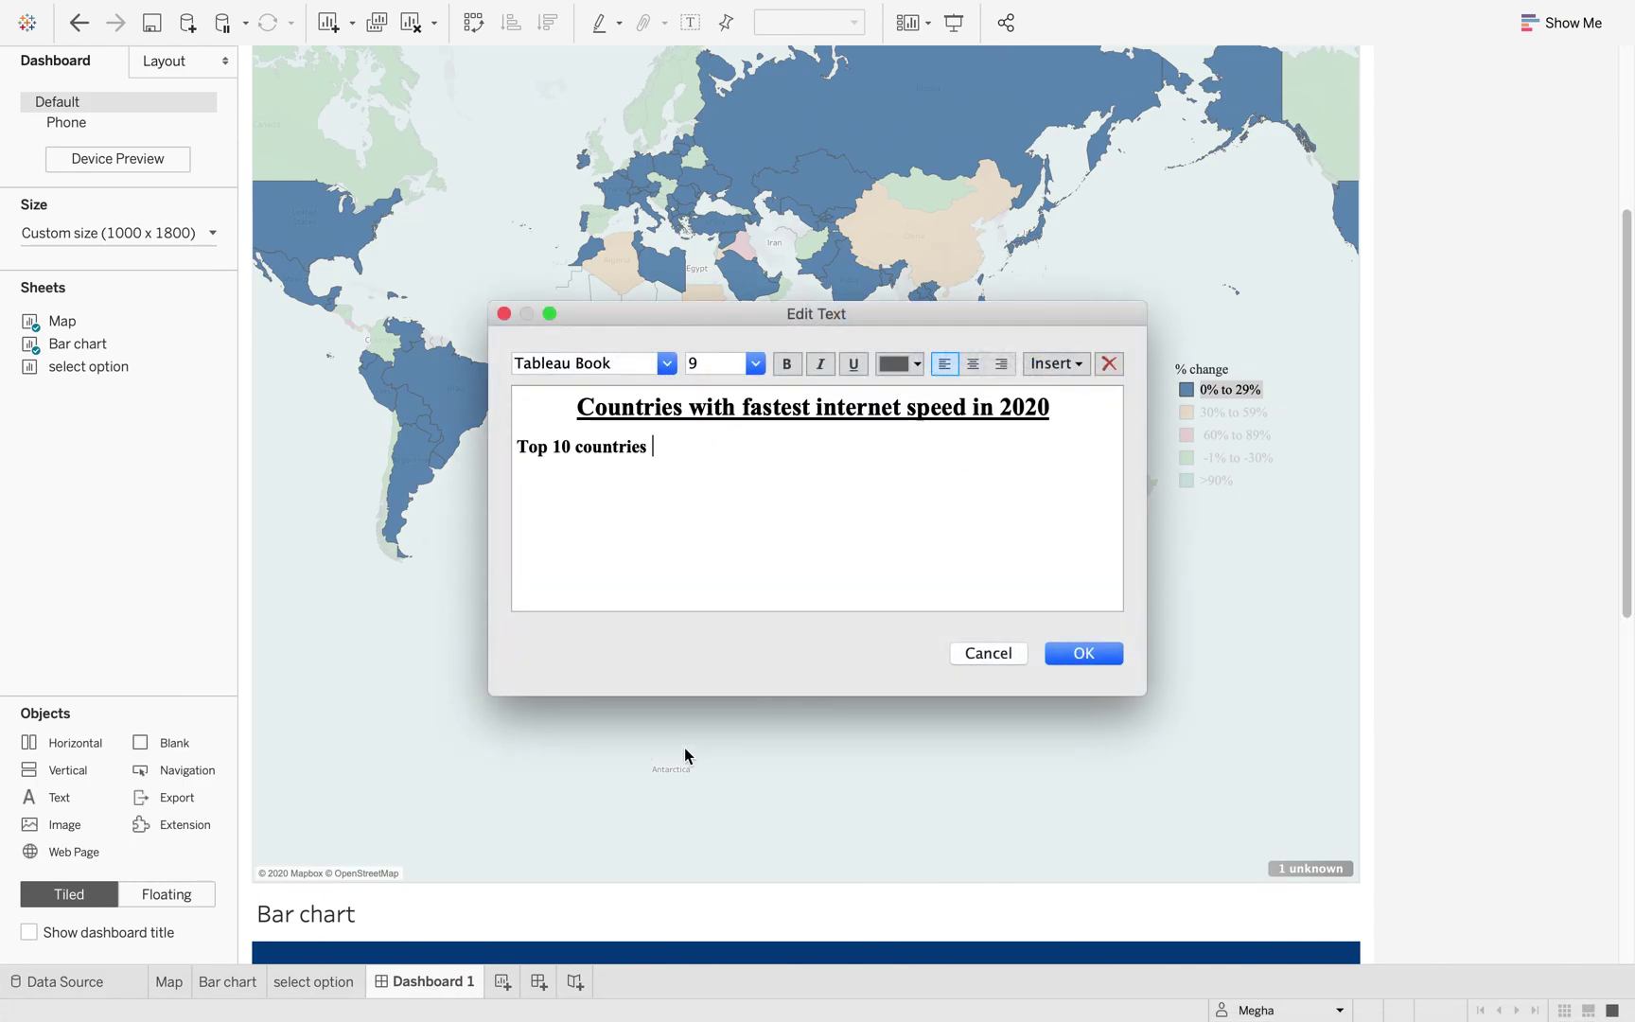
Step: Set the font of both pasted headings to "time new roman" and centre them, accepting the text edit
key("super+a")
left_click(631, 364)
type("t")
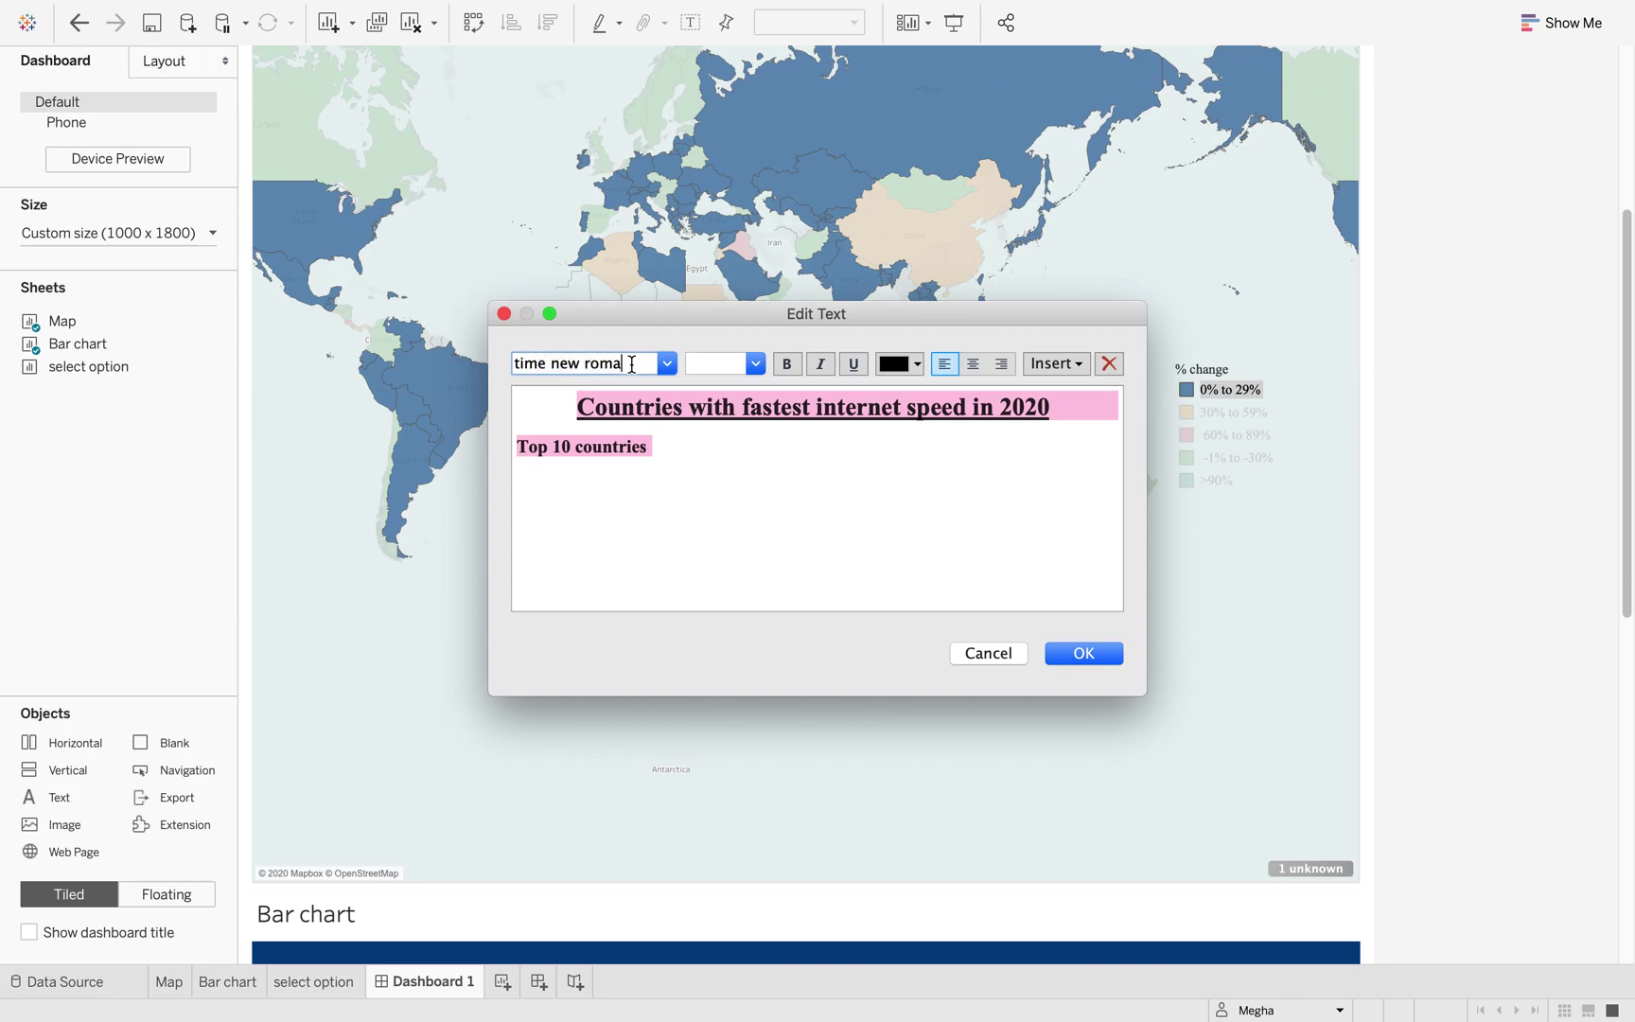
key("Return")
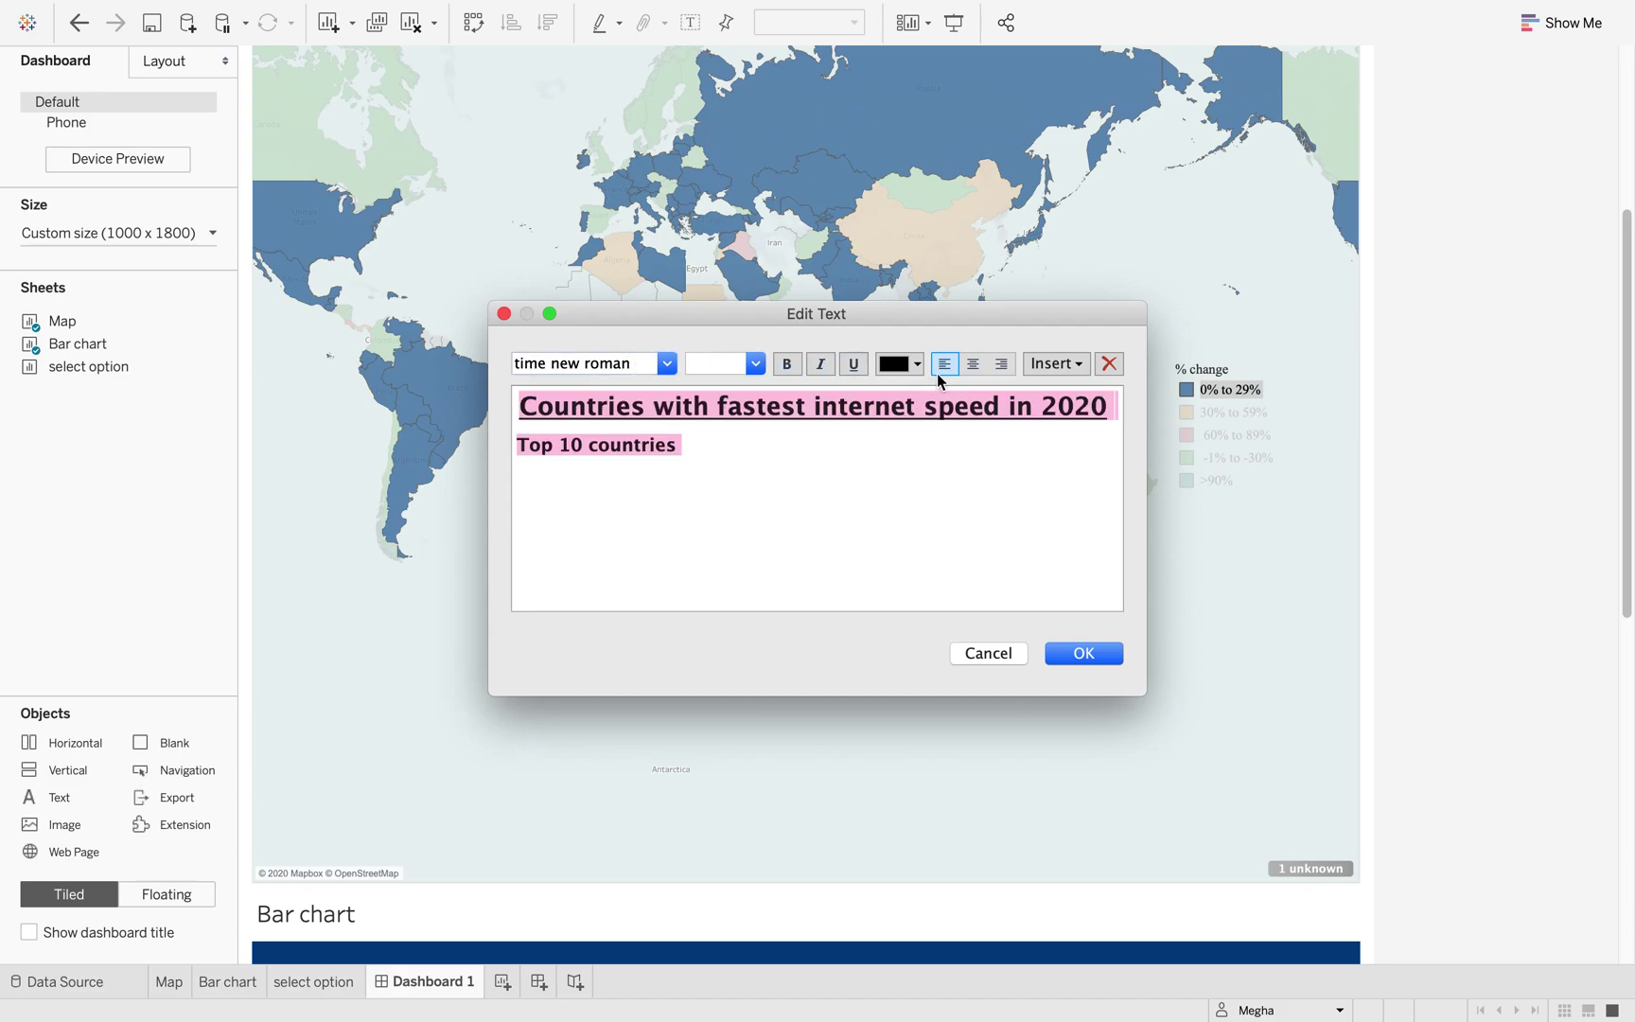
left_click(973, 364)
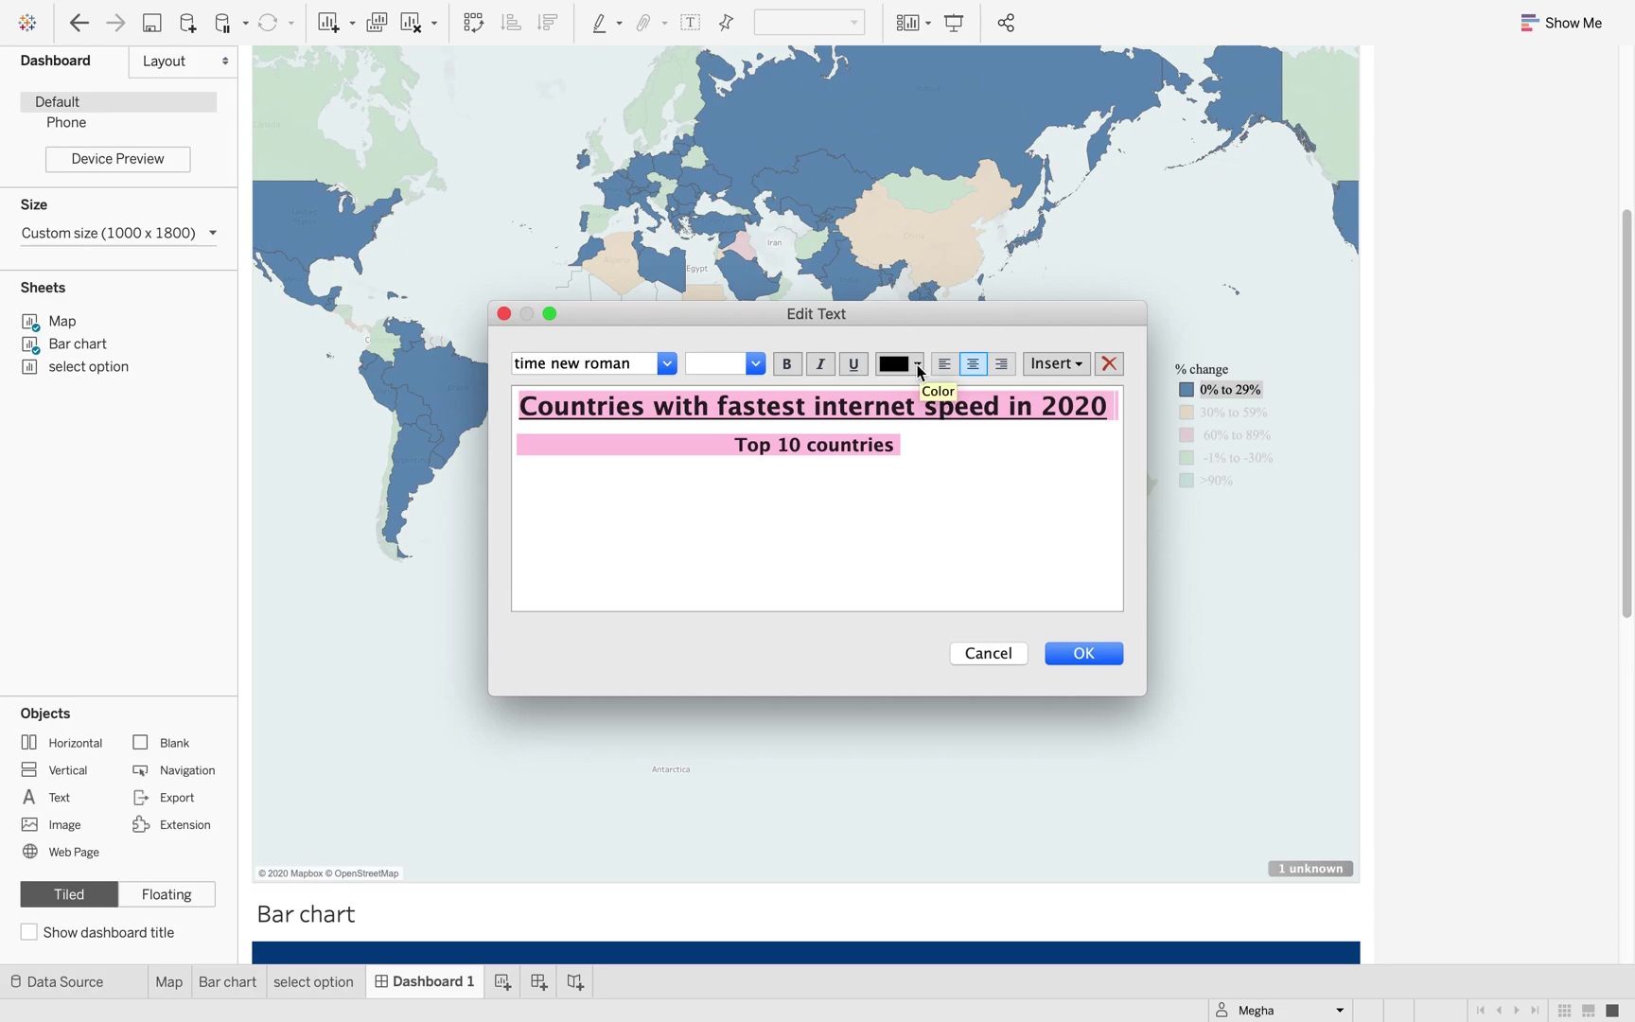
left_click(1084, 654)
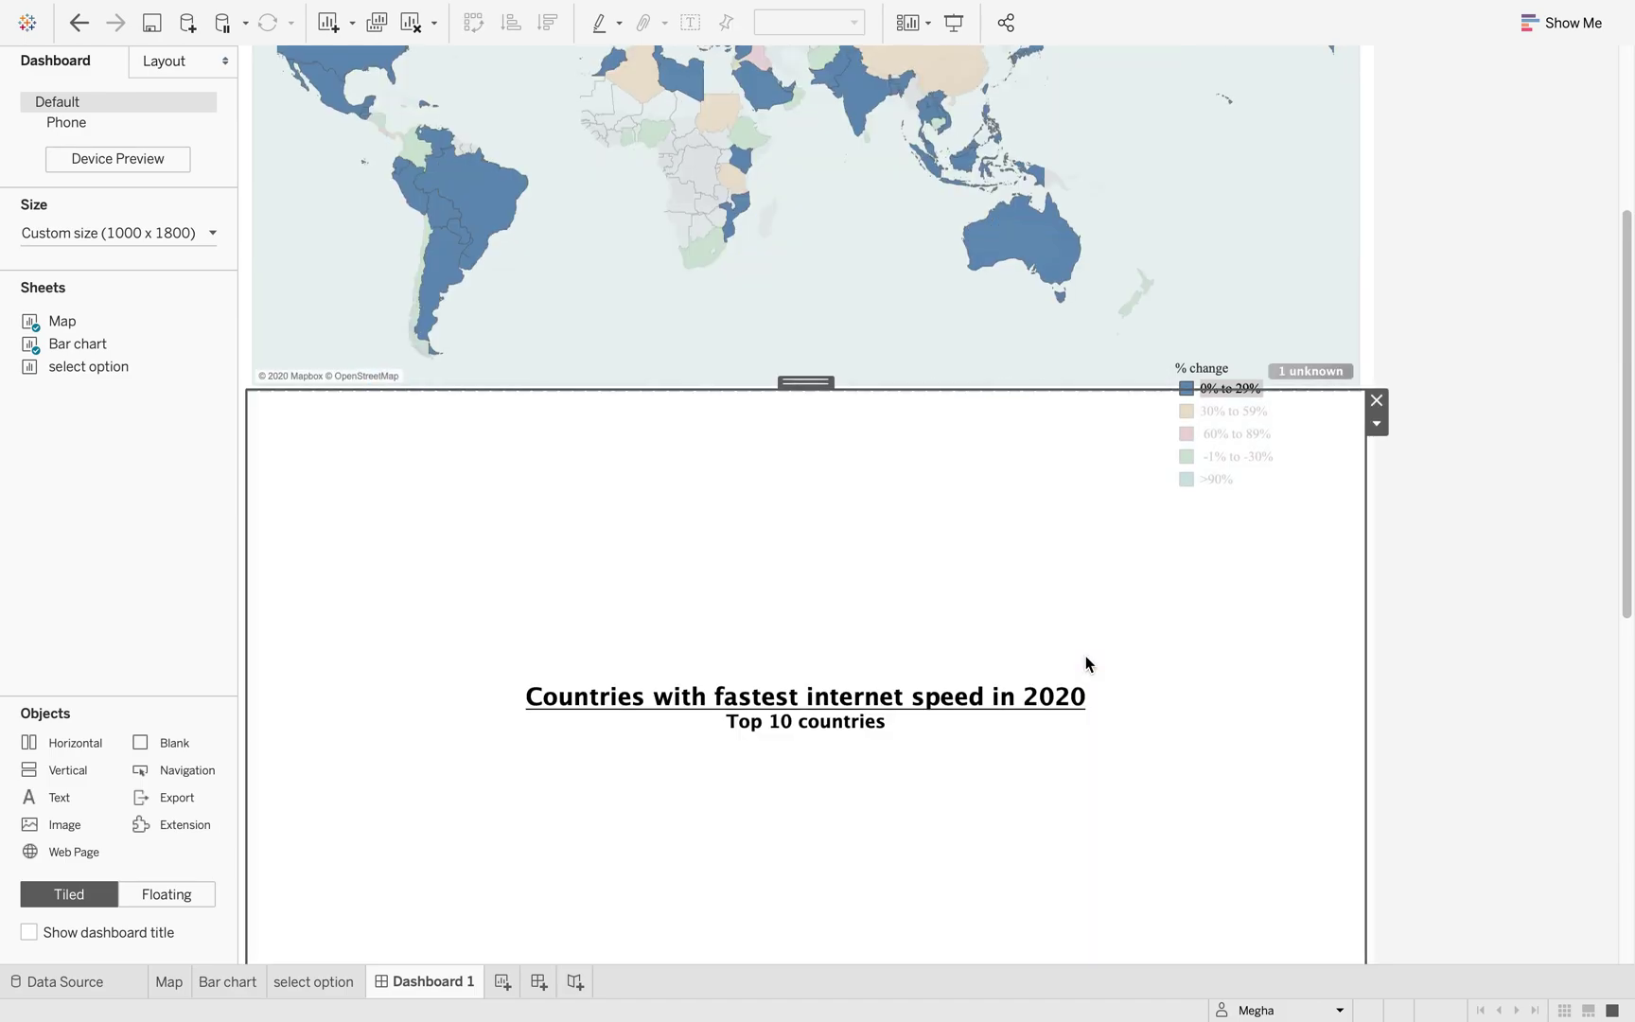
Step: Shrink the fastest-countries heading tile to a strip about 79 px high between the map and the bar chart
scroll(1514, 496, "down", 5)
scroll(1514, 495, "up", 4)
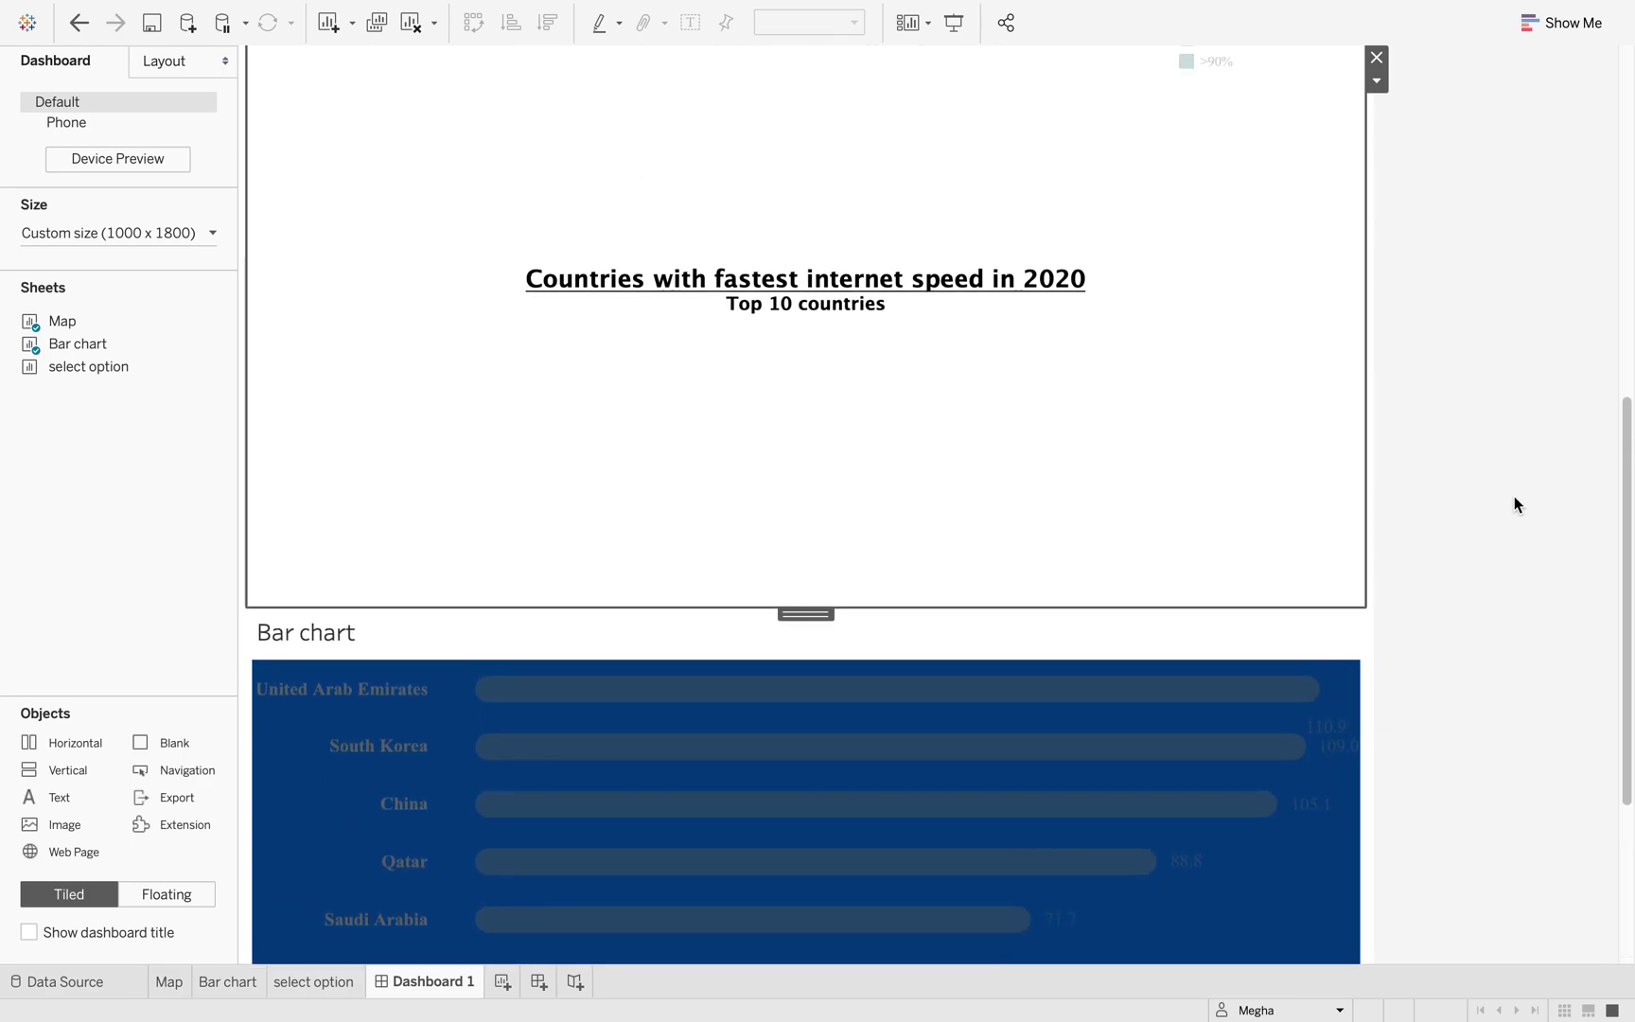
left_click_drag(1007, 606, 1029, 124)
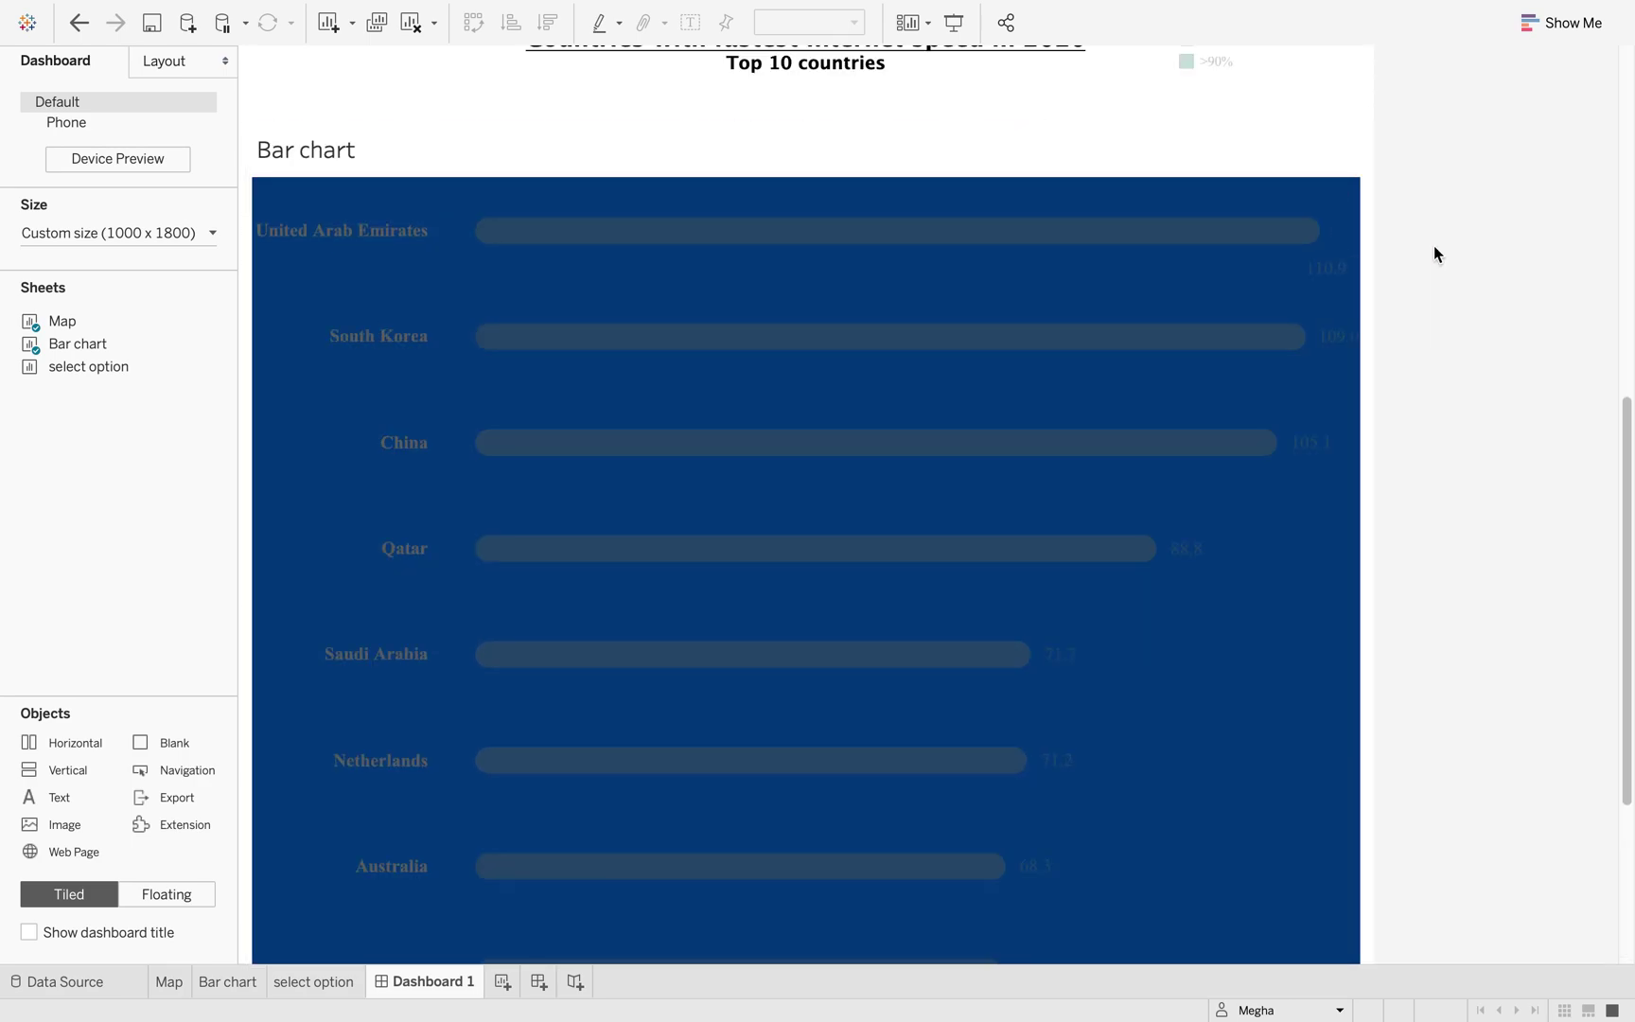
scroll(1434, 245, "up", 4)
left_click_drag(1029, 526, 1030, 443)
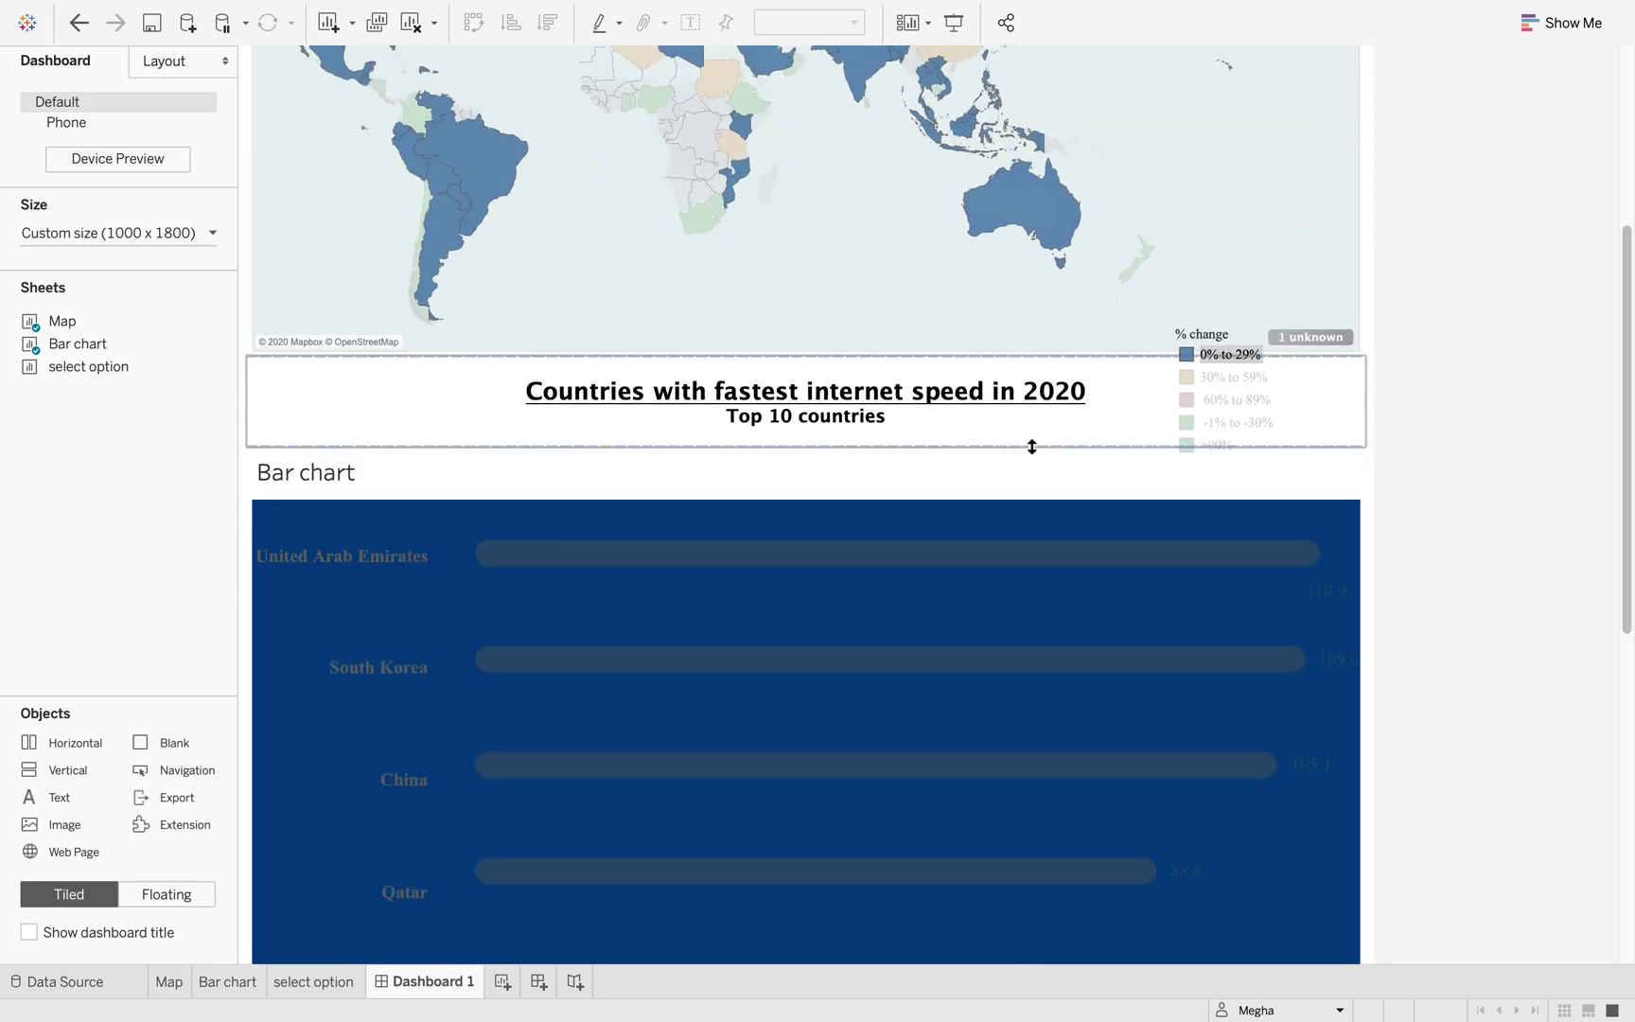
Step: Give the fastest-countries heading tile a light blue background at 100% opacity
left_click(1121, 371)
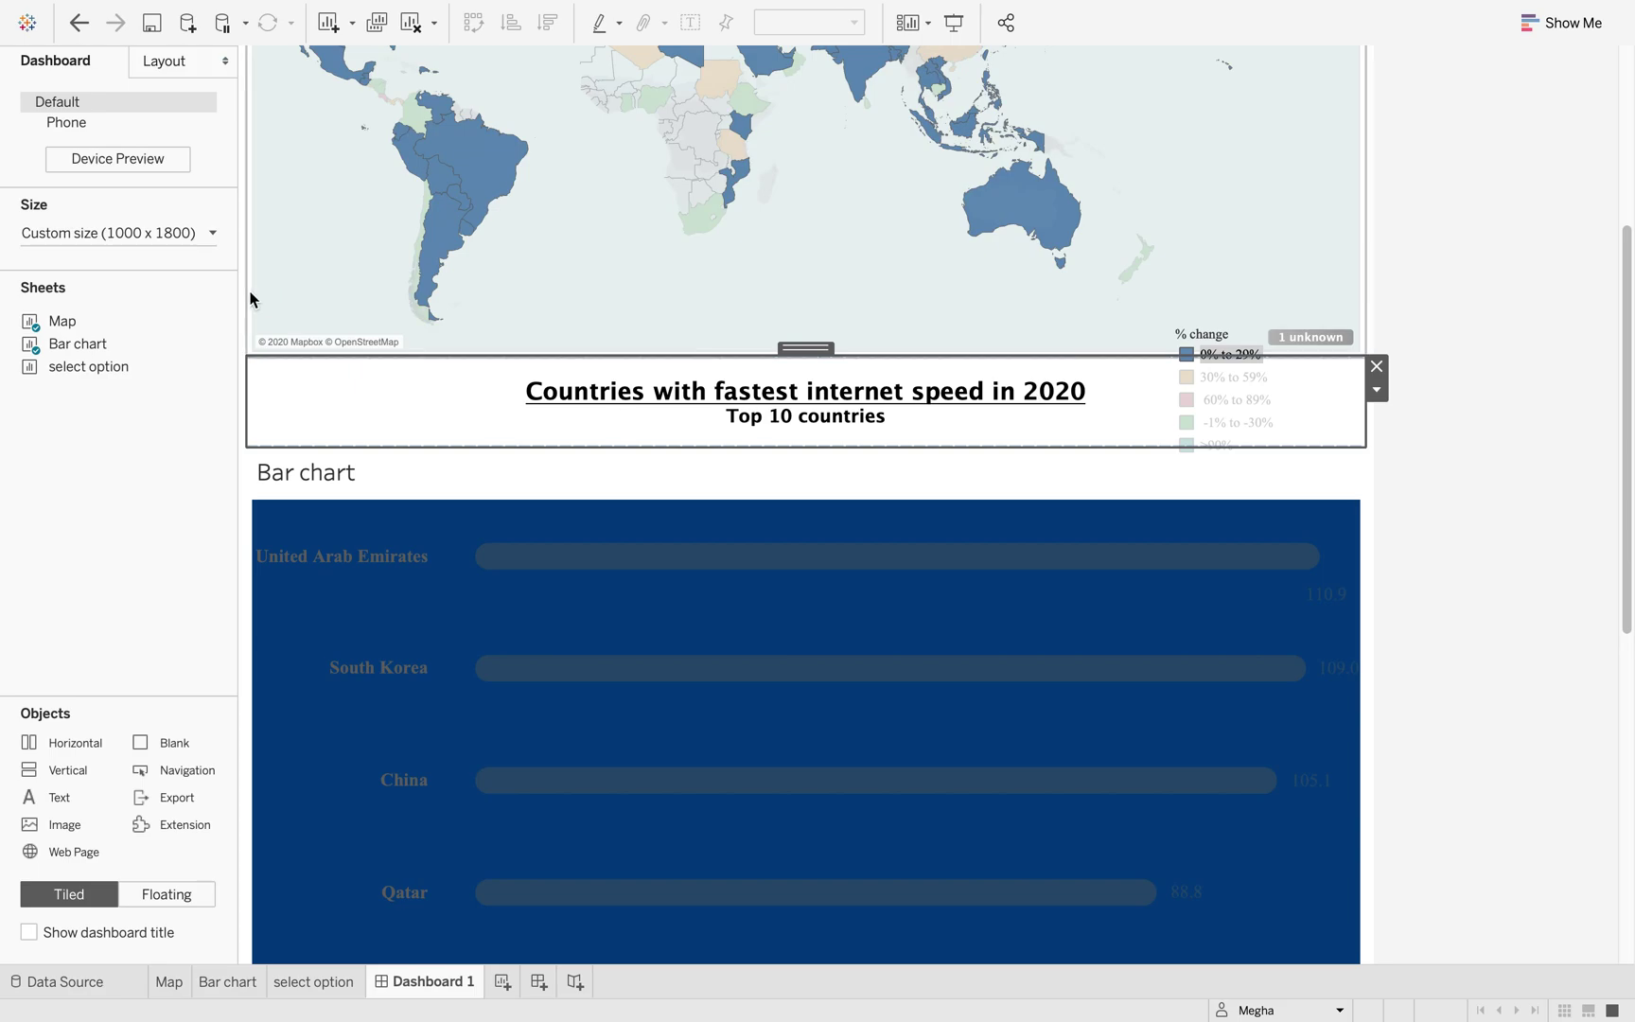
left_click(164, 60)
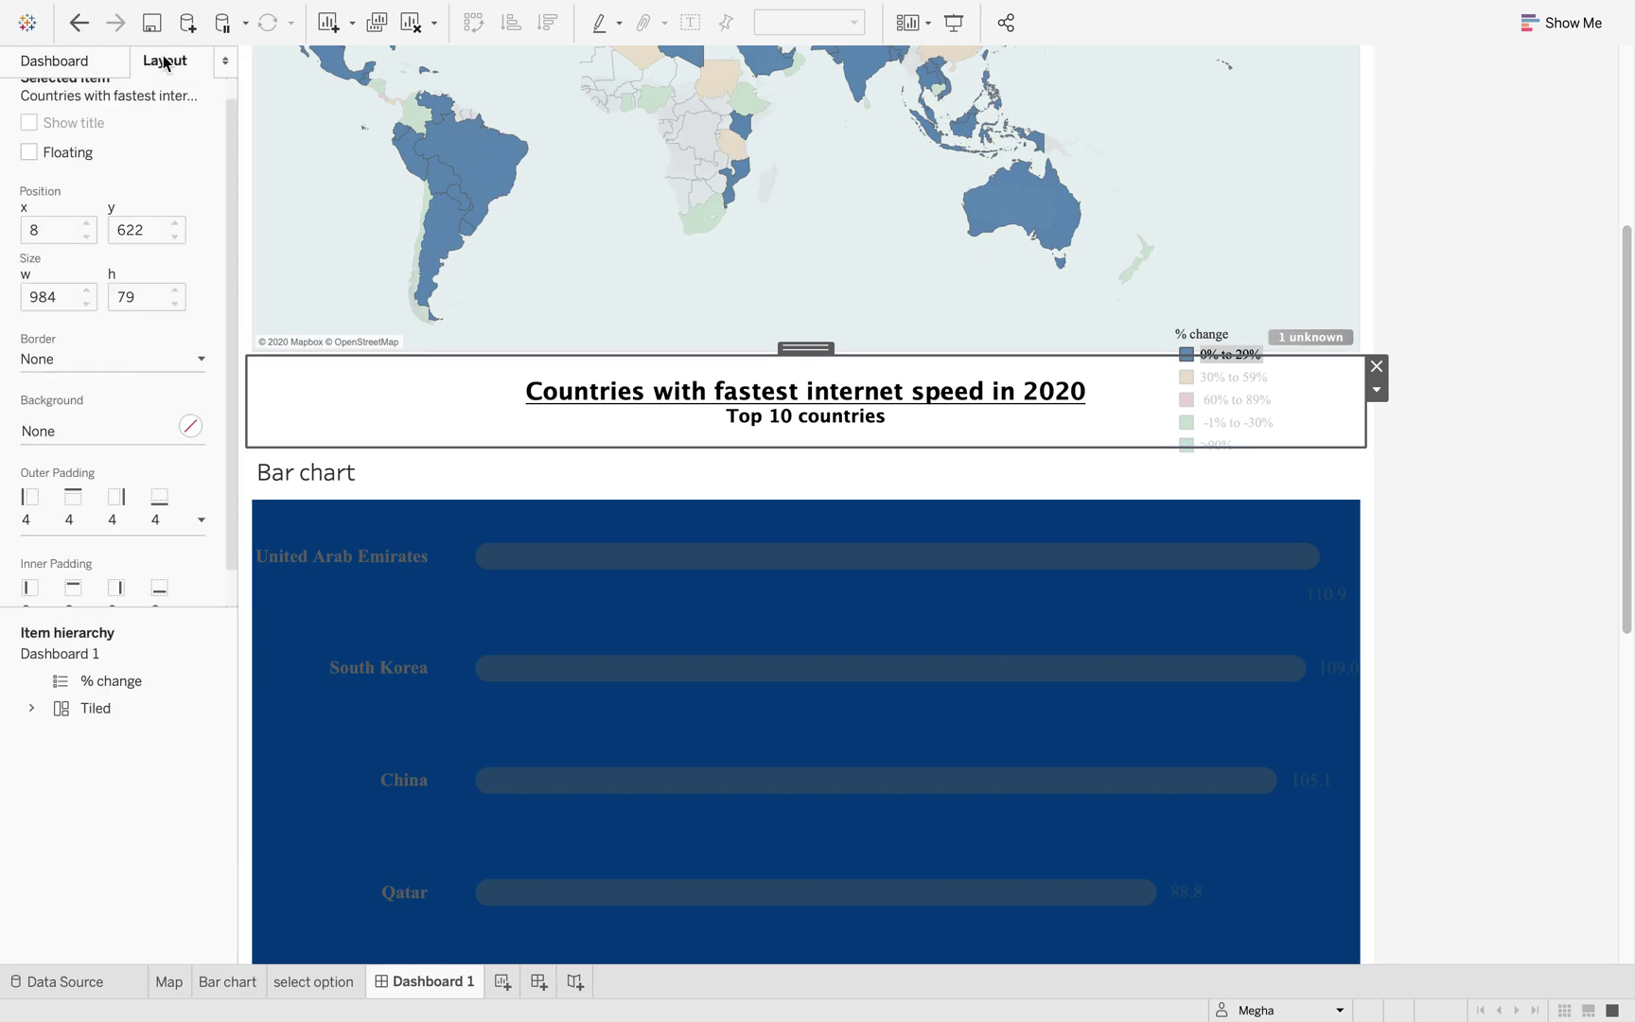
left_click(190, 426)
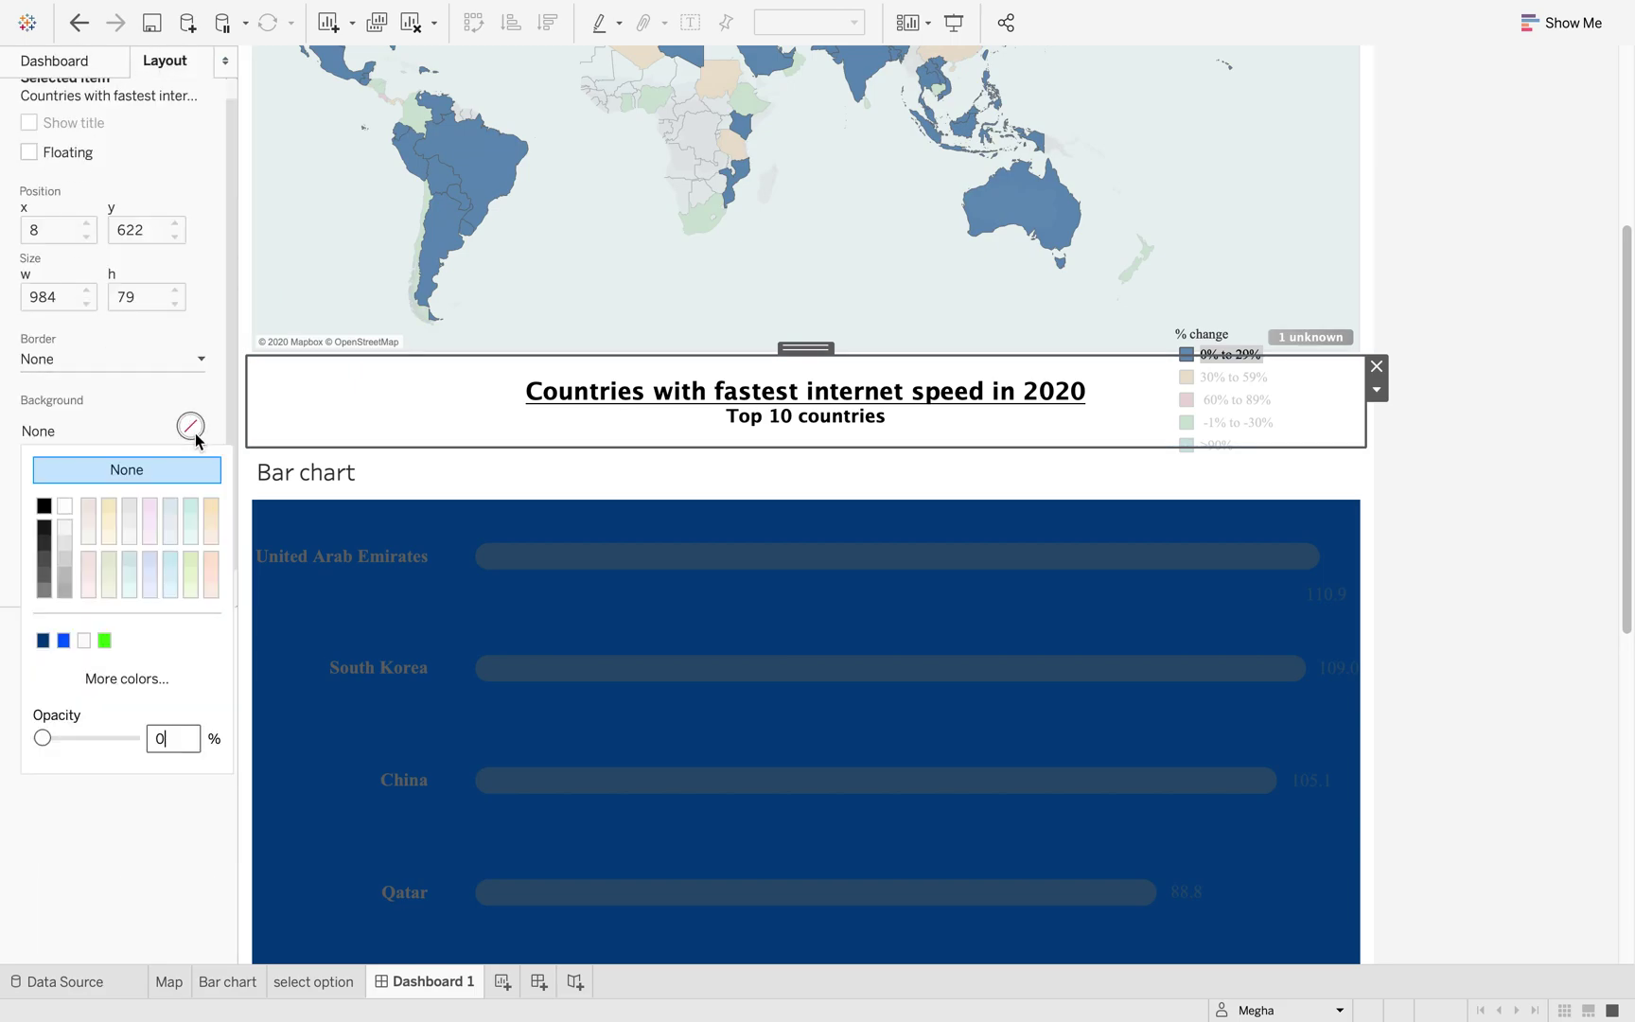
left_click(129, 574)
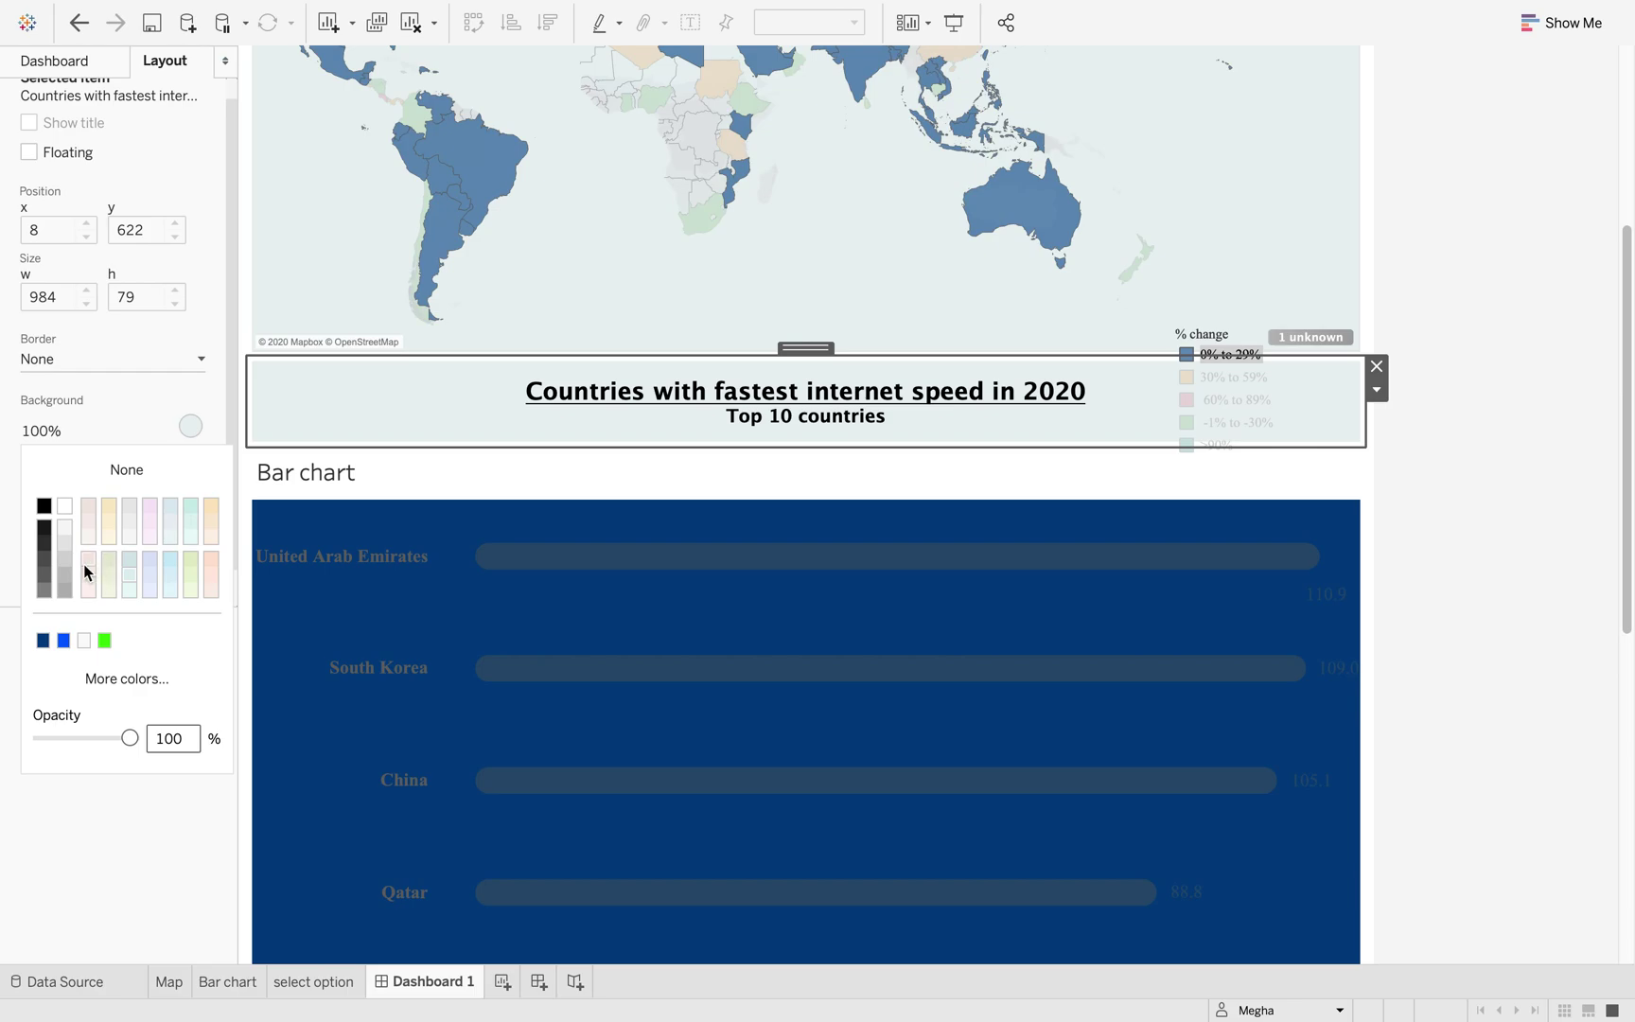
left_click(174, 563)
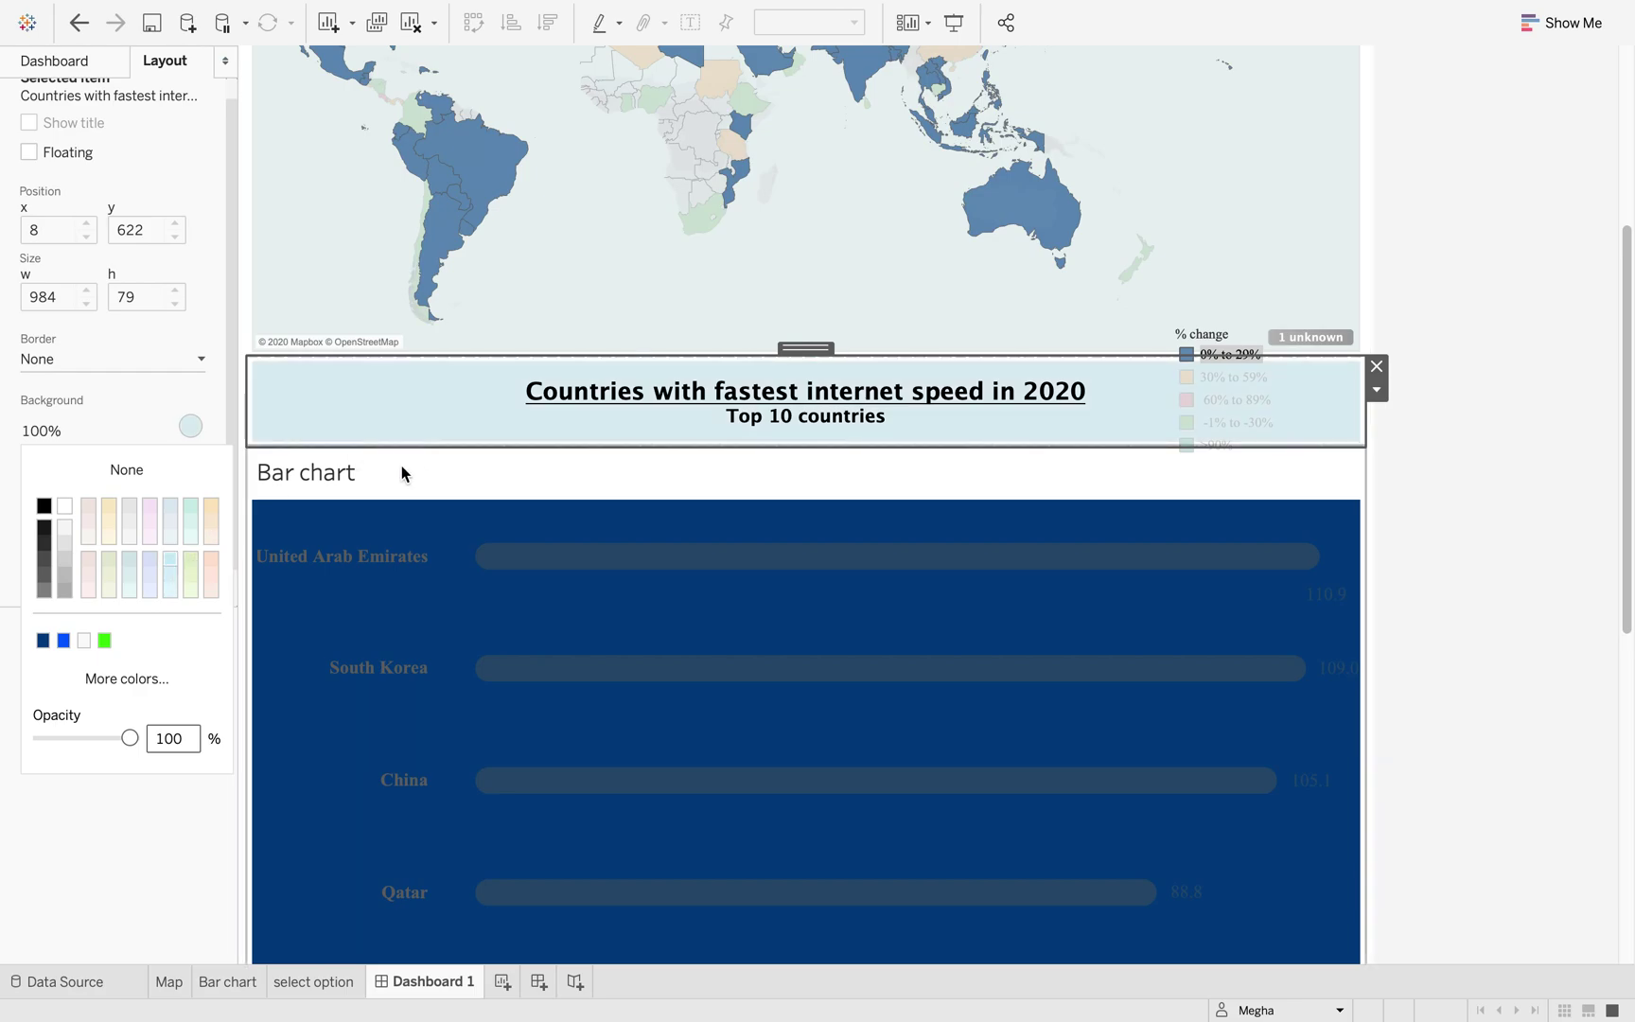
Step: Hide the bar chart's title on the dashboard
left_click(435, 483)
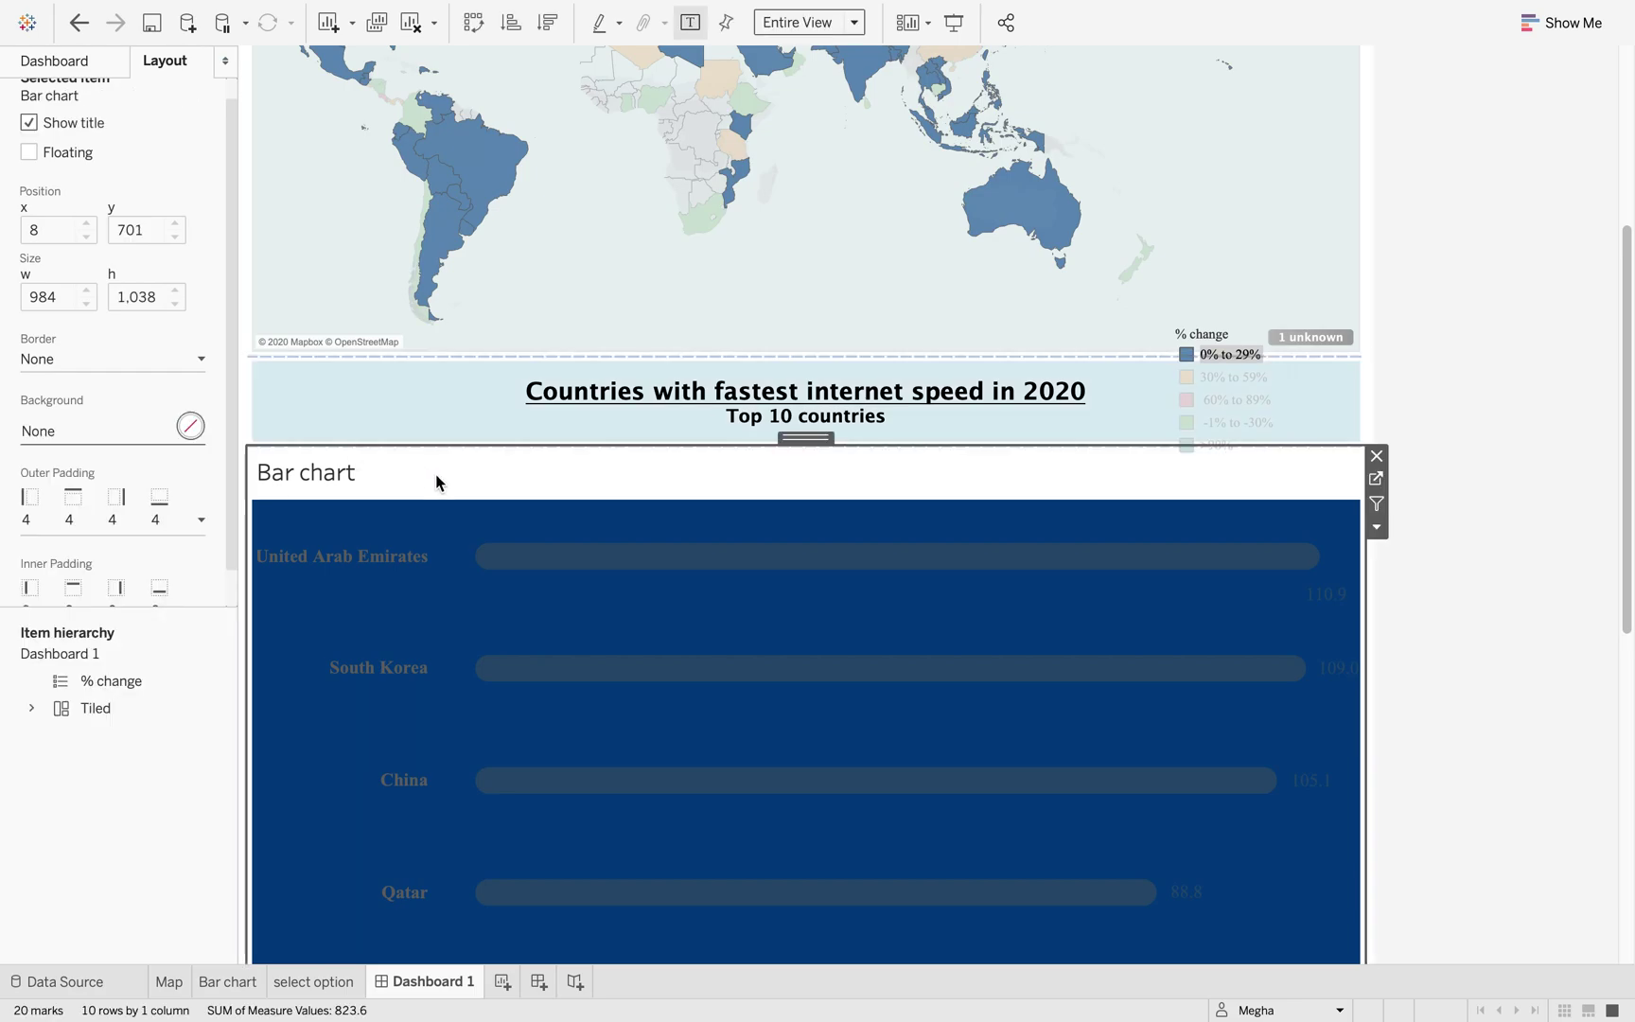
right_click(437, 475)
left_click(492, 534)
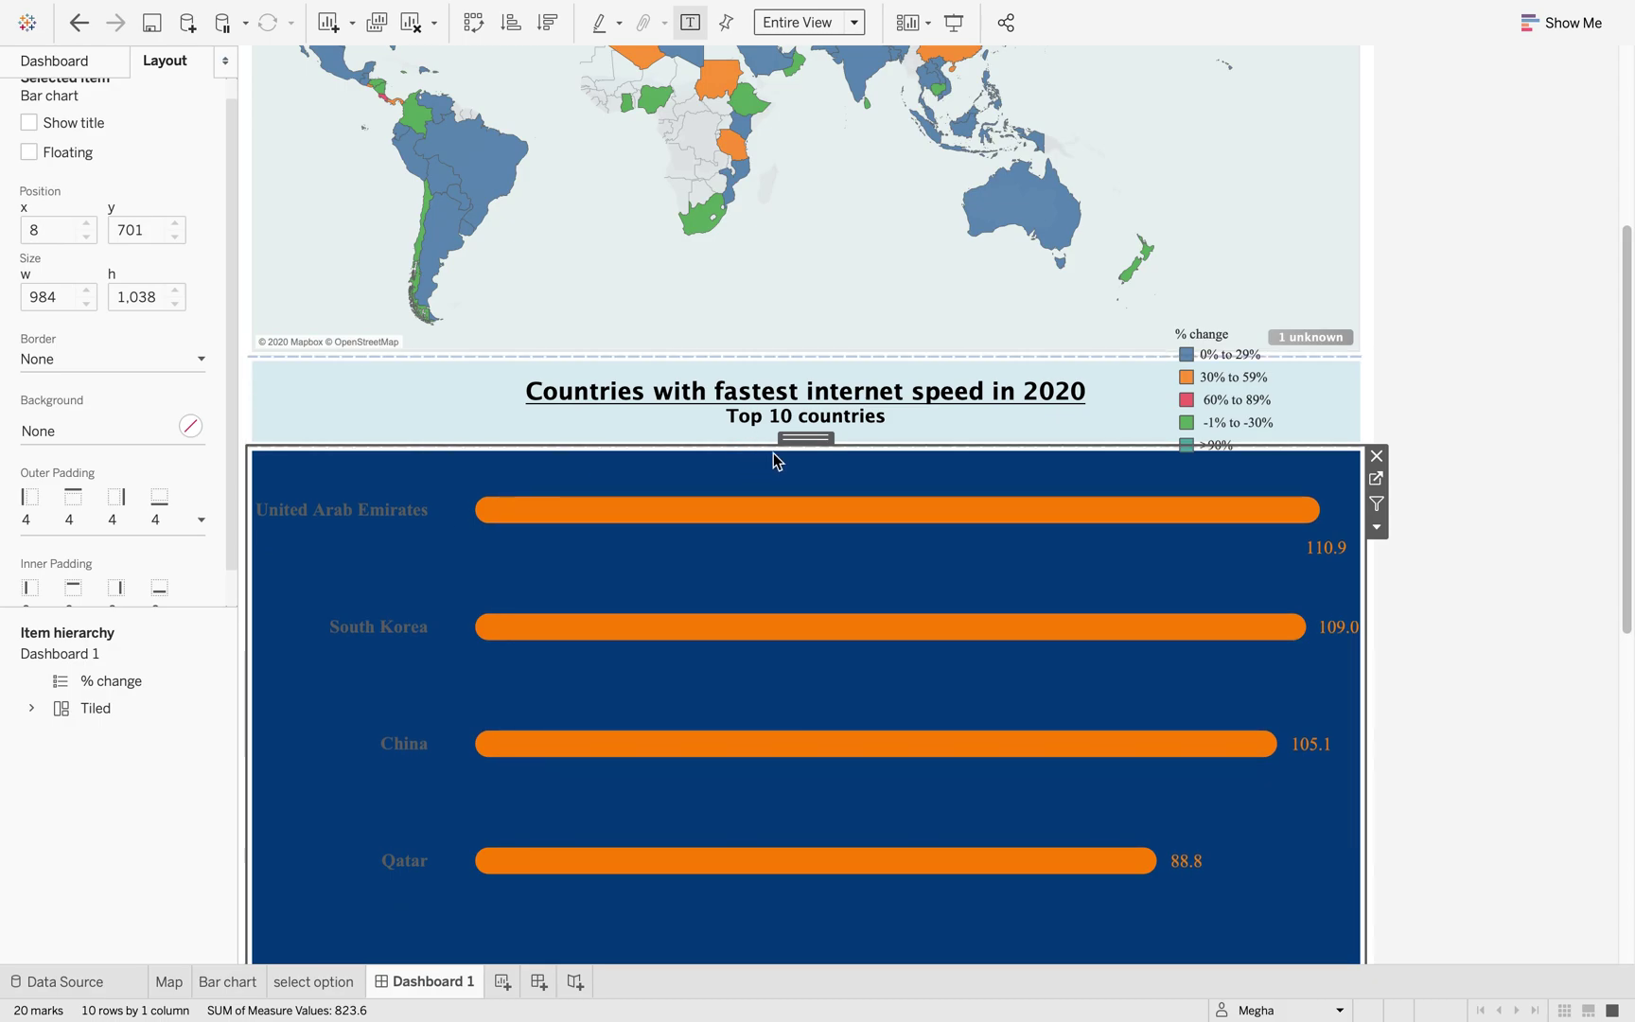
Step: Add the select option sheet between the fastest-countries heading and the bar chart, and make it floating
left_click(53, 62)
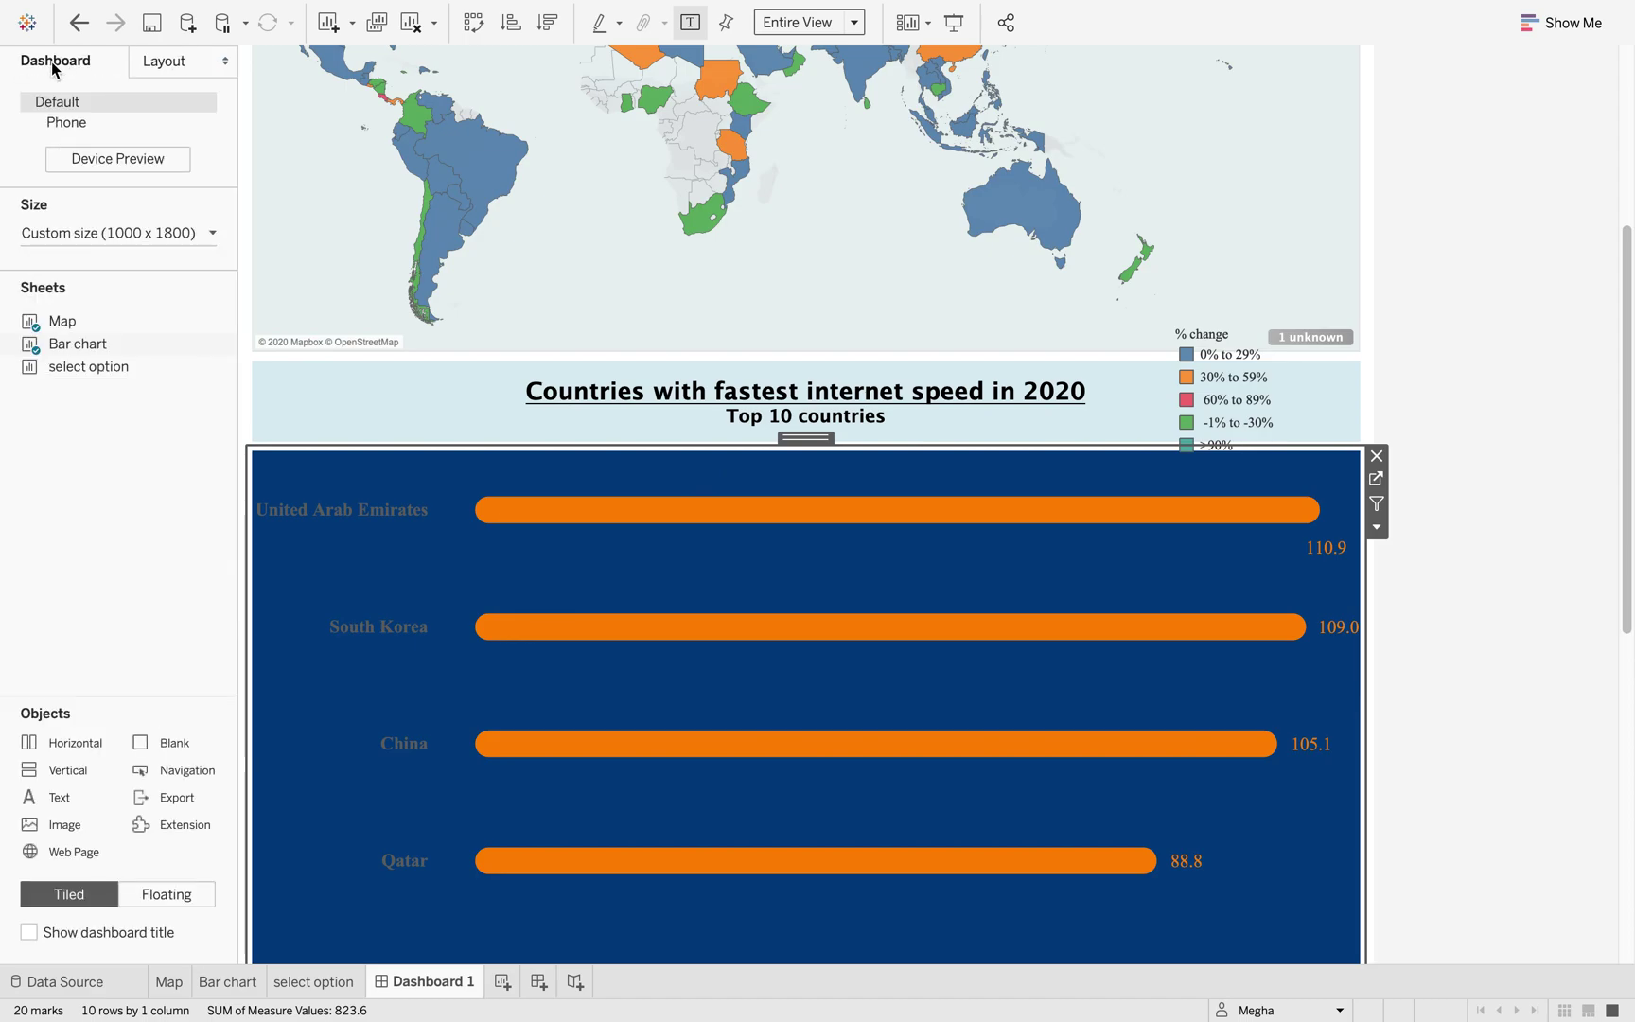
mouse_move(76, 376)
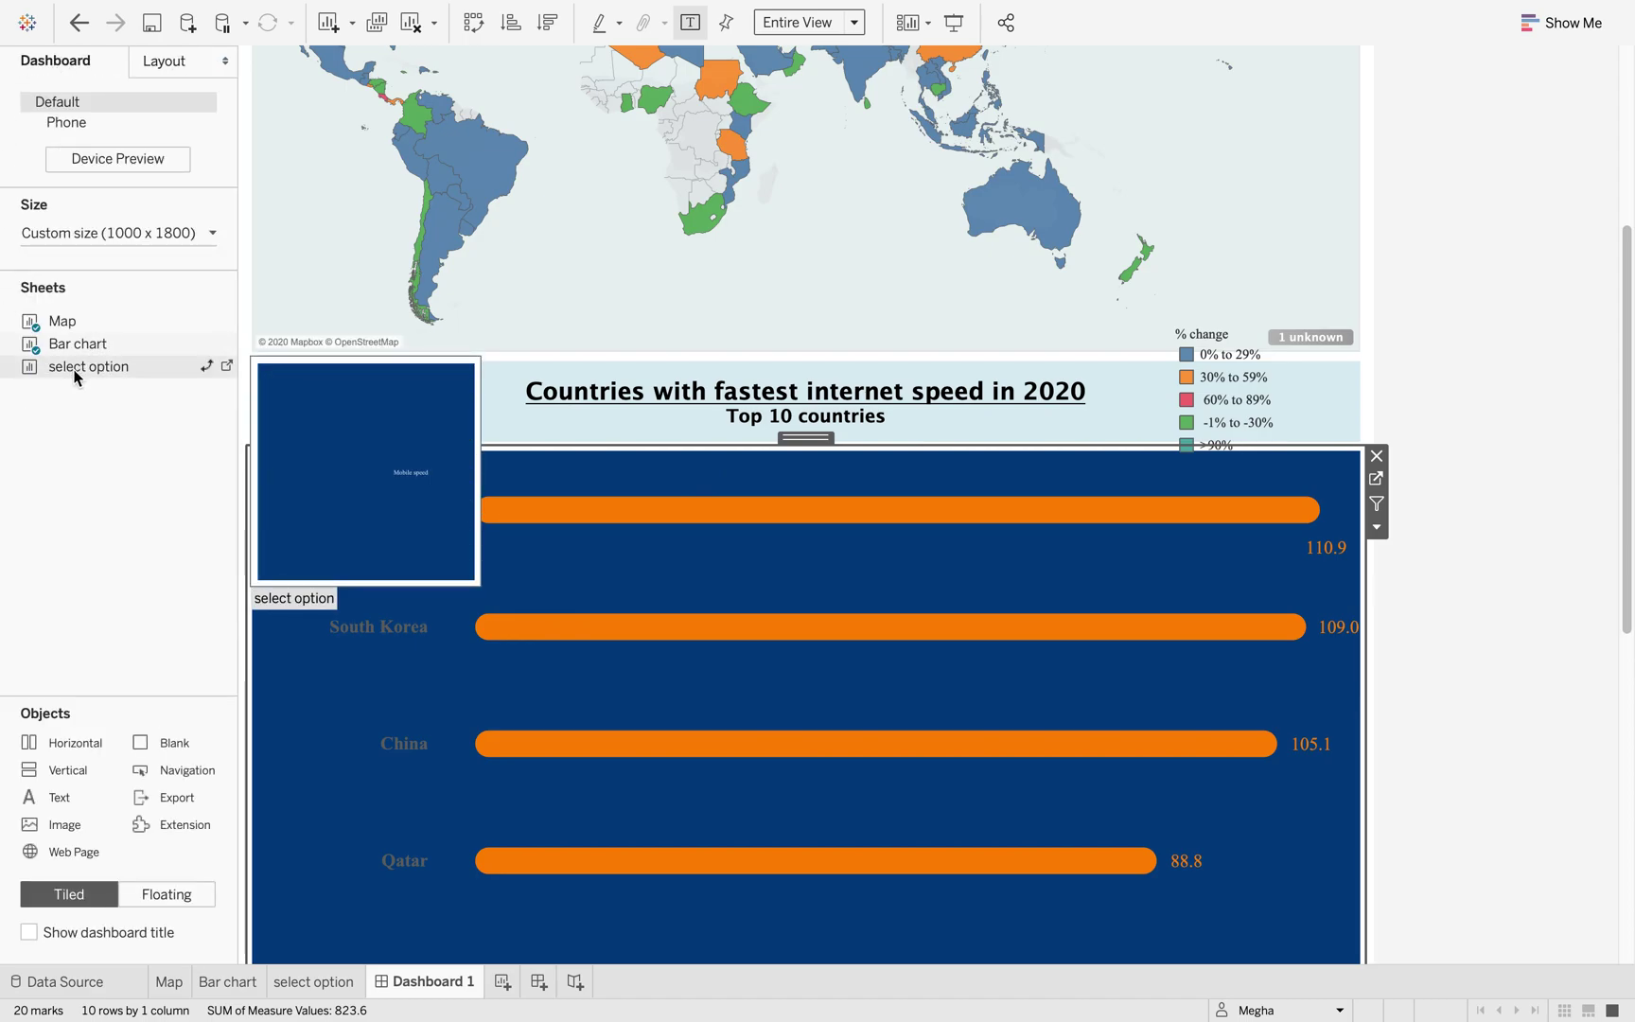
left_click(76, 375)
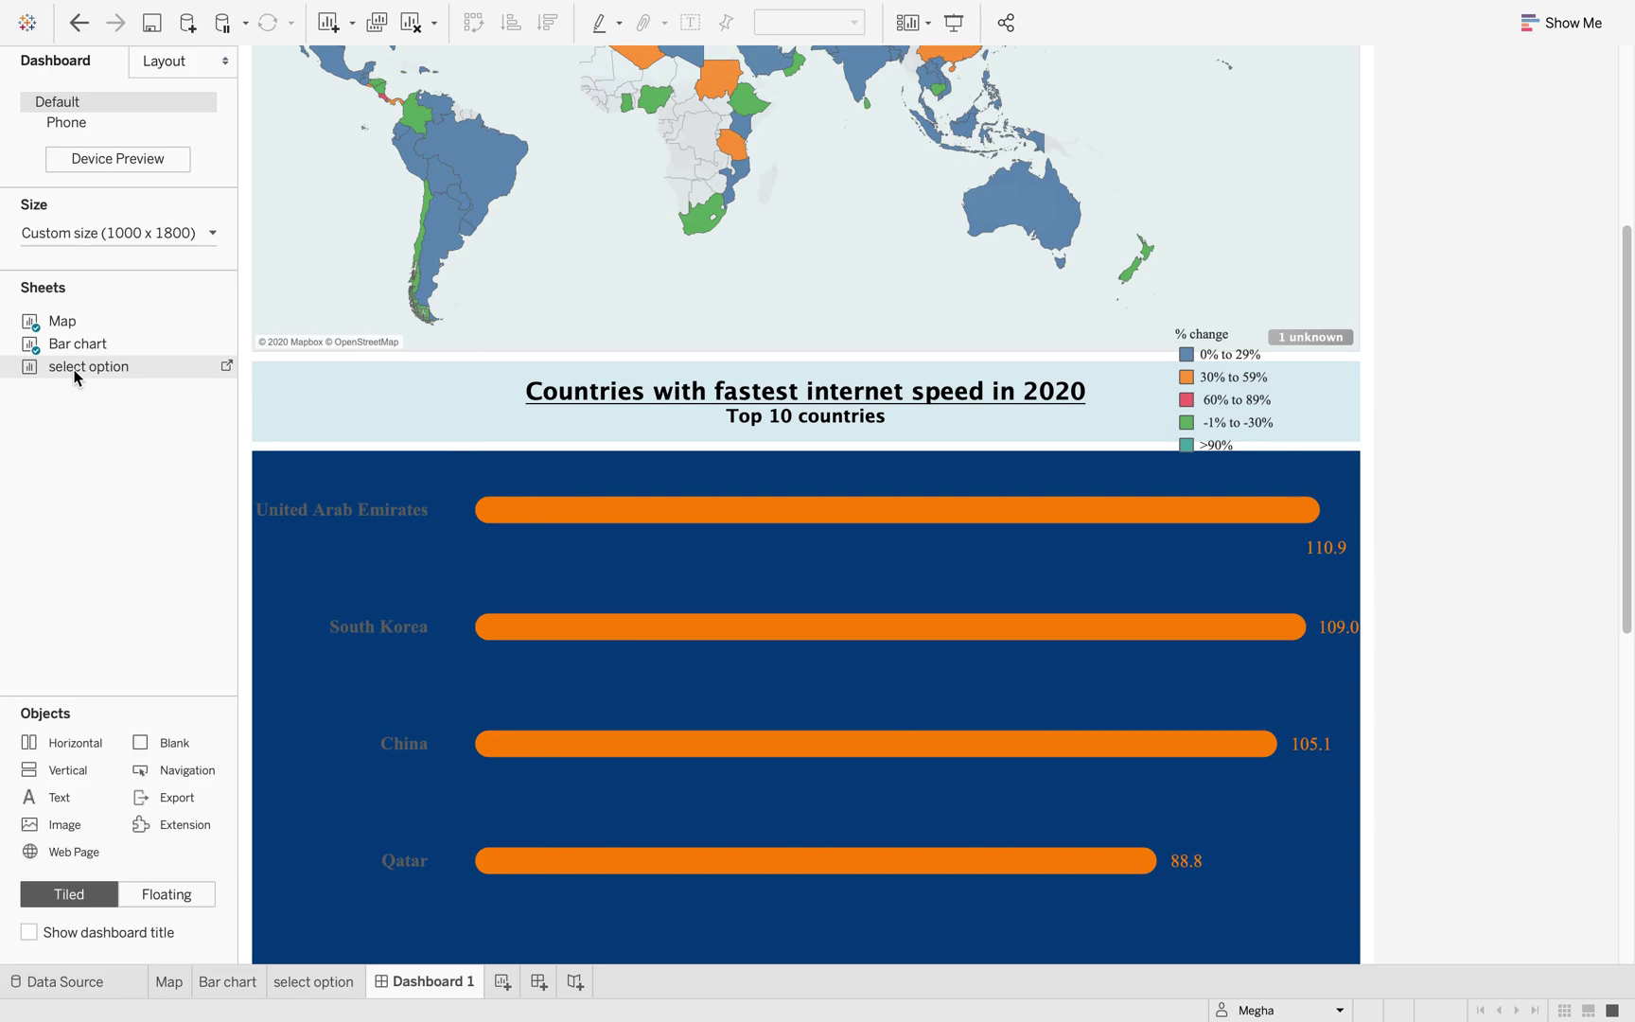
left_click_drag(76, 376, 626, 444)
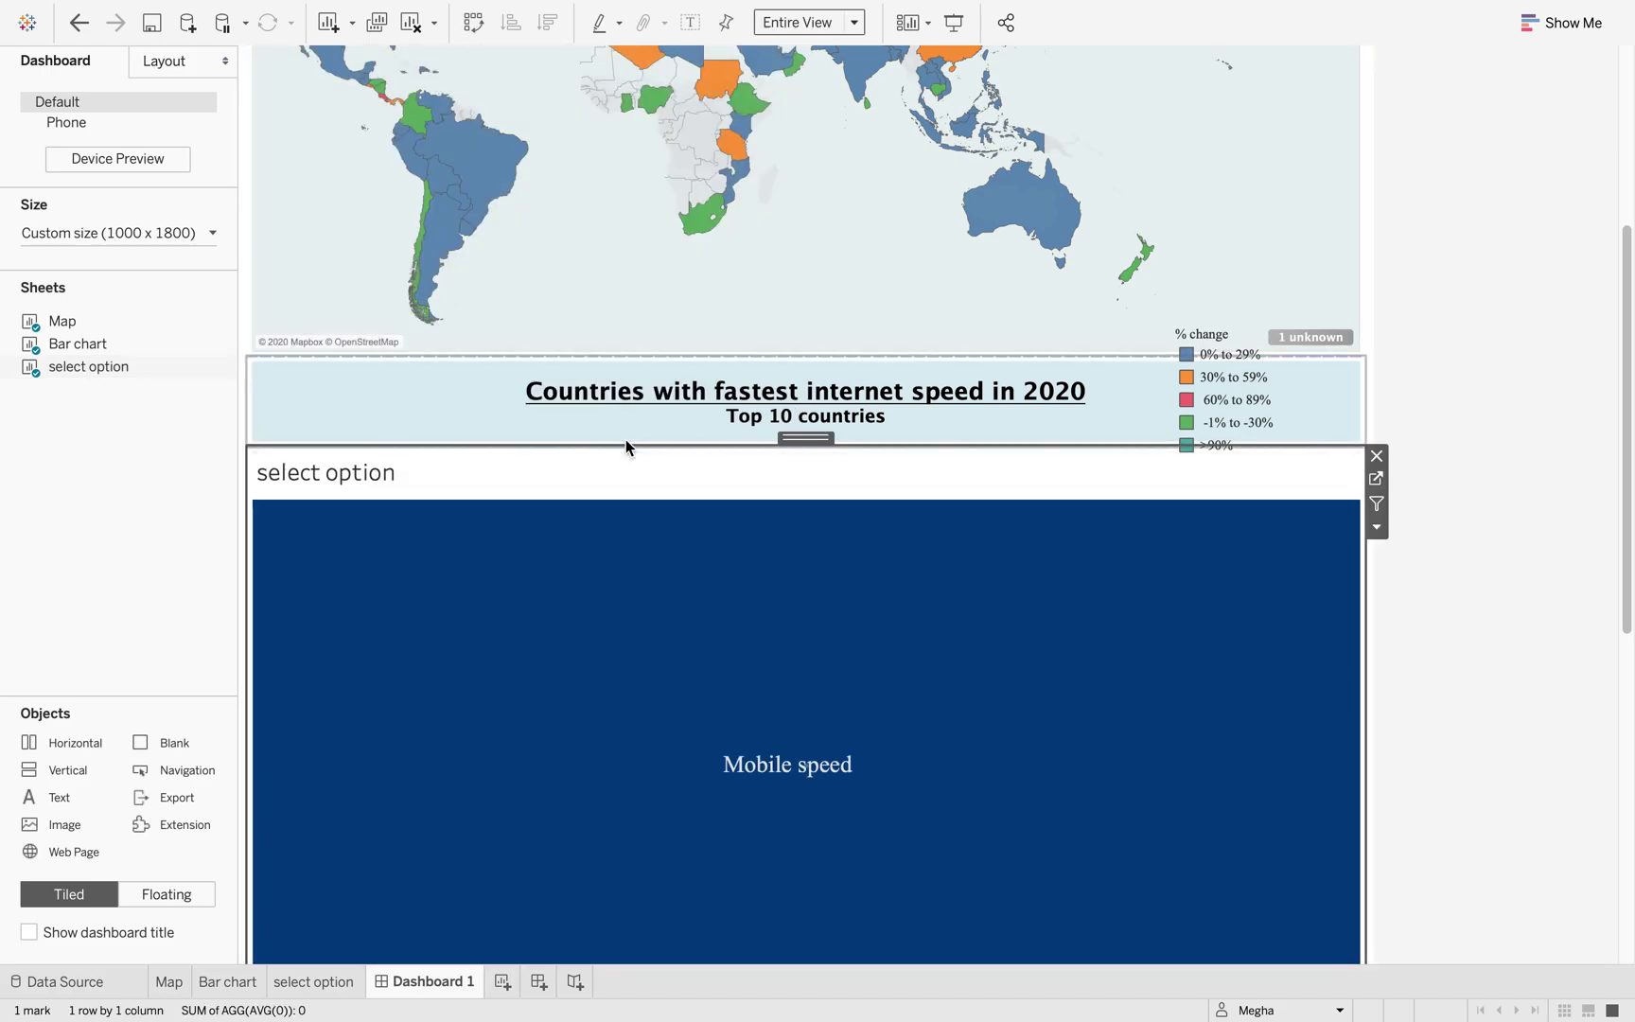
left_click(1378, 528)
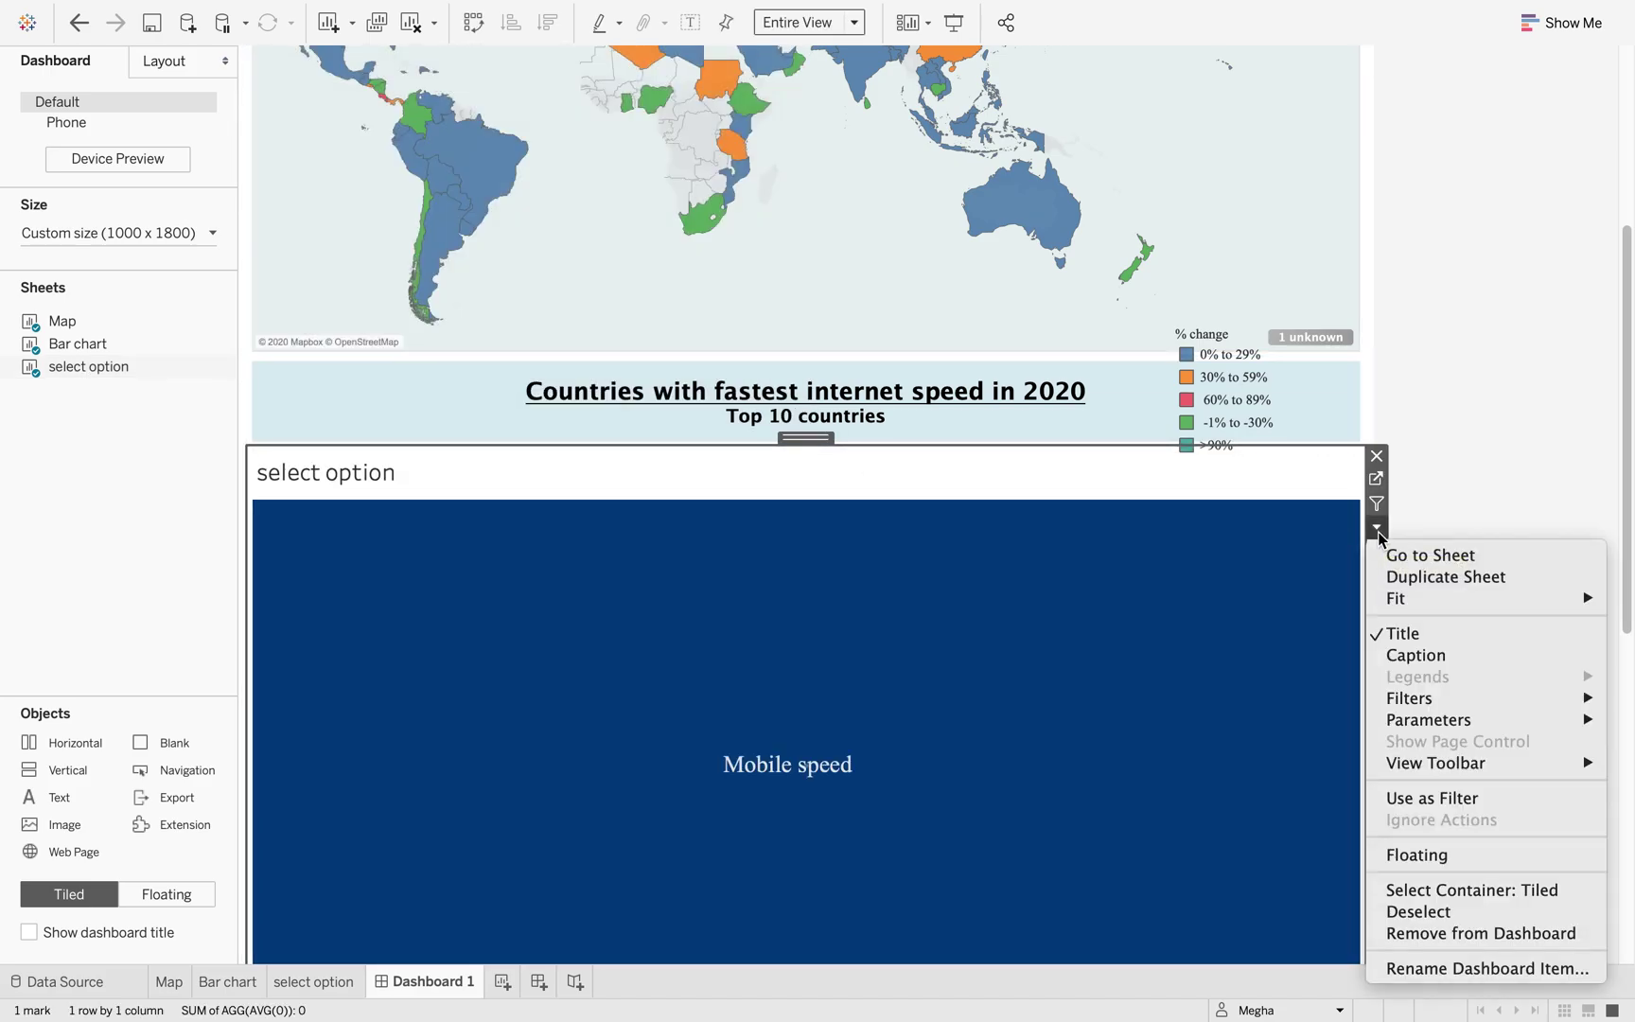
left_click(1387, 852)
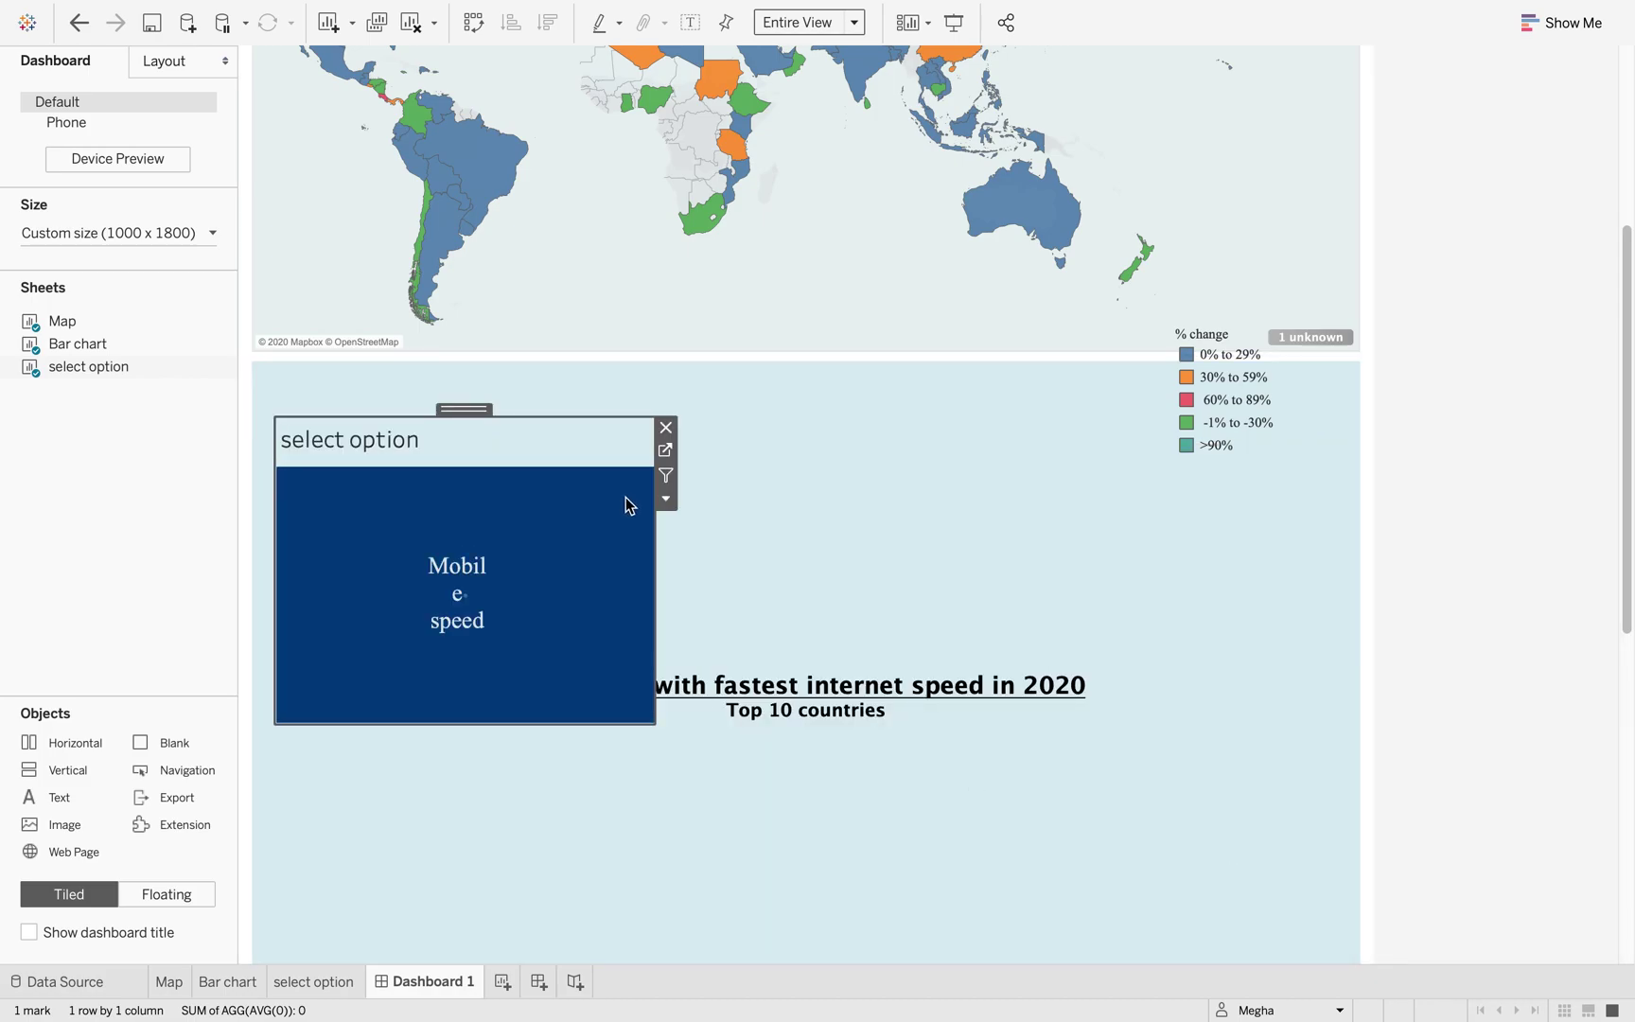
Step: Shrink the enlarged fastest-countries heading tile back to a narrow strip just above the bar chart
left_click(912, 610)
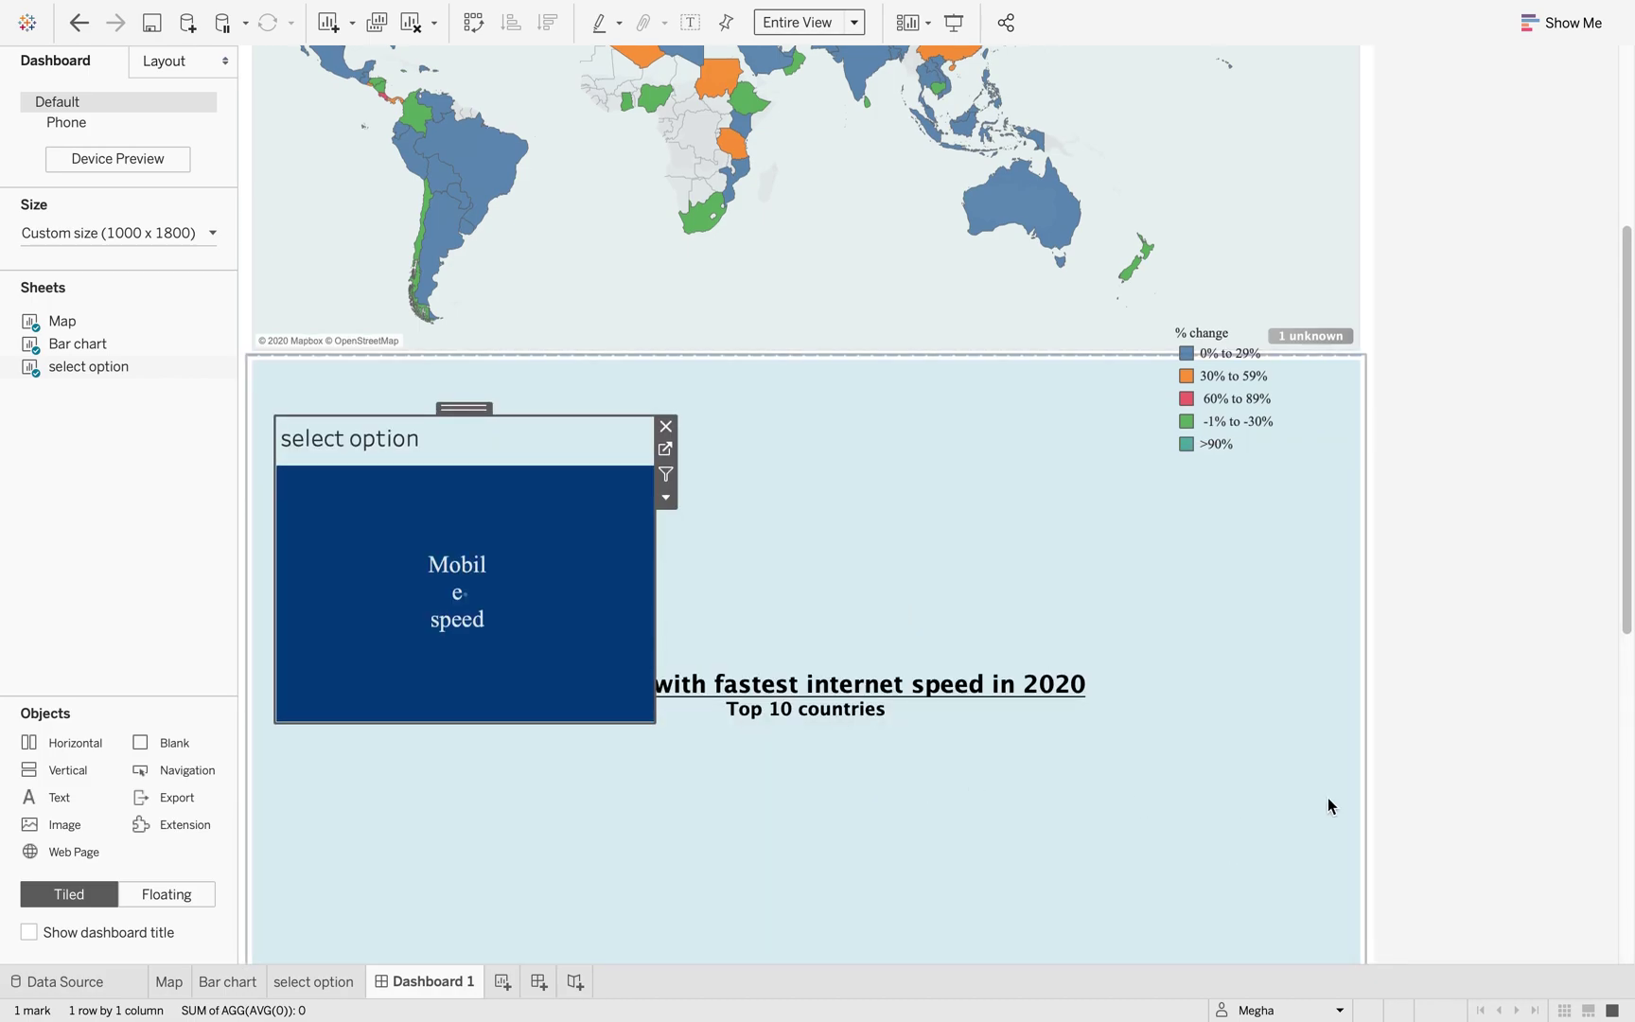
left_click(1503, 667)
scroll(1503, 667, "down", 5)
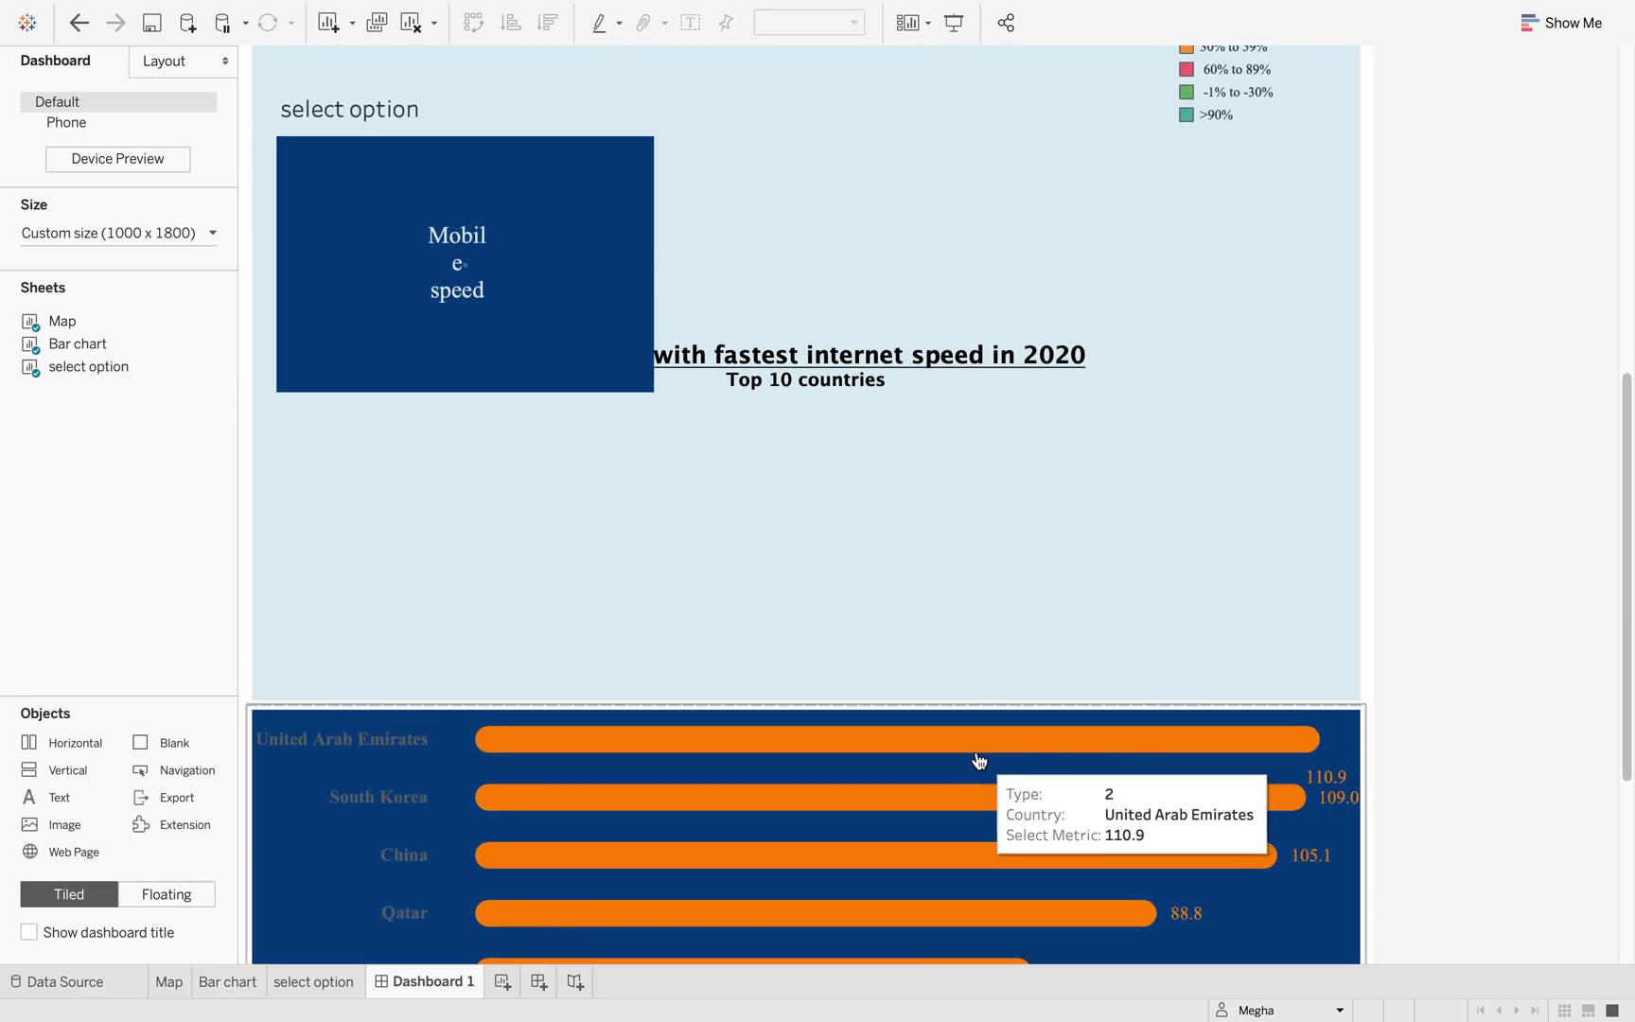
left_click_drag(993, 703, 1037, 132)
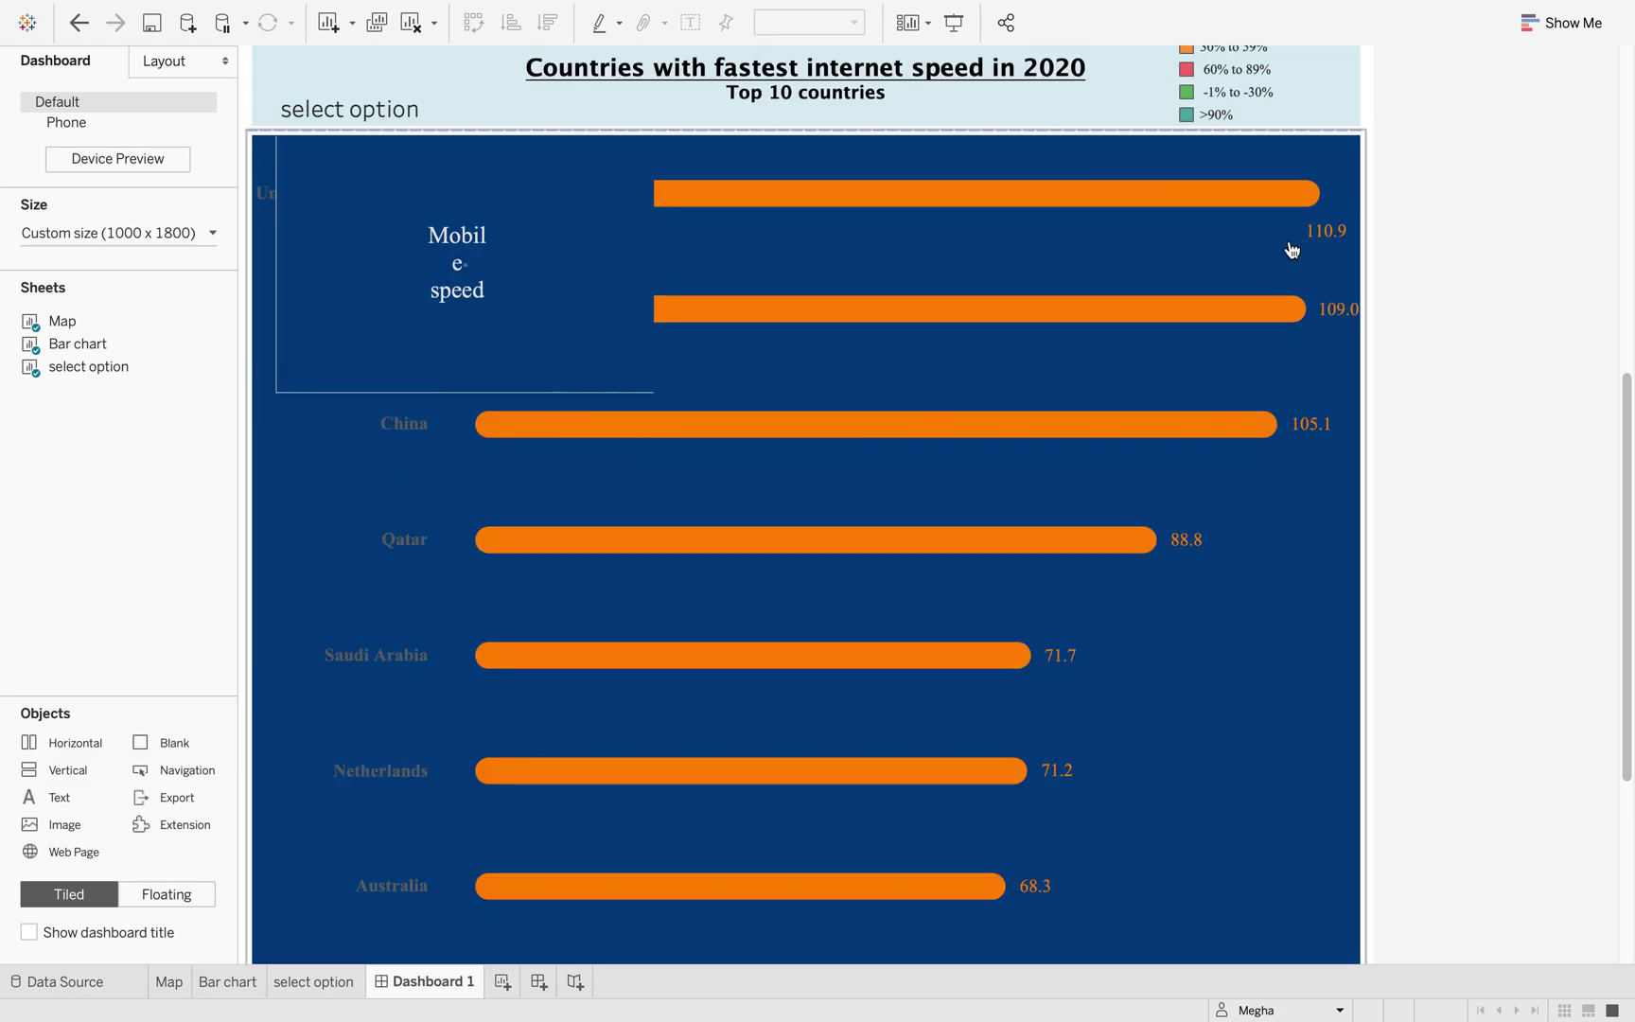
scroll(1416, 327, "up", 2)
scroll(1417, 325, "up", 3)
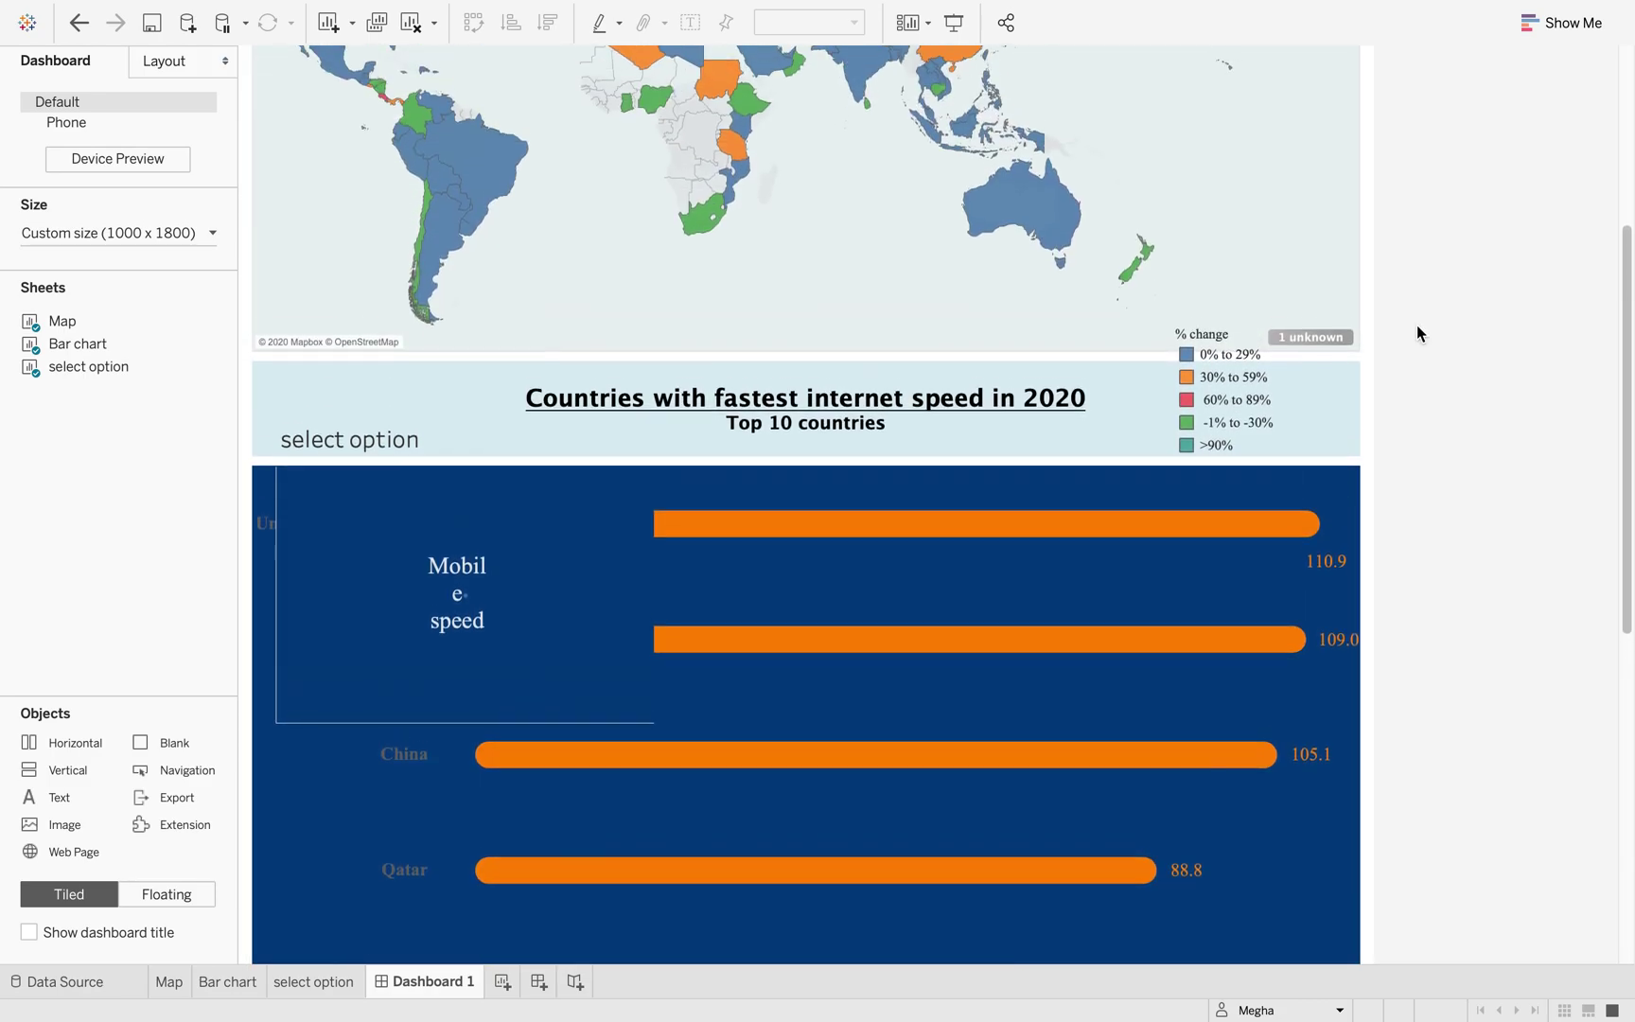
Step: Move the floating select option sheet to the middle, overlapping the lower edge of the heading, and hide its title
left_click(450, 575)
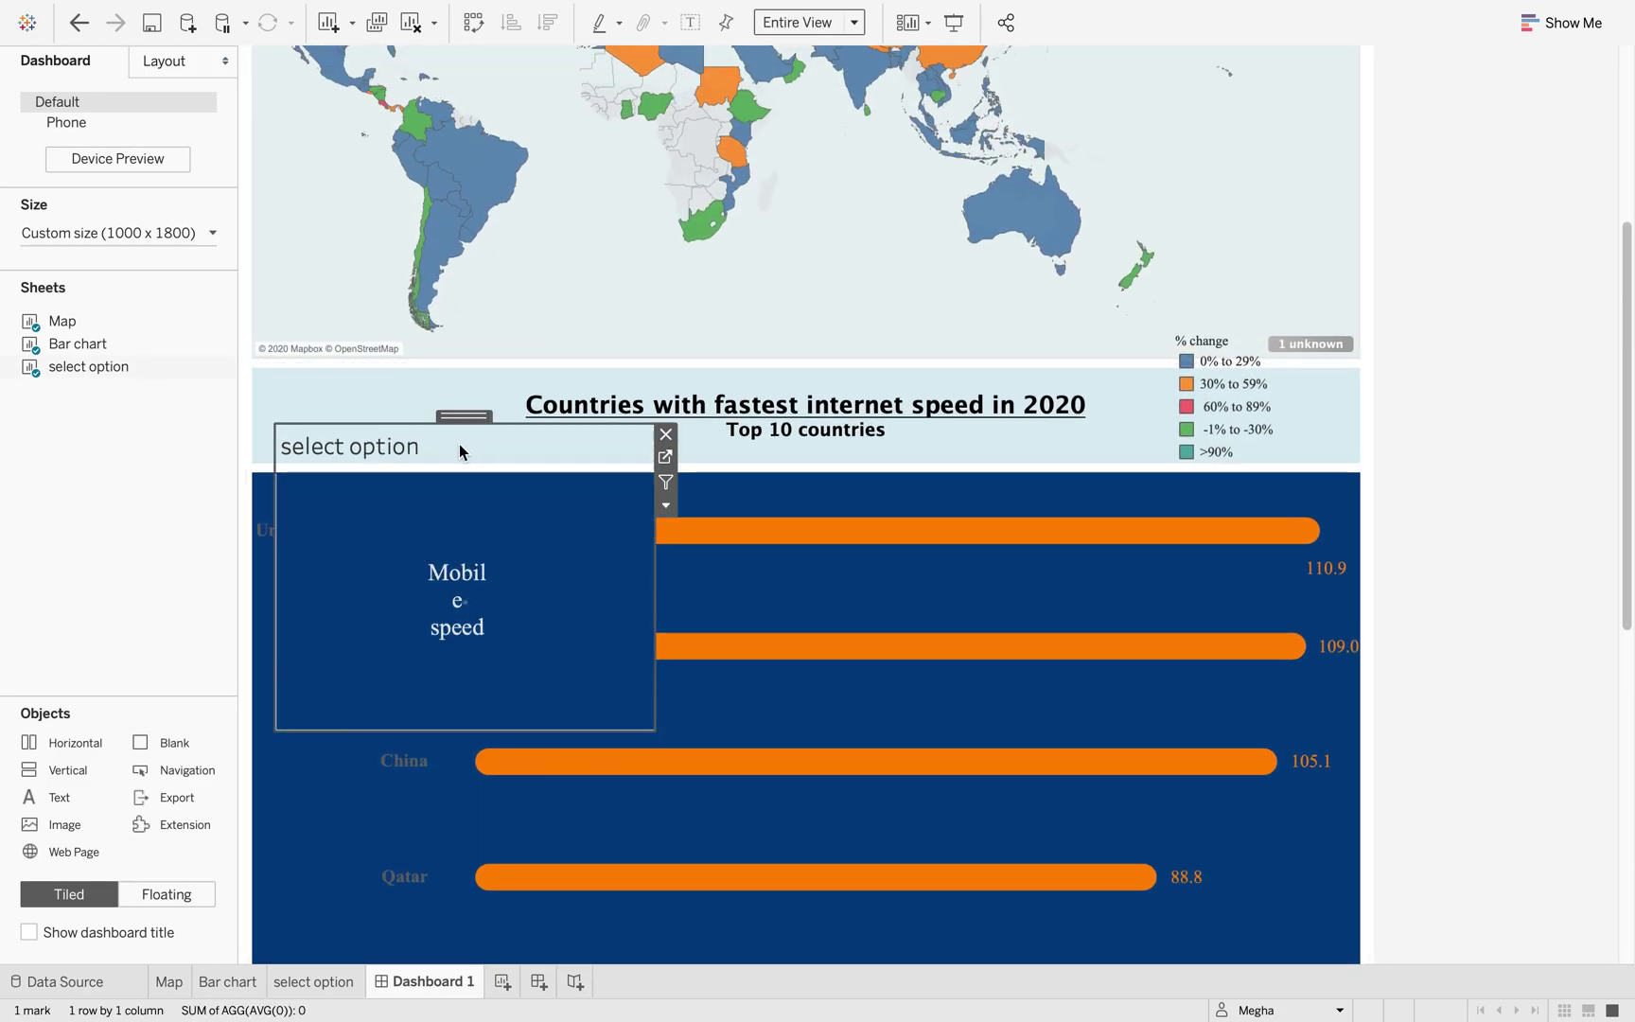
left_click_drag(470, 413, 849, 408)
right_click(756, 437)
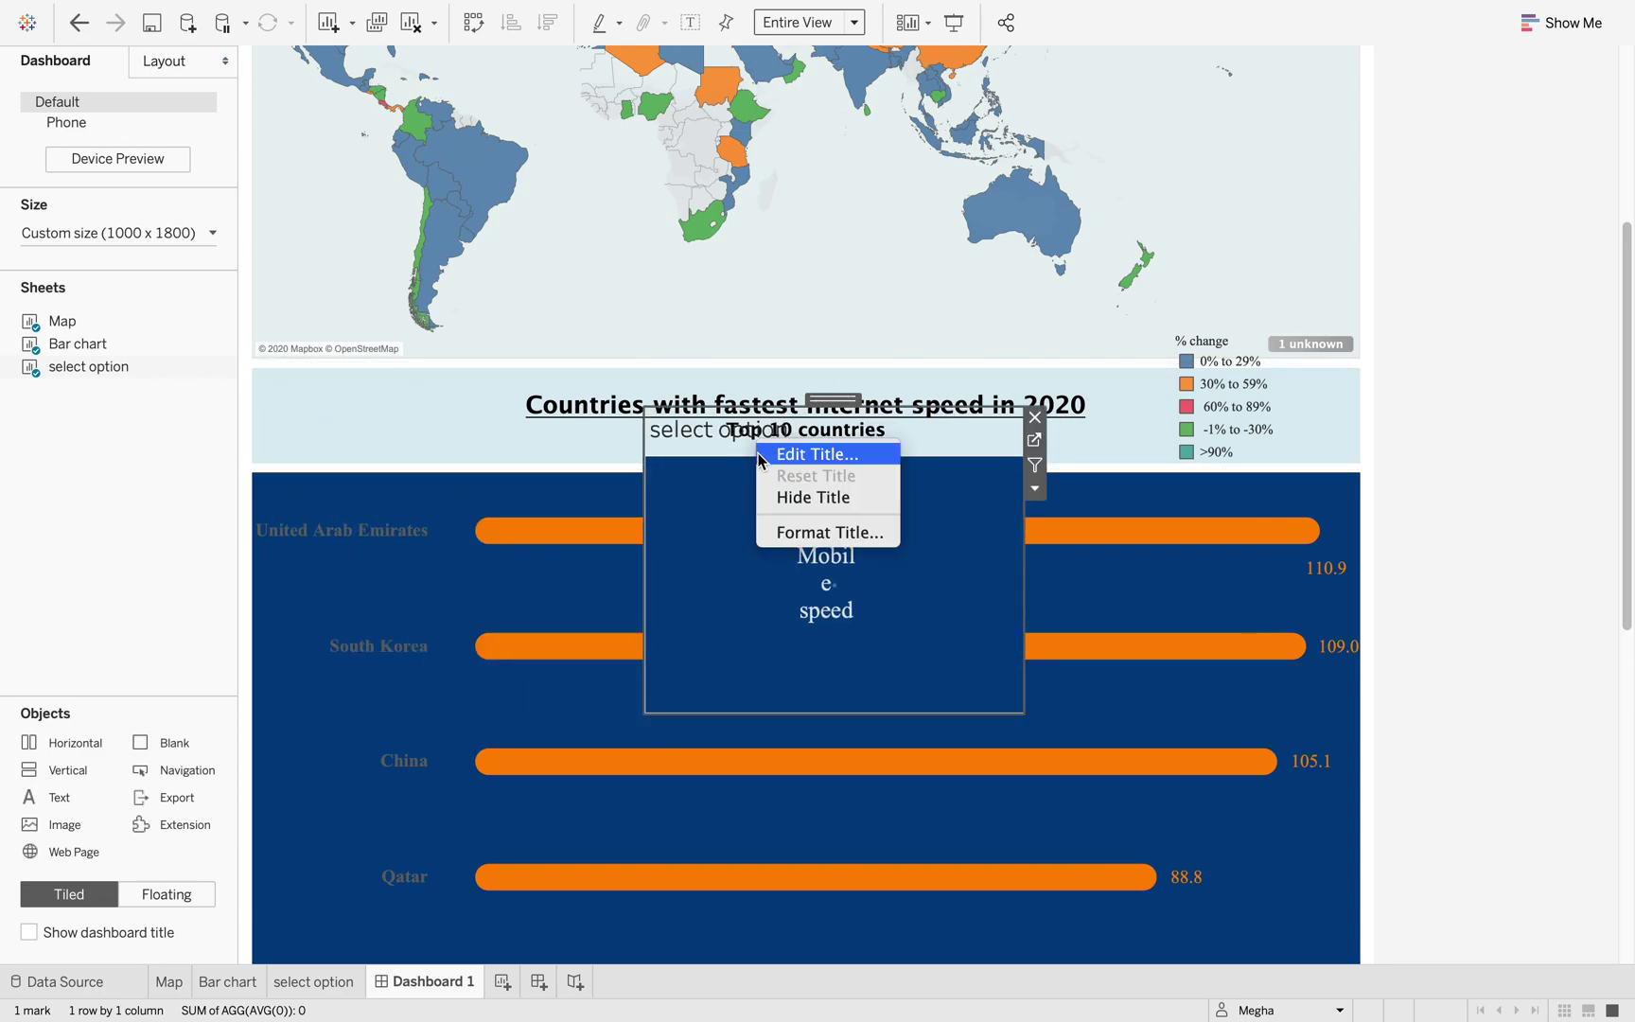
left_click(798, 497)
Step: Resize the floating select option sheet into a wide, short strip and move it just below the Top 10 countries line
left_click_drag(1022, 672, 1208, 675)
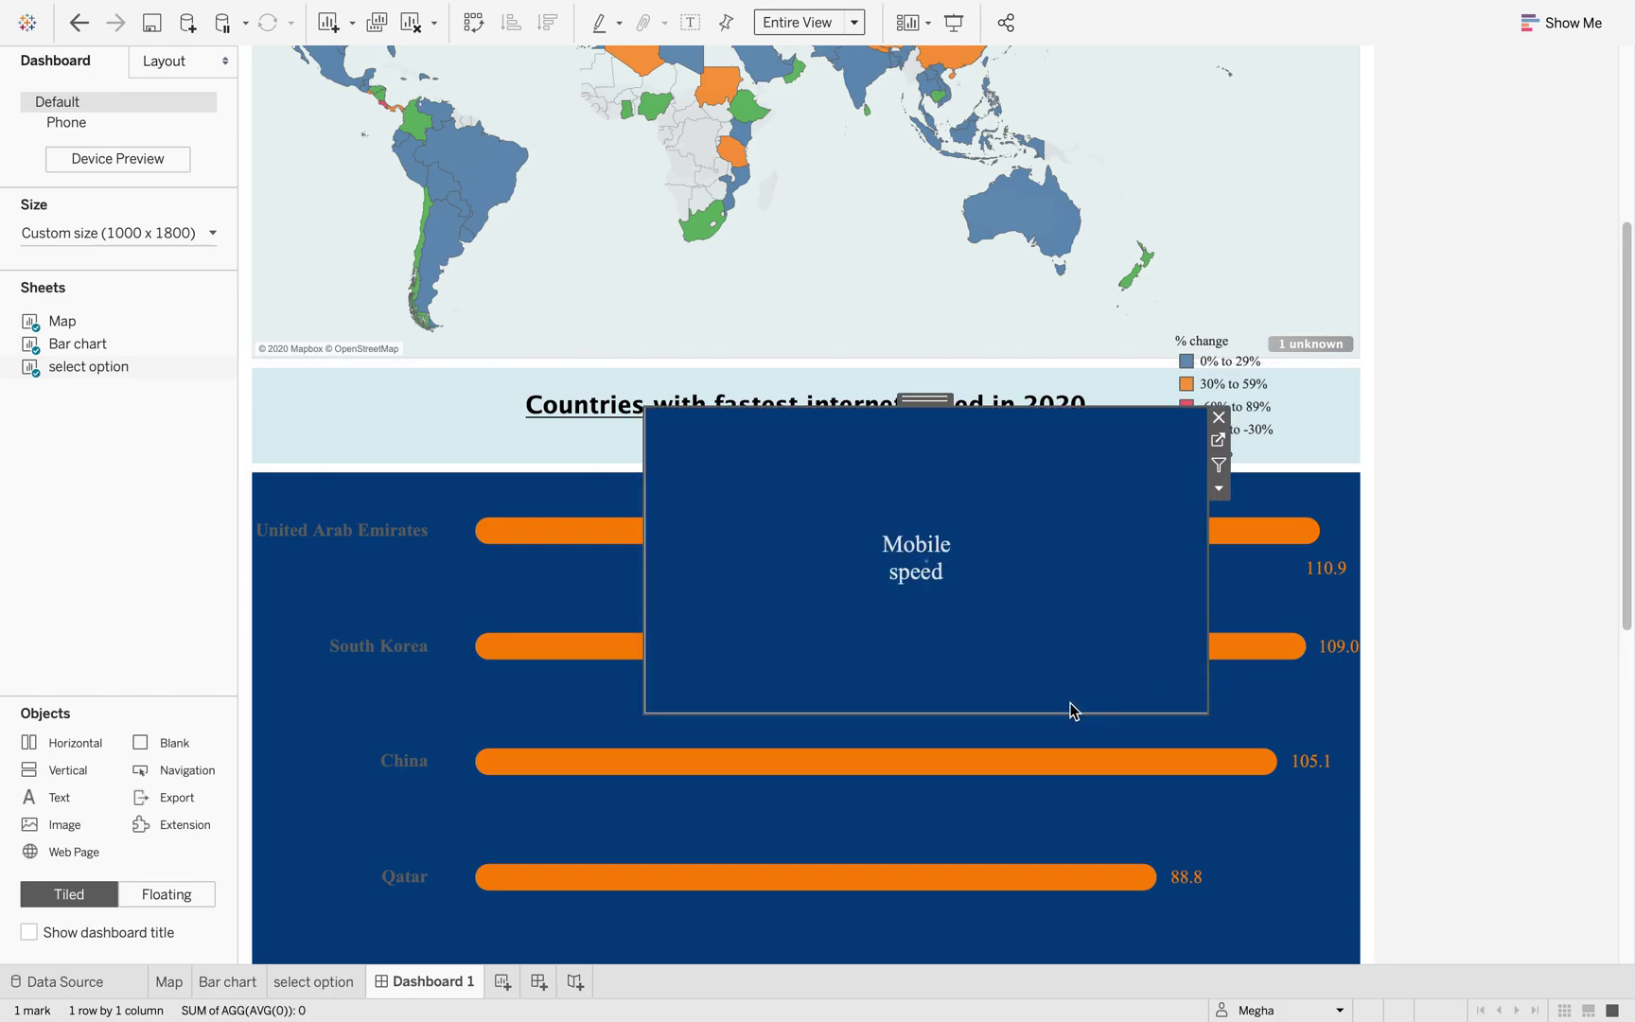
left_click_drag(1070, 712, 1075, 508)
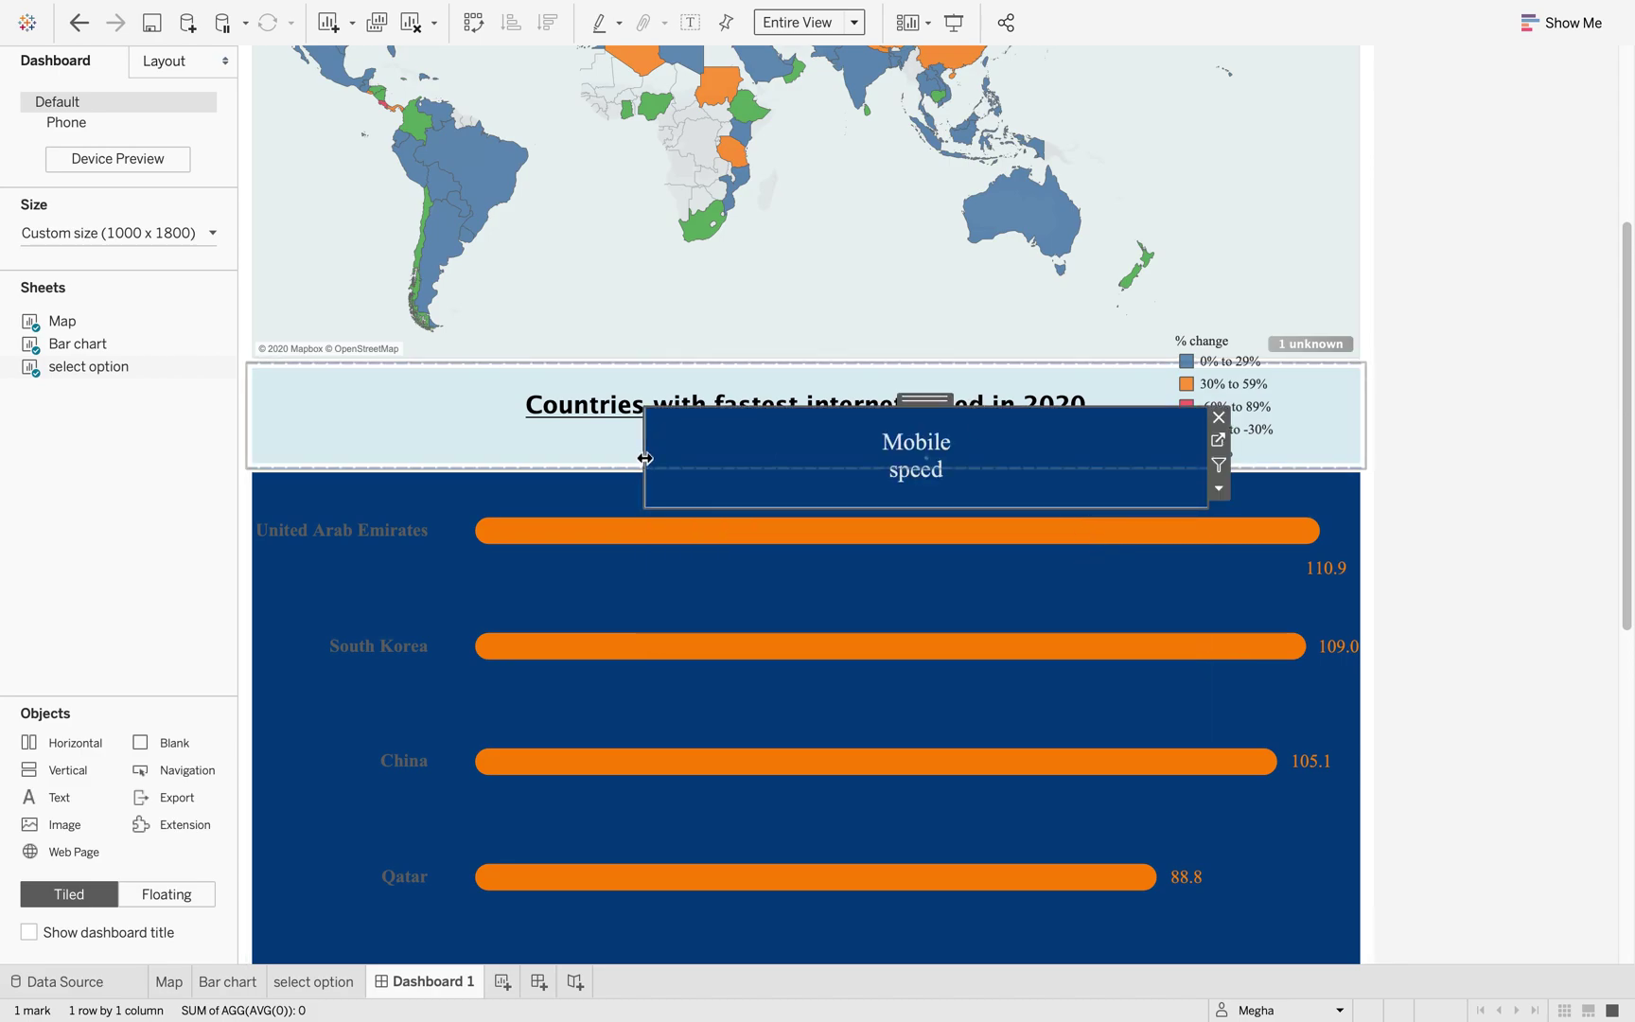
left_click_drag(644, 457, 568, 457)
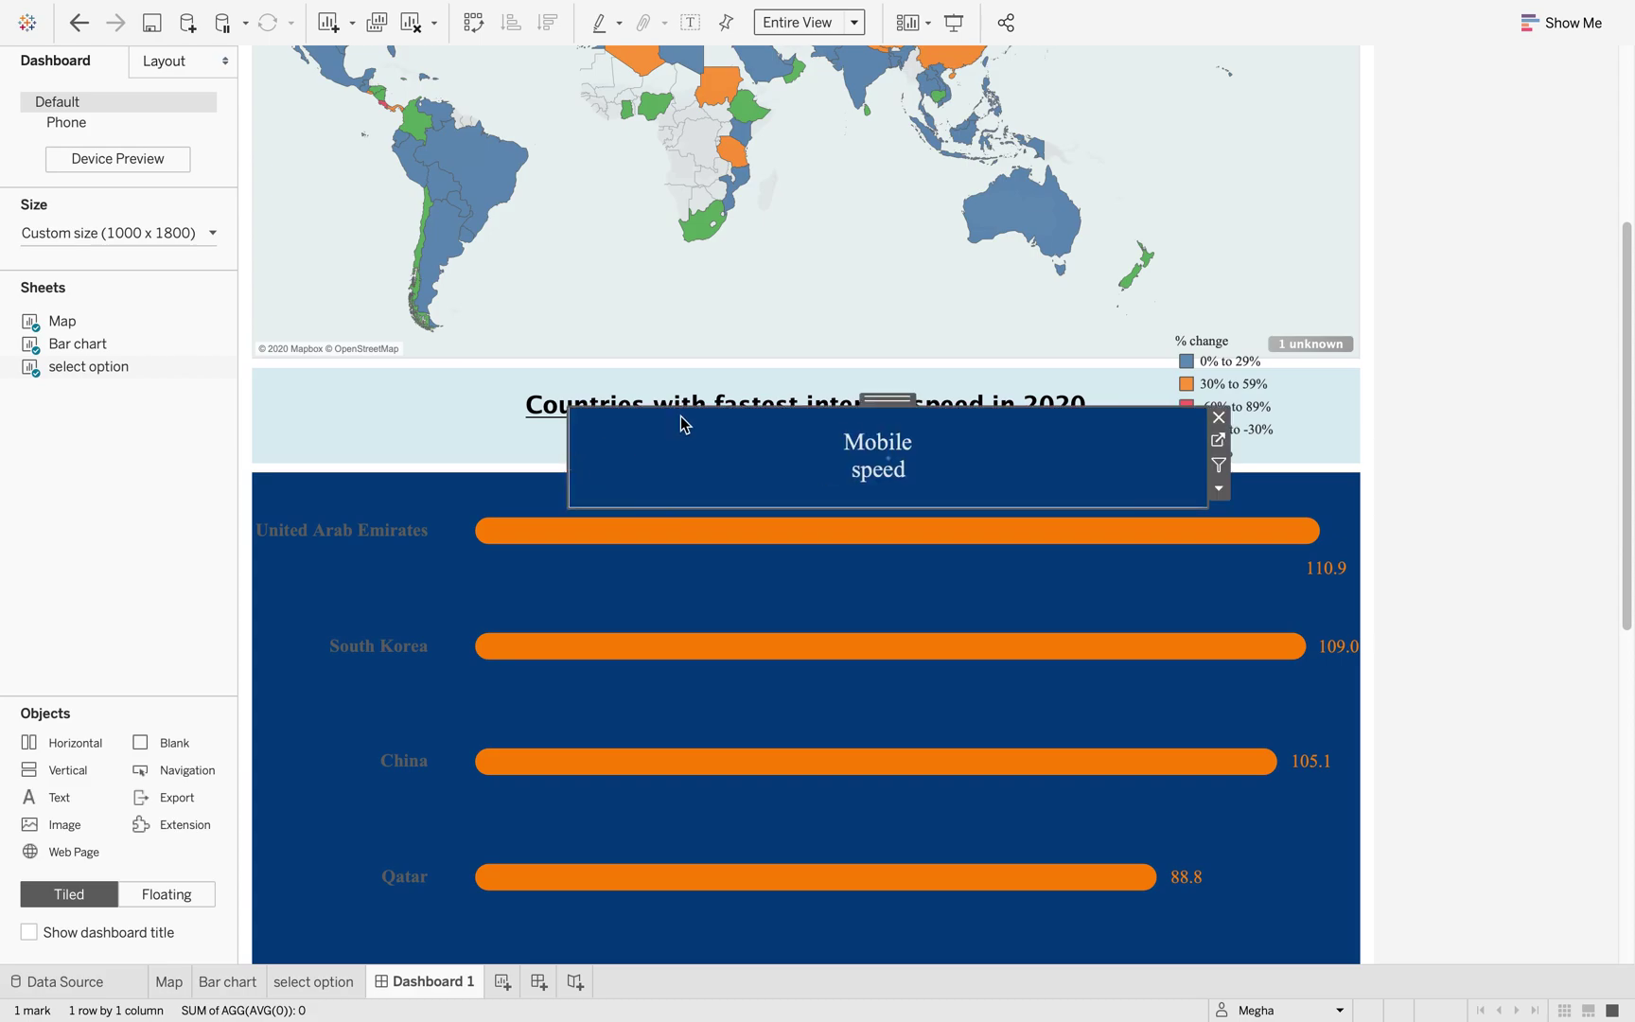
left_click_drag(881, 408, 820, 464)
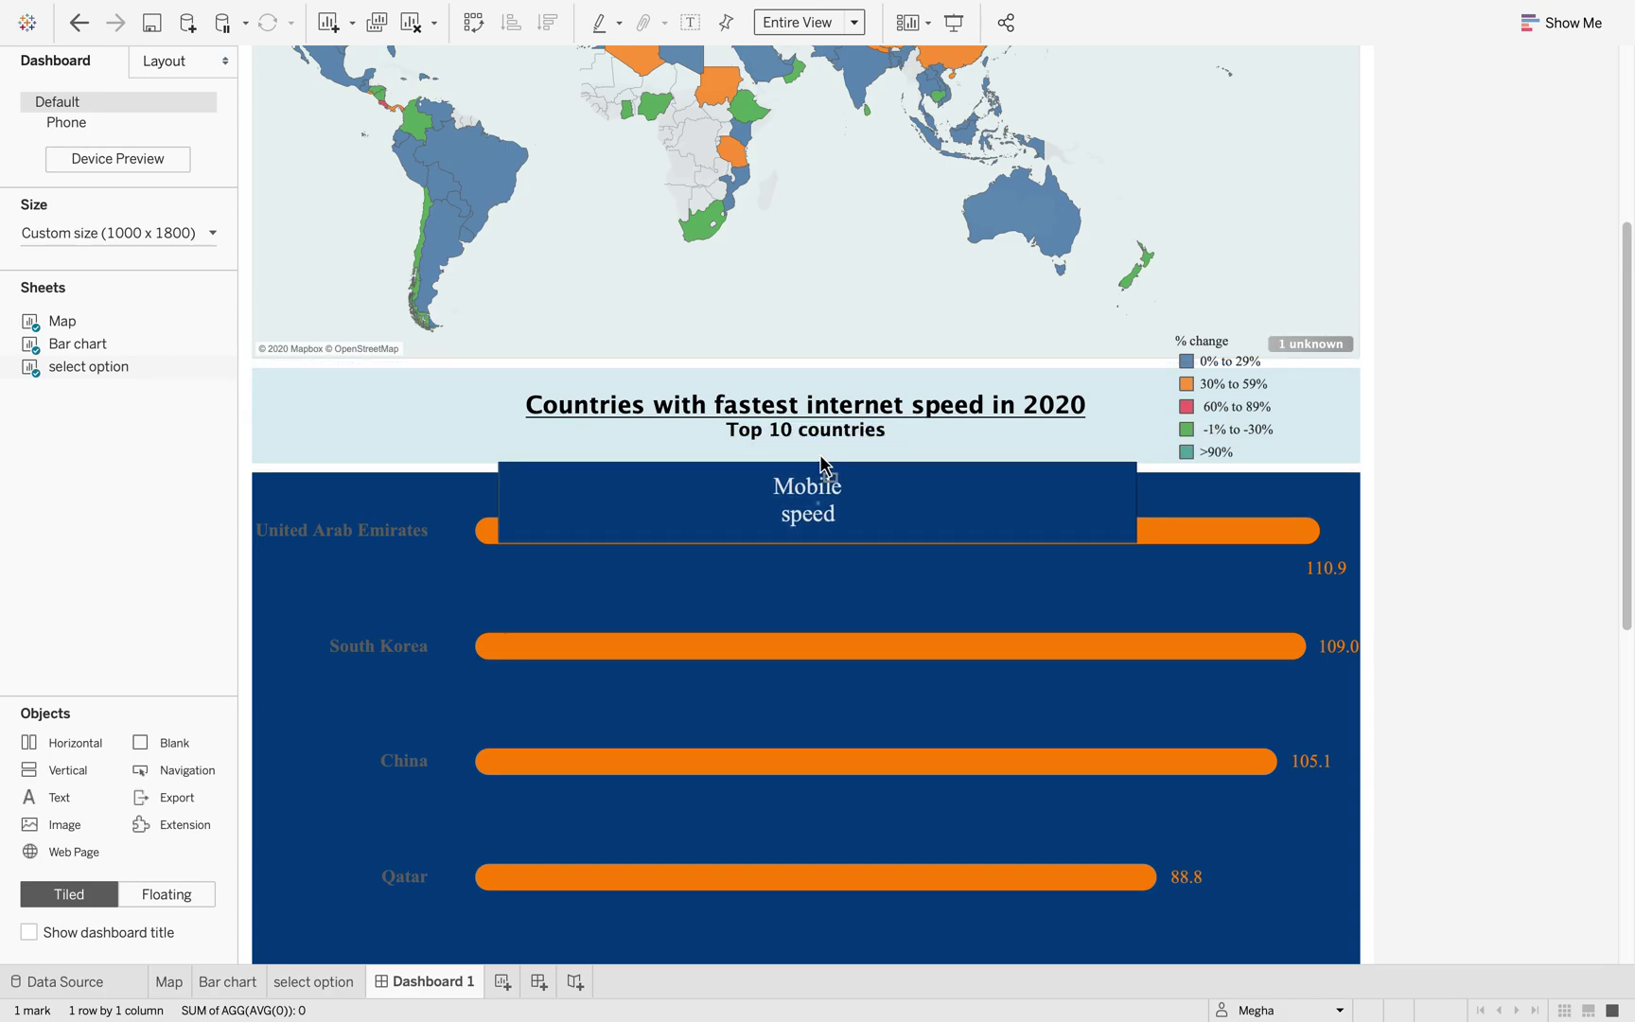
left_click(819, 455)
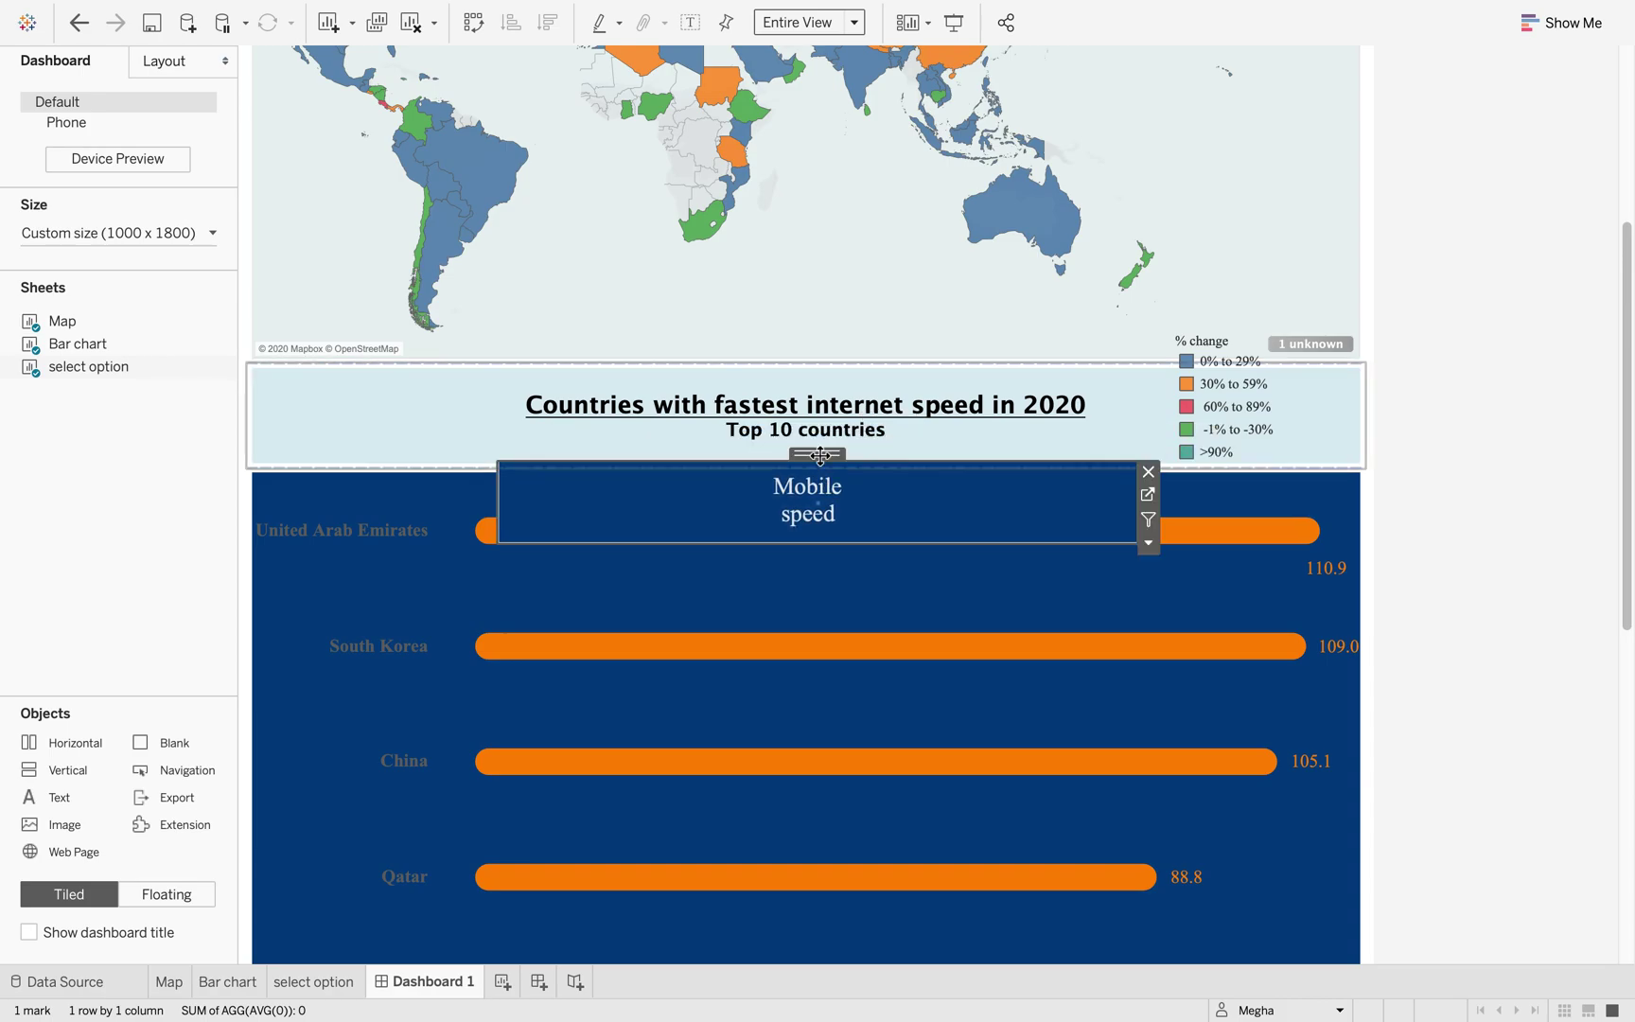
Step: Try to layer the floating select option sheet behind the fastest-countries heading by sending it to the back, raising it slightly, and sending it backward
left_click(1151, 544)
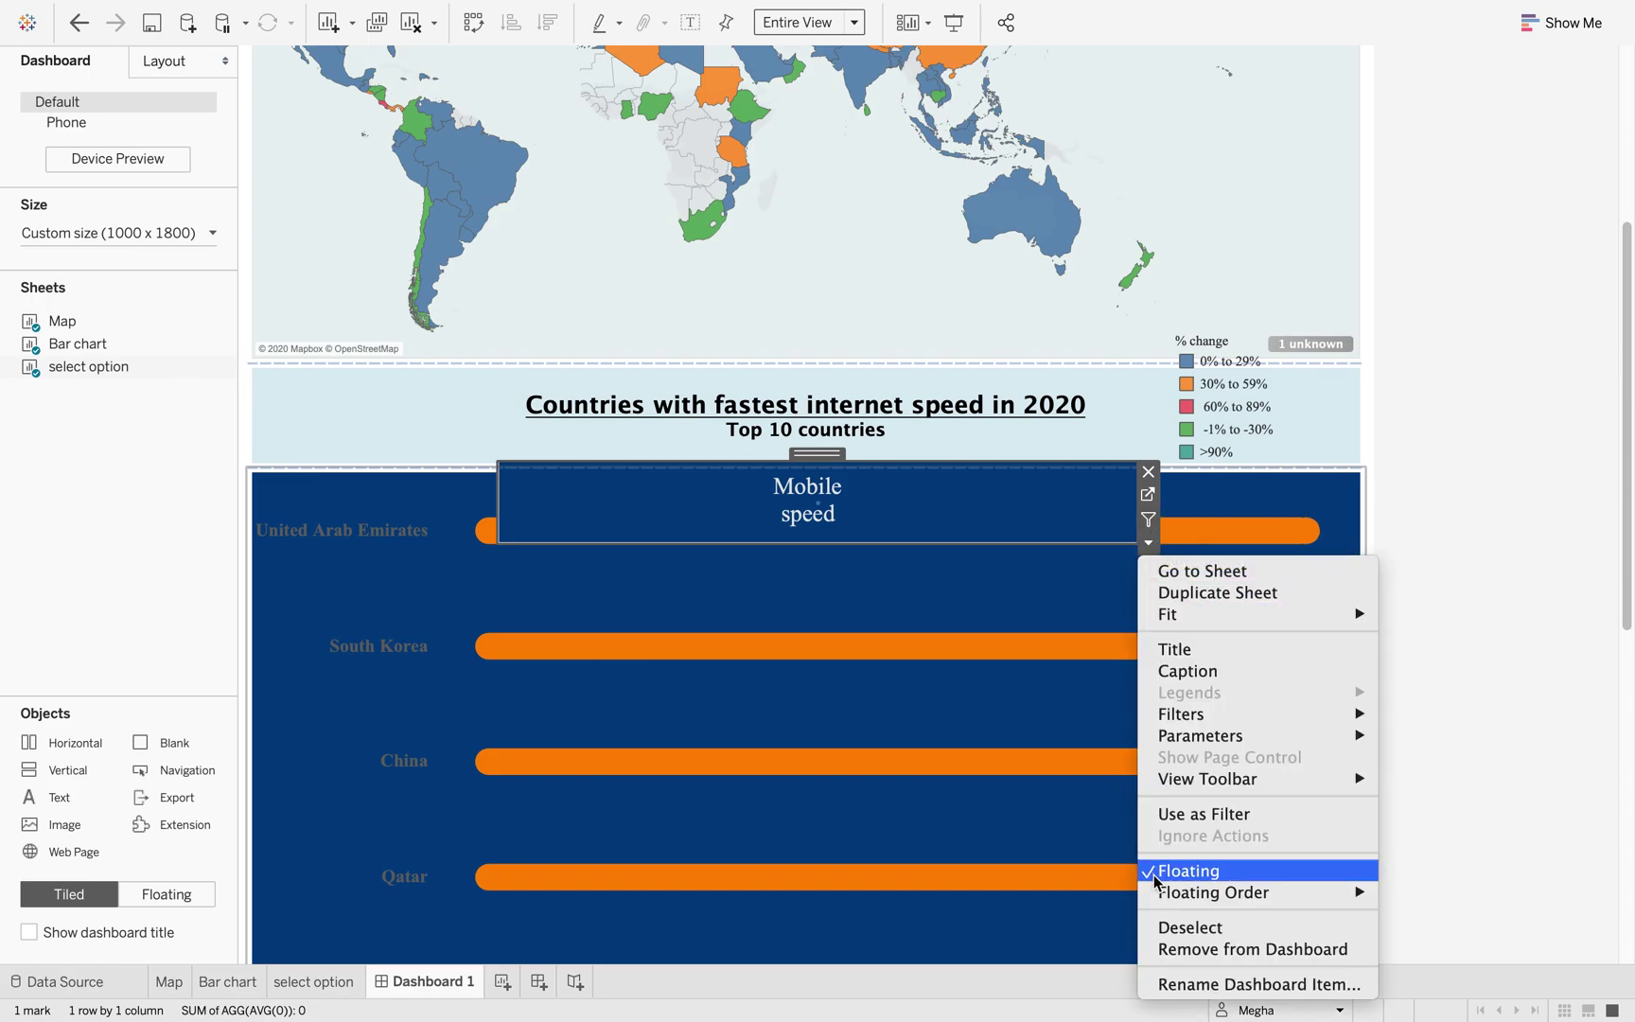
mouse_move(1165, 895)
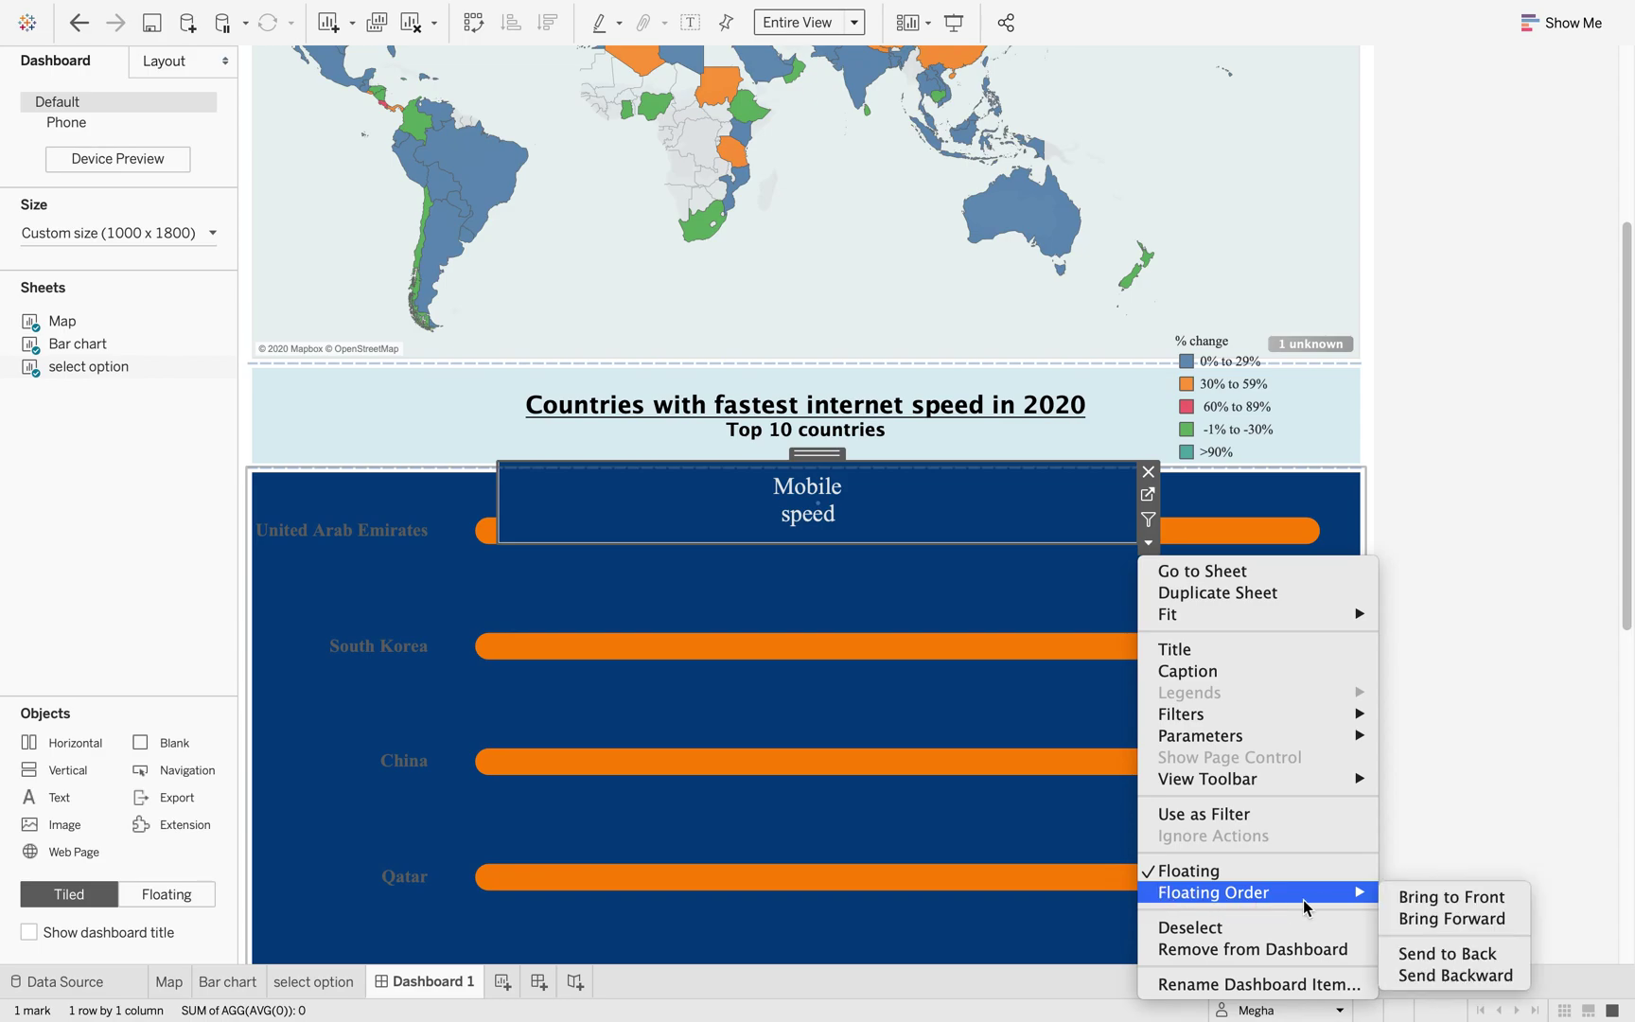
left_click(1391, 954)
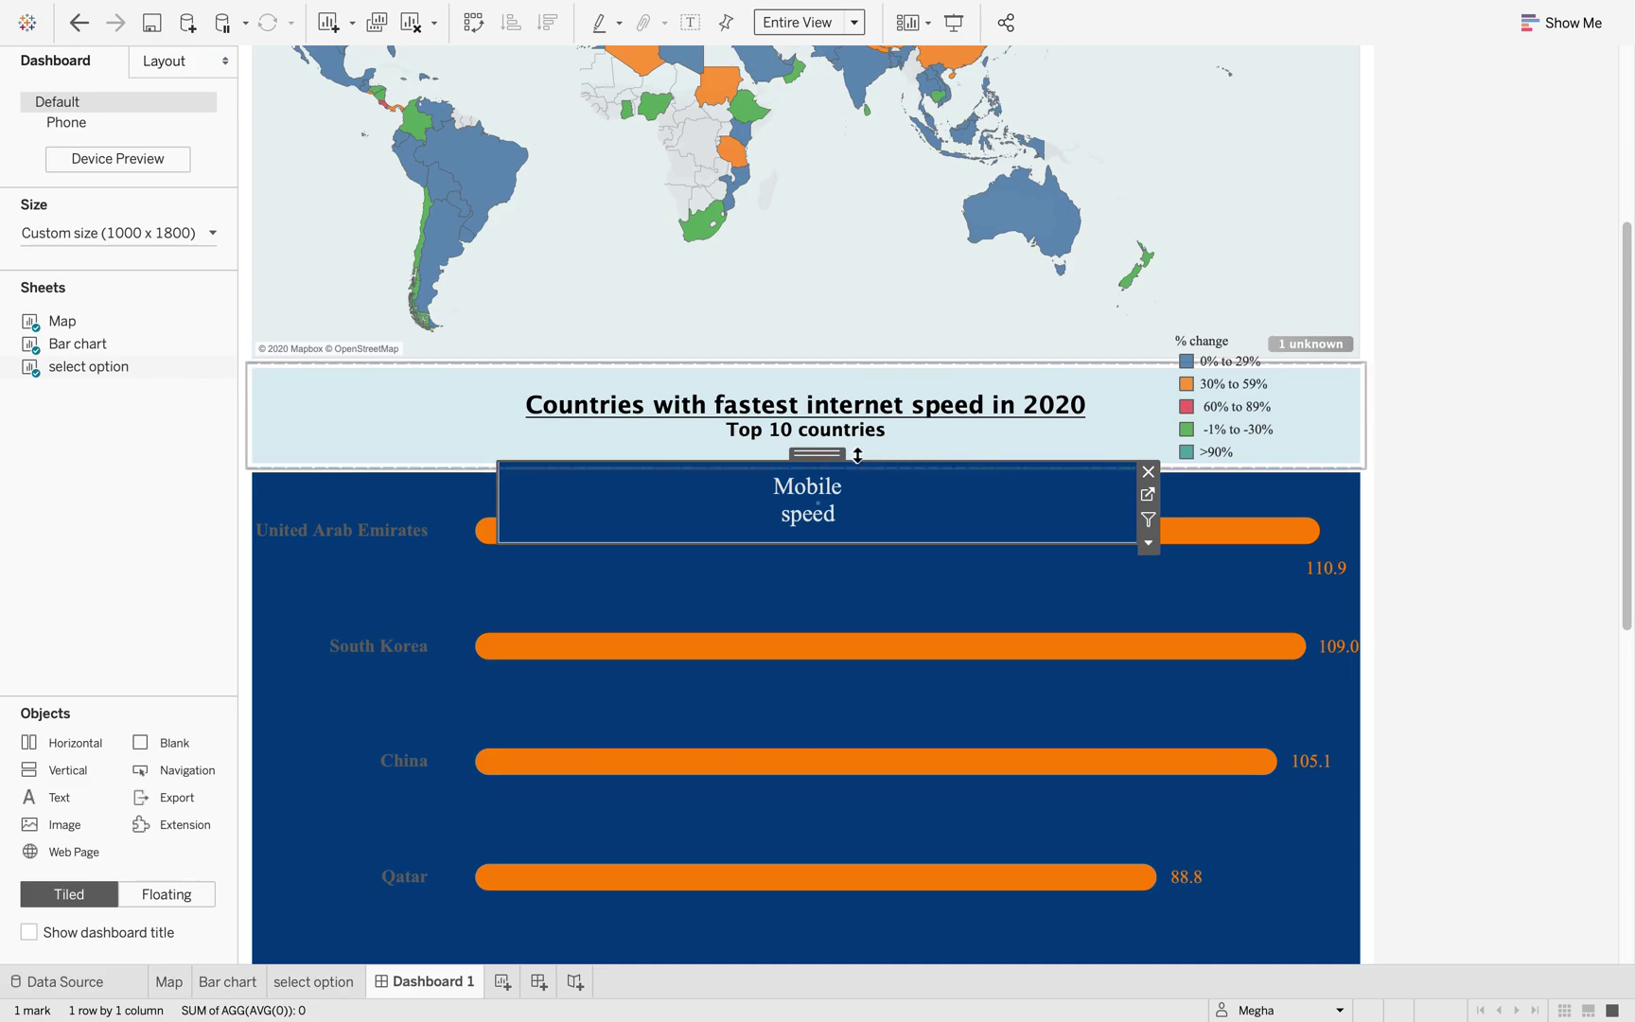
left_click_drag(819, 453, 818, 422)
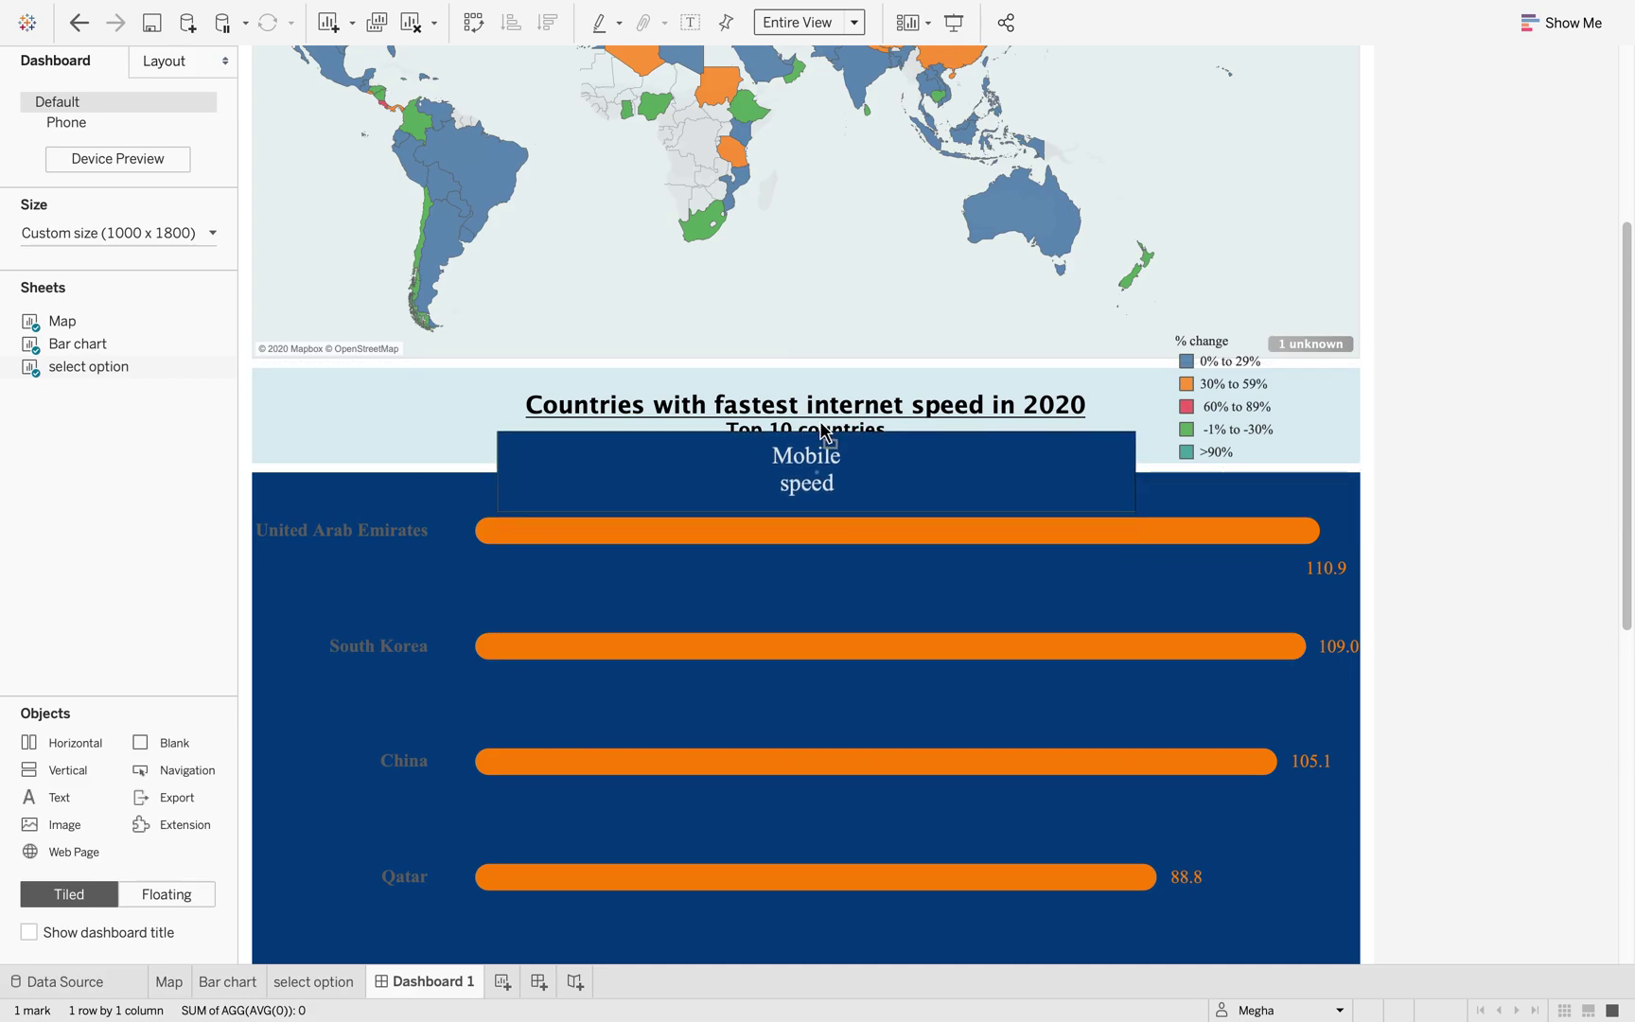
left_click(1148, 512)
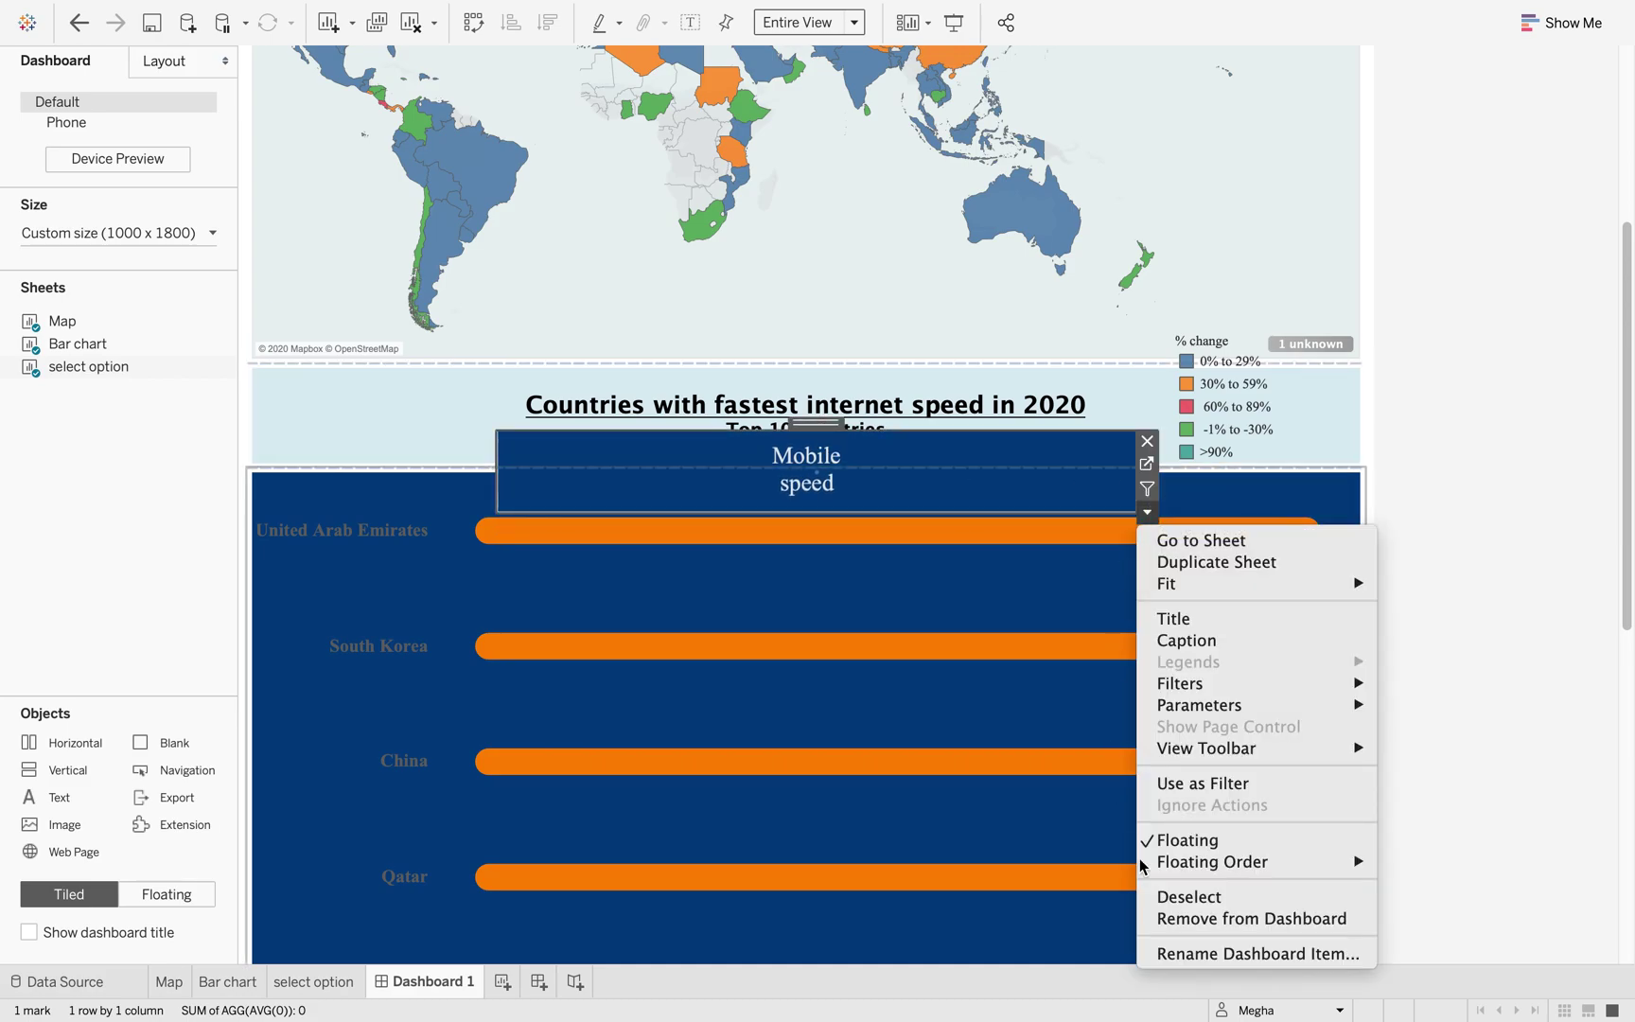
mouse_move(1189, 869)
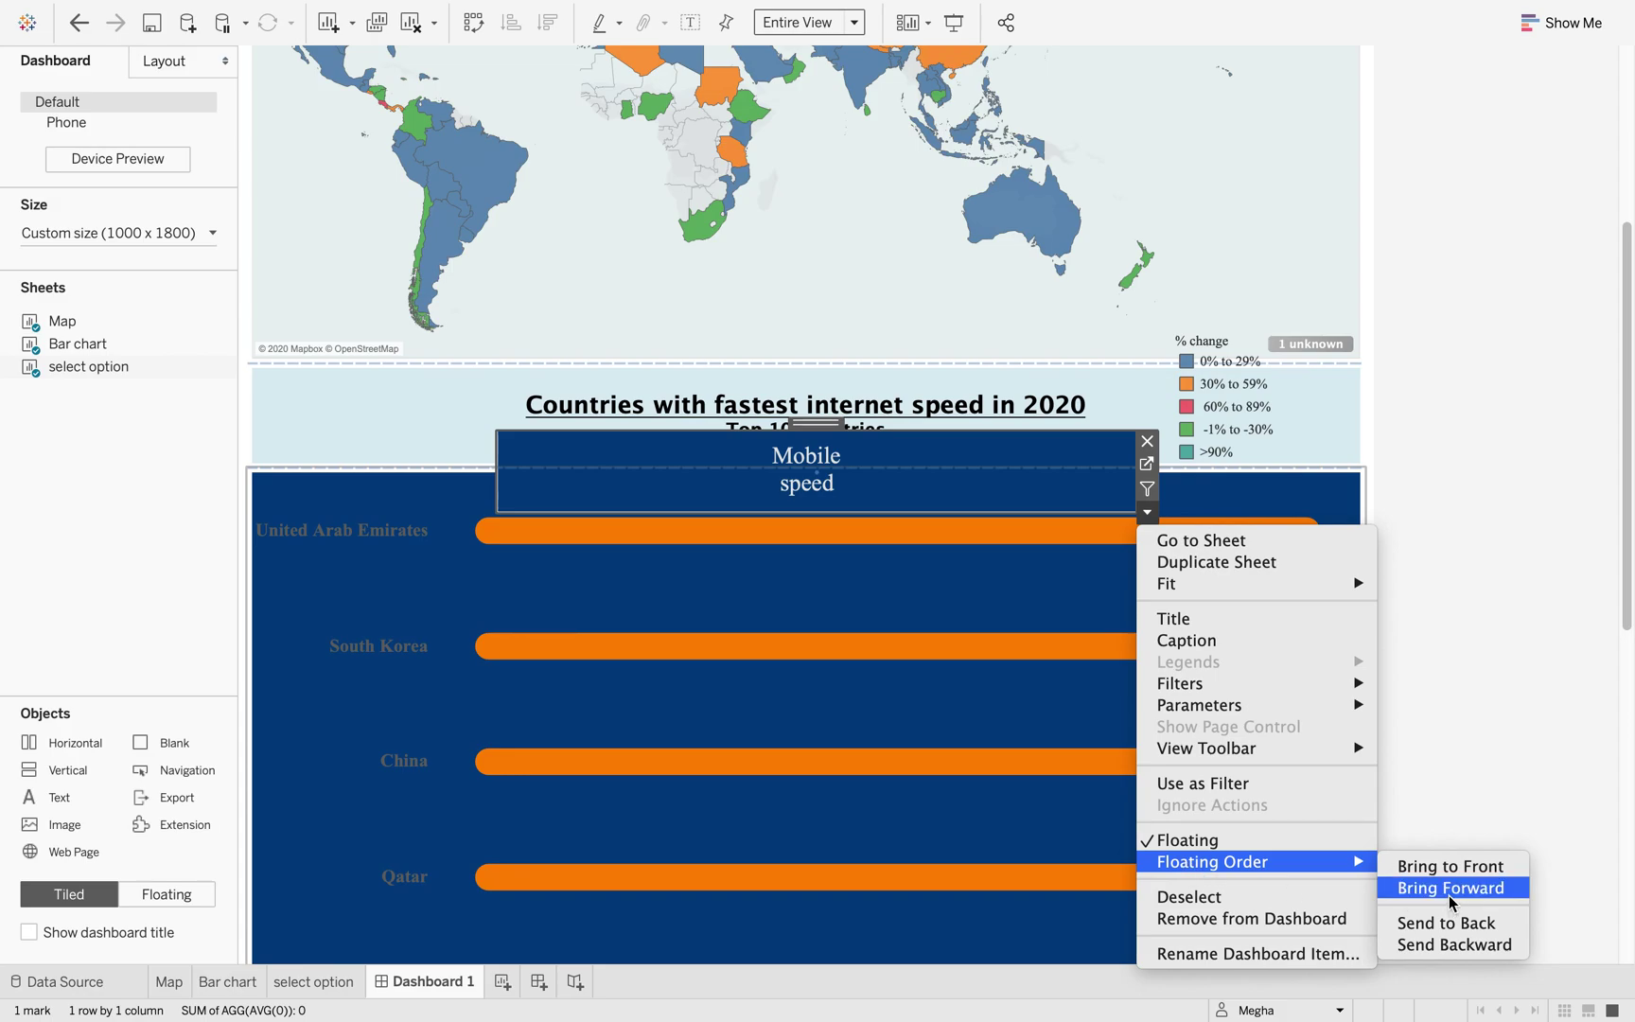
left_click(1438, 950)
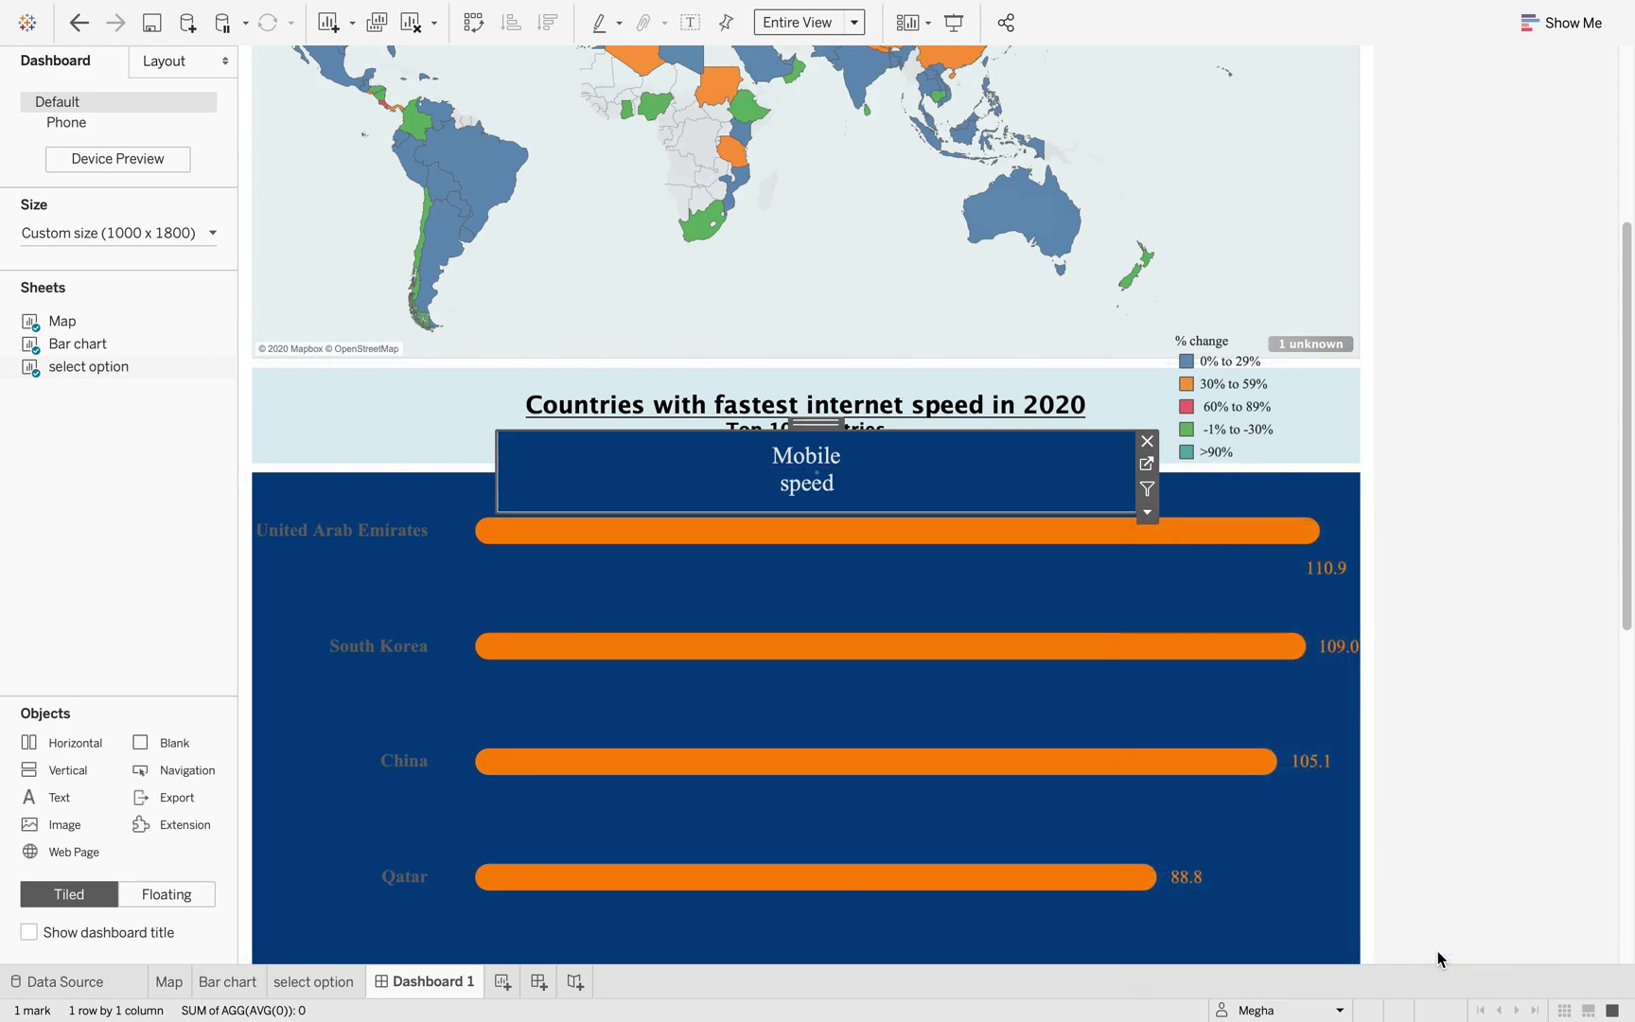
Step: Make the select option sheet tiled instead of floating, as a full-width strip between the fastest-countries heading and the bar chart
left_click(1147, 511)
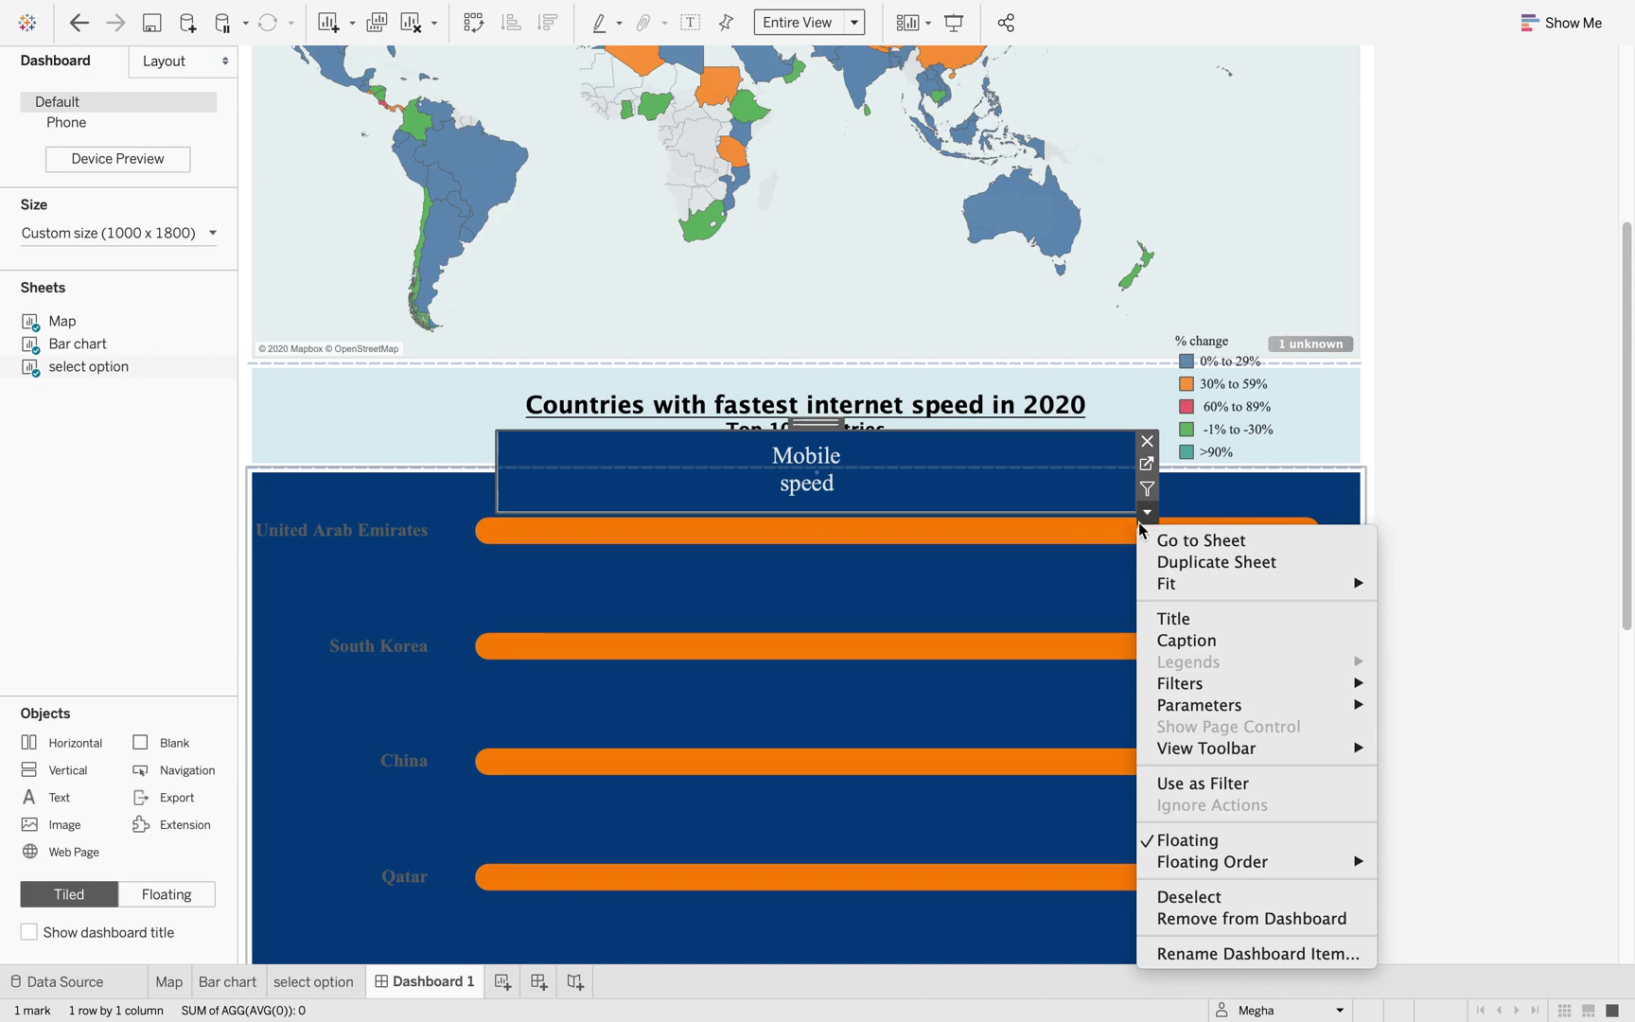
left_click(1169, 841)
left_click_drag(1085, 459, 878, 441)
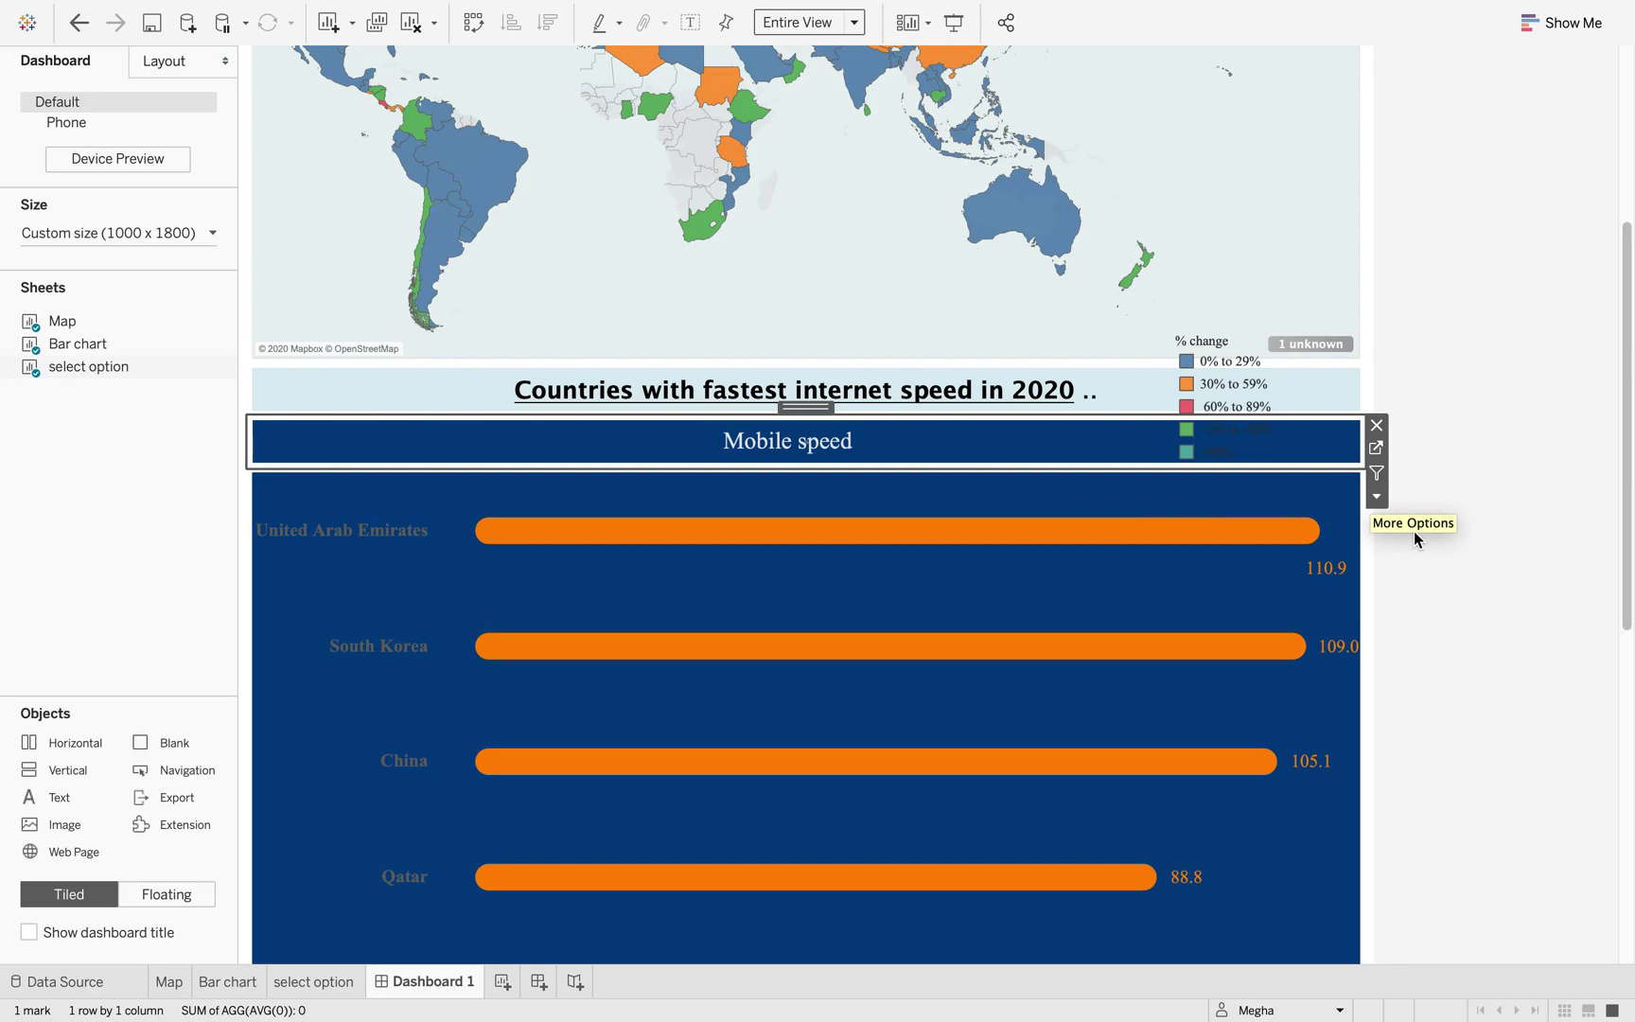
Step: Adjust the tile heights so the heading has room for both its lines and the select option sheet is a thin strip
left_click_drag(827, 469, 825, 485)
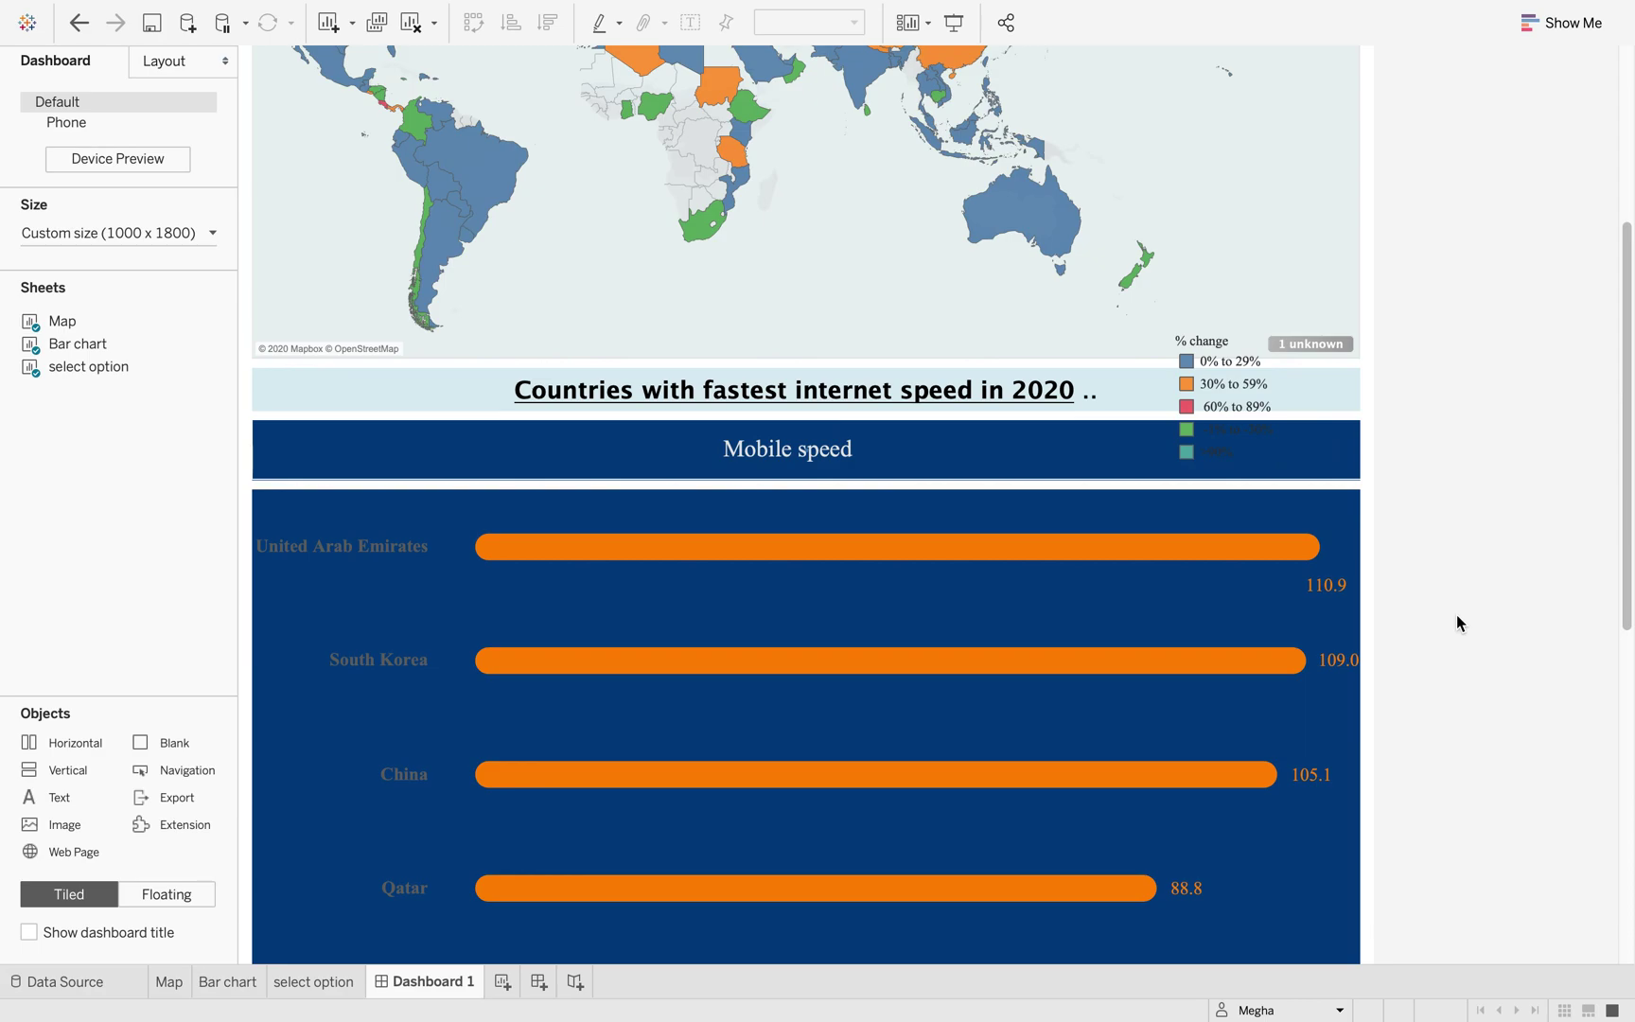
scroll(1456, 614, "up", 2)
left_click_drag(1085, 483, 1083, 520)
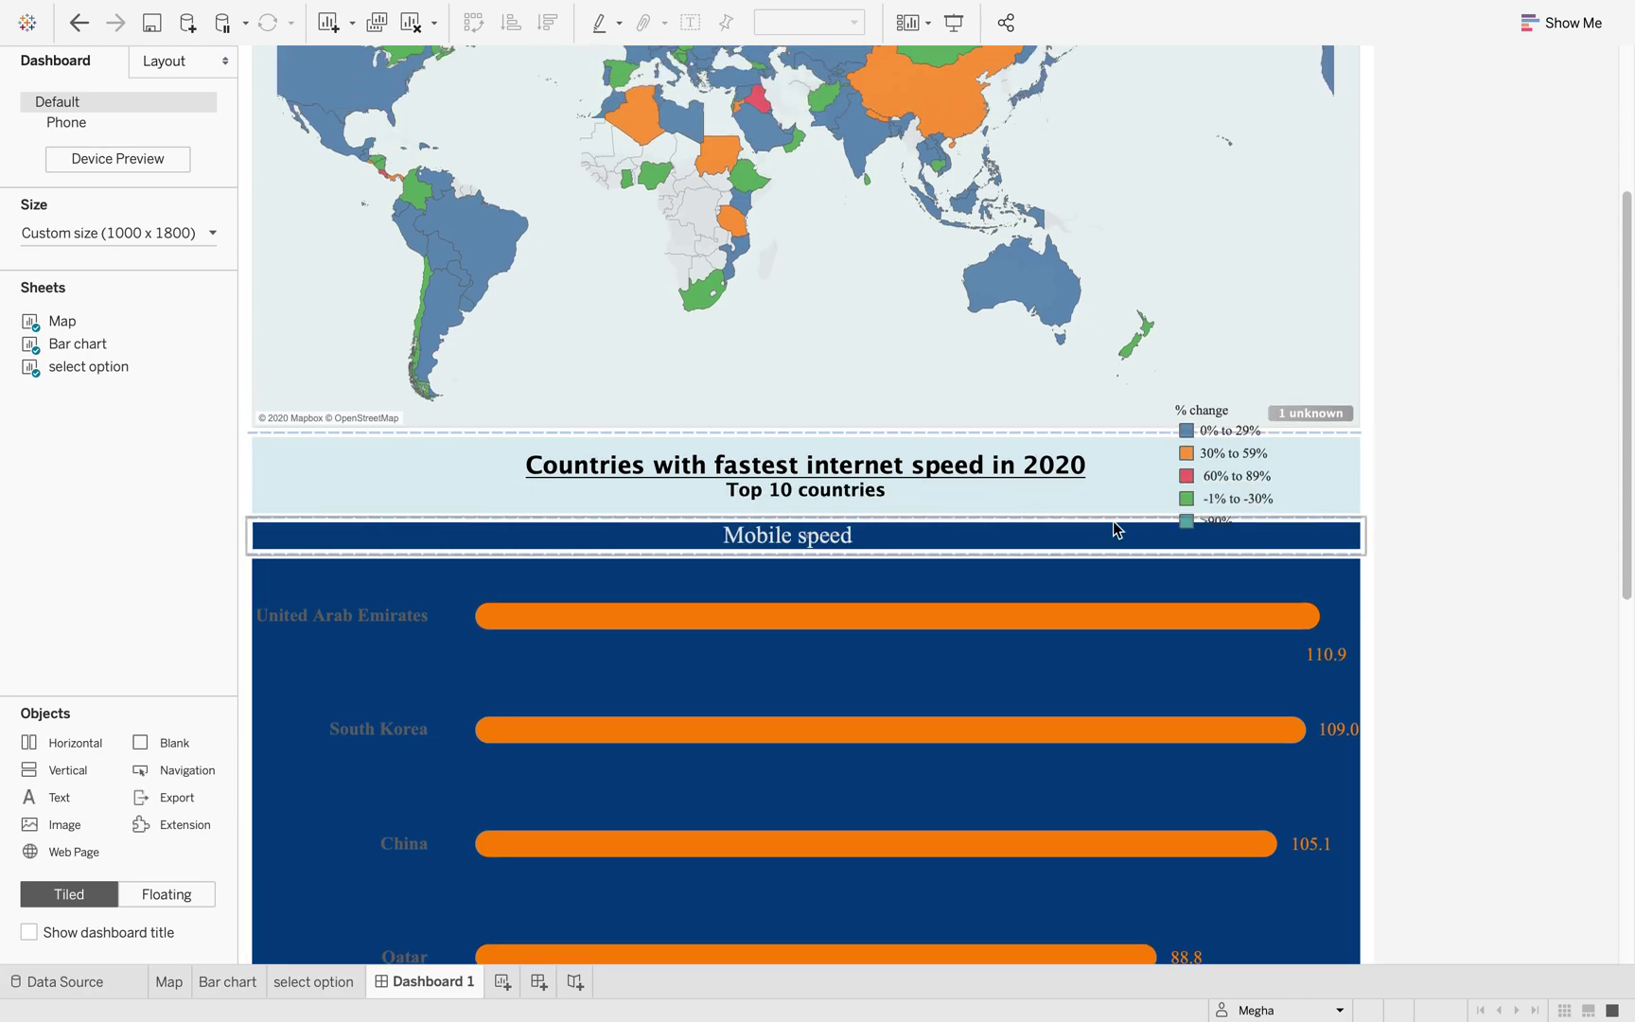
Step: Give the fastest-countries heading tile the dark blue background color with reduced opacity
left_click(1115, 480)
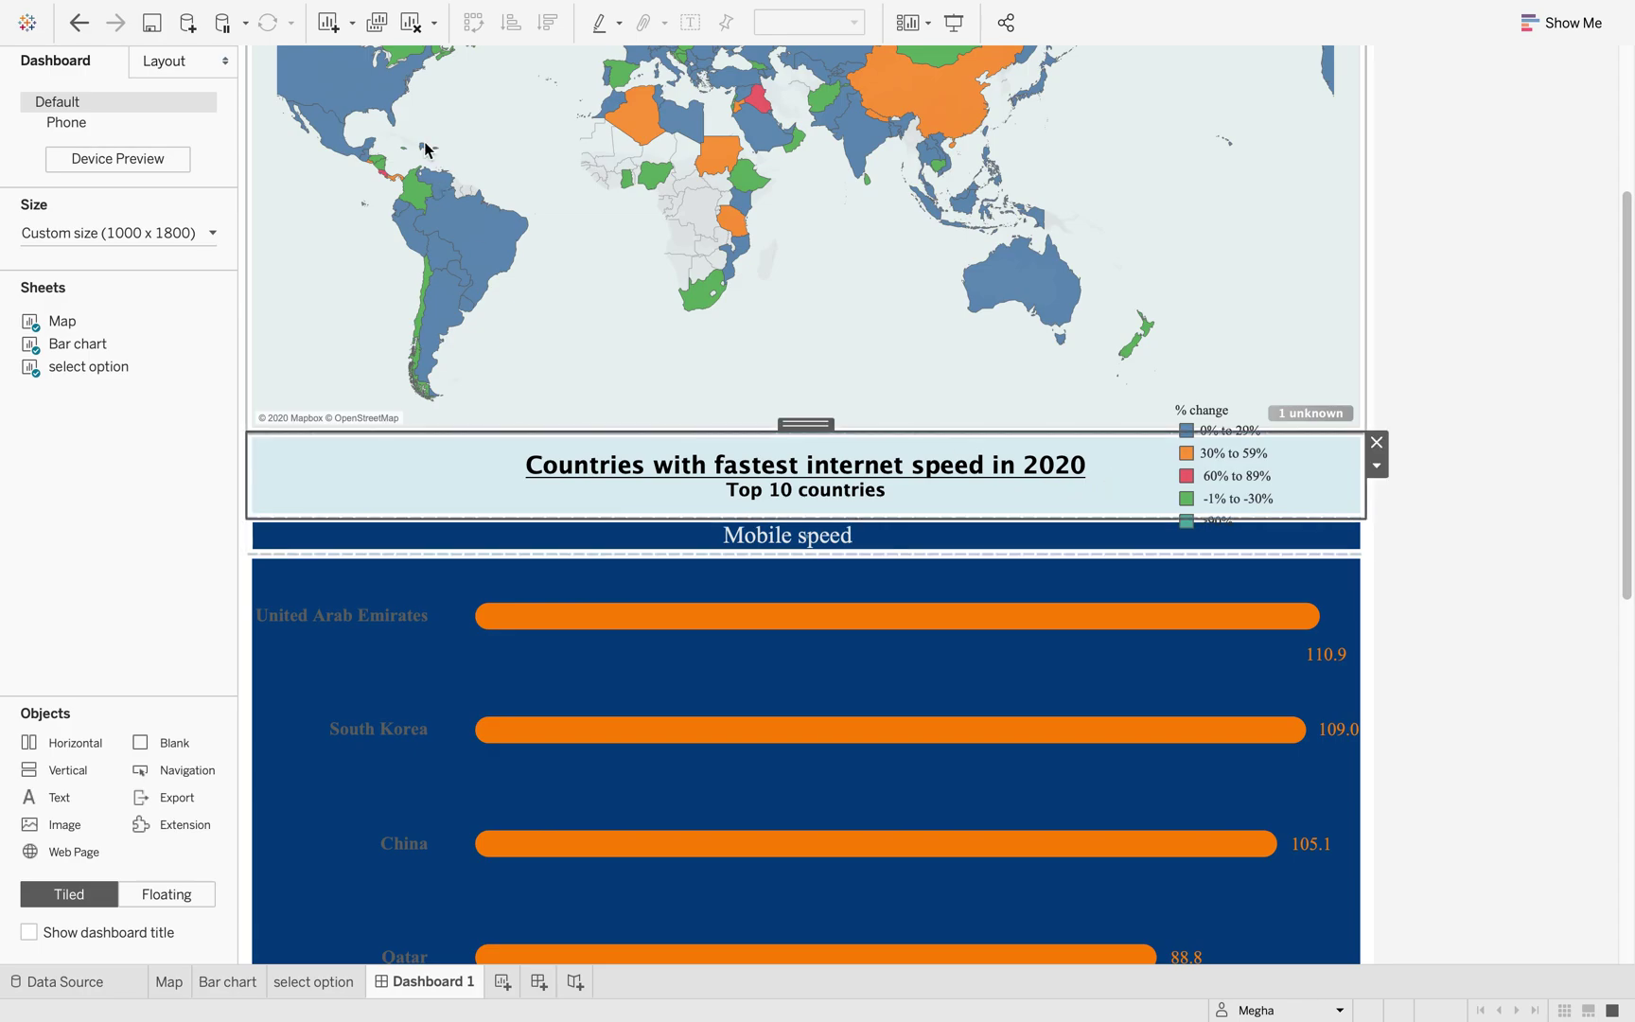
left_click(162, 61)
left_click(191, 430)
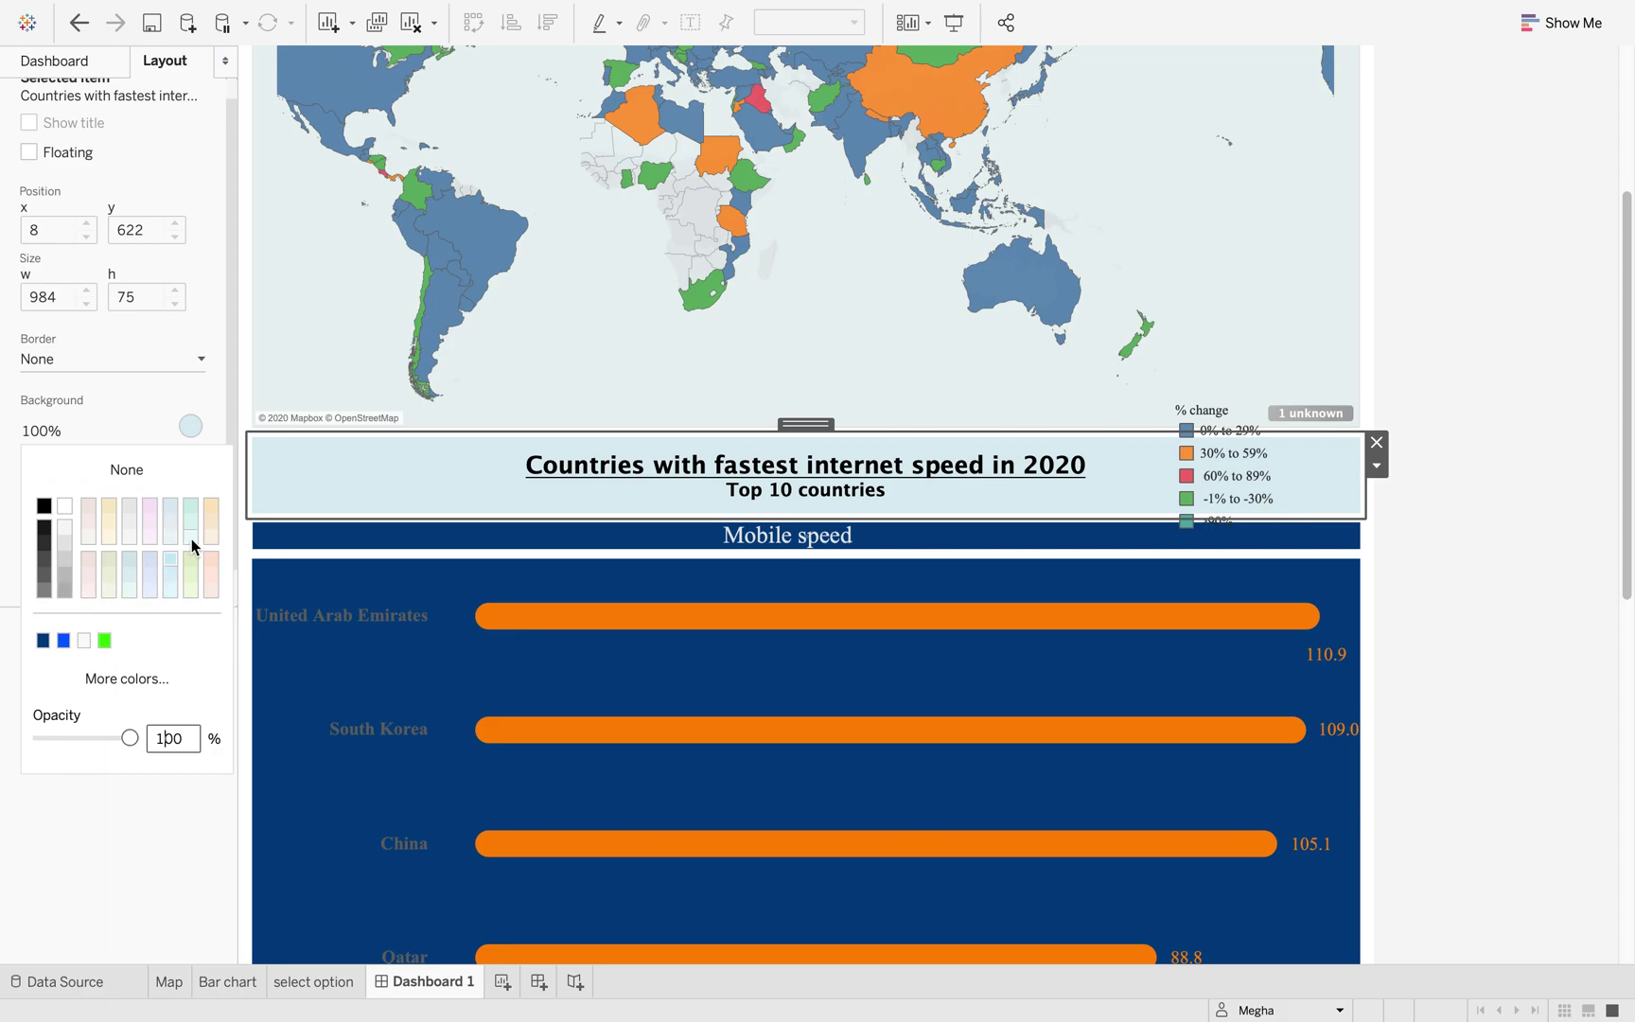
left_click(42, 640)
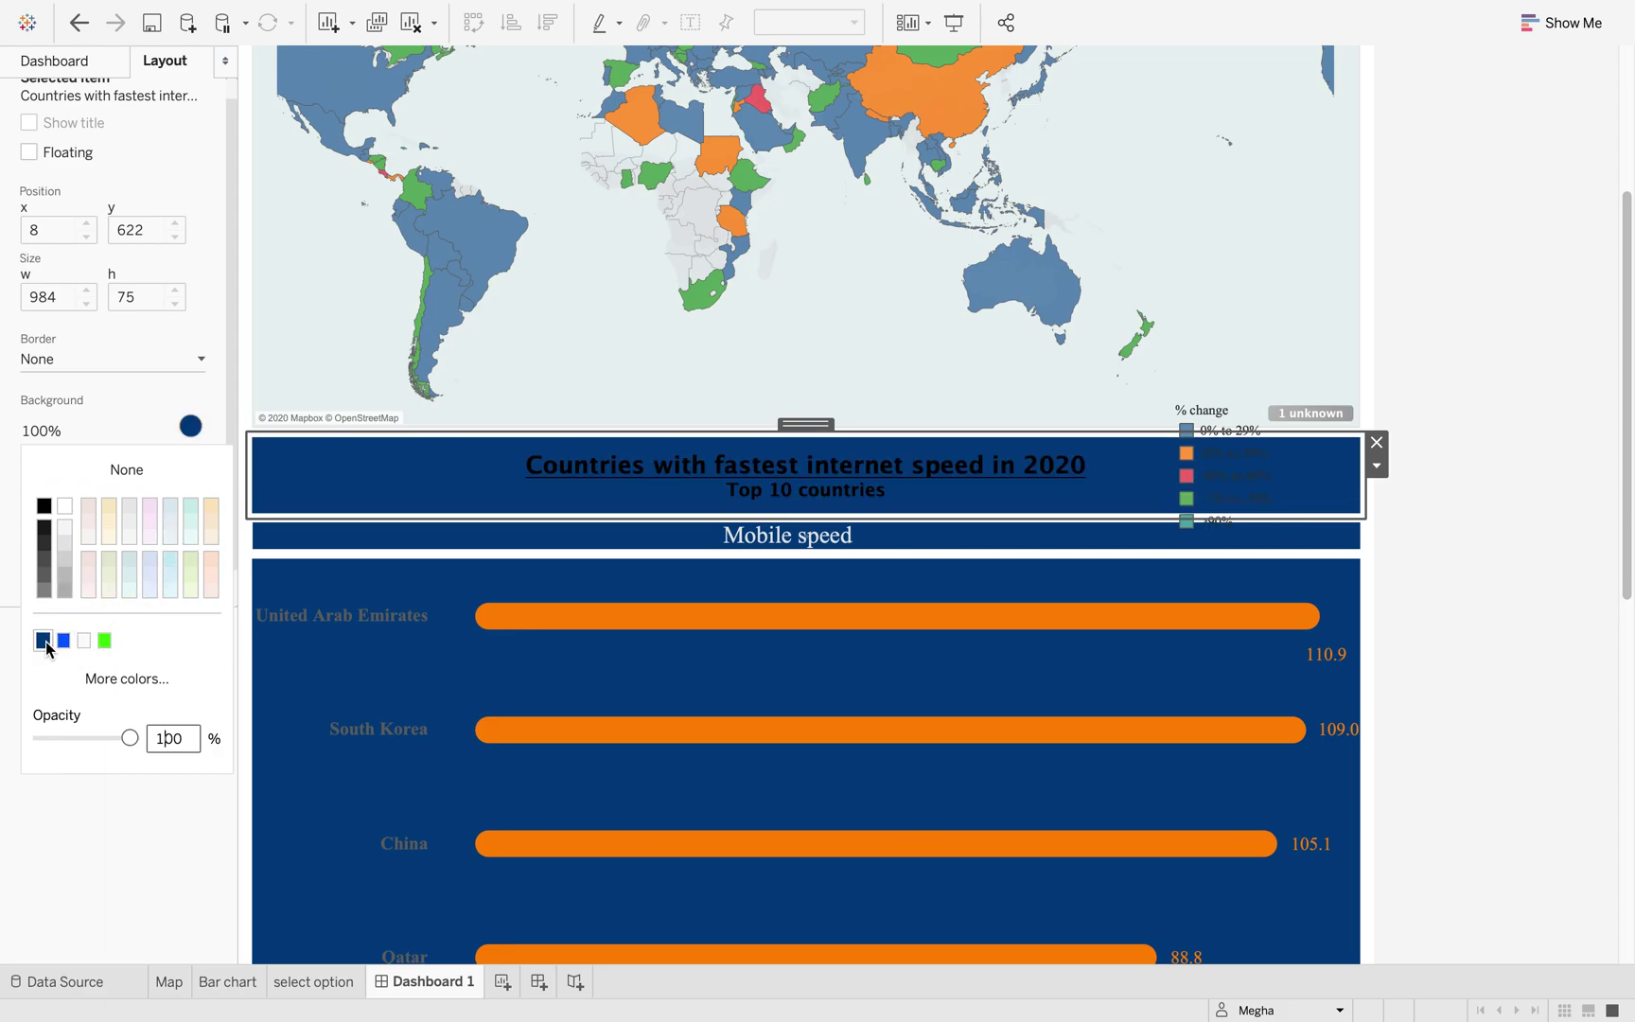
left_click_drag(129, 742, 99, 744)
left_click(1486, 591)
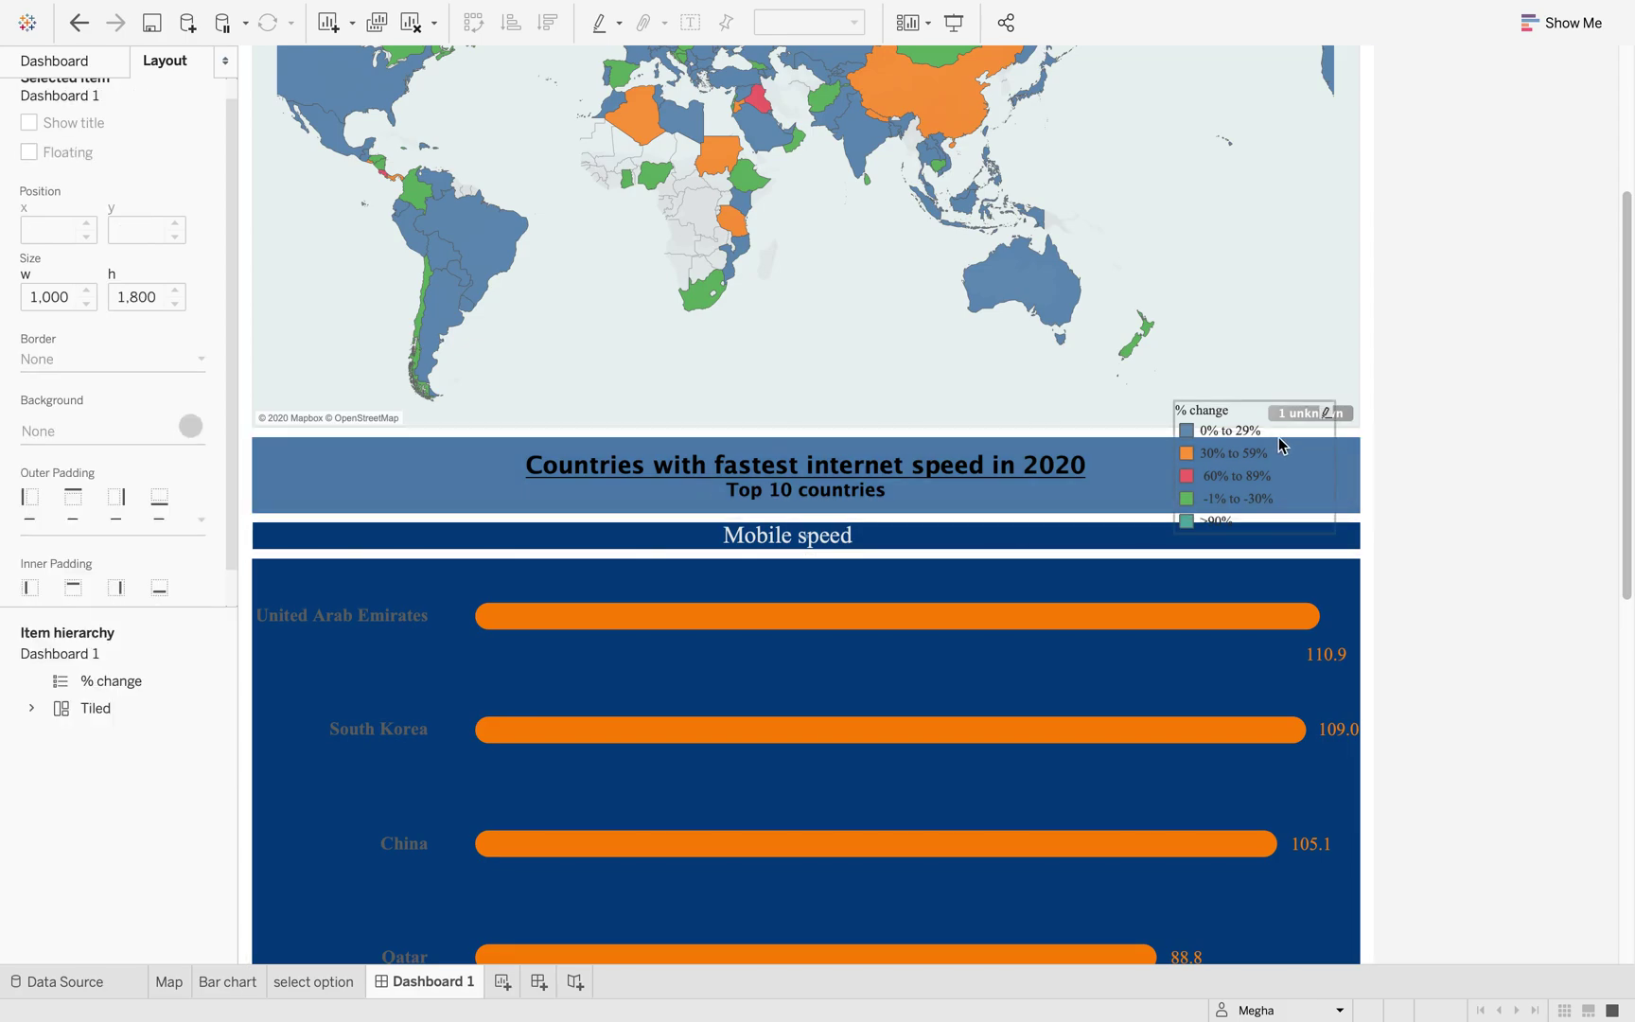
Step: Move the floating % change legend up onto the map's ocean area east of Asia, at about x 795, y 348
left_click(1261, 406)
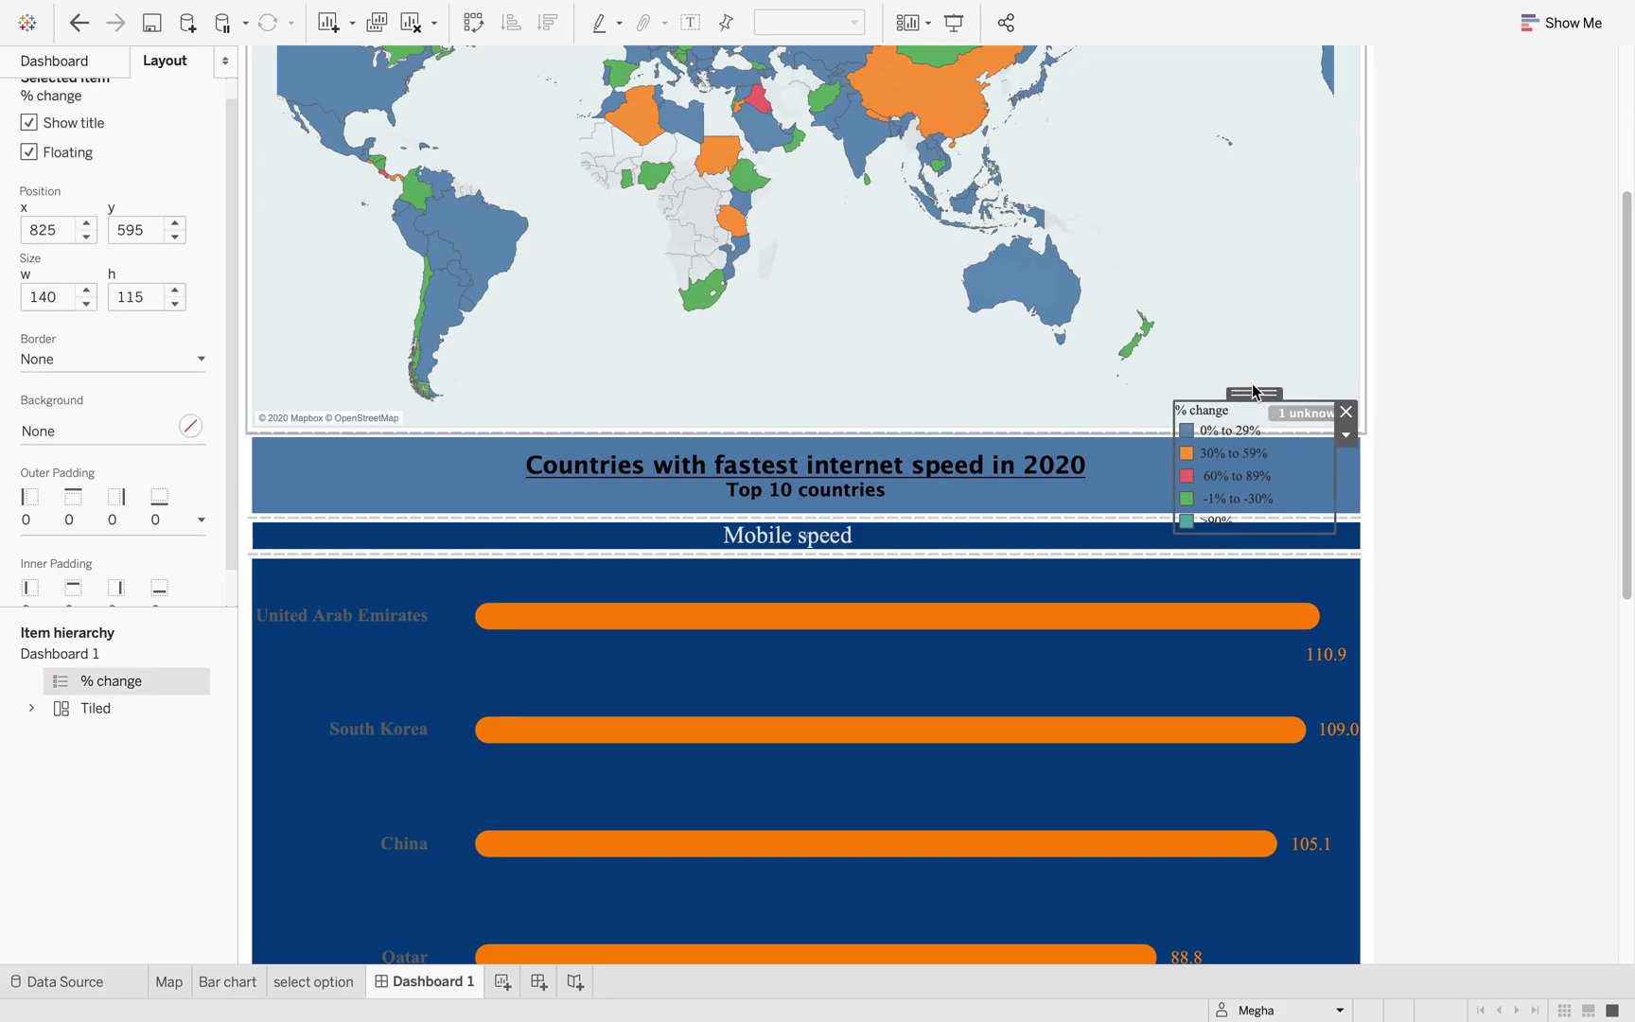
left_click_drag(1247, 394, 1213, 114)
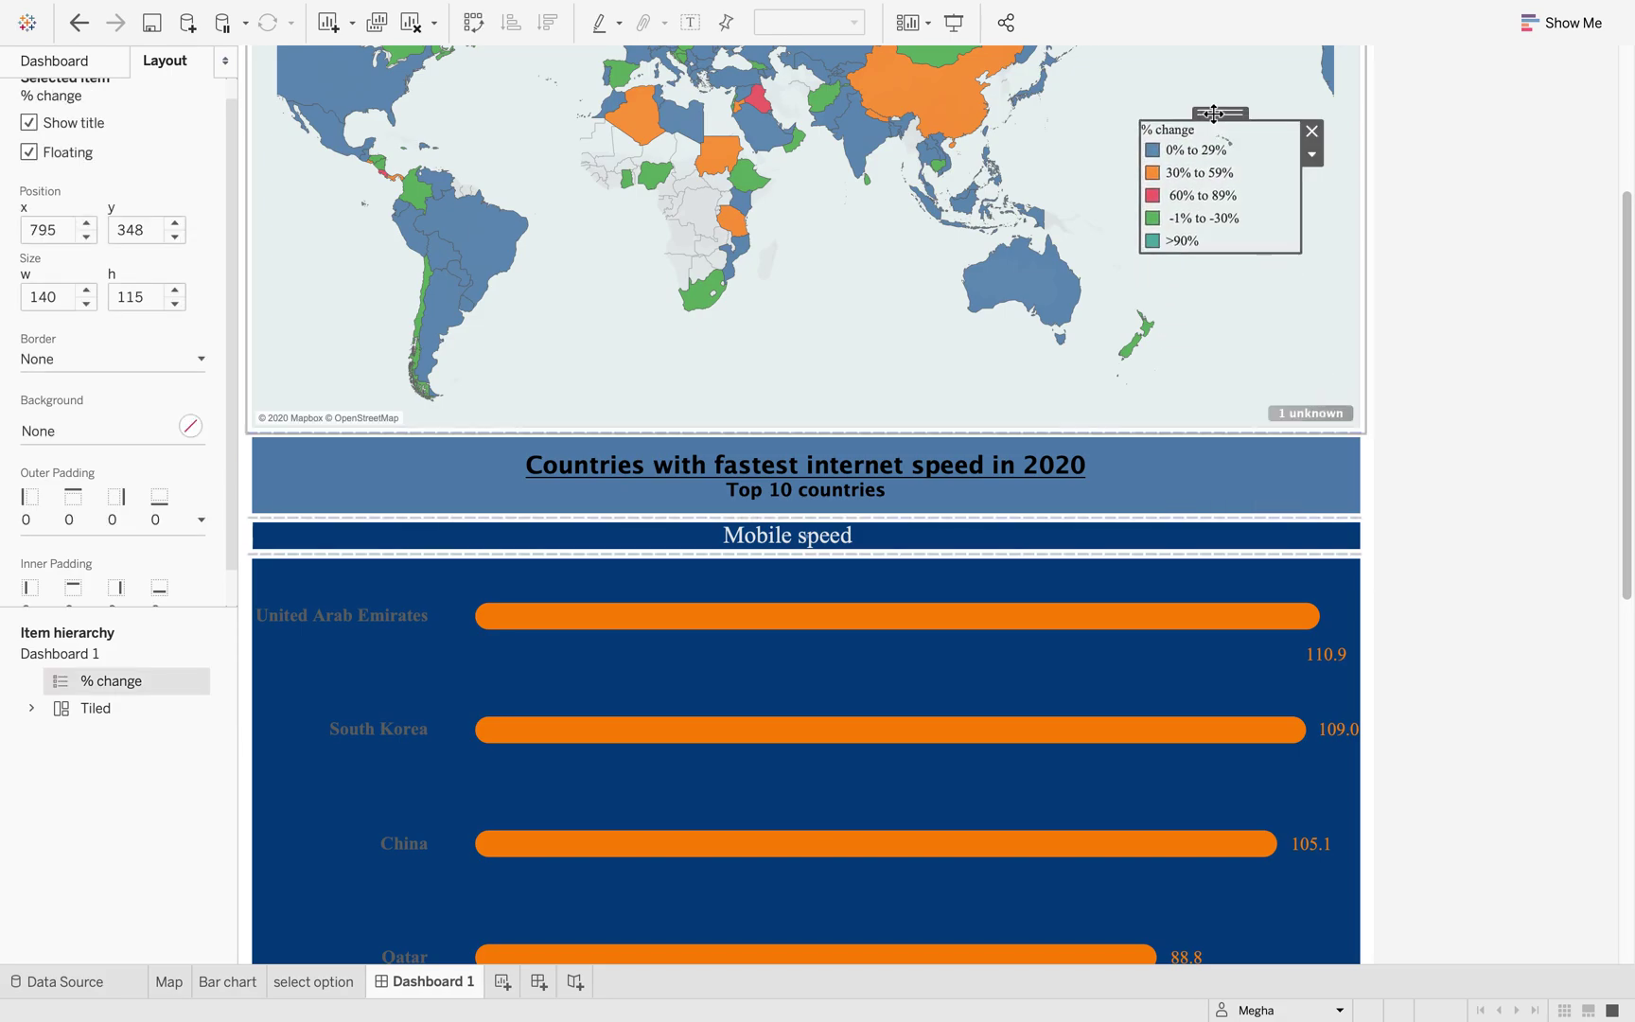
left_click(1557, 435)
scroll(1556, 433, "down", 10)
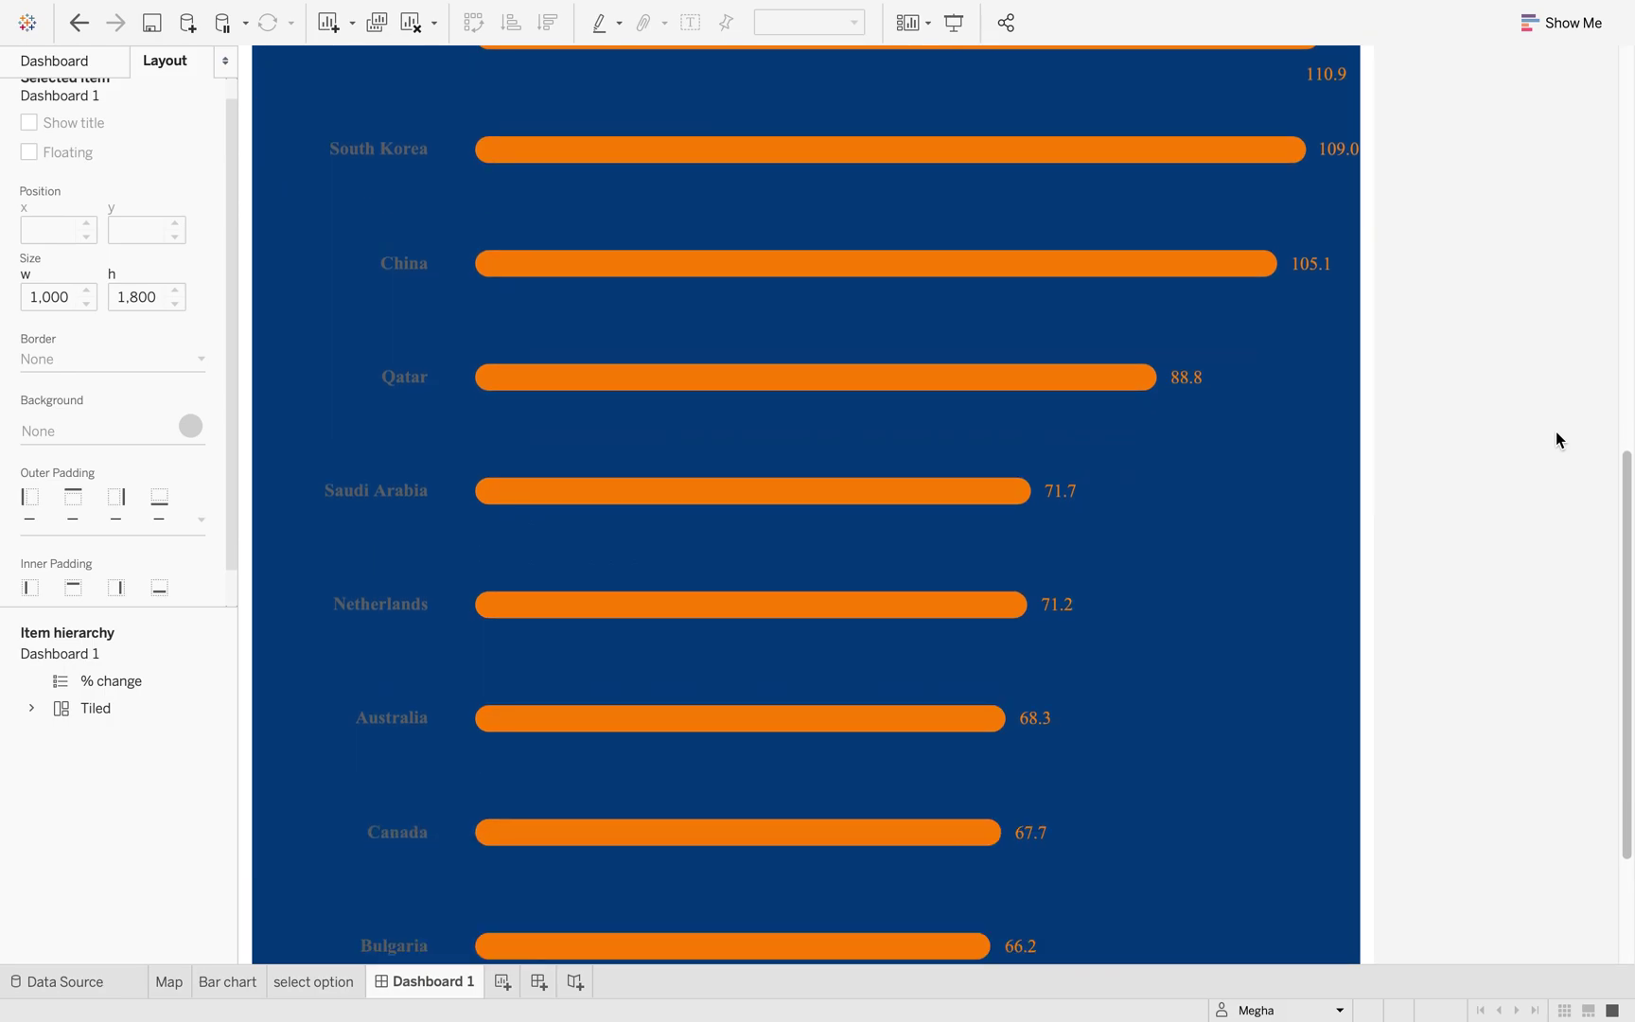
scroll(1556, 439, "up", 10)
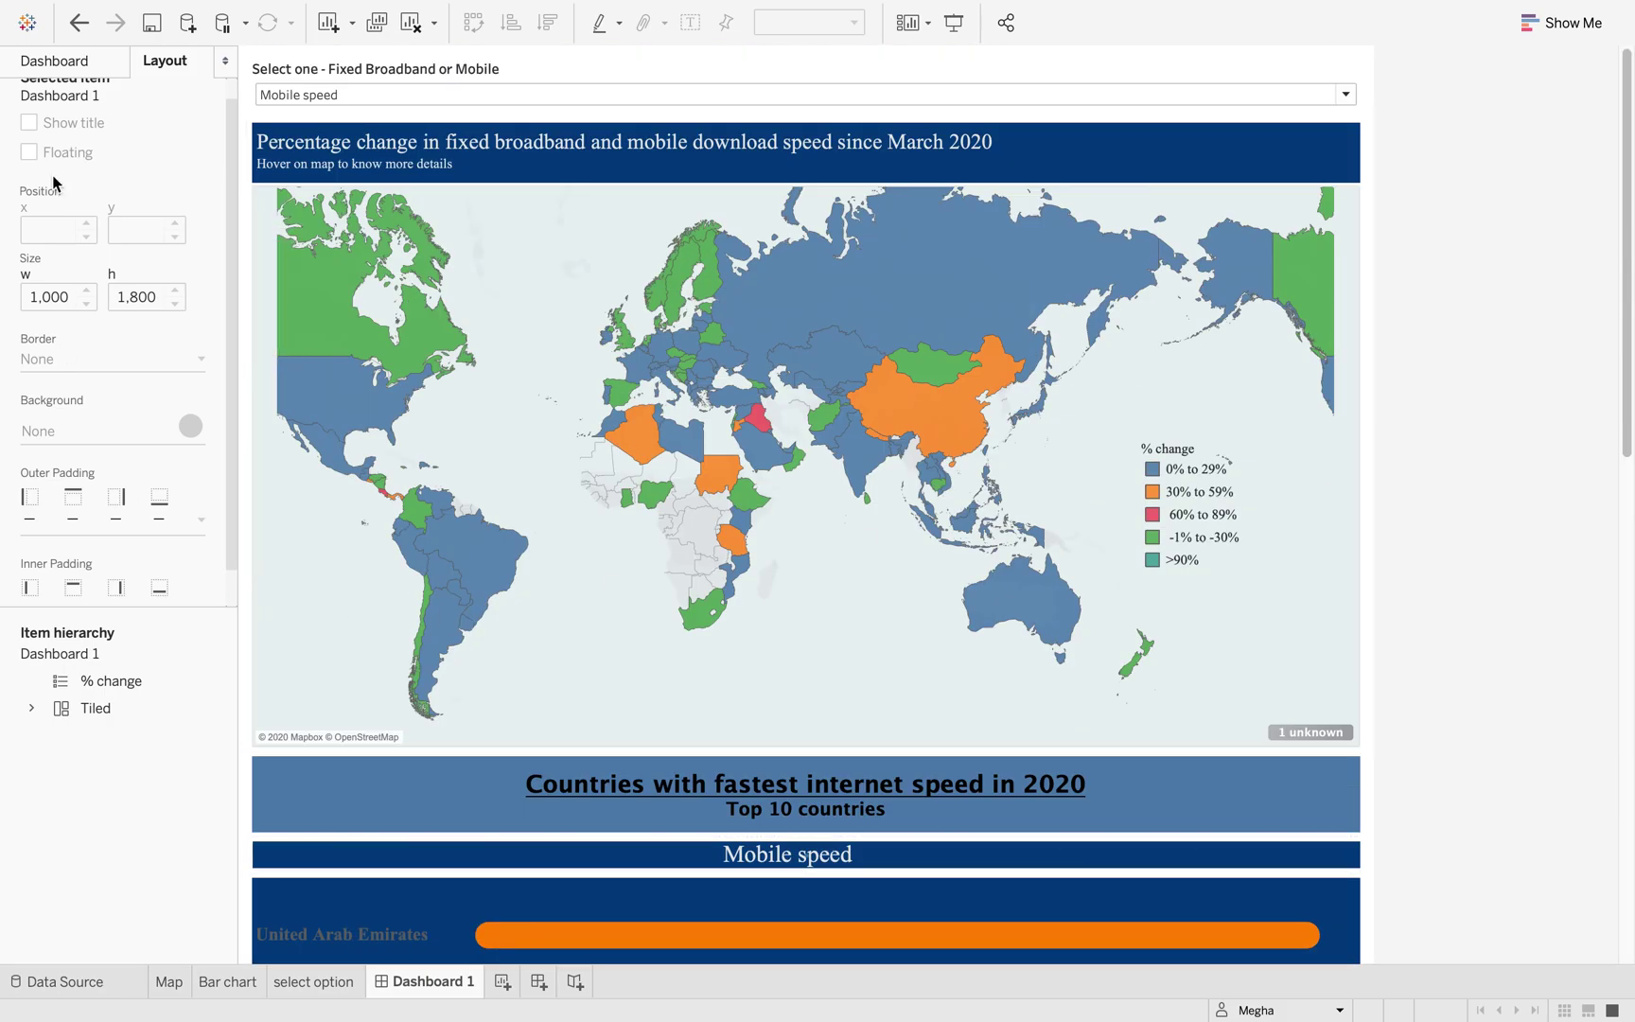
left_click(78, 60)
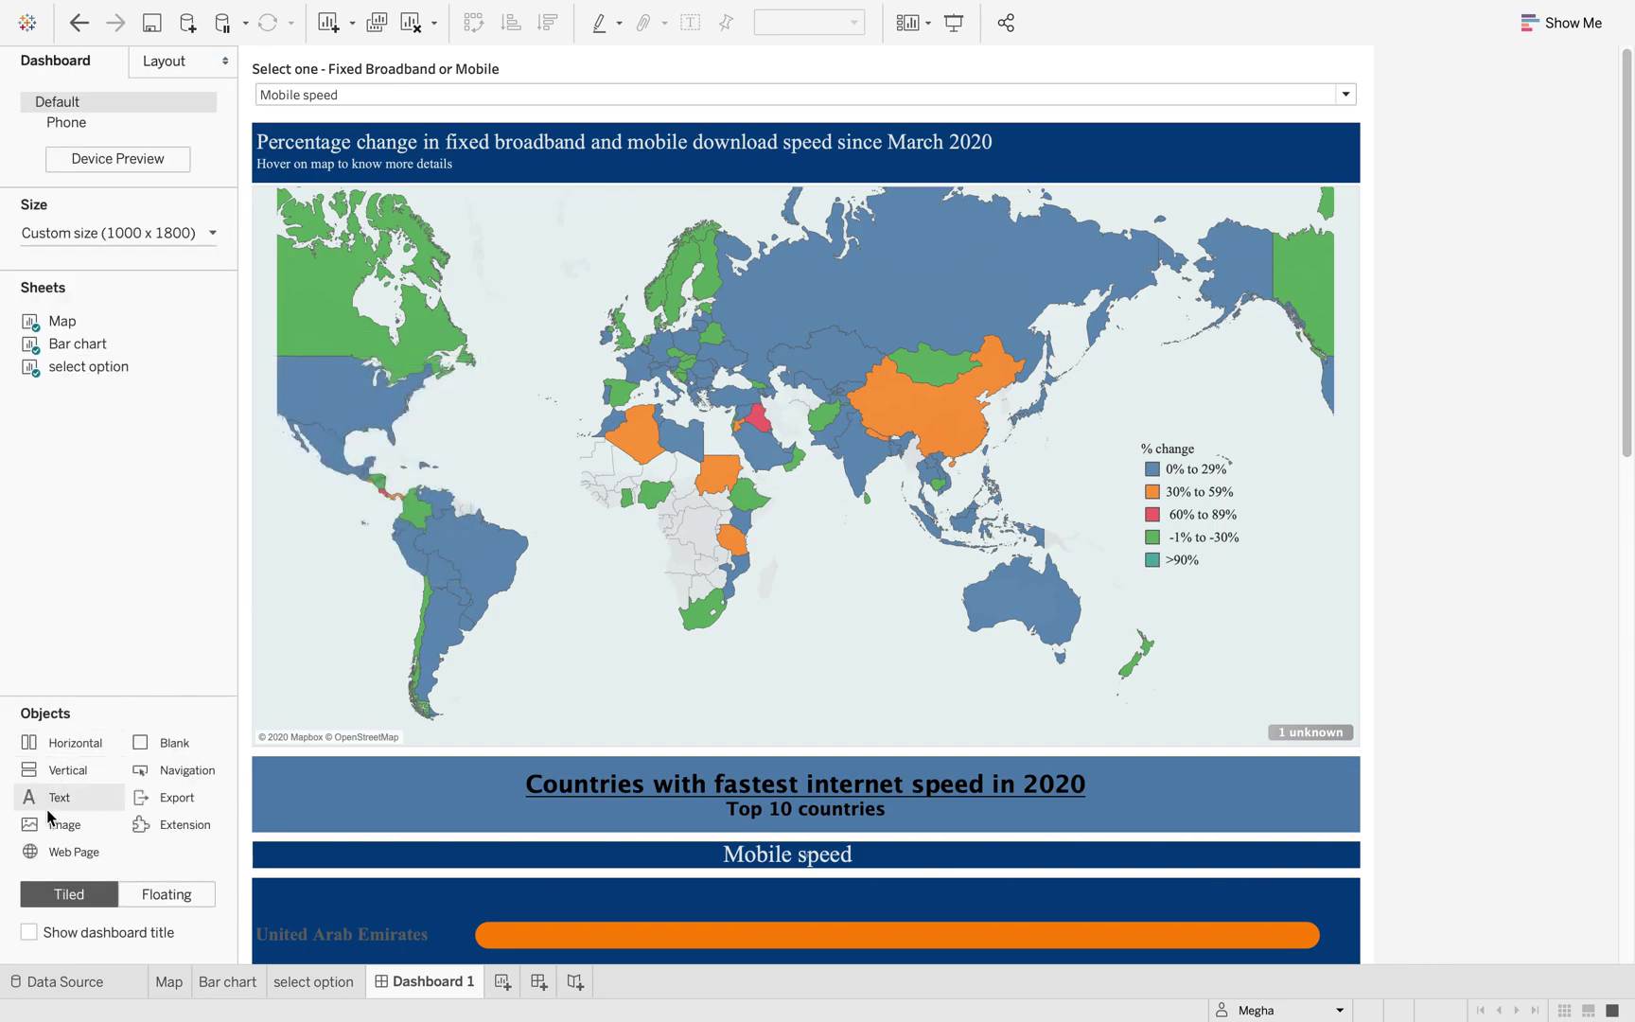
mouse_move(60, 800)
left_mouse_down()
mouse_move(551, 191)
mouse_move(591, 28)
mouse_move(605, 86)
mouse_move(605, 70)
left_mouse_up()
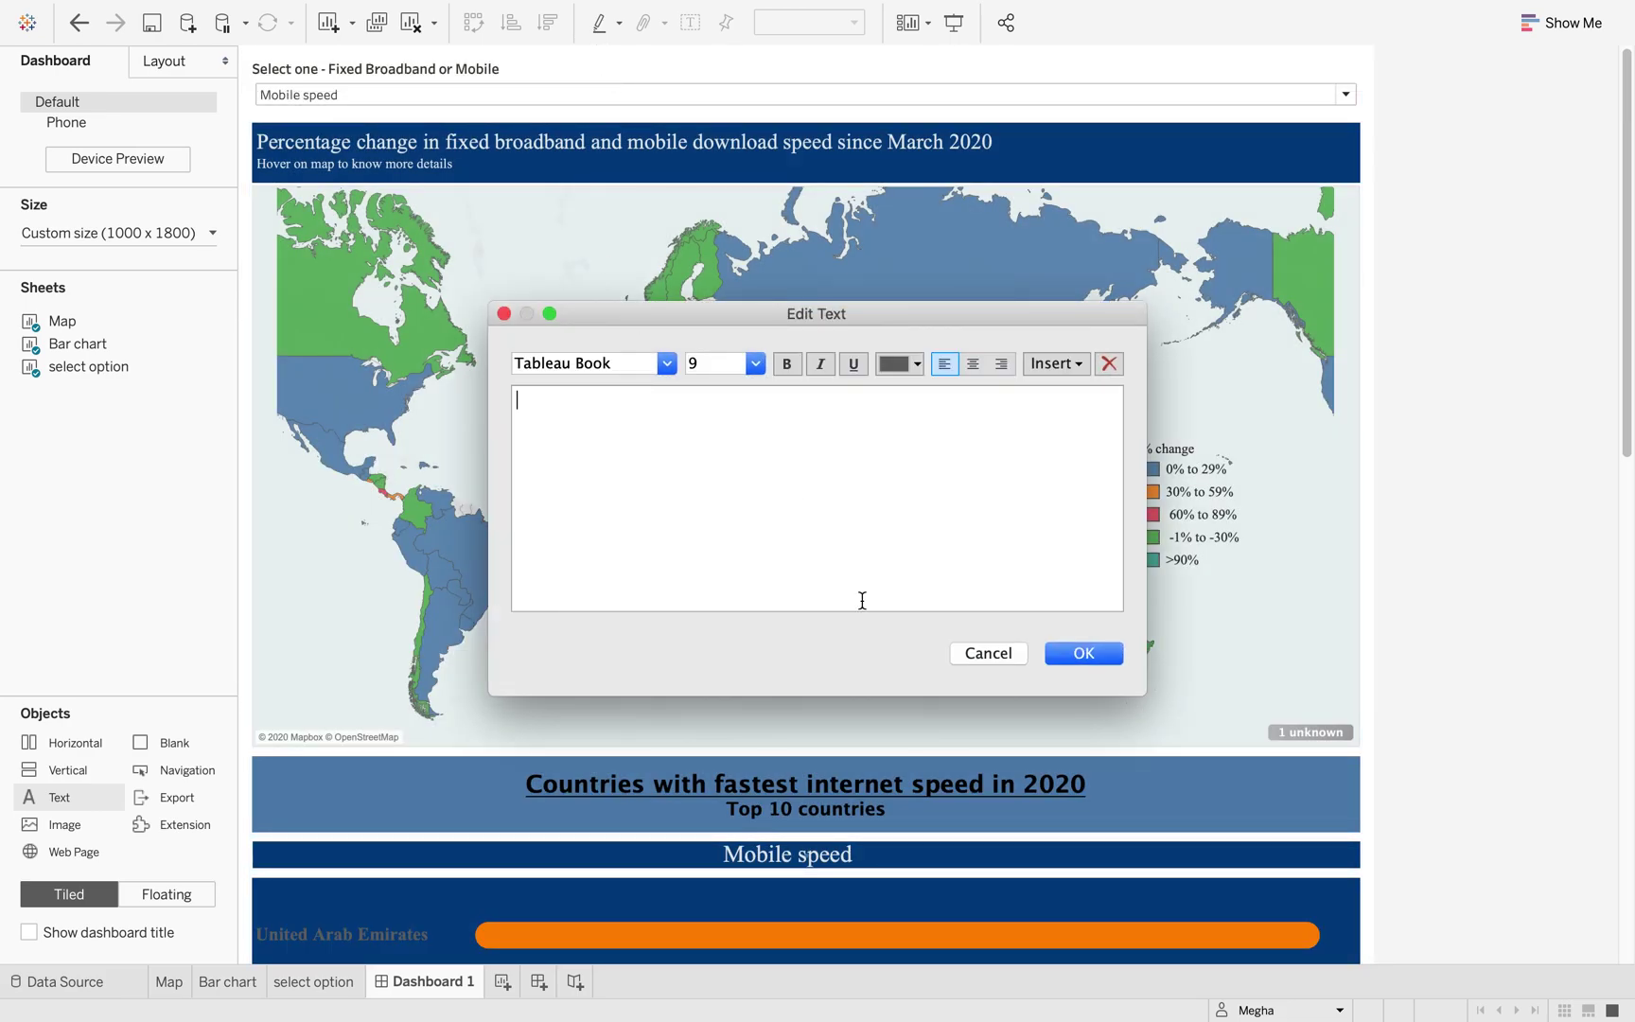
left_click(995, 657)
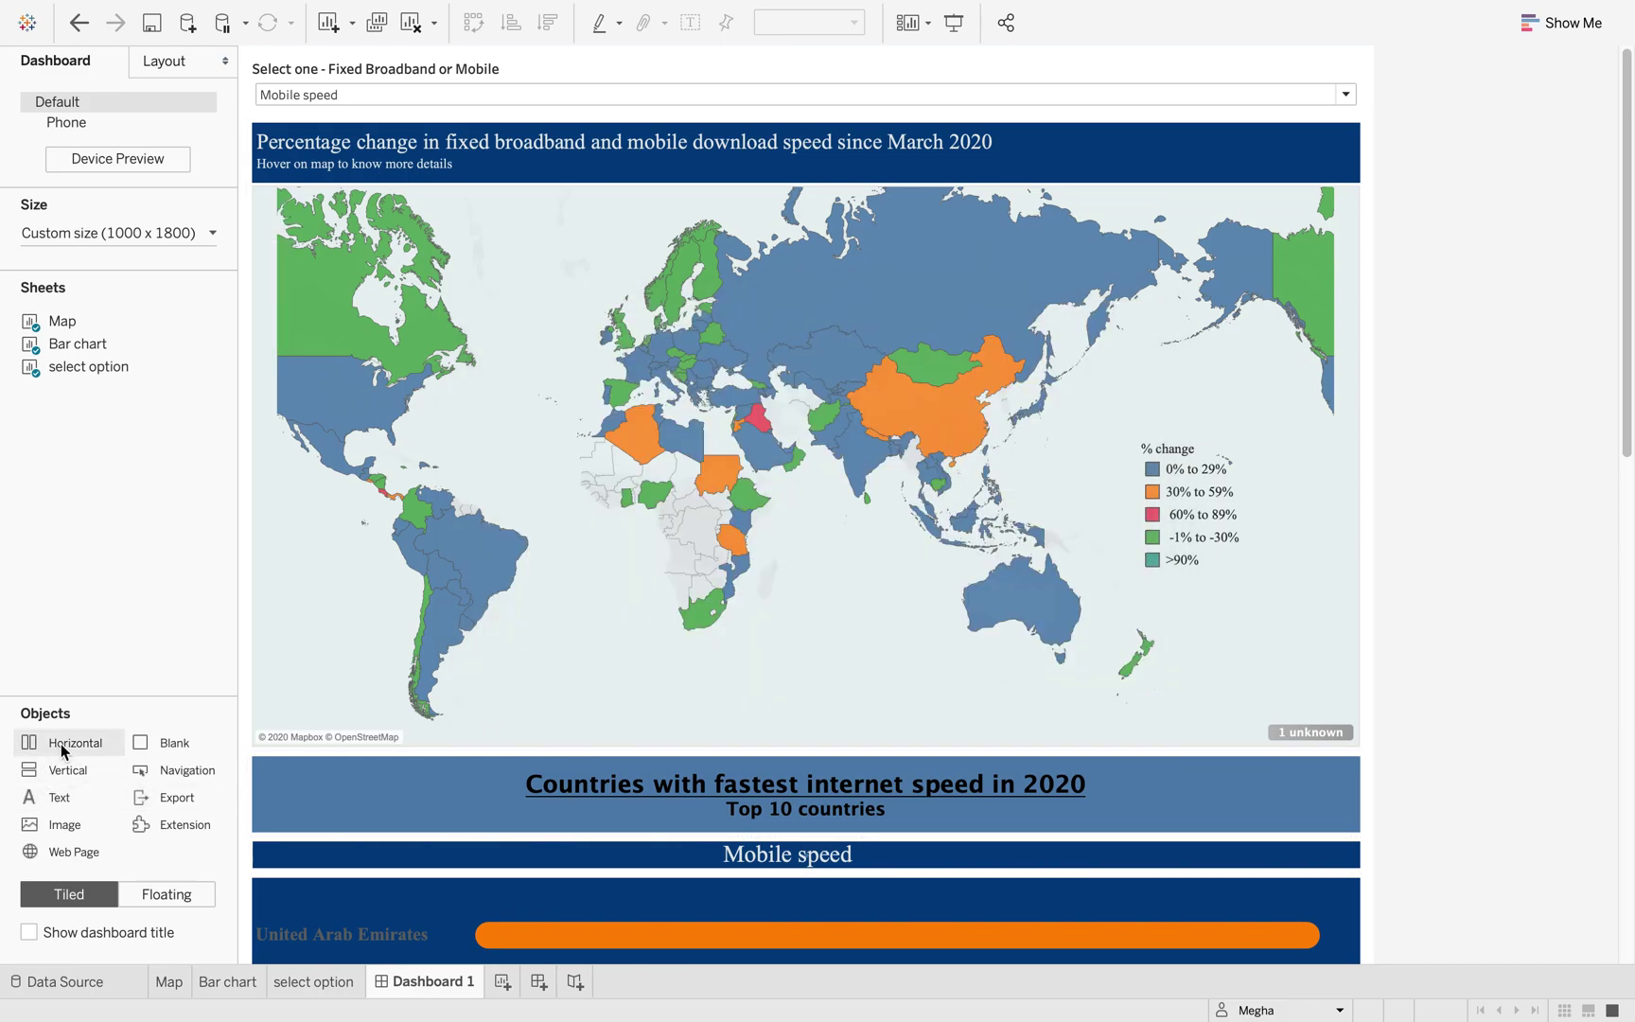
Step: Add two horizontal containers beside the parameter control above the map, and move the control into a full-width row beneath them
mouse_move(62, 751)
left_mouse_down()
mouse_move(321, 489)
mouse_move(519, 140)
mouse_move(632, 76)
mouse_move(622, 92)
left_mouse_up()
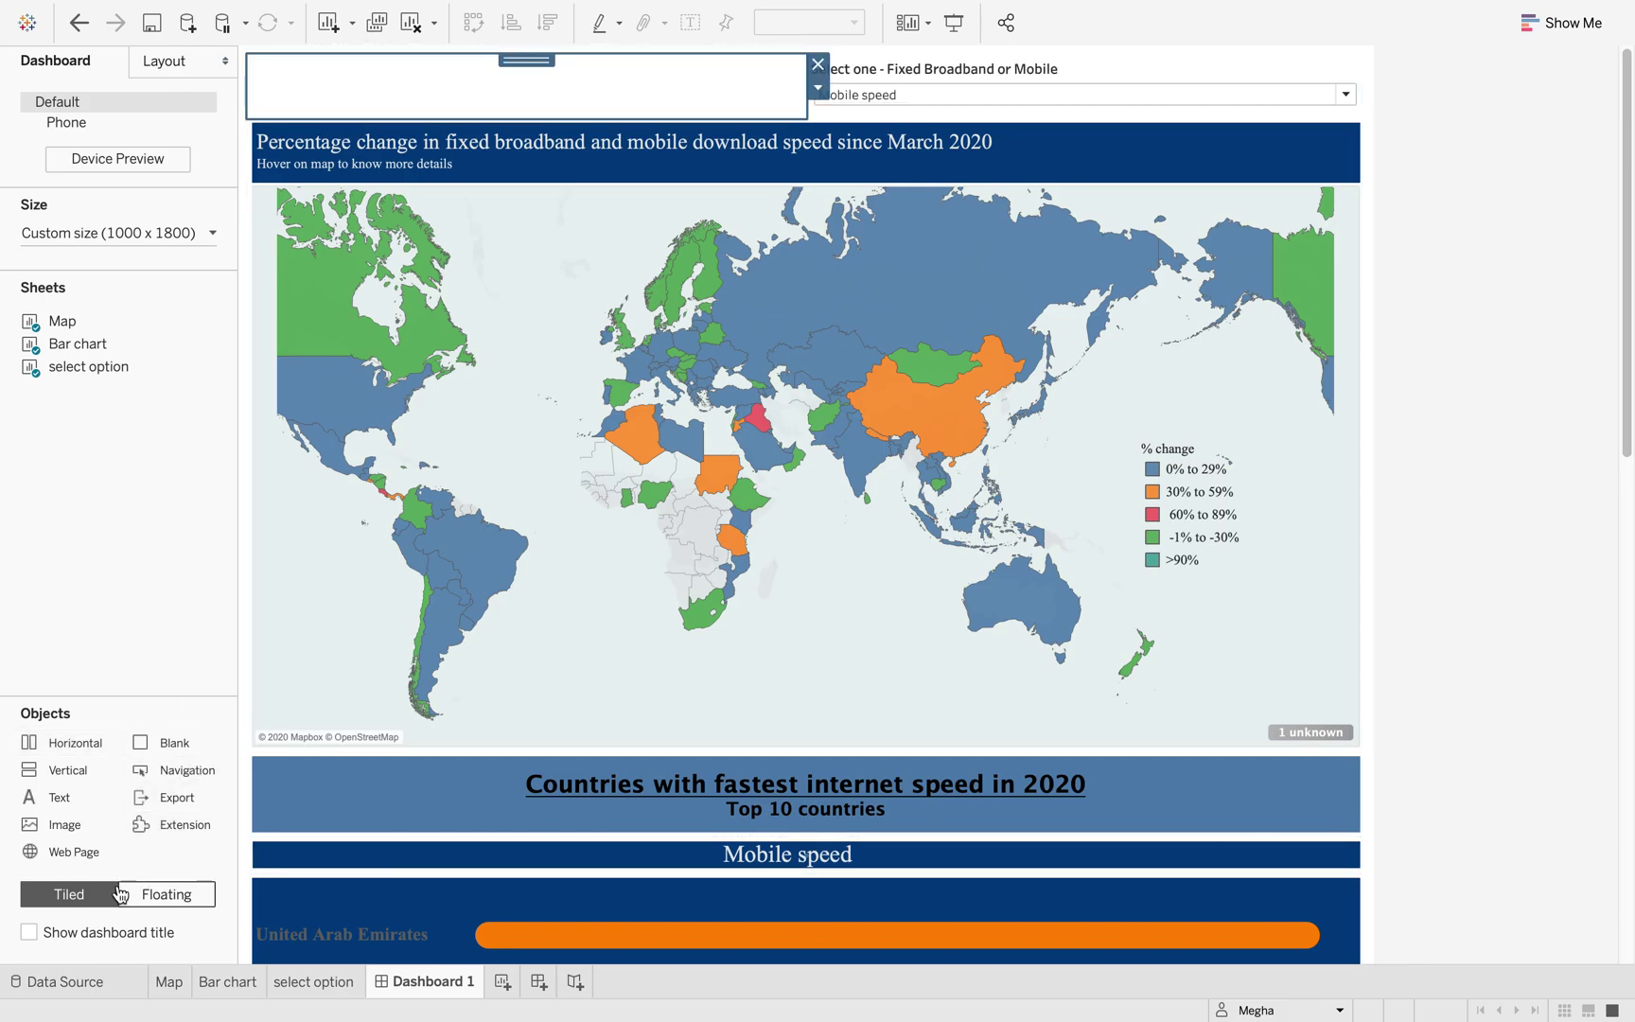
mouse_move(91, 750)
left_mouse_down()
mouse_move(791, 336)
mouse_move(1018, 110)
mouse_move(907, 85)
mouse_move(994, 81)
left_mouse_up()
left_click(1203, 62)
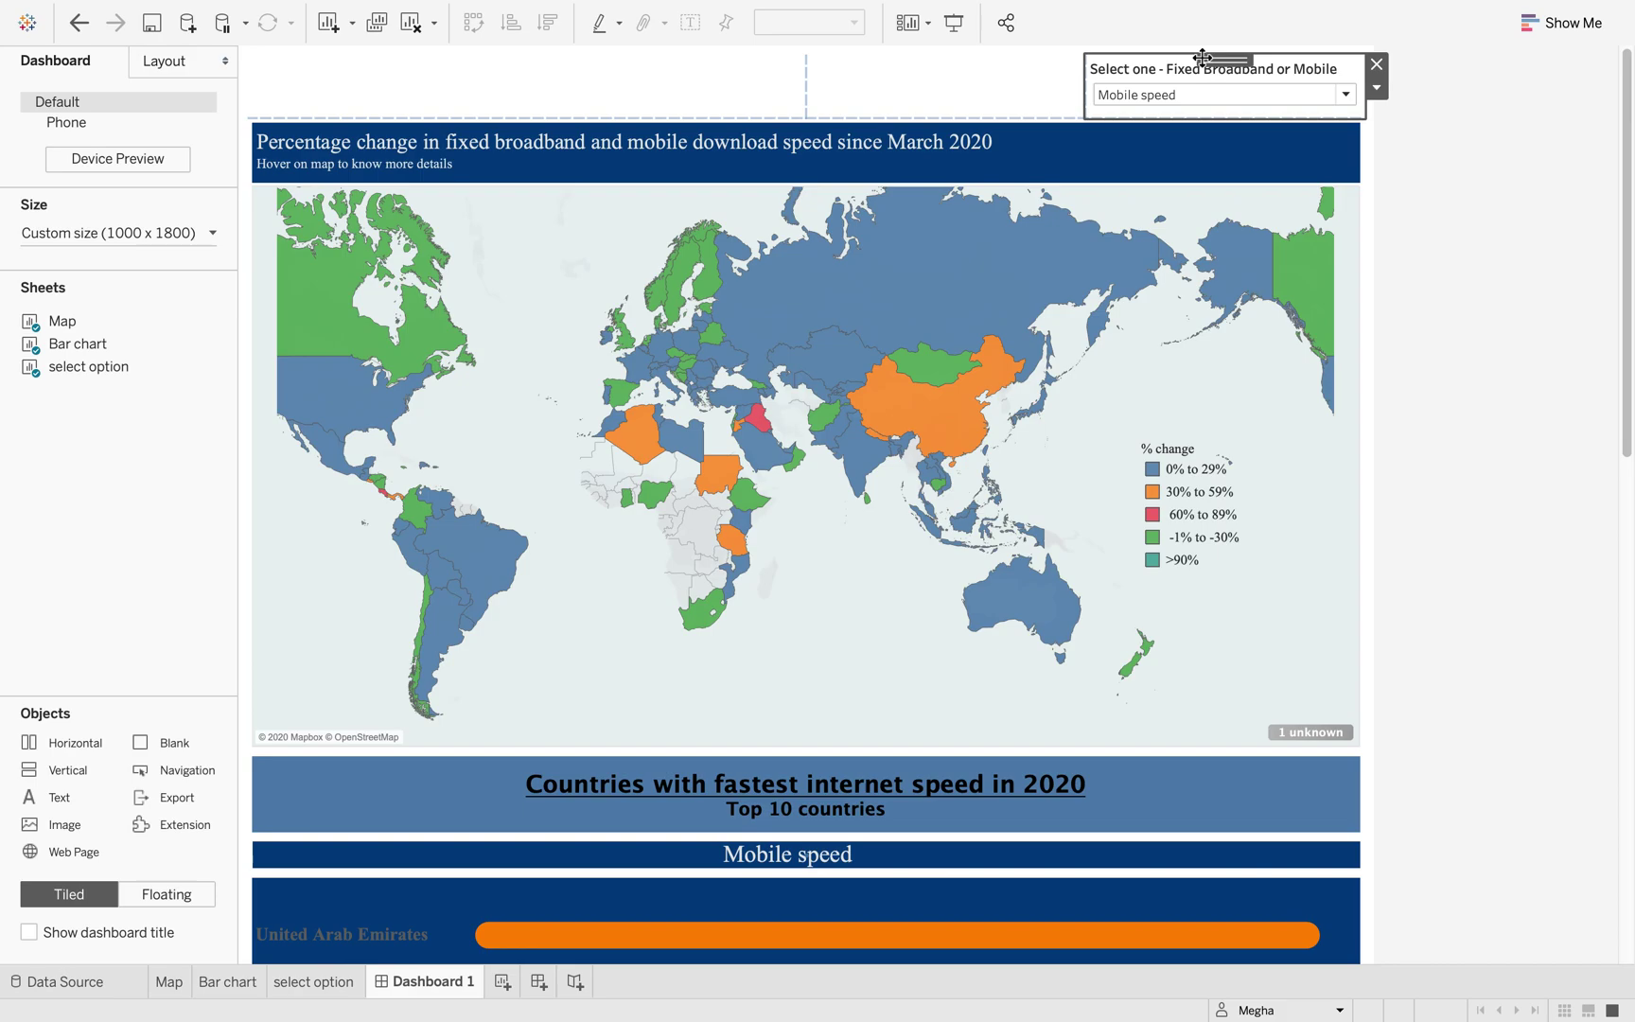
left_click_drag(1224, 61, 880, 124)
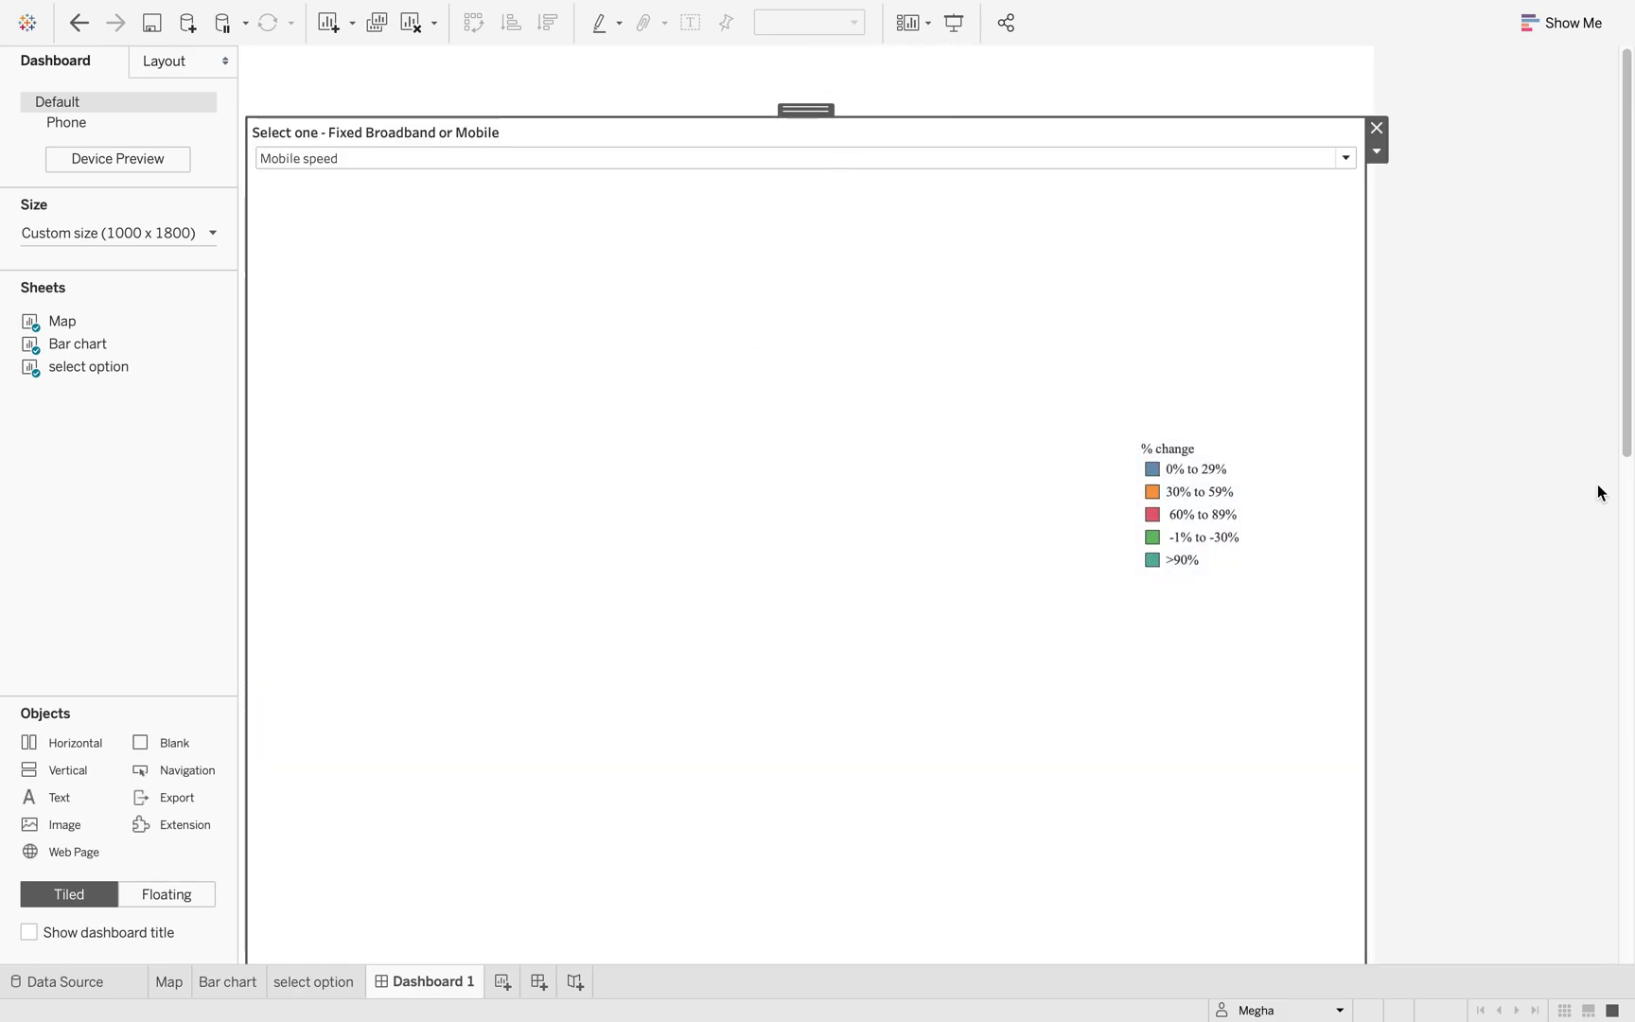
Step: Shrink the enlarged parameter control tile to a narrow row just above the map's title
scroll(1597, 484, "down", 5)
left_click_drag(944, 811, 1047, 69)
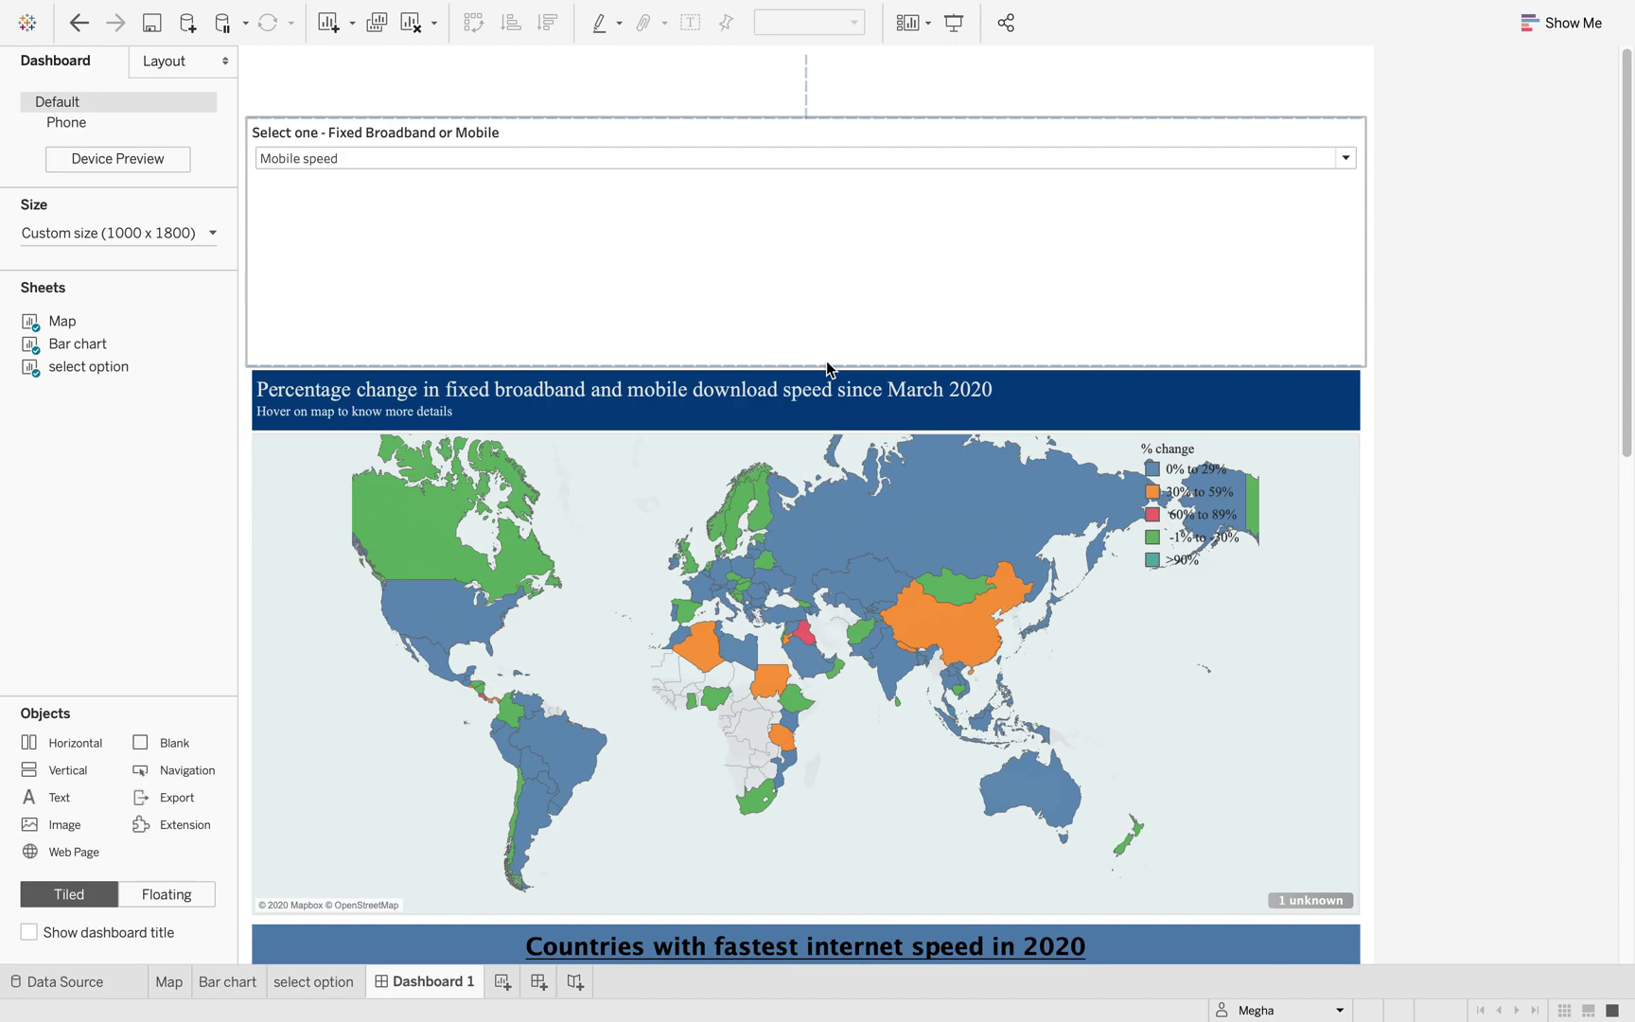
left_click_drag(829, 366, 831, 192)
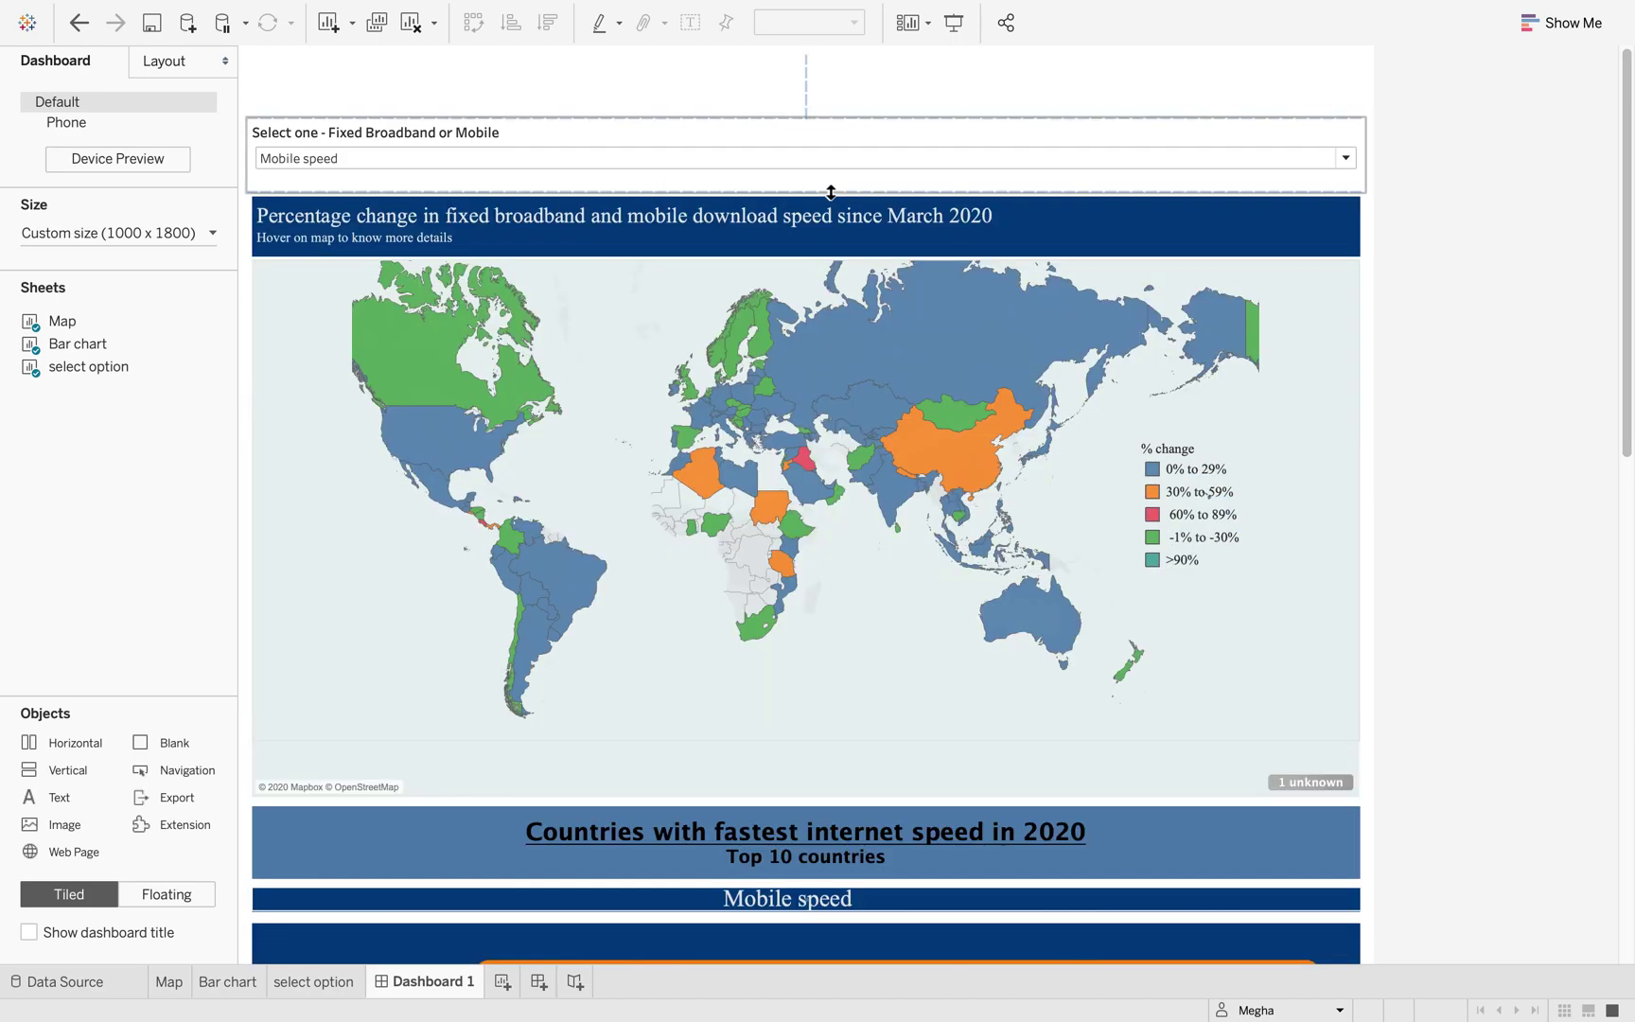
Step: Add a text object to the empty container above the parameter control, beside the other empty container
left_click(617, 81)
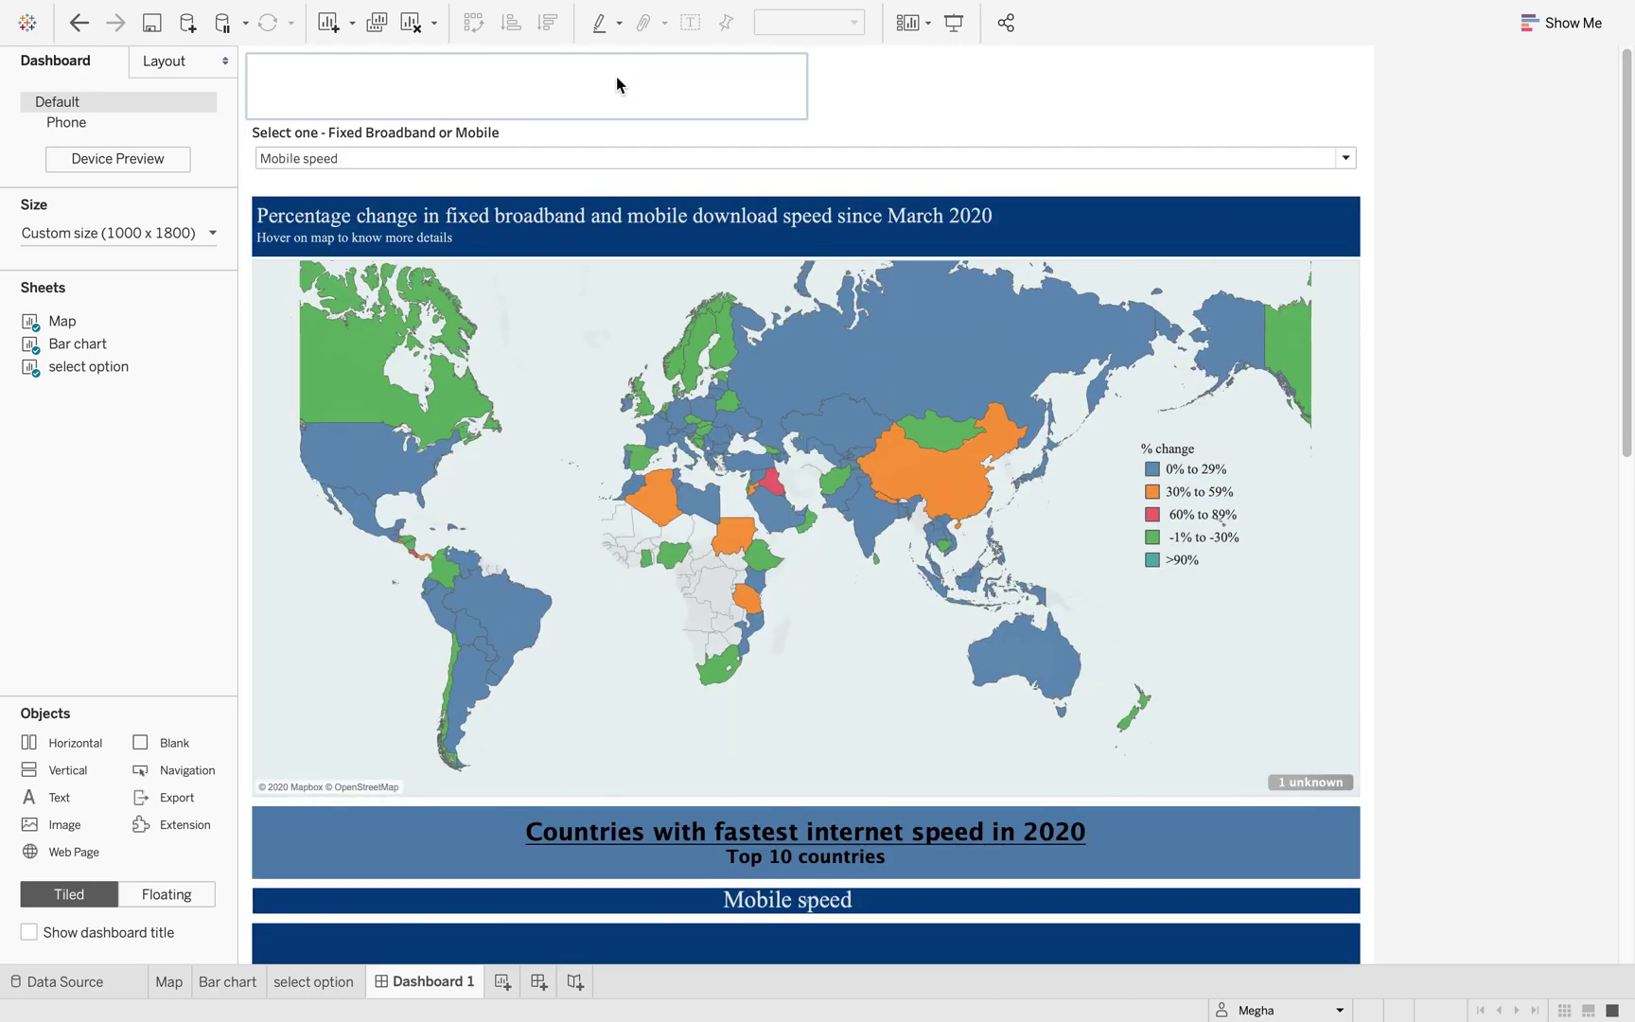
right_click(616, 77)
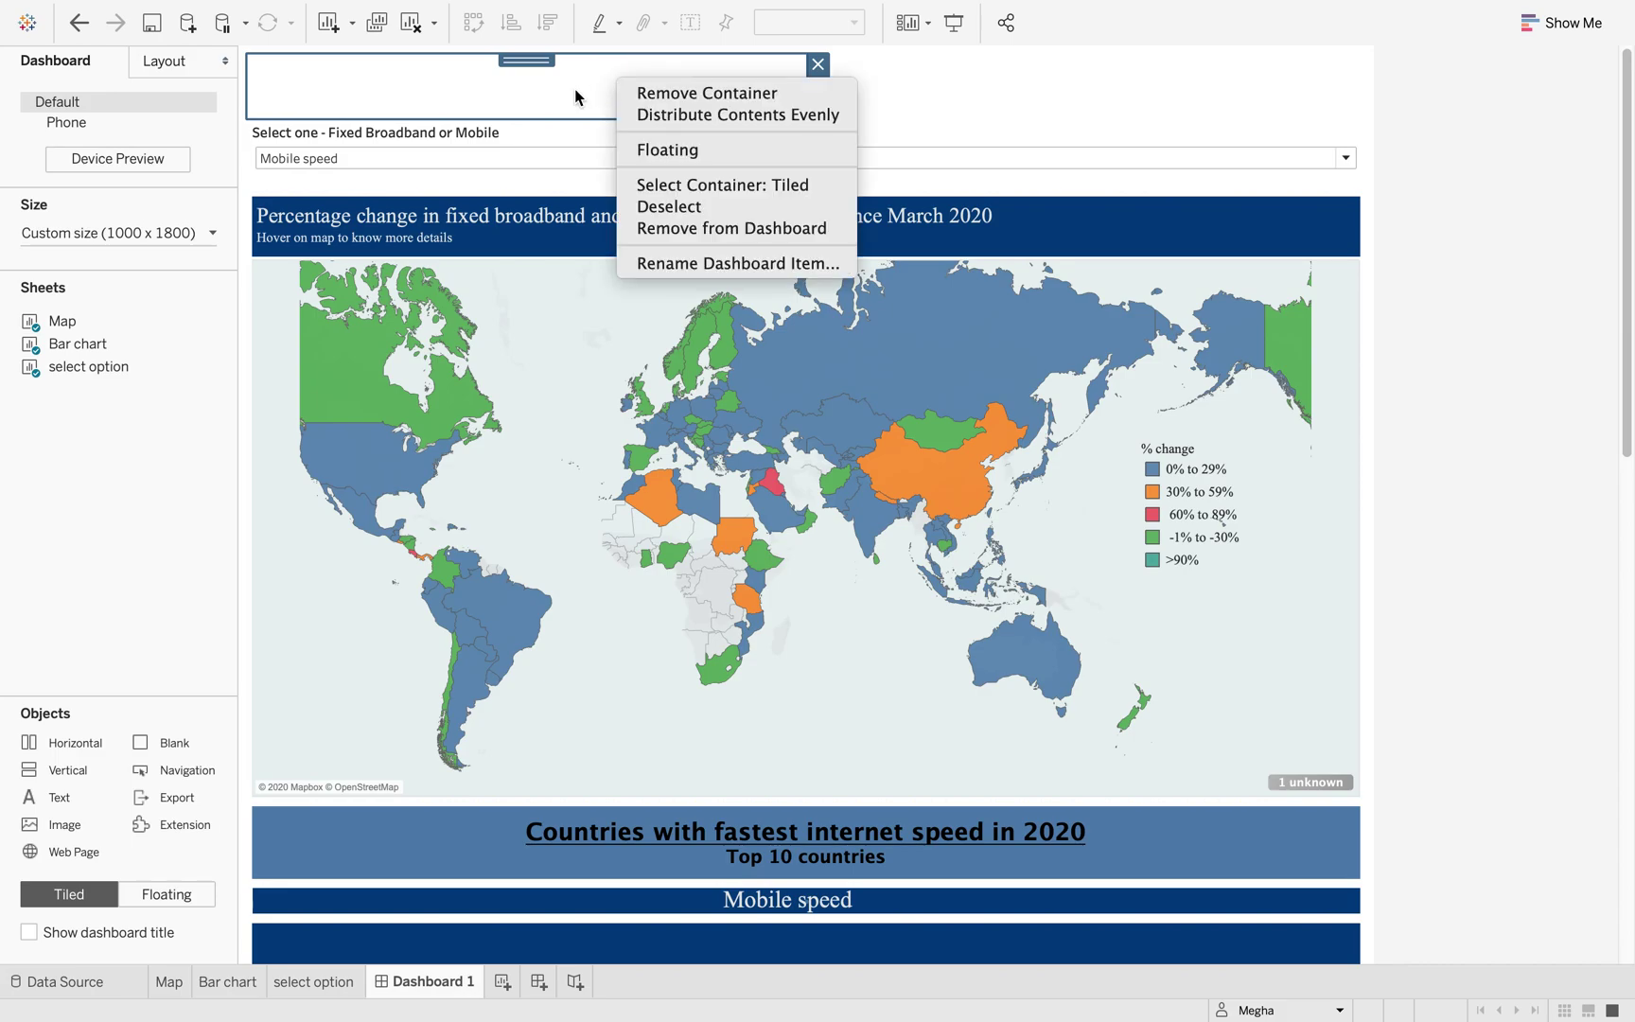
left_click(575, 95)
left_click_drag(65, 802, 502, 76)
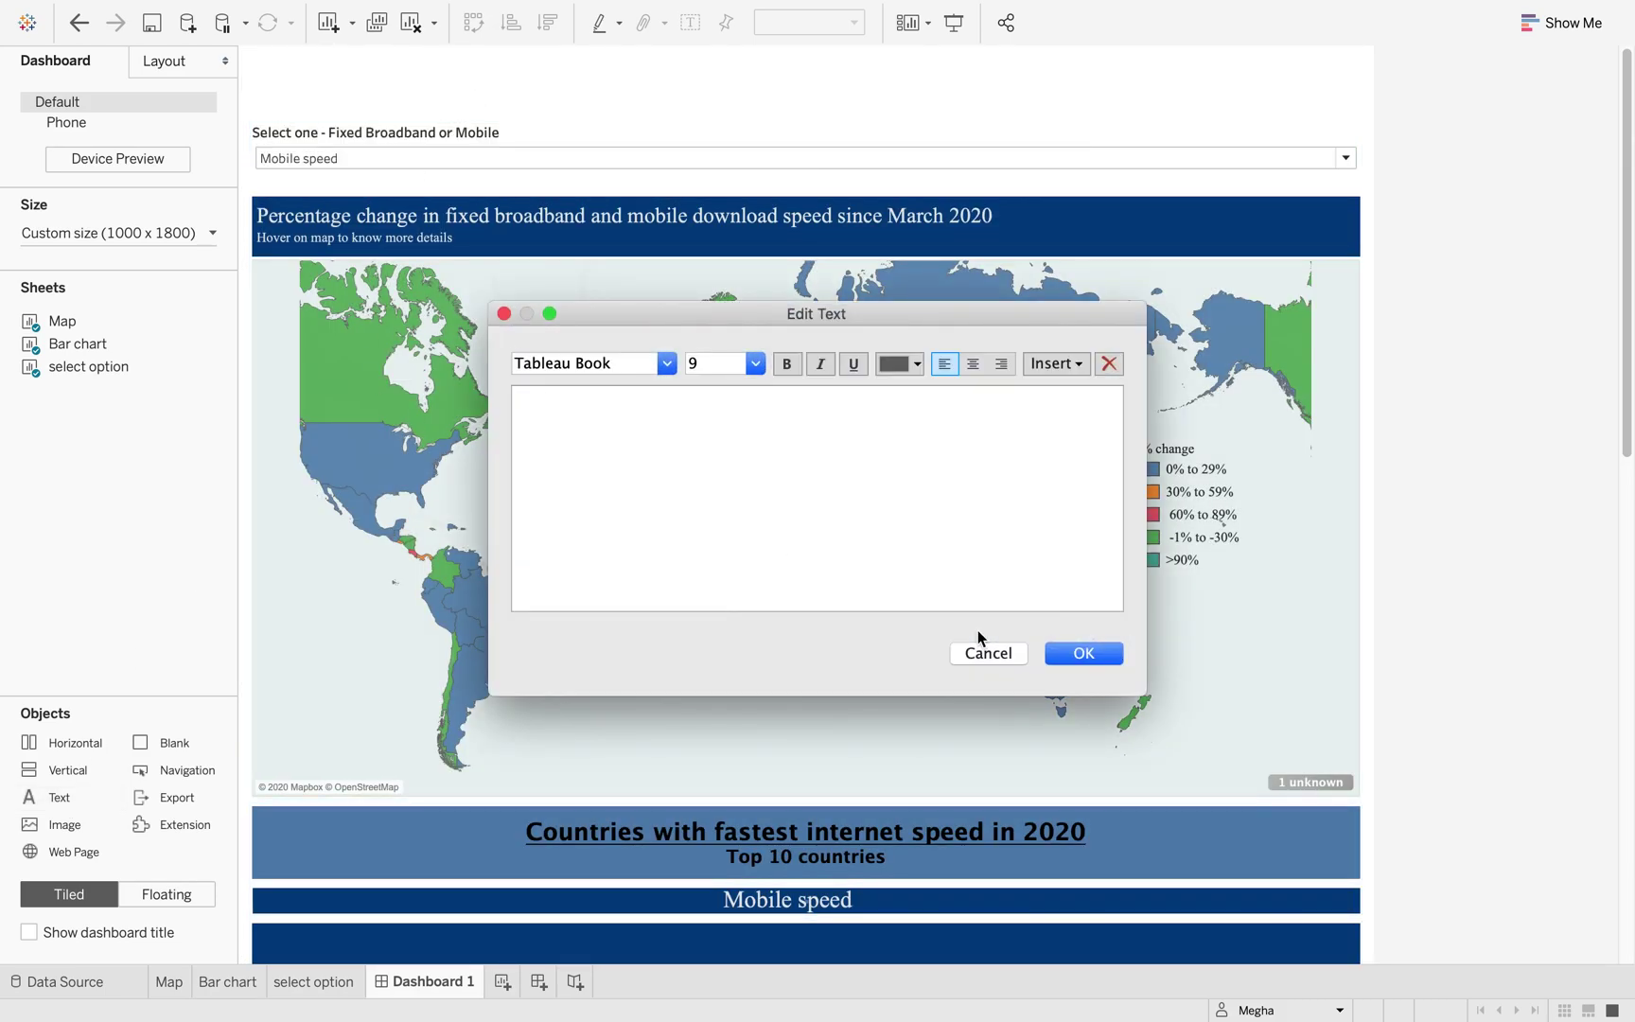
Step: Copy the heading "Has Internet speed changed in your country since COVID-19 pandemic?" from the Word document and paste it into Tableau's new text object
key("super+Tab")
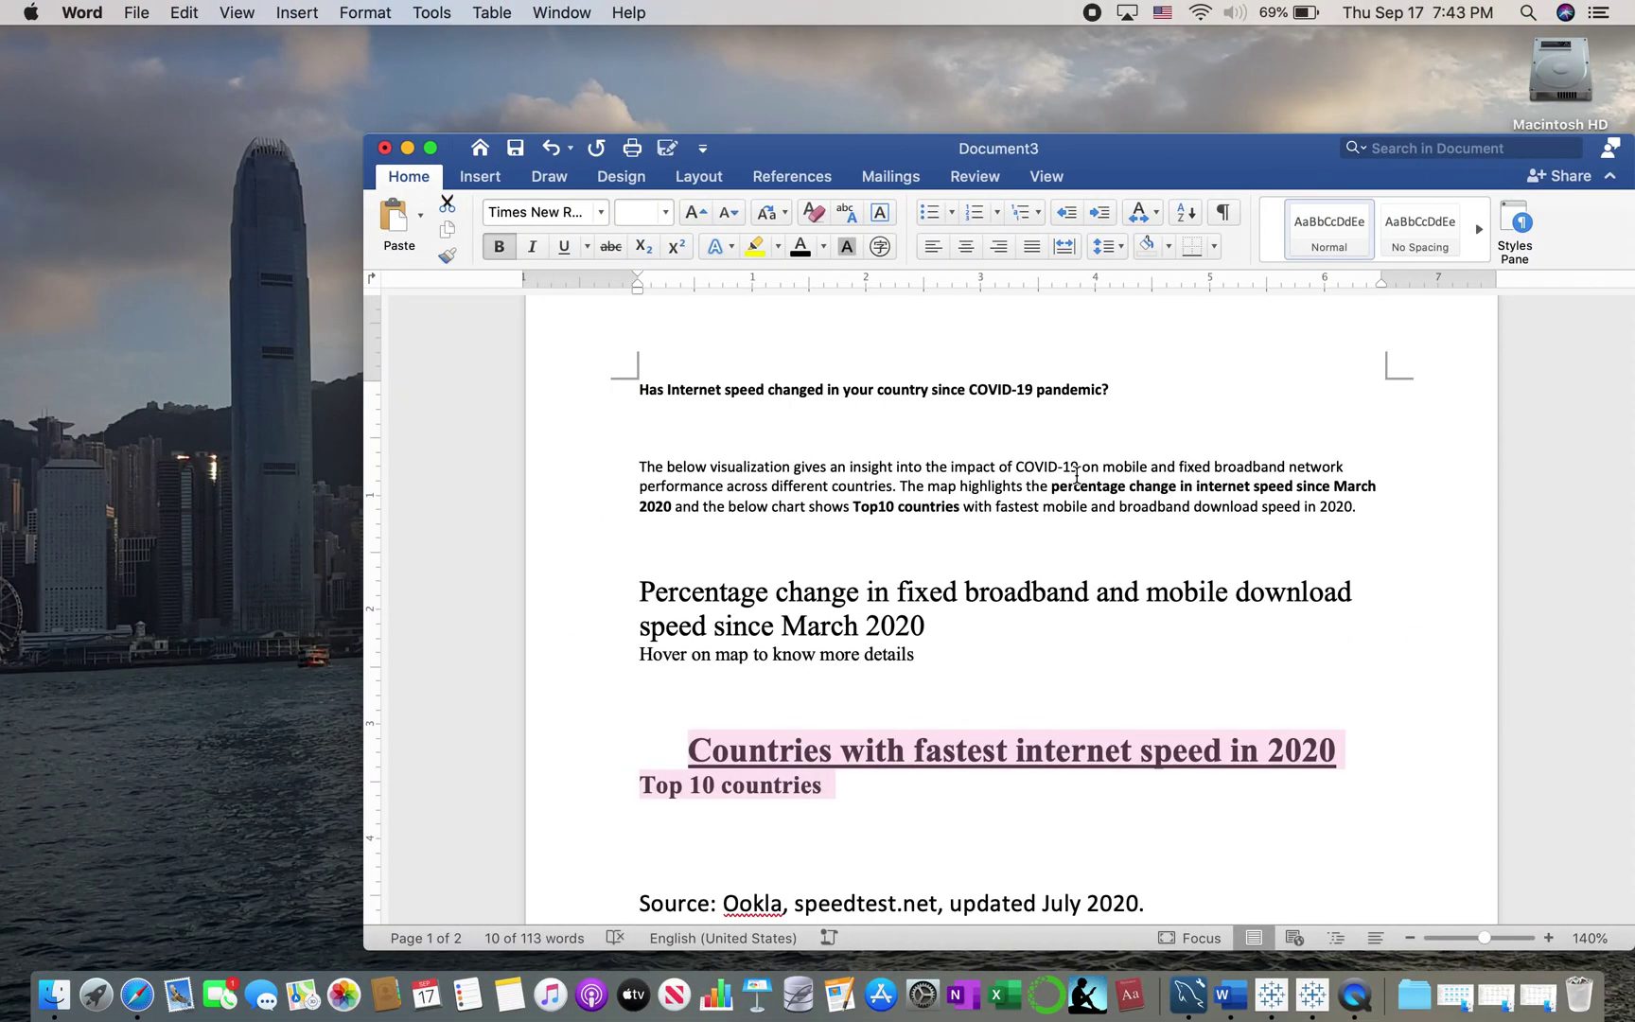
left_click(617, 387)
key("super+c")
key("super+Tab")
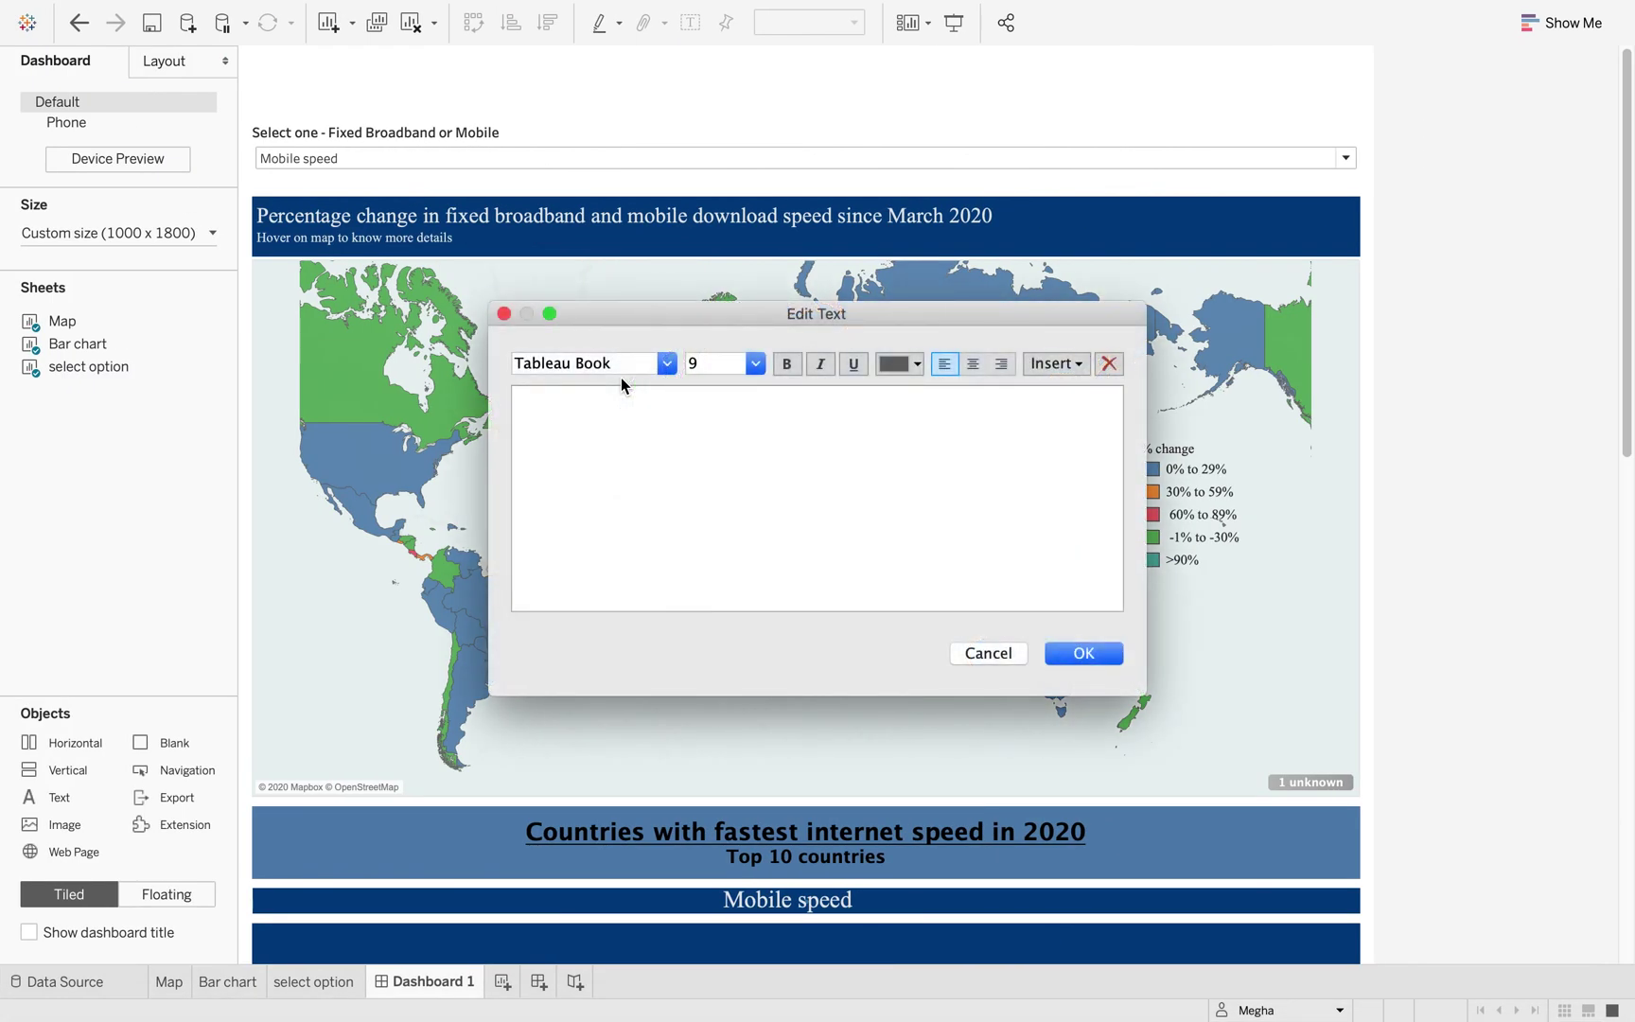
key("super+v")
Step: Format the pasted heading with the font name "time new roman", size 28 and light gray color, and apply the text
key("super+a")
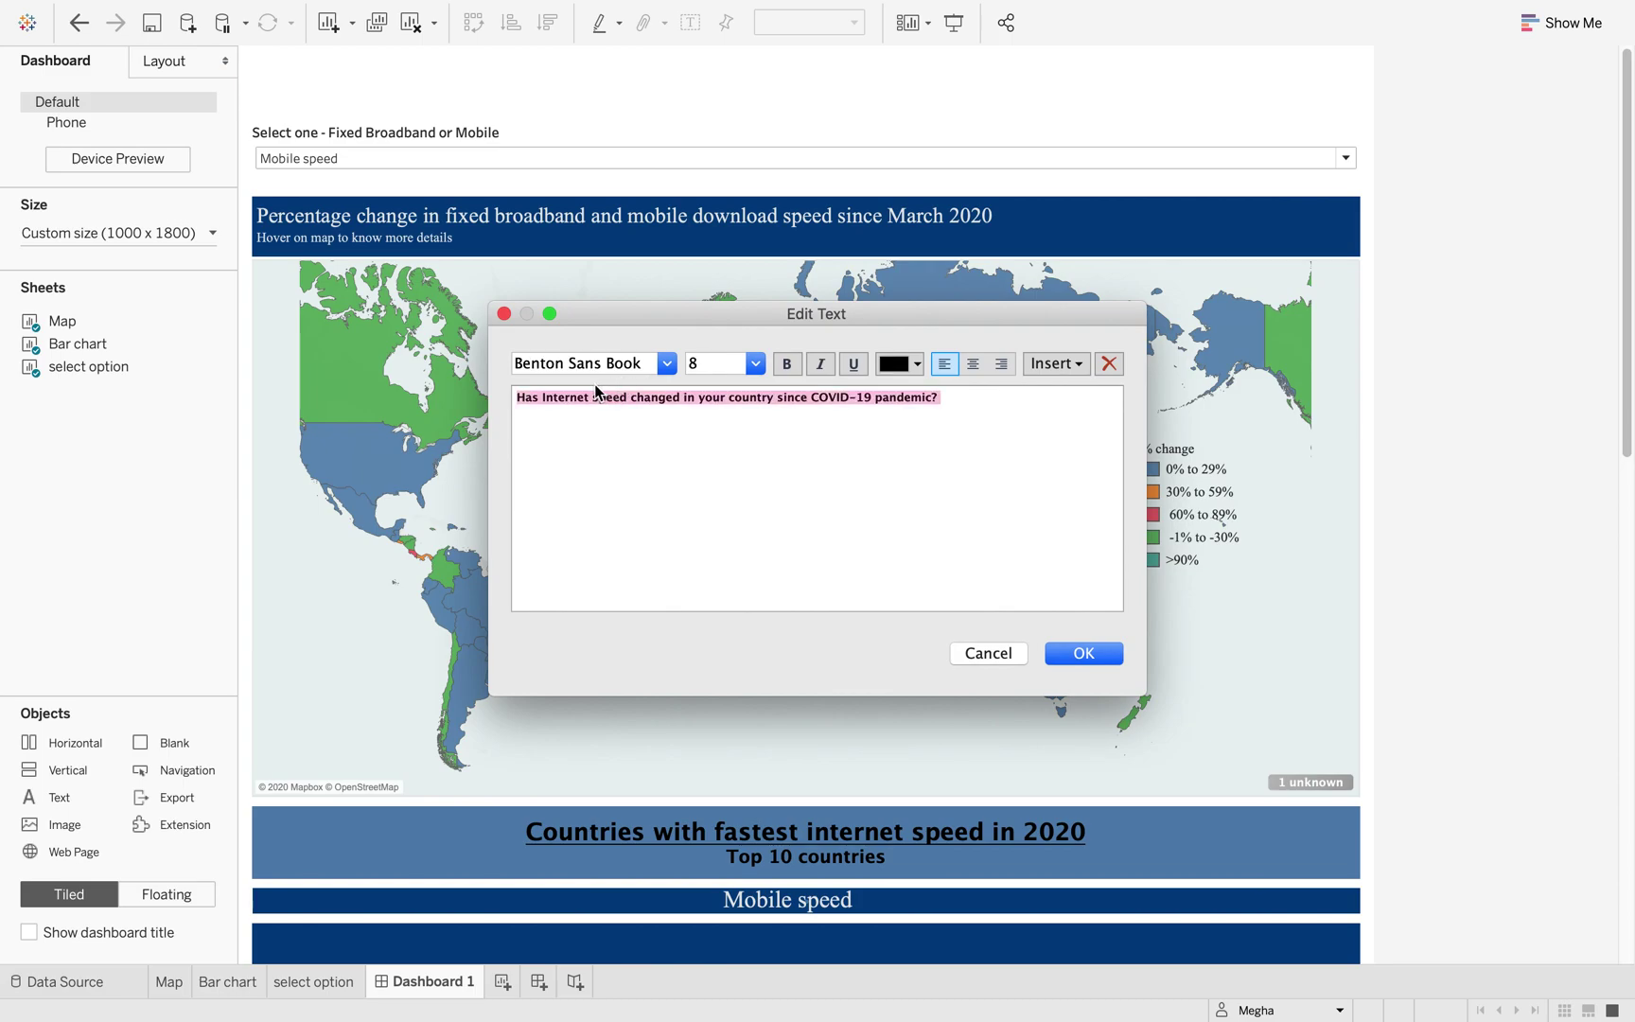
left_click(646, 364)
type("tim")
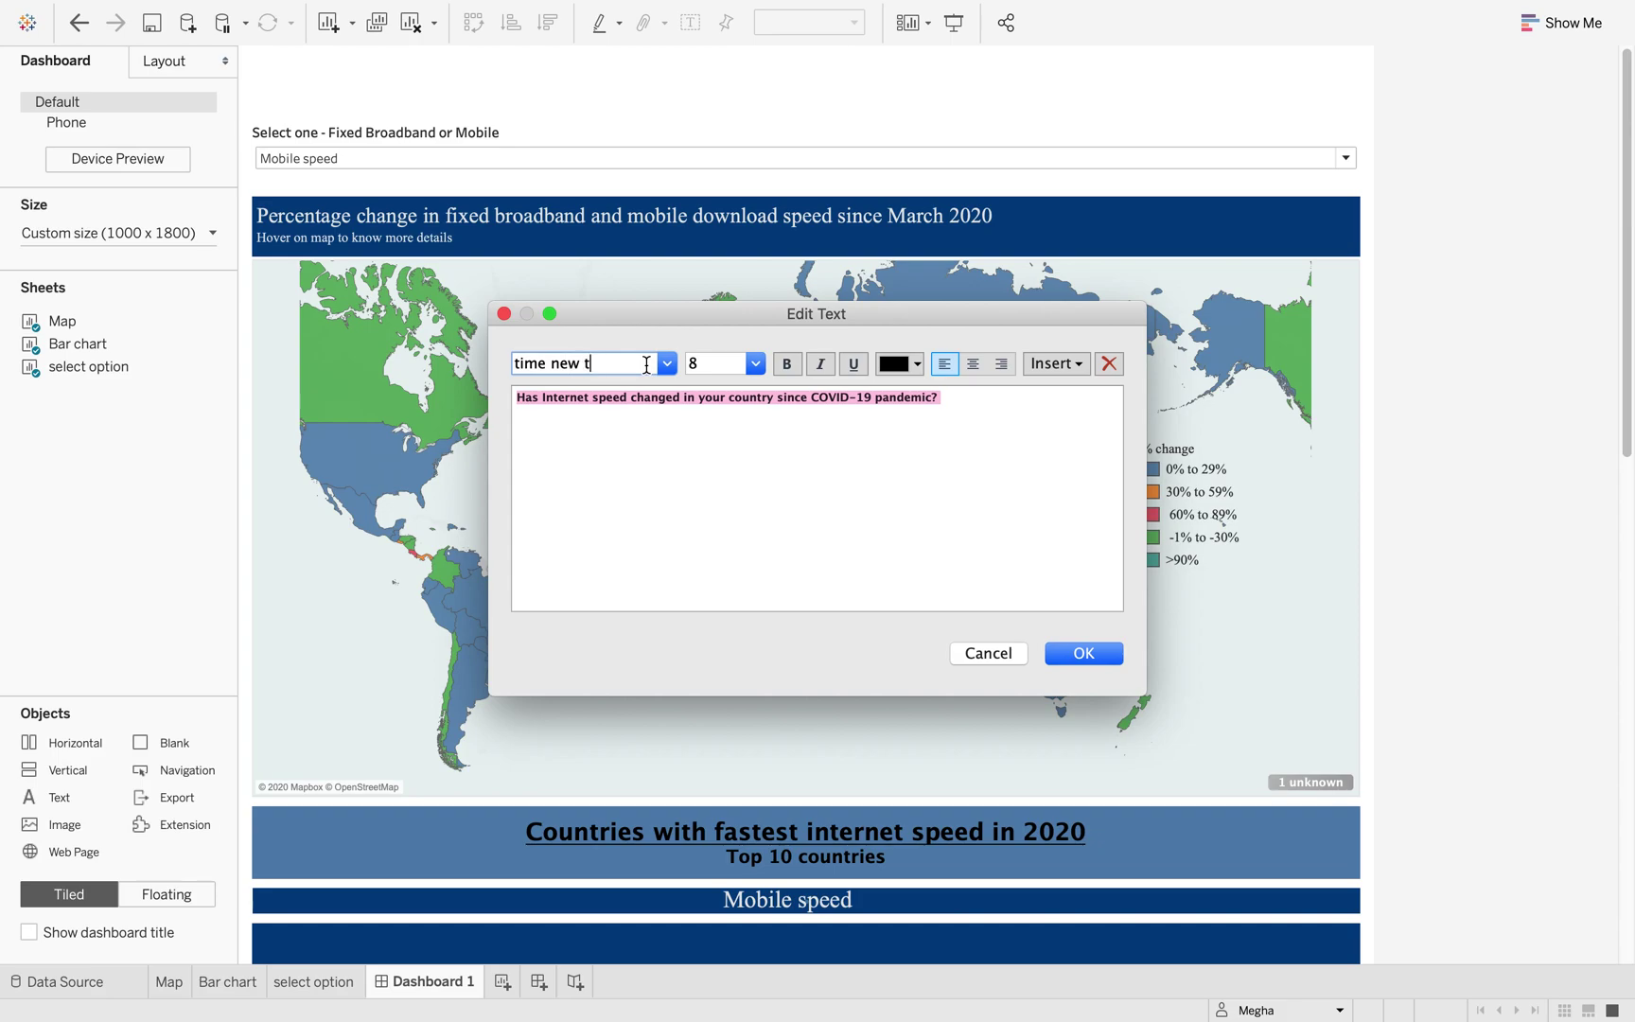
type("e new roman")
key("Return")
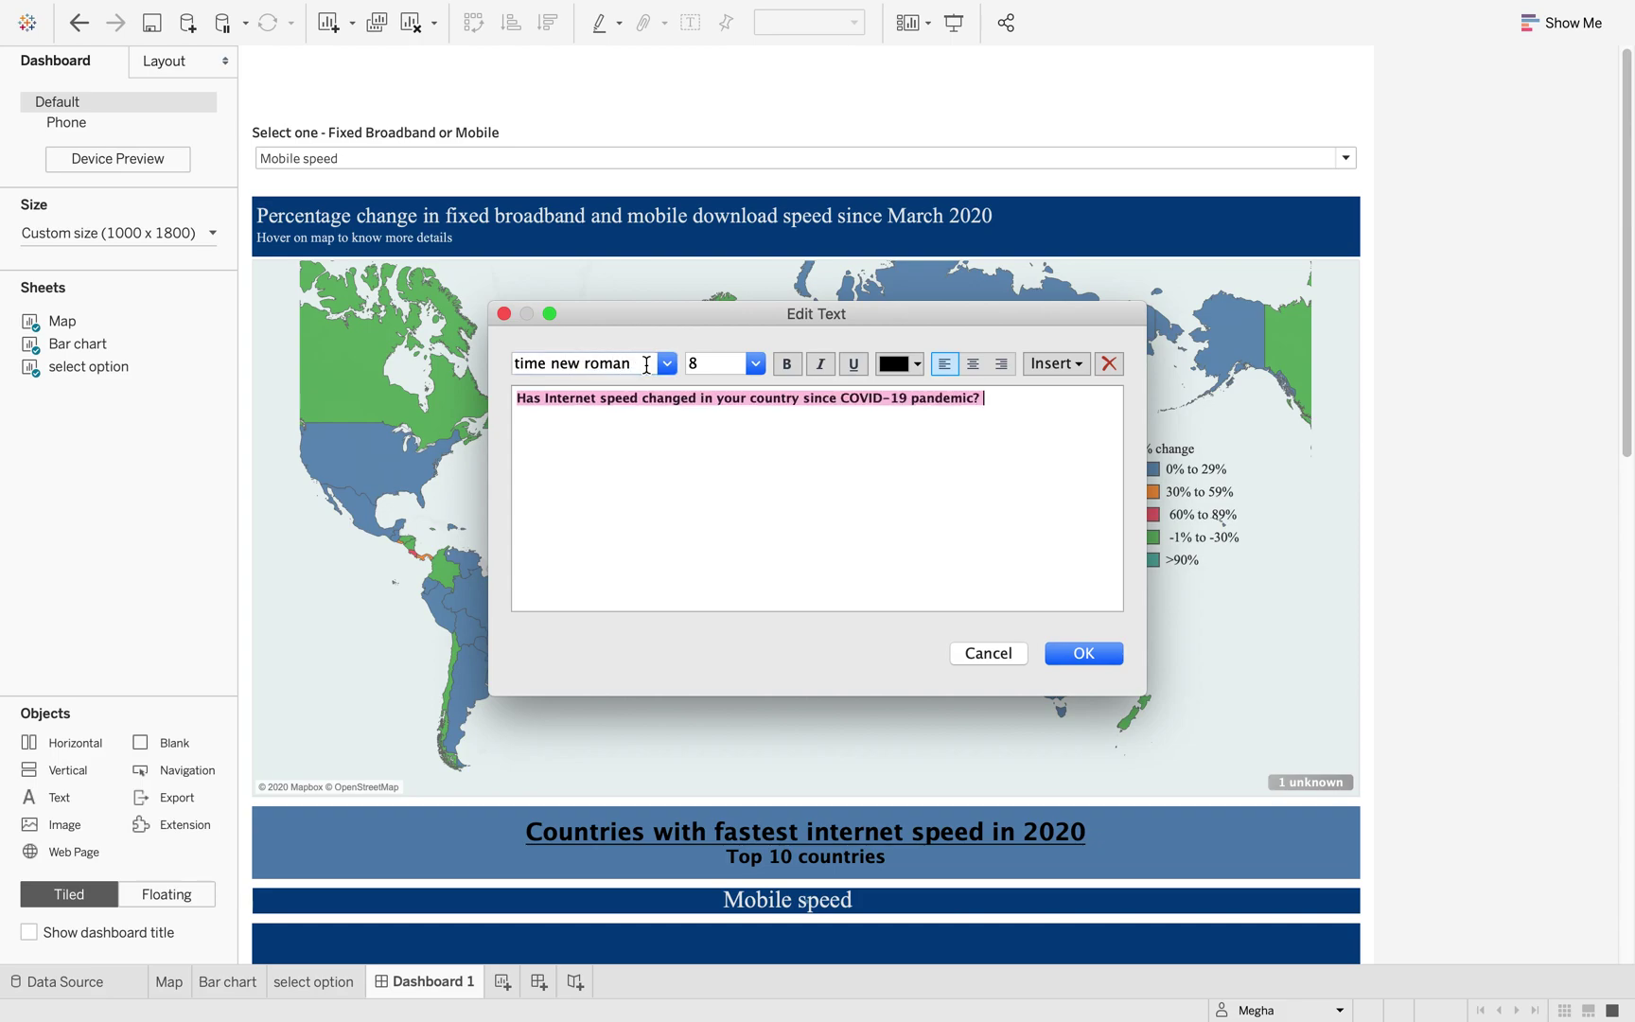
left_click(754, 363)
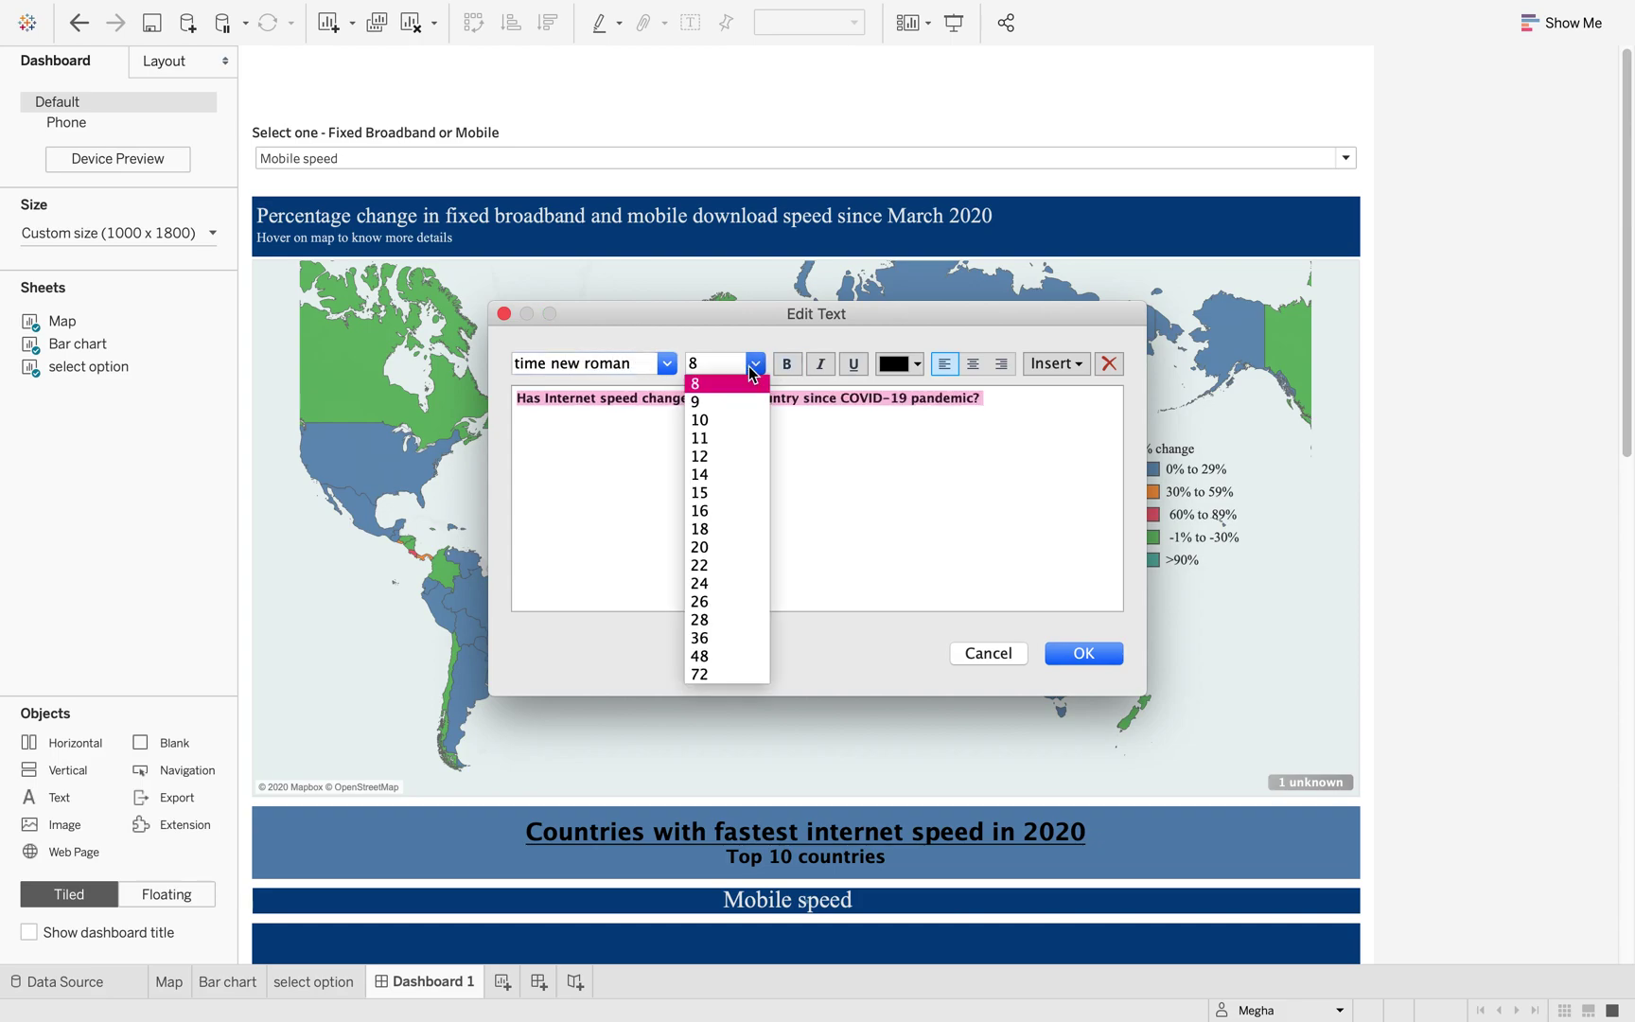
left_click(710, 619)
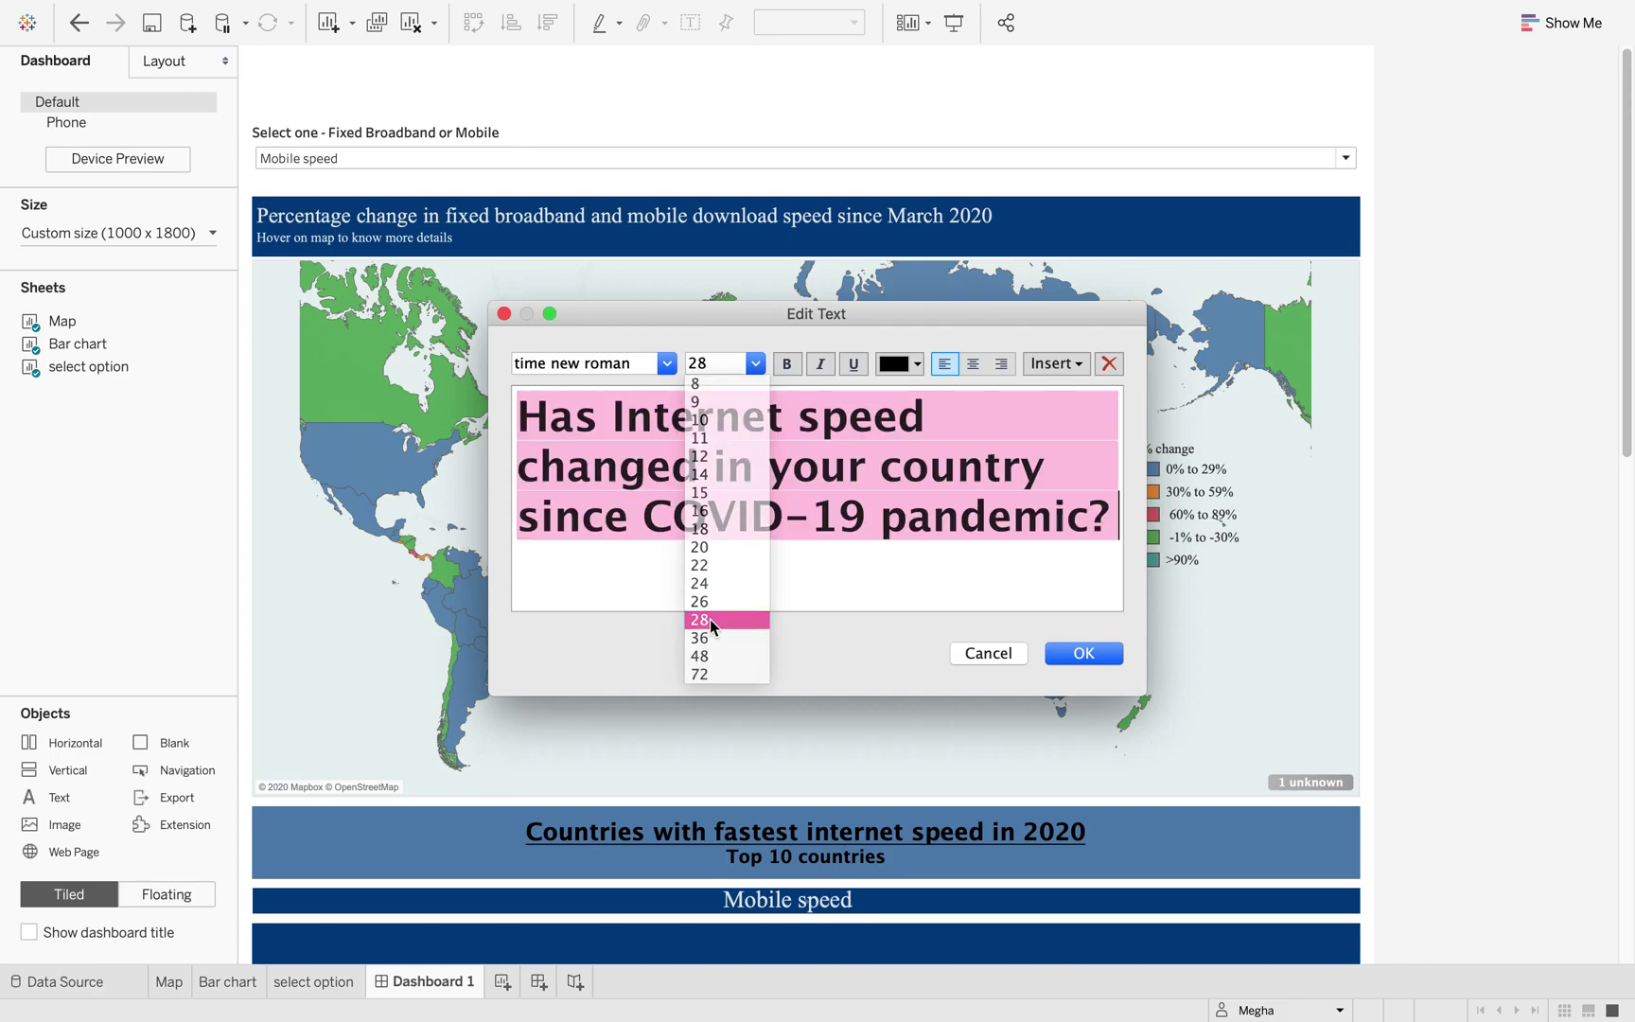
left_click(917, 364)
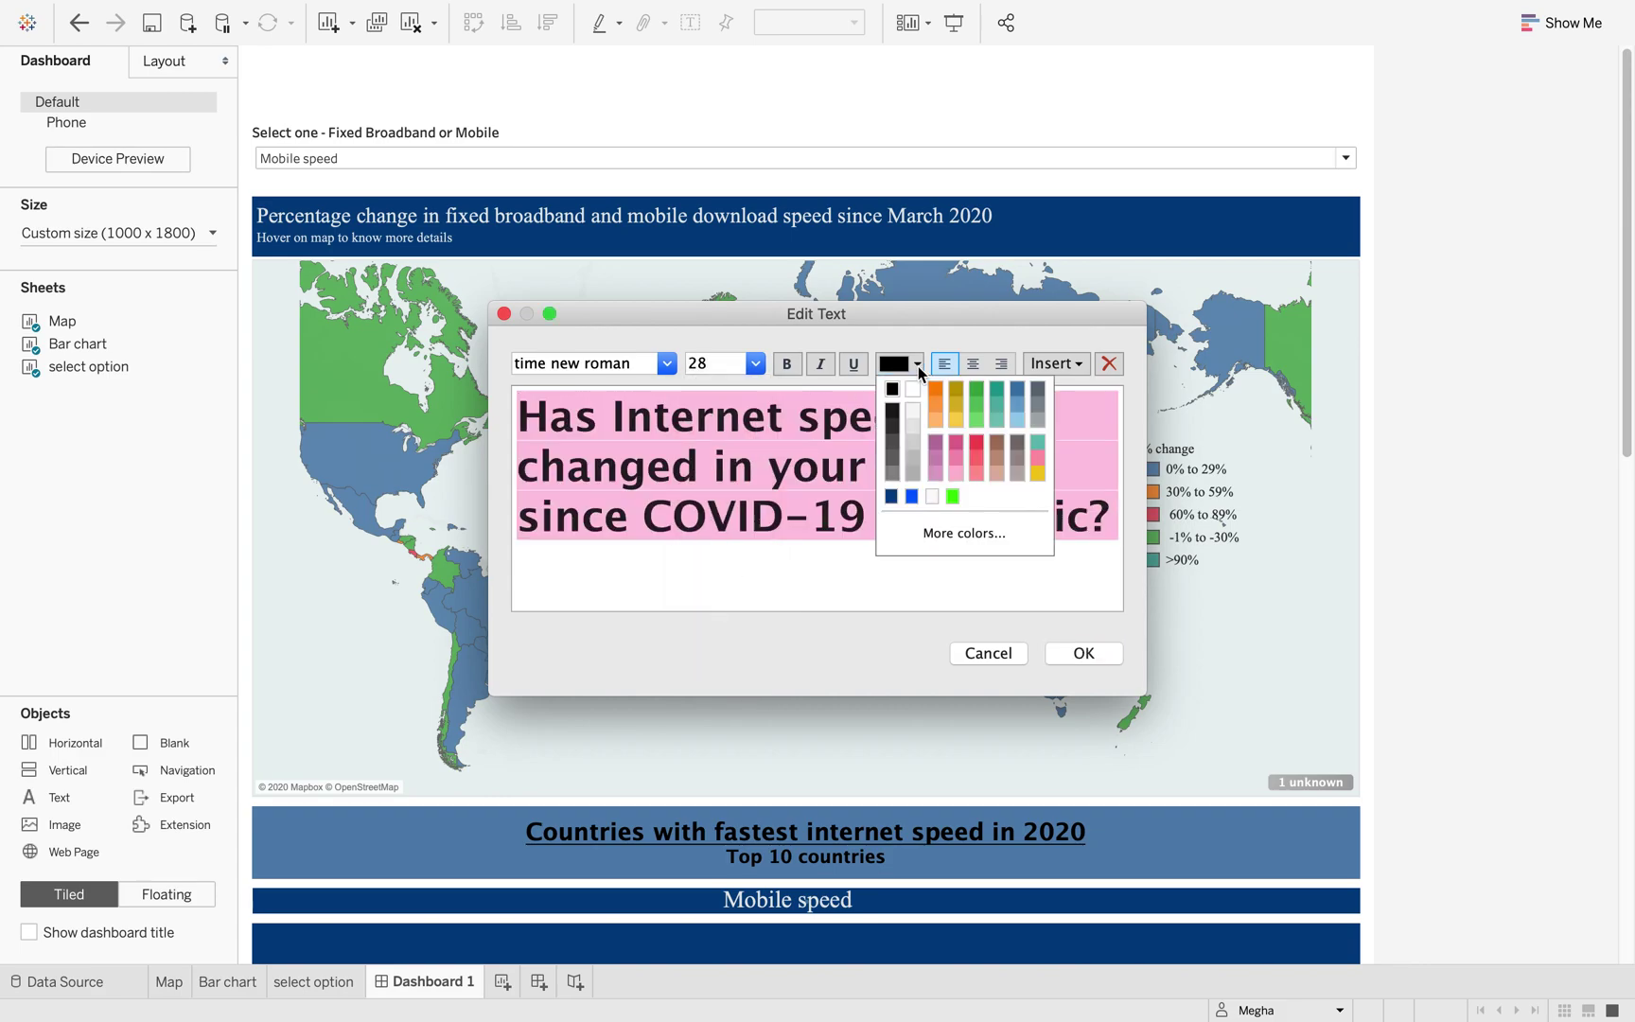
left_click(913, 431)
left_click(1084, 654)
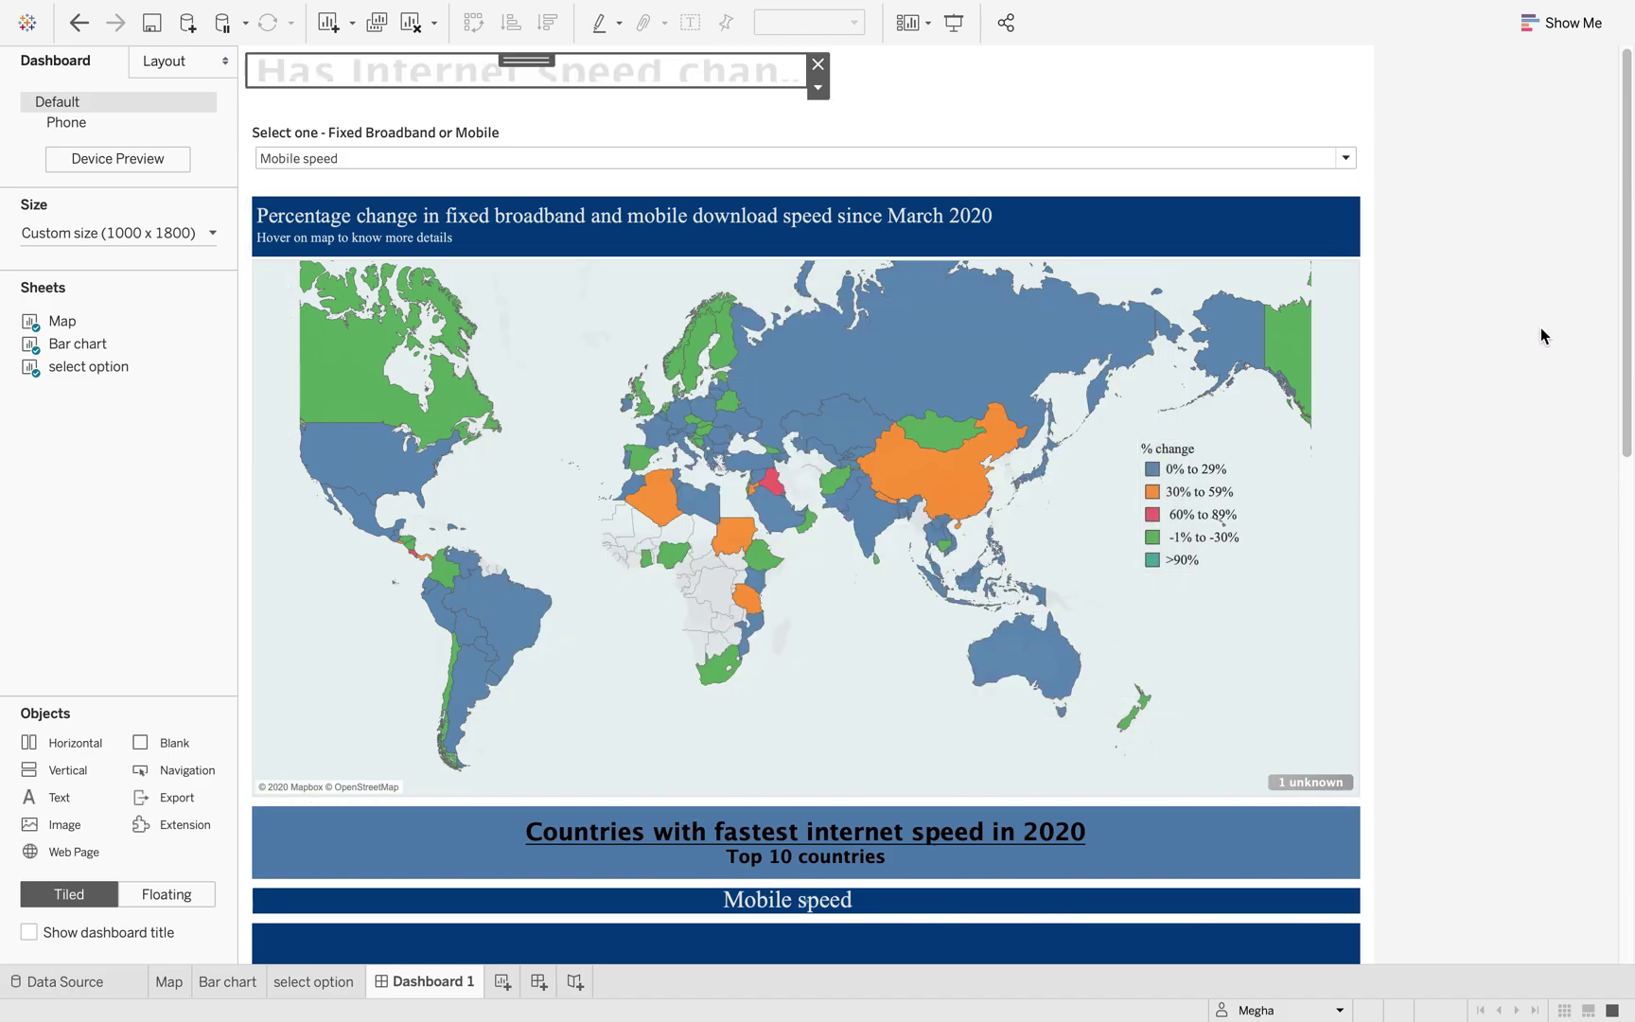
Step: Remove the empty container beneath the COVID-19 heading and extend the heading row downward, narrowing the parameter control row
left_click(576, 97)
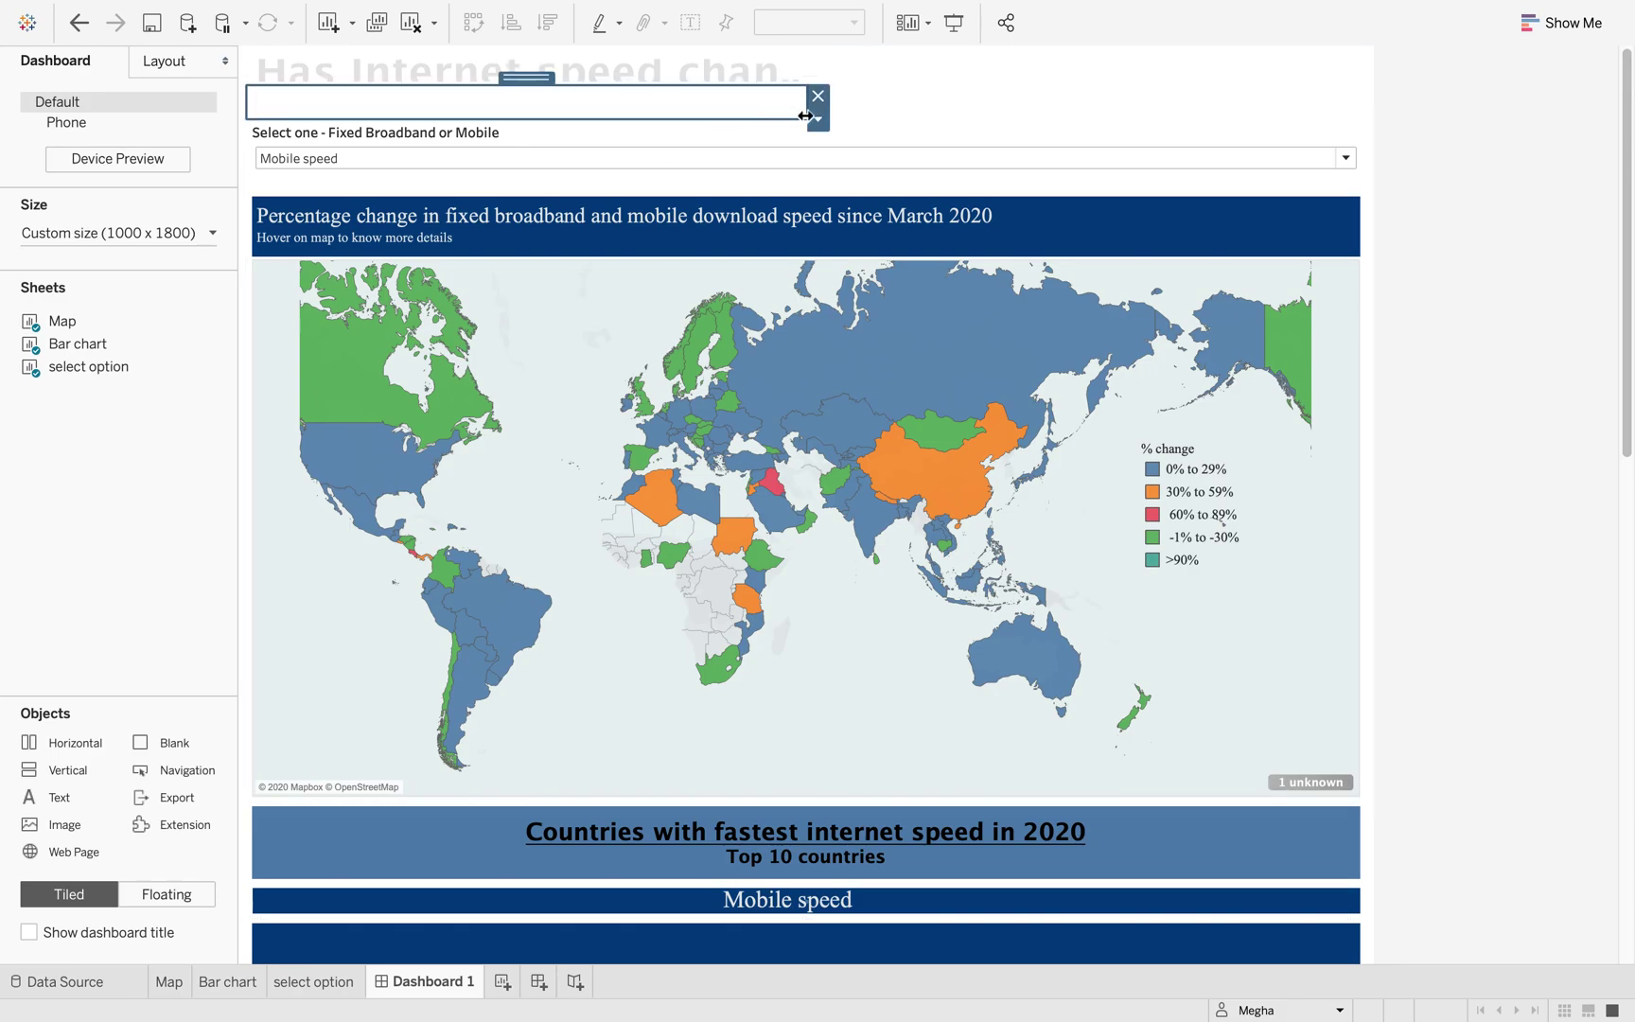
left_click(818, 96)
left_click(630, 105)
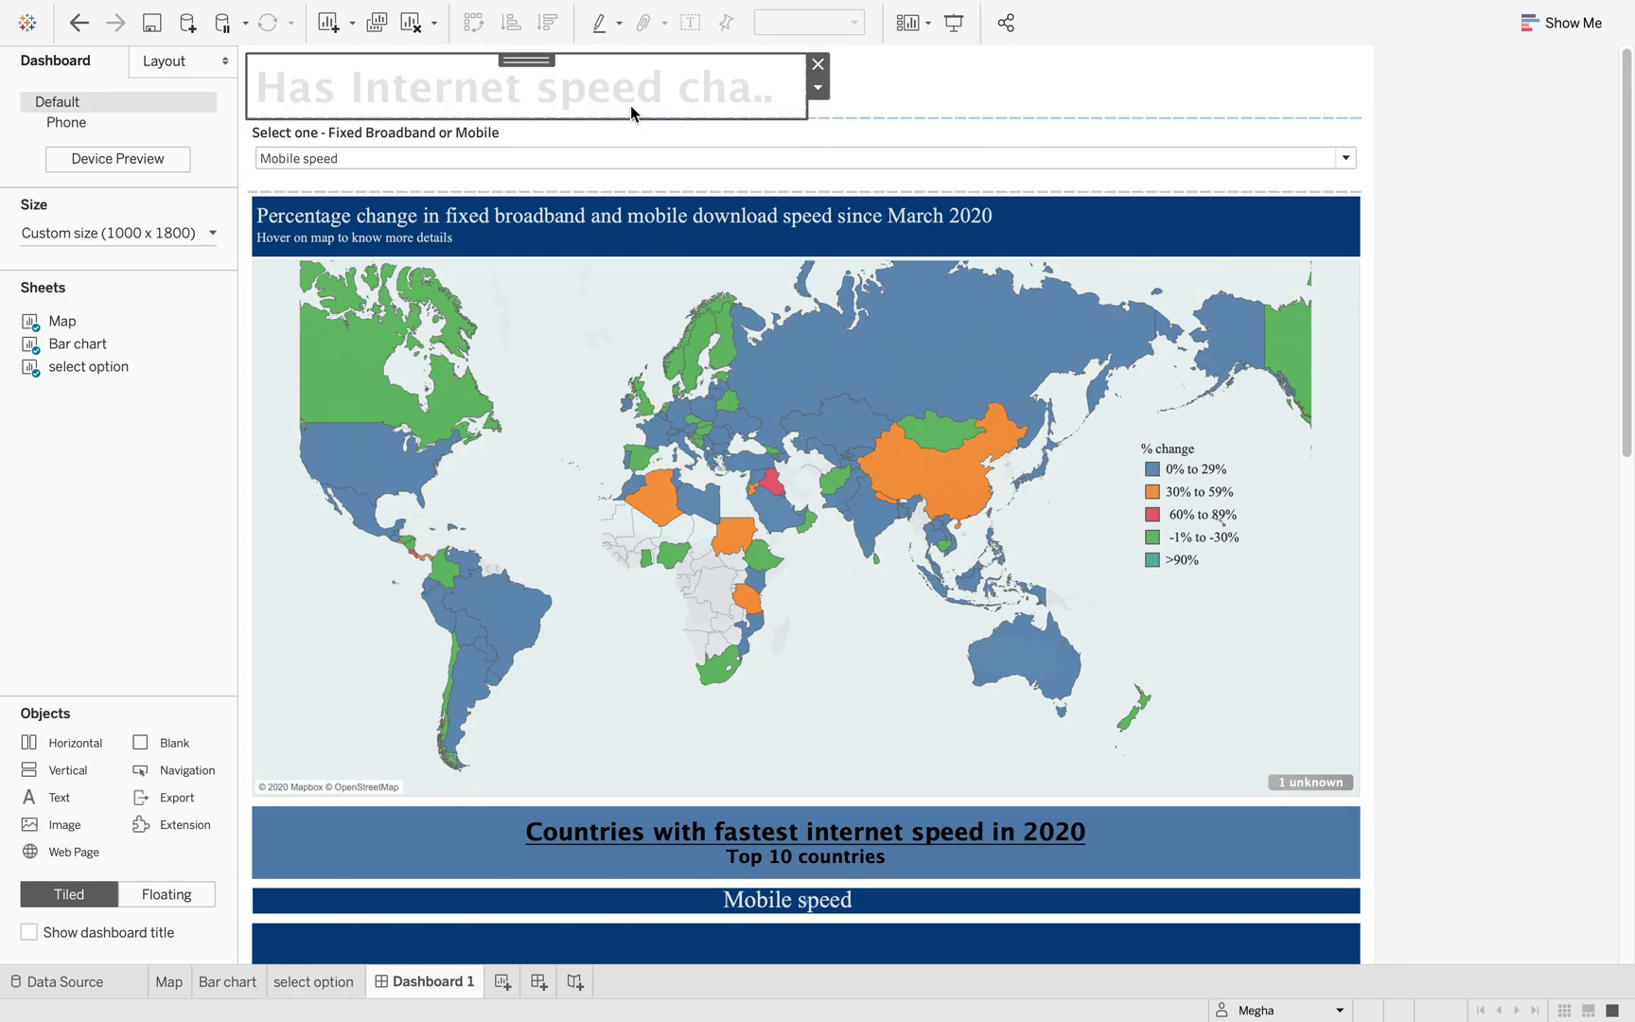
left_click_drag(610, 118, 623, 157)
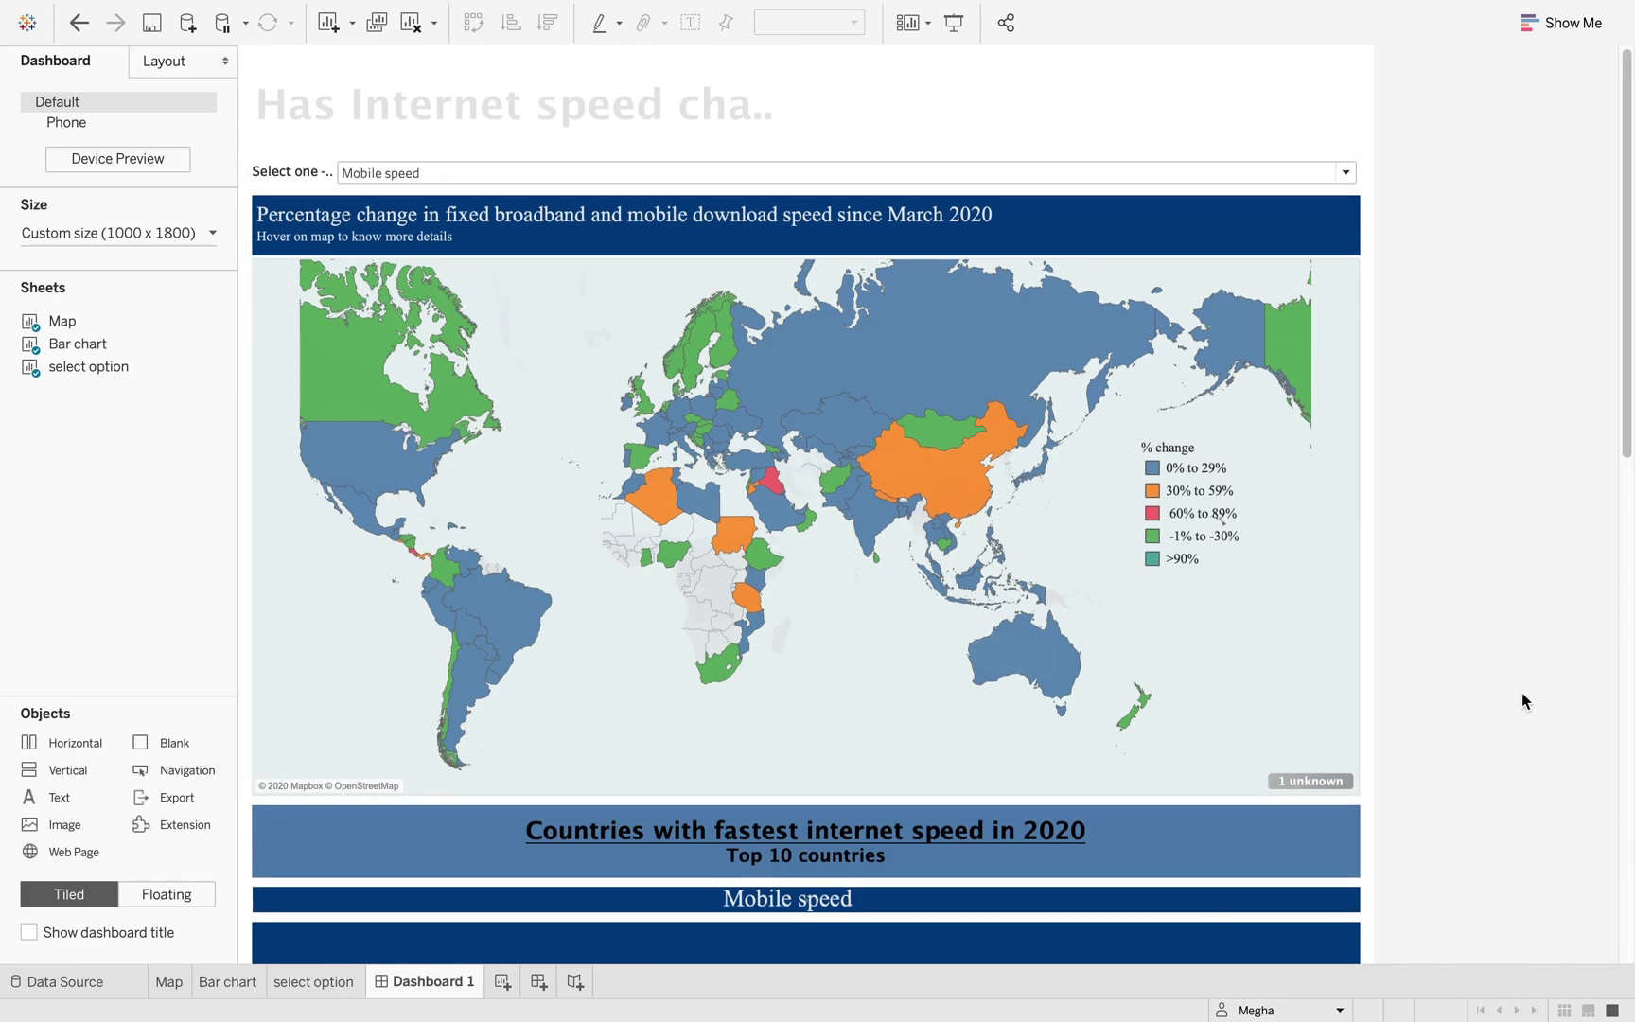
Step: Lower the bottom edges of the Mobile speed tile, the fastest-countries heading tile and the map in turn to give the map more height
scroll(1522, 695, "down", 15)
scroll(1522, 700, "up", 5)
scroll(1077, 443, "down", 1)
left_click_drag(923, 122, 926, 460)
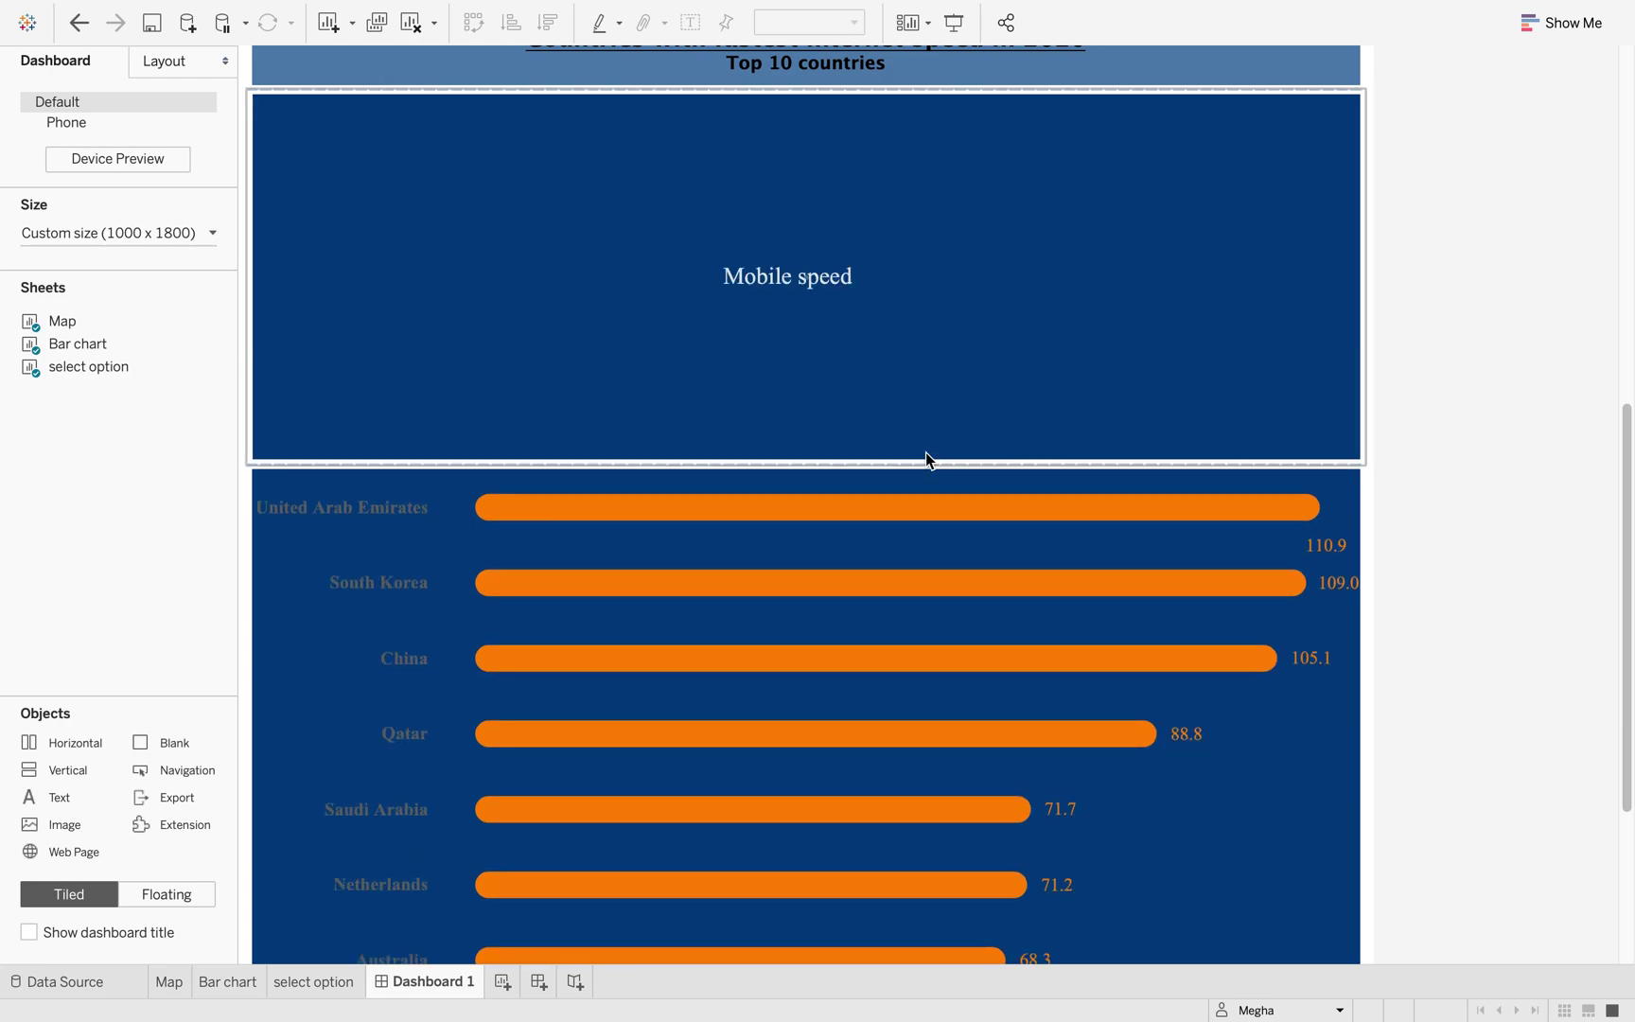
left_click(978, 78)
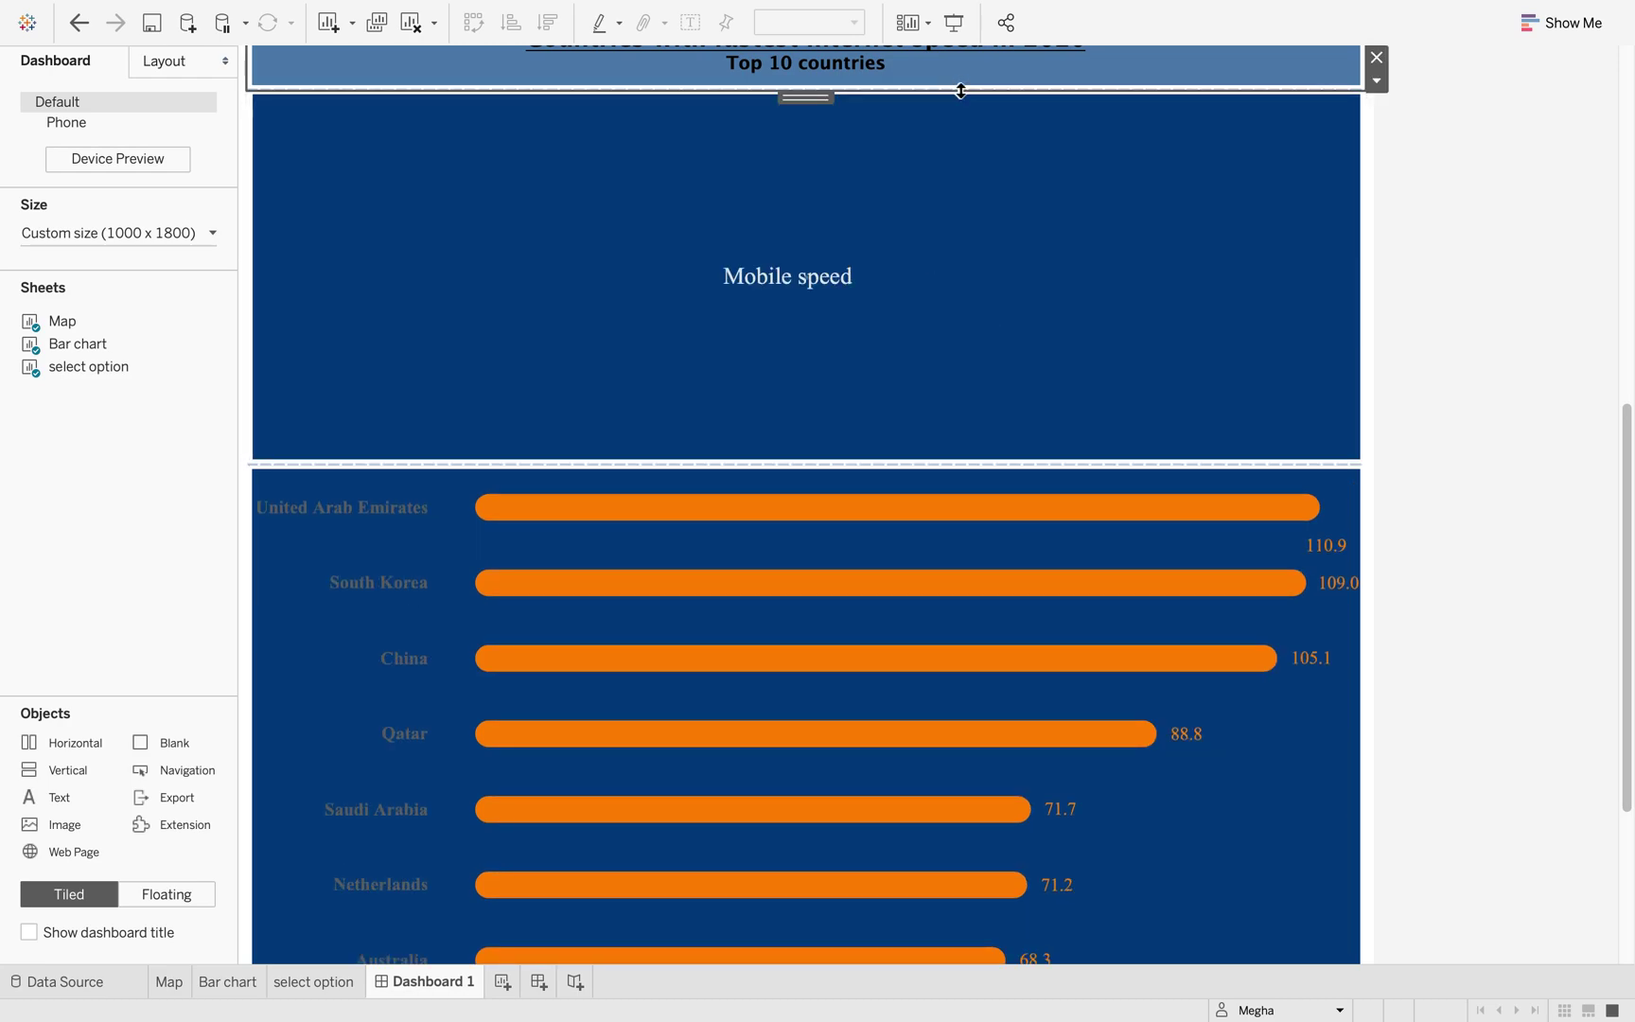
left_click_drag(962, 89, 965, 373)
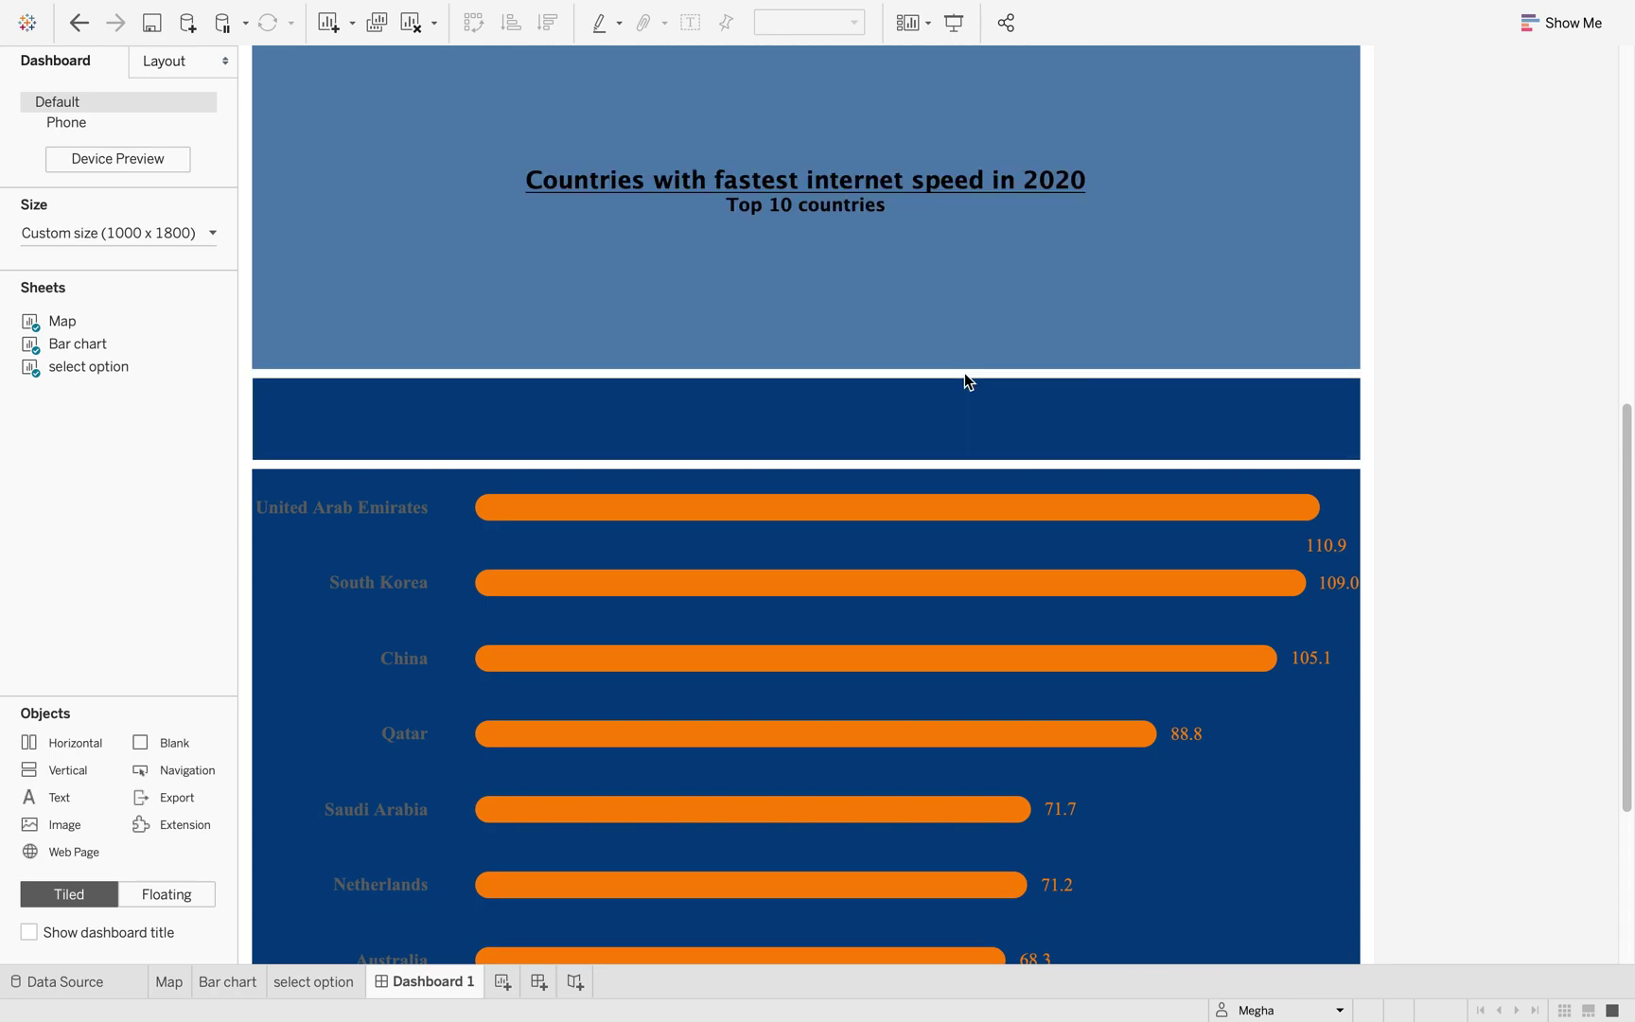
scroll(975, 89, "up", 2)
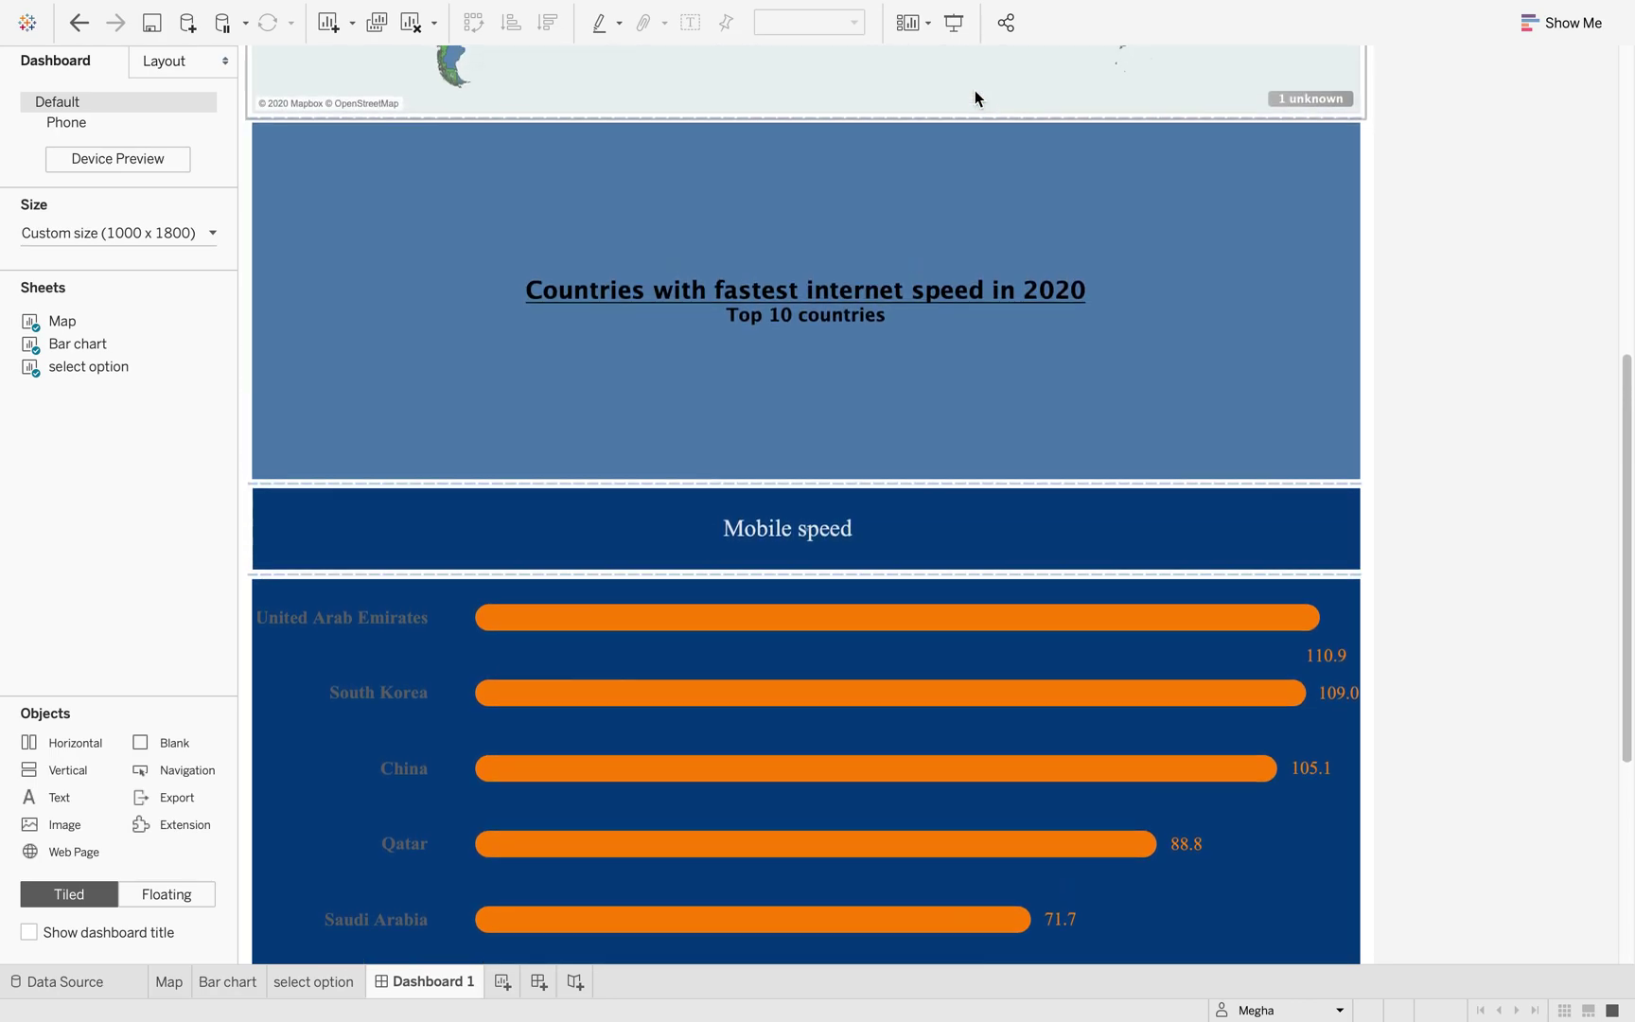
left_click_drag(969, 107, 963, 391)
Step: Shift the map's title down and enlarge the top heading row until the full COVID-19 heading fits above the parameter control
scroll(1369, 366, "up", 12)
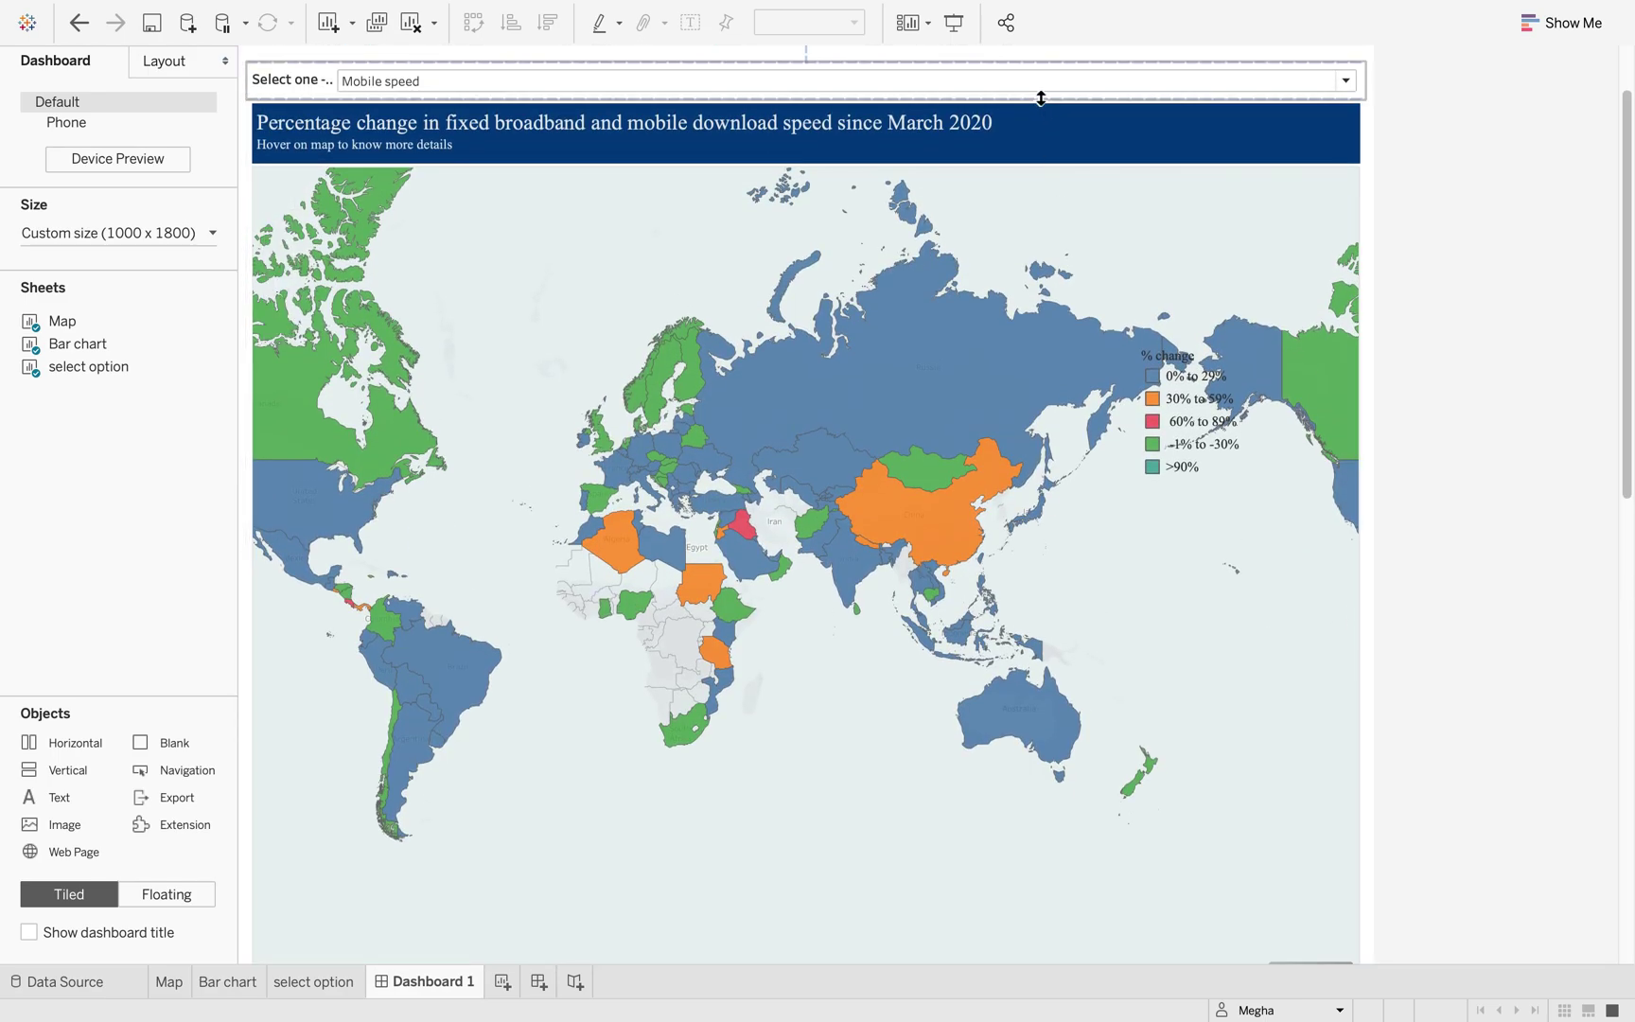
left_click_drag(1041, 98, 1058, 315)
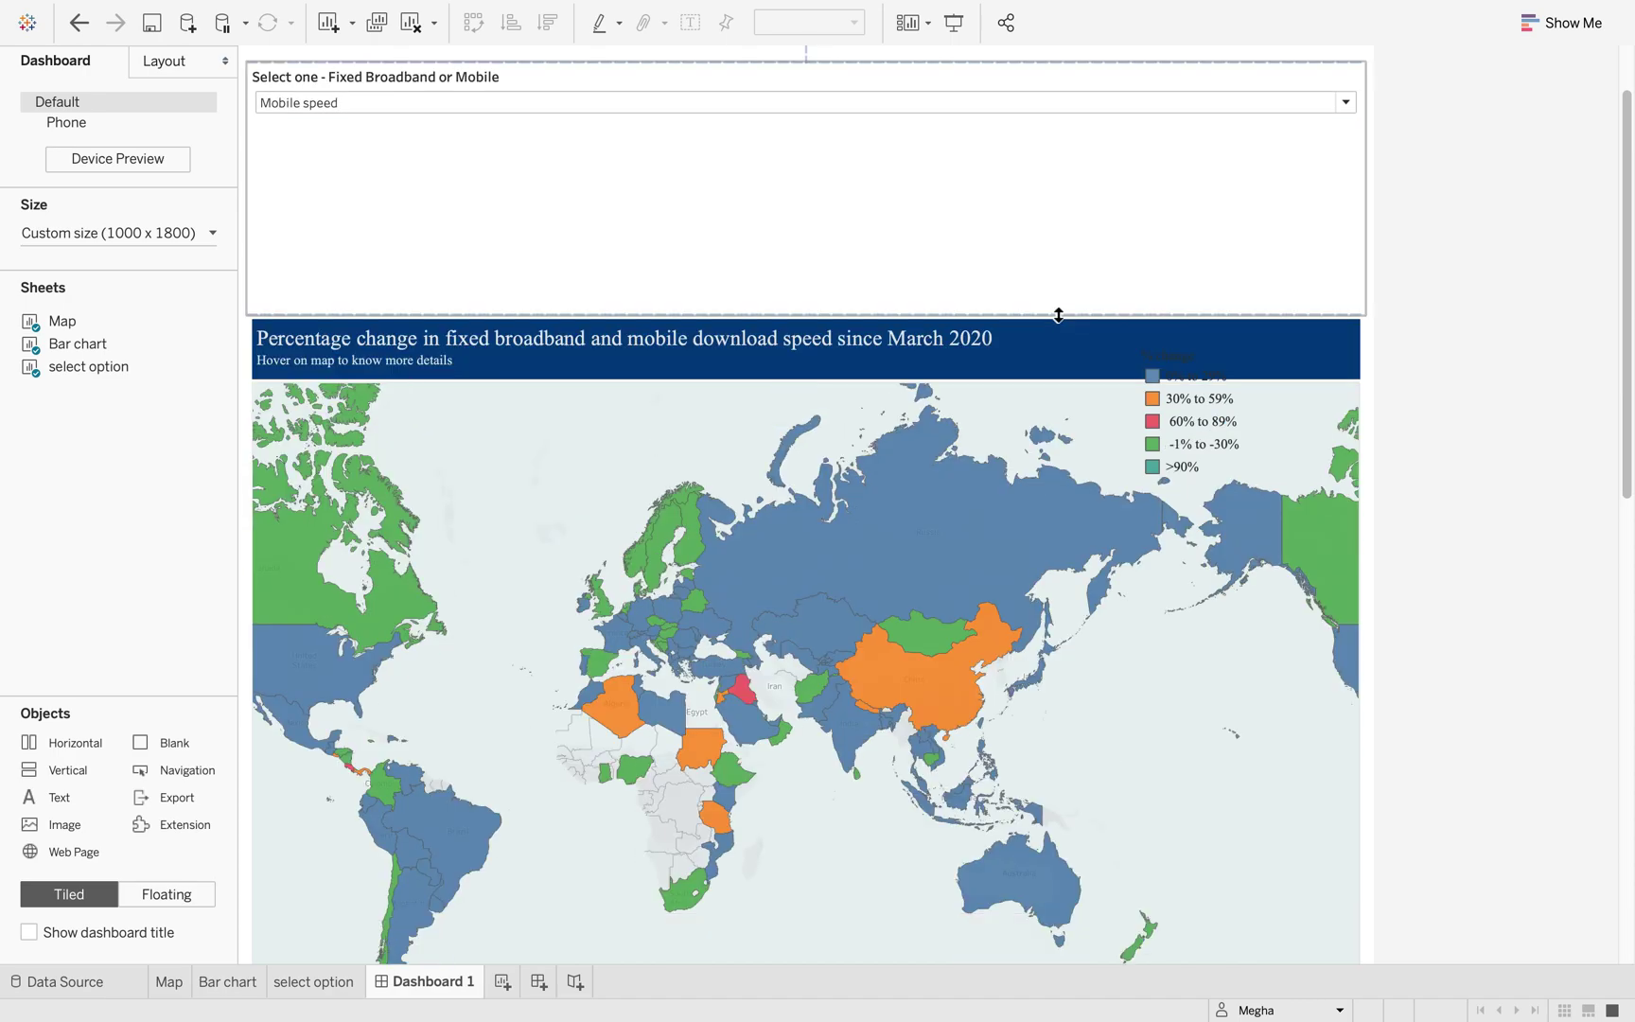
left_click_drag(1055, 58, 1060, 250)
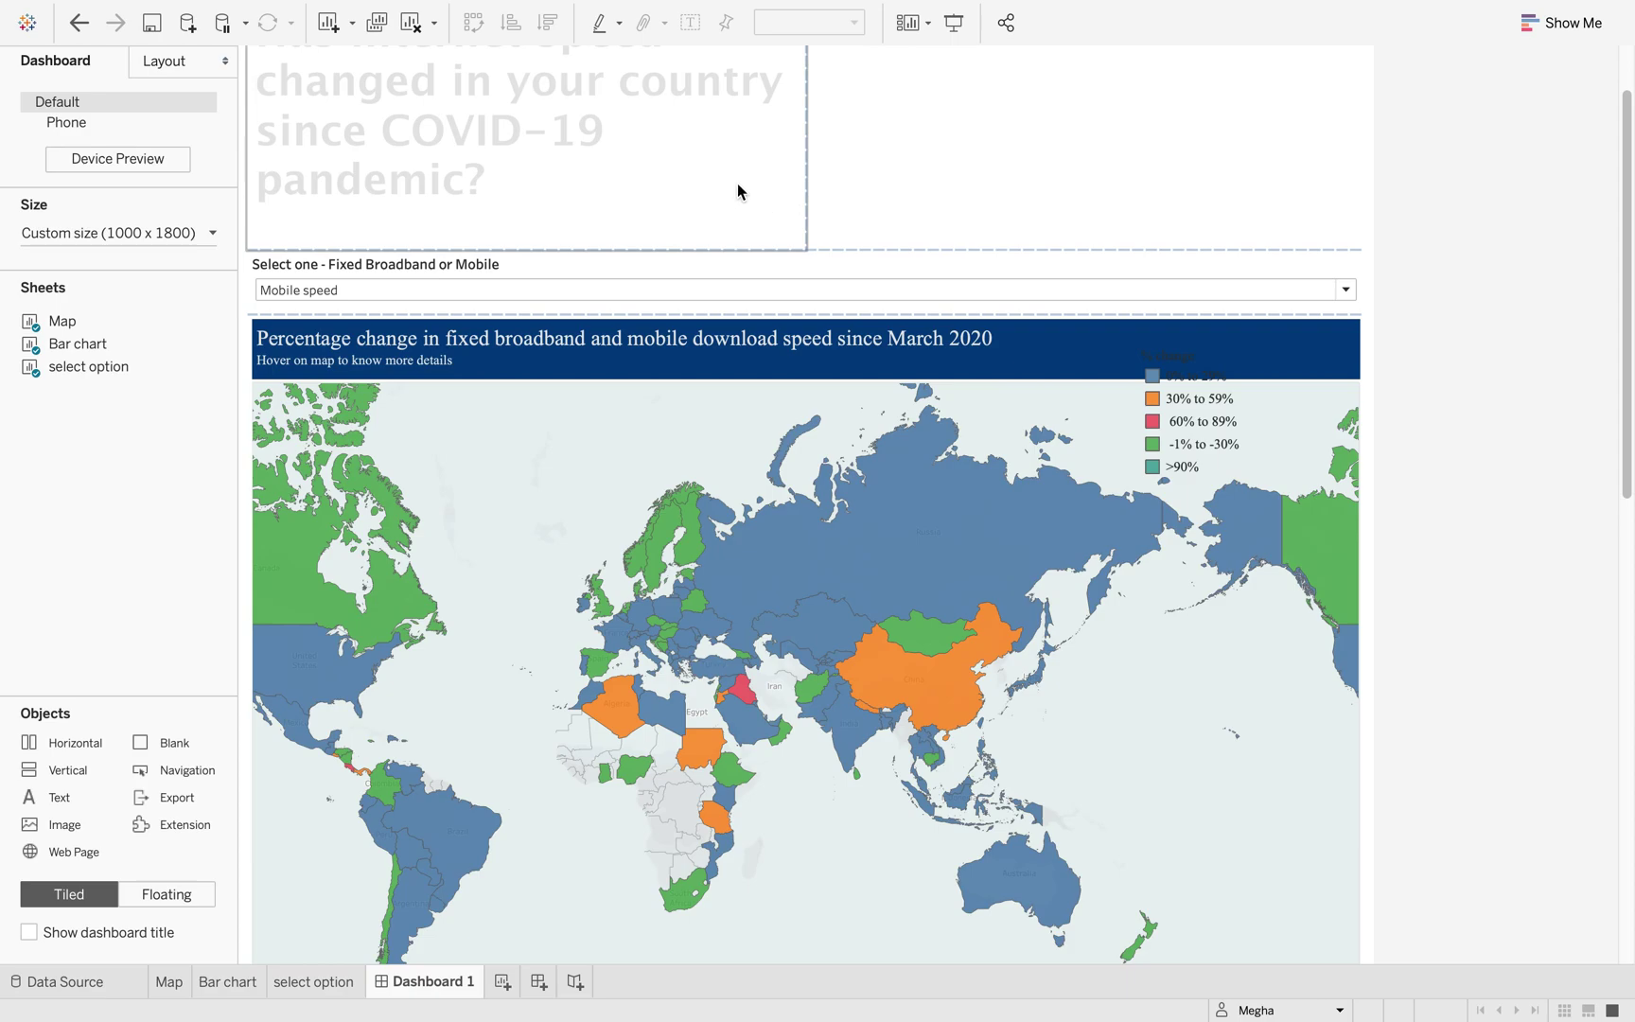
scroll(755, 197, "up", 1)
scroll(756, 194, "up", 1)
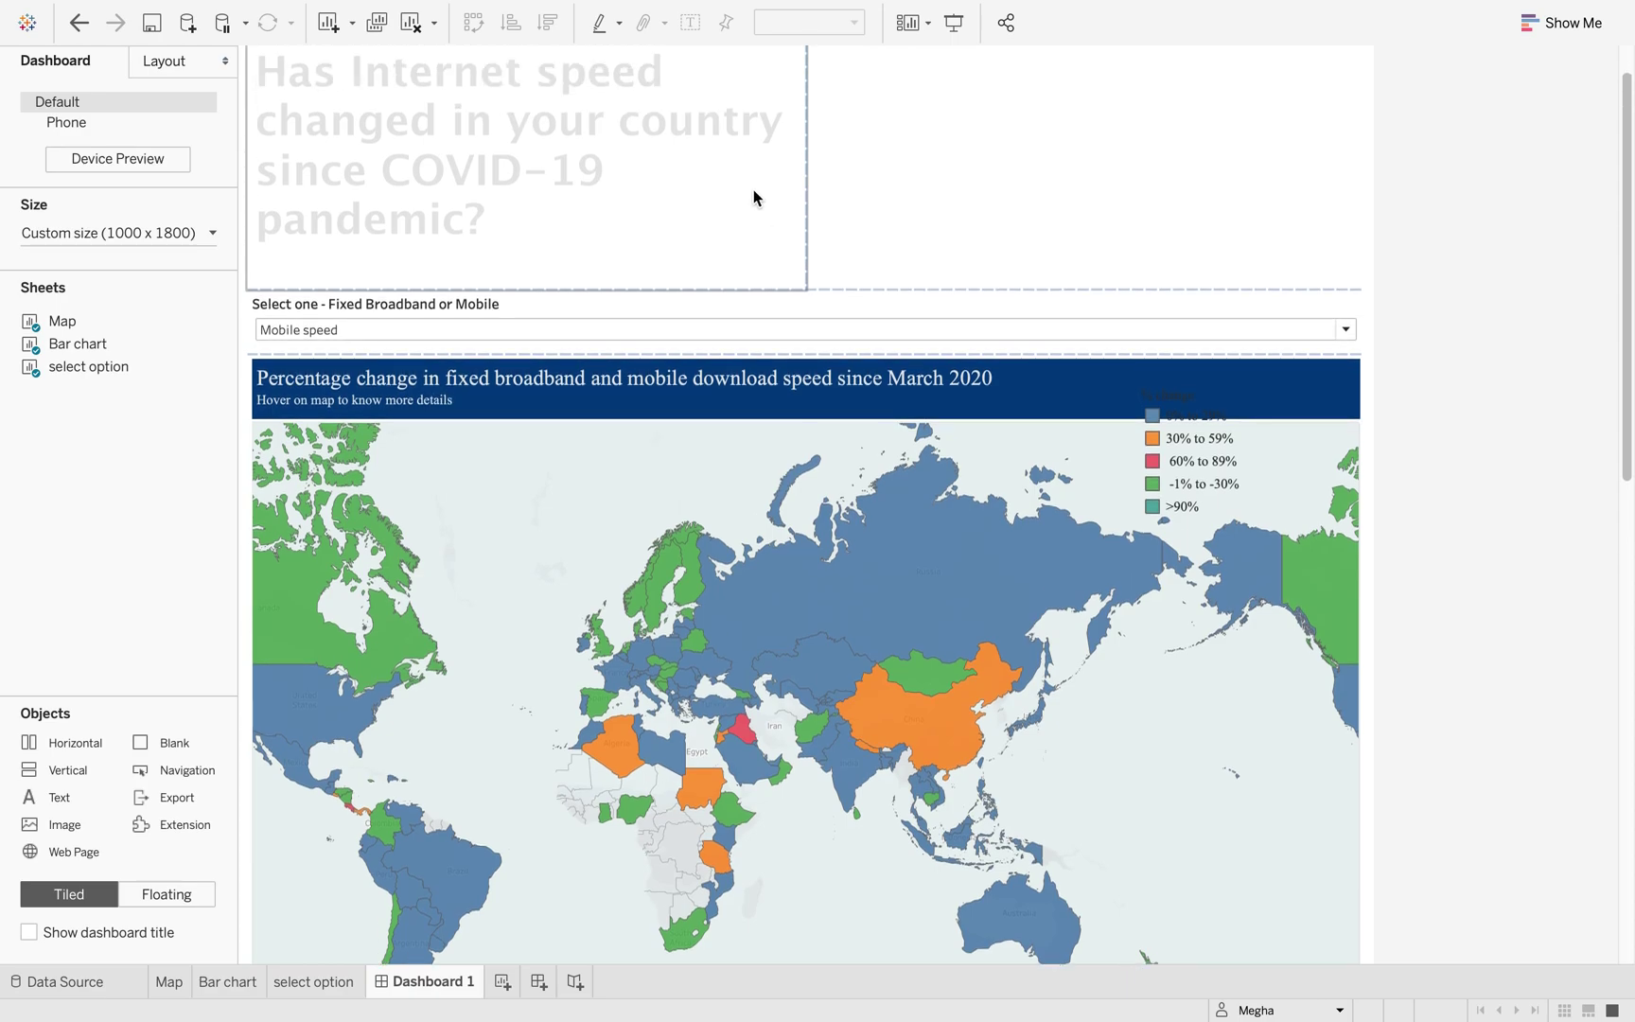
Step: Add a text object to the empty container beside the COVID-19 heading and paste in the "The below visualization gives an insight" paragraph from Word
left_click(1029, 157)
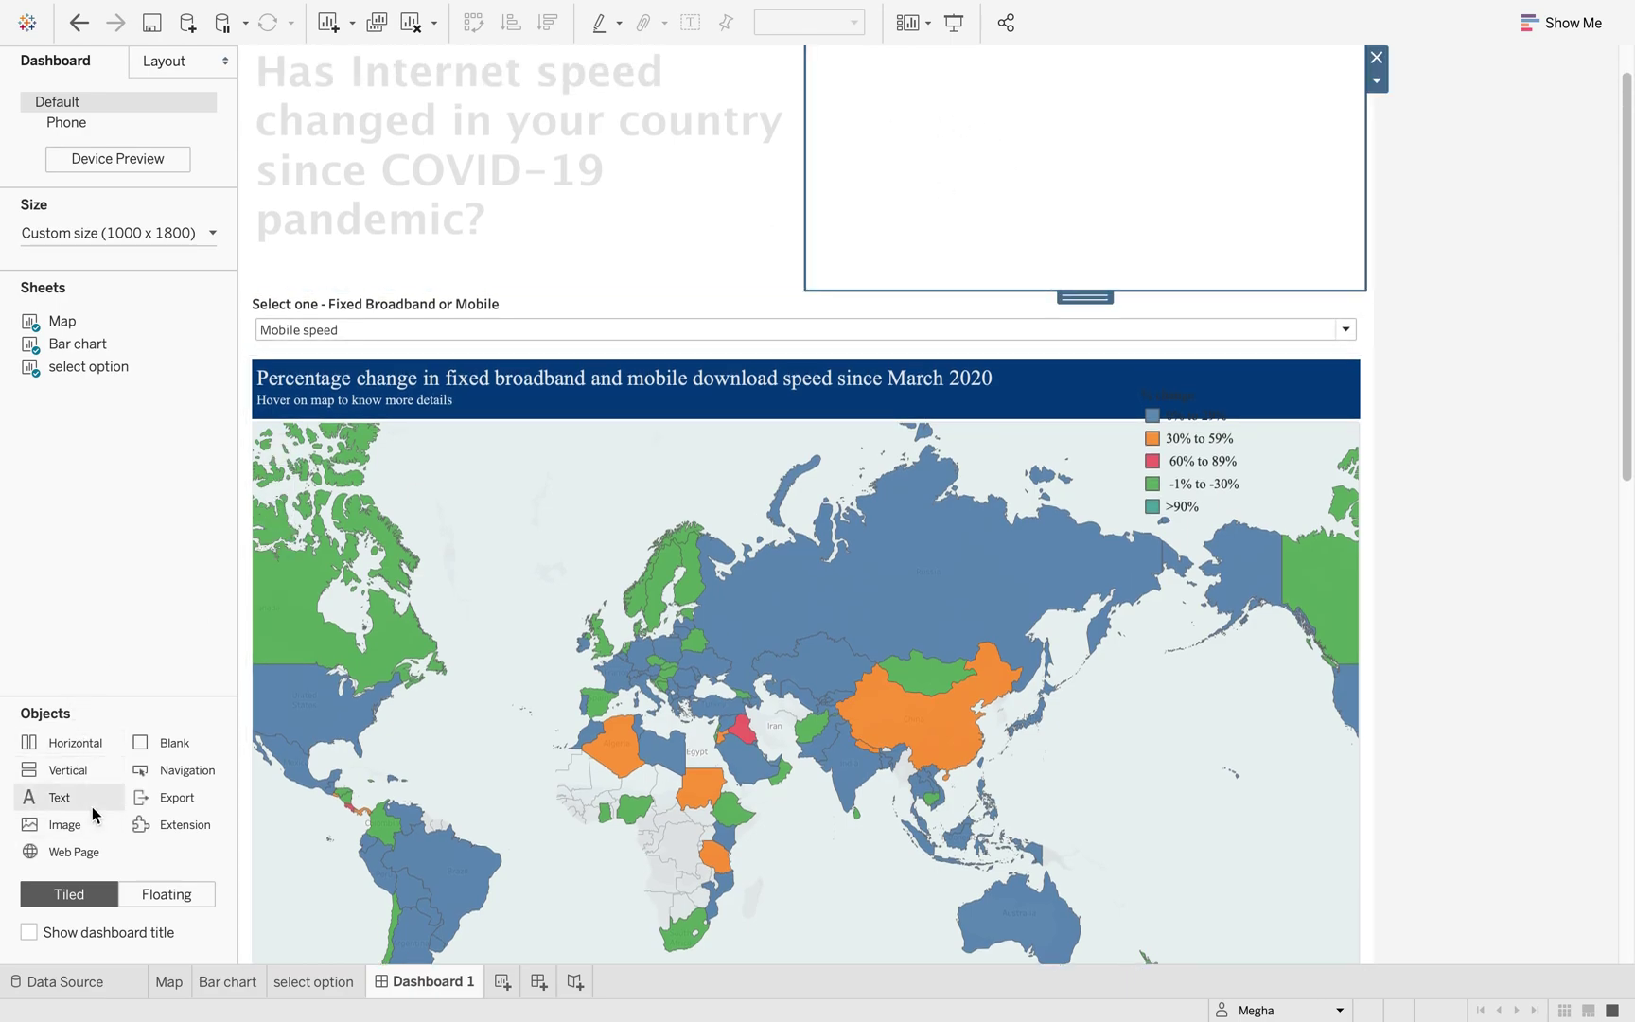
left_click_drag(92, 811, 1038, 179)
key("super+Tab")
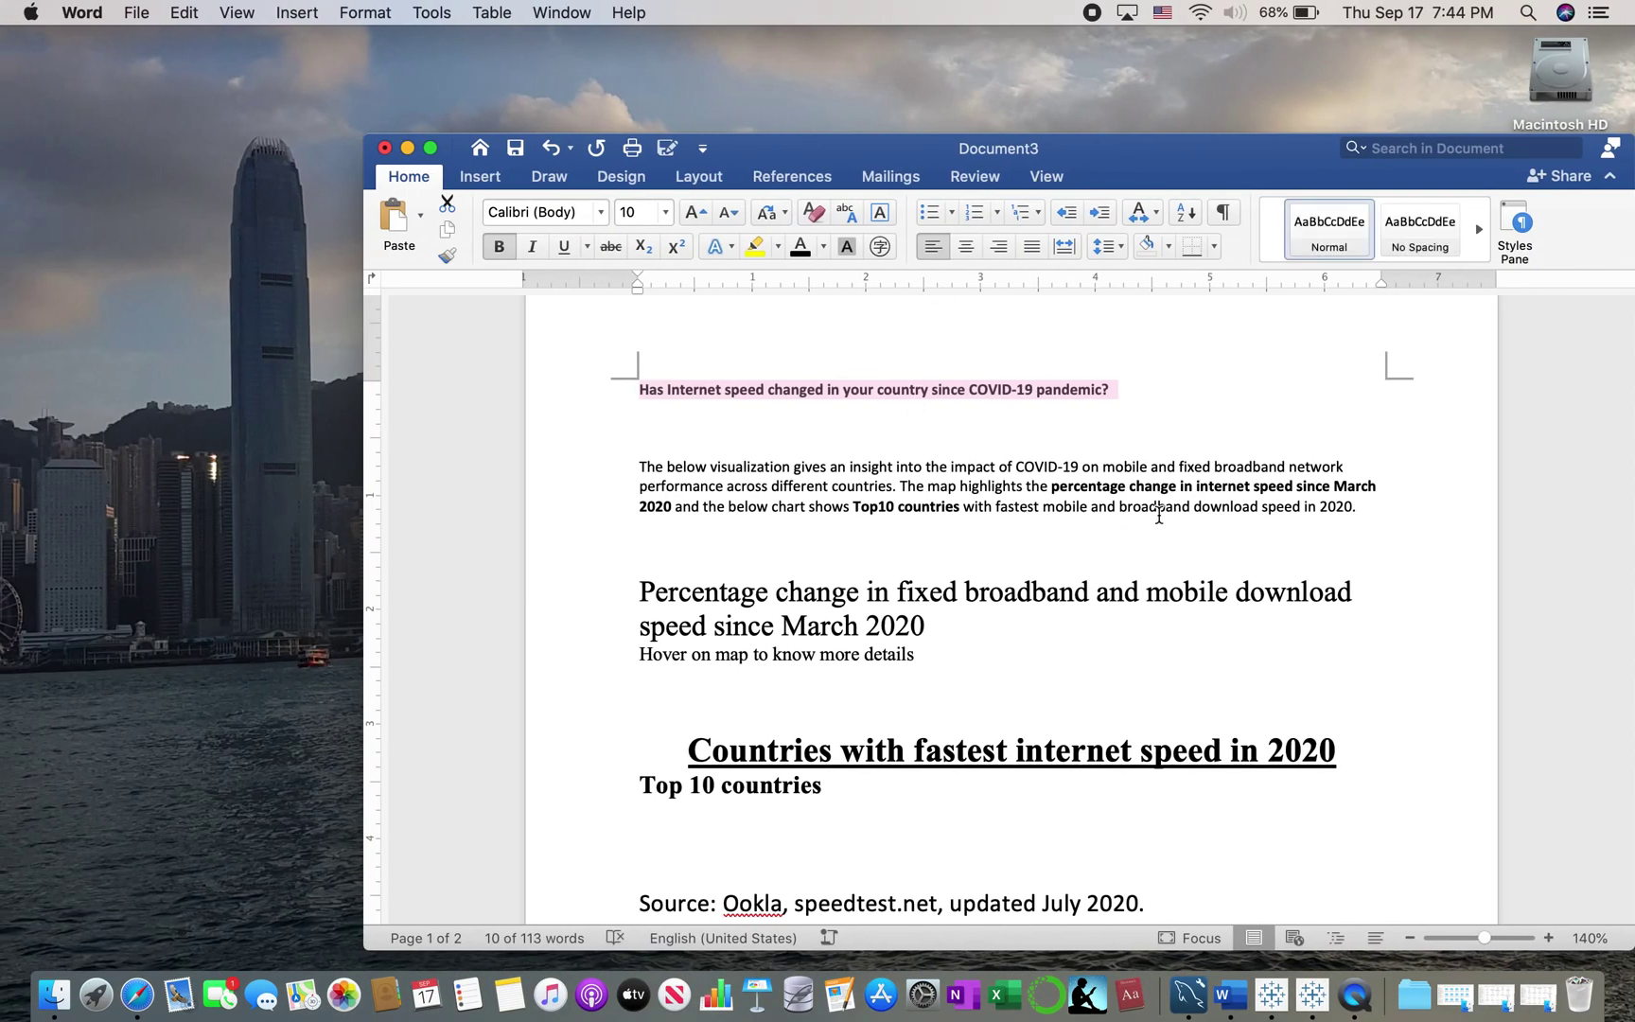
triple_click(1368, 518)
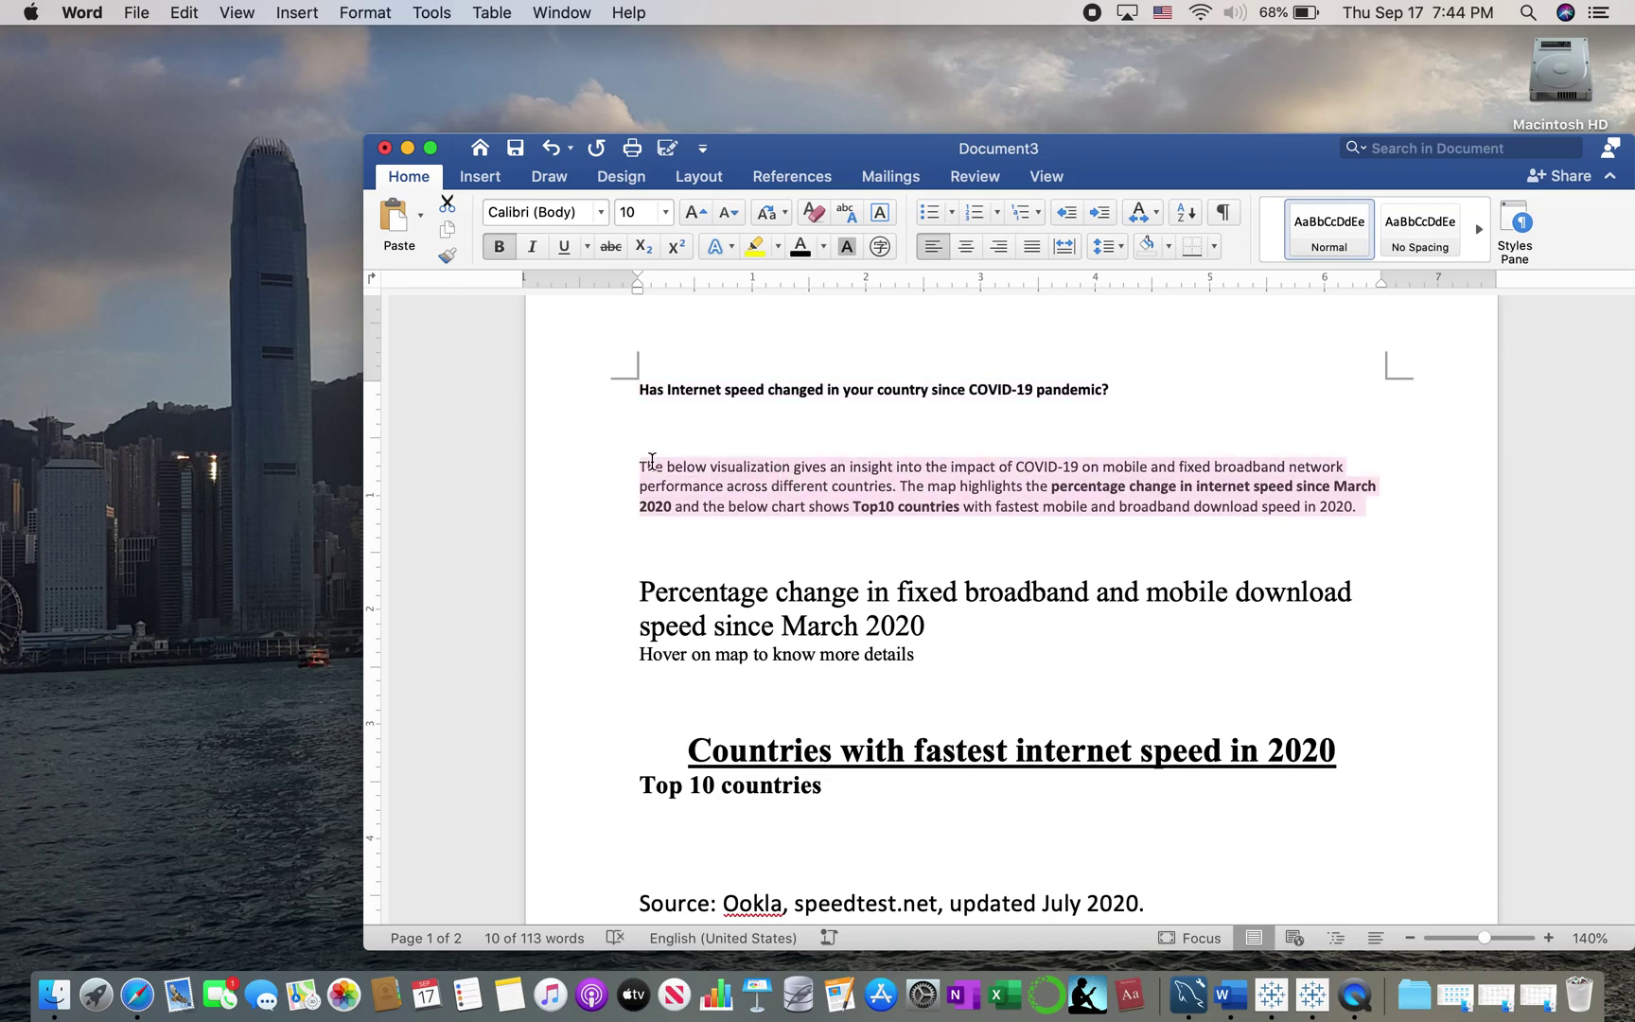
key("super+c")
key("super+Tab")
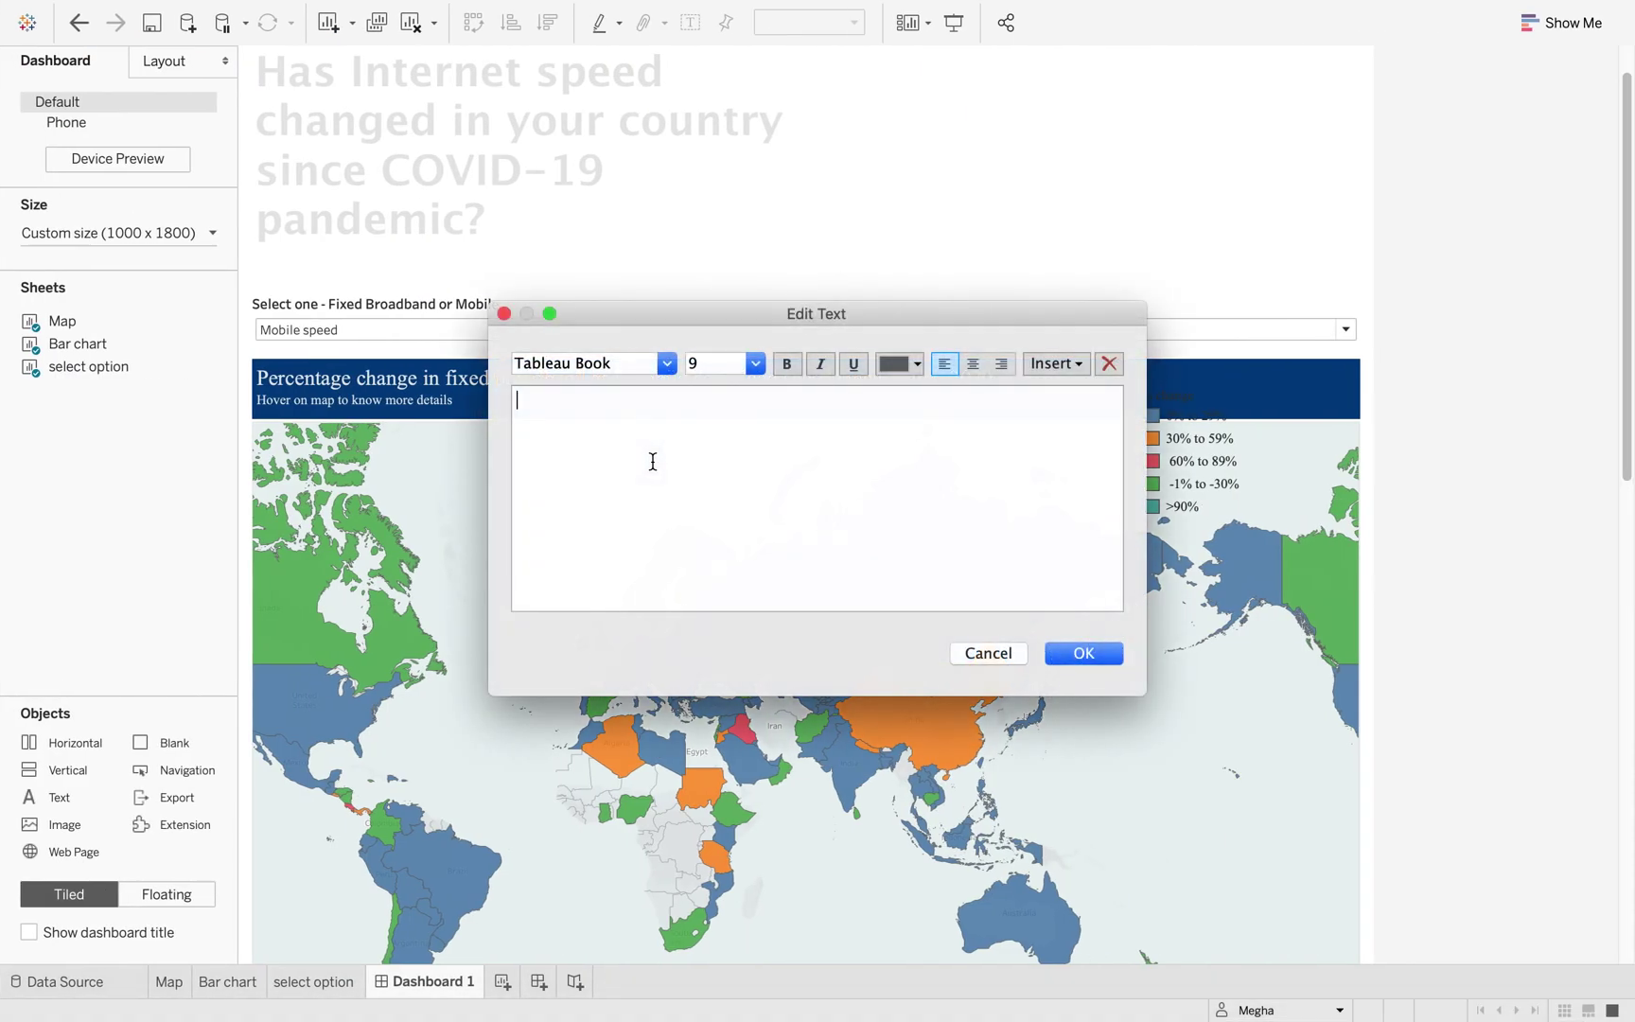
key("super+v")
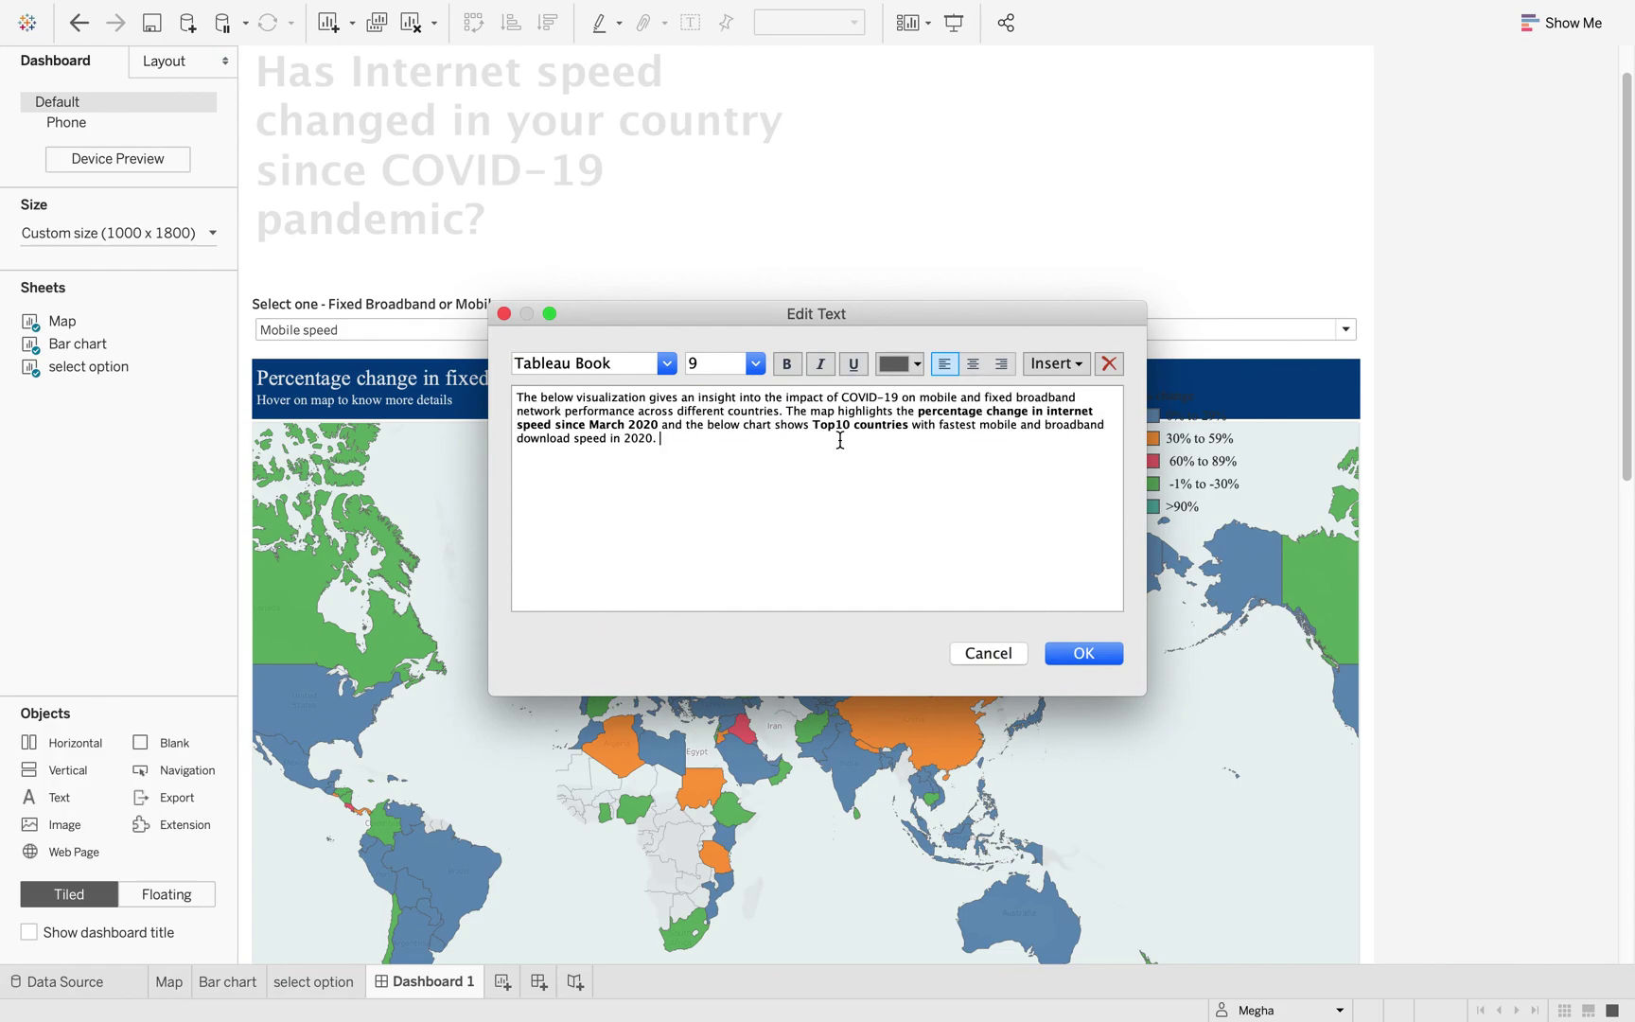
Step: Format the introductory paragraph in Times New Roman, size 12, with a light gray color, and apply the text
key("super+a")
left_click(643, 365)
type("times new")
key("Return")
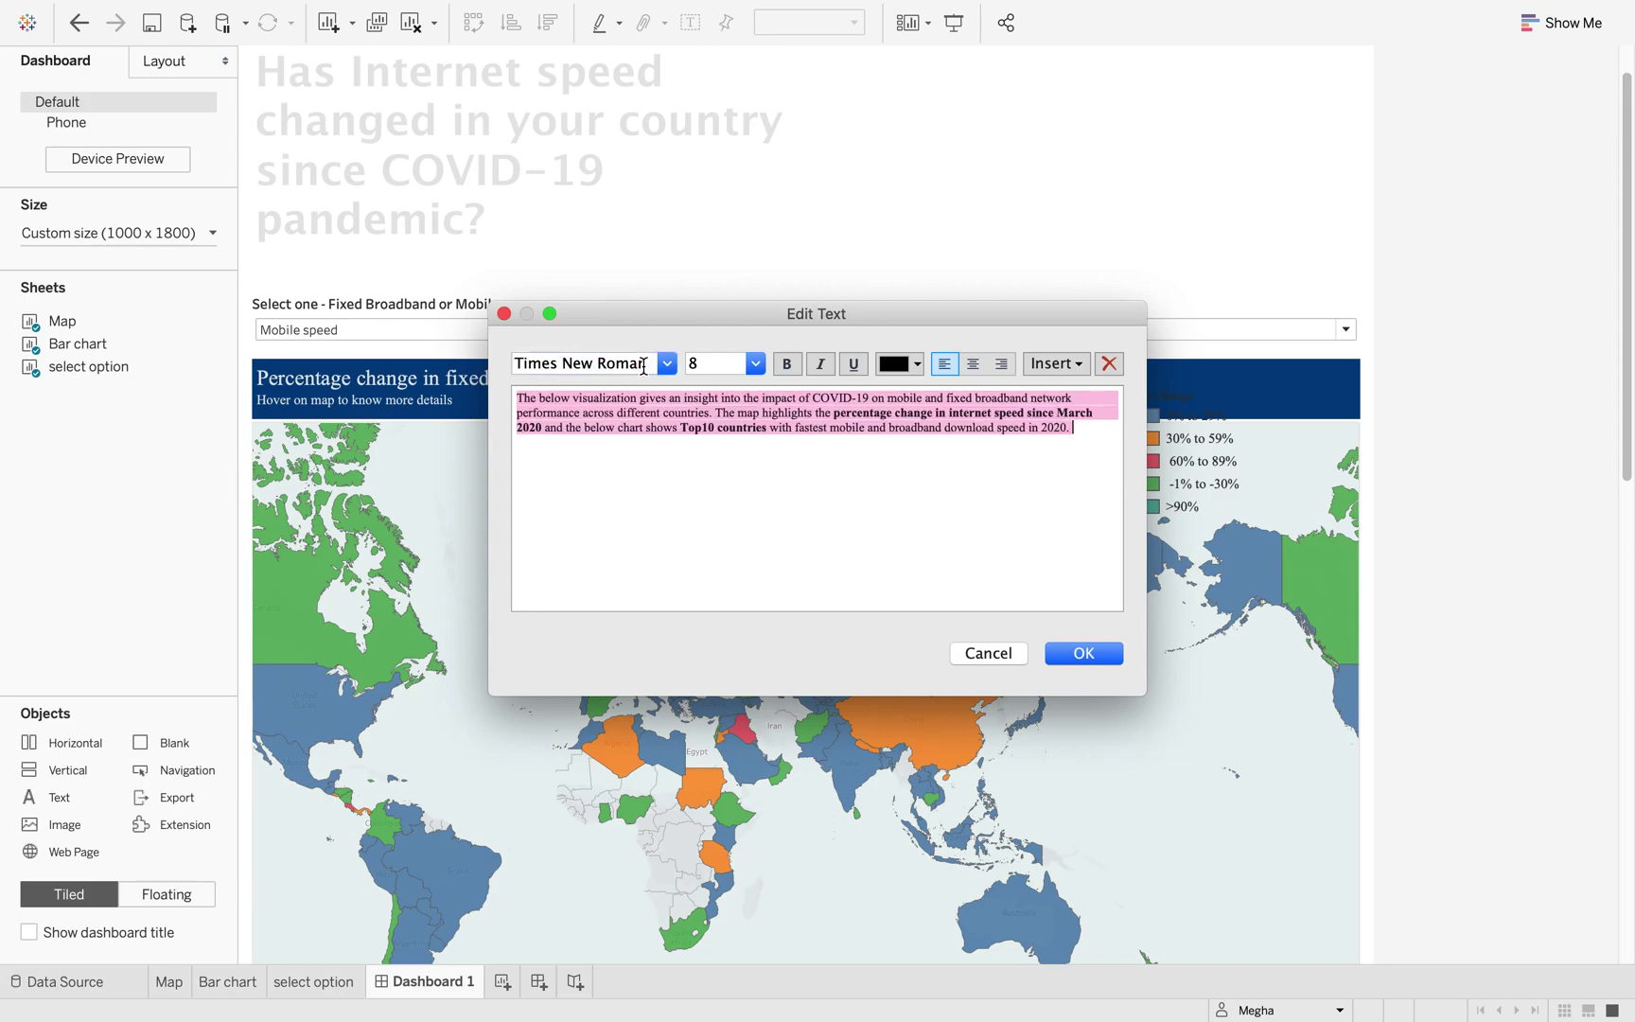
left_click(756, 365)
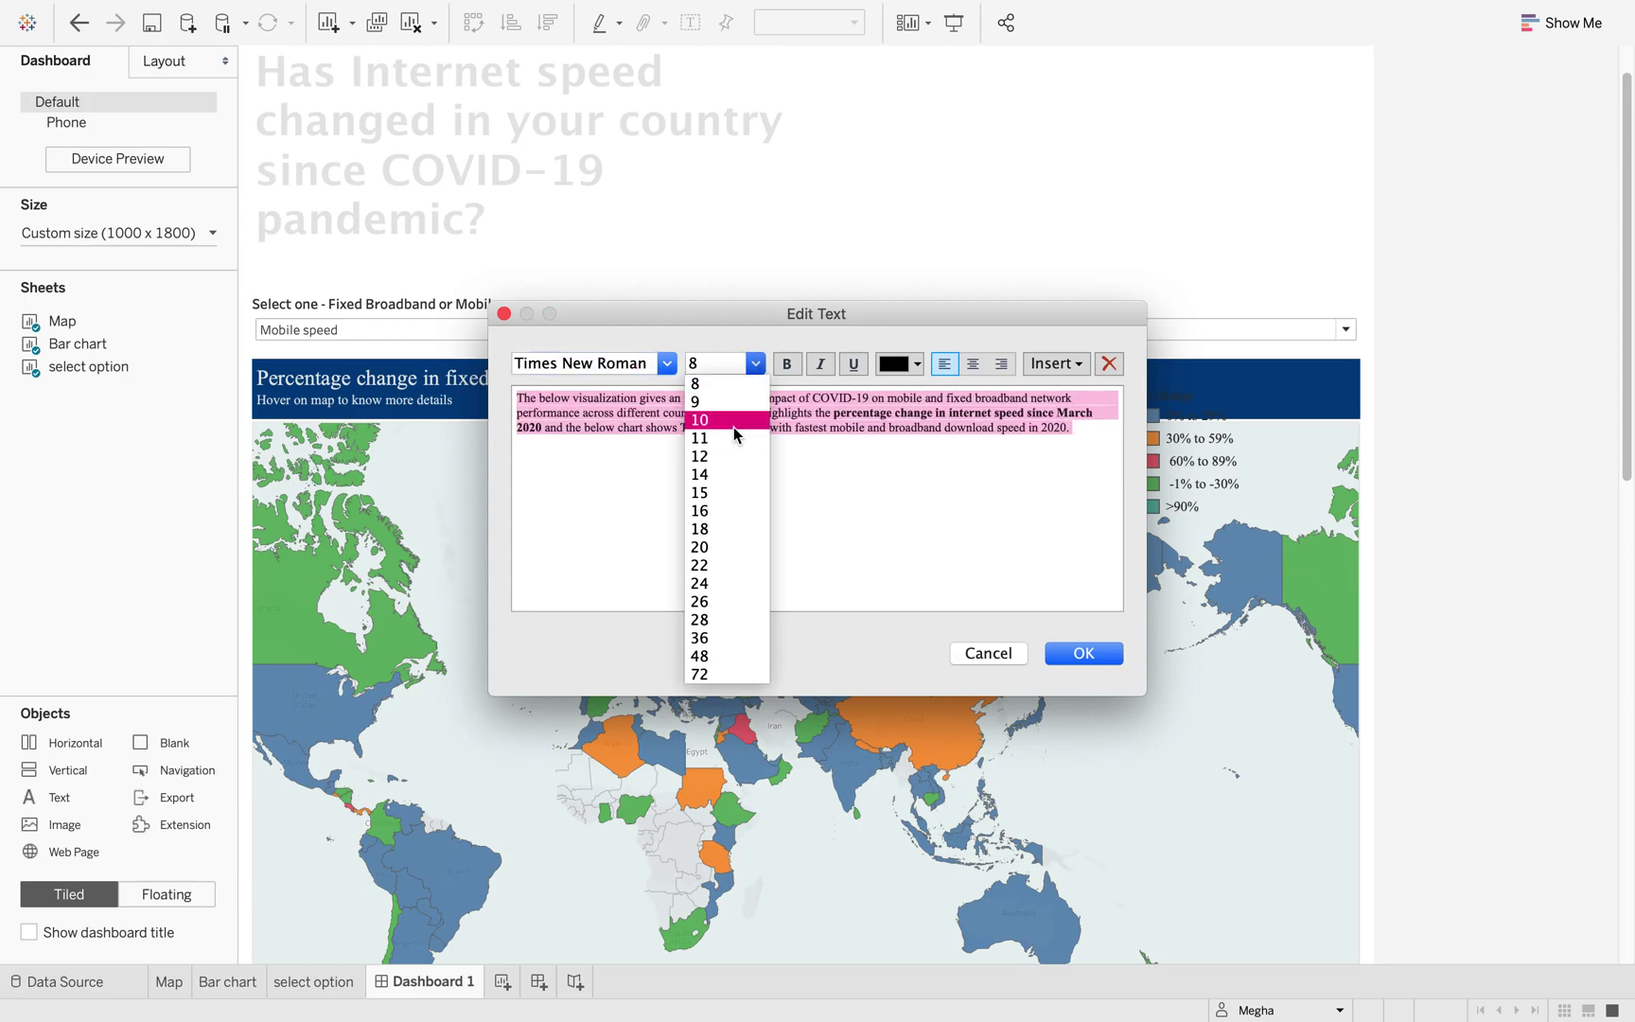
left_click(733, 427)
left_click(762, 365)
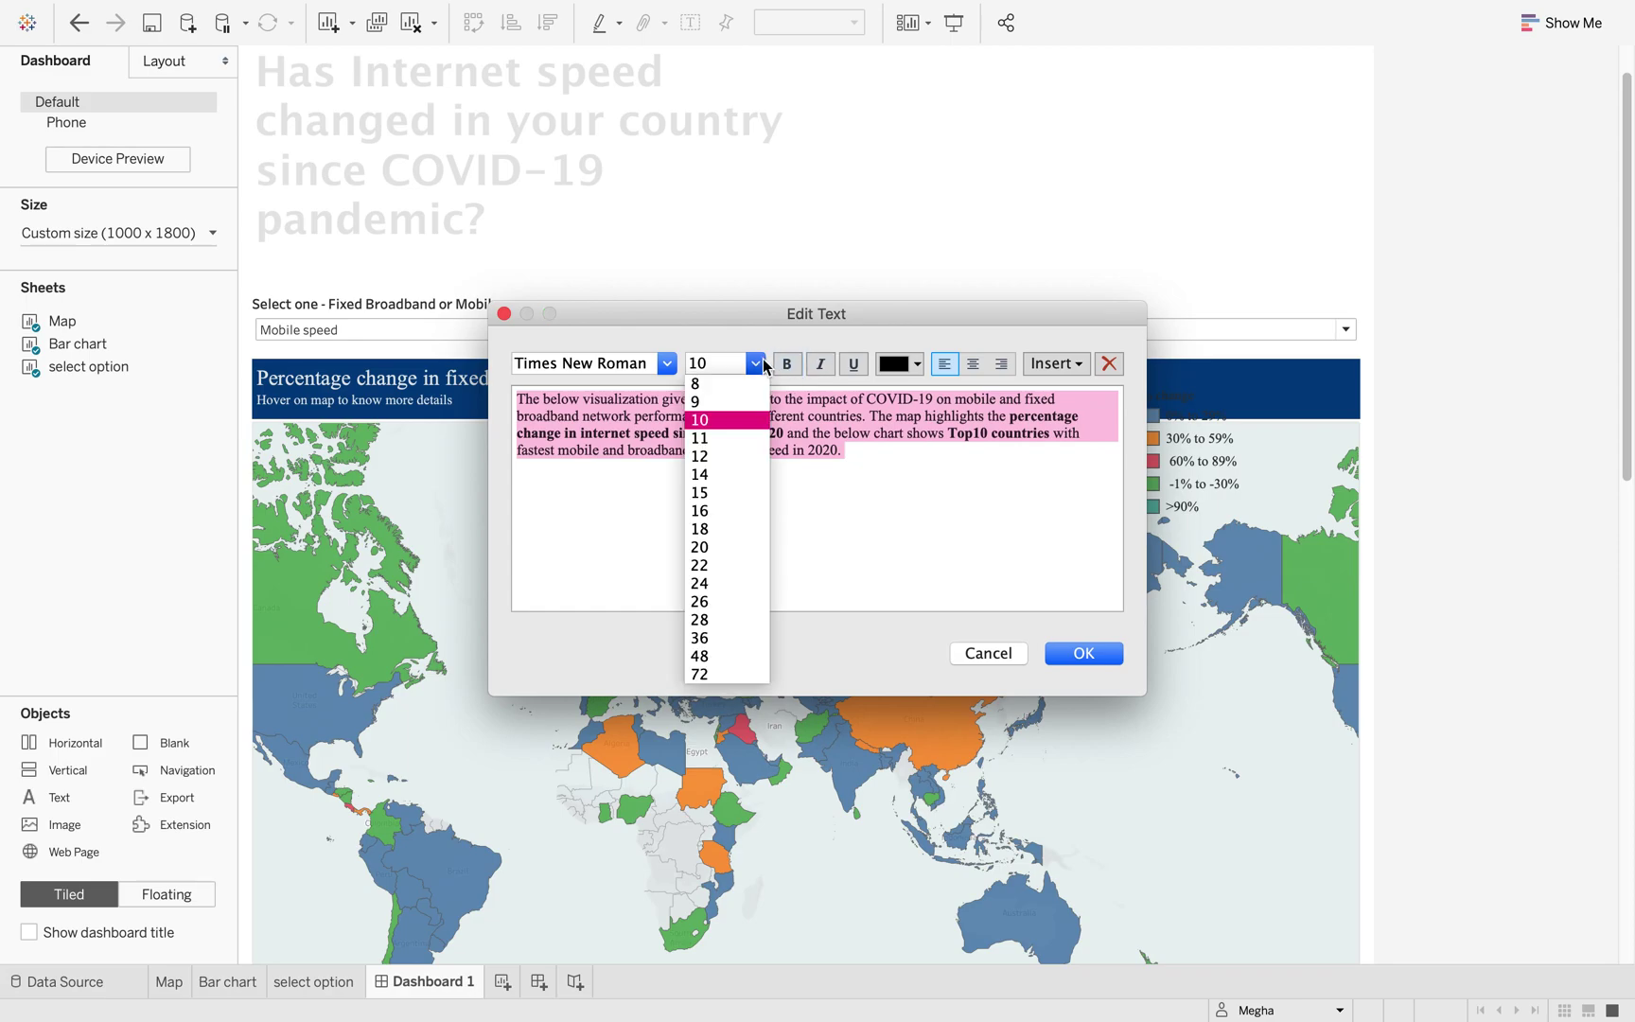
left_click(742, 455)
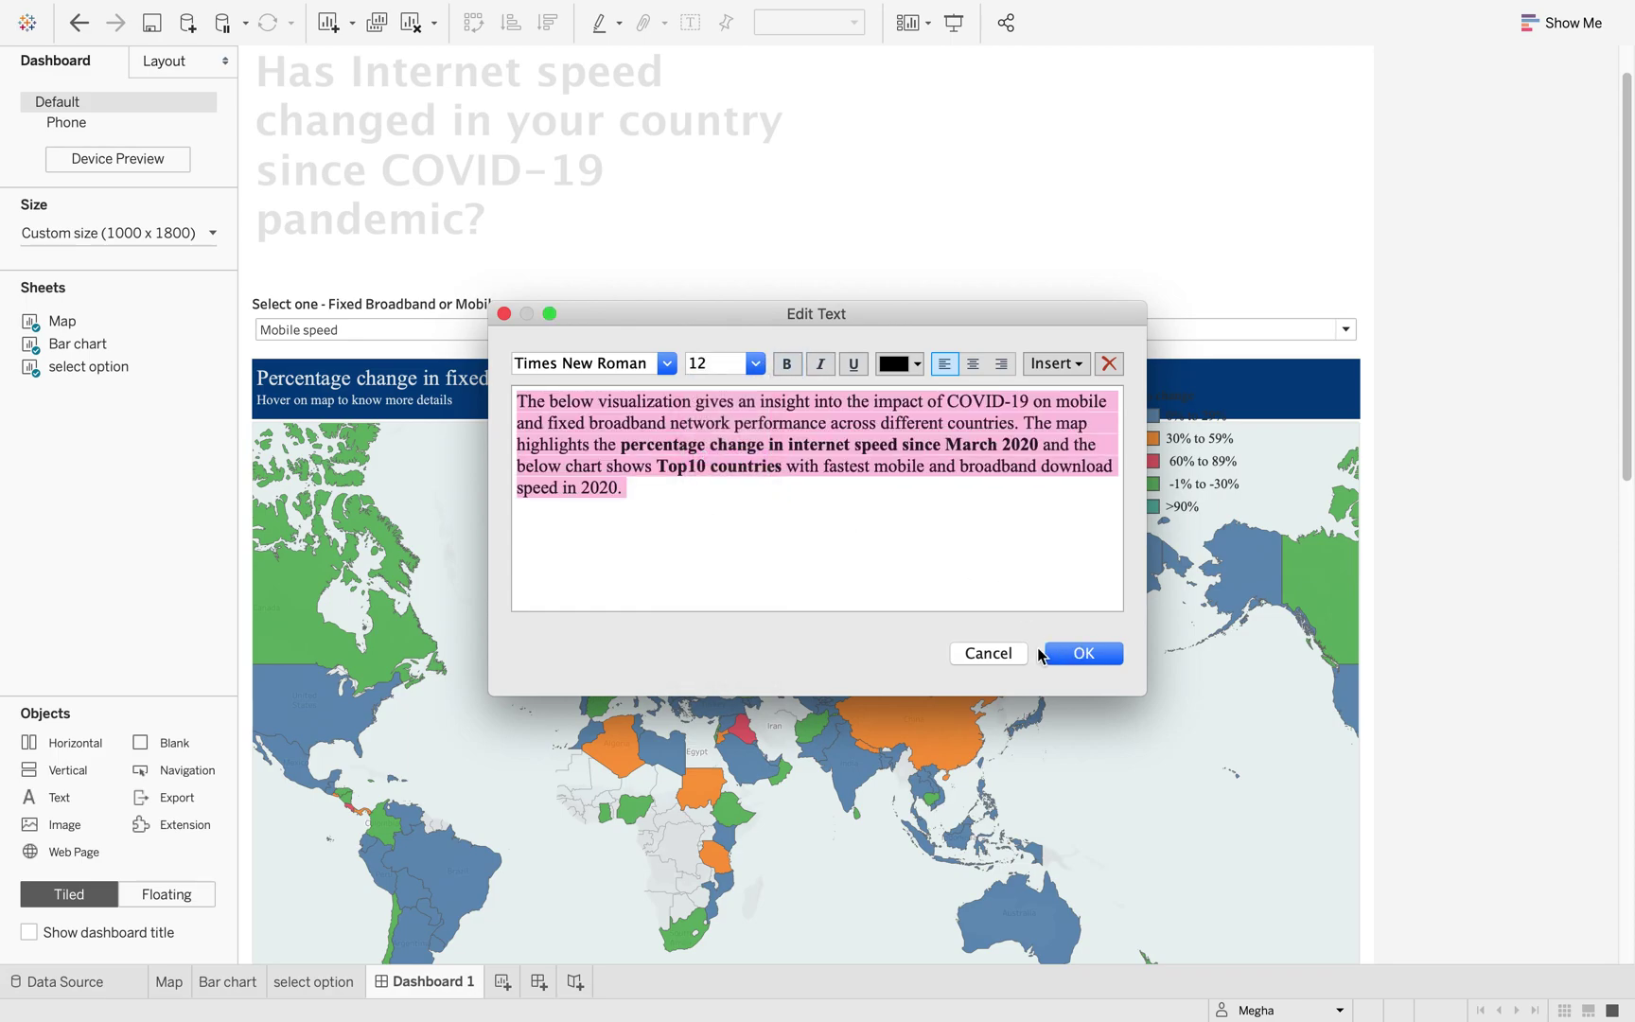
left_click(922, 363)
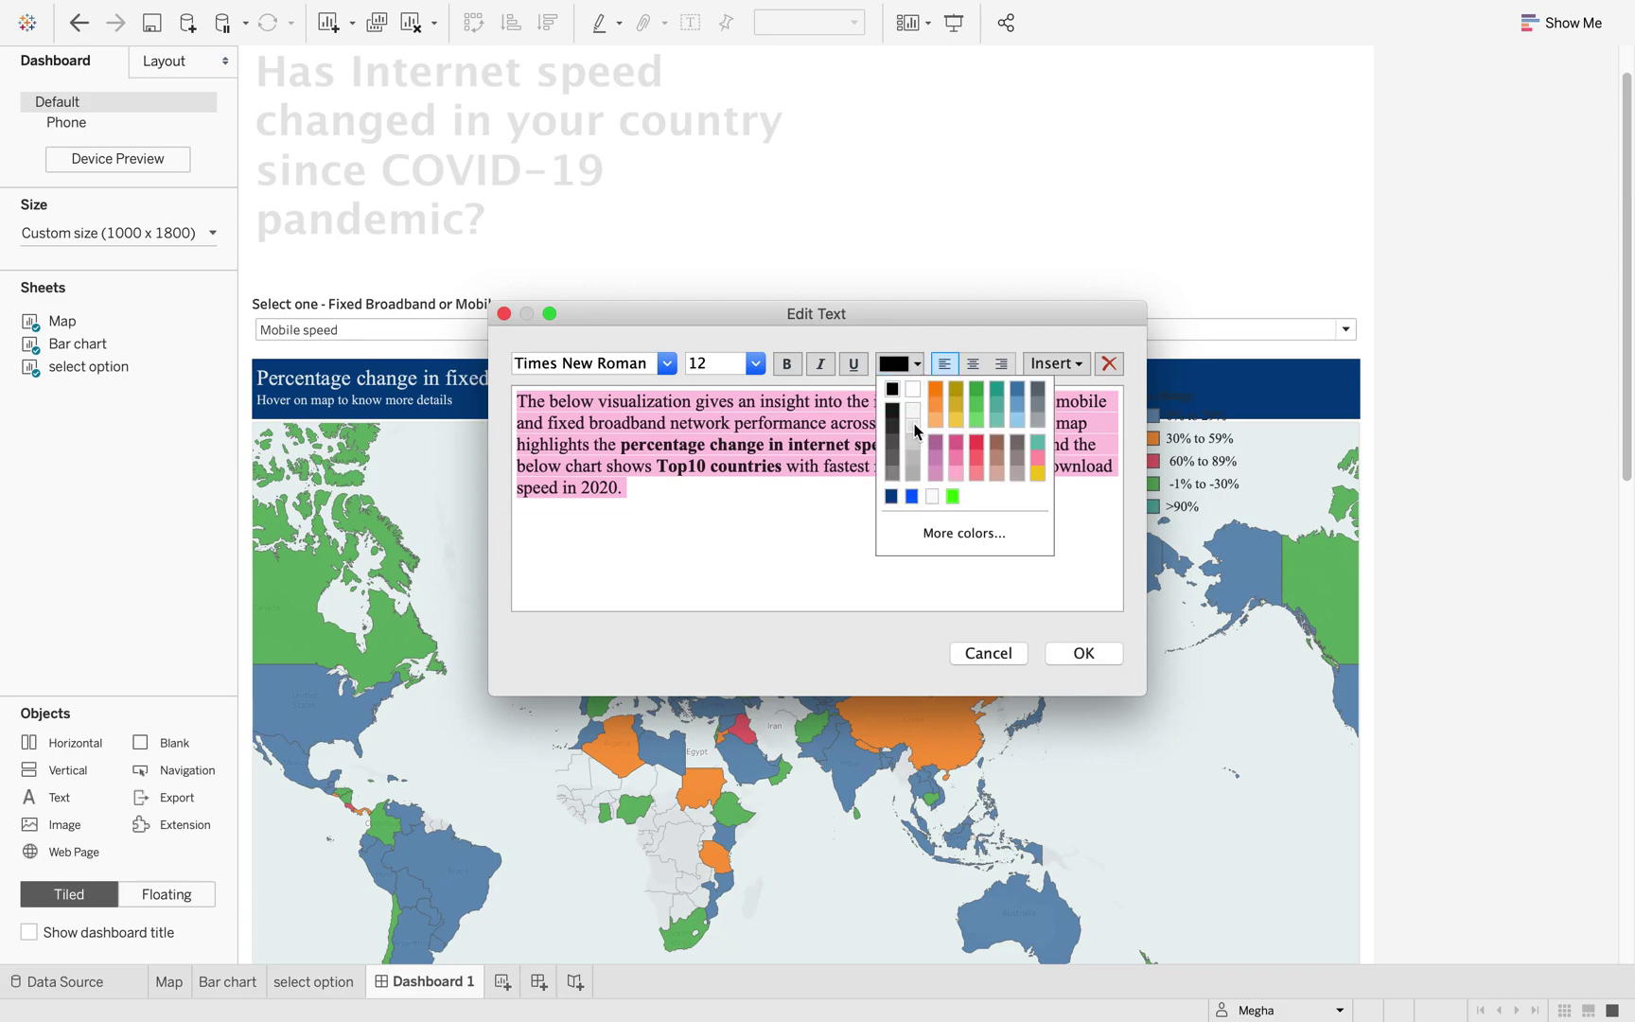
left_click(914, 424)
left_click(1083, 653)
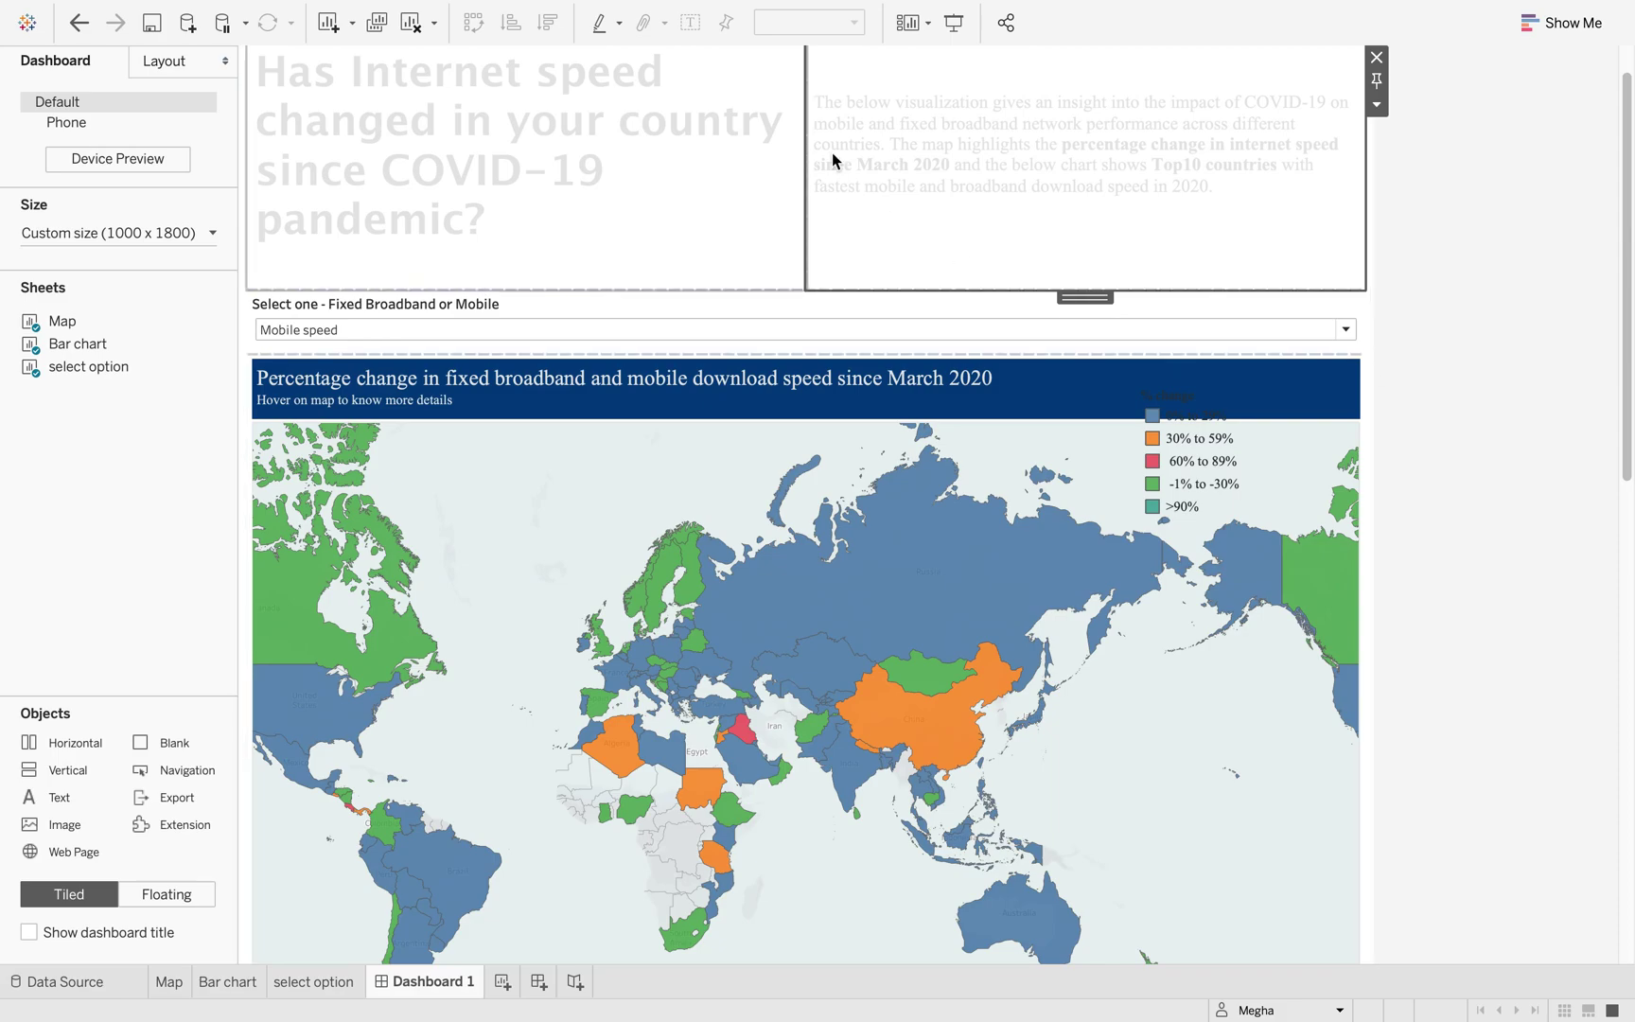
left_click(1454, 340)
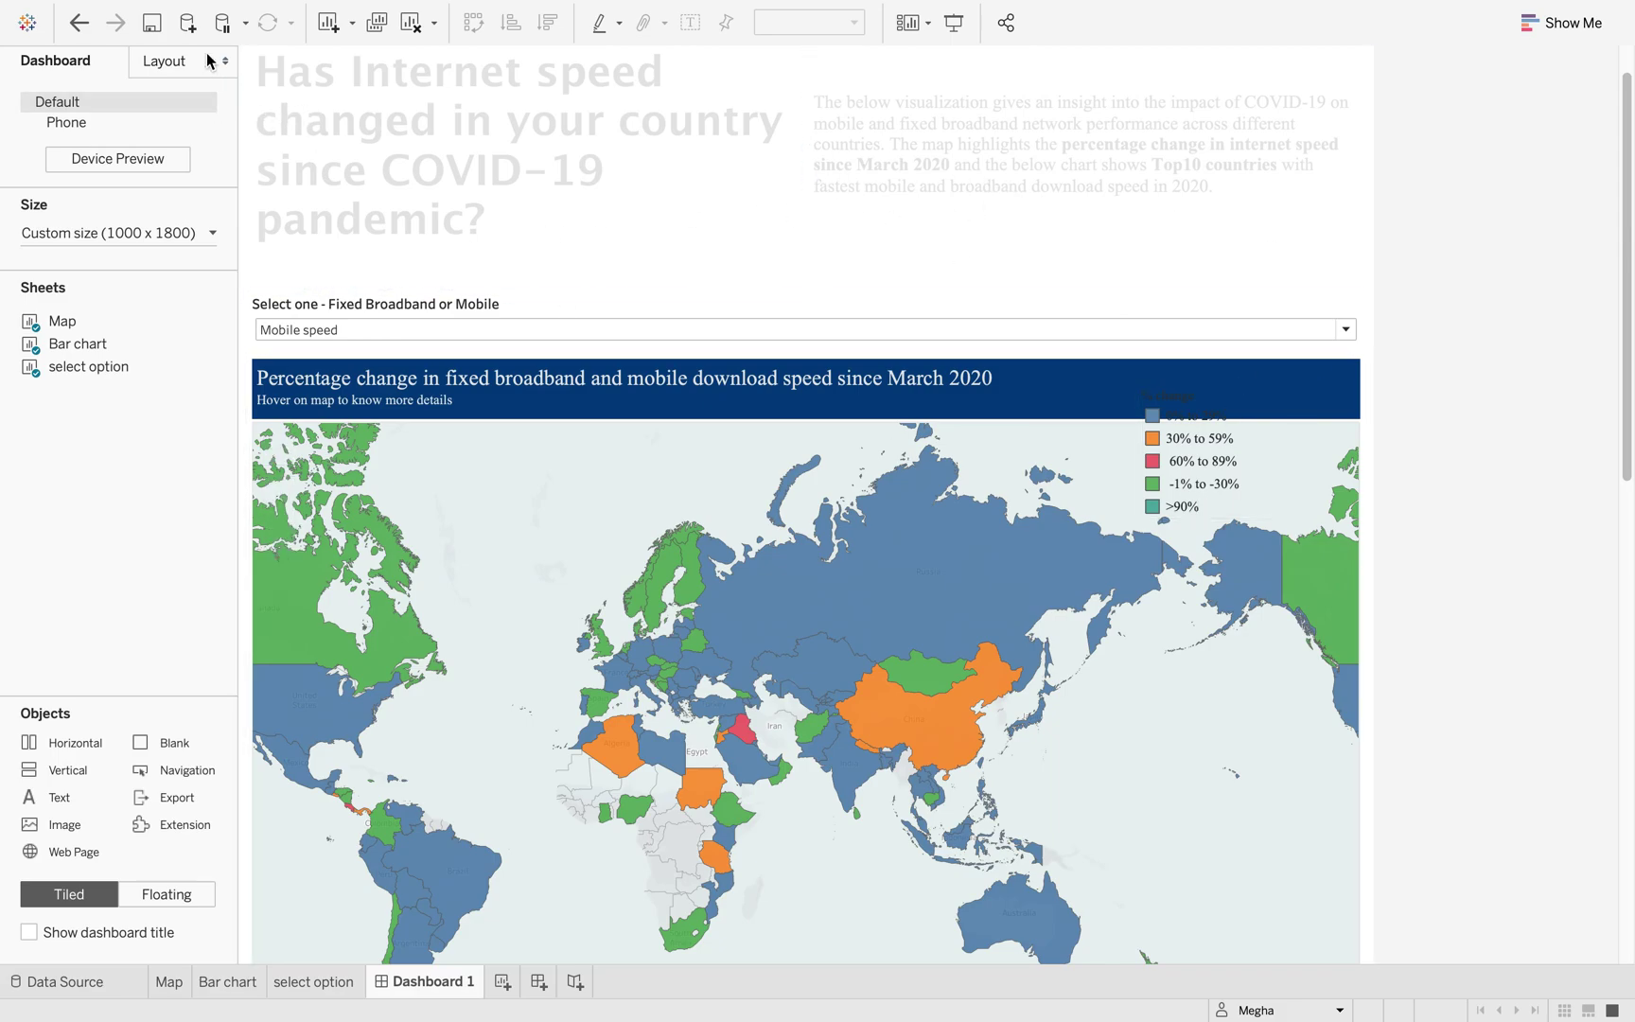
Step: Fill the background of the dashboard's whole tiled container with the dark navy blue used in the map title
left_click(162, 61)
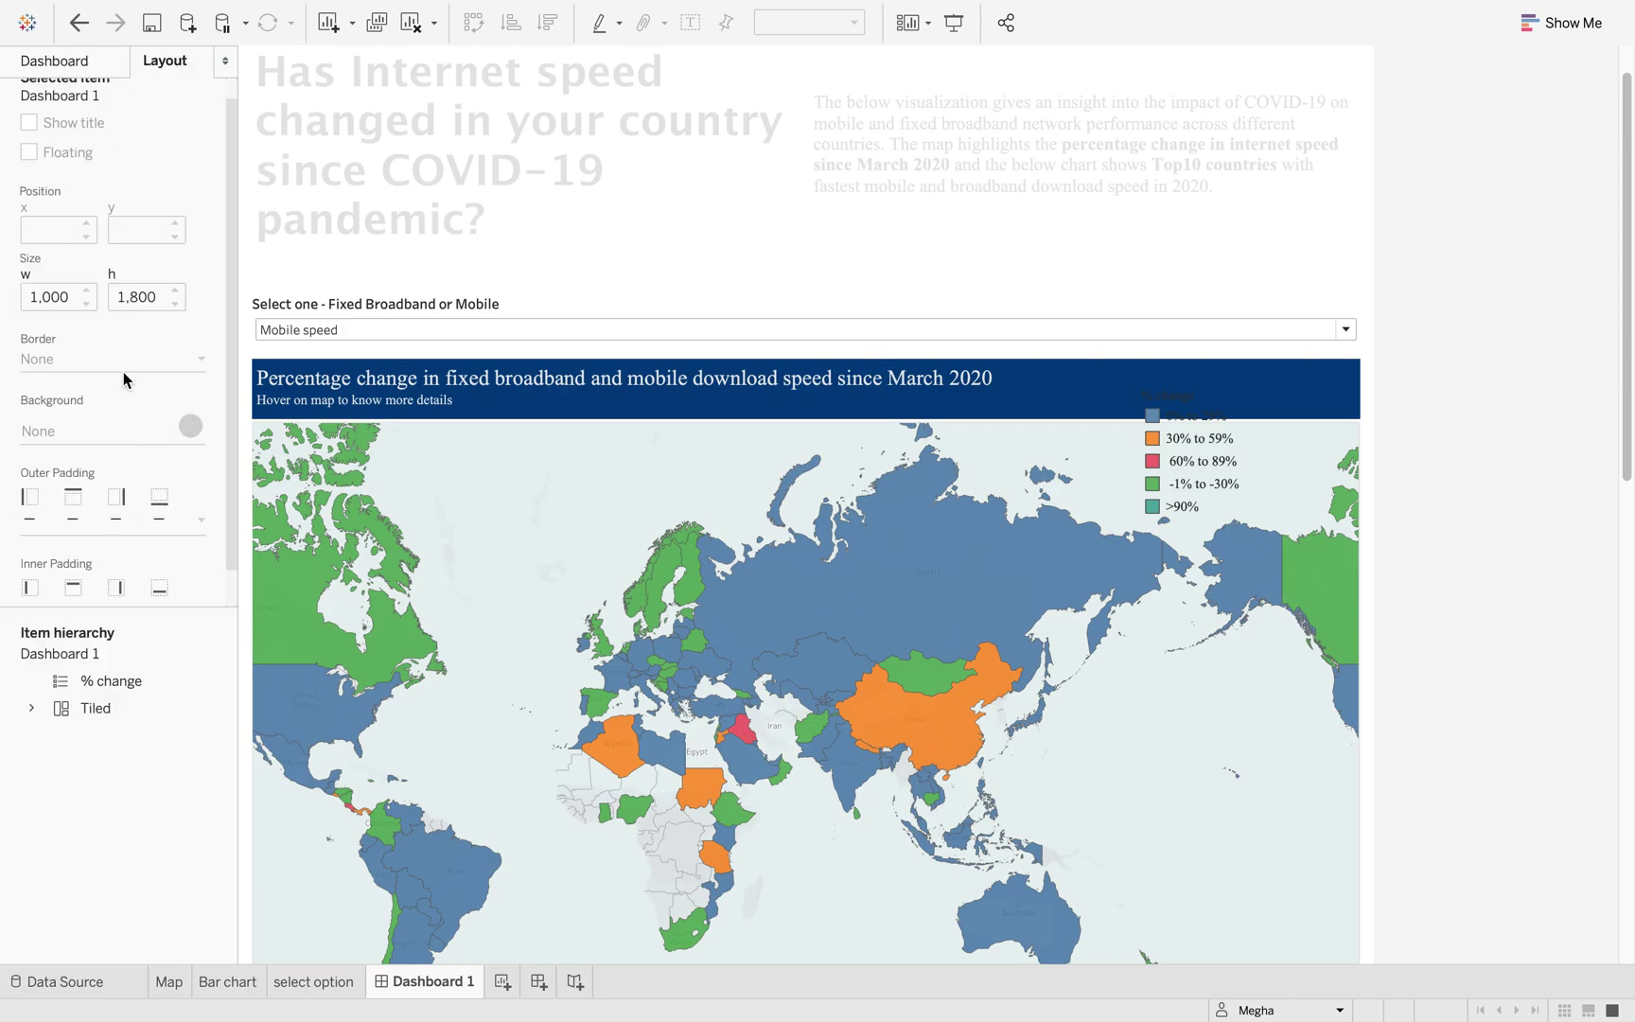
left_click(1369, 330)
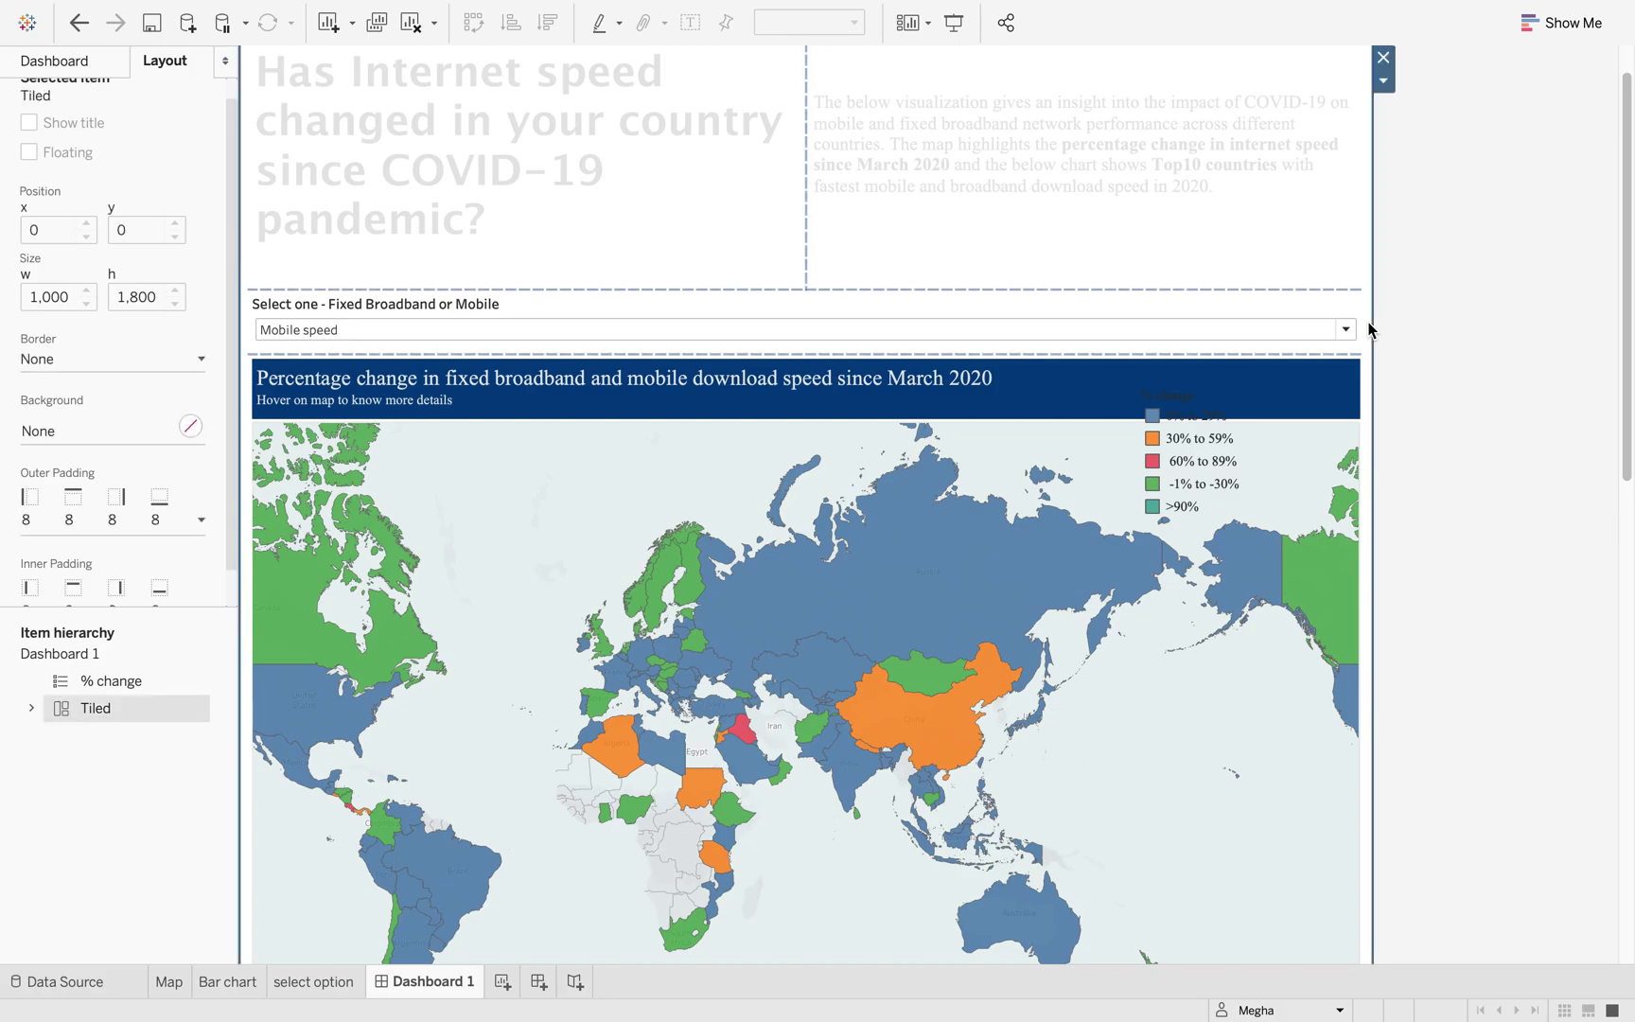
left_click(190, 427)
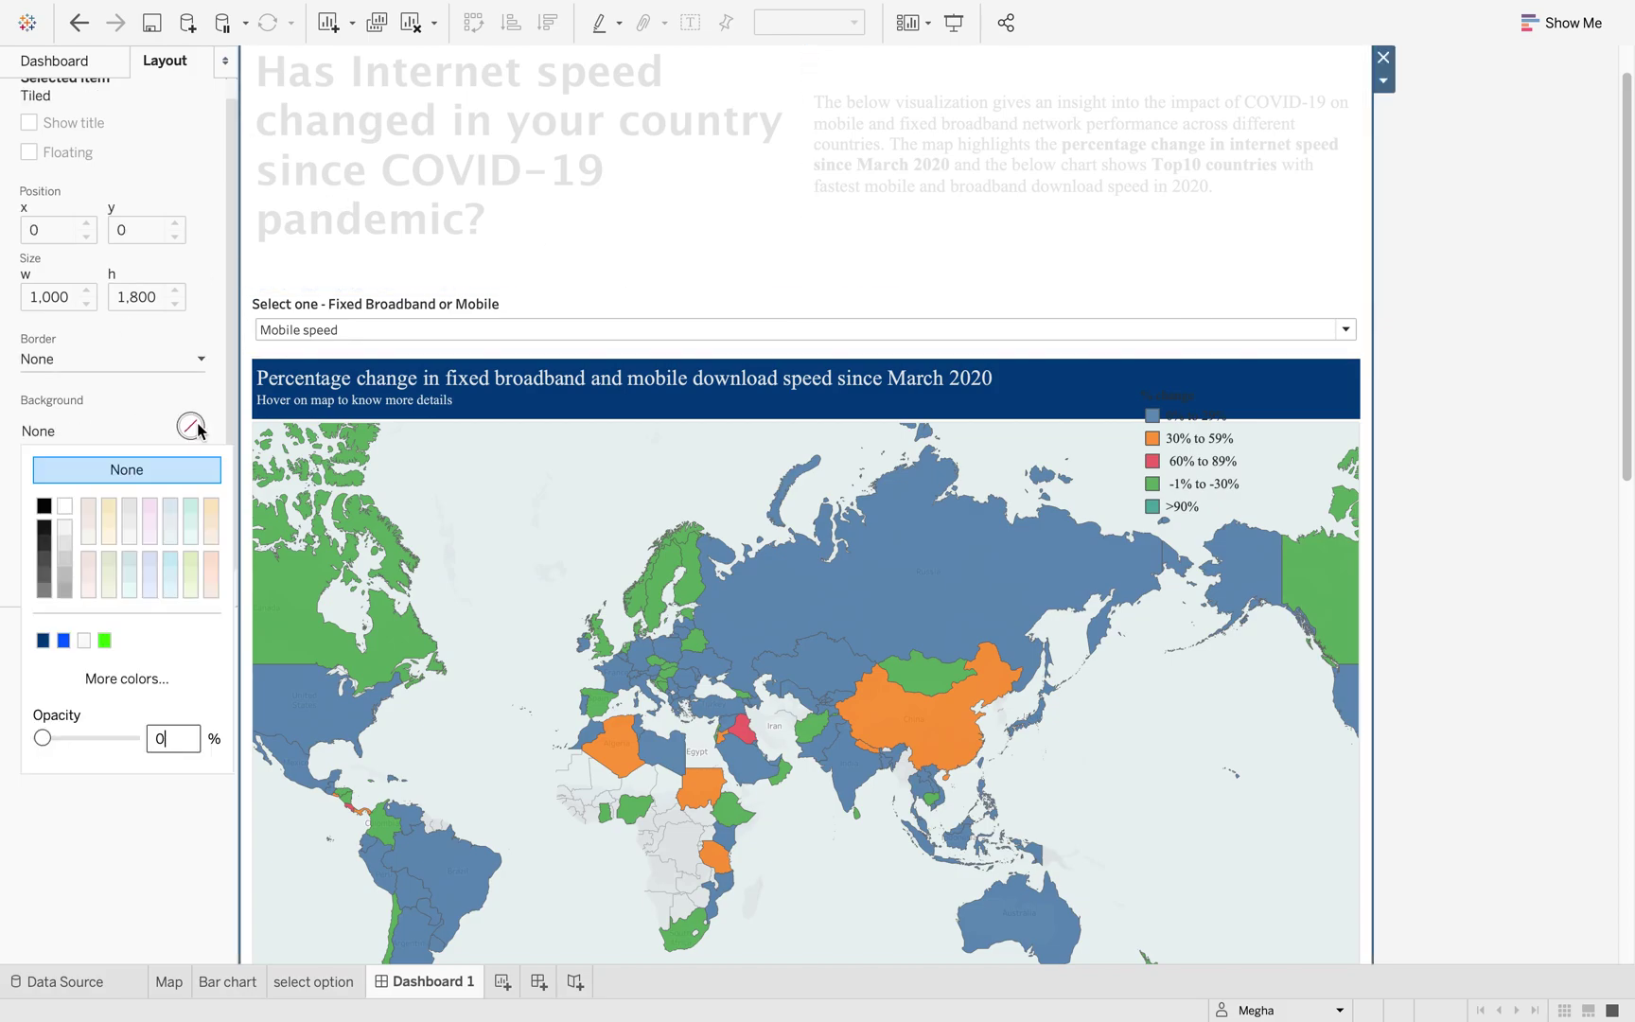
left_click(42, 641)
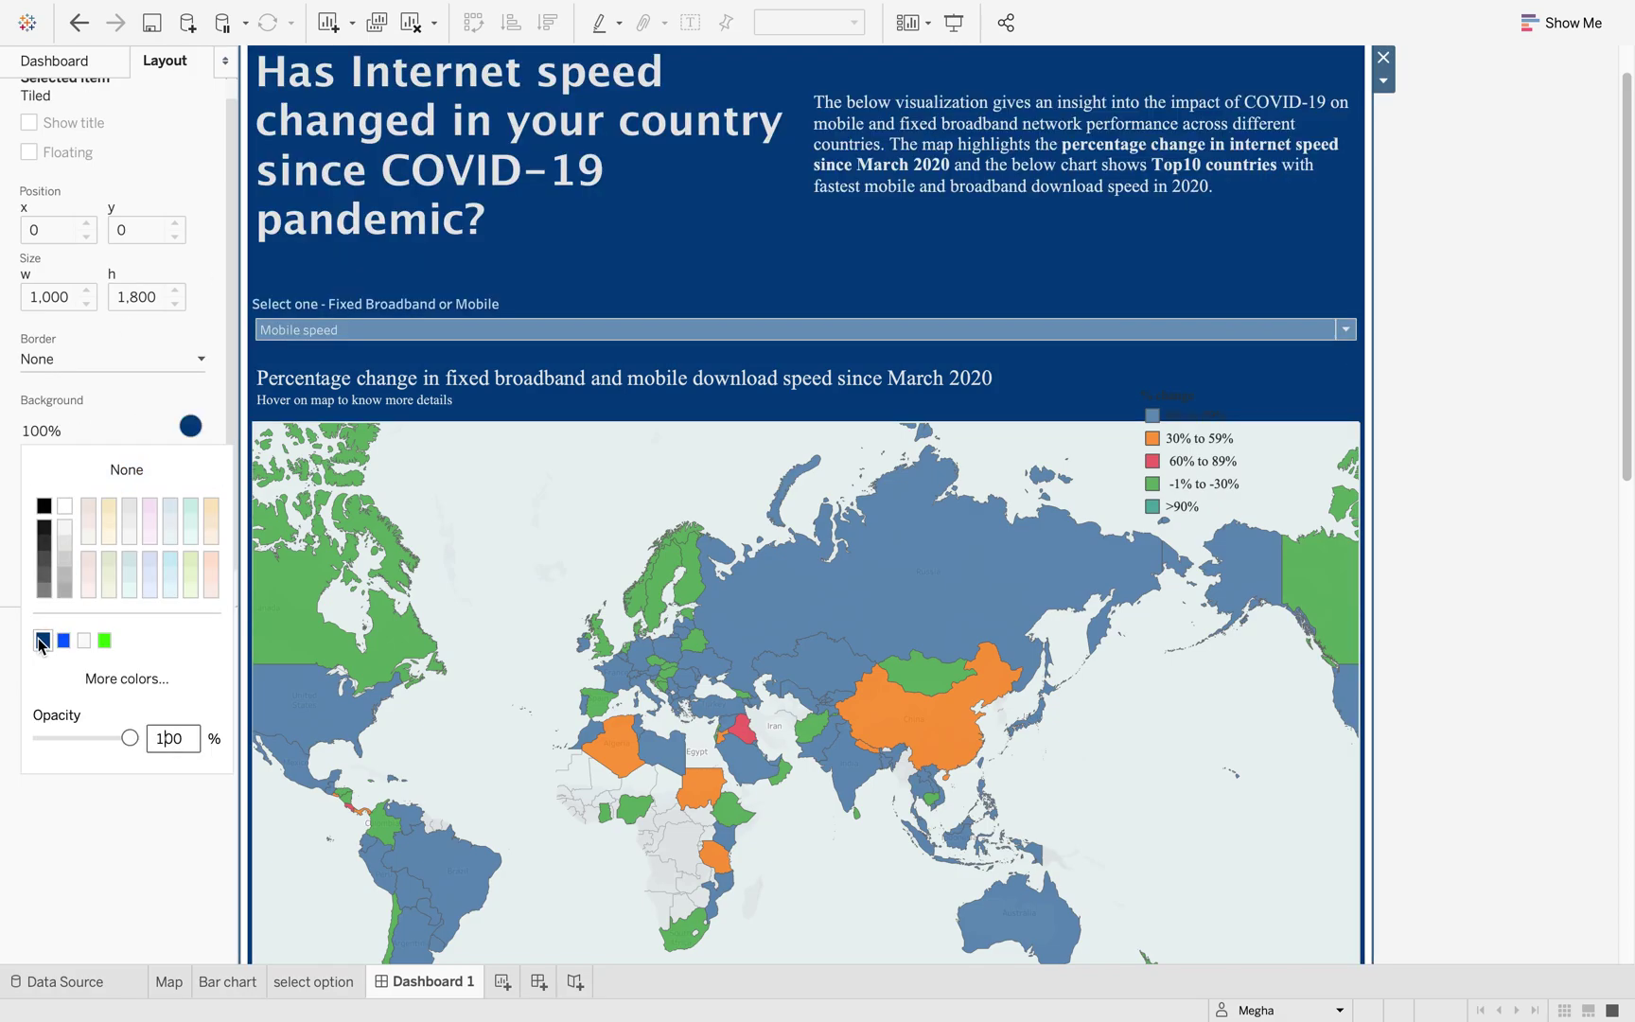
left_click(1507, 467)
left_click(1506, 467)
Step: Give the select option tile showing Mobile speed the same dark navy blue background
scroll(1507, 468, "down", 10)
scroll(1506, 476, "down", 1)
scroll(1506, 469, "up", 6)
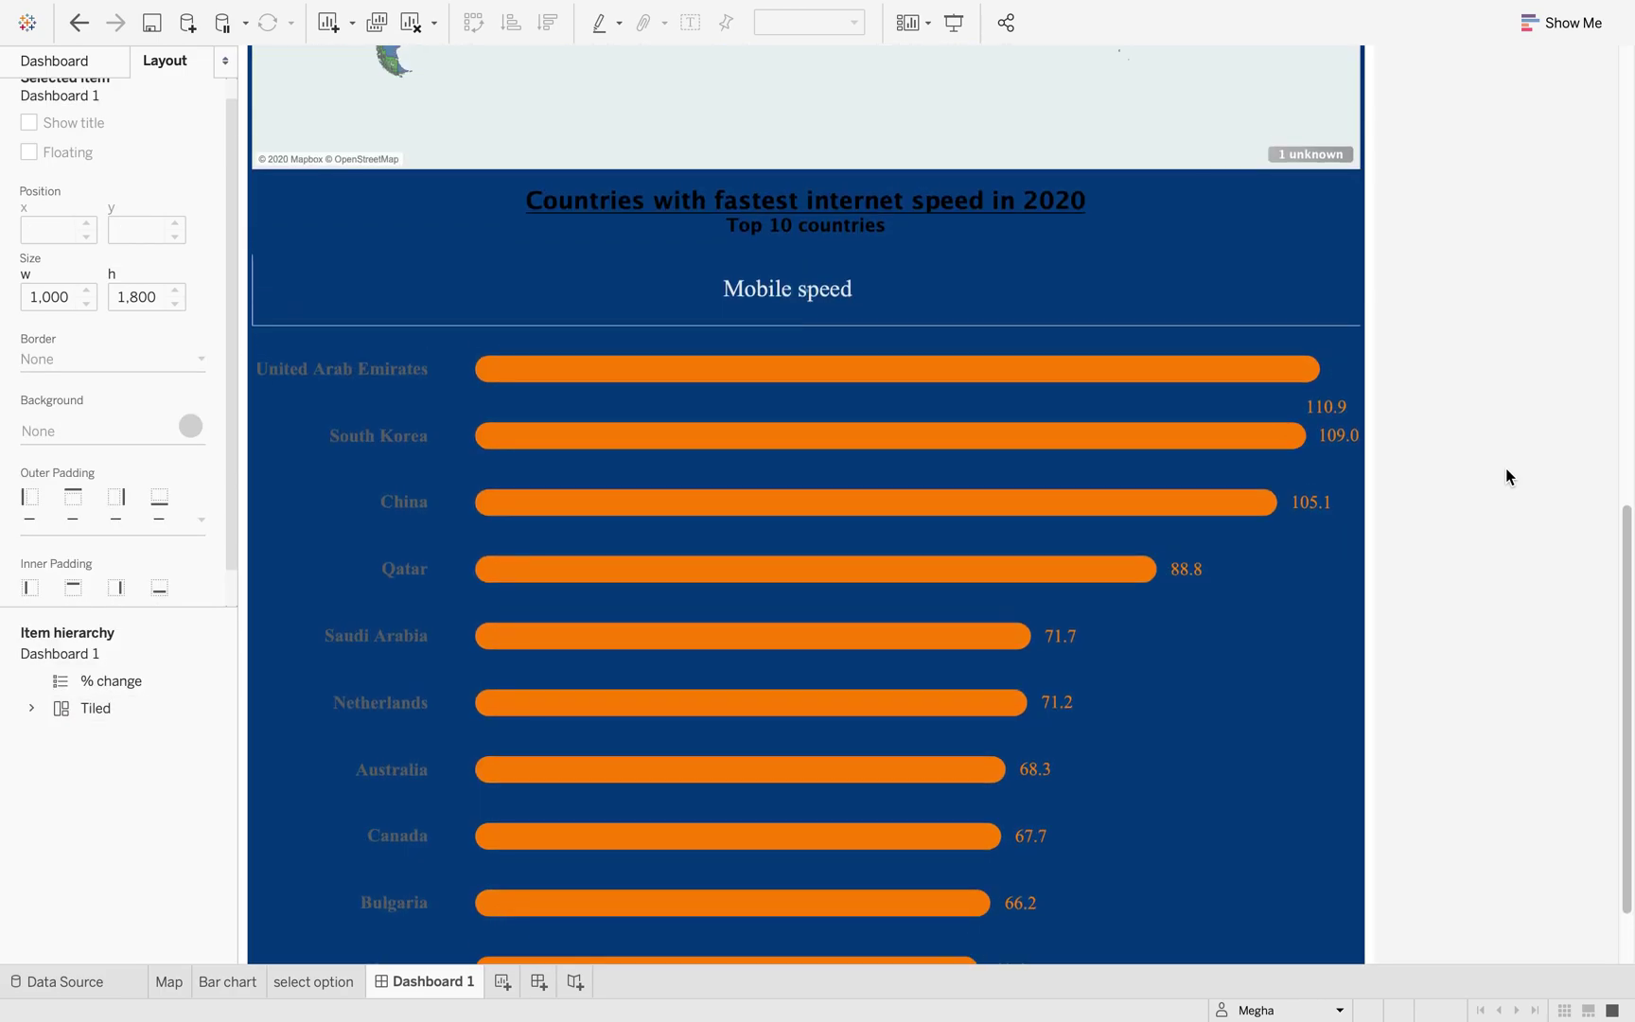
left_click(1240, 433)
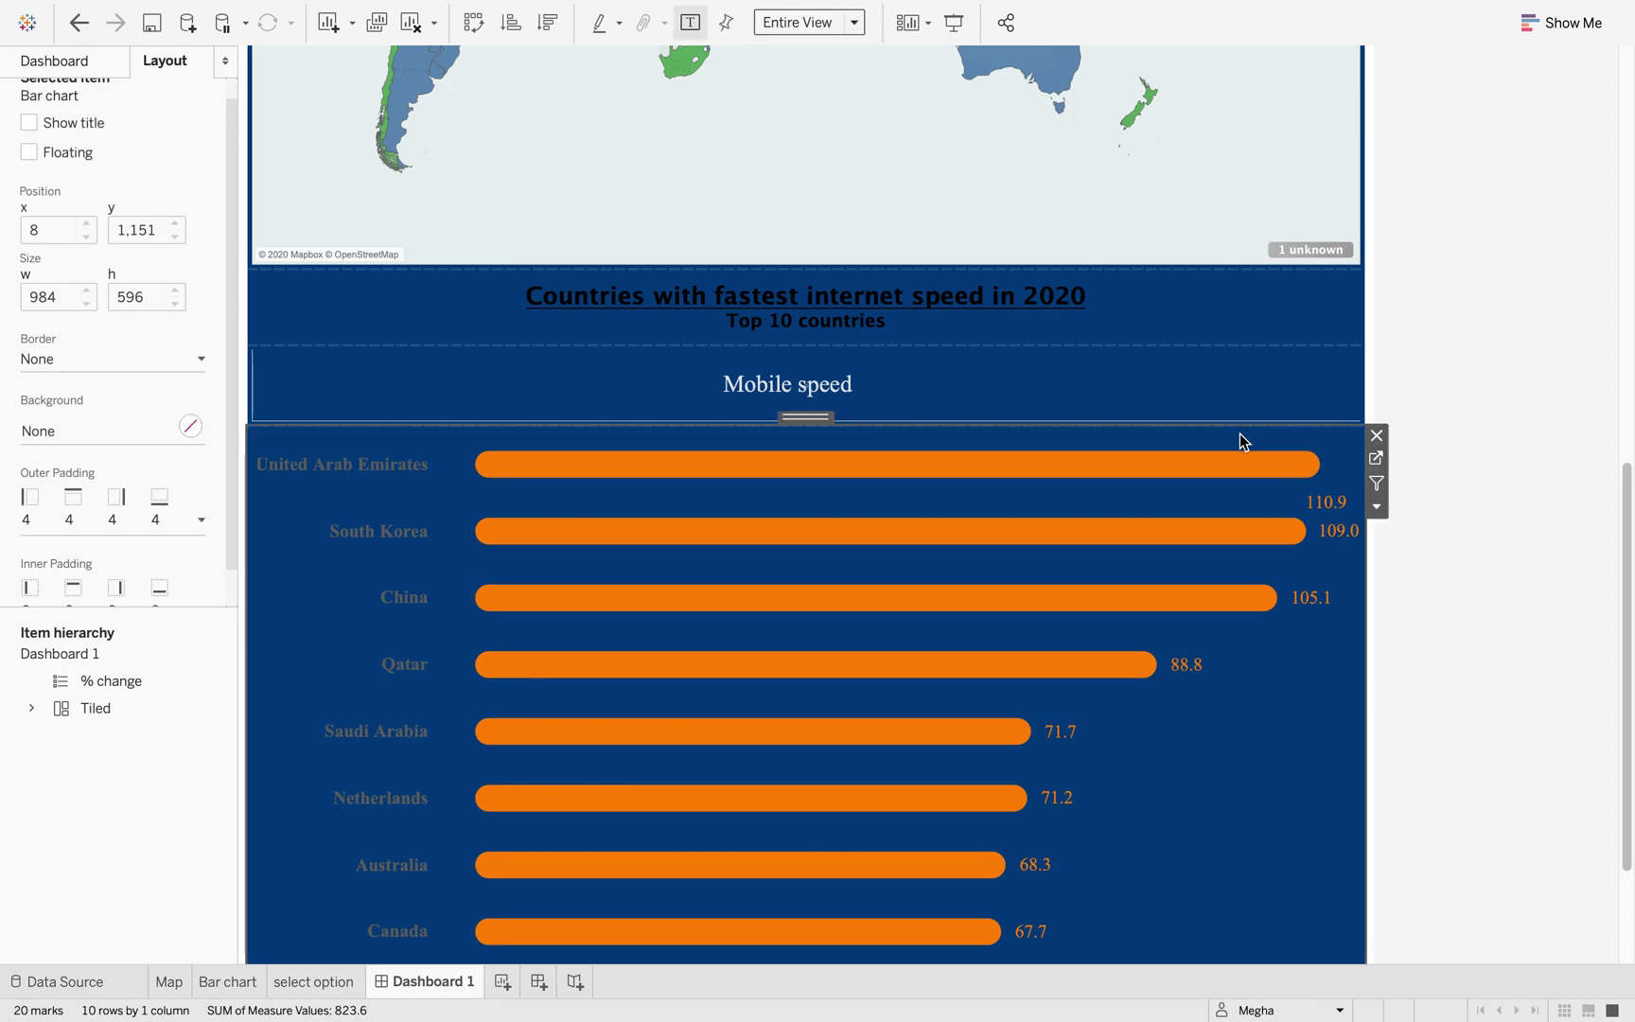
left_click(1234, 374)
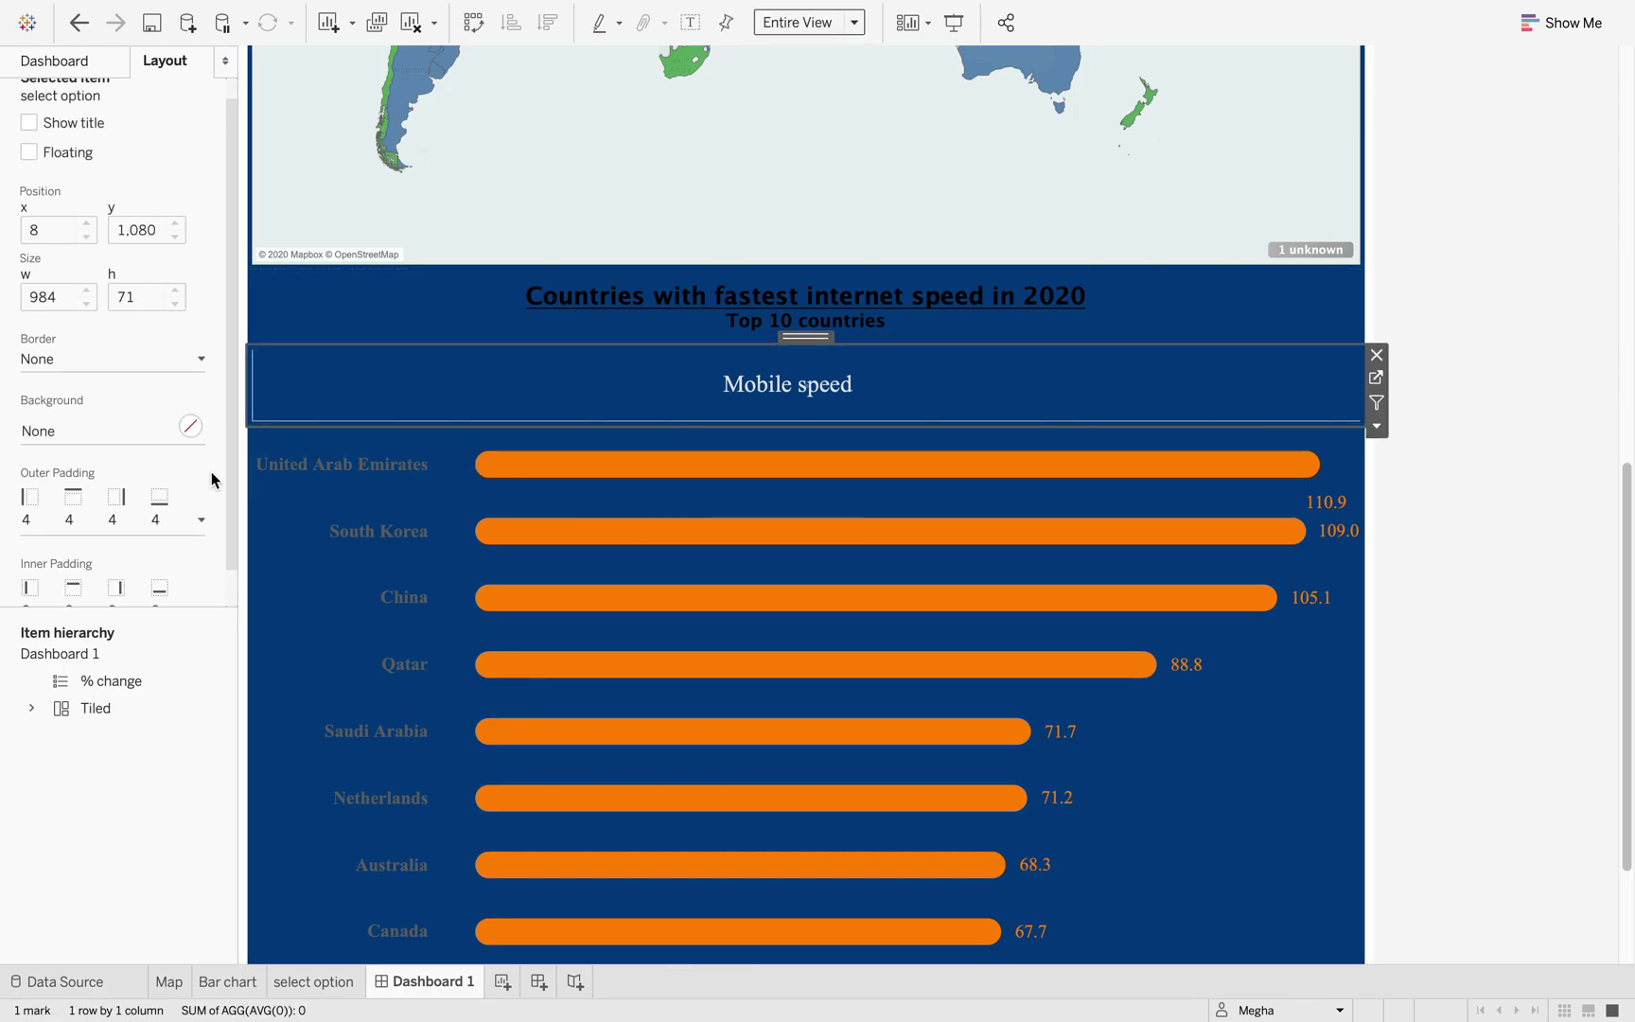
left_click(191, 426)
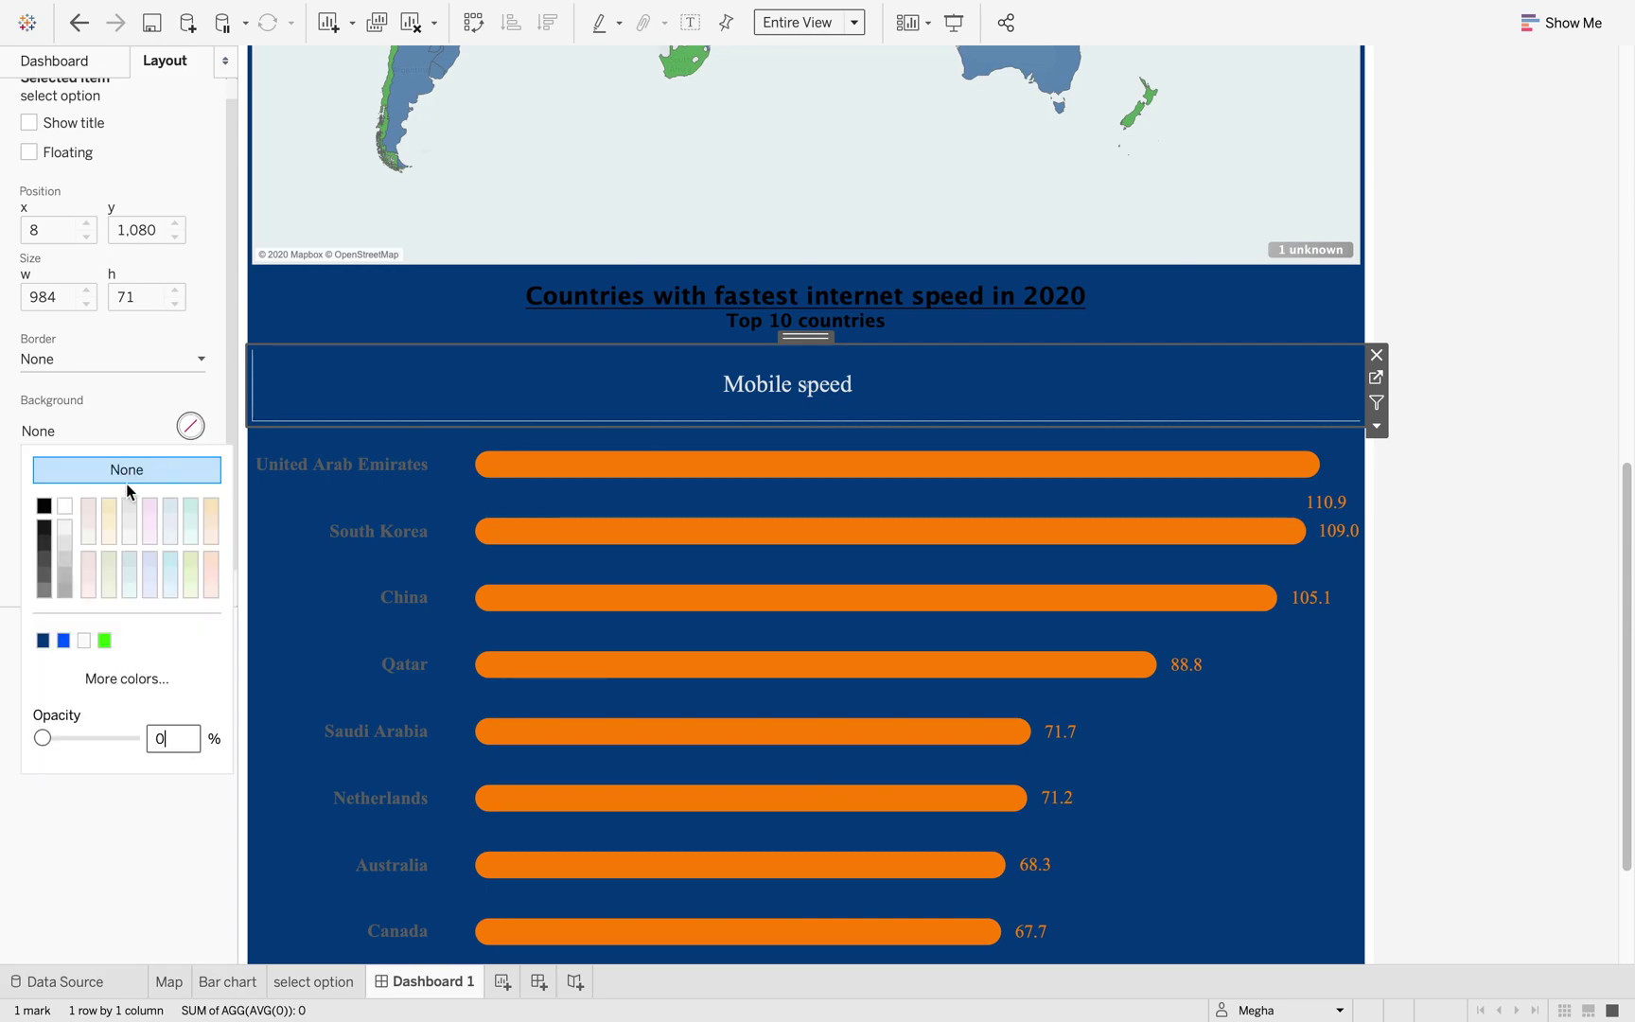
left_click(42, 640)
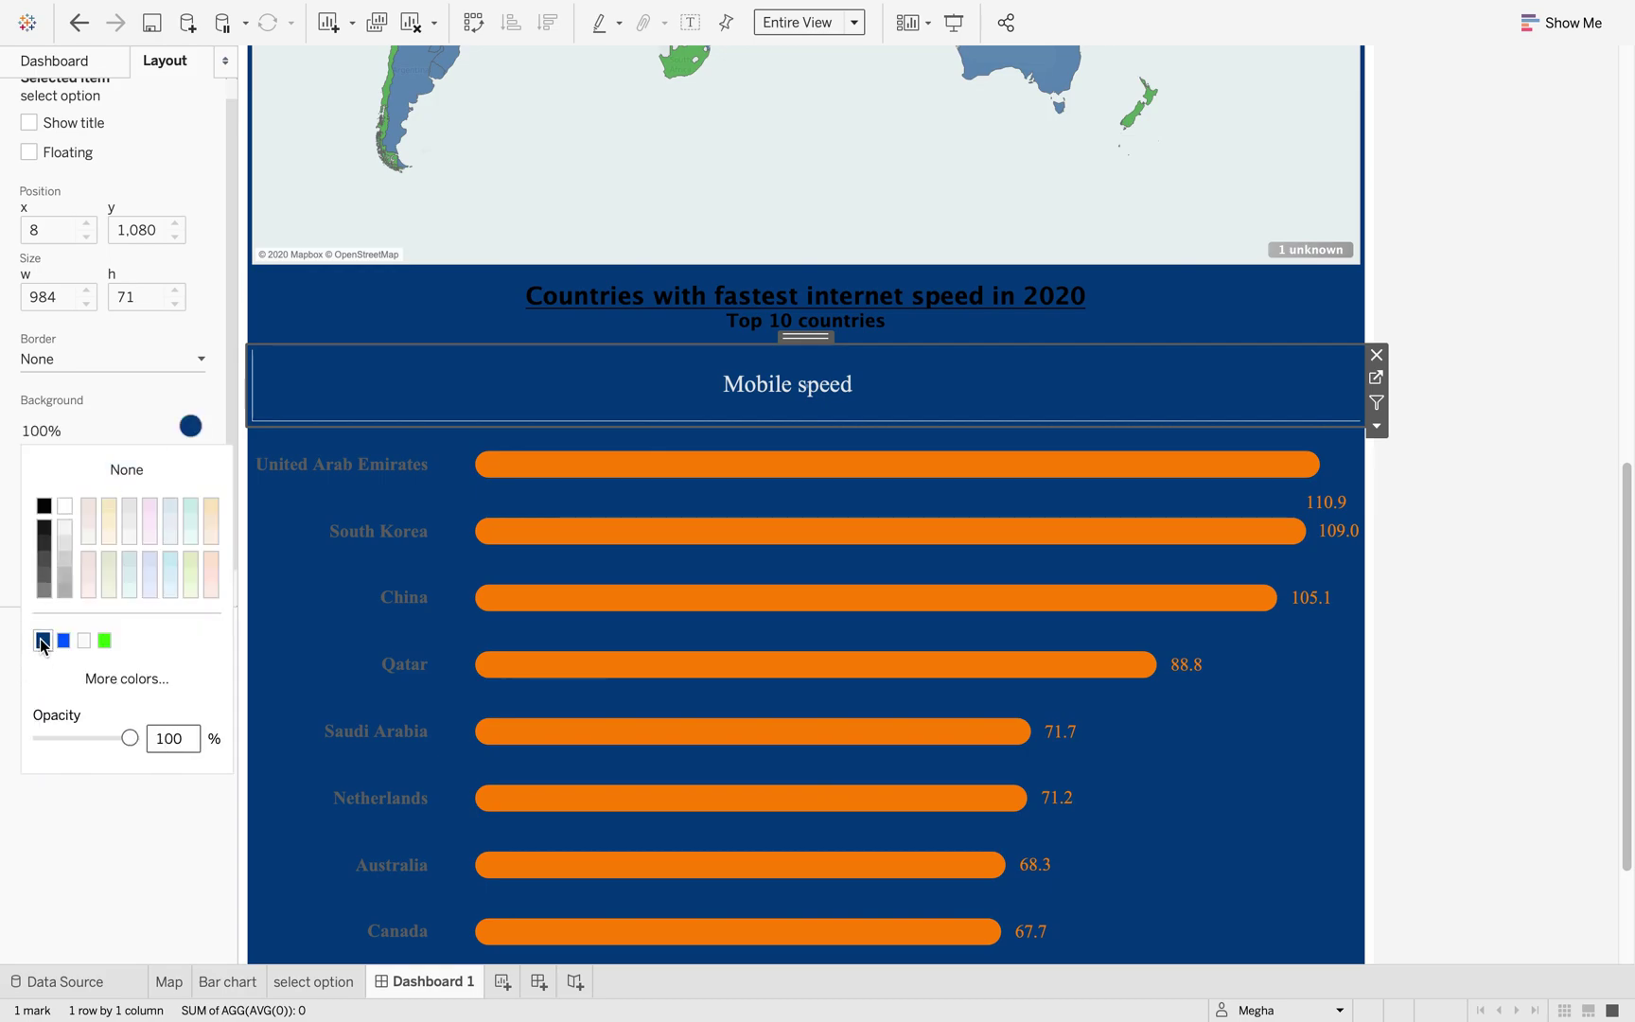
left_click(1470, 558)
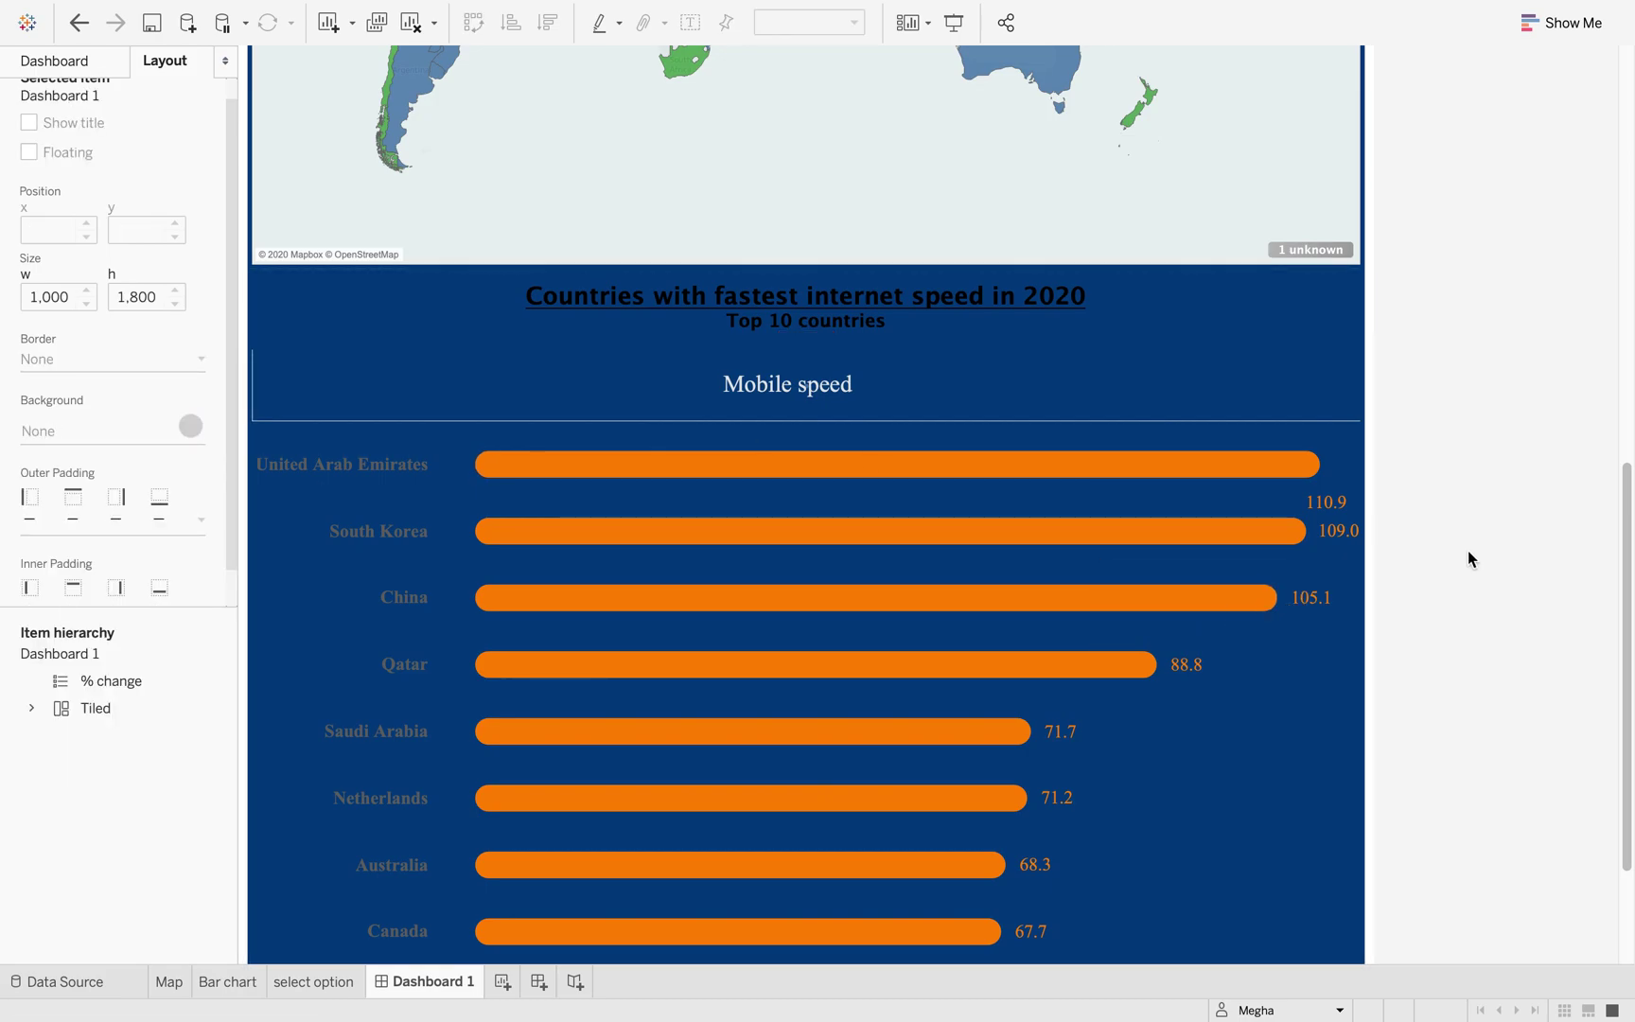
left_click(1247, 437)
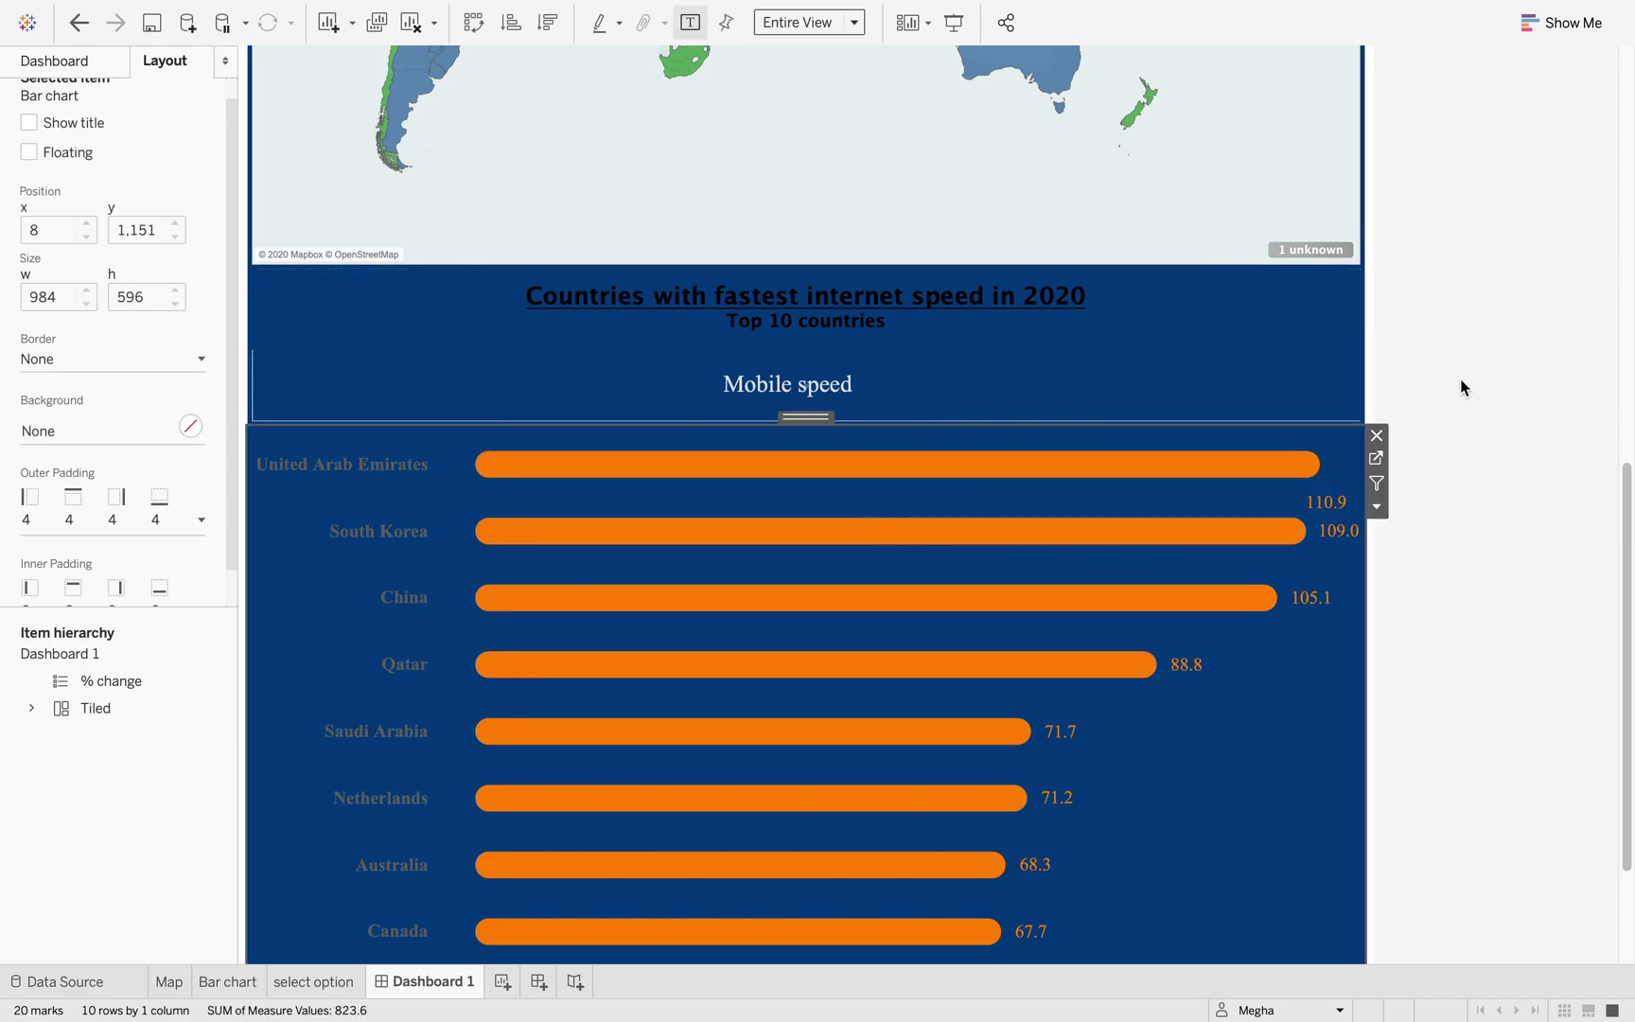
left_click(1460, 379)
left_click(1286, 417)
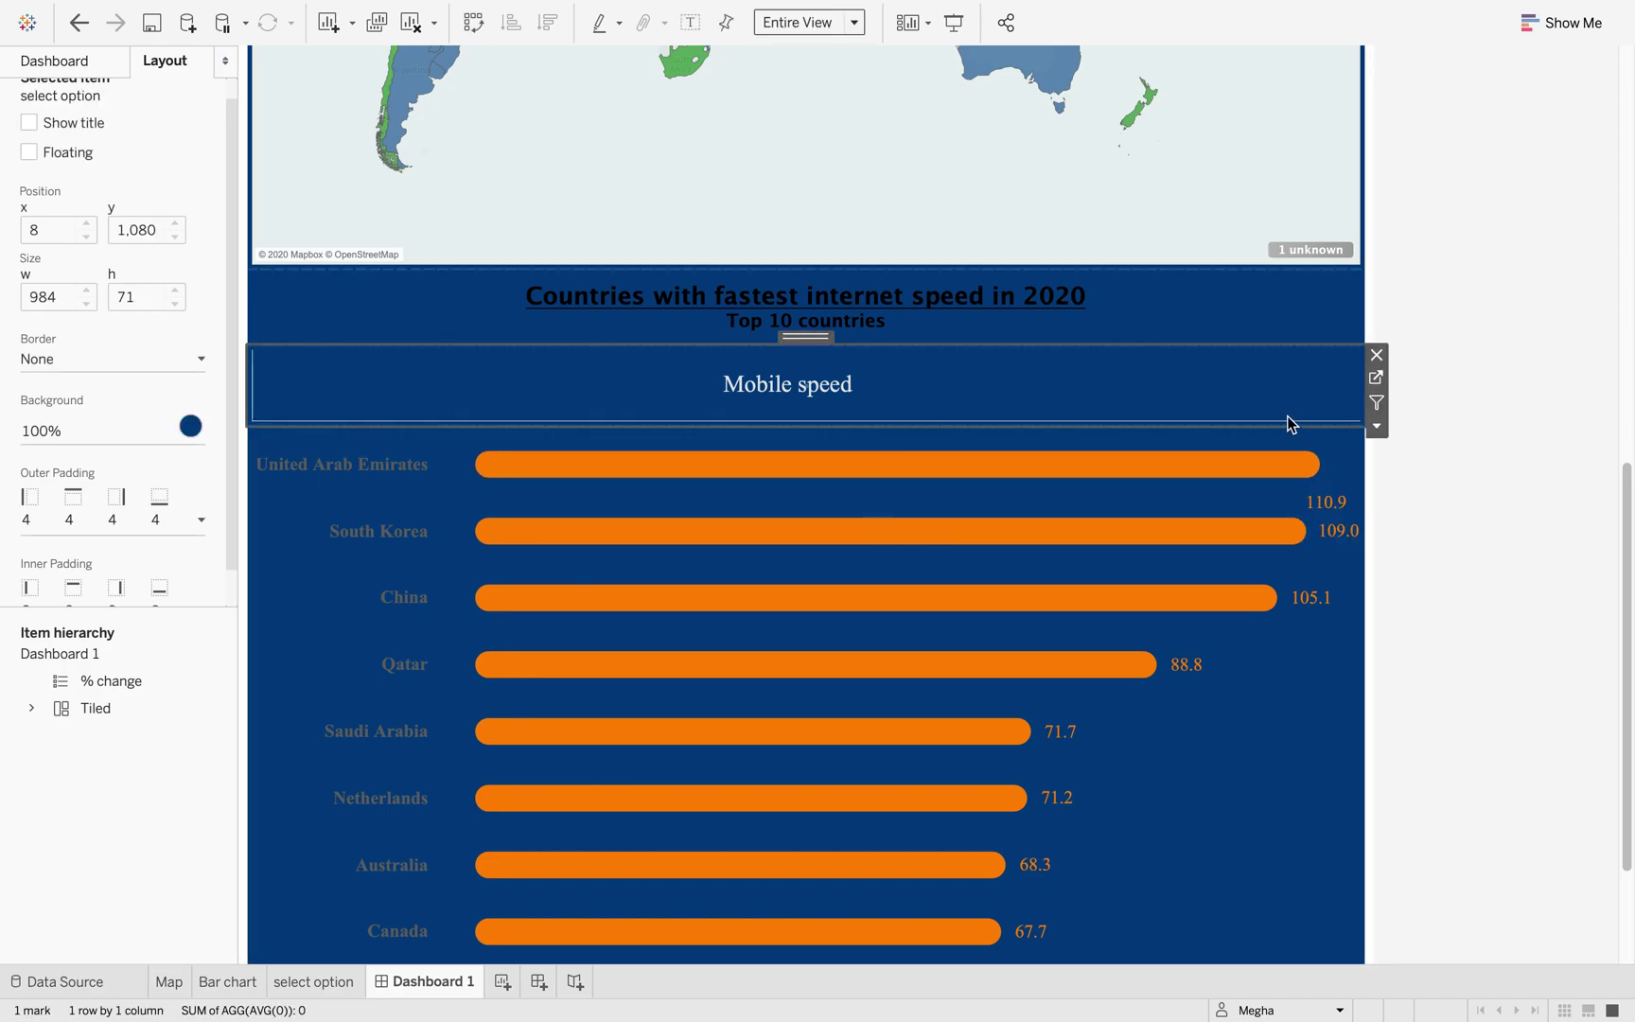
left_click(200, 359)
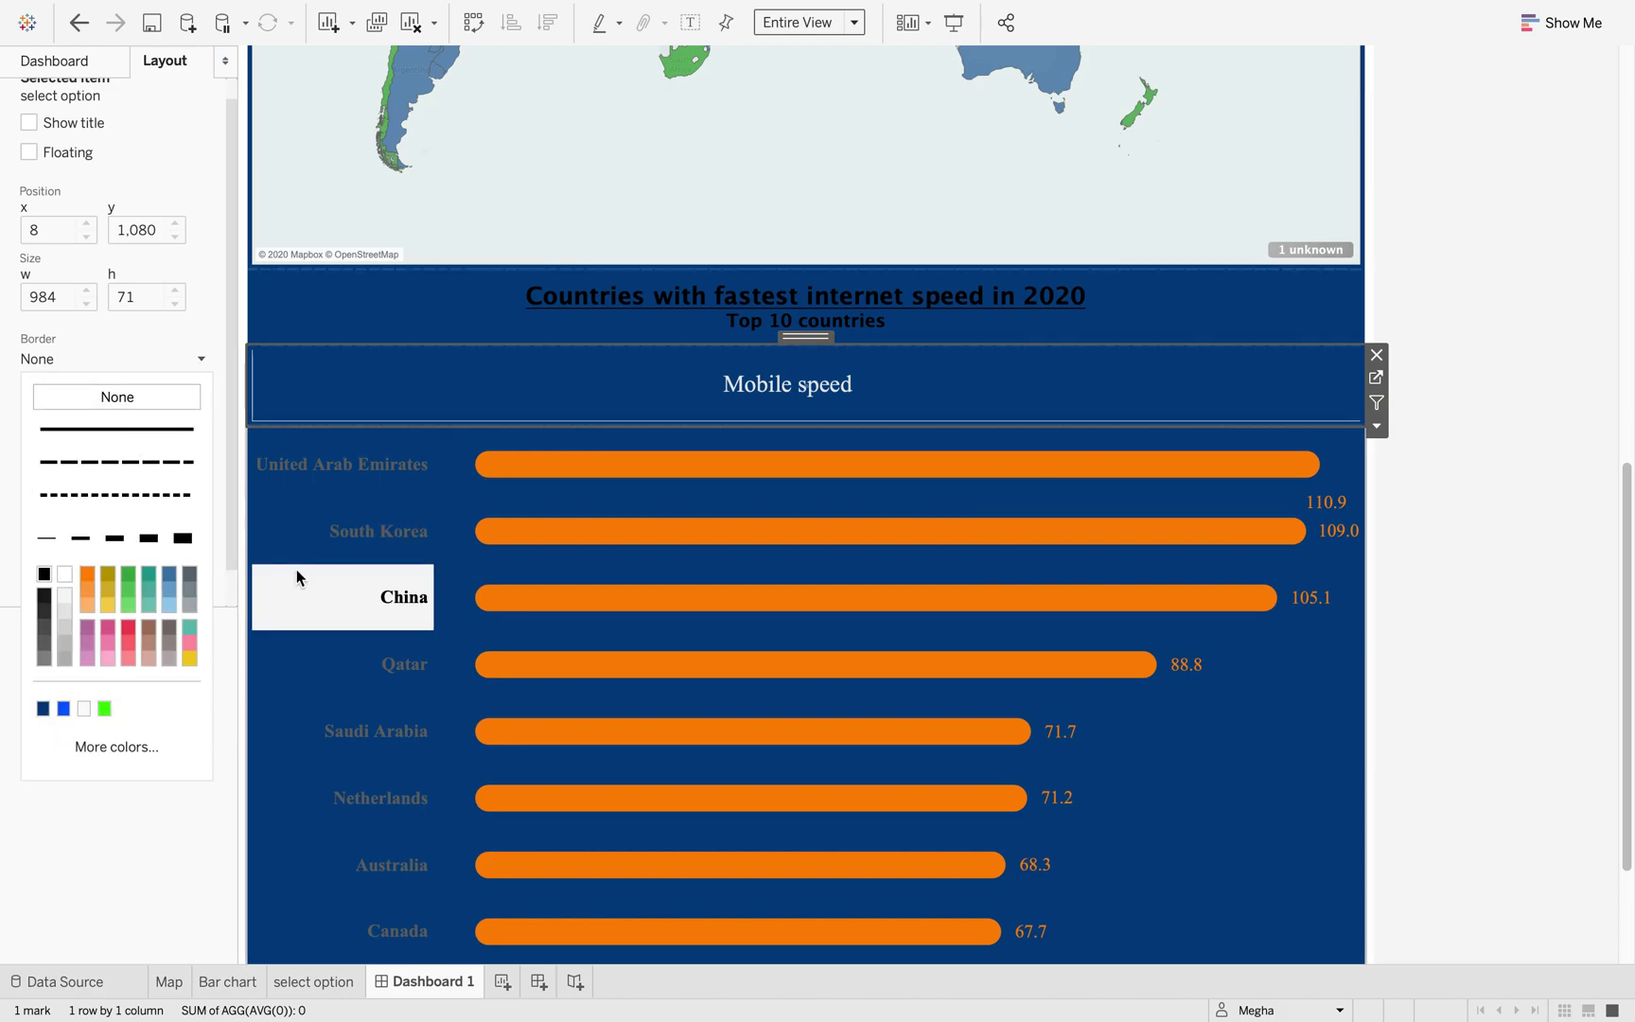
left_click(1349, 736)
left_click(1489, 715)
scroll(1486, 711, "down", 1)
scroll(1487, 711, "down", 3)
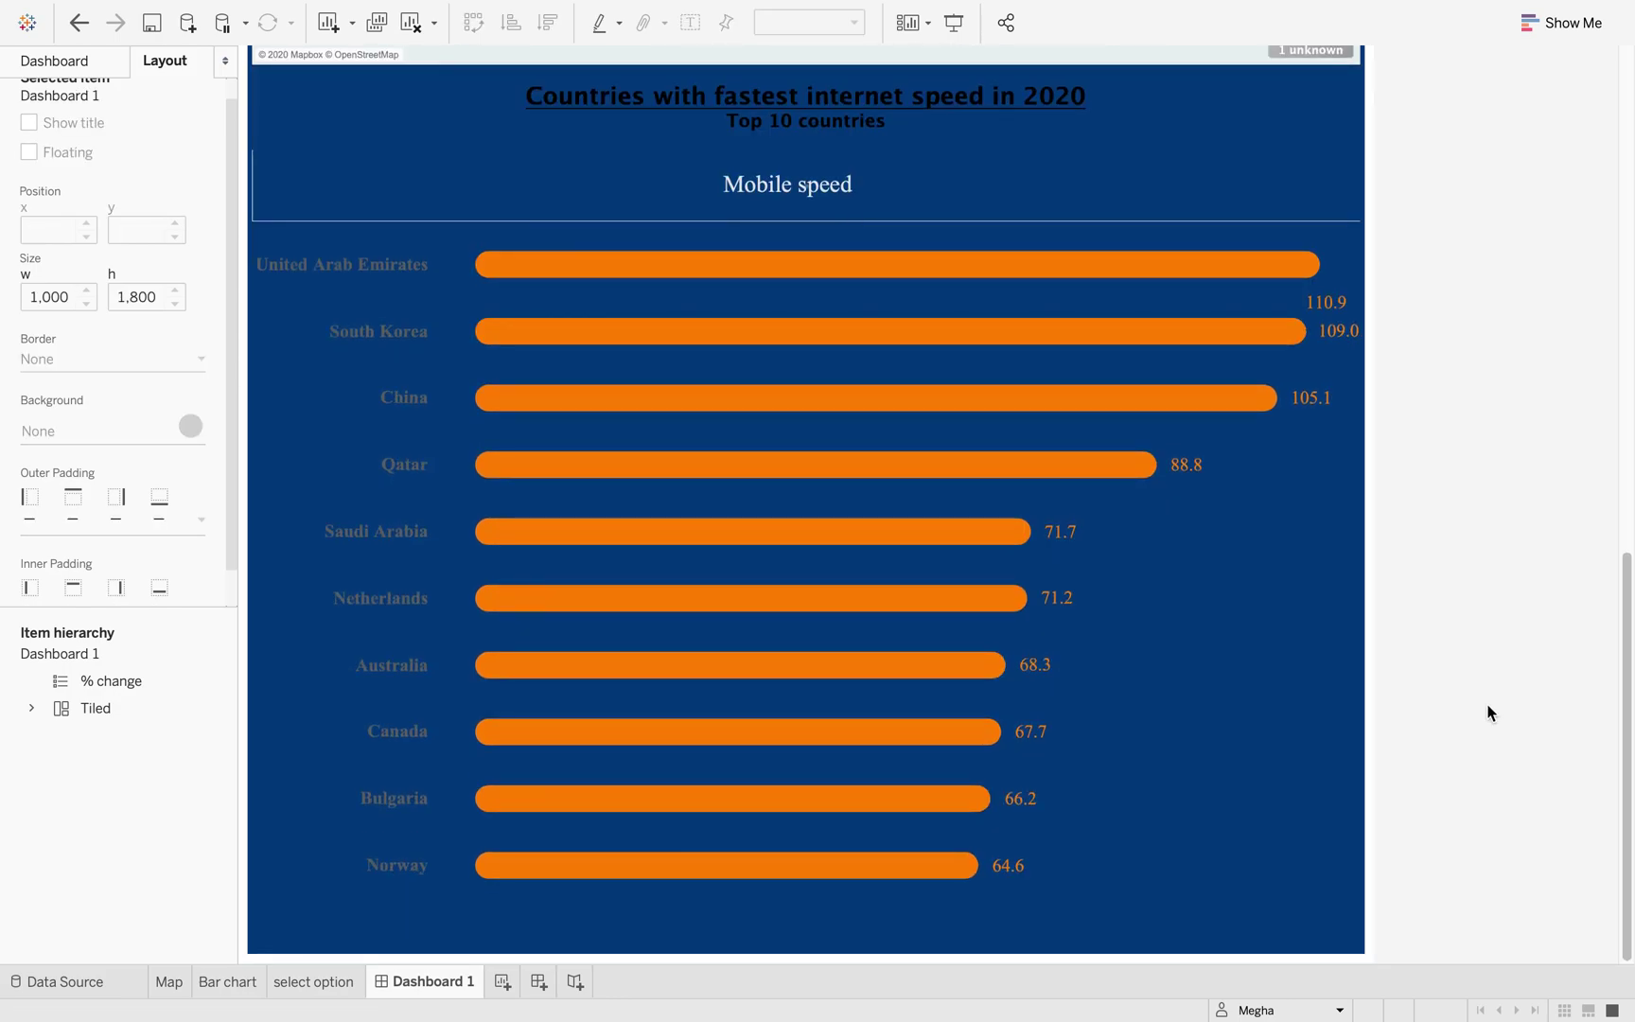
Step: Add a floating blank object to the top heading row, between the COVID-19 heading and the introductory paragraph
scroll(1487, 712, "up", 15)
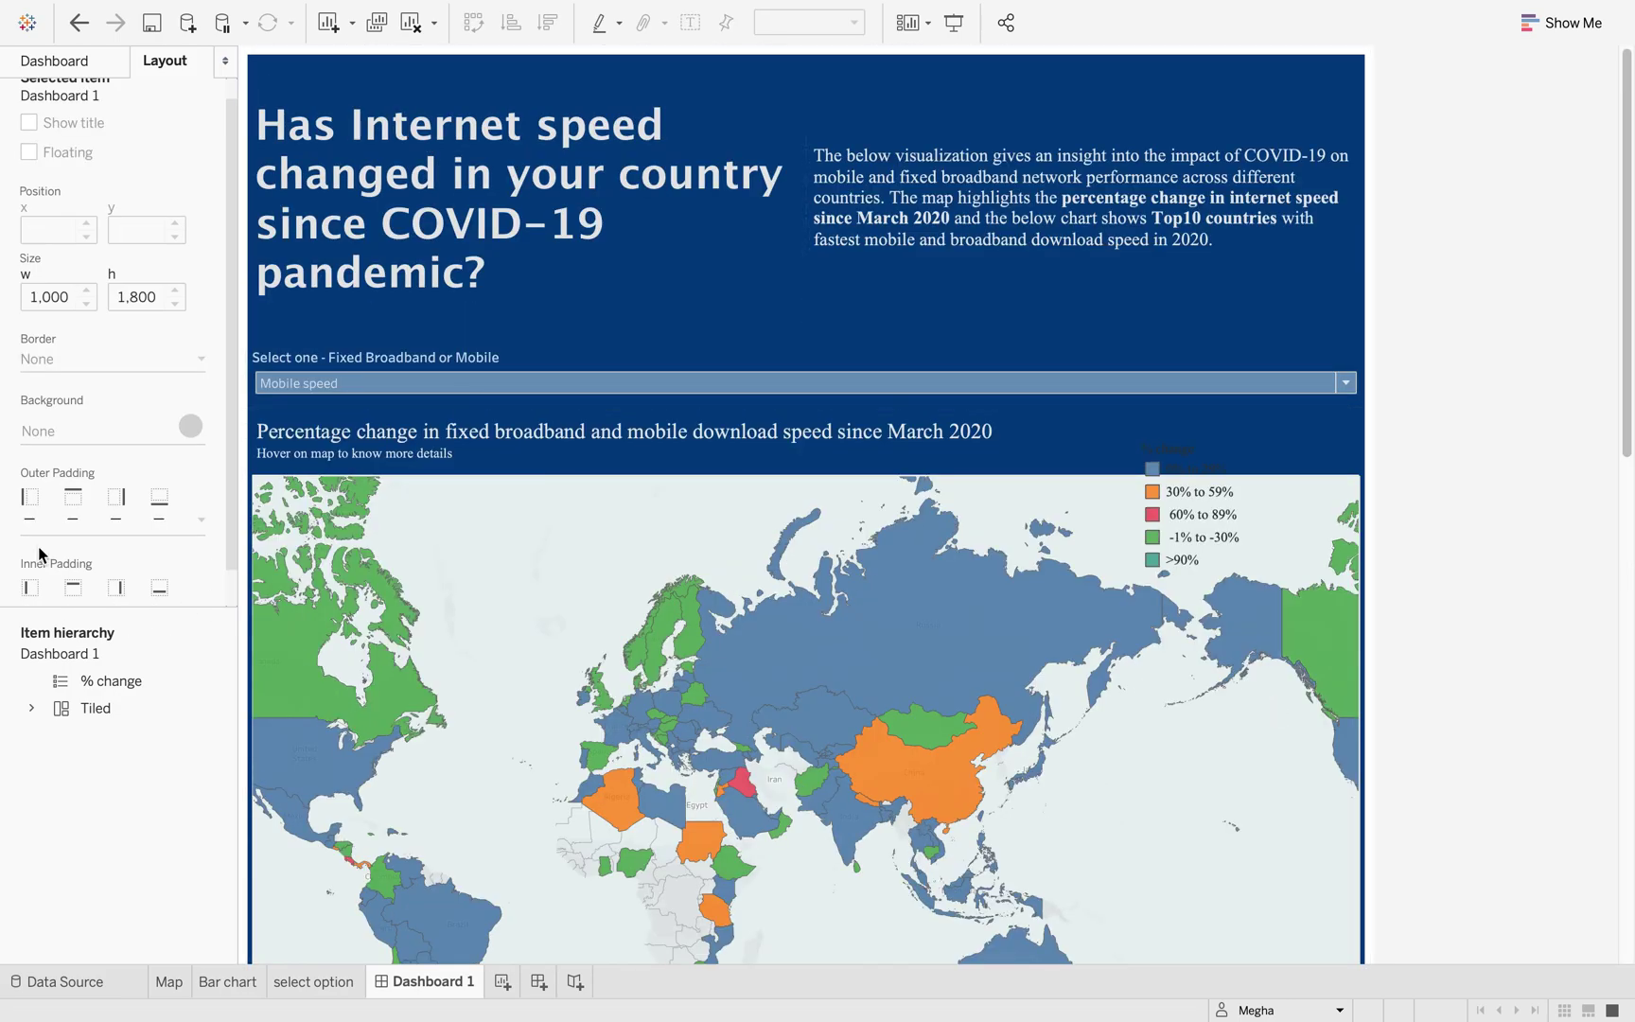
left_click(80, 62)
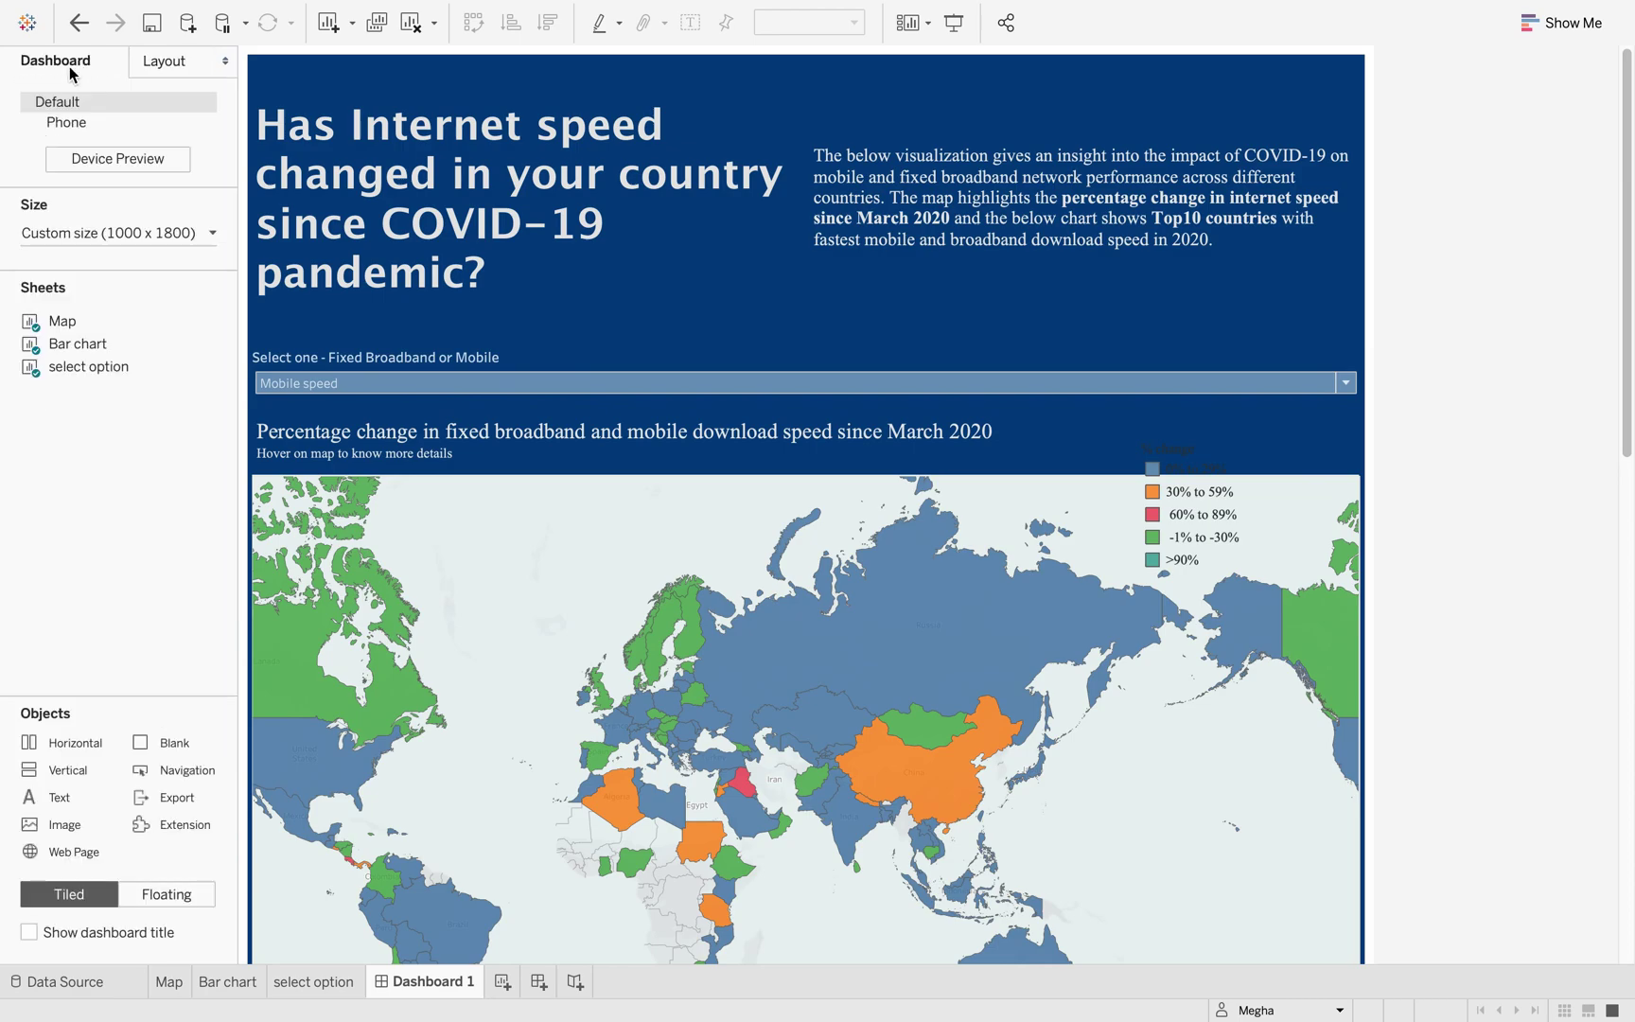
left_click(173, 897)
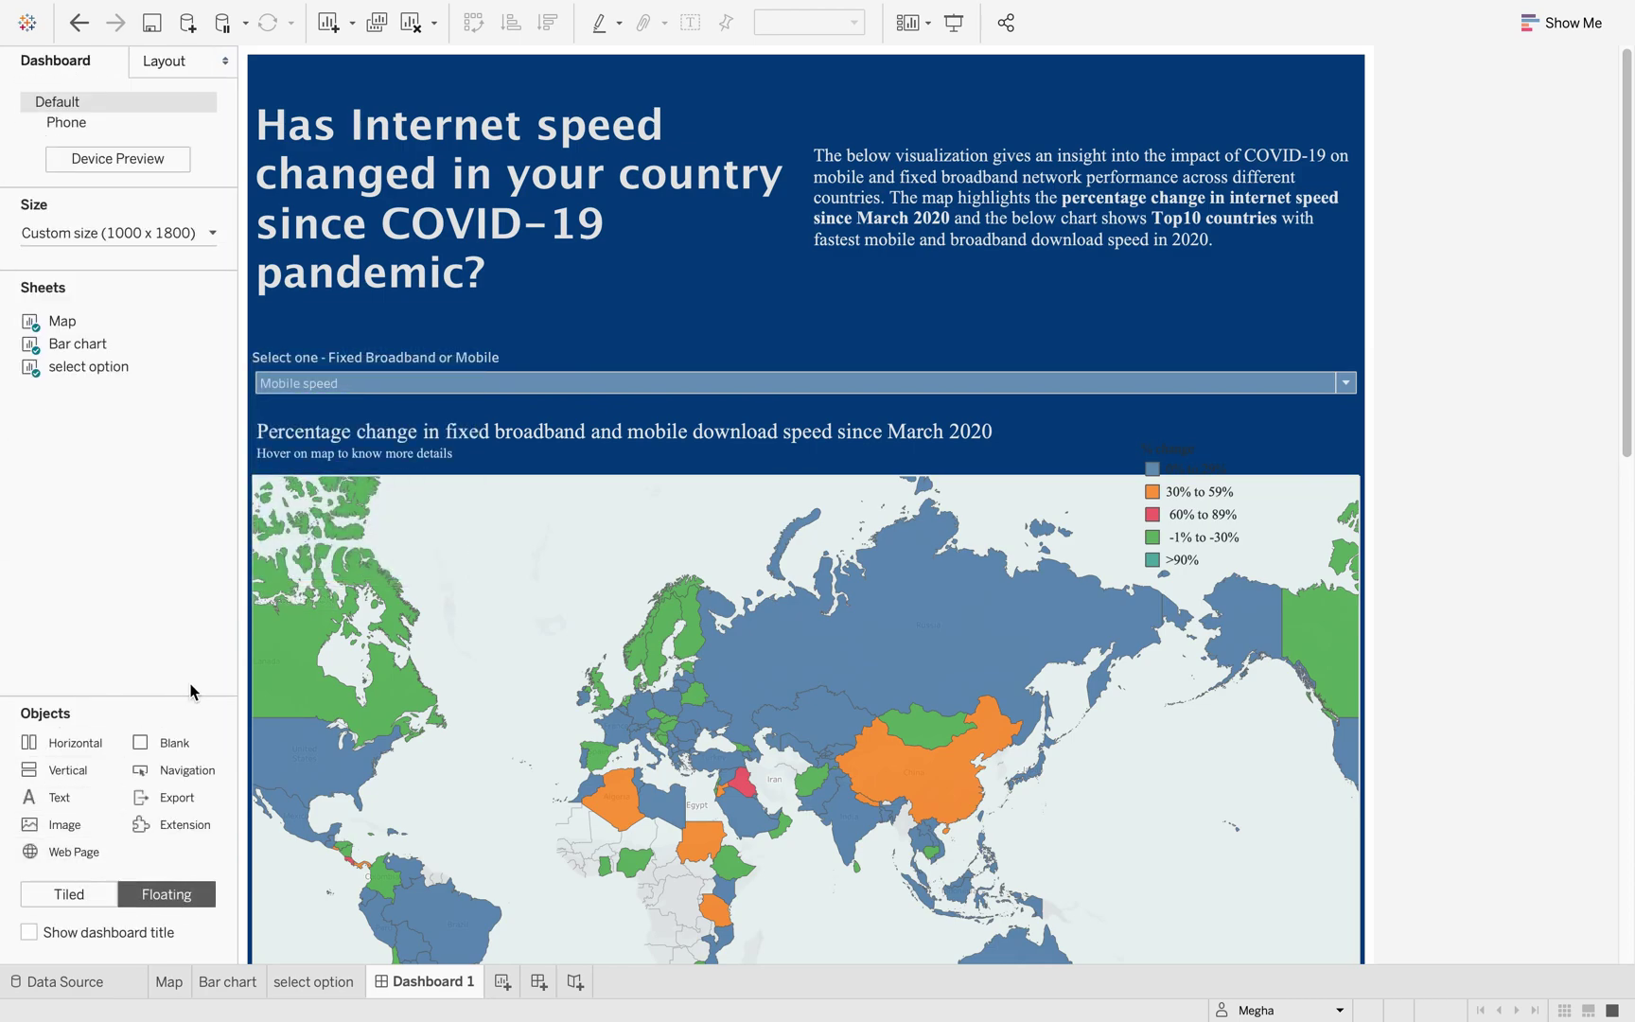
left_click_drag(173, 750, 727, 69)
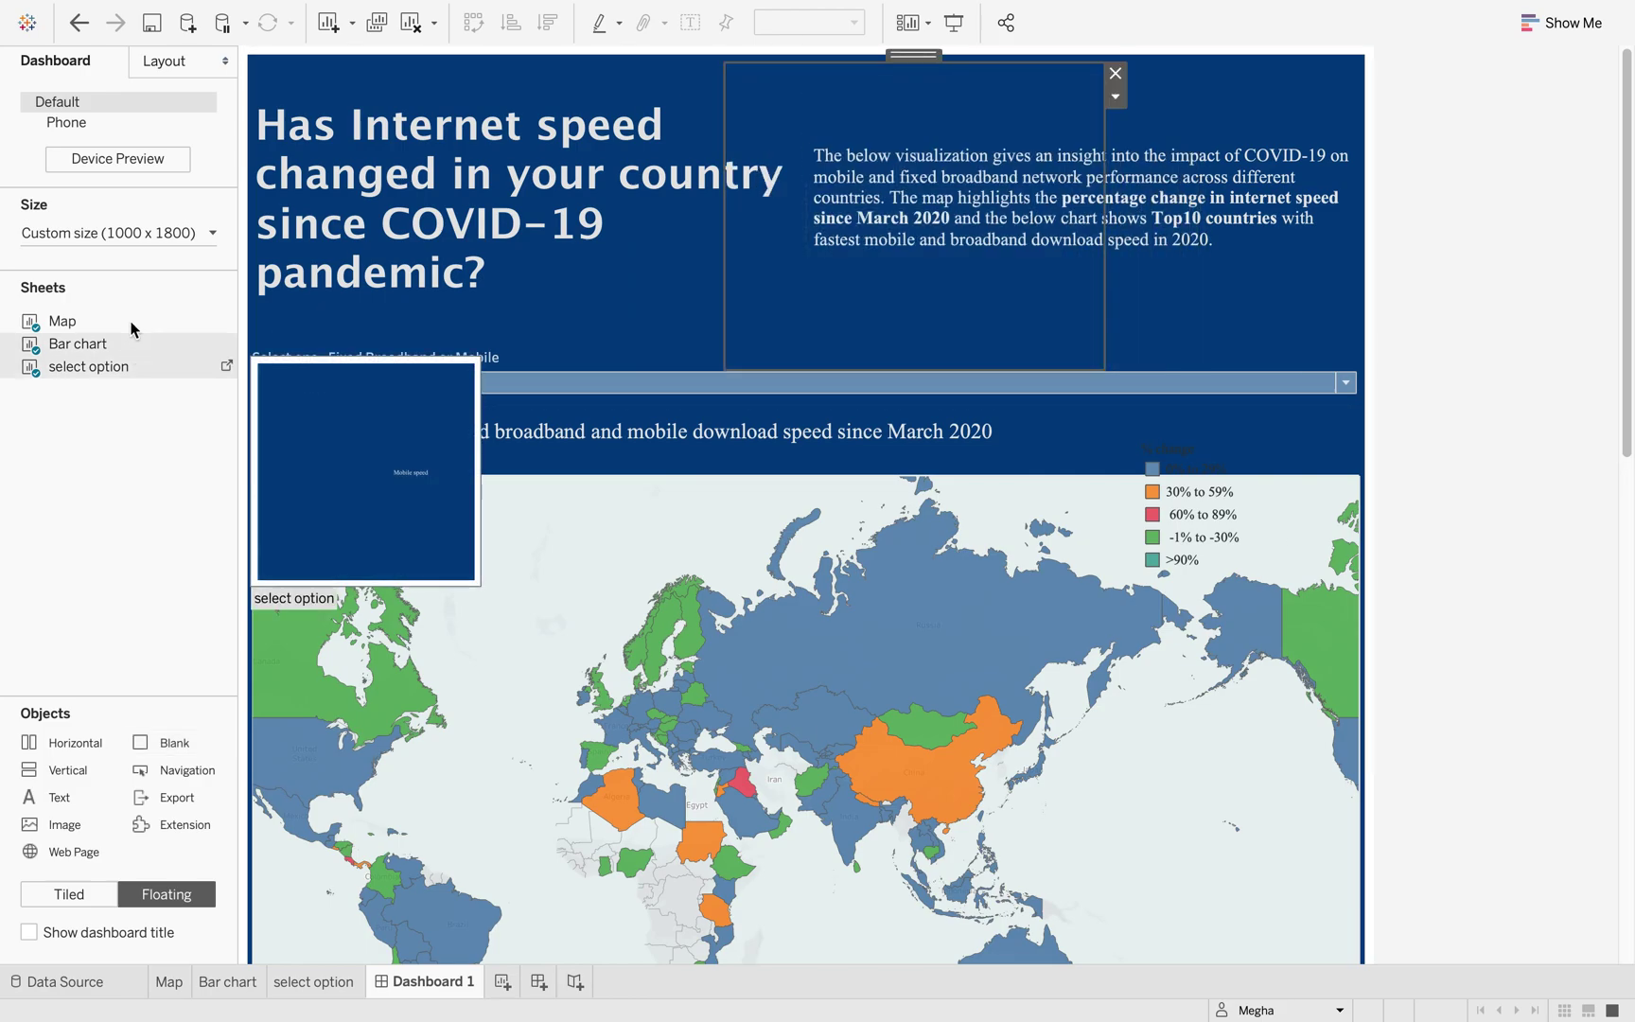
Step: Give the floating blank object a thin solid border in light gray
left_click(165, 61)
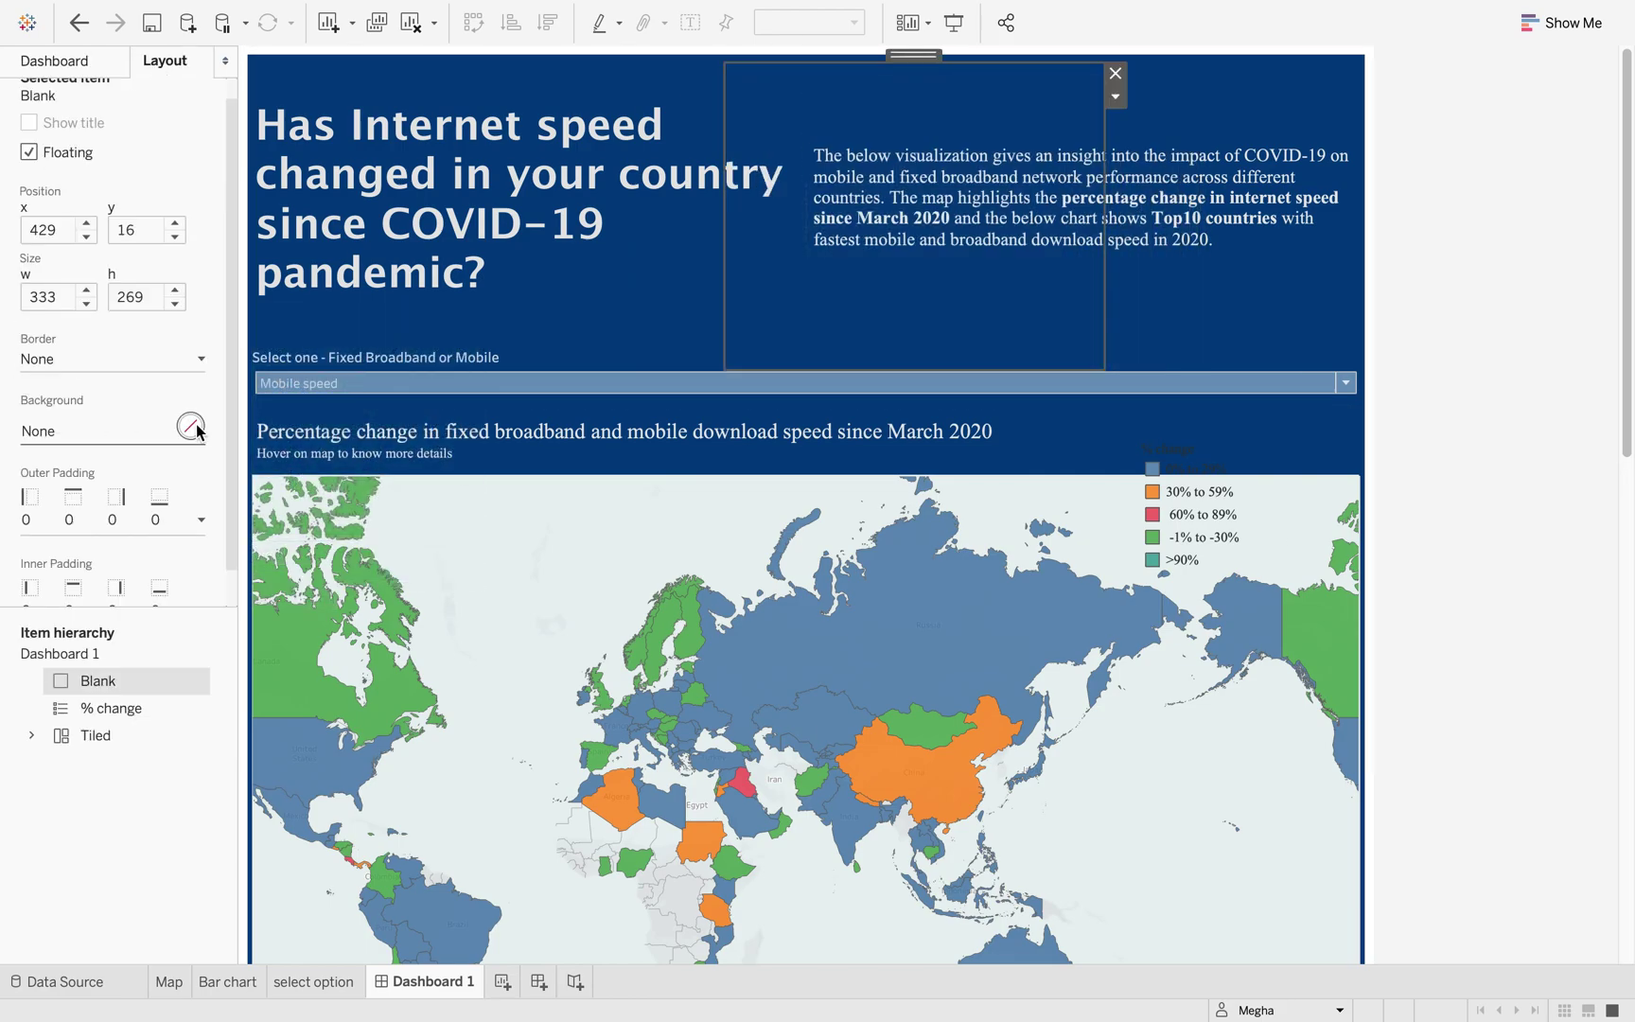
left_click(201, 358)
left_click(157, 435)
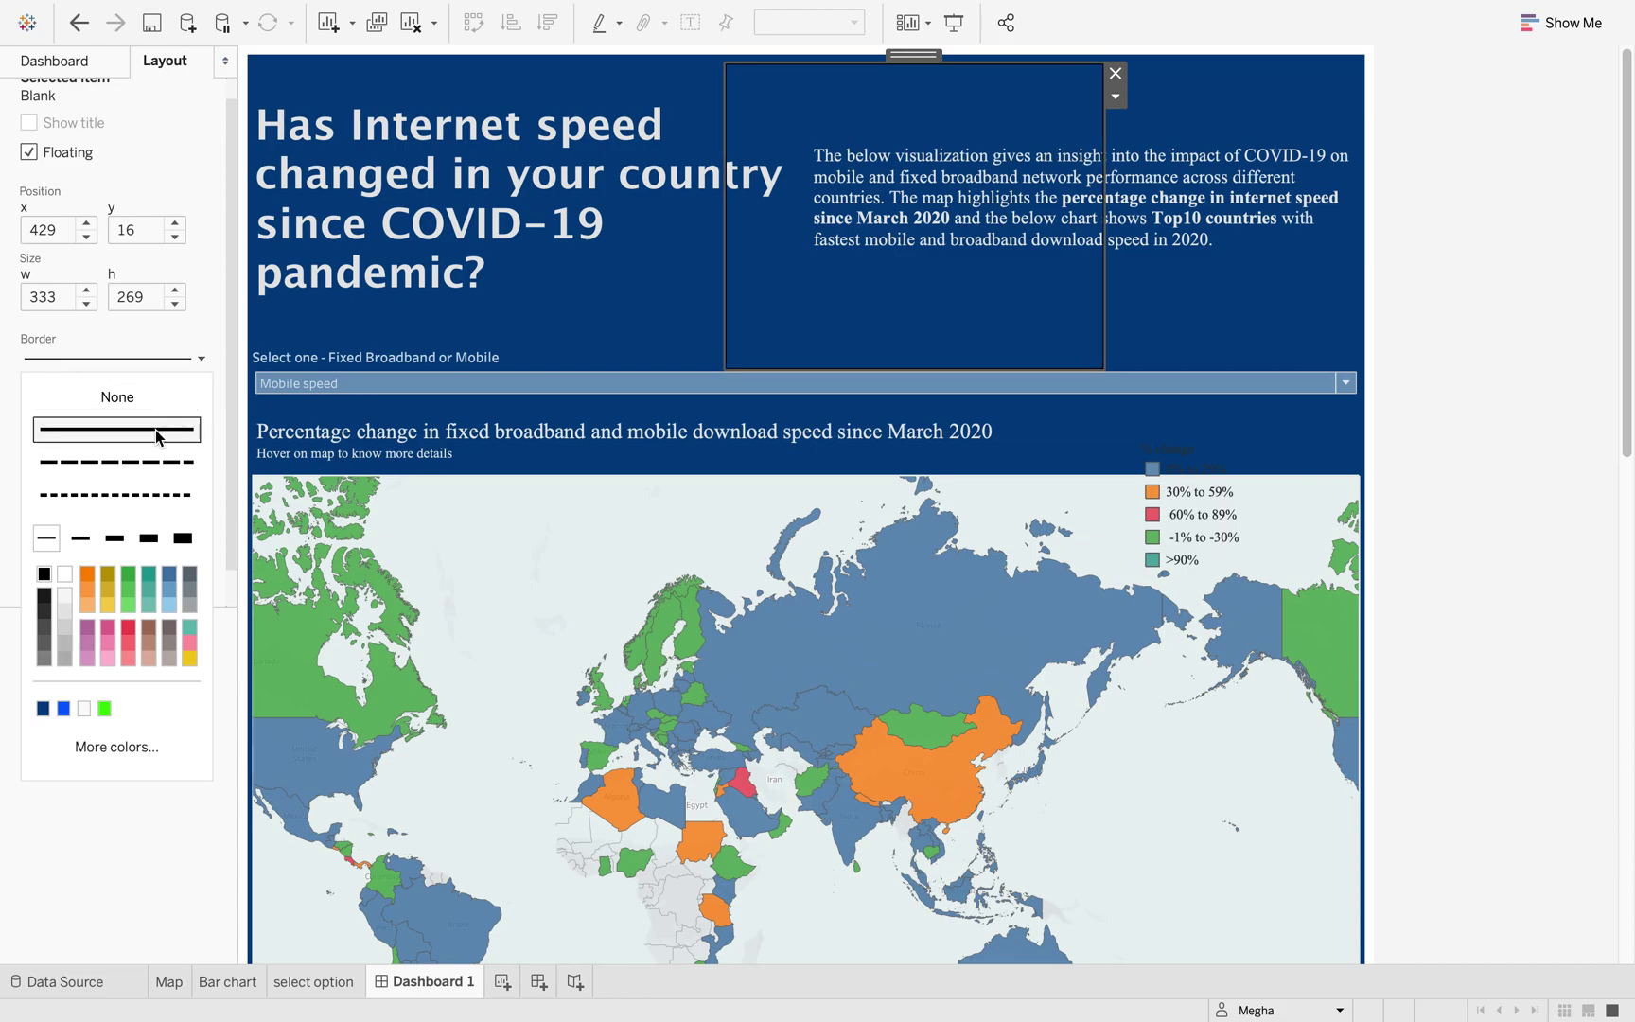
left_click(66, 617)
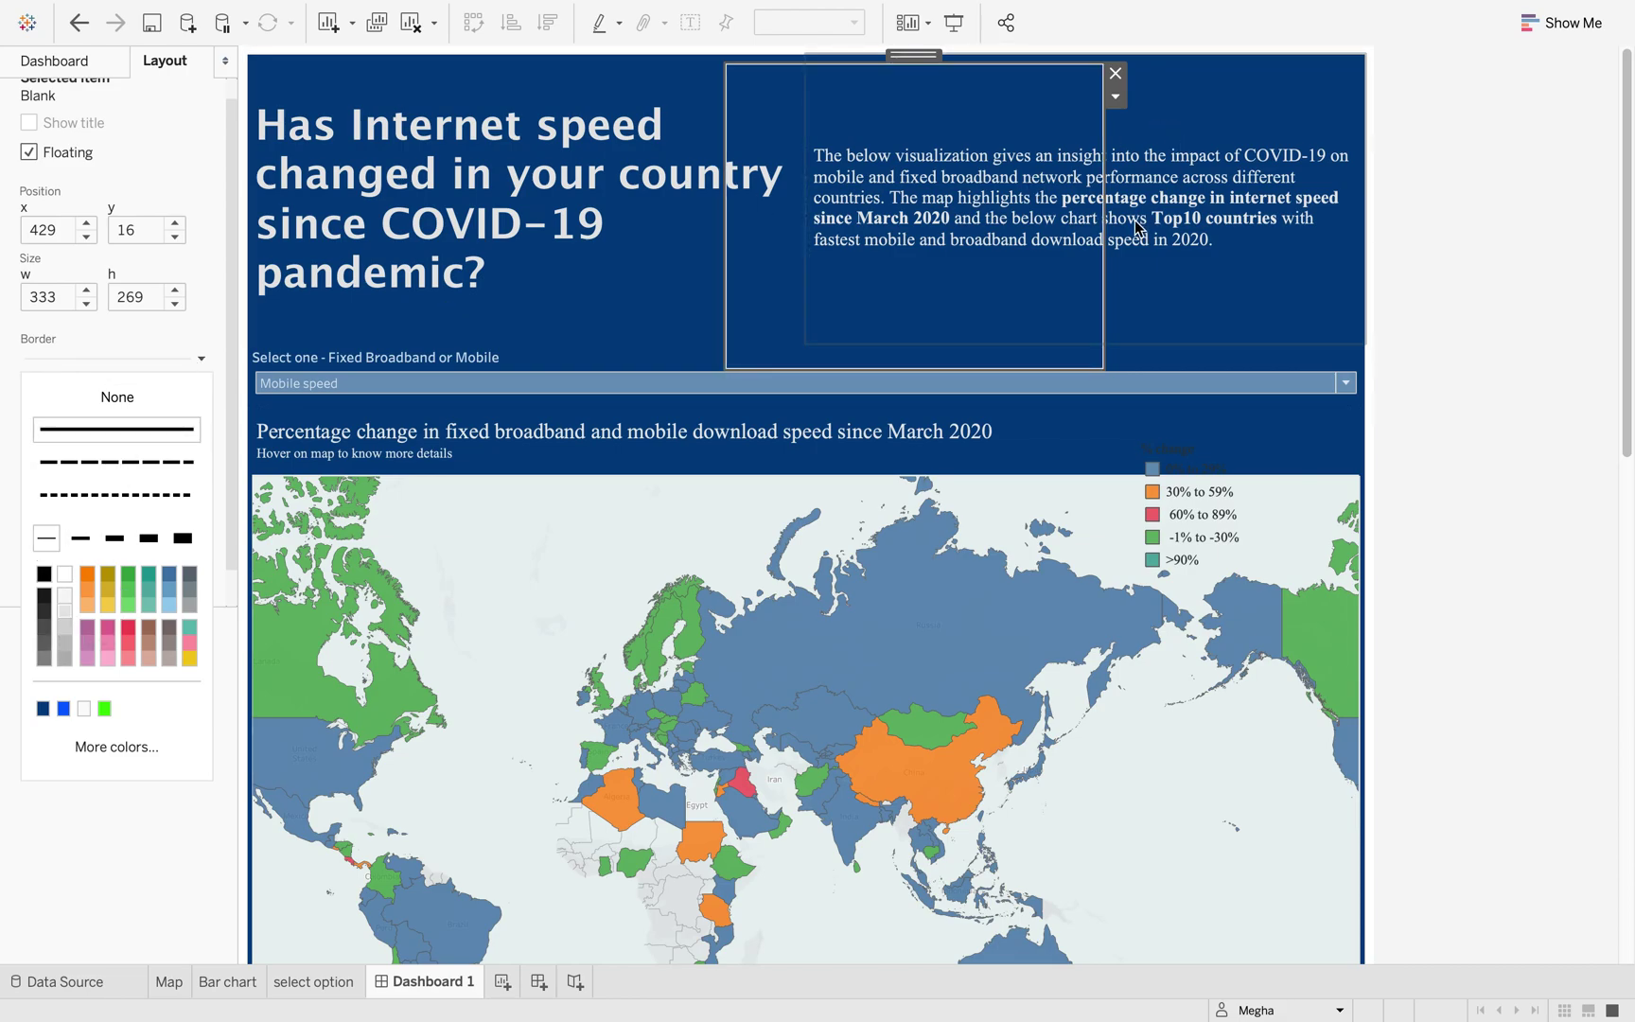
Step: Narrow the blank object to about 4 px wide and place it as a vertical divider between the heading and the paragraph
left_click(1104, 259)
left_click_drag(1104, 258, 733, 247)
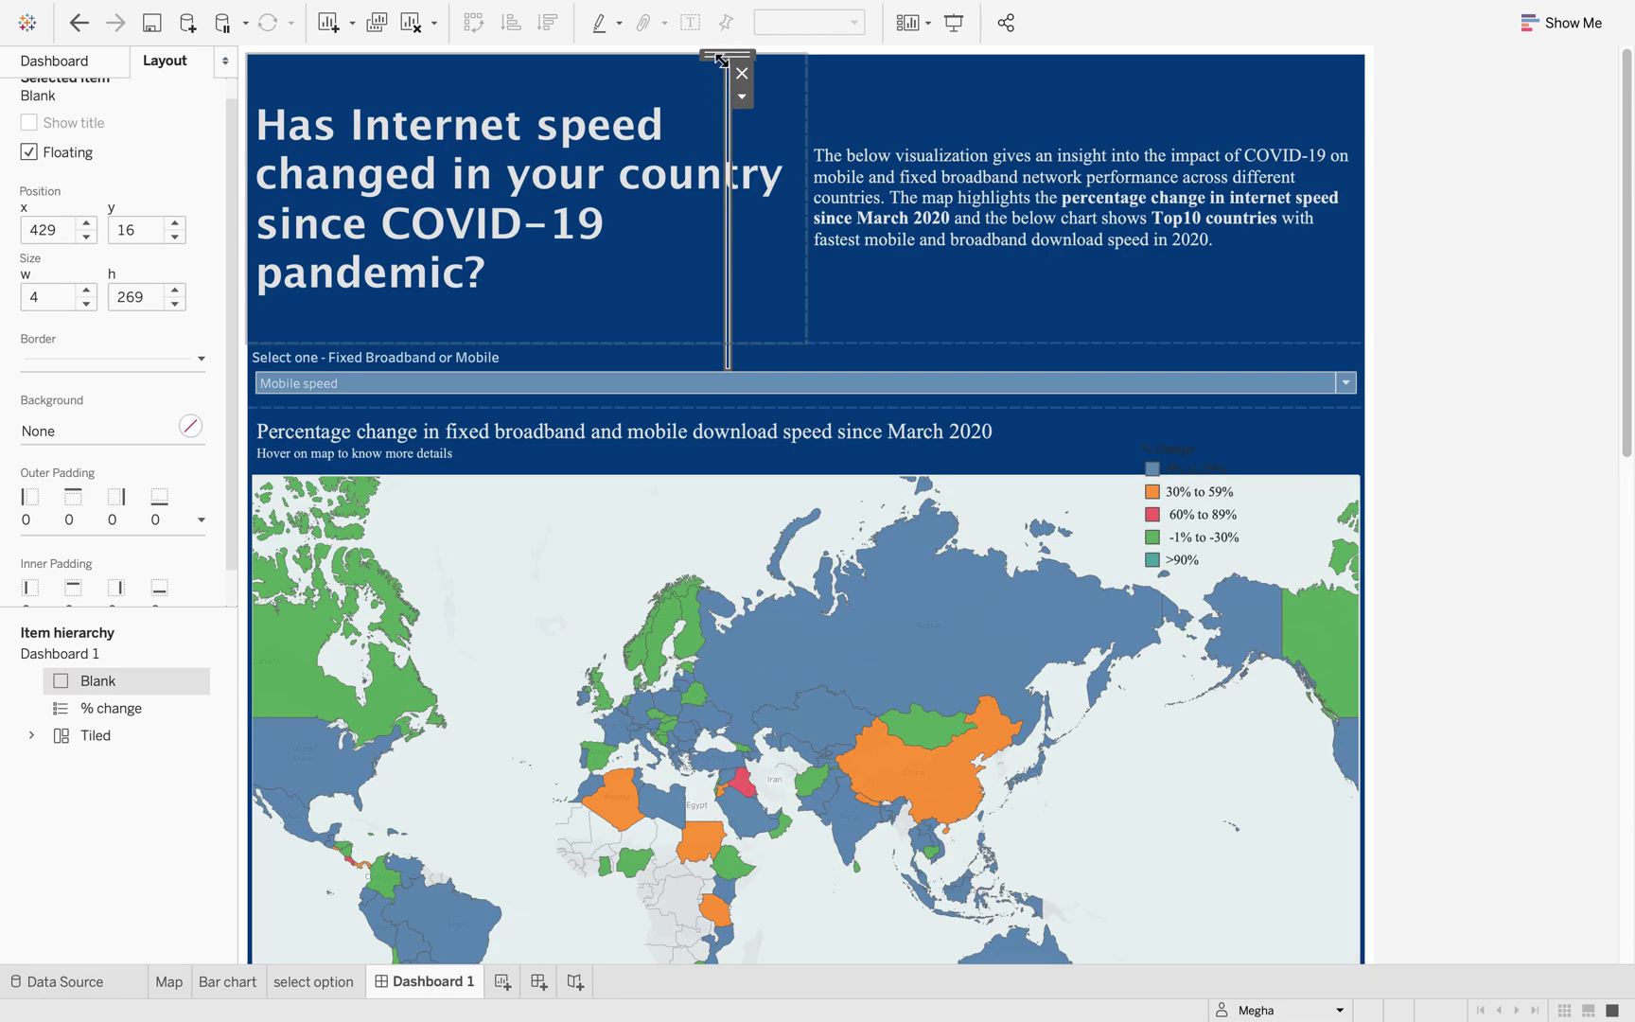
left_click_drag(719, 61, 800, 55)
left_click(1561, 344)
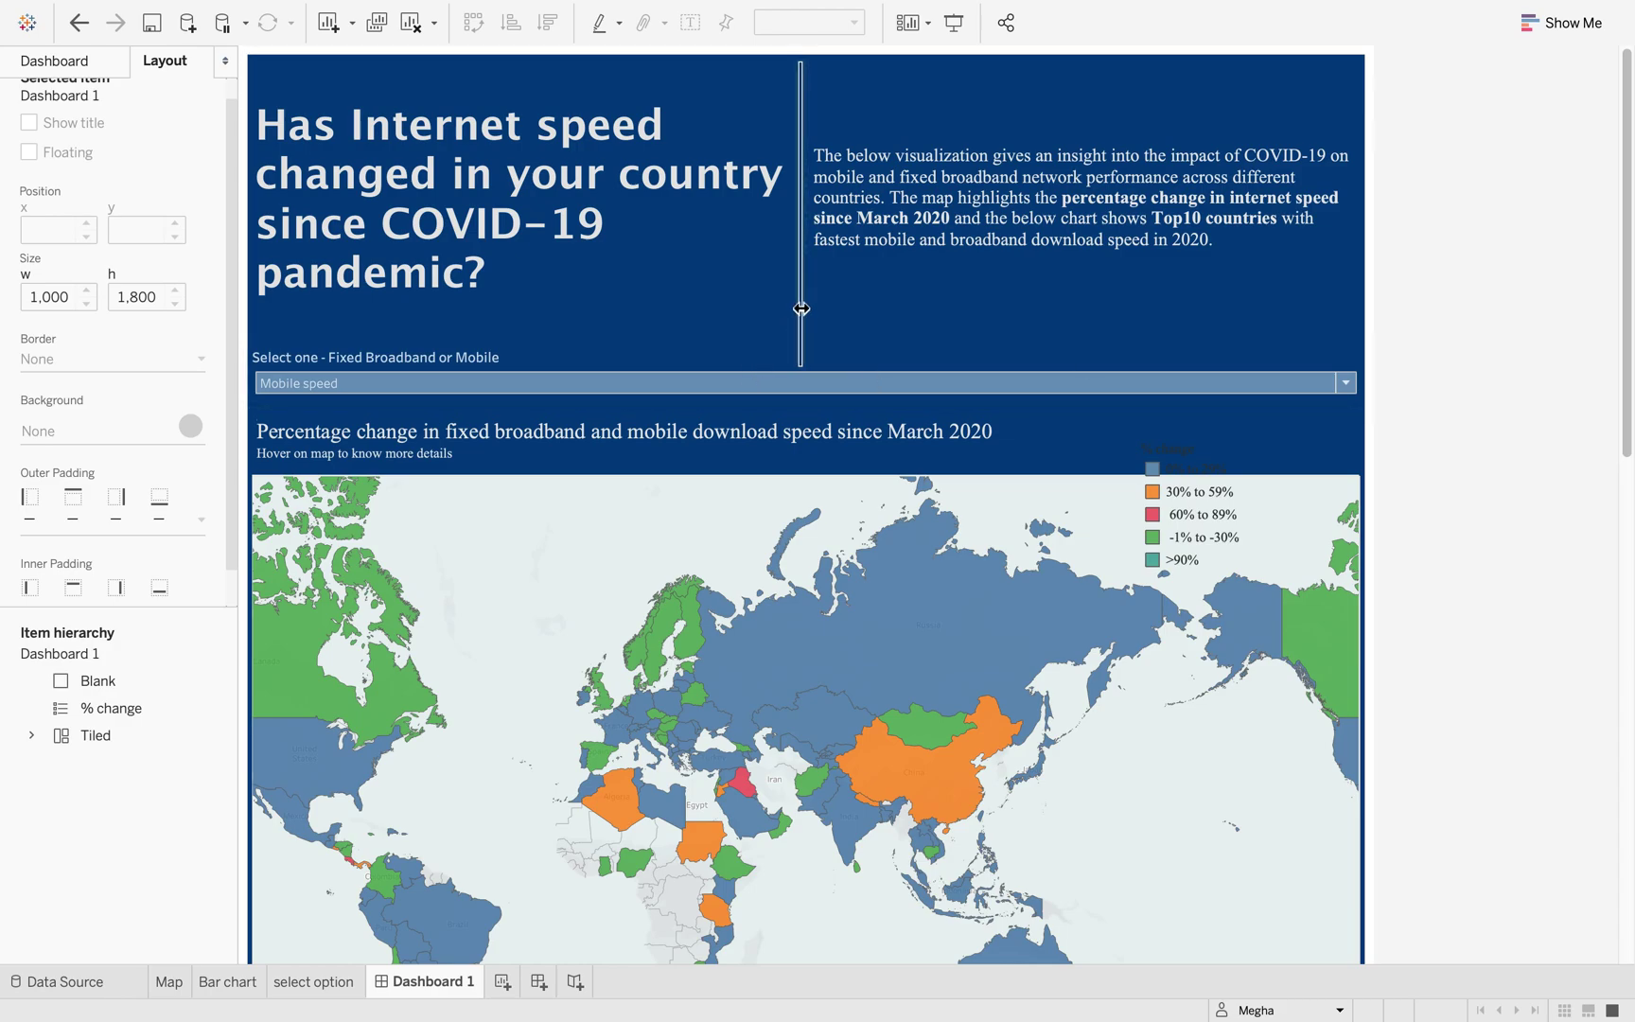
left_click(800, 74)
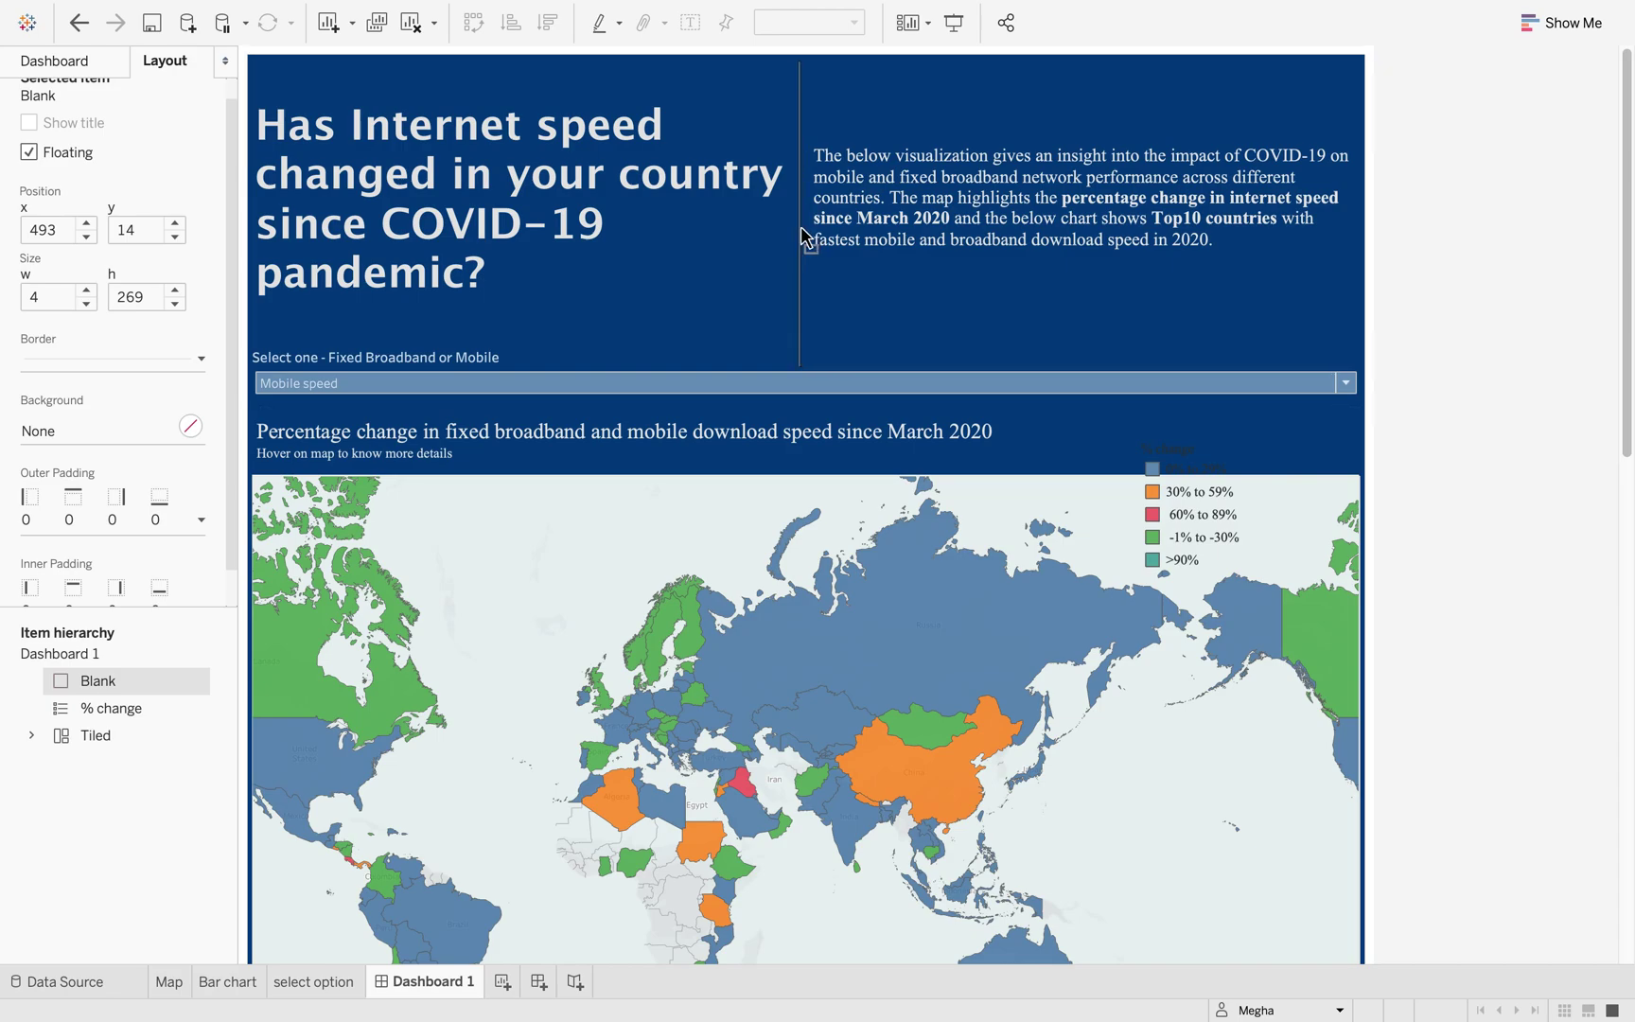
left_click(1378, 401)
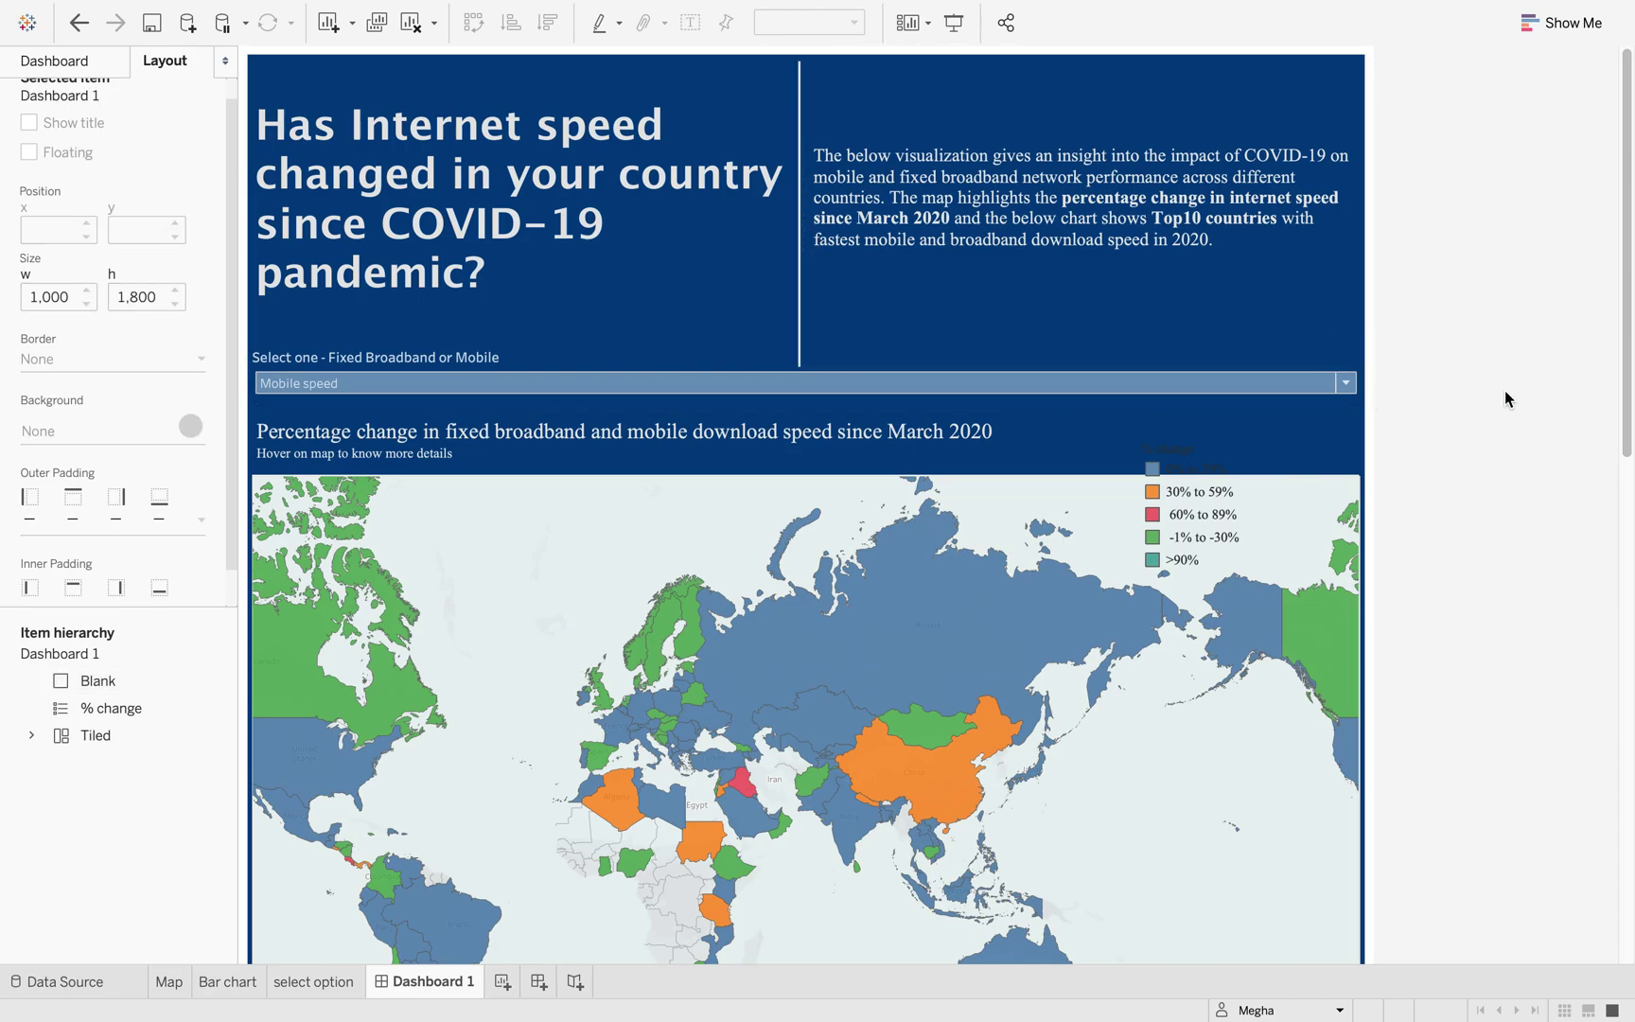
scroll(1507, 398, "down", 1)
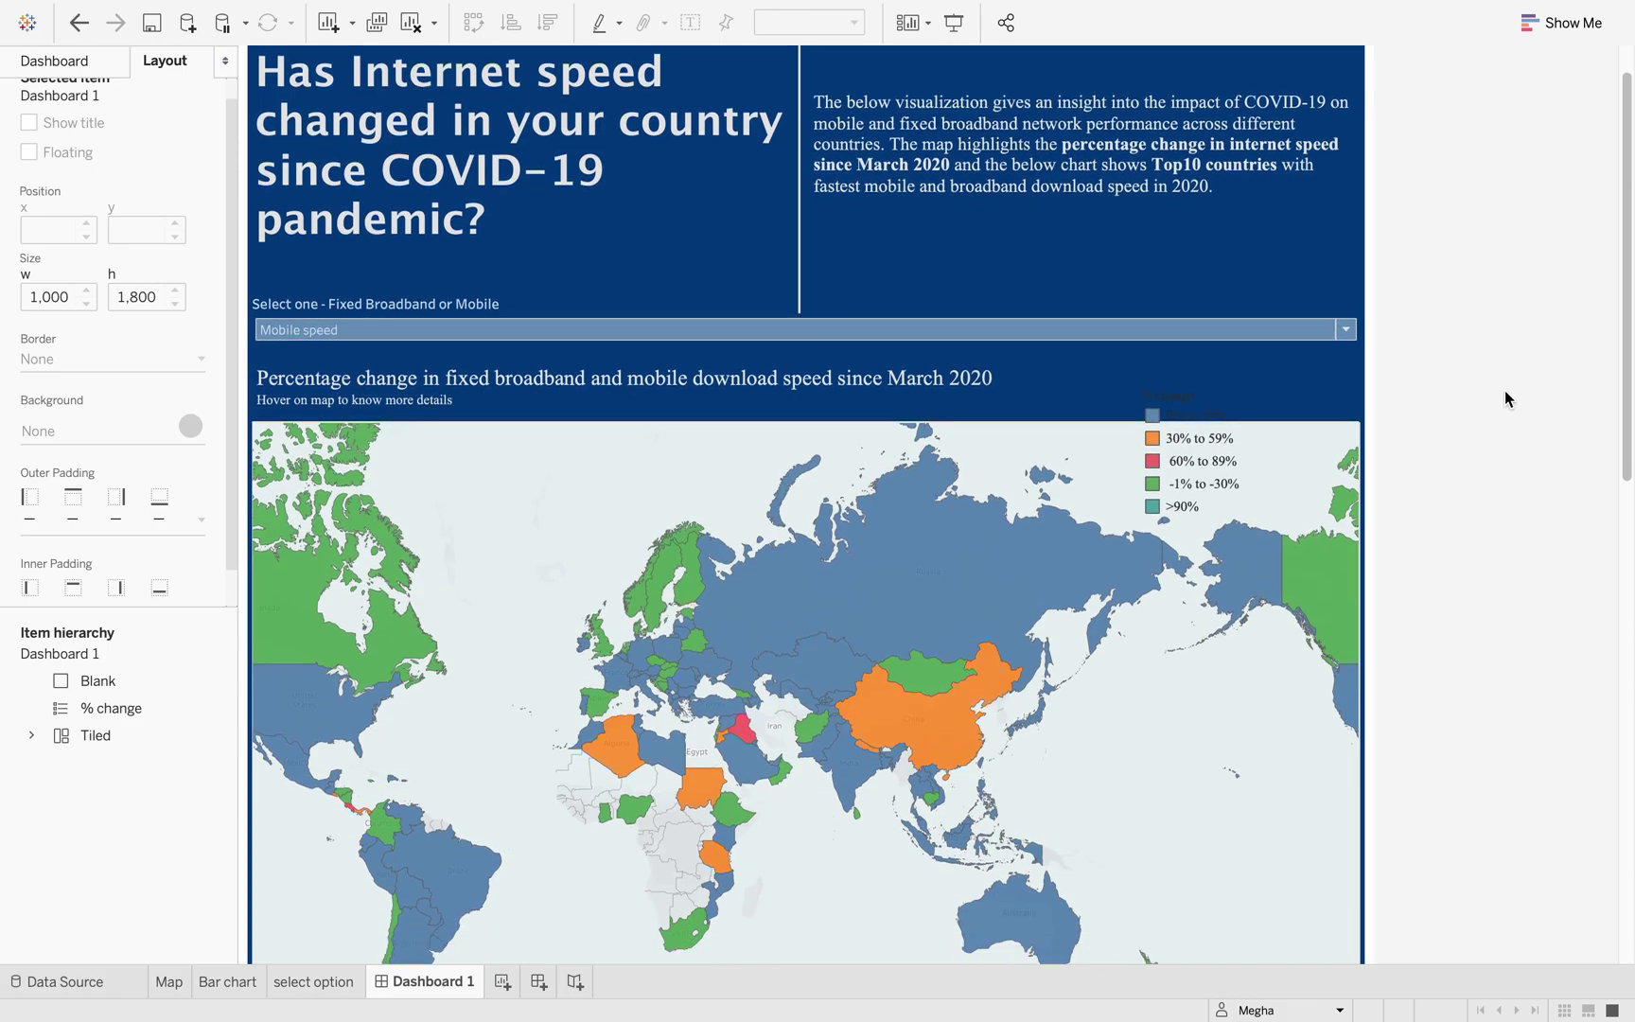
left_click(480, 315)
right_click(480, 316)
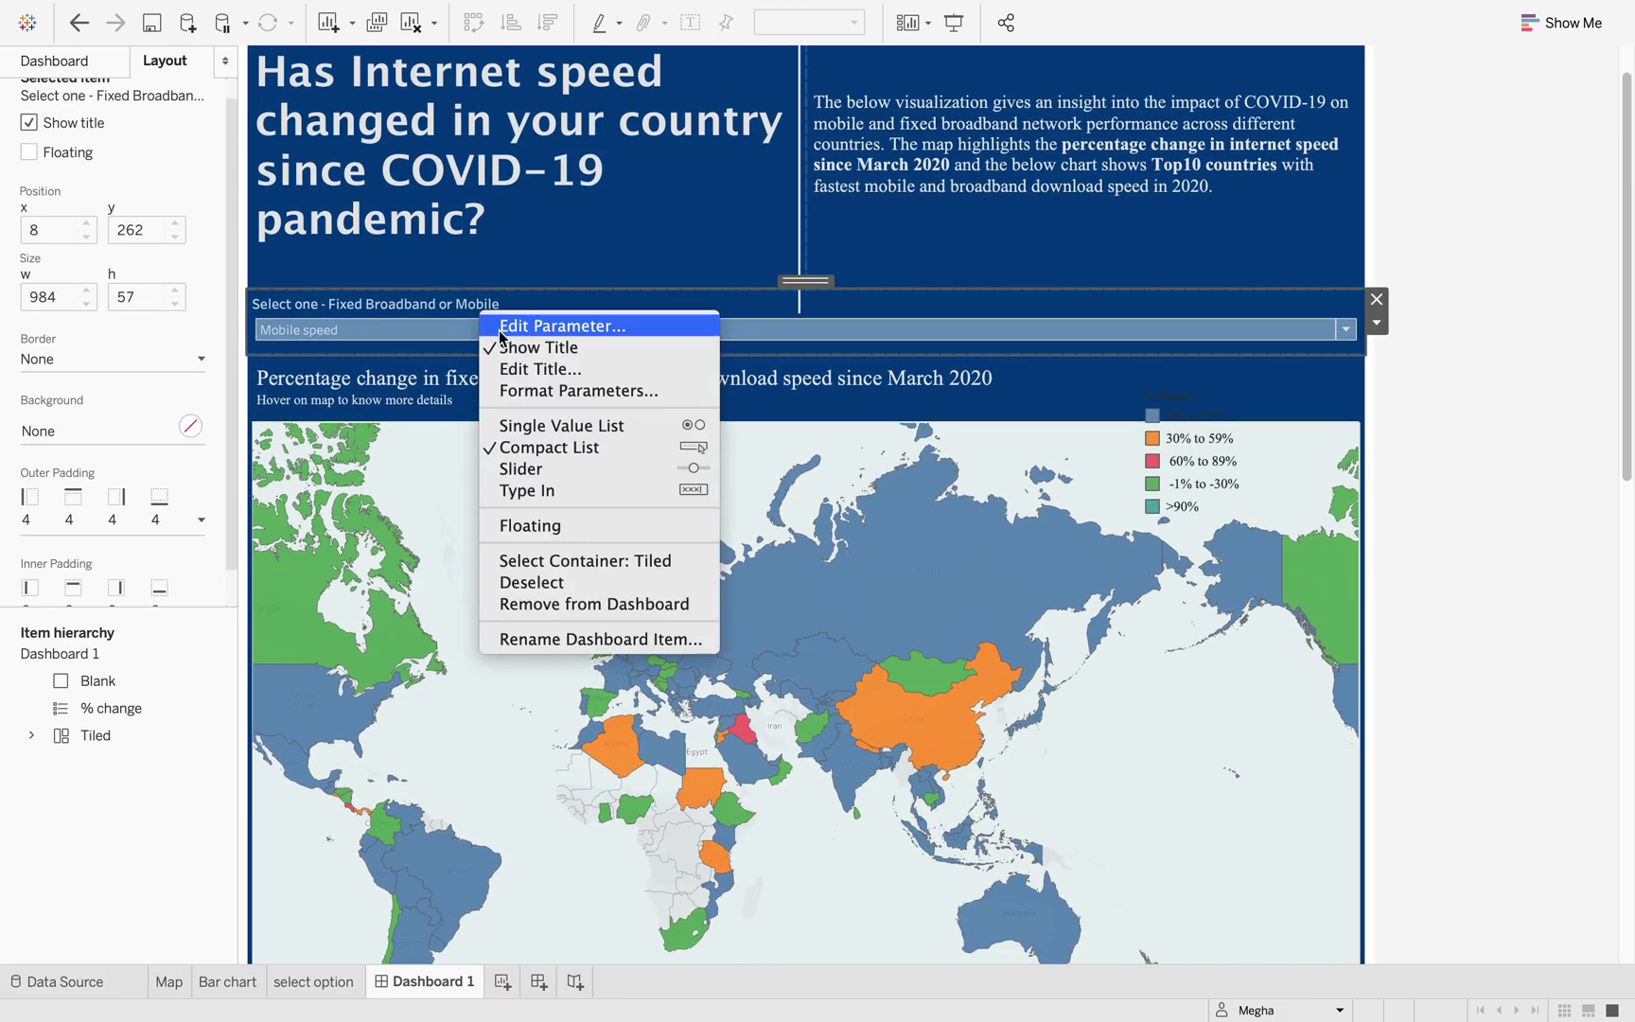
left_click(497, 326)
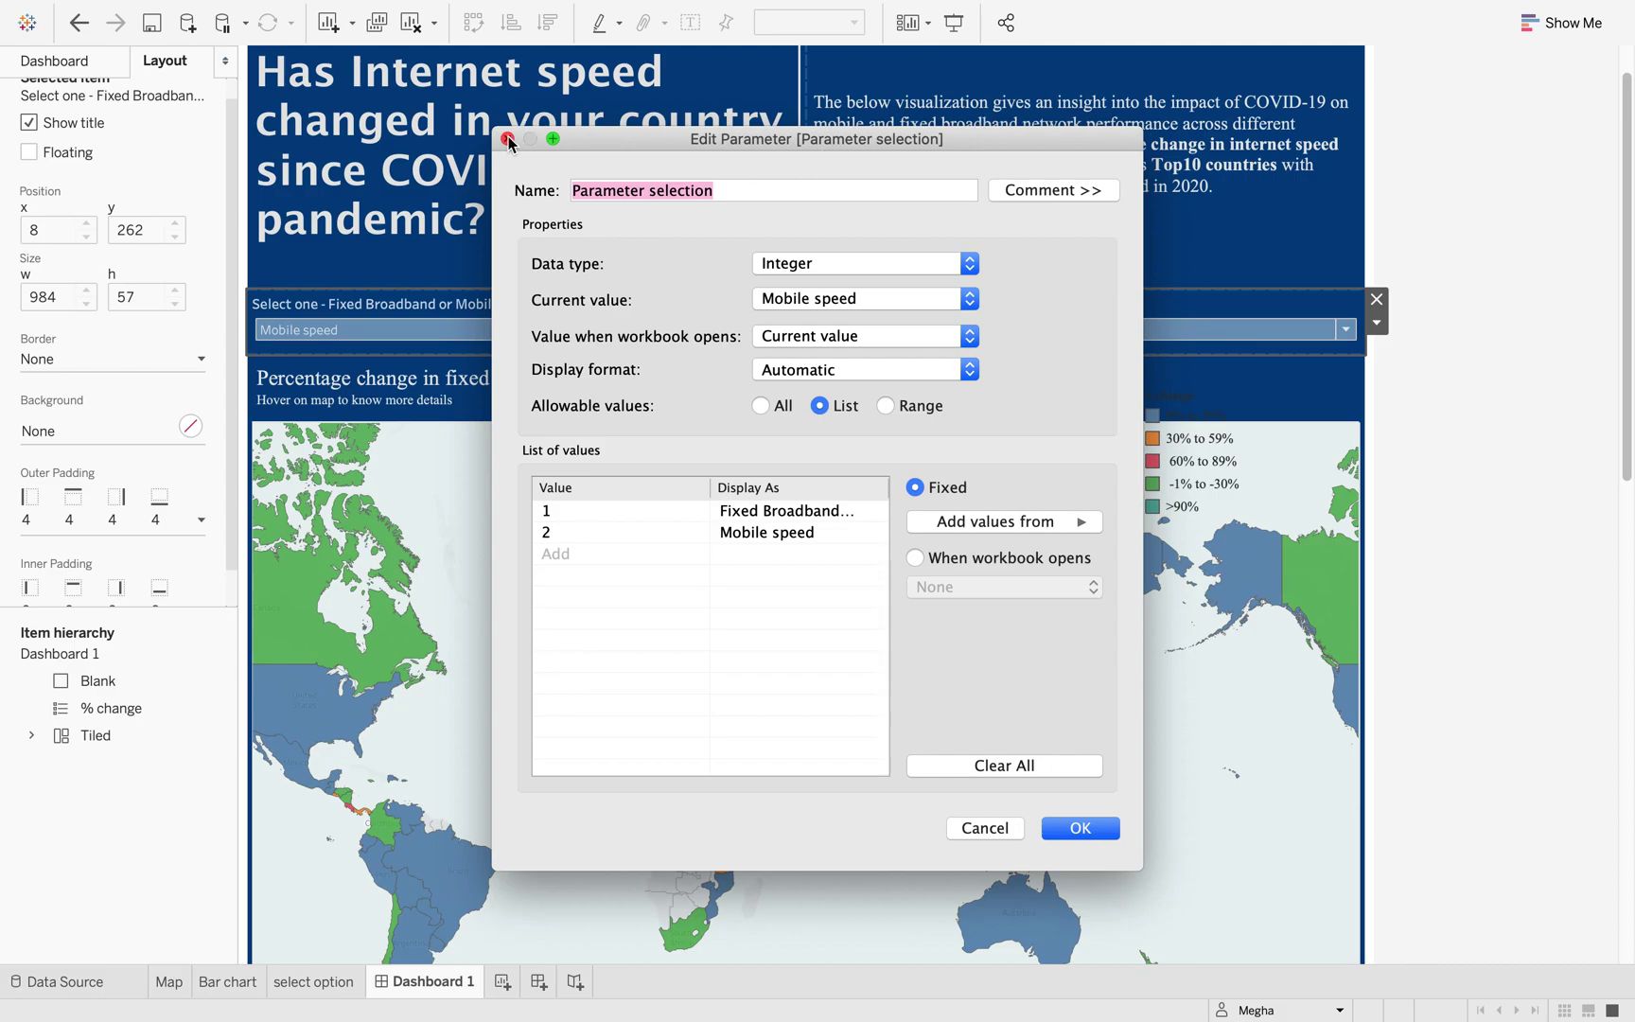
left_click(507, 139)
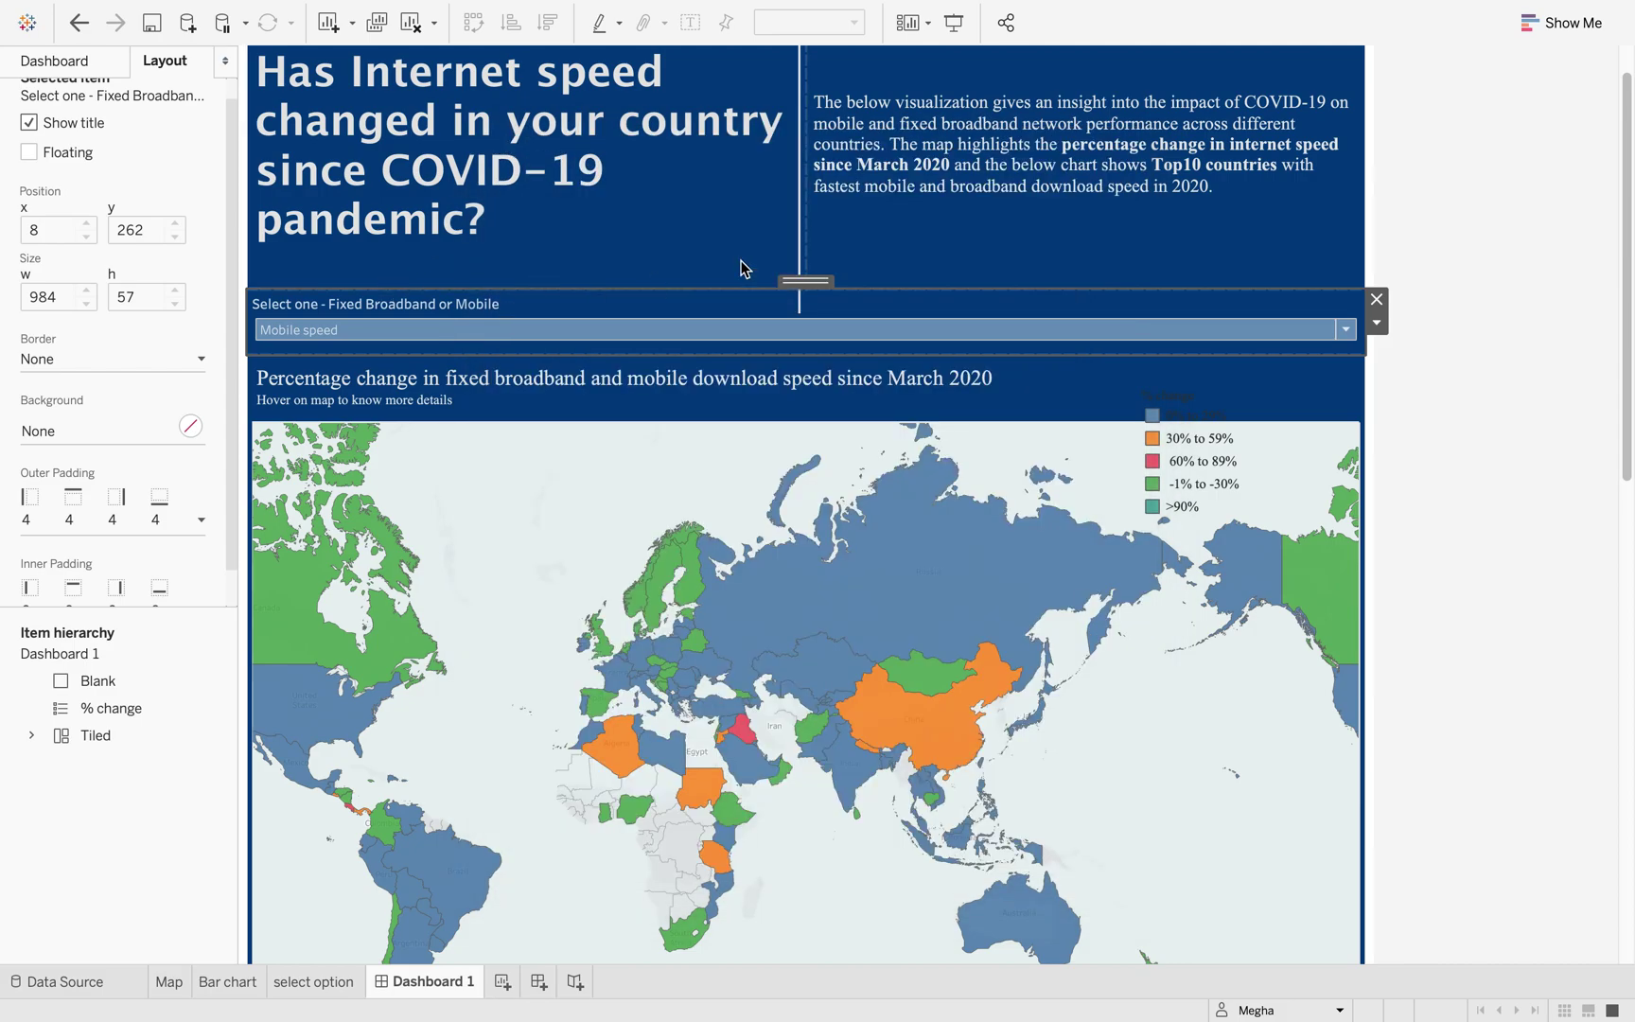
Step: Set the title alignment of the Fixed Broadband or Mobile parameter control to Center
left_click(1375, 324)
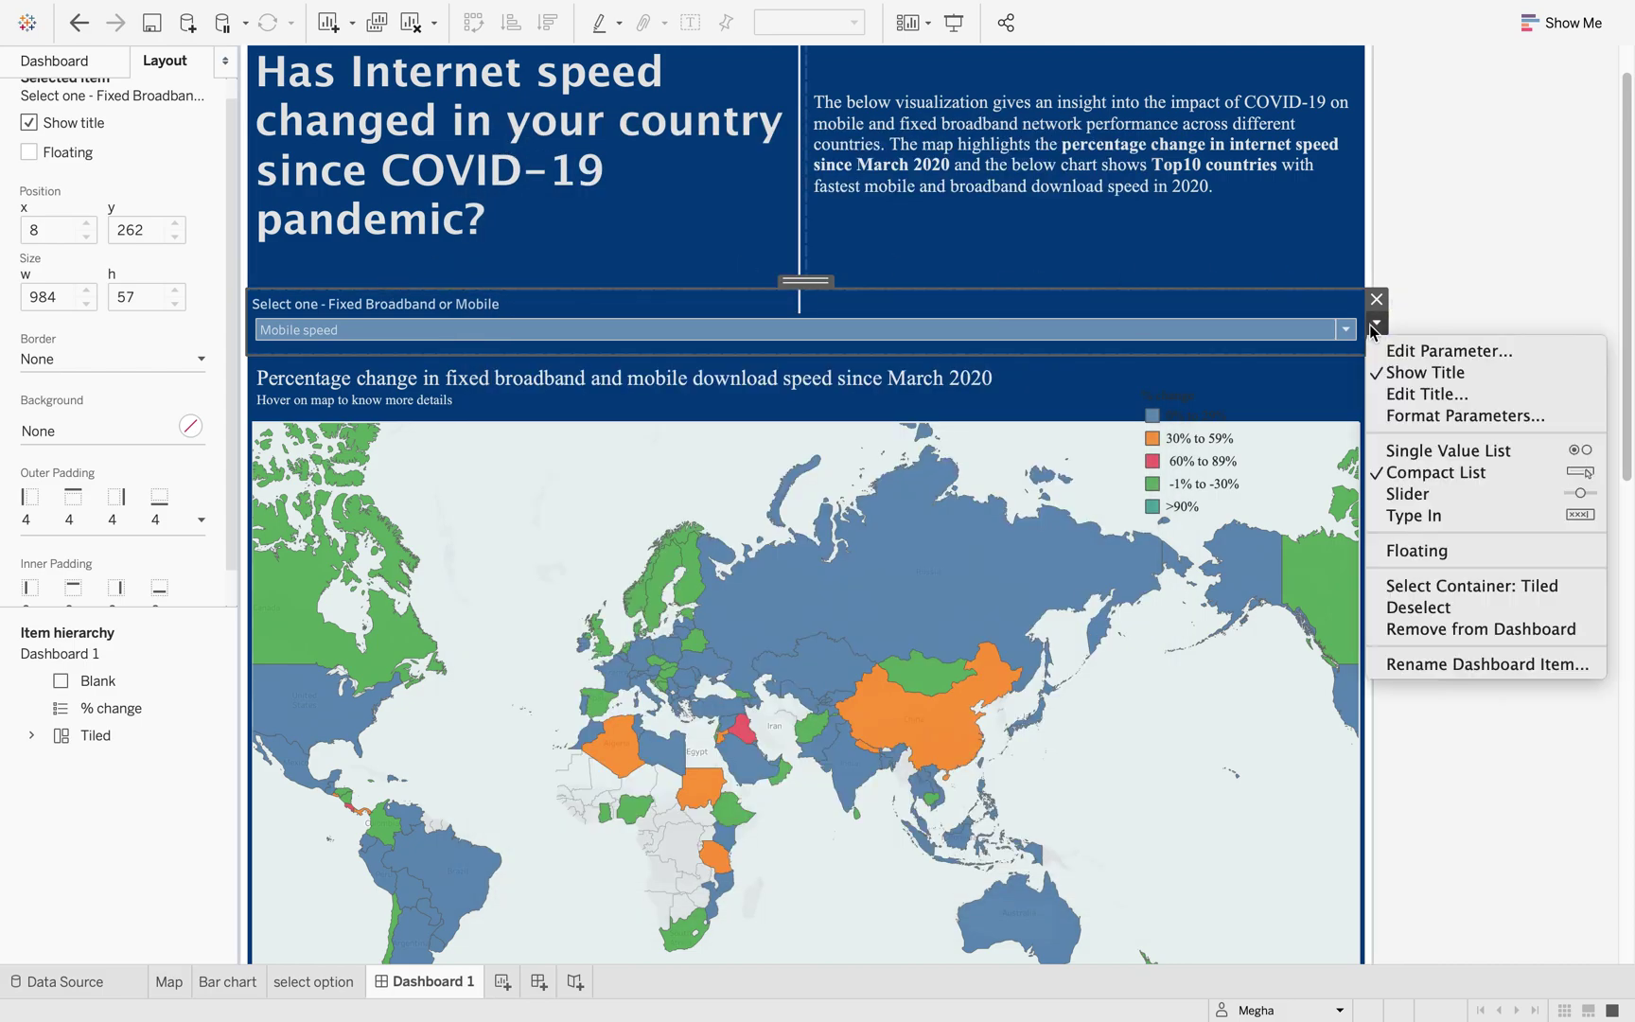
left_click(1383, 418)
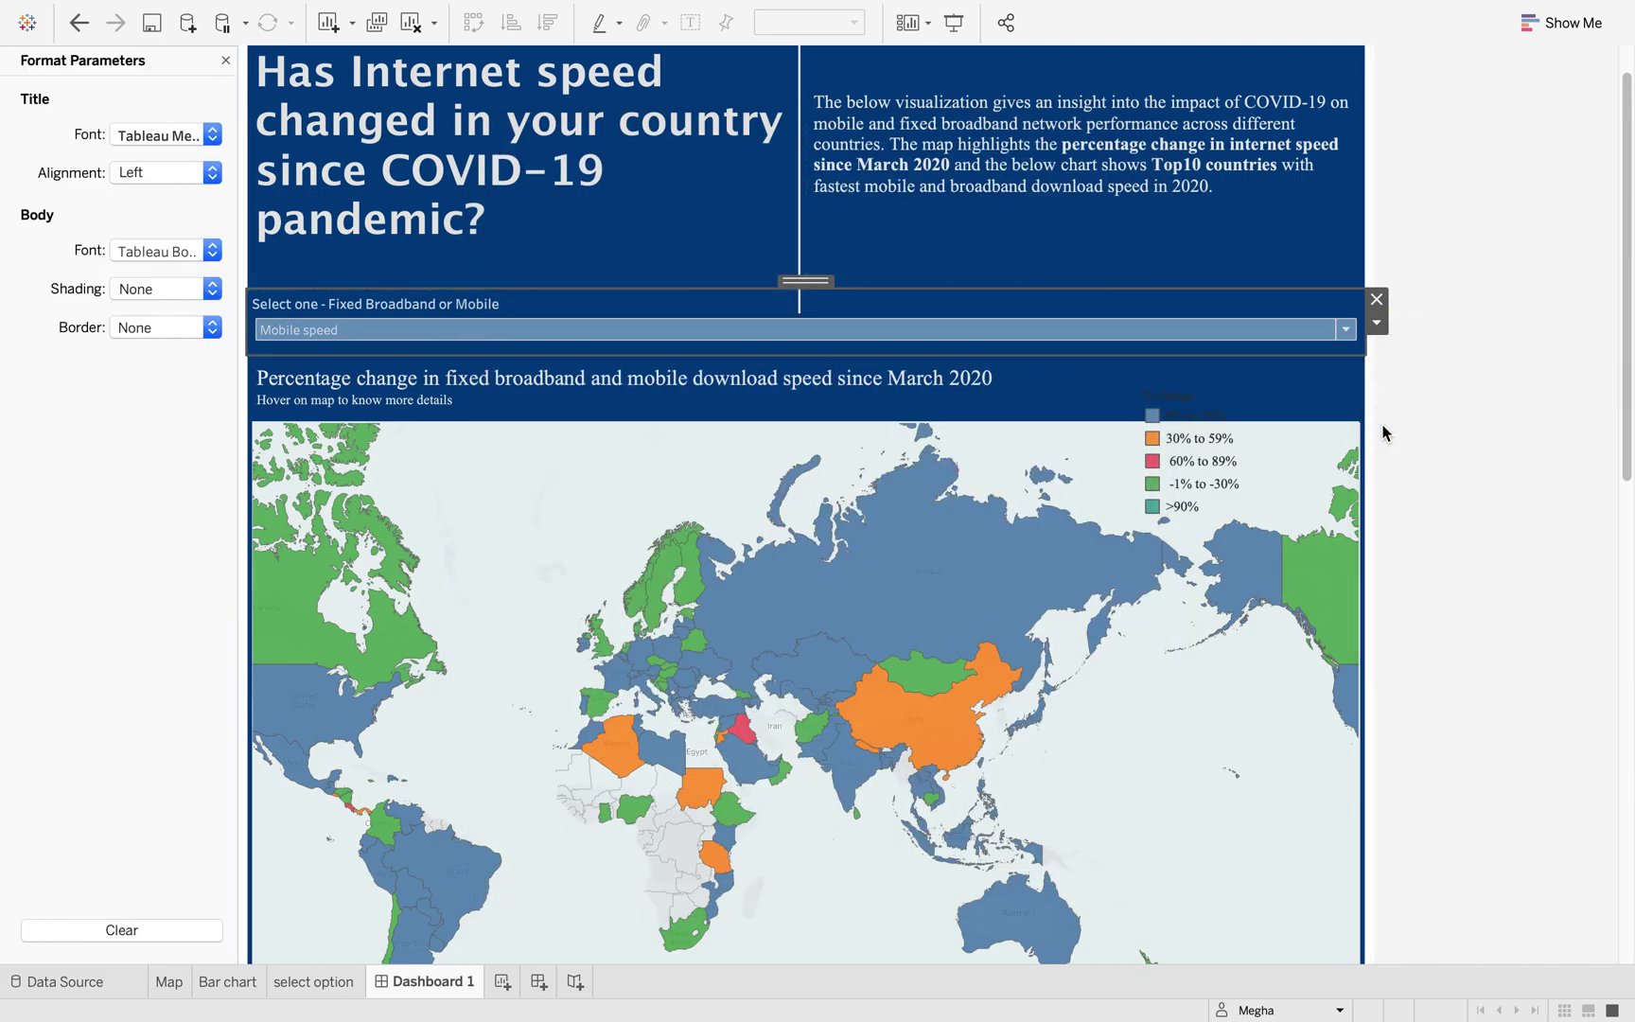
left_click(212, 174)
left_click(170, 193)
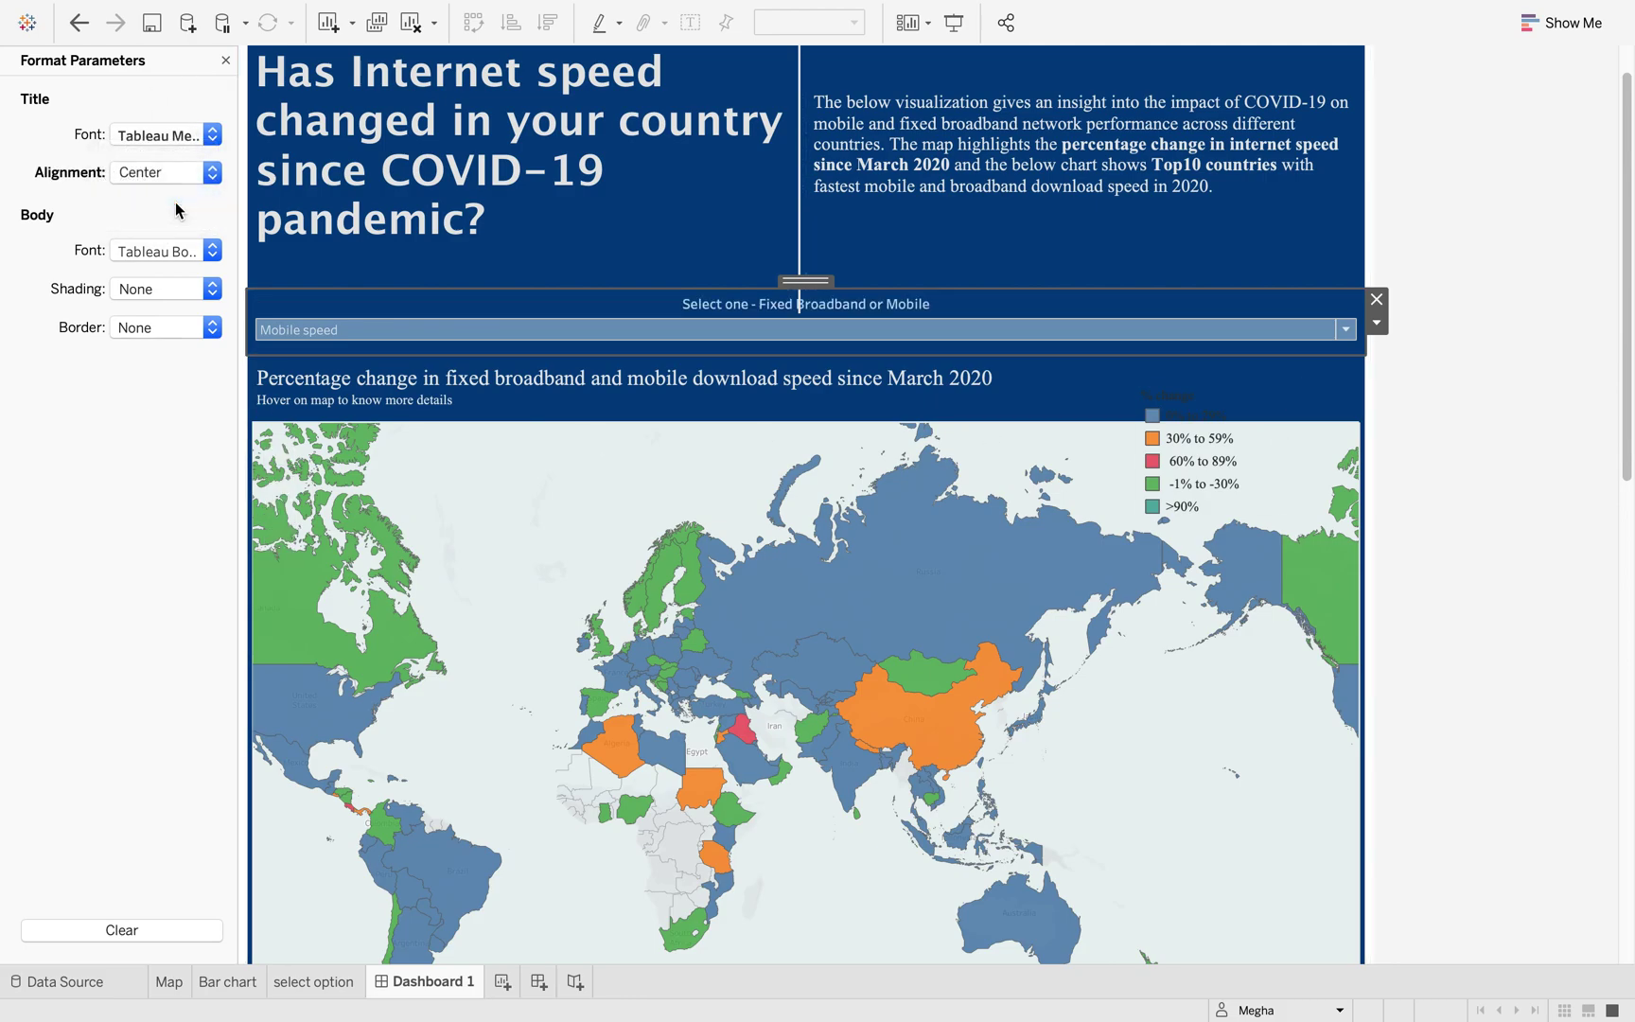
left_click(1568, 547)
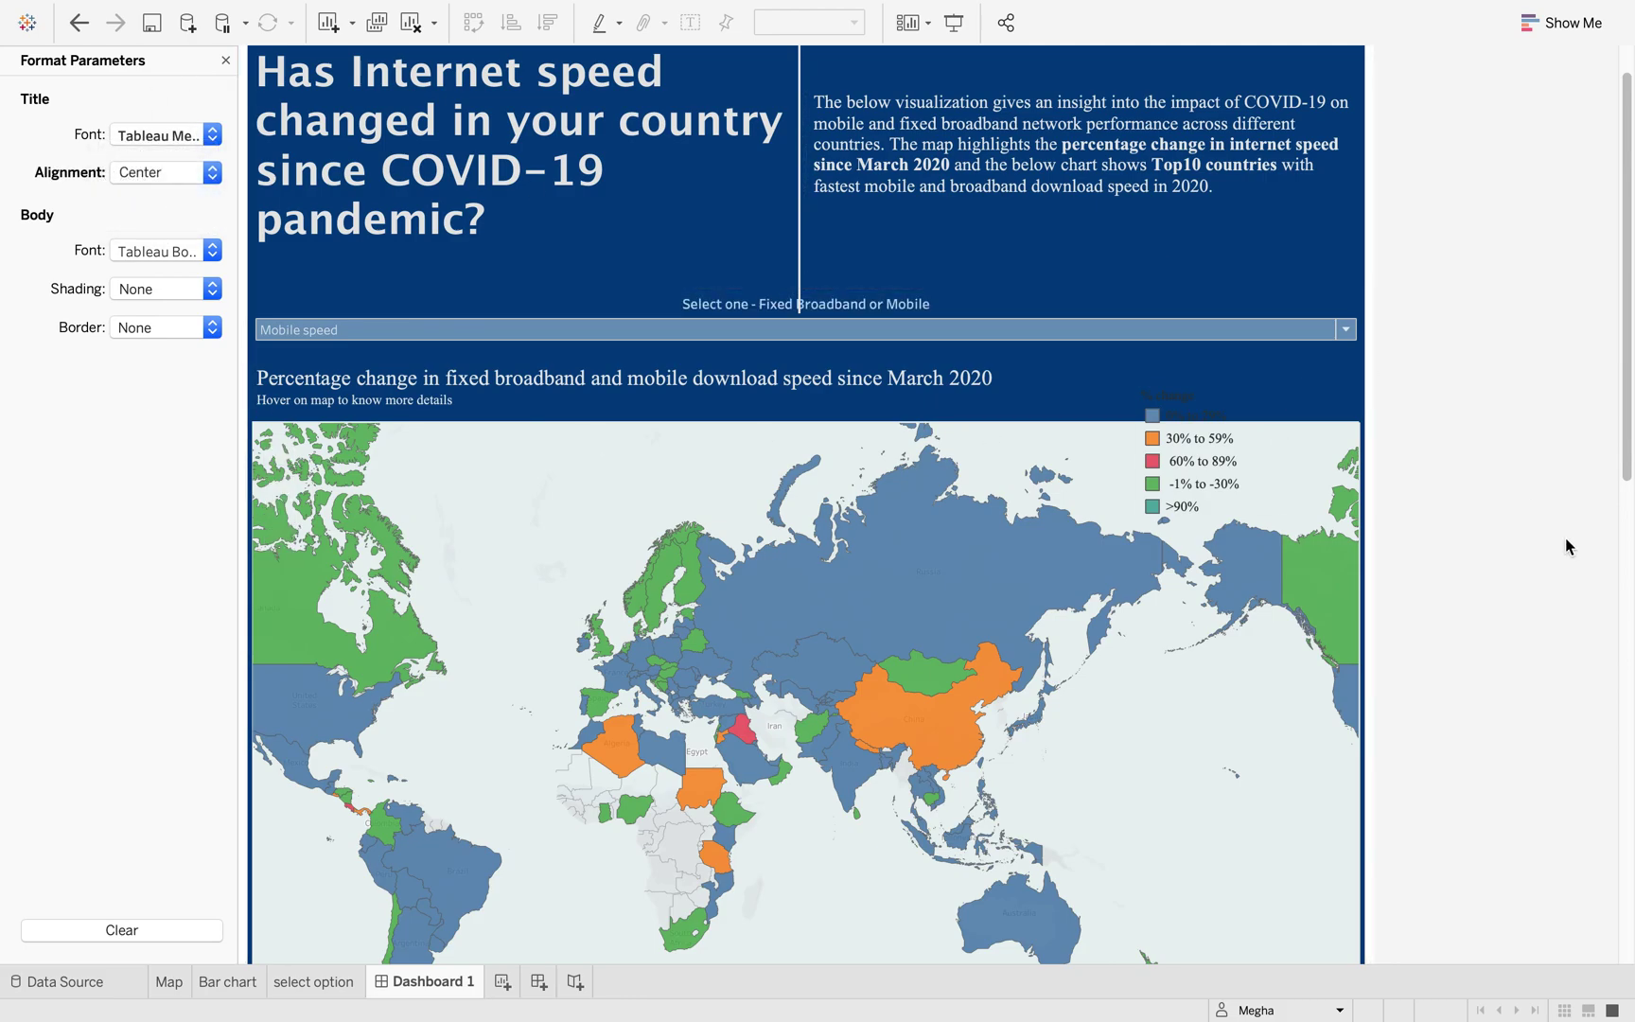
Step: Shorten the vertical divider between the heading and the paragraph at its lower end, and move it slightly down inside the heading row
left_click(800, 216)
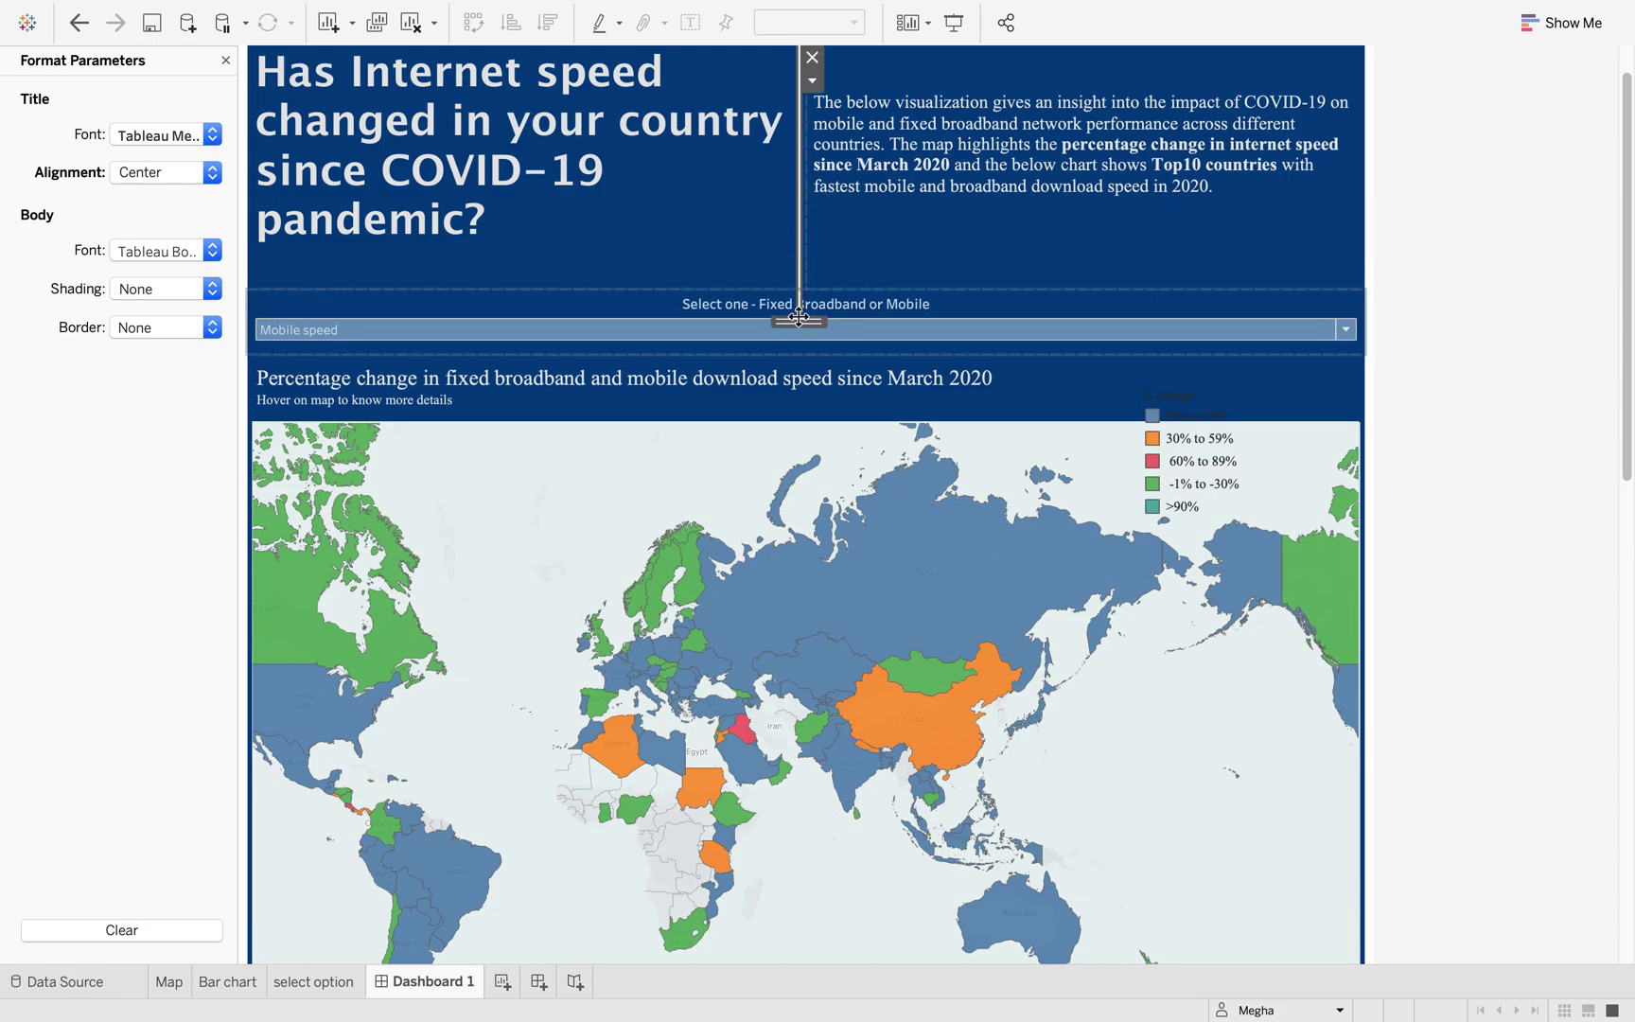
left_click_drag(820, 324, 817, 308)
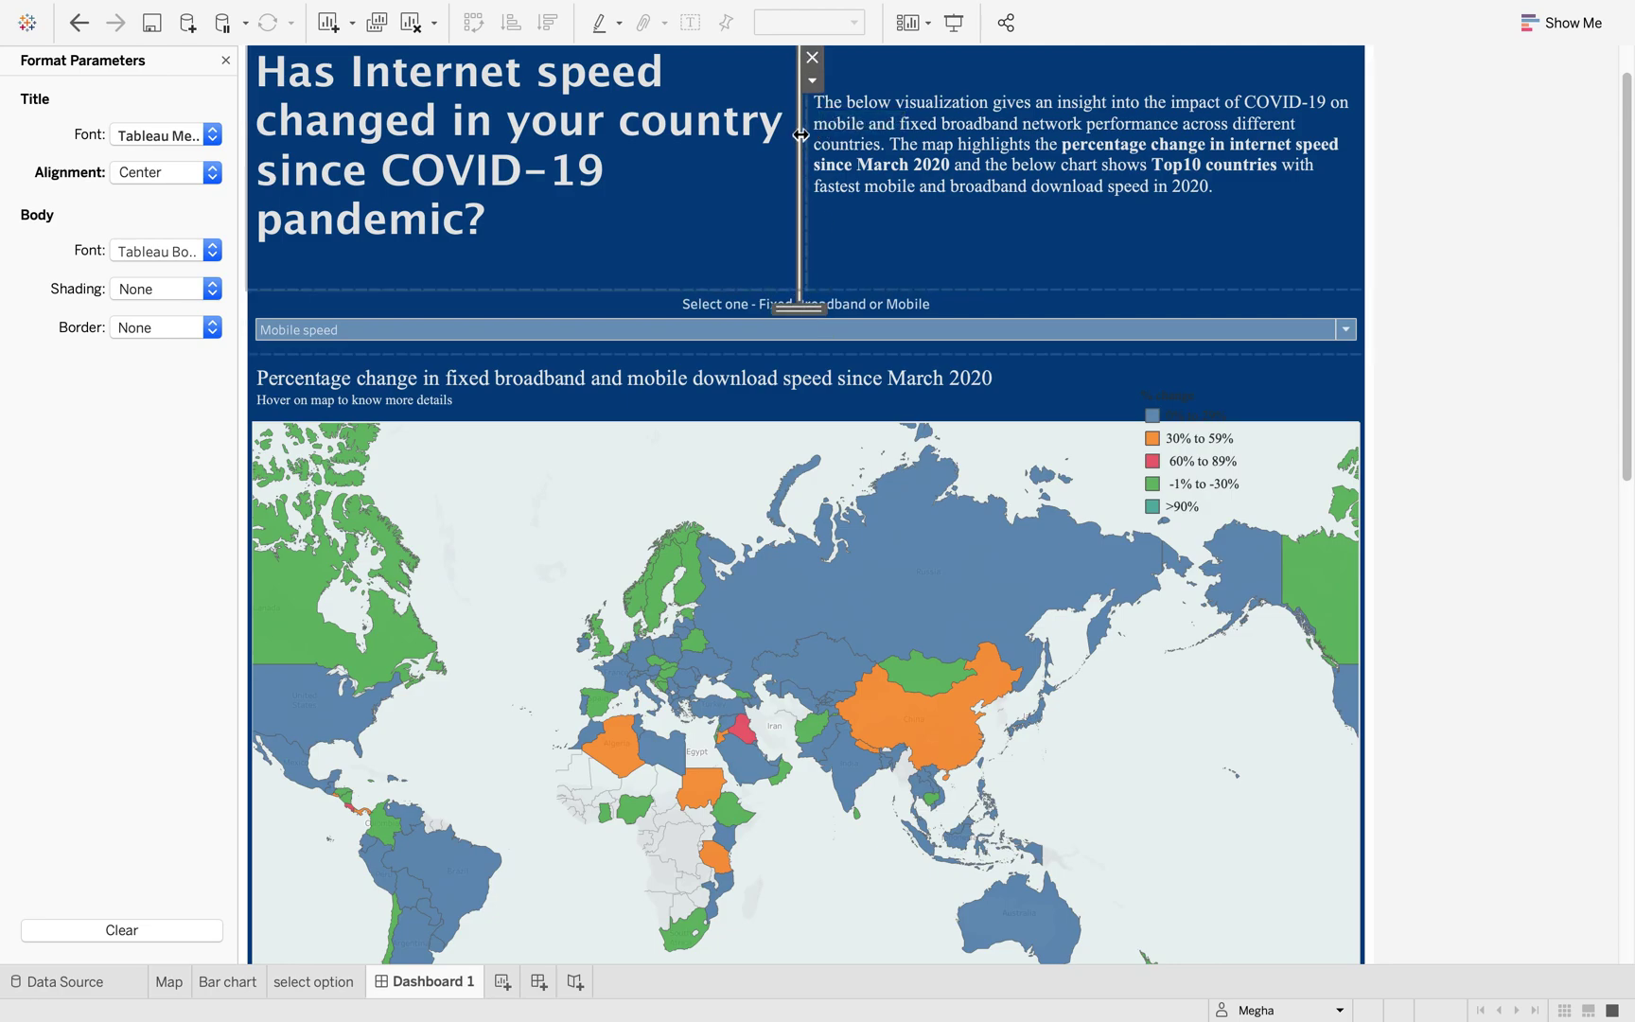
scroll(1007, 216, "up", 2)
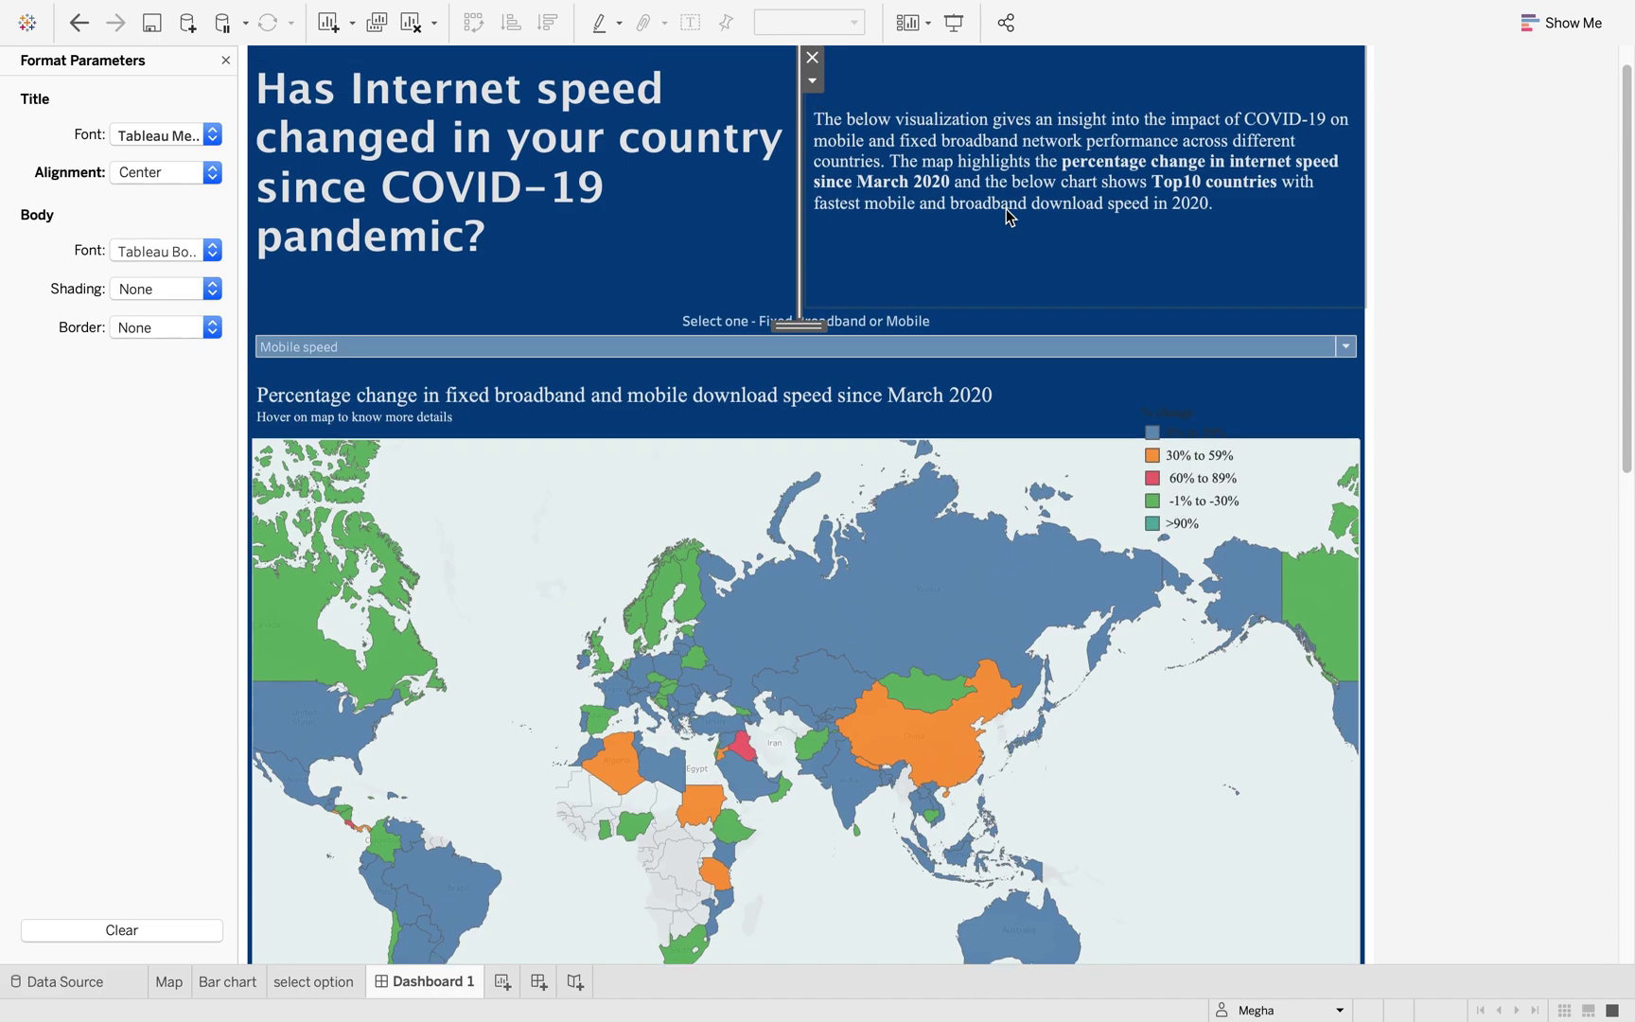
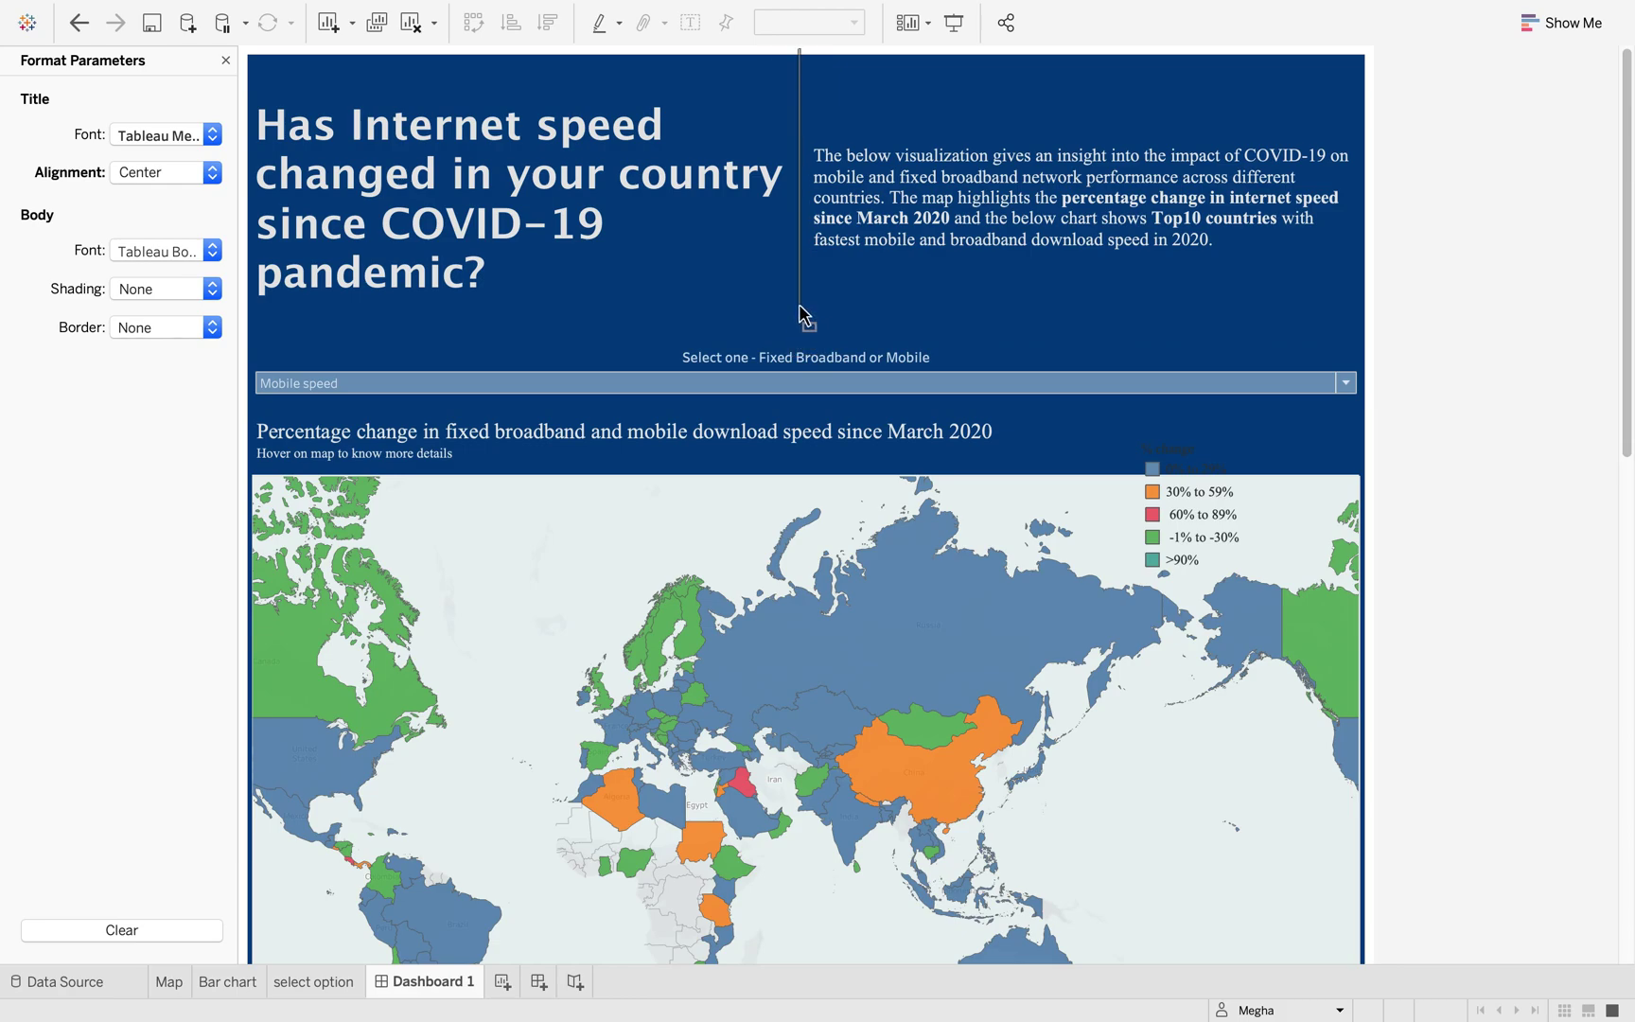
left_click_drag(796, 55, 793, 81)
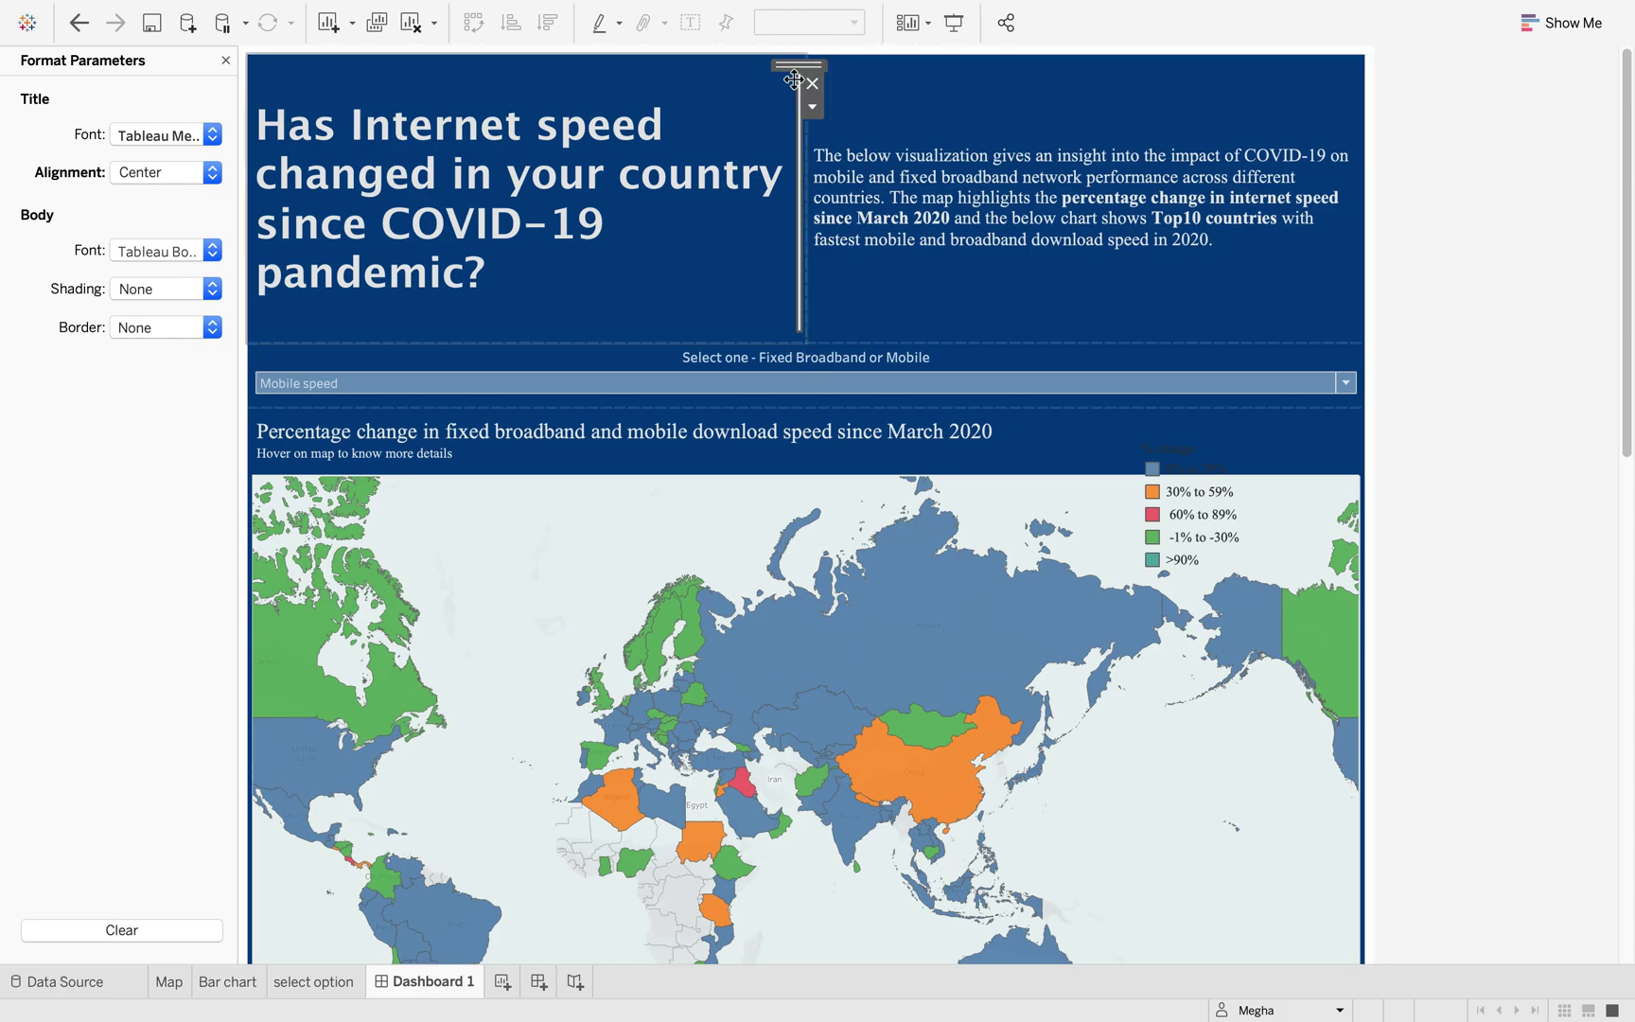
left_click(1513, 346)
Step: Add a floating text object at the foot of the dashboard below the bar chart and enter "Source:" in it
scroll(1512, 344, "down", 15)
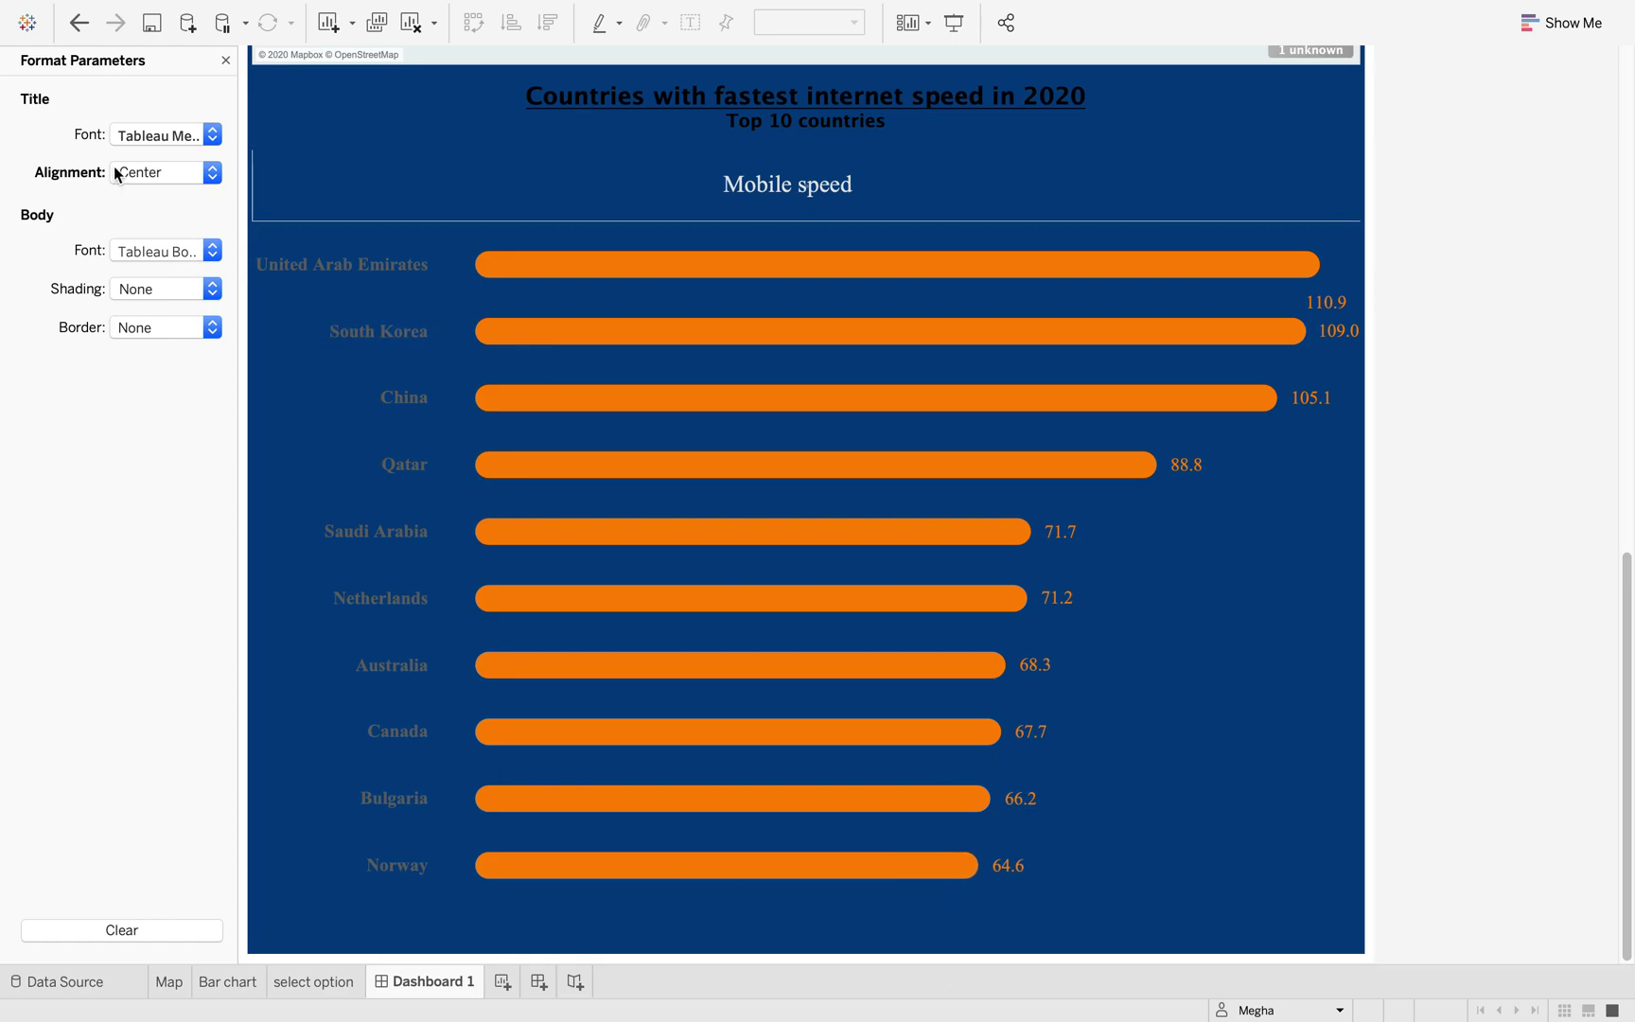
left_click(225, 61)
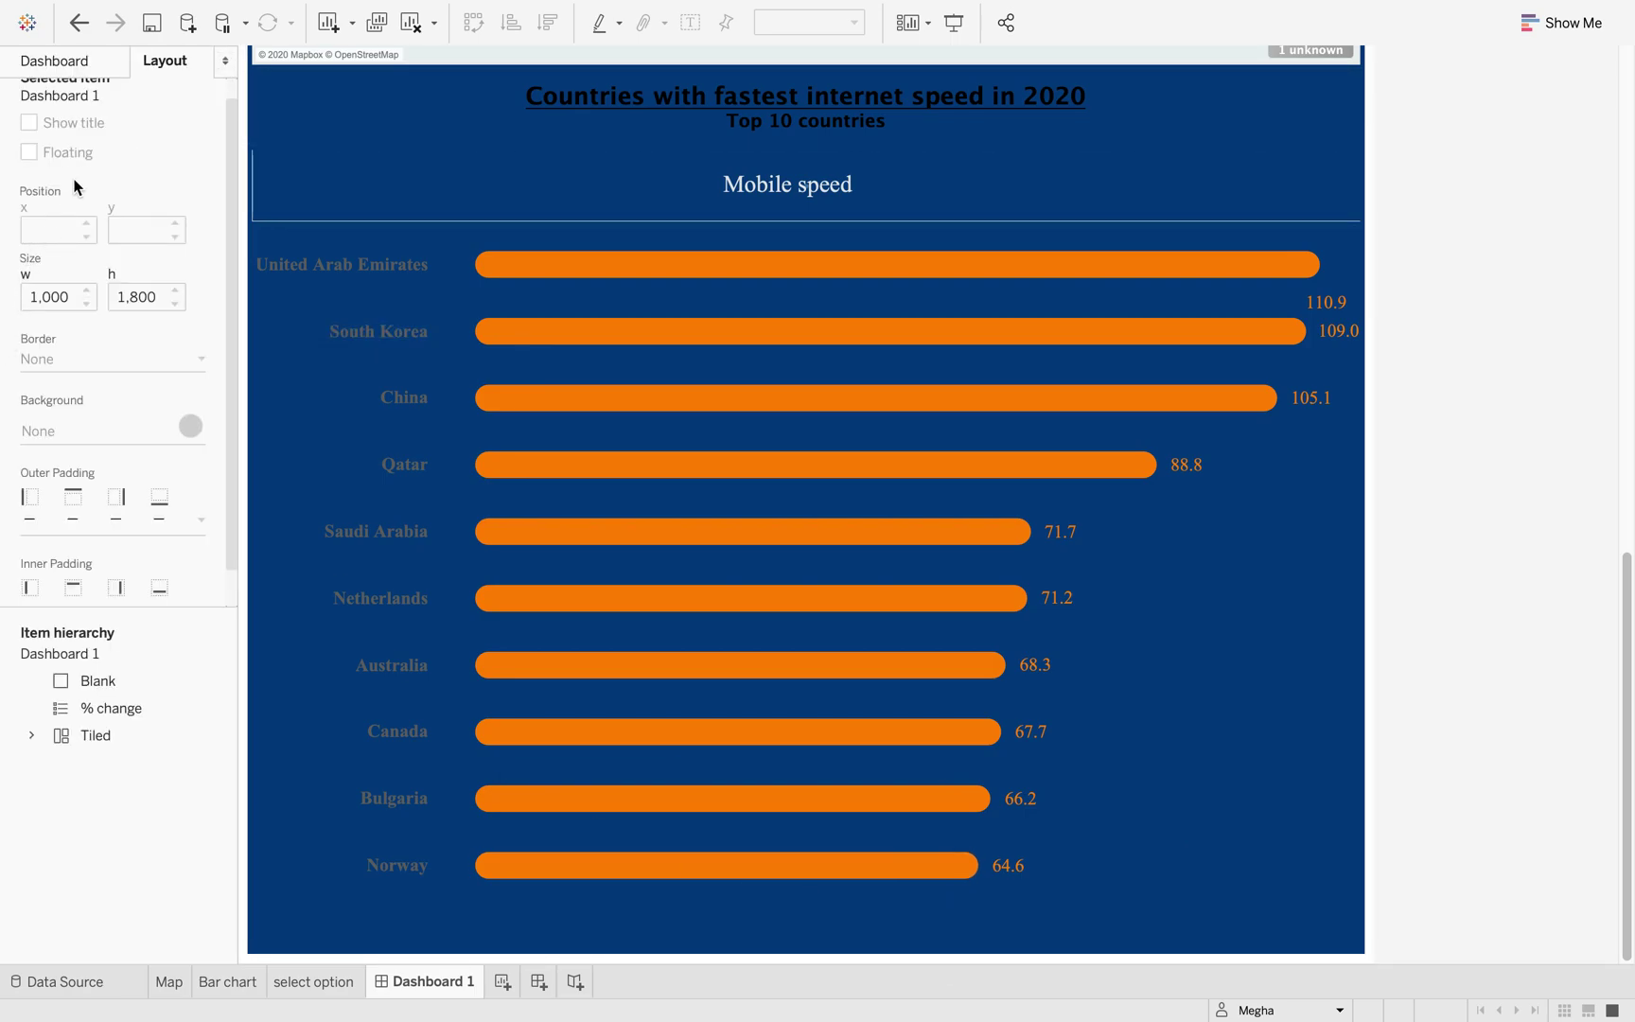
left_click(78, 65)
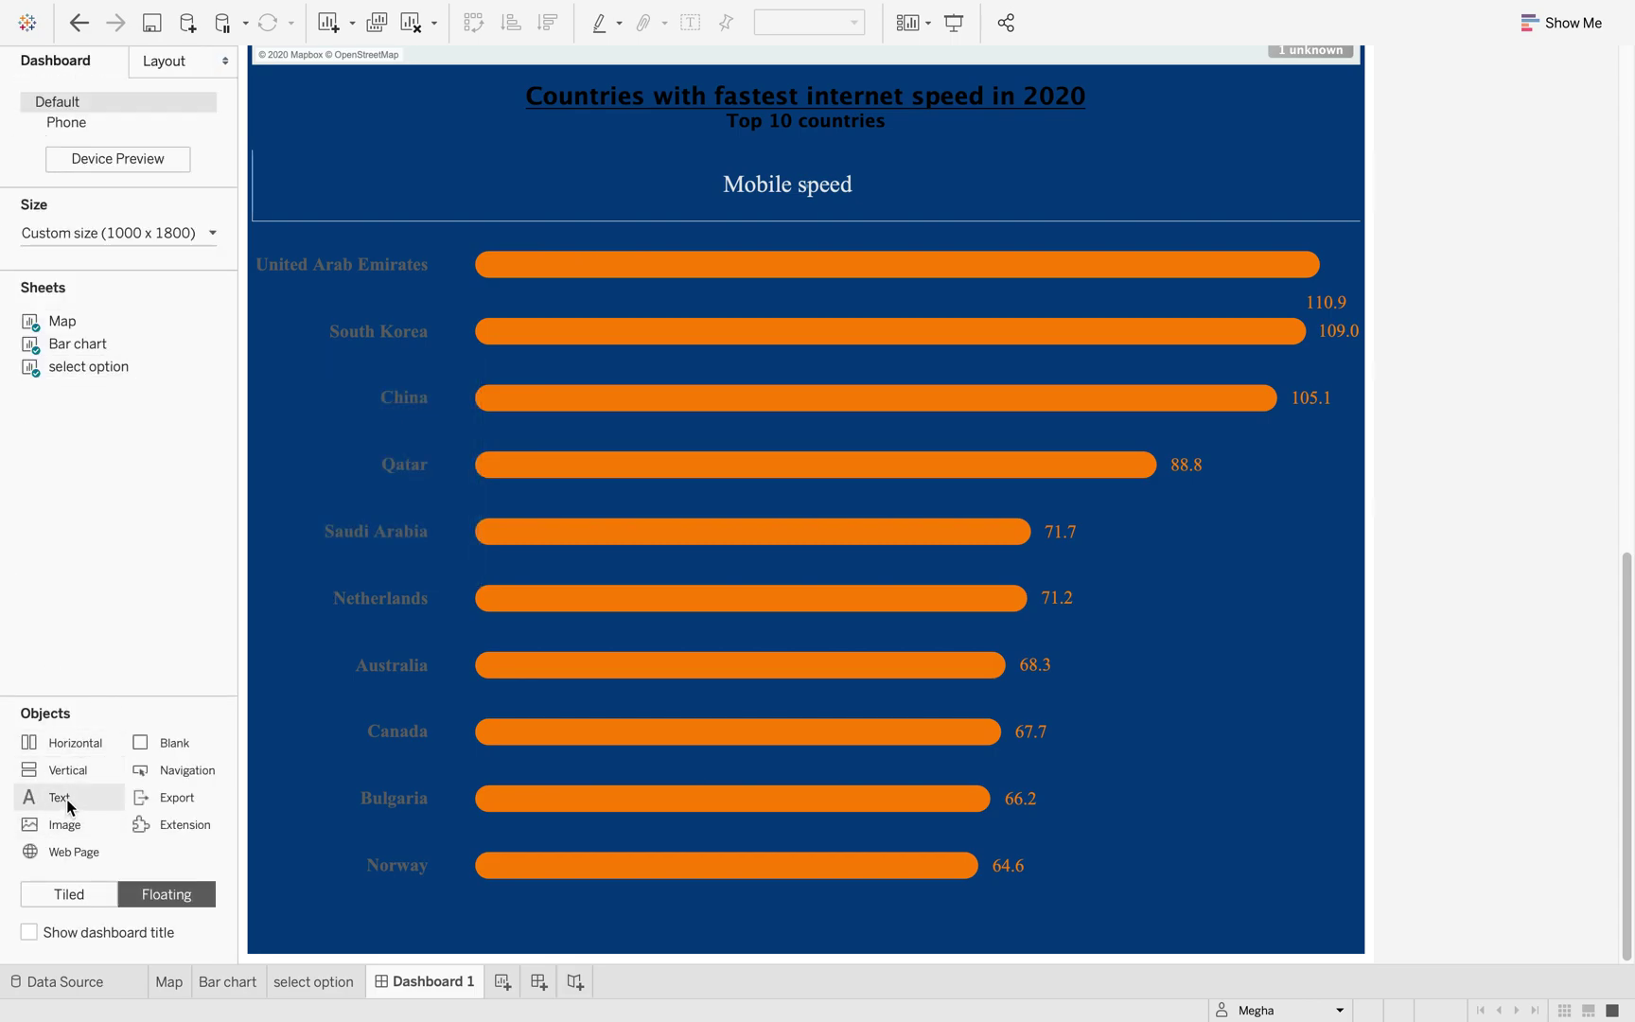
left_click_drag(66, 798, 547, 895)
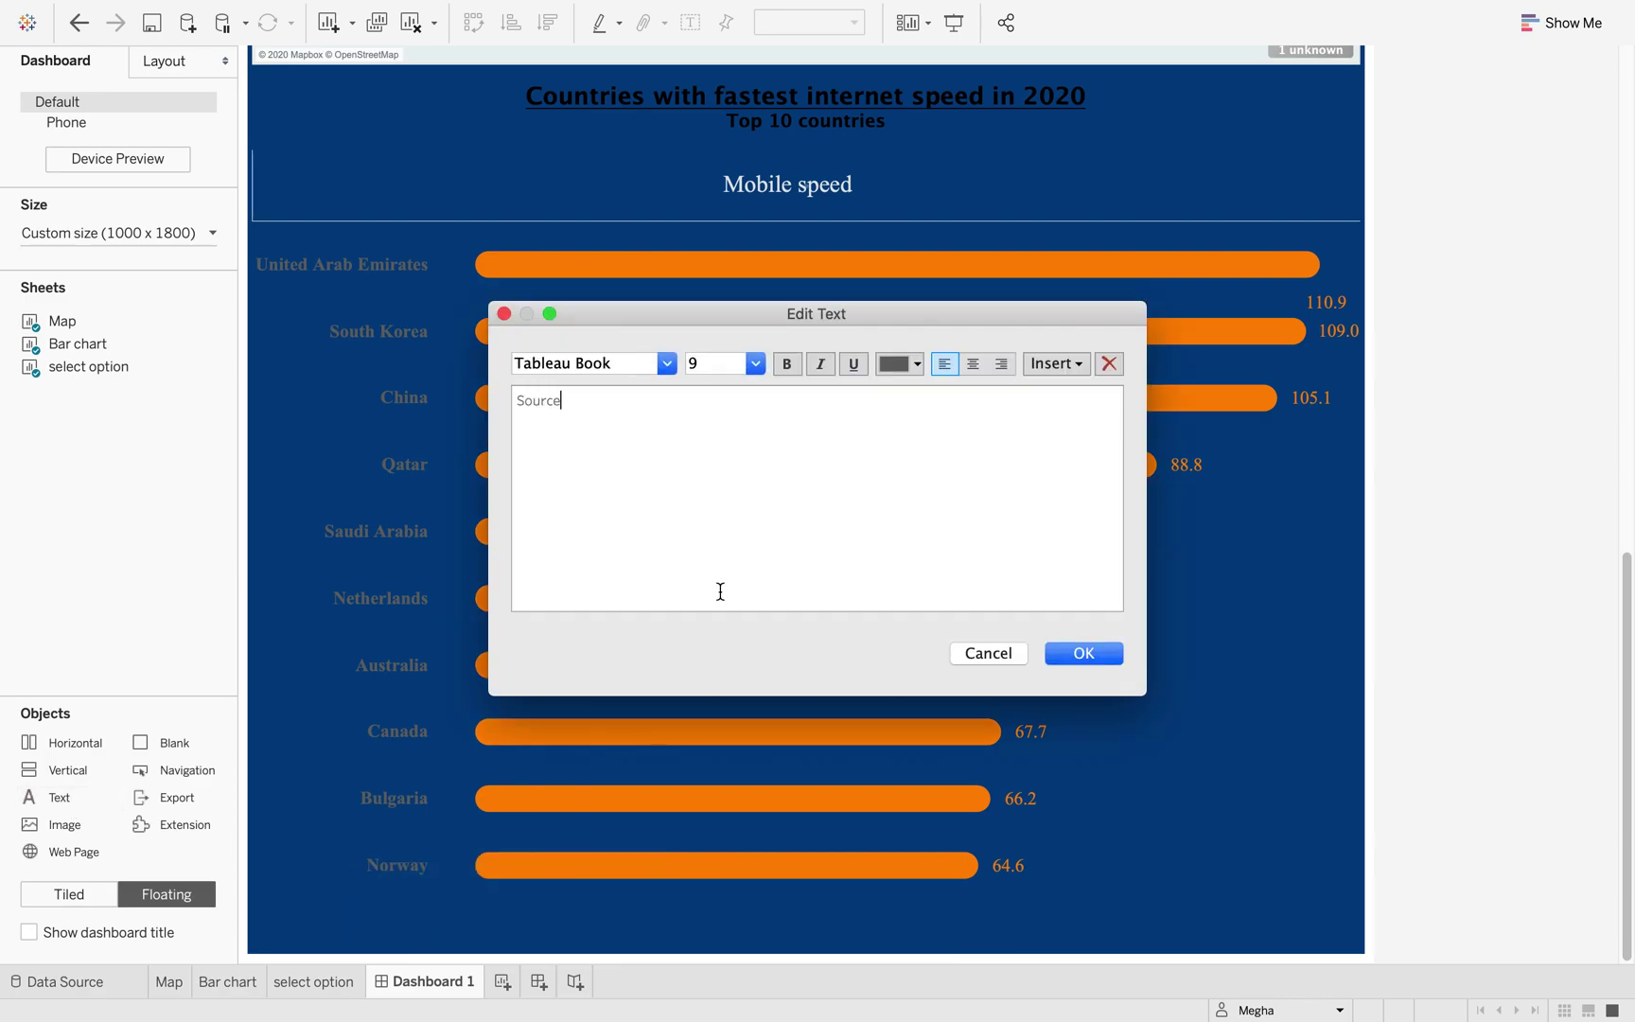
type("Source:")
Step: Switch to Microsoft Word and copy the line "Source: Ookla, speedtest.net, updated July 2020."
key("super+Tab")
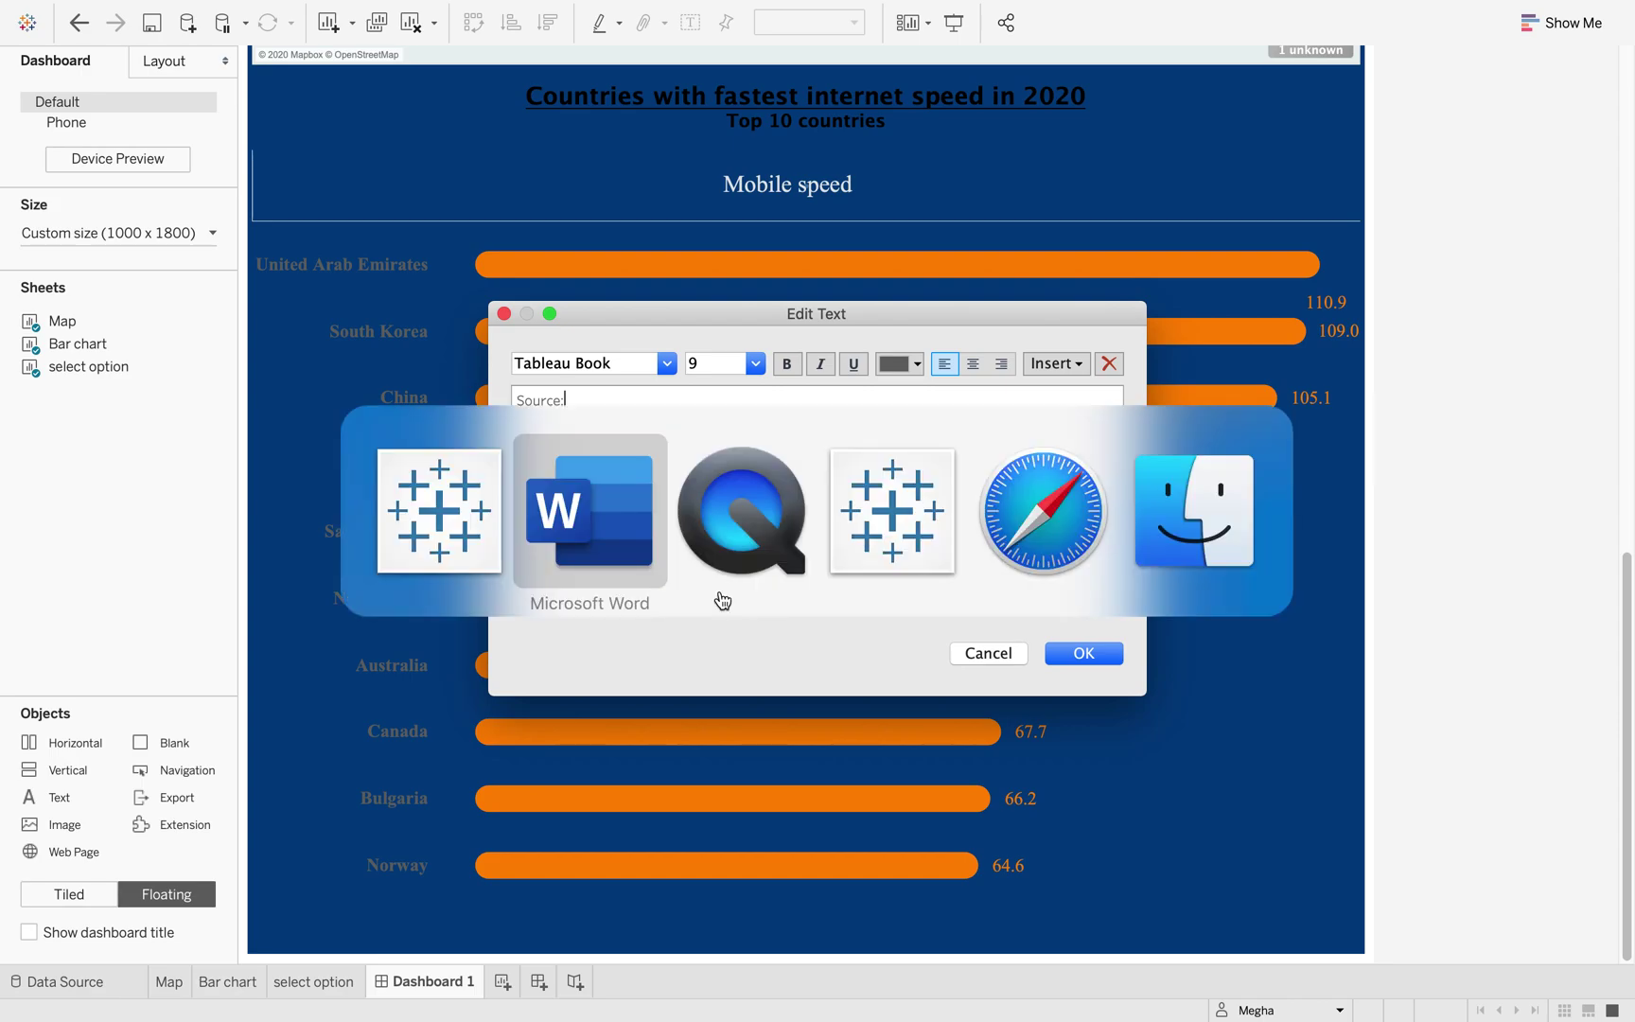
scroll(975, 827, "down", 3)
scroll(975, 827, "down", 10)
scroll(974, 823, "up", 9)
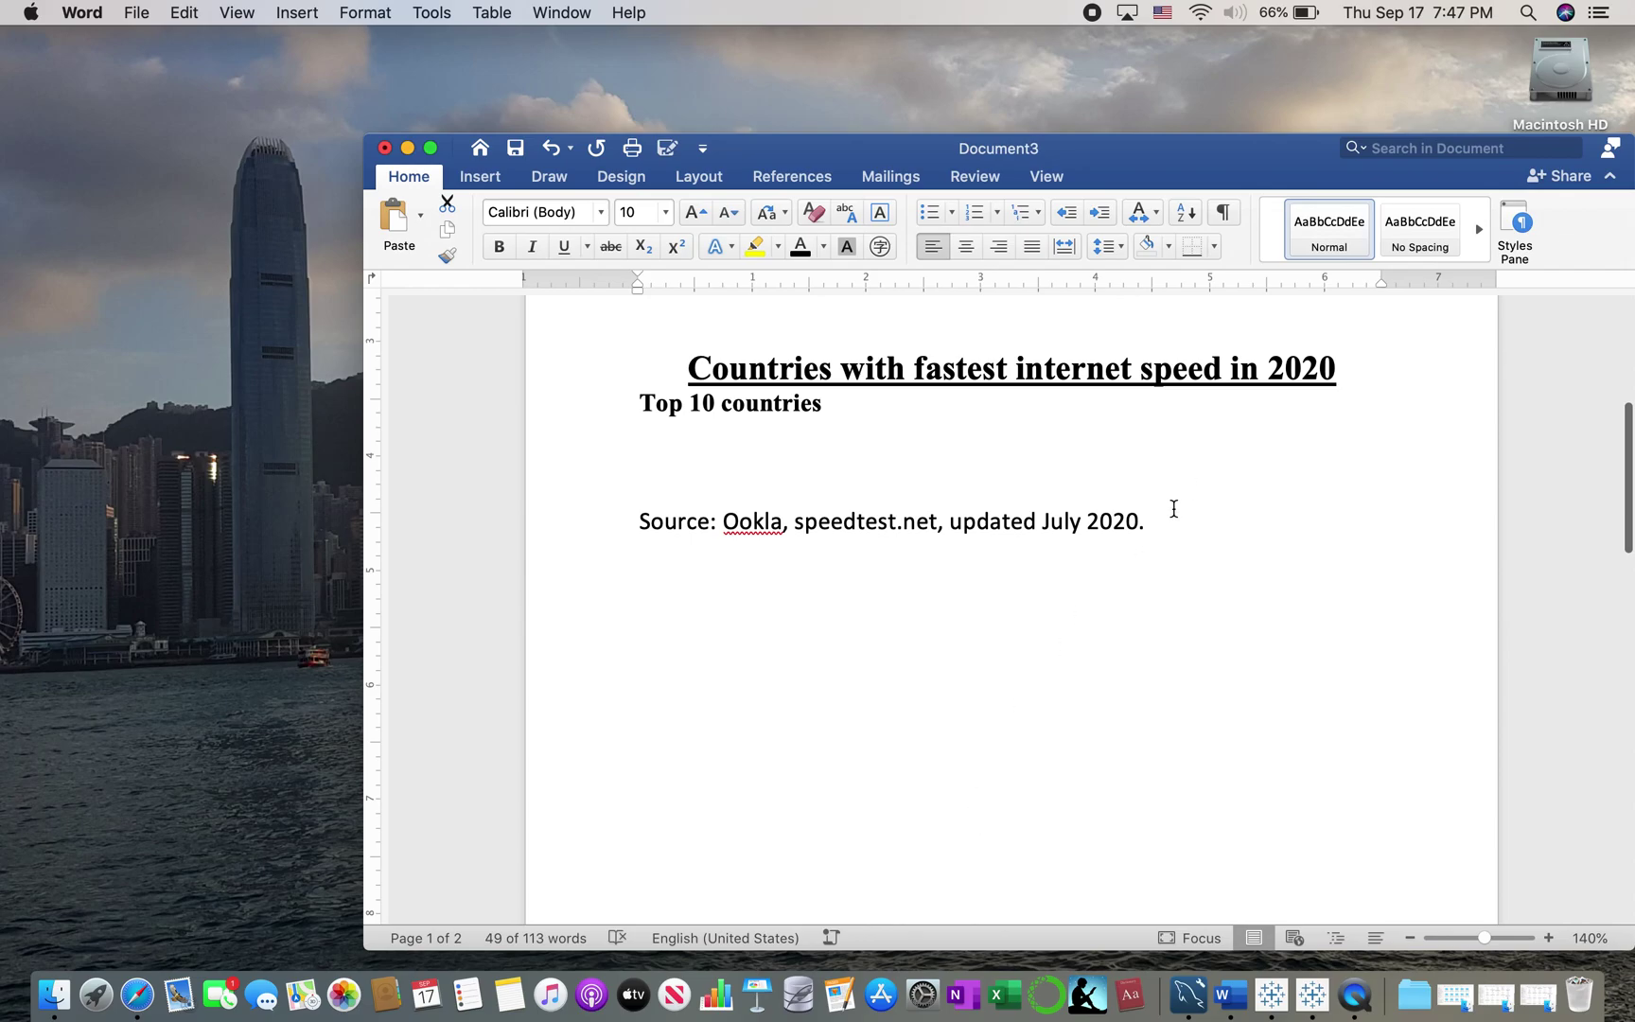
left_click_drag(1120, 518, 672, 526)
key("super+c")
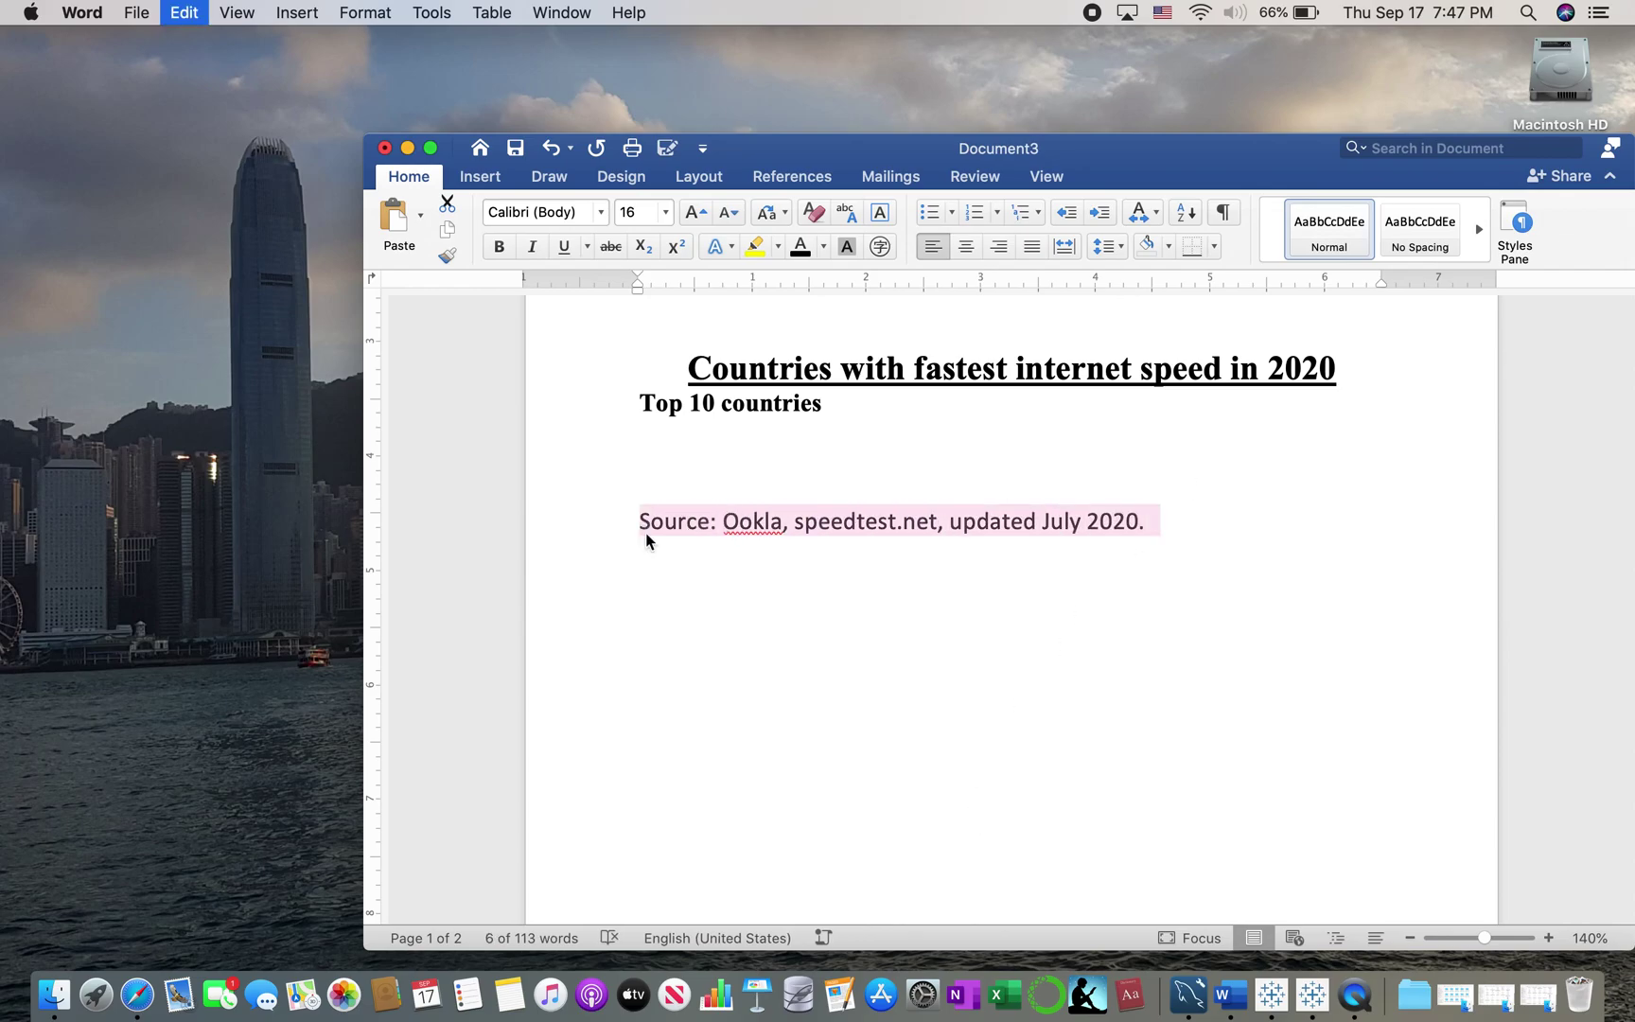
Step: Switch back to Tableau and replace the text object's content with the copied source line
key("super+Tab")
key("super+a")
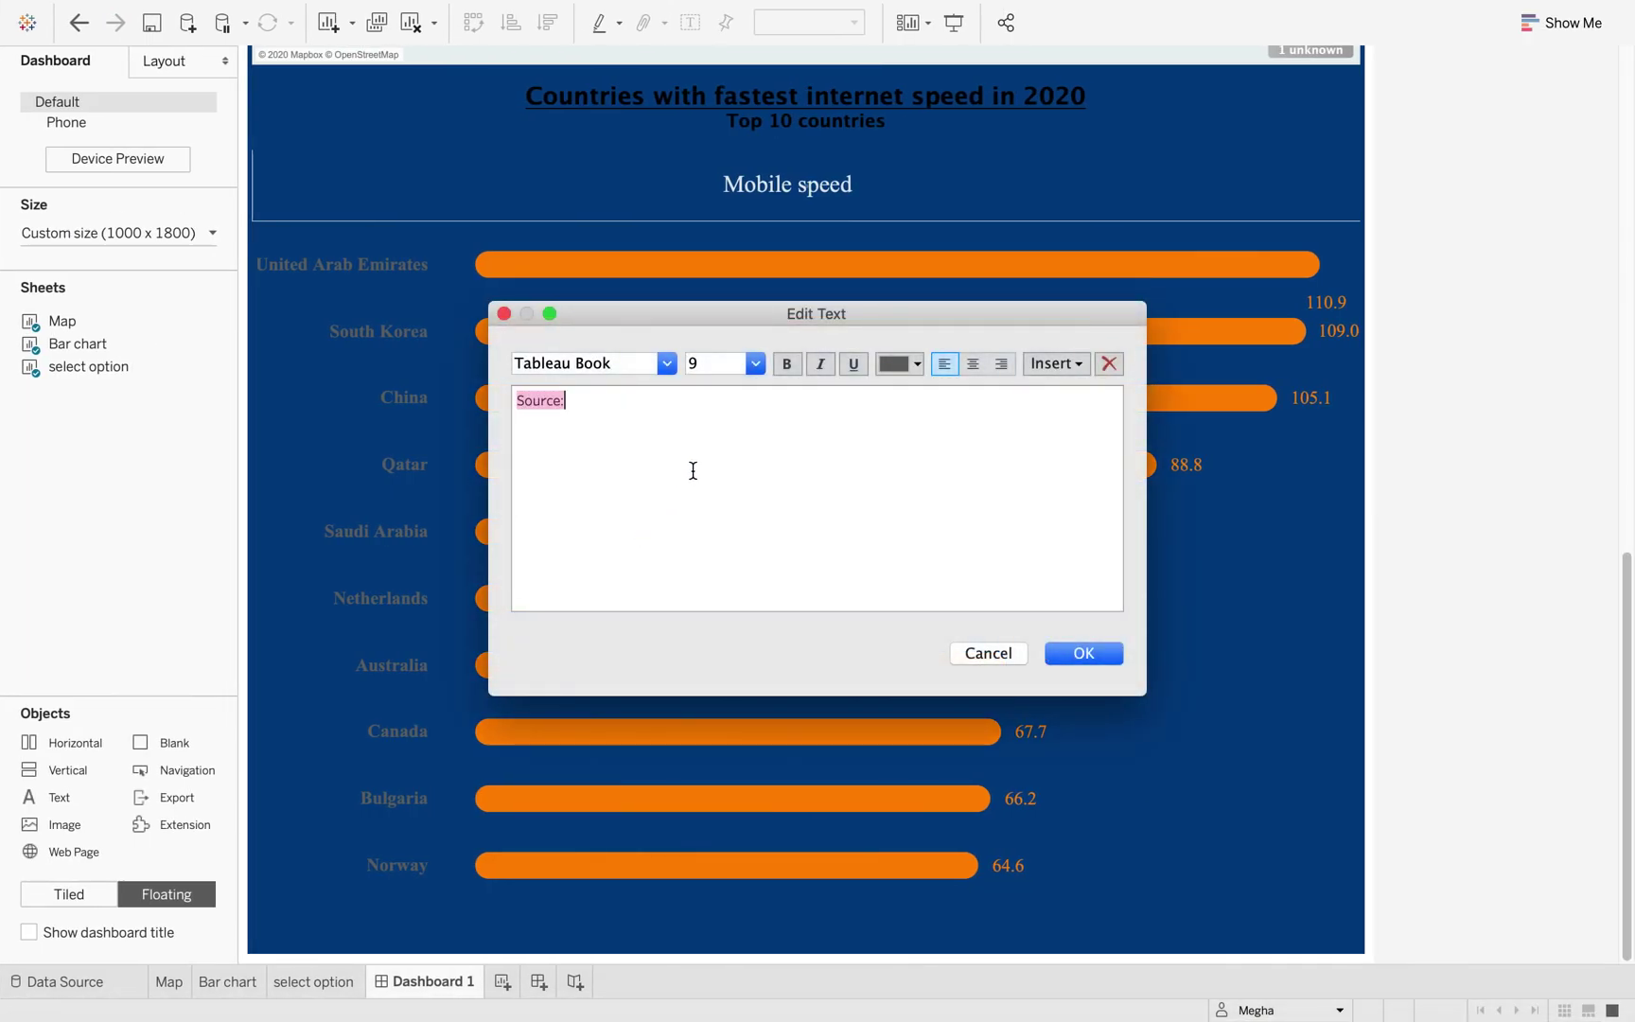
key("super+v")
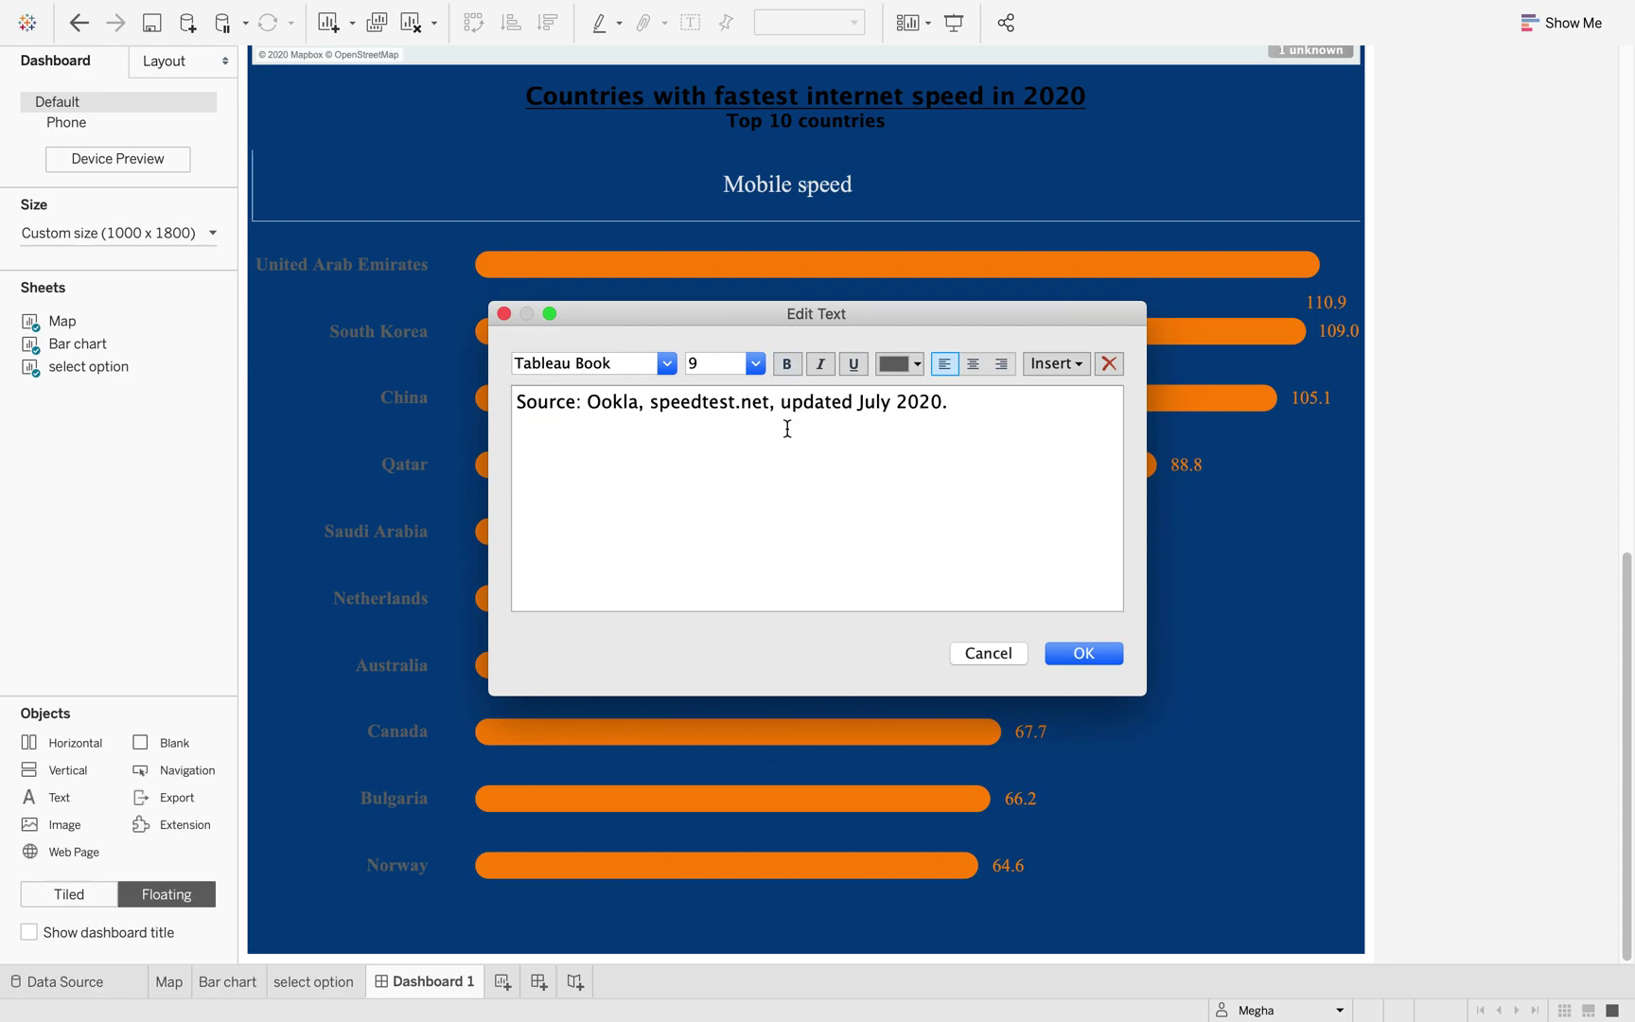
Step: Center the source text, color it light gray, enter Times New Roman as its font and apply the text
key("super+a")
left_click(966, 371)
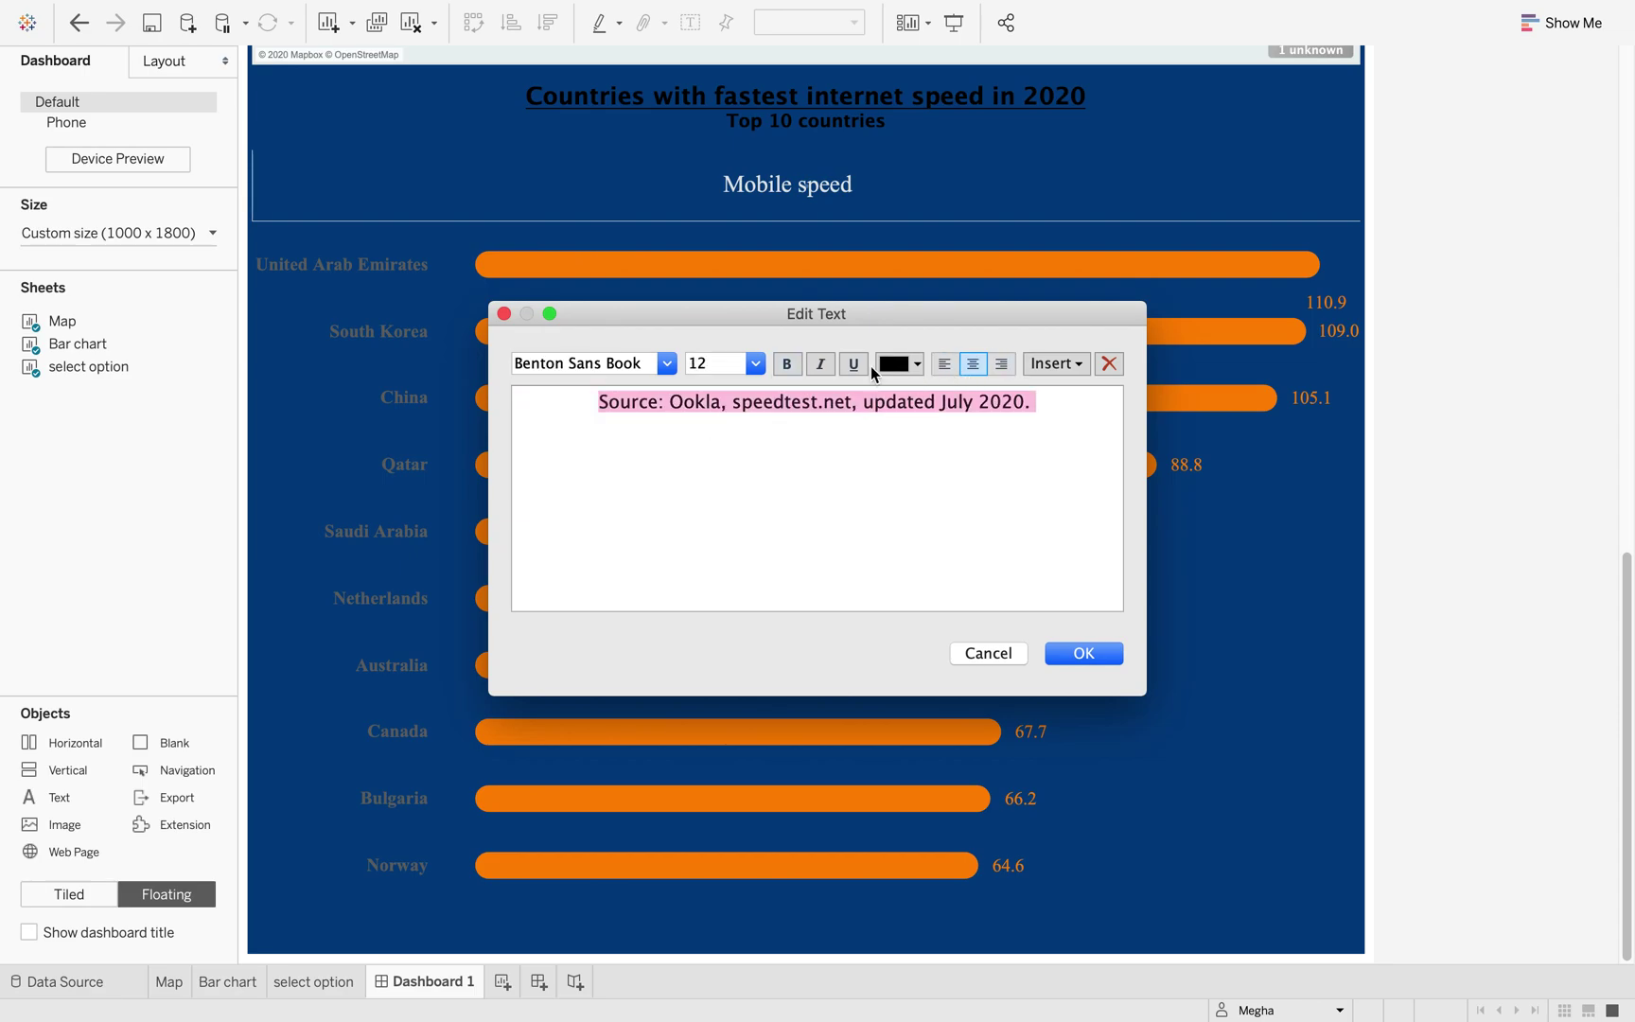
left_click(915, 367)
left_click(915, 416)
left_click(575, 370)
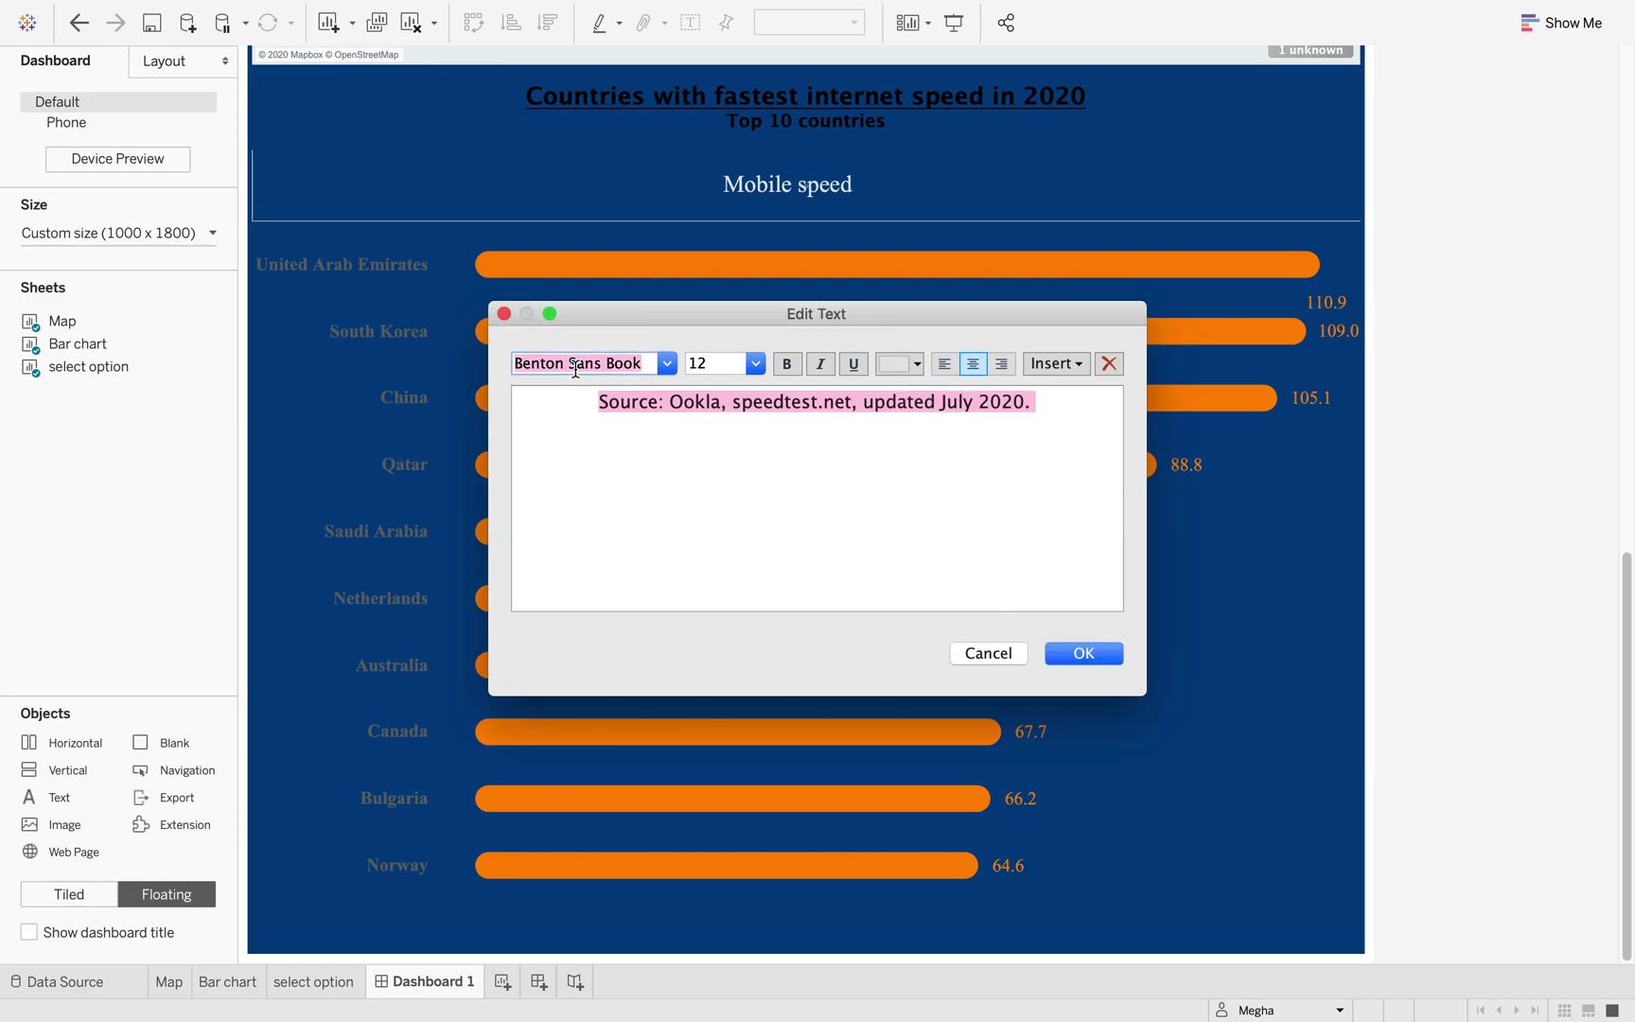
type("times new Roman")
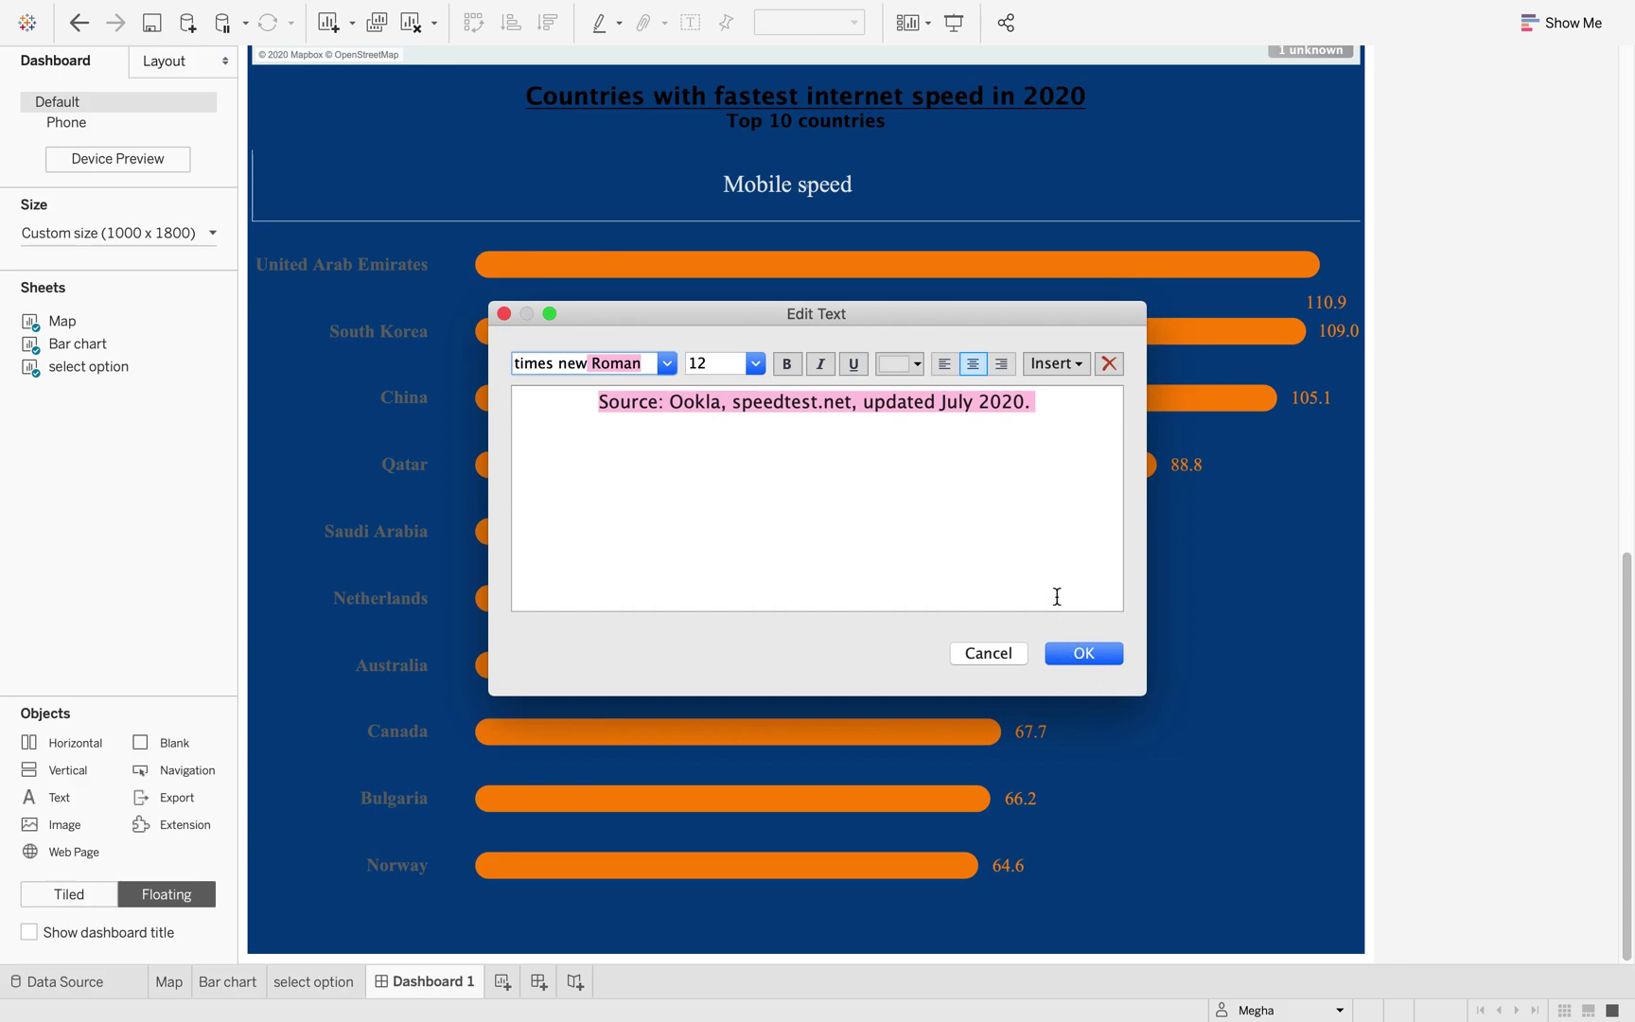
key("Return")
left_click(1068, 656)
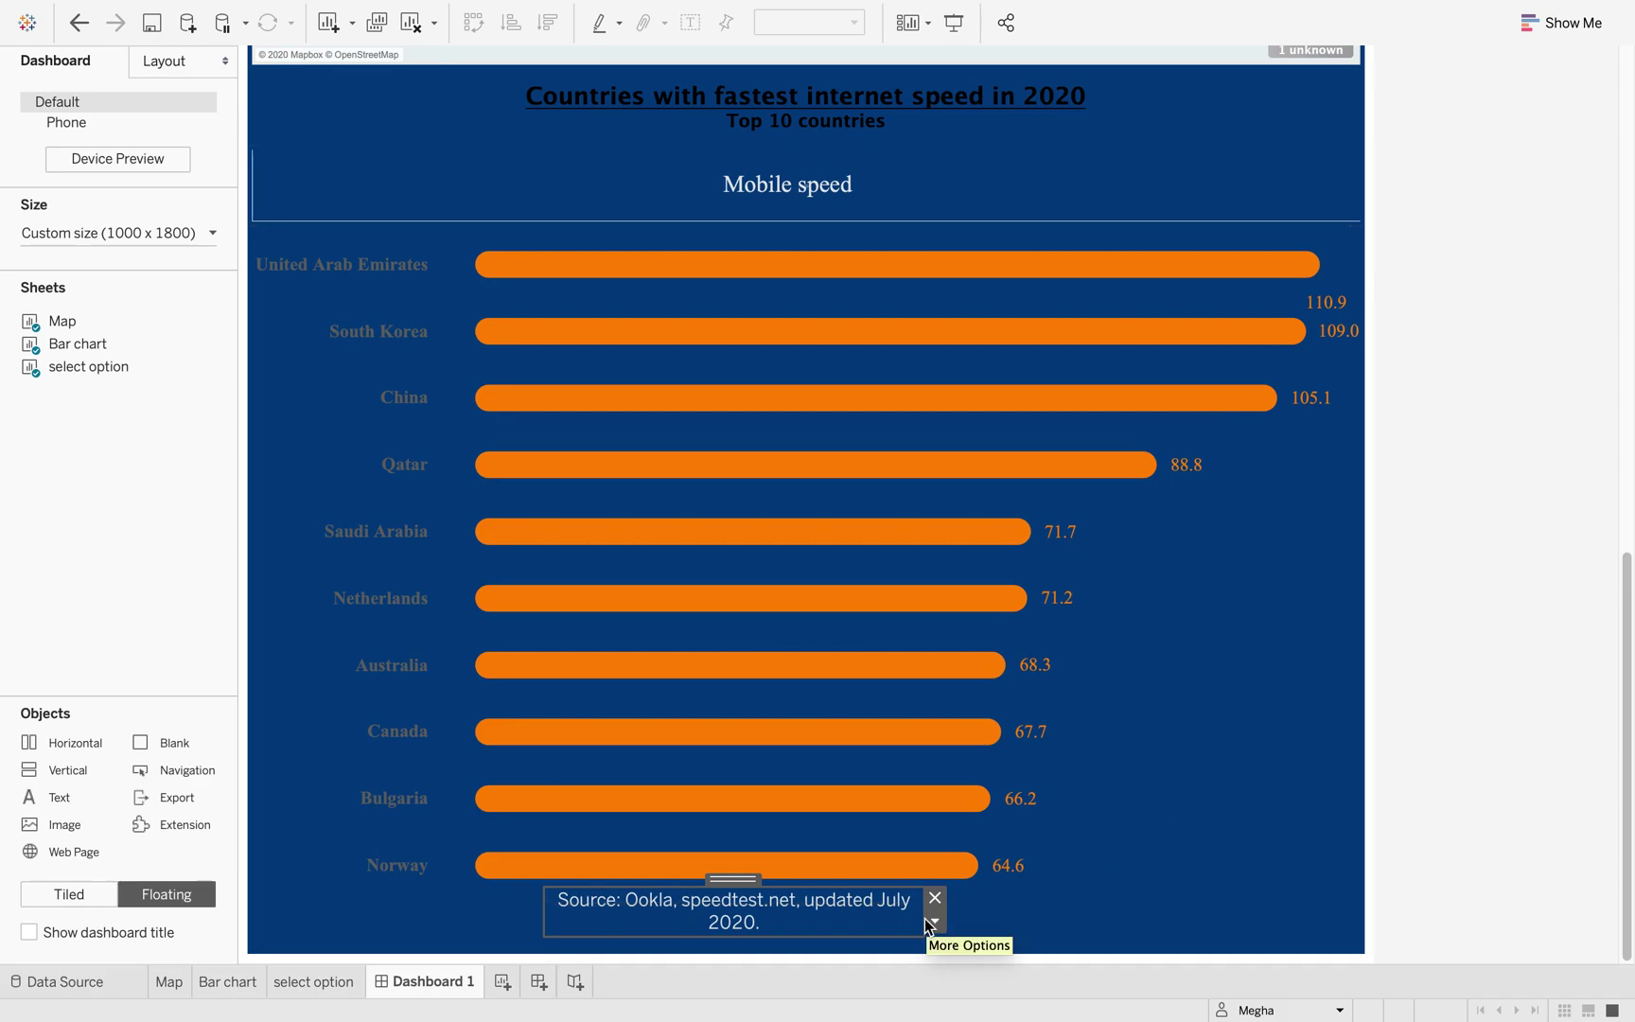
Step: Widen the source text object on both sides so the line fits in one row, and move it slightly down below the bar chart
left_click_drag(921, 919, 1058, 919)
left_click_drag(542, 910, 479, 912)
left_click_drag(762, 879, 752, 893)
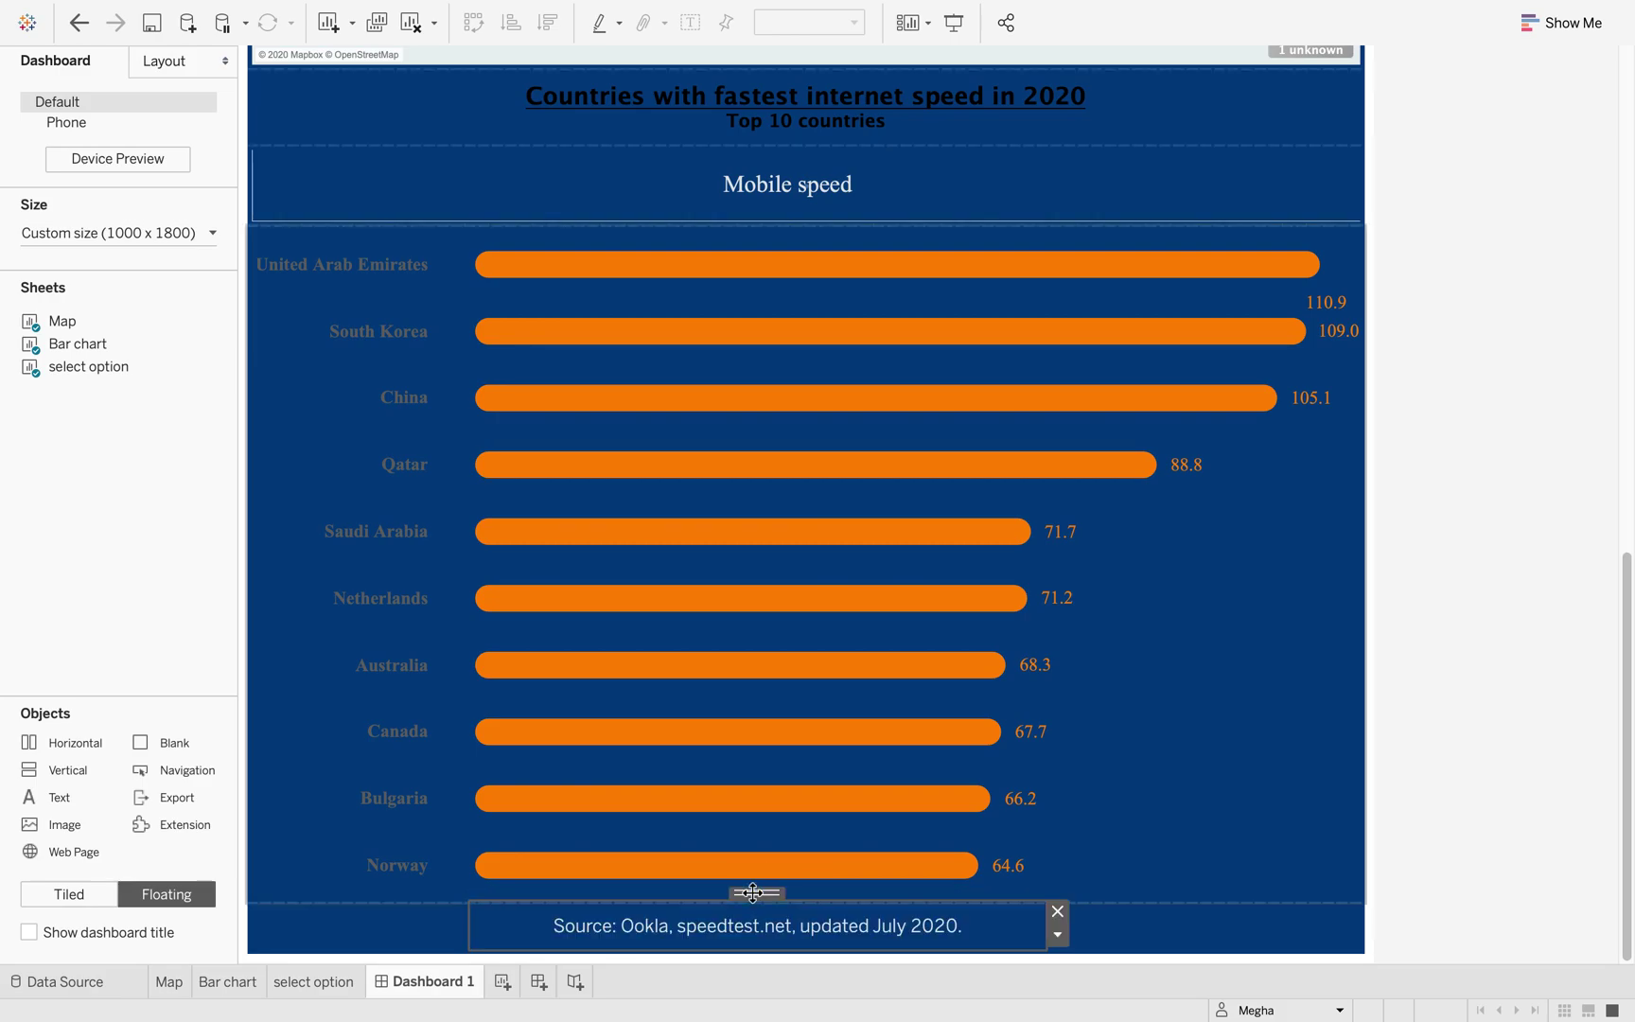
left_click(1458, 772)
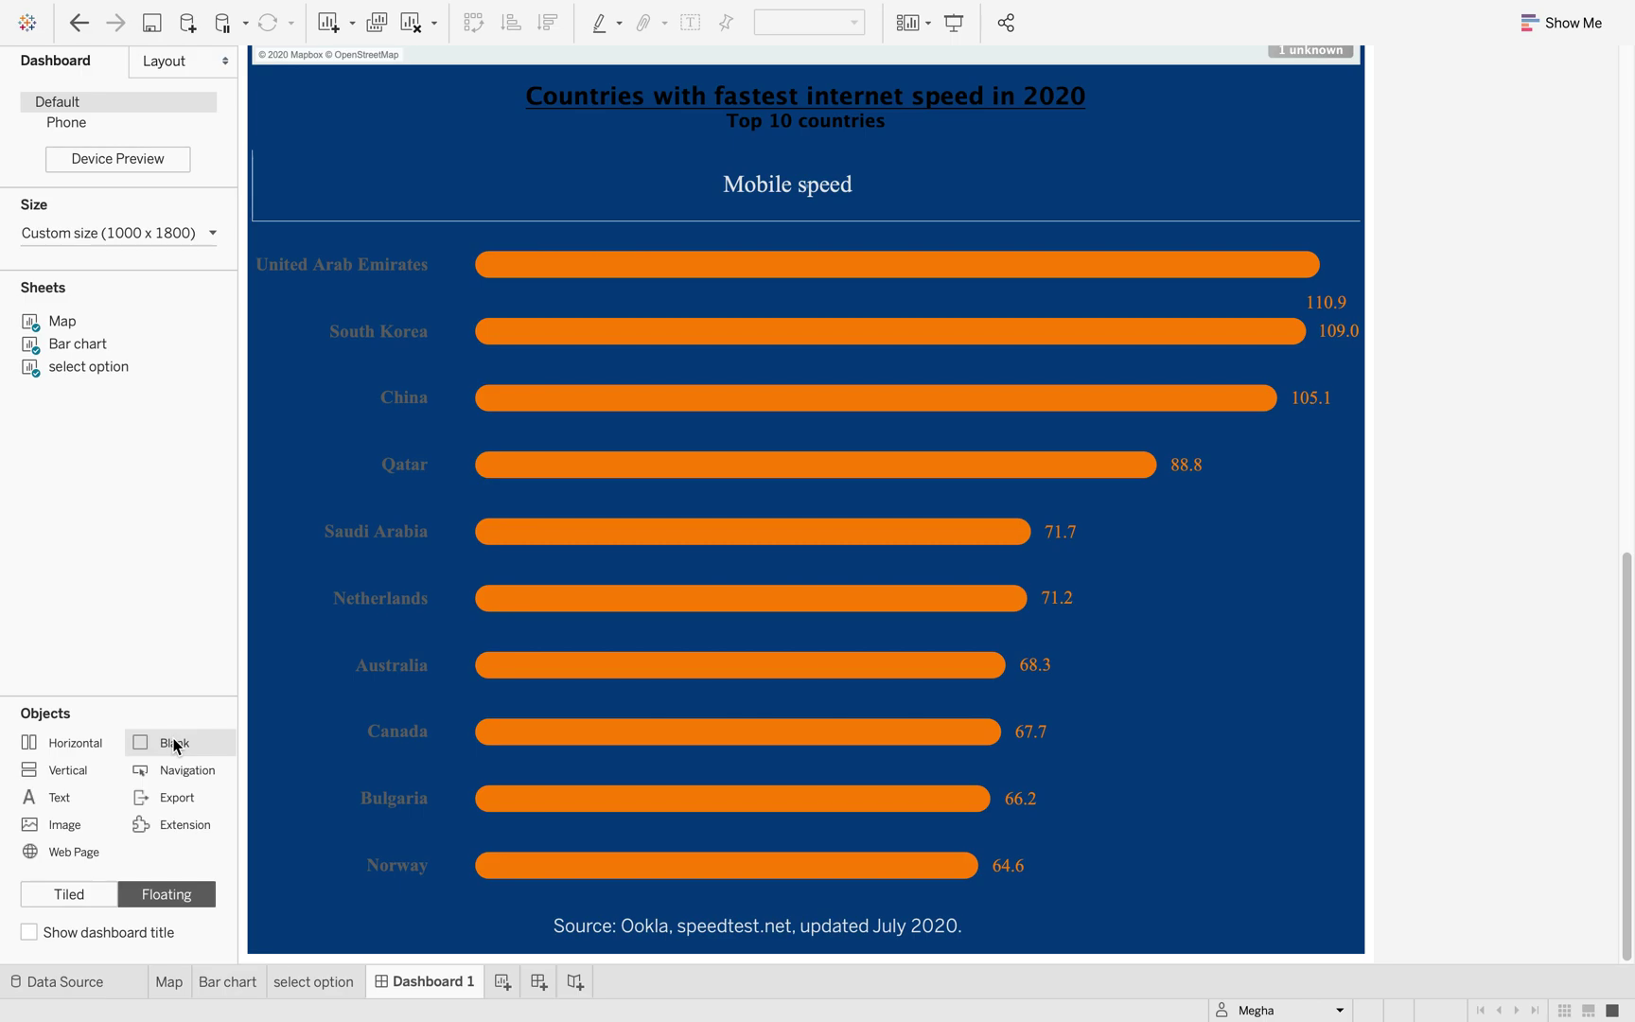
Step: Add a floating blank object over the lowest bars of the chart and give it a thin solid light gray border
left_click_drag(296, 767, 587, 761)
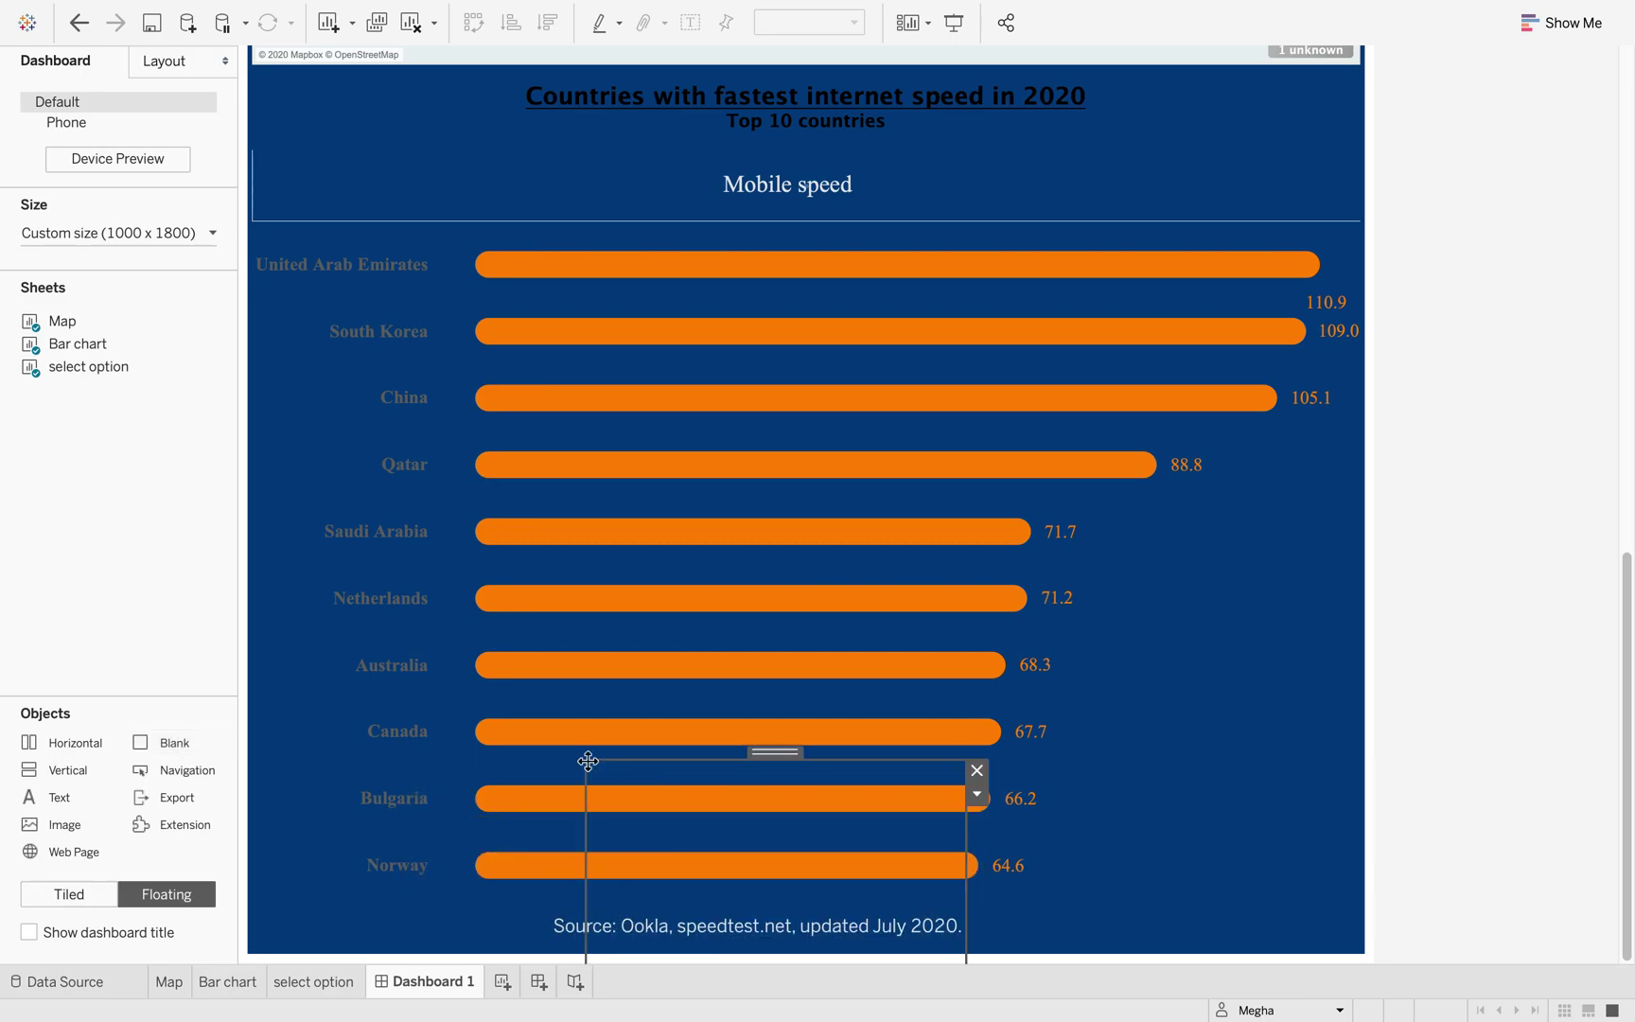
left_click(184, 60)
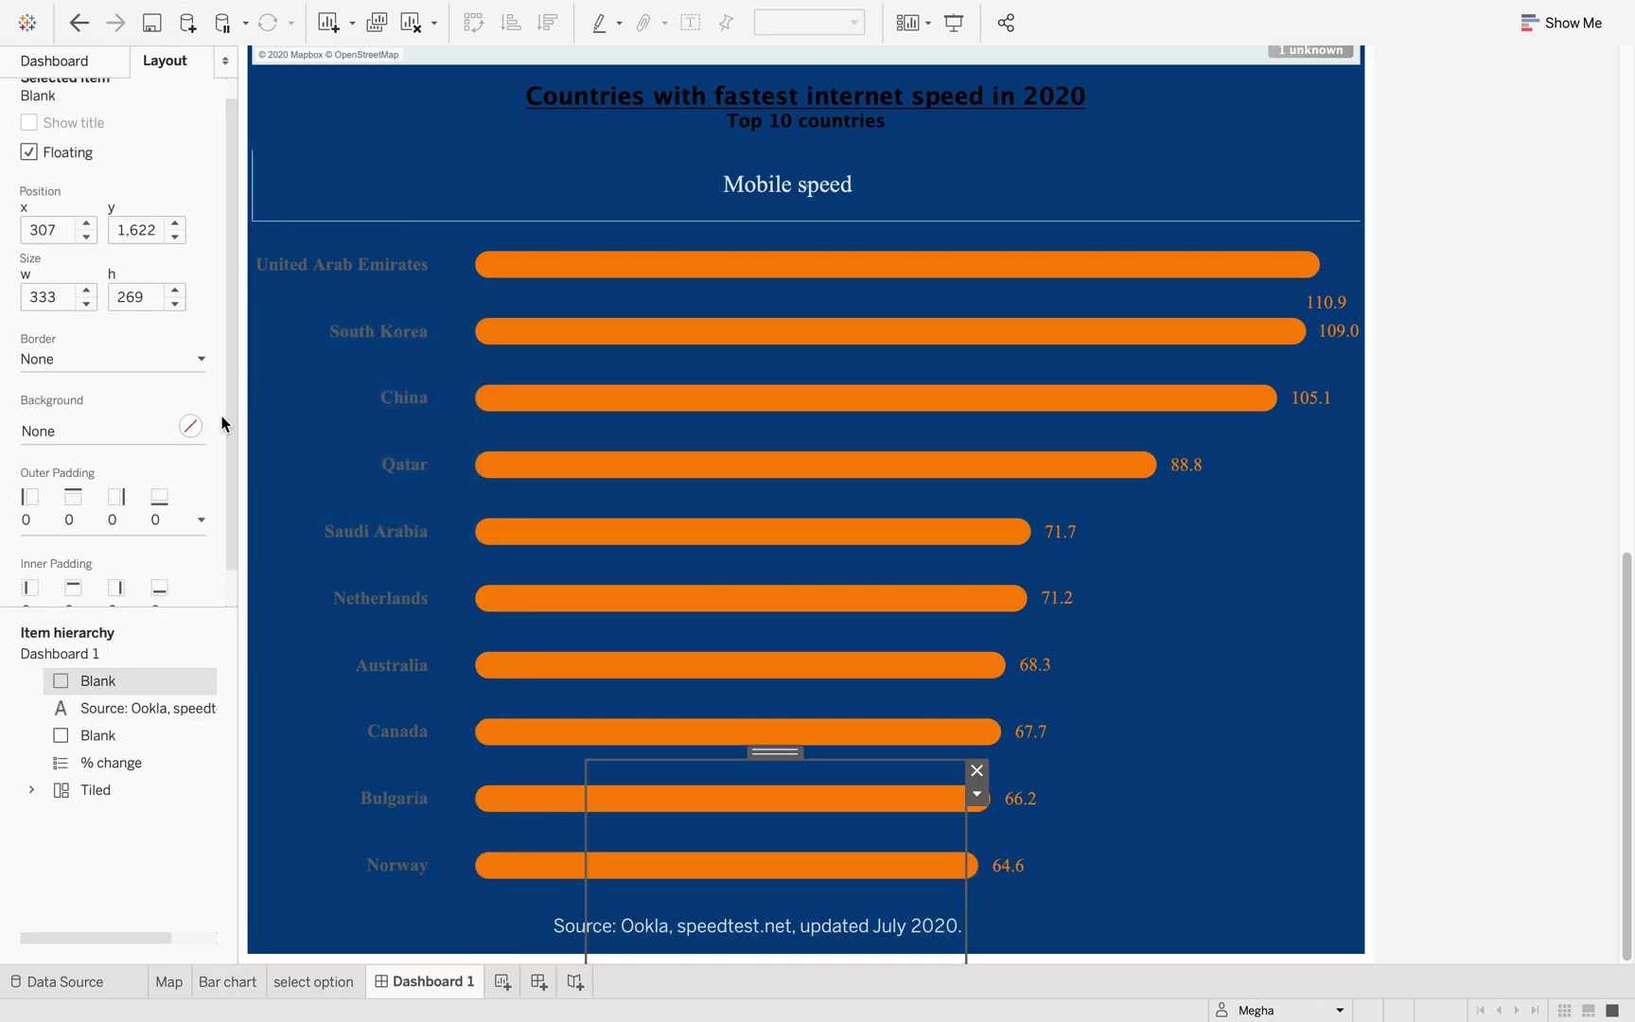
left_click(201, 360)
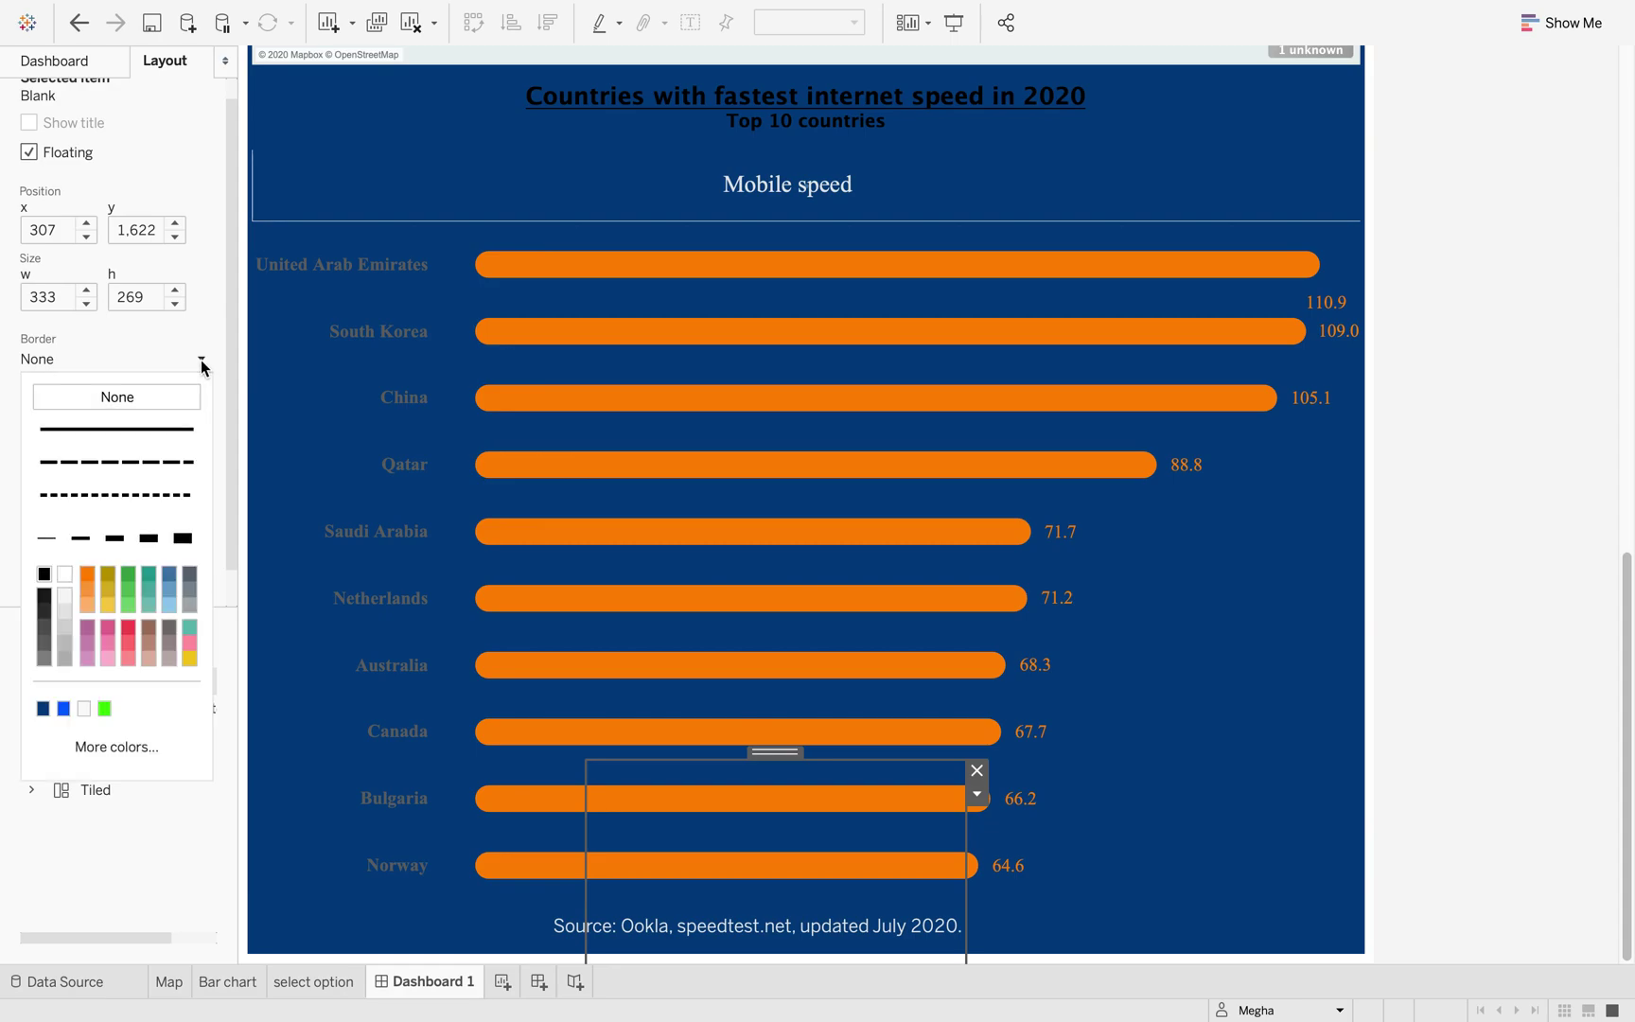
left_click(159, 431)
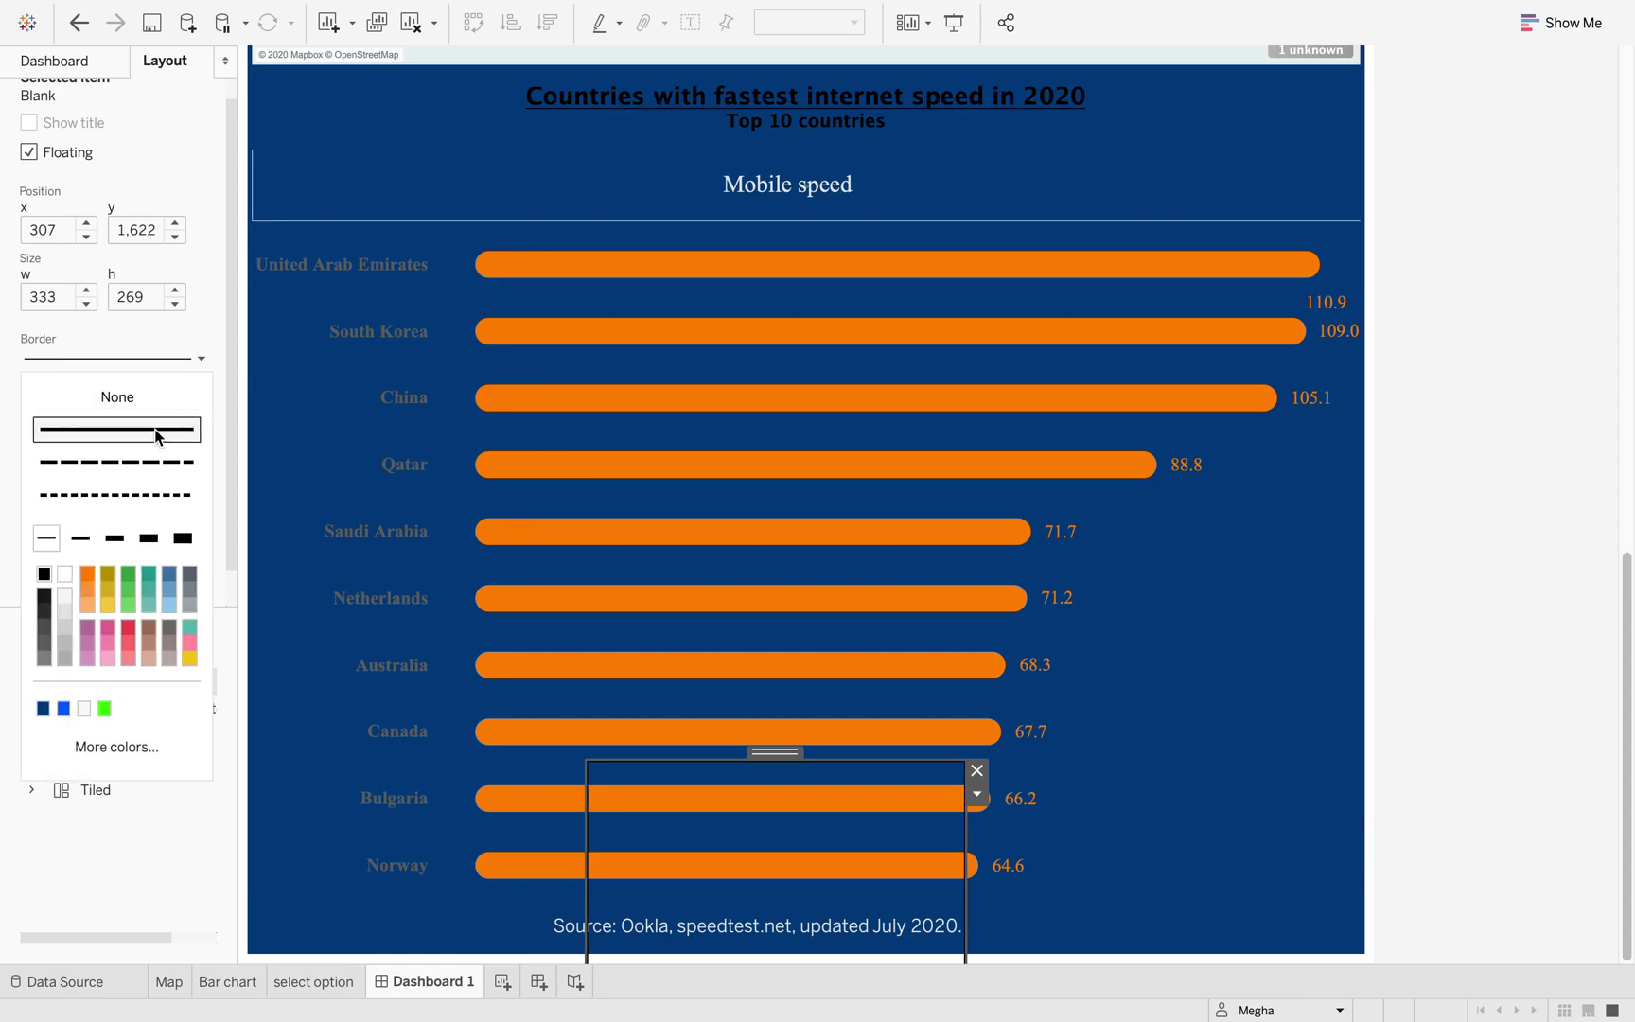
left_click(68, 609)
left_click(1508, 660)
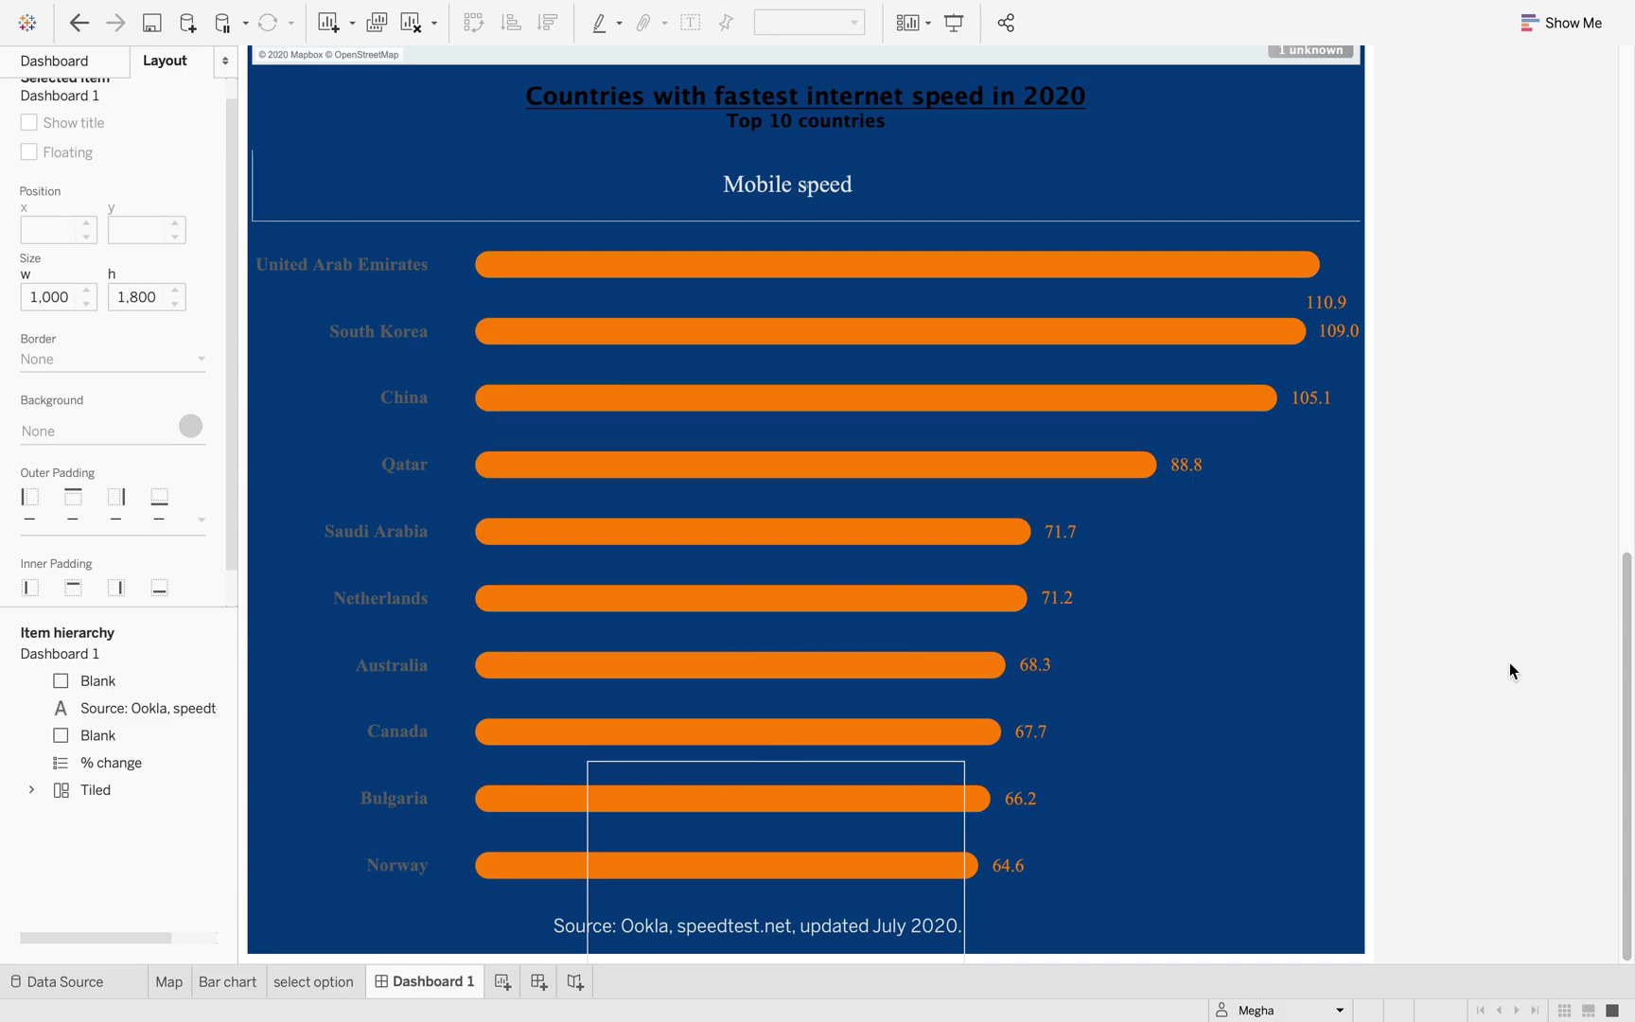
Step: Resize the new blank object to about 425 by 3 px and place it as a horizontal divider just above the source text
left_click(966, 770)
left_click_drag(801, 763, 796, 627)
left_click_drag(780, 807, 785, 639)
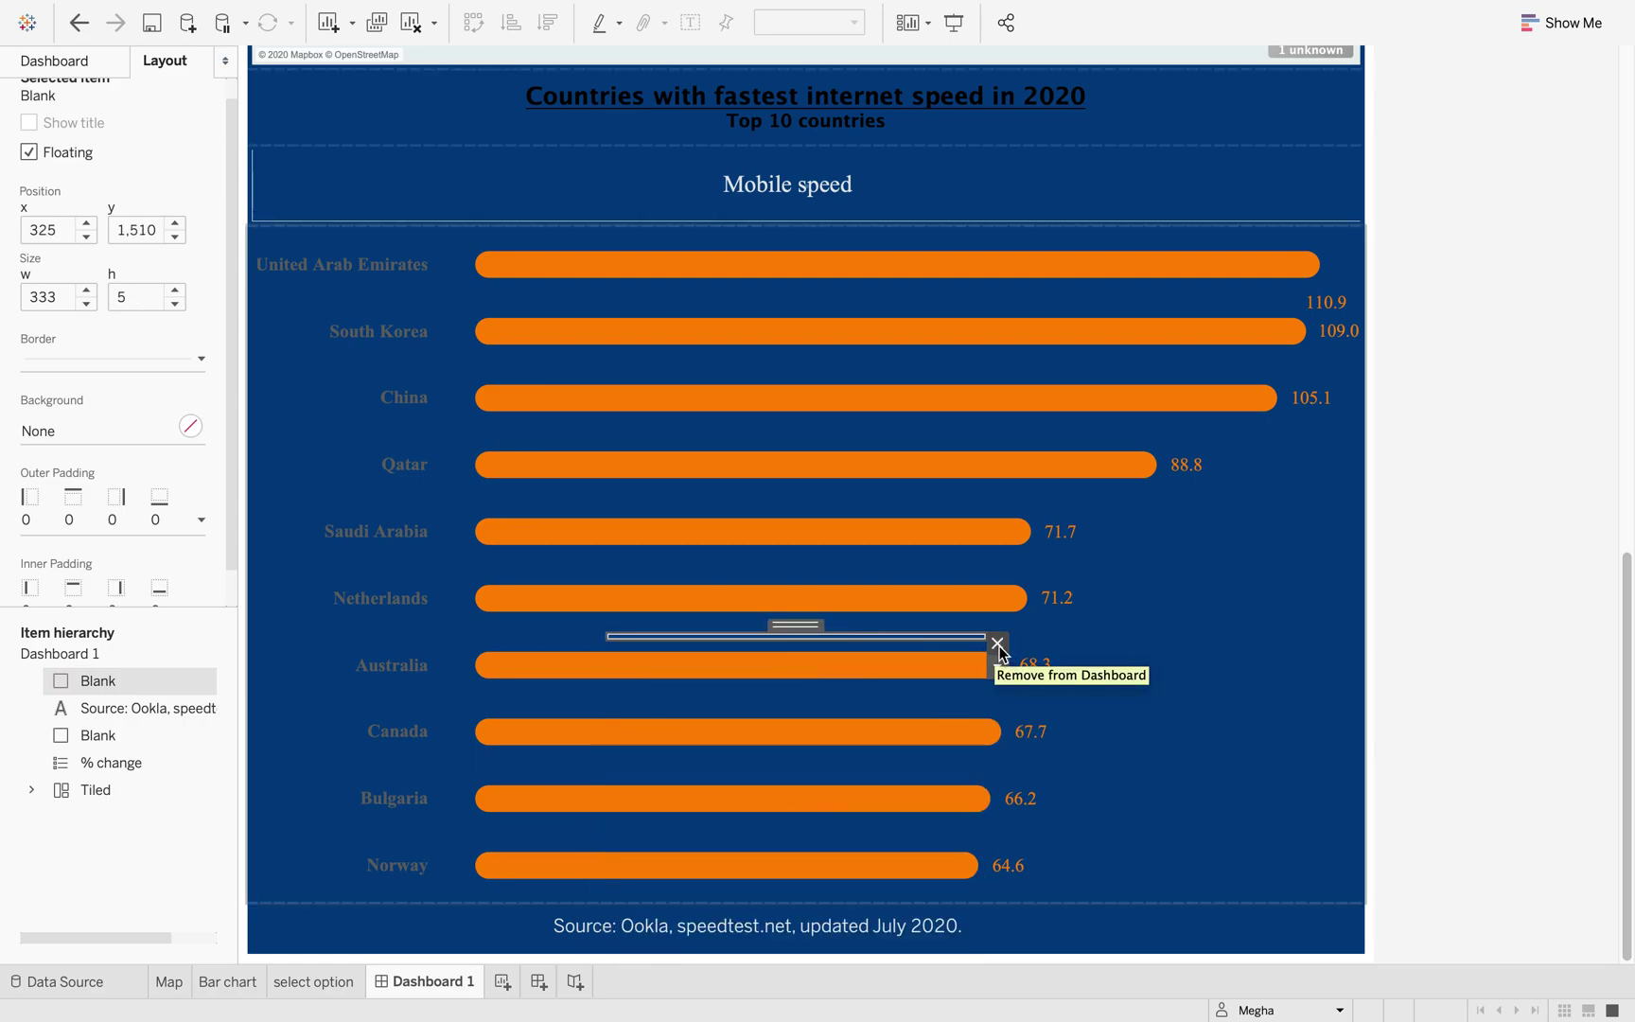
left_click_drag(986, 638, 1090, 641)
left_click_drag(853, 624, 765, 899)
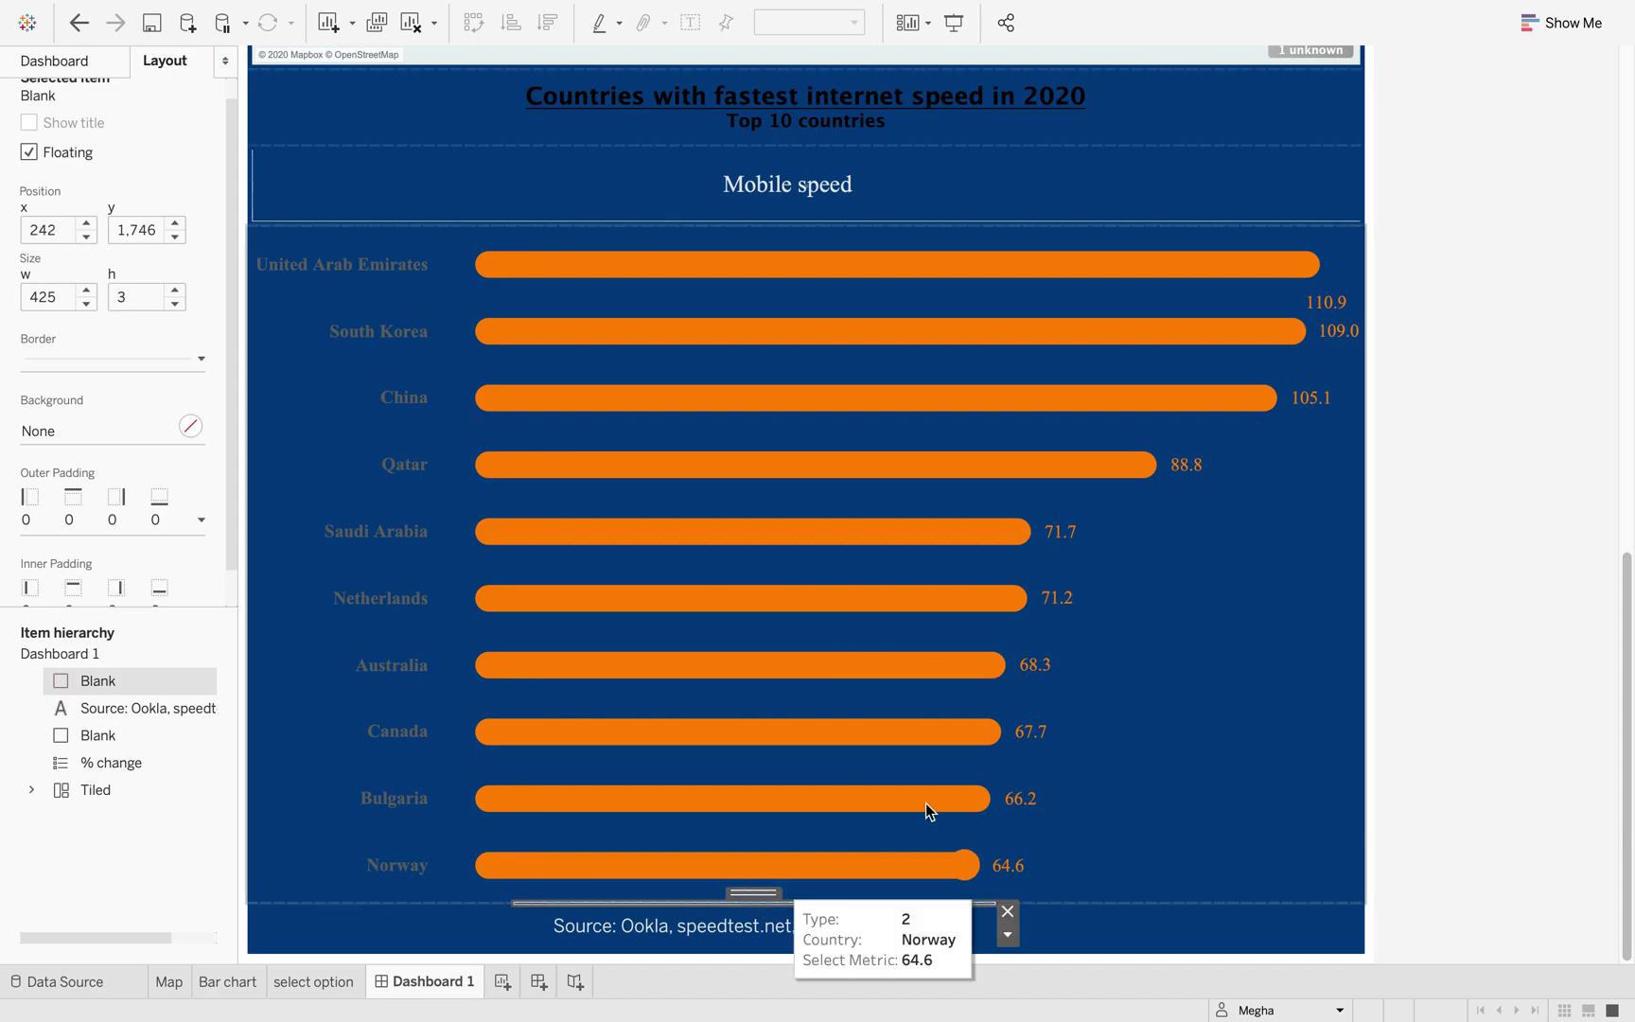
left_click(1458, 651)
Step: Go from the dashboard to the select option worksheet that shows the Mobile speed heading
scroll(1457, 649, "up", 5)
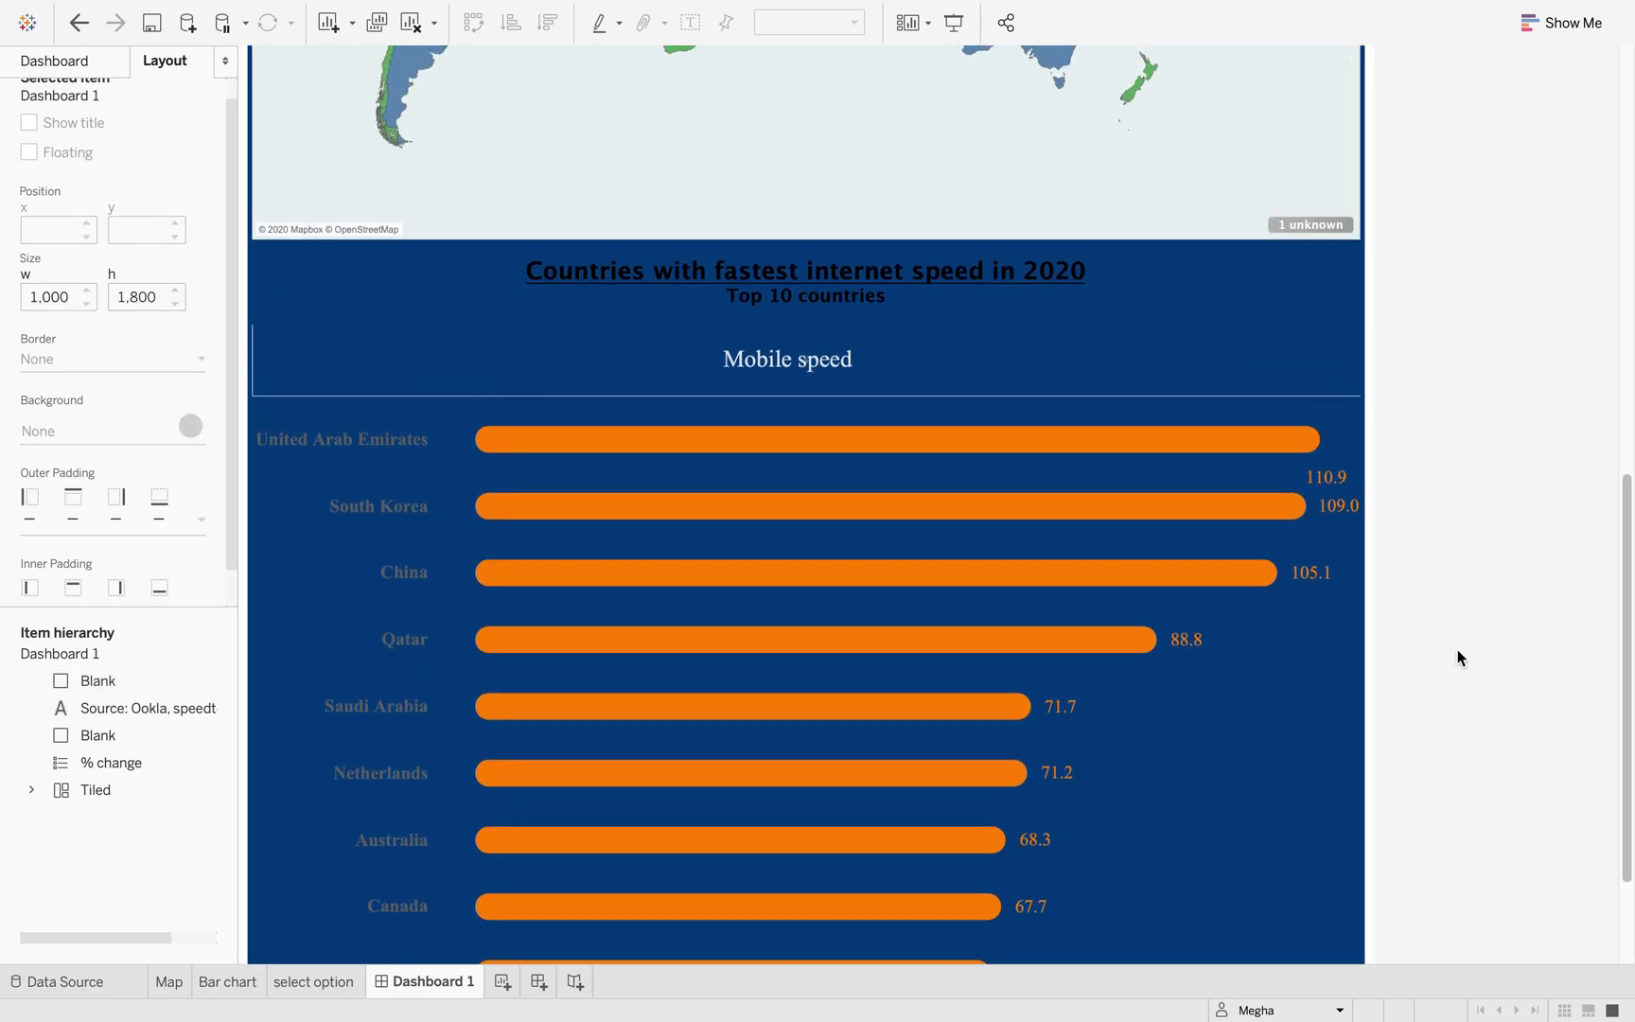
left_click(1306, 478)
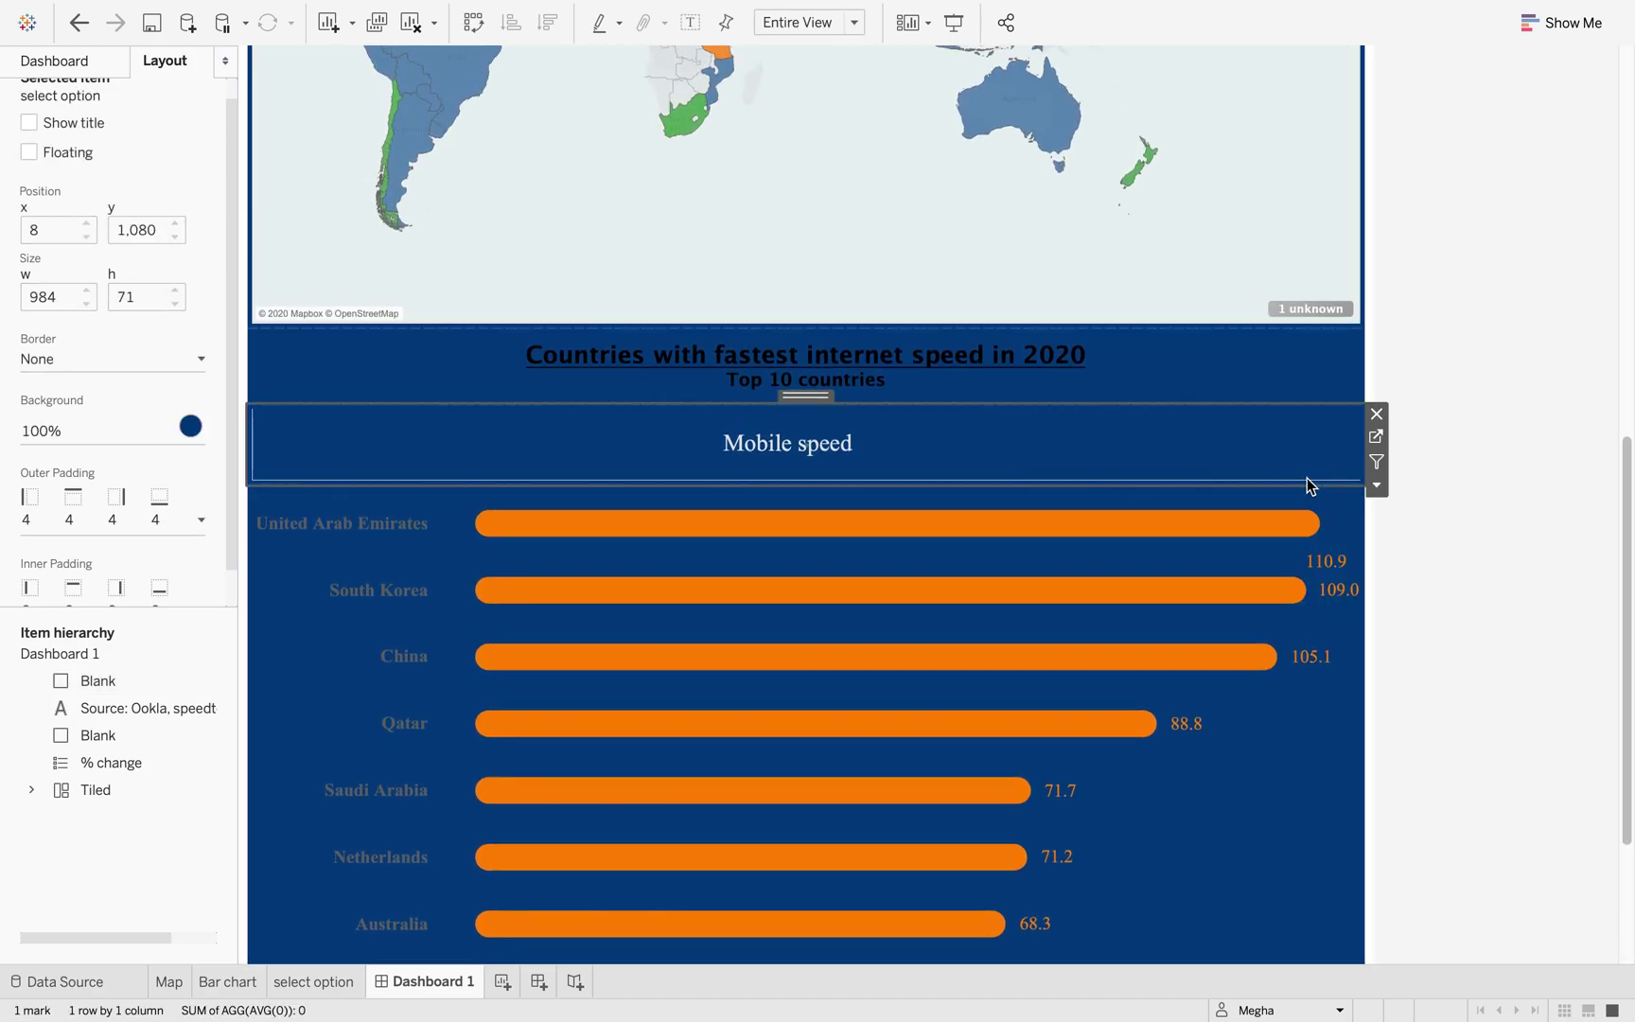
left_click(1377, 440)
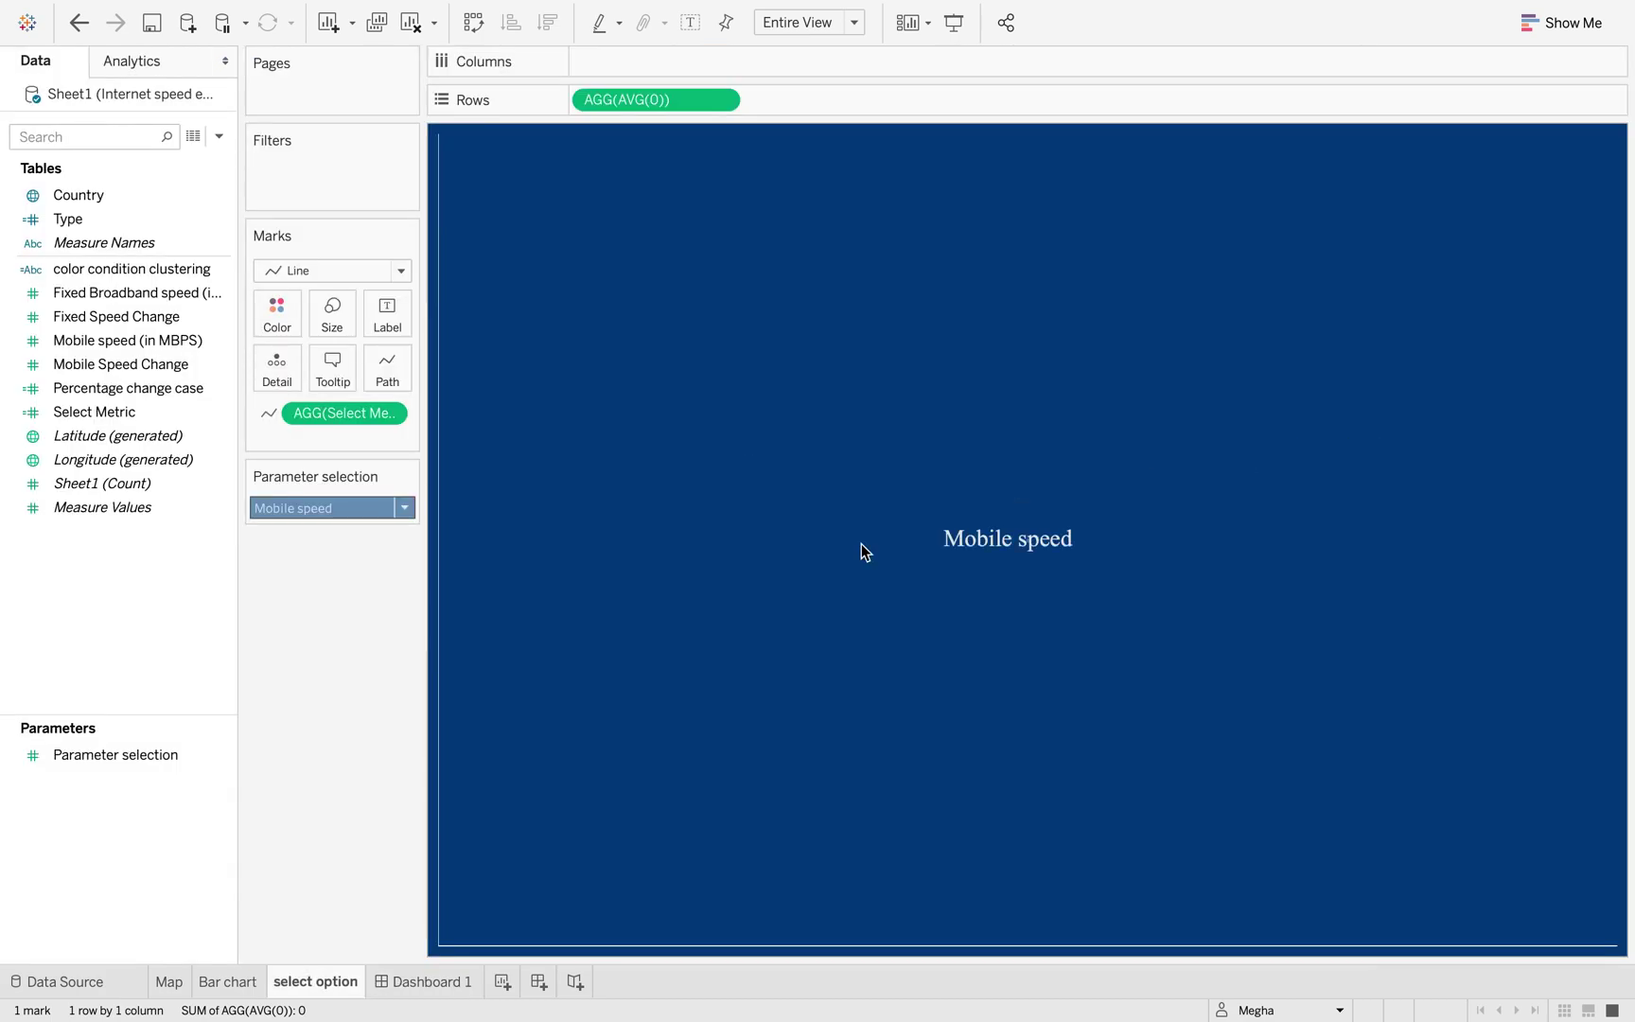
Step: Format the lines of the select option worksheet, setting Axis Rulers and Axis Ticks to None
right_click(475, 574)
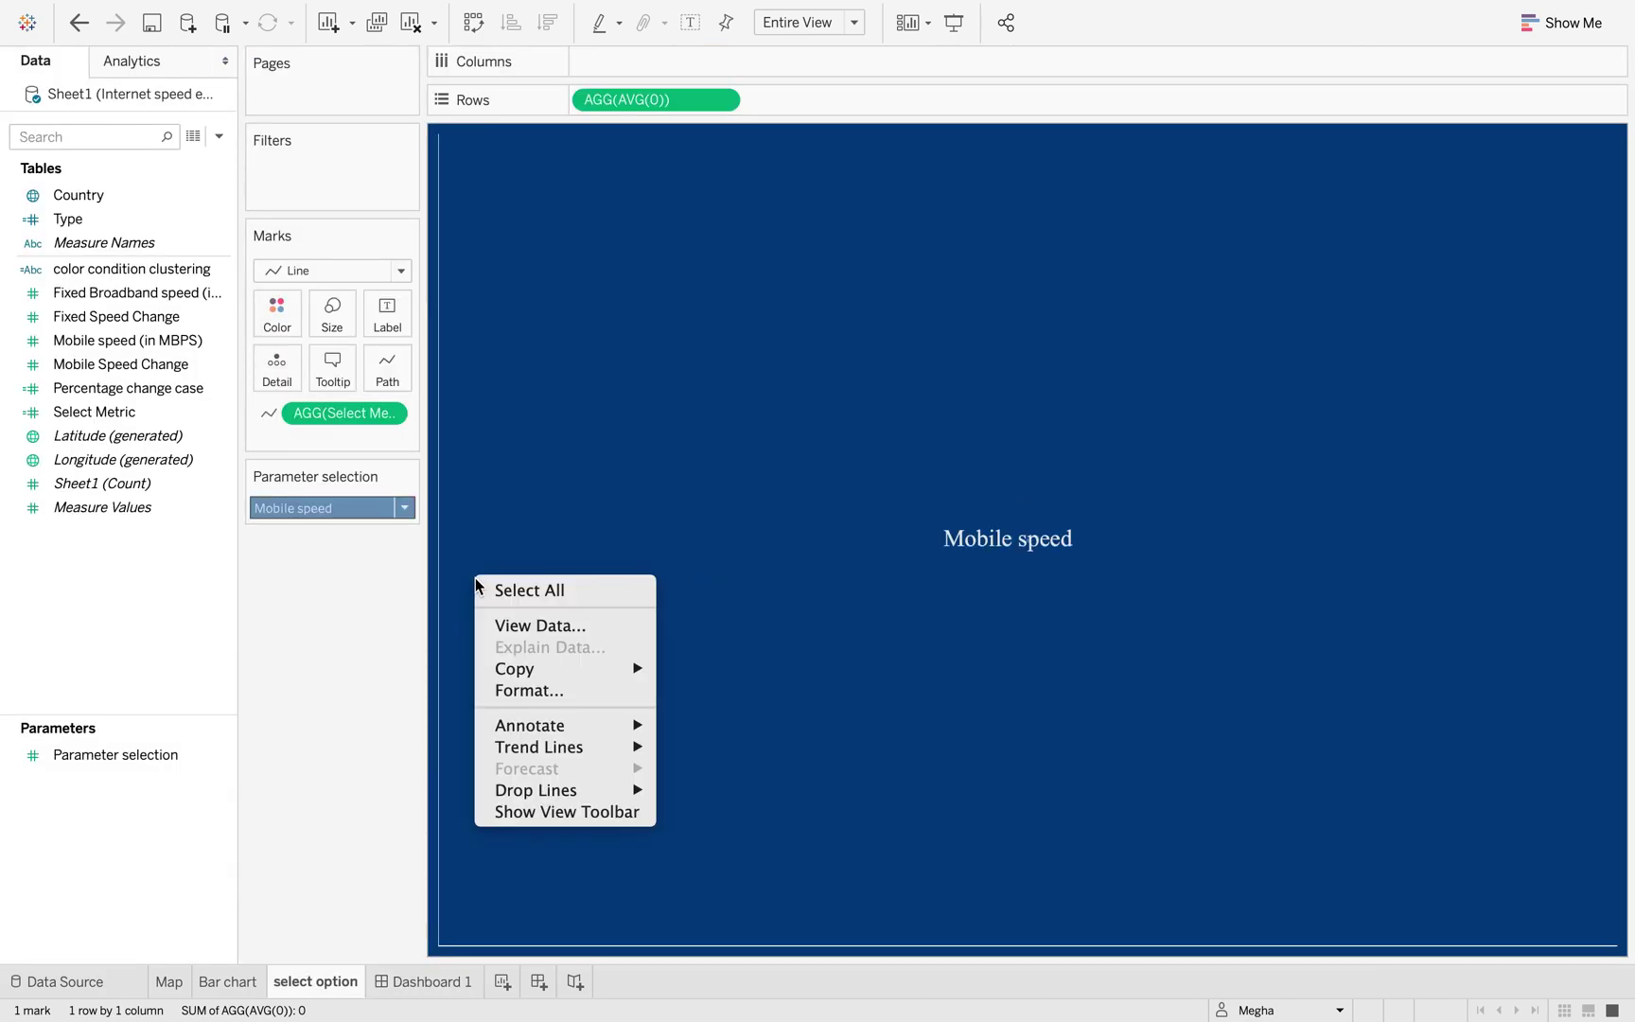
left_click(522, 690)
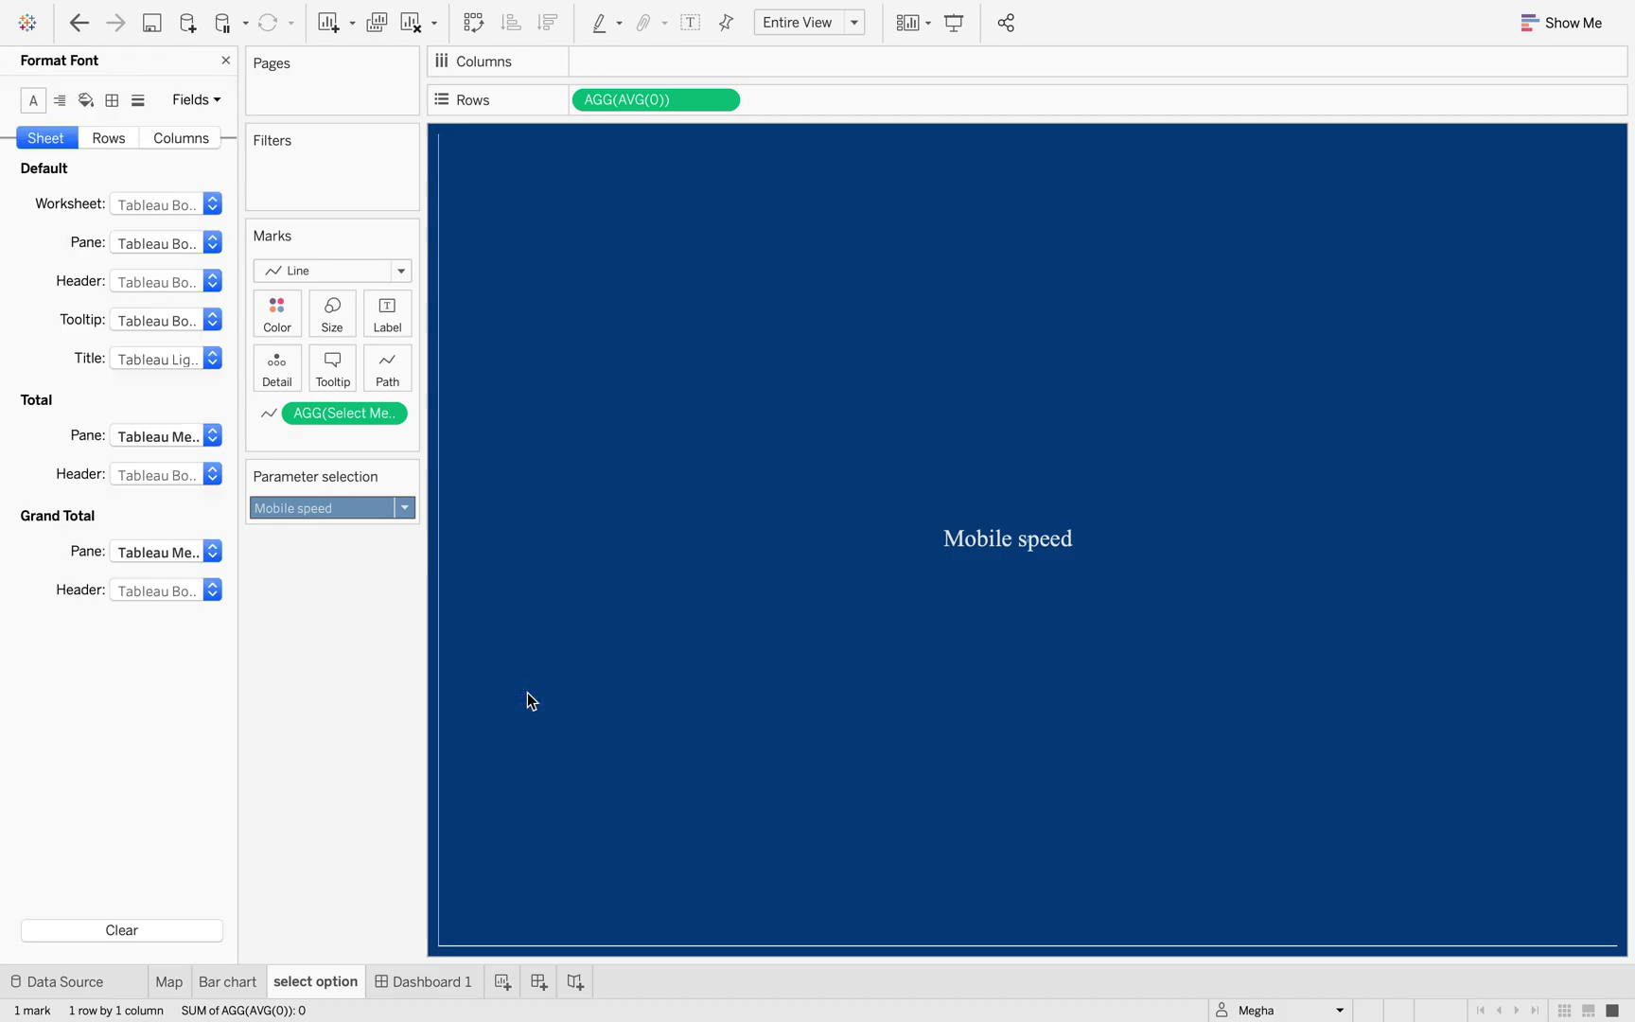
left_click(137, 102)
left_click(209, 400)
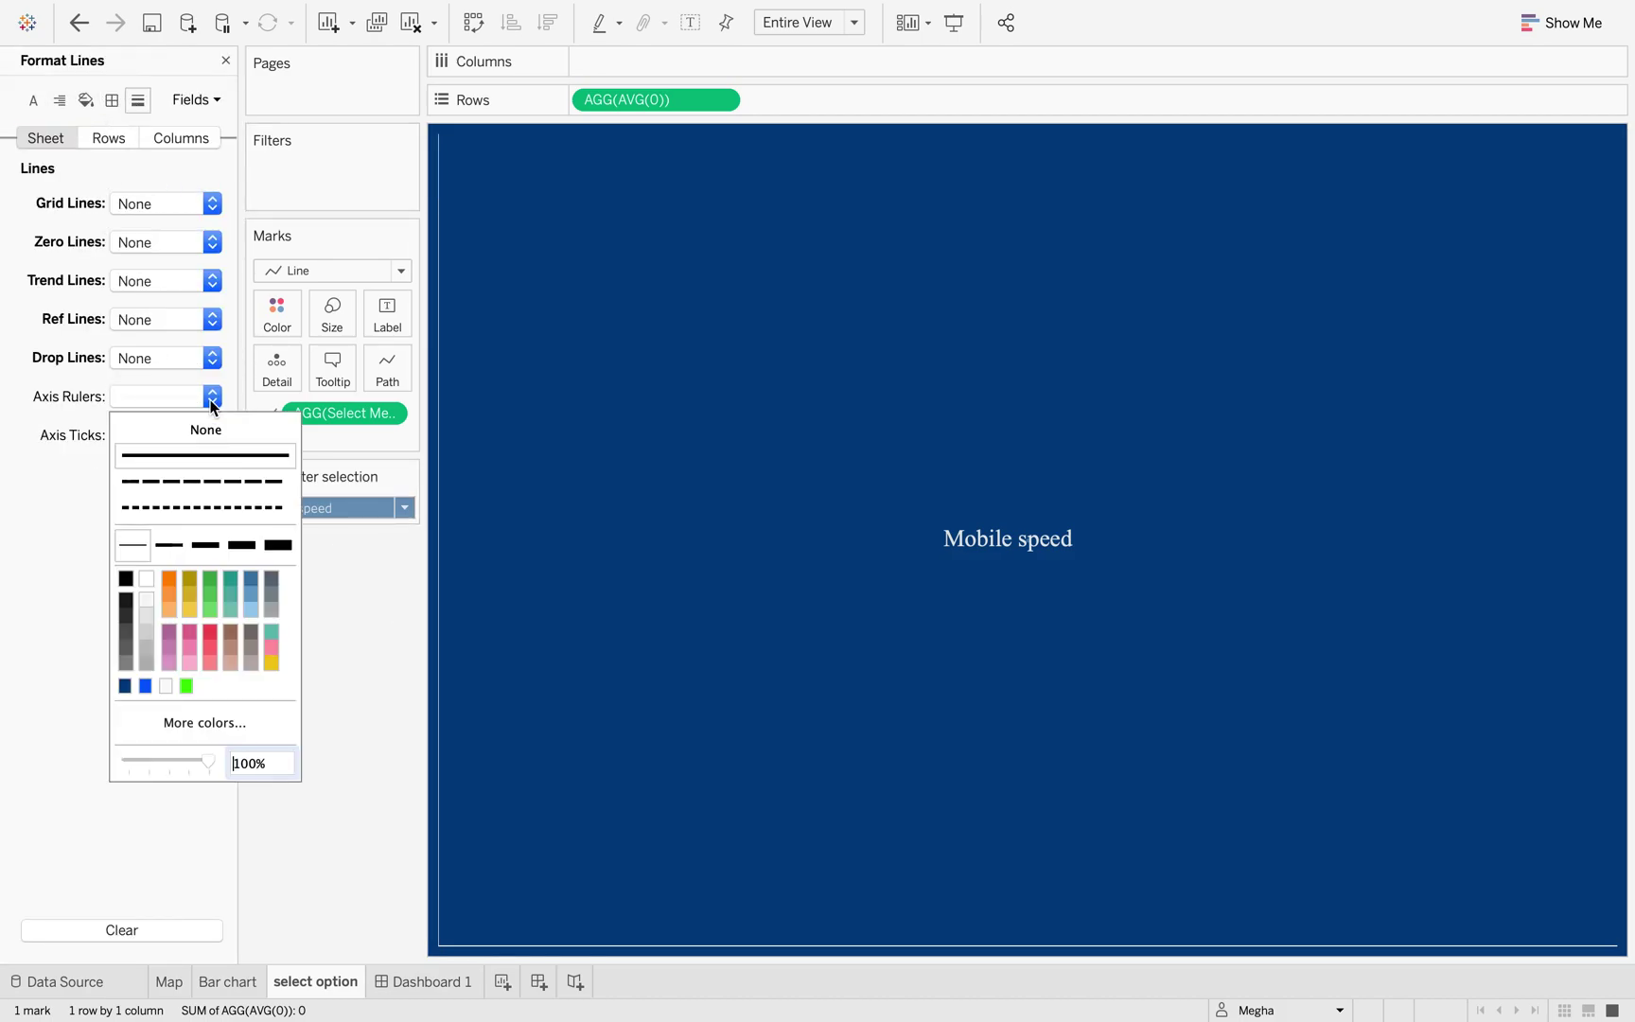
left_click(205, 431)
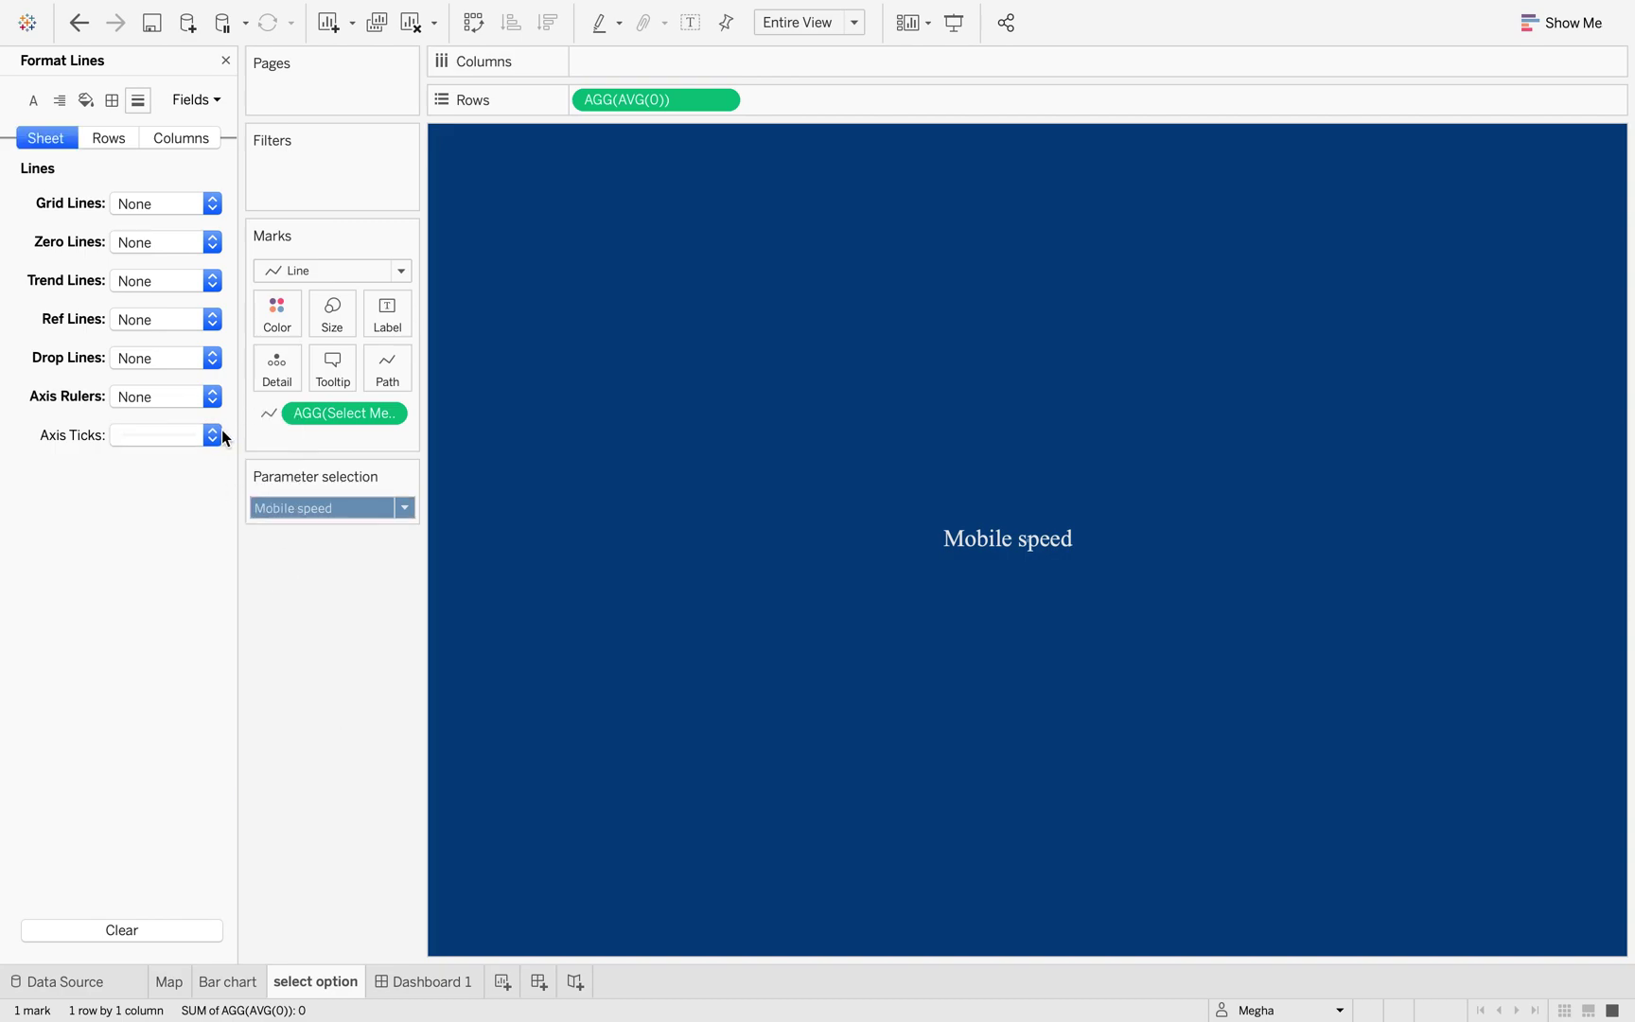
left_click(211, 434)
left_click(212, 471)
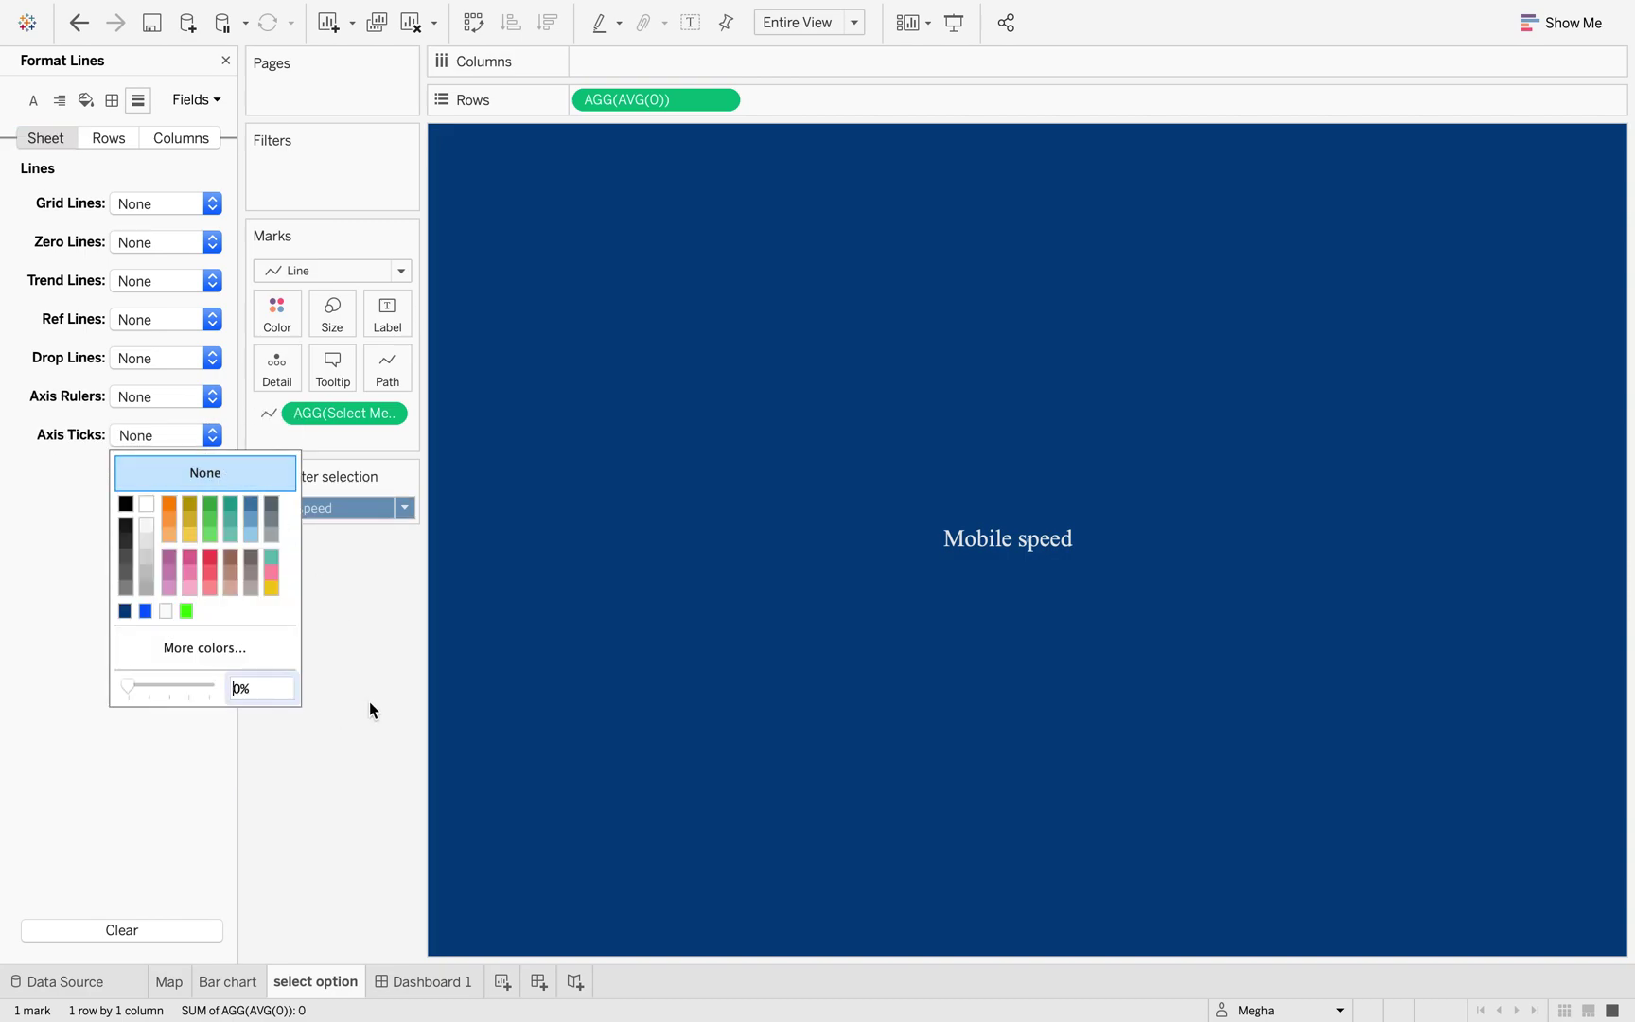
Step: Return from the select option worksheet to Dashboard 1 and check the full layout from the title to the source note
left_click(422, 983)
left_click(1537, 598)
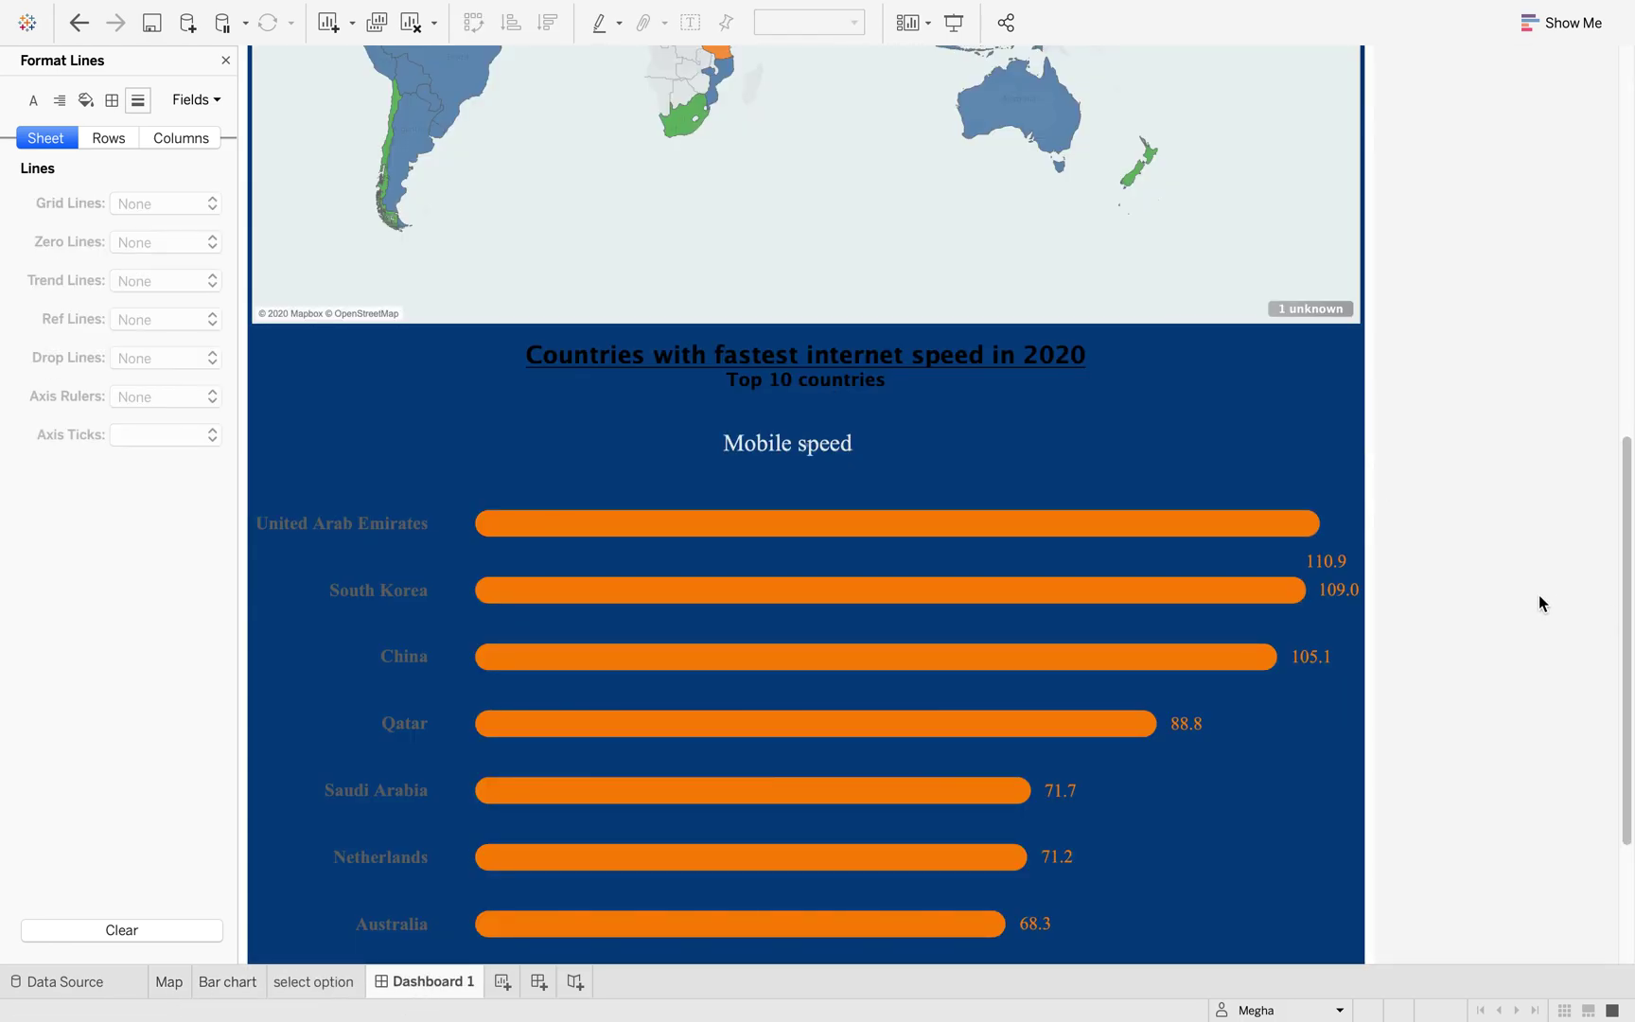
scroll(1538, 598, "up", 9)
scroll(1537, 598, "down", 12)
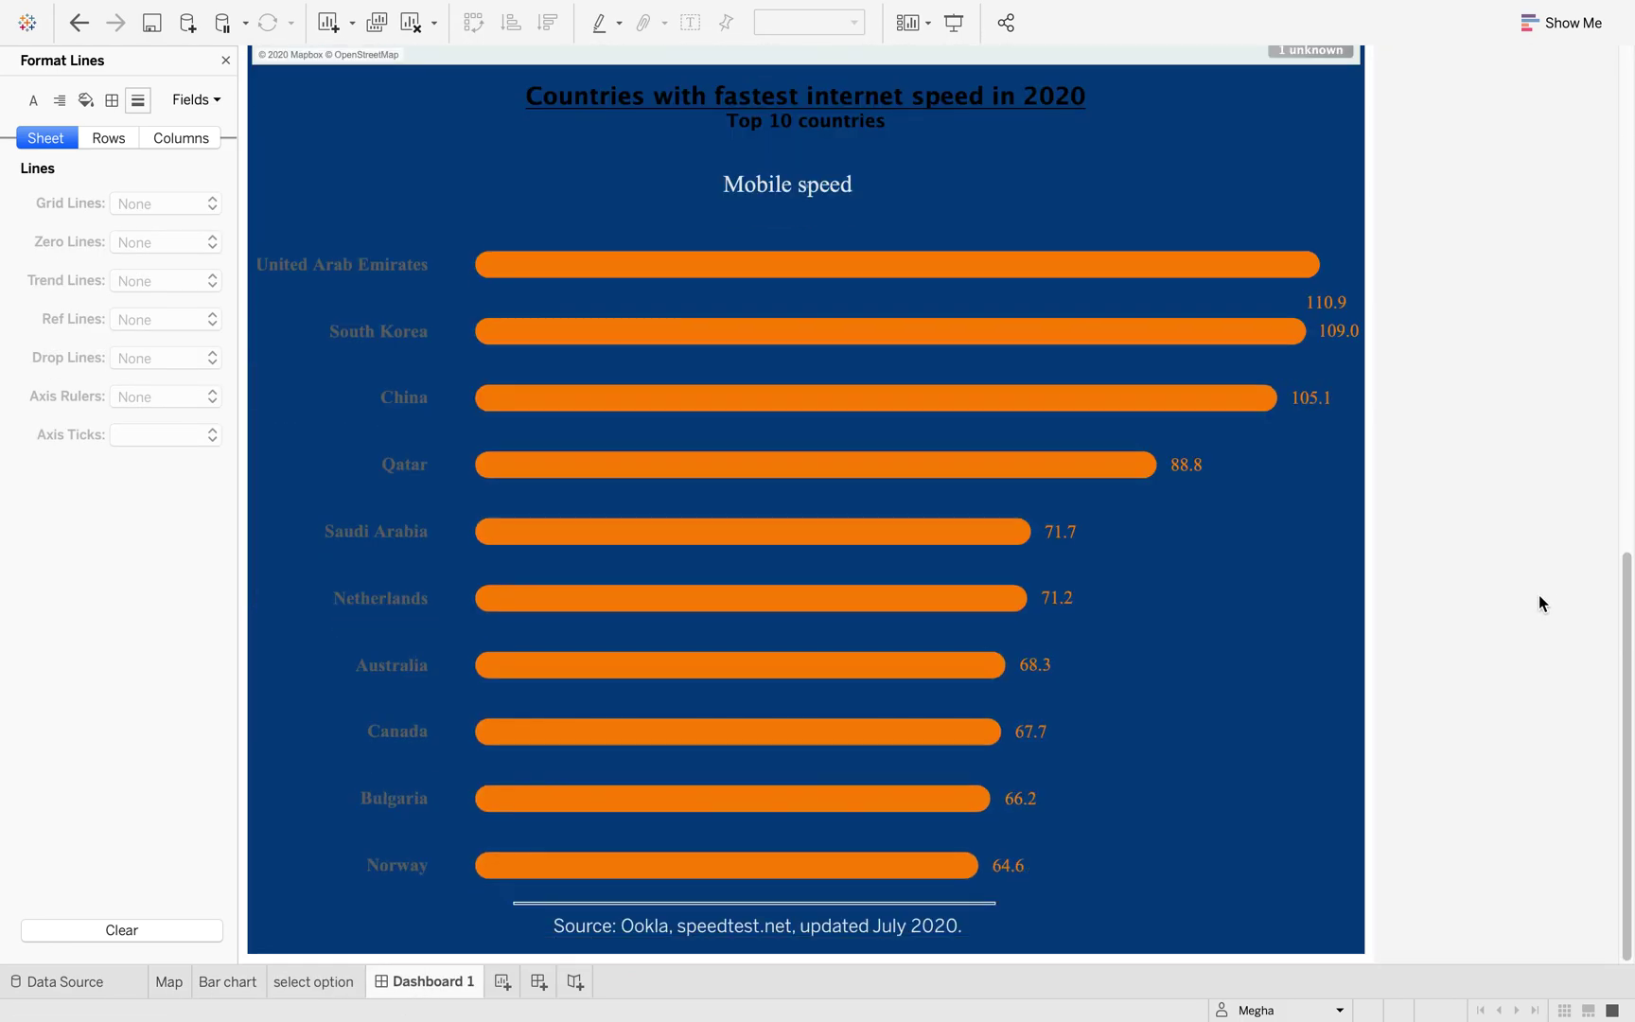
scroll(1538, 594, "up", 10)
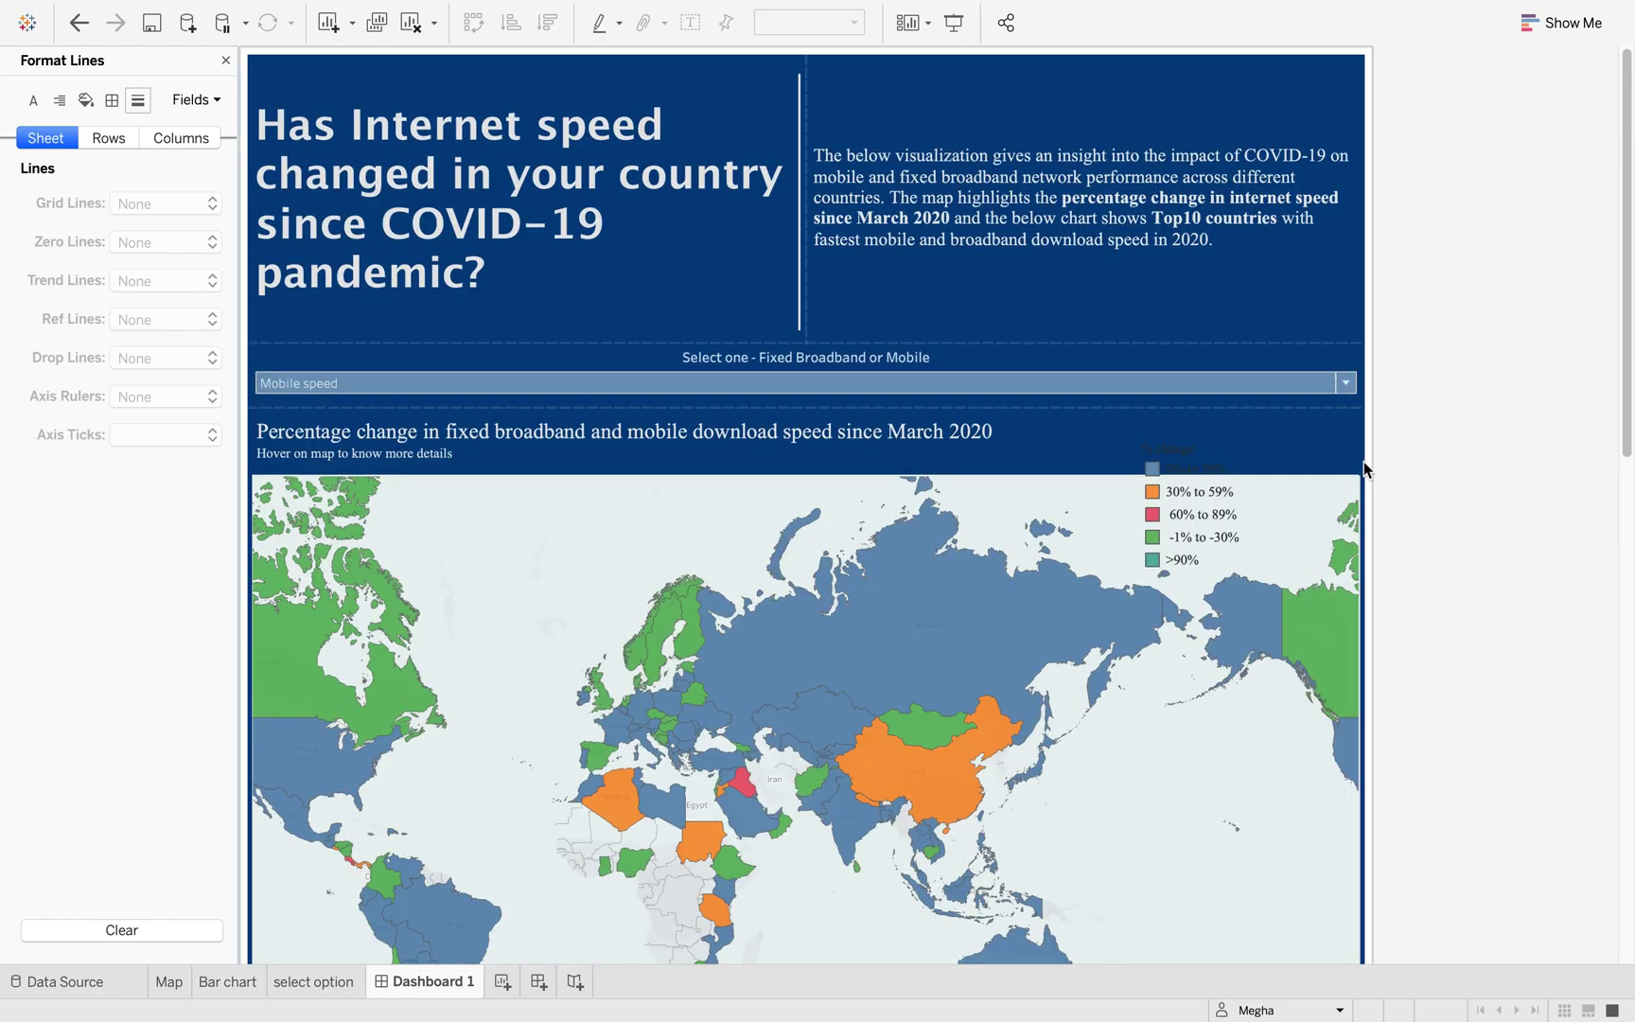
scroll(1422, 588, "down", 10)
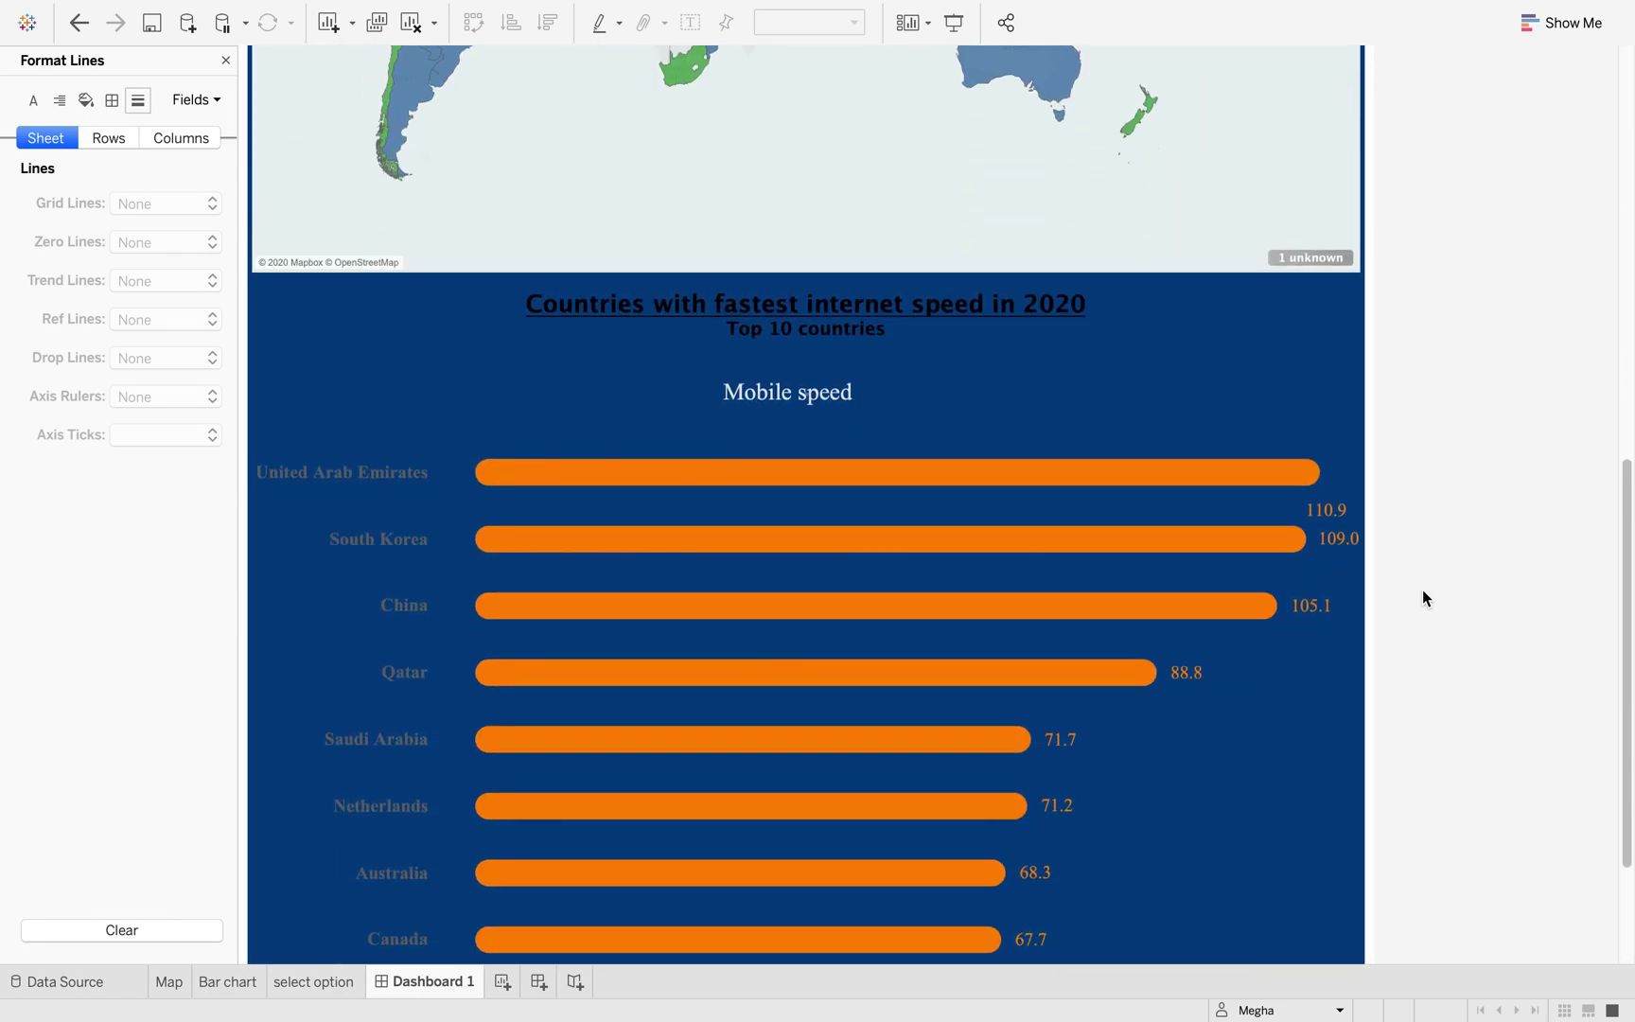
scroll(1422, 588, "up", 6)
scroll(1423, 598, "up", 1)
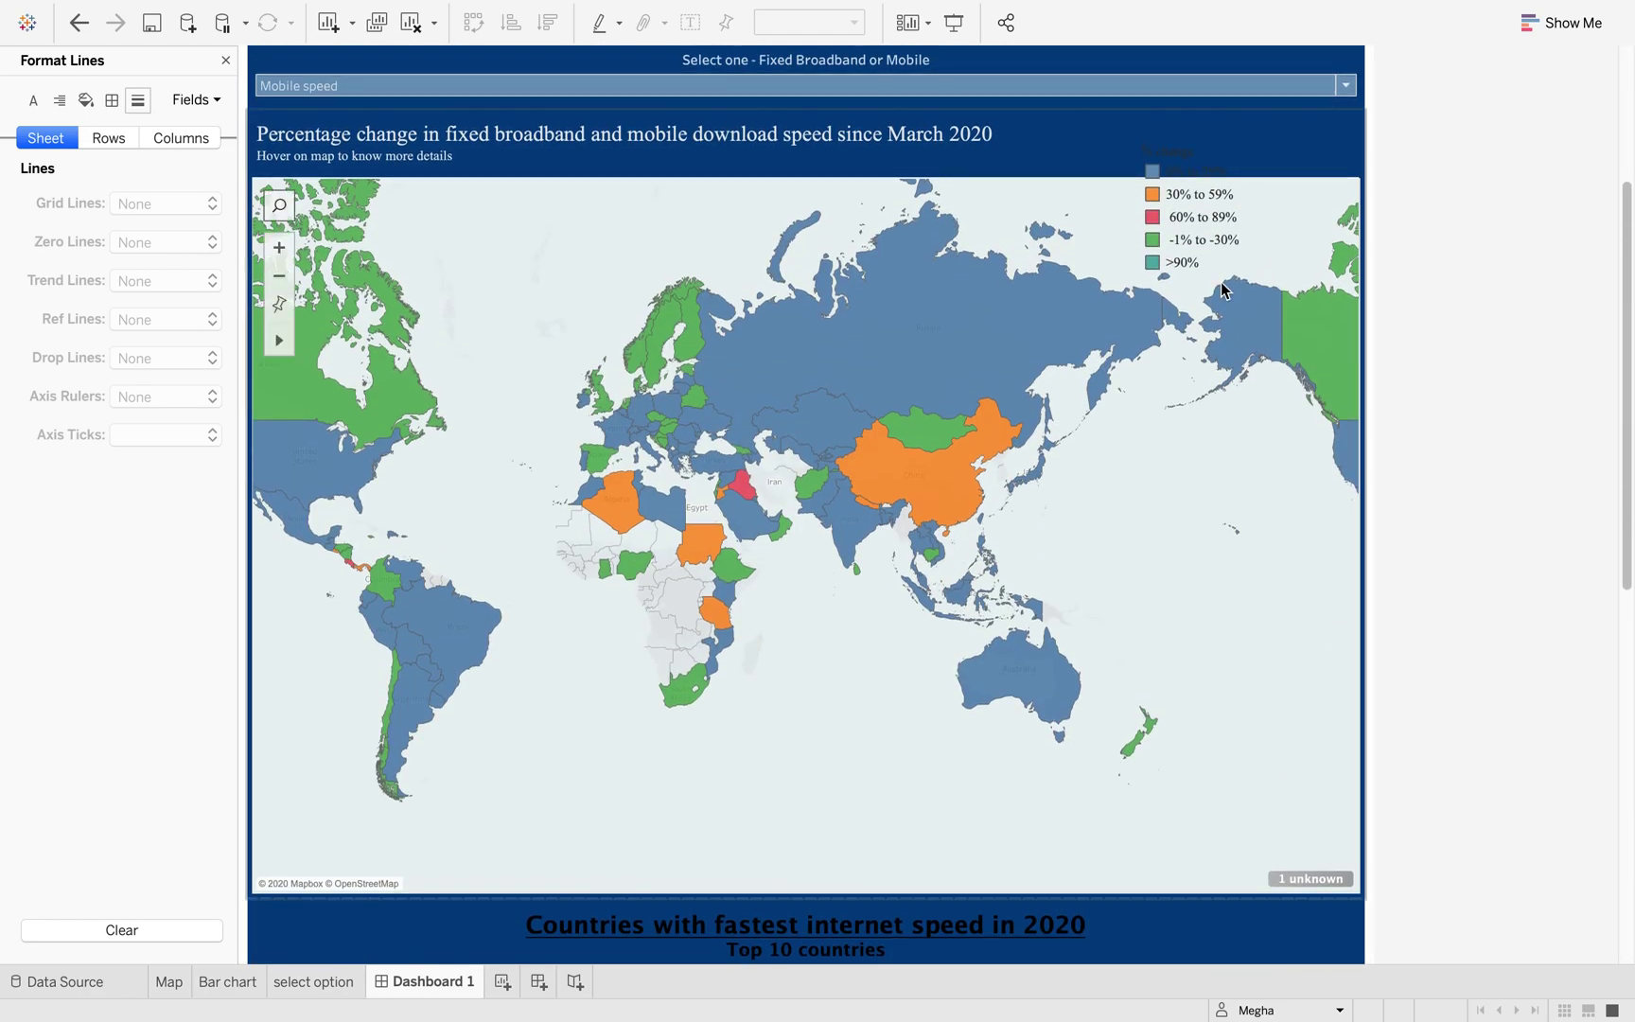
Step: Move the % change legend down onto the ocean area north of New Zealand and reset the map to its default view
left_click(1200, 171)
left_click_drag(1216, 135, 1225, 590)
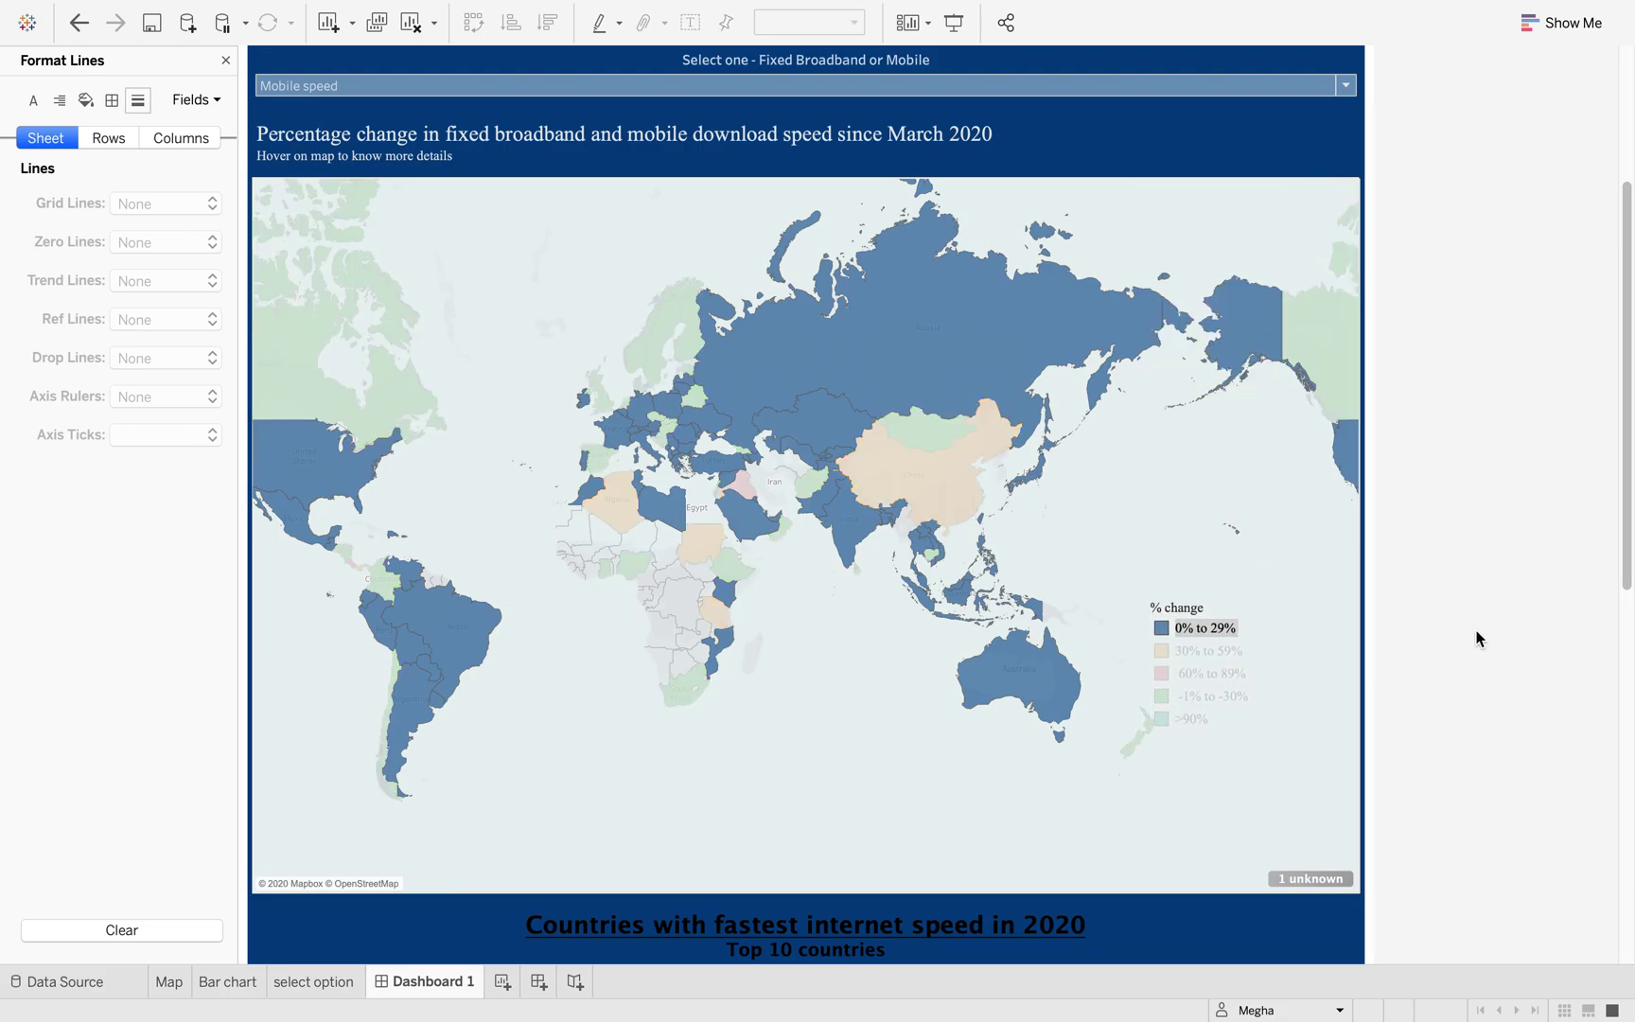
double_click(1304, 580)
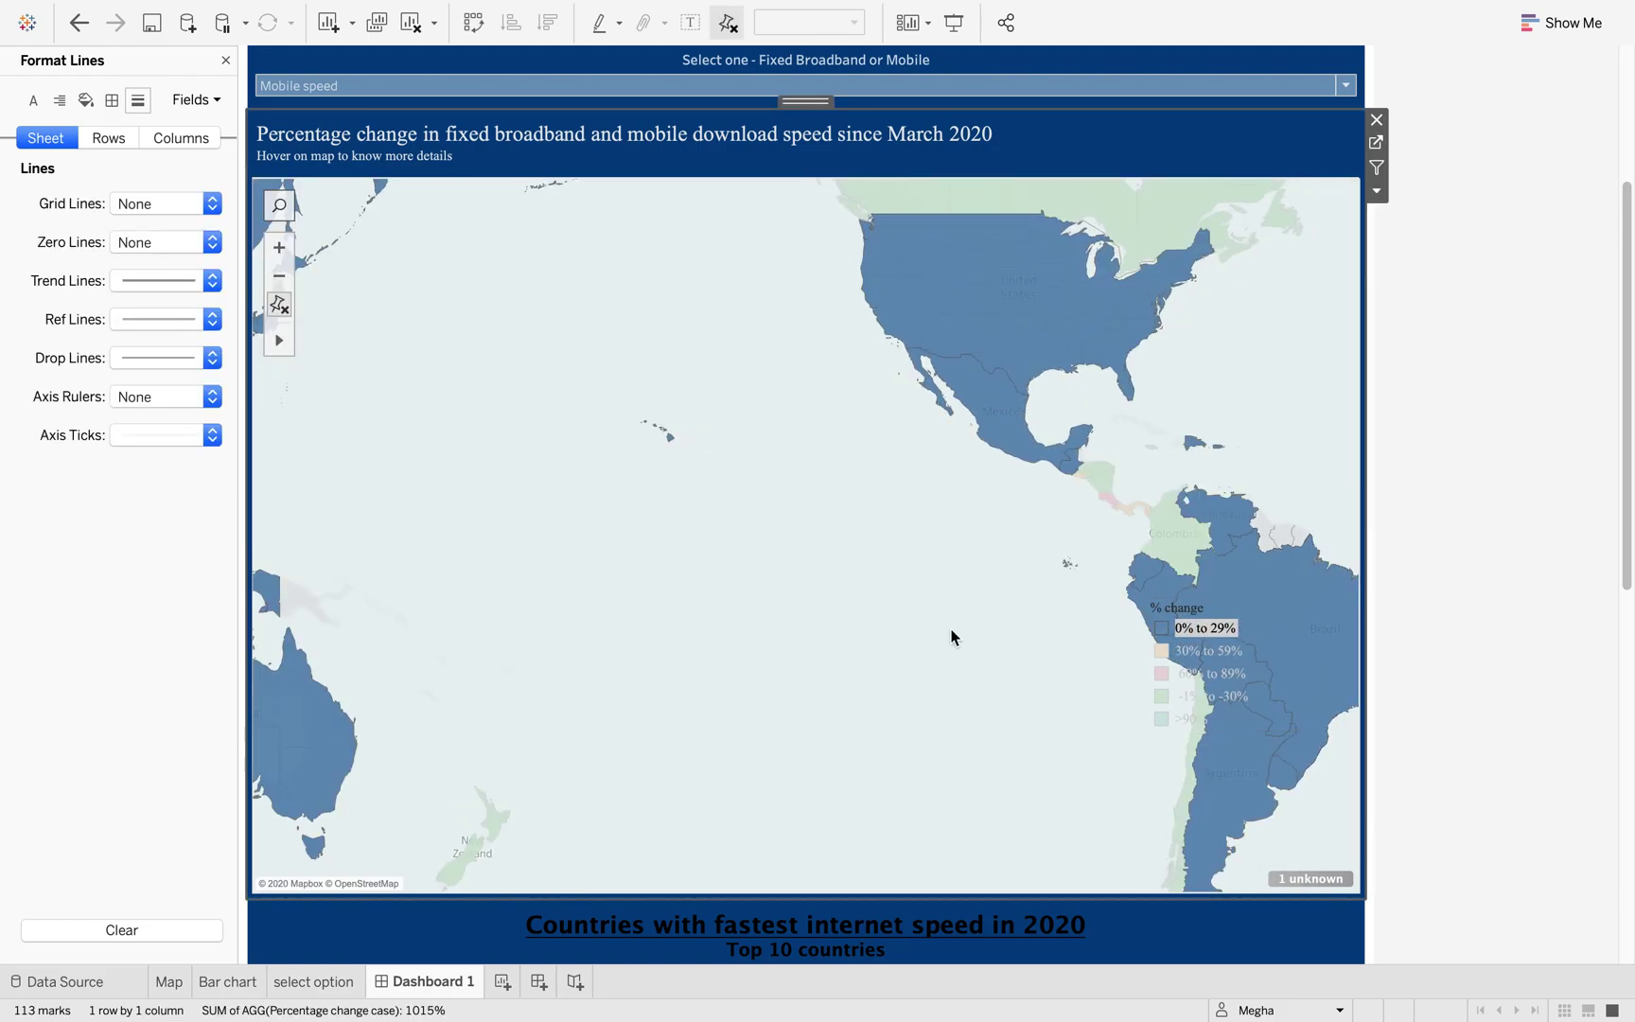
left_click(280, 304)
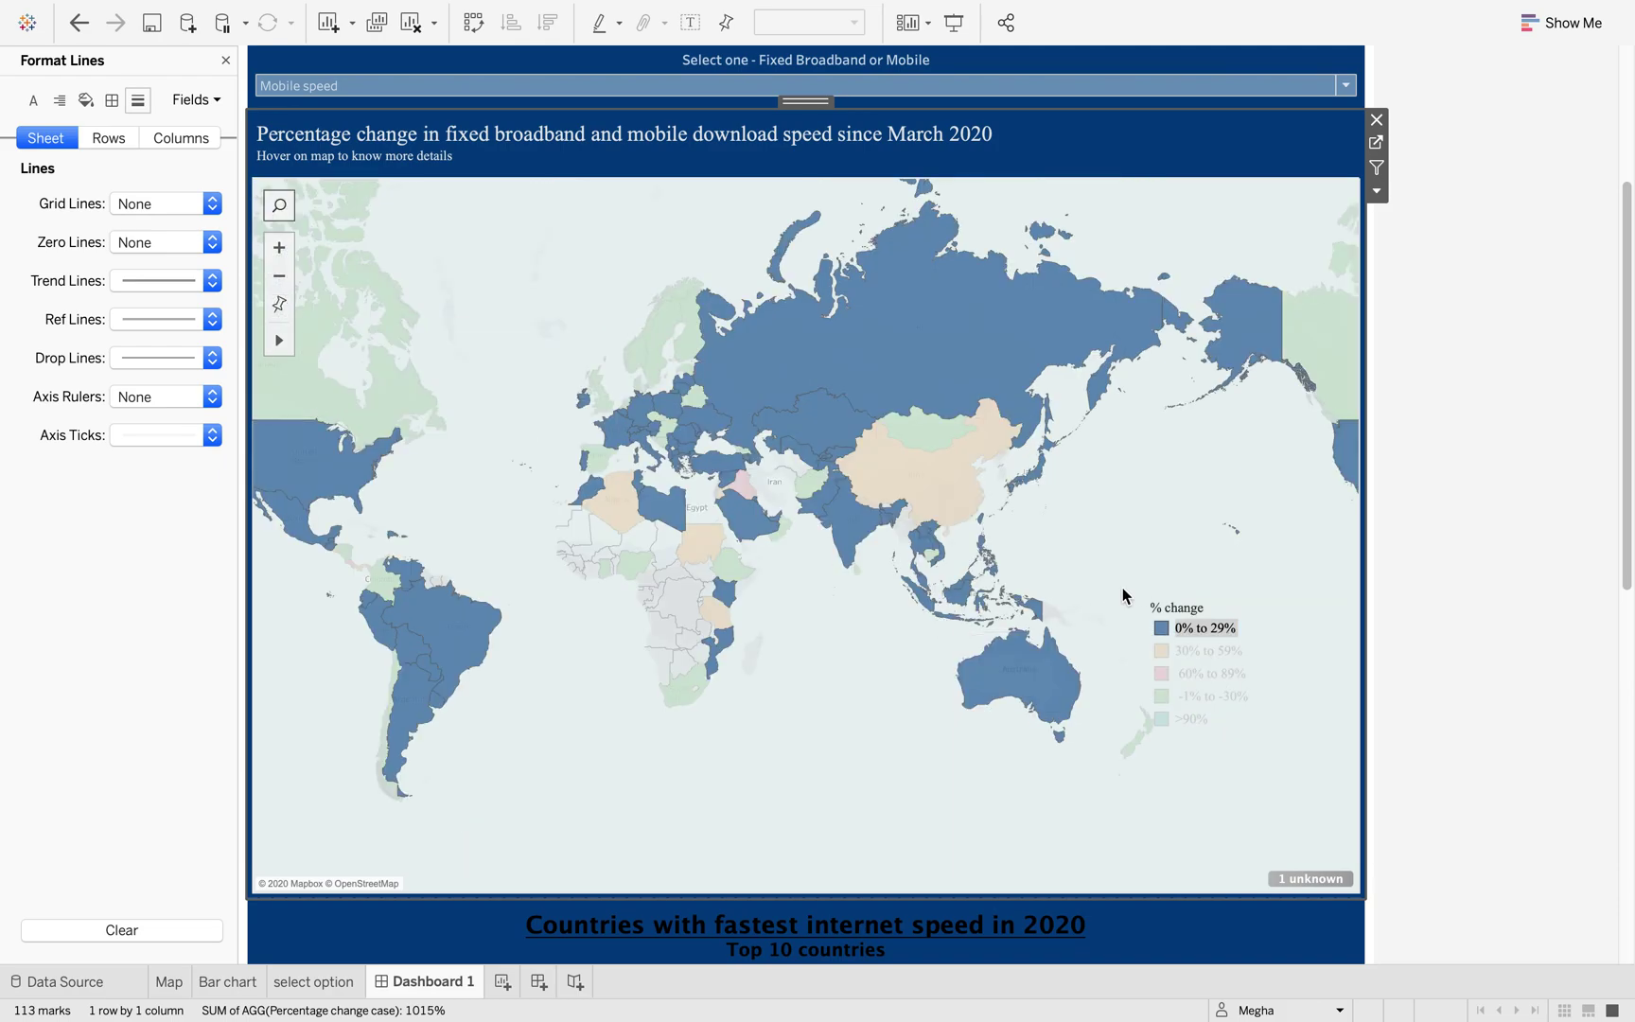
Step: Clear the 0% to 29% highlight and shift the % change legend slightly higher over the open ocean
left_click(1167, 611)
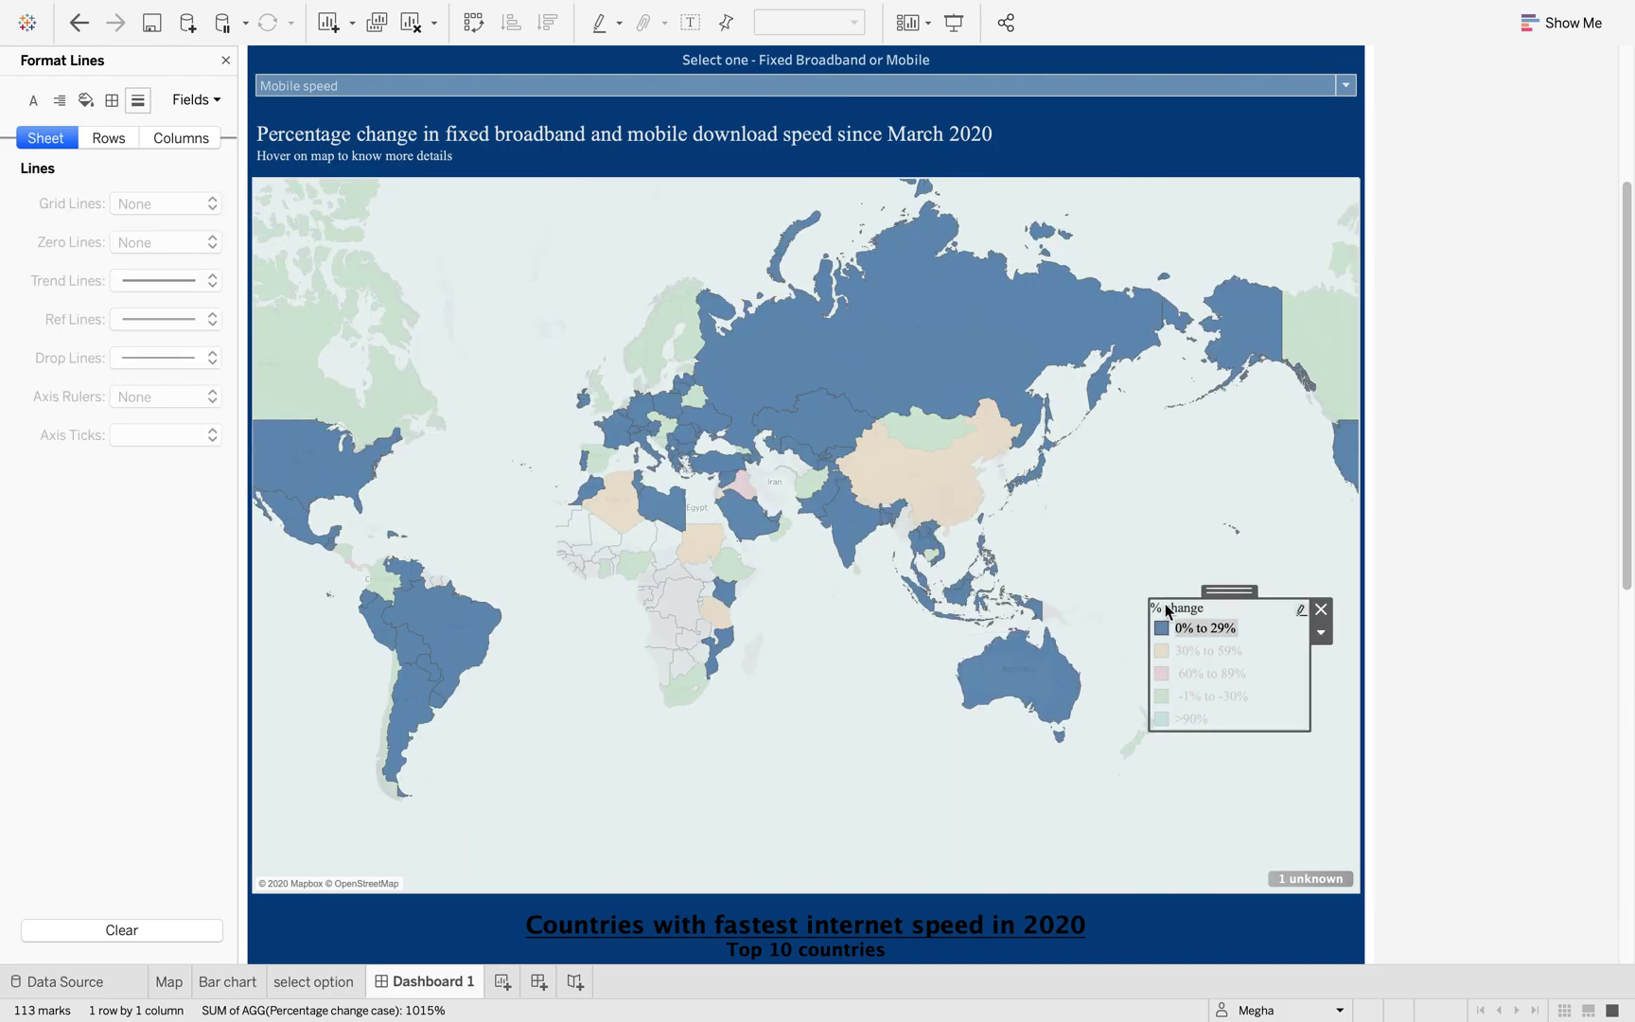
left_click(1223, 637)
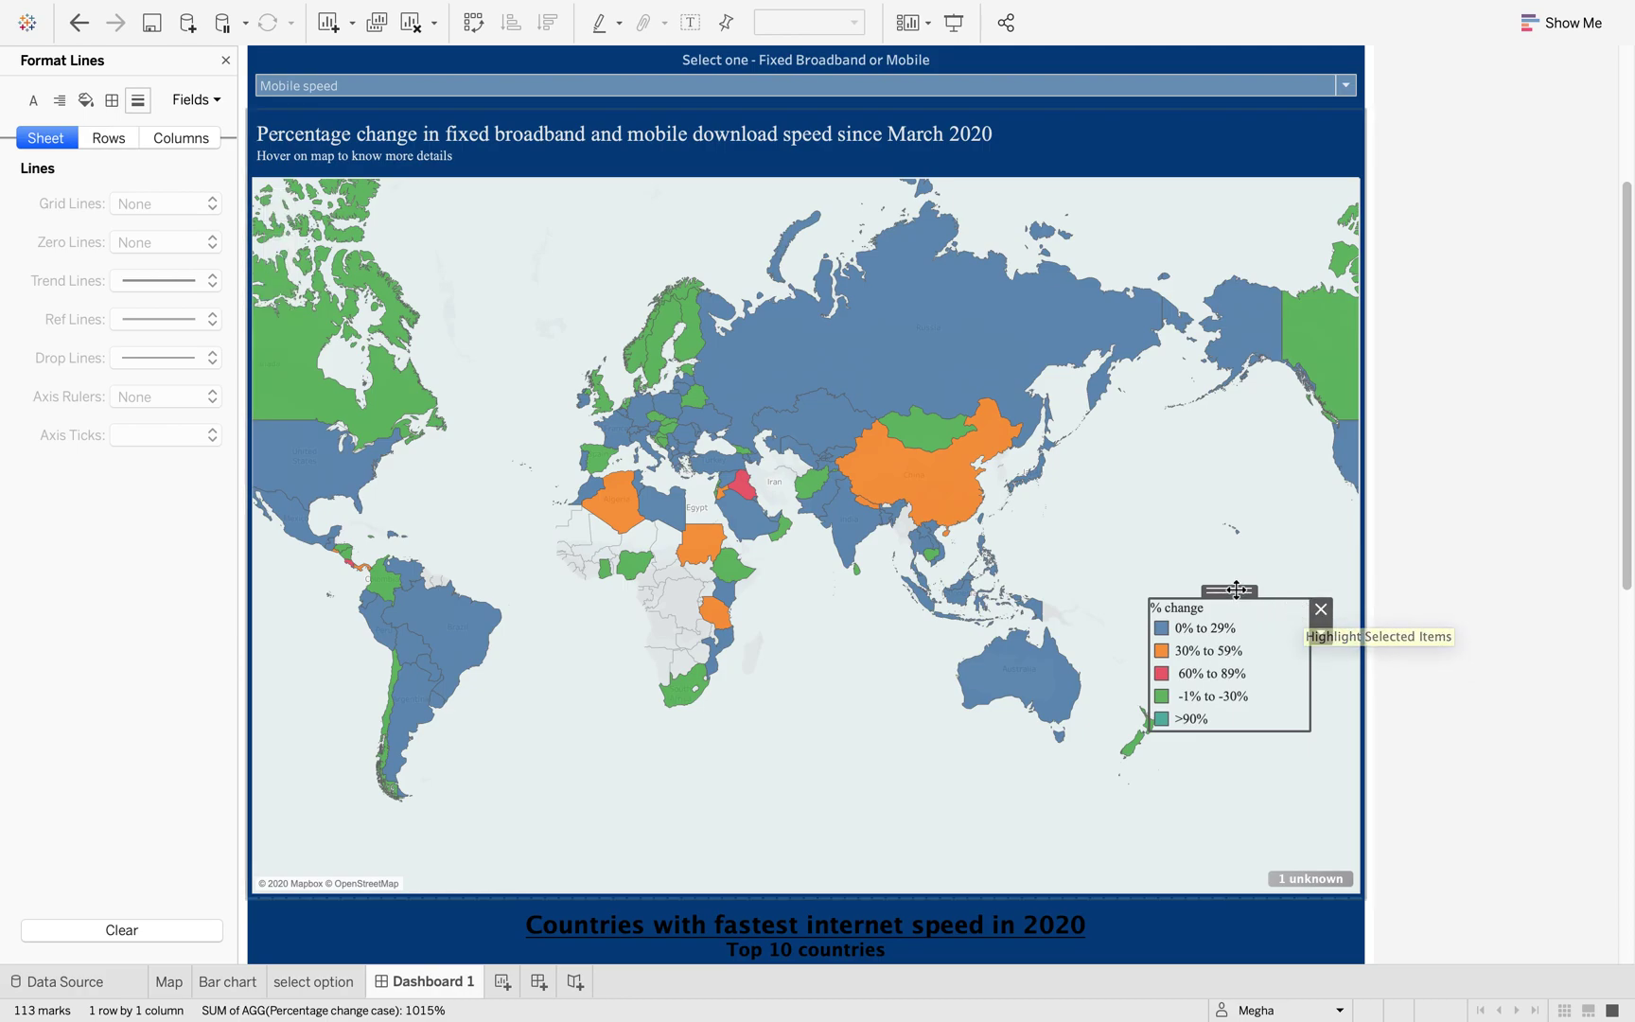
left_click_drag(1230, 591, 1223, 514)
left_click(1482, 594)
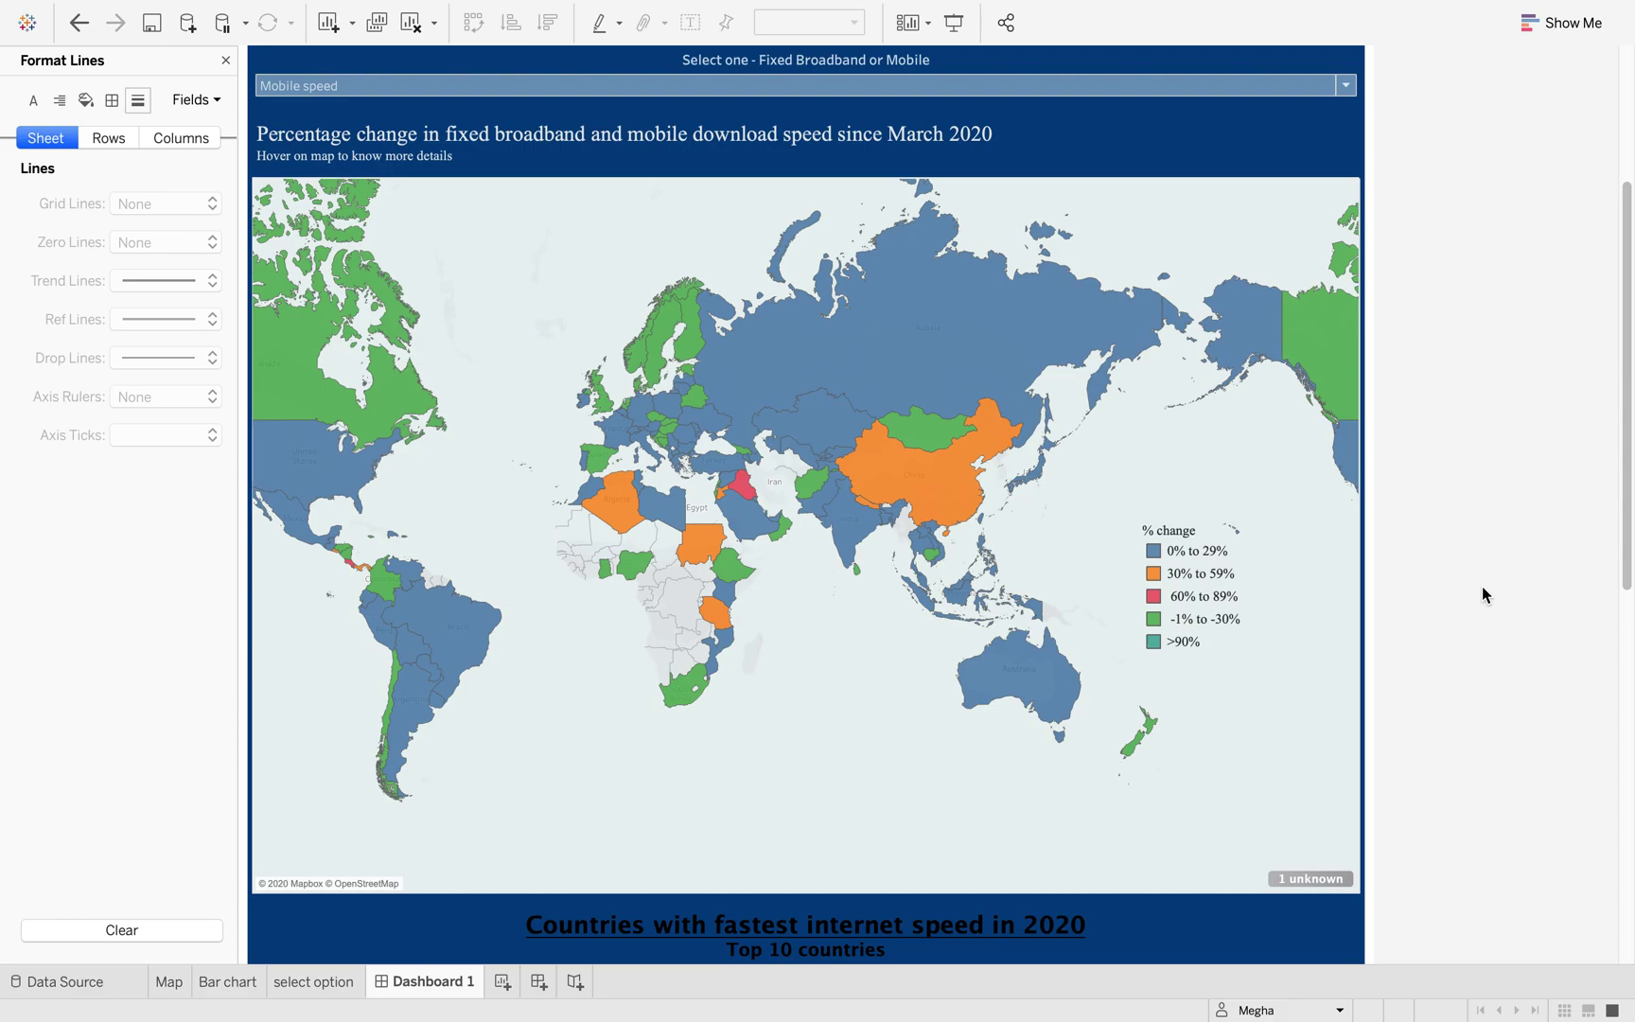
Step: Hide the unknown-locations indicator at the lower corner of the dashboard map
scroll(1482, 587, "down", 5)
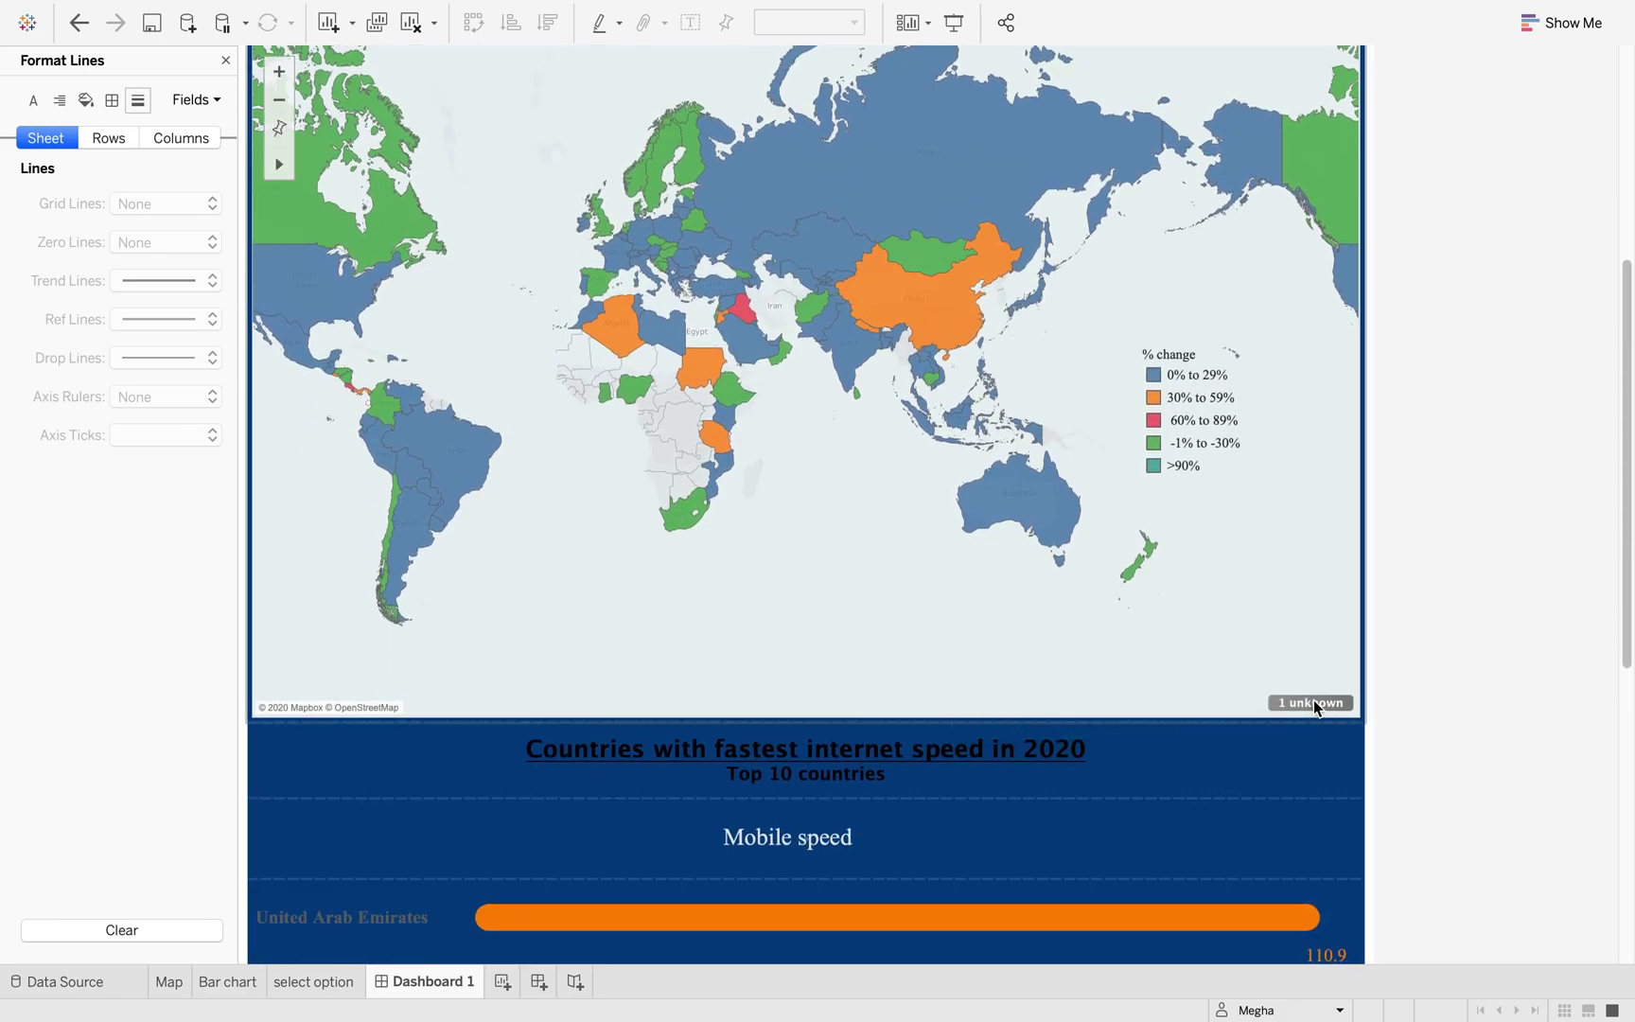
left_click(1313, 698)
left_click(1507, 621)
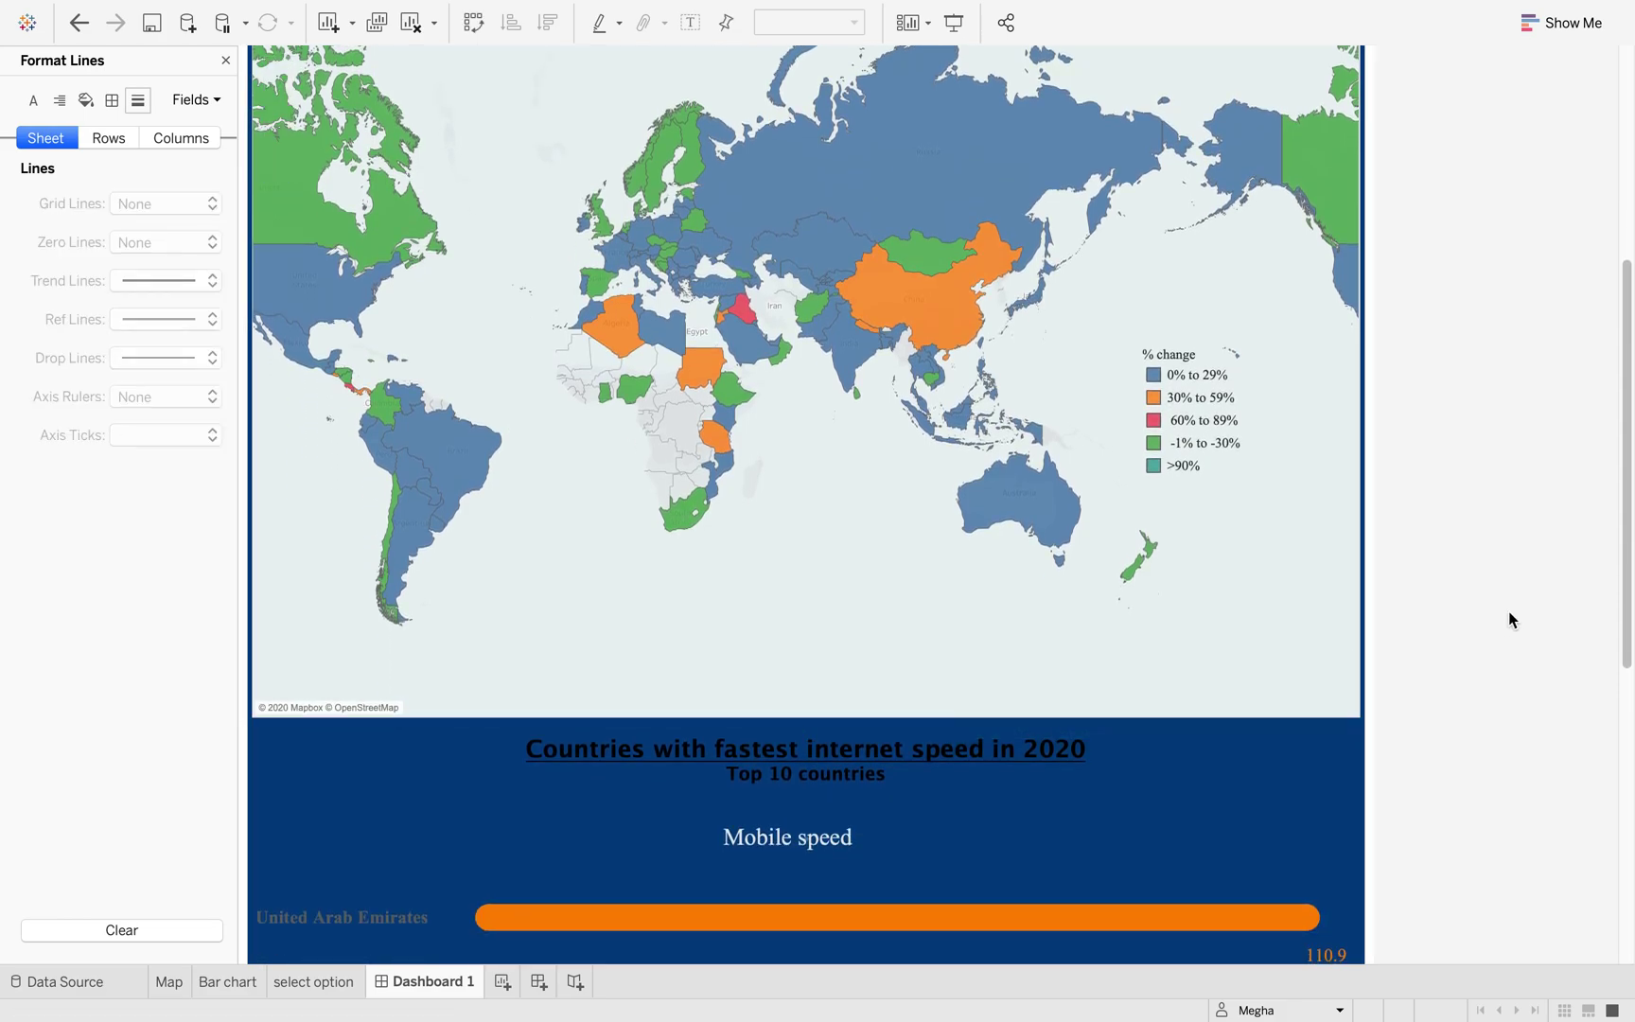
Step: Set the speed selector to Fixed Broadband speed and check the map, legend, heading and top 10 bar chart
scroll(1508, 611, "up", 10)
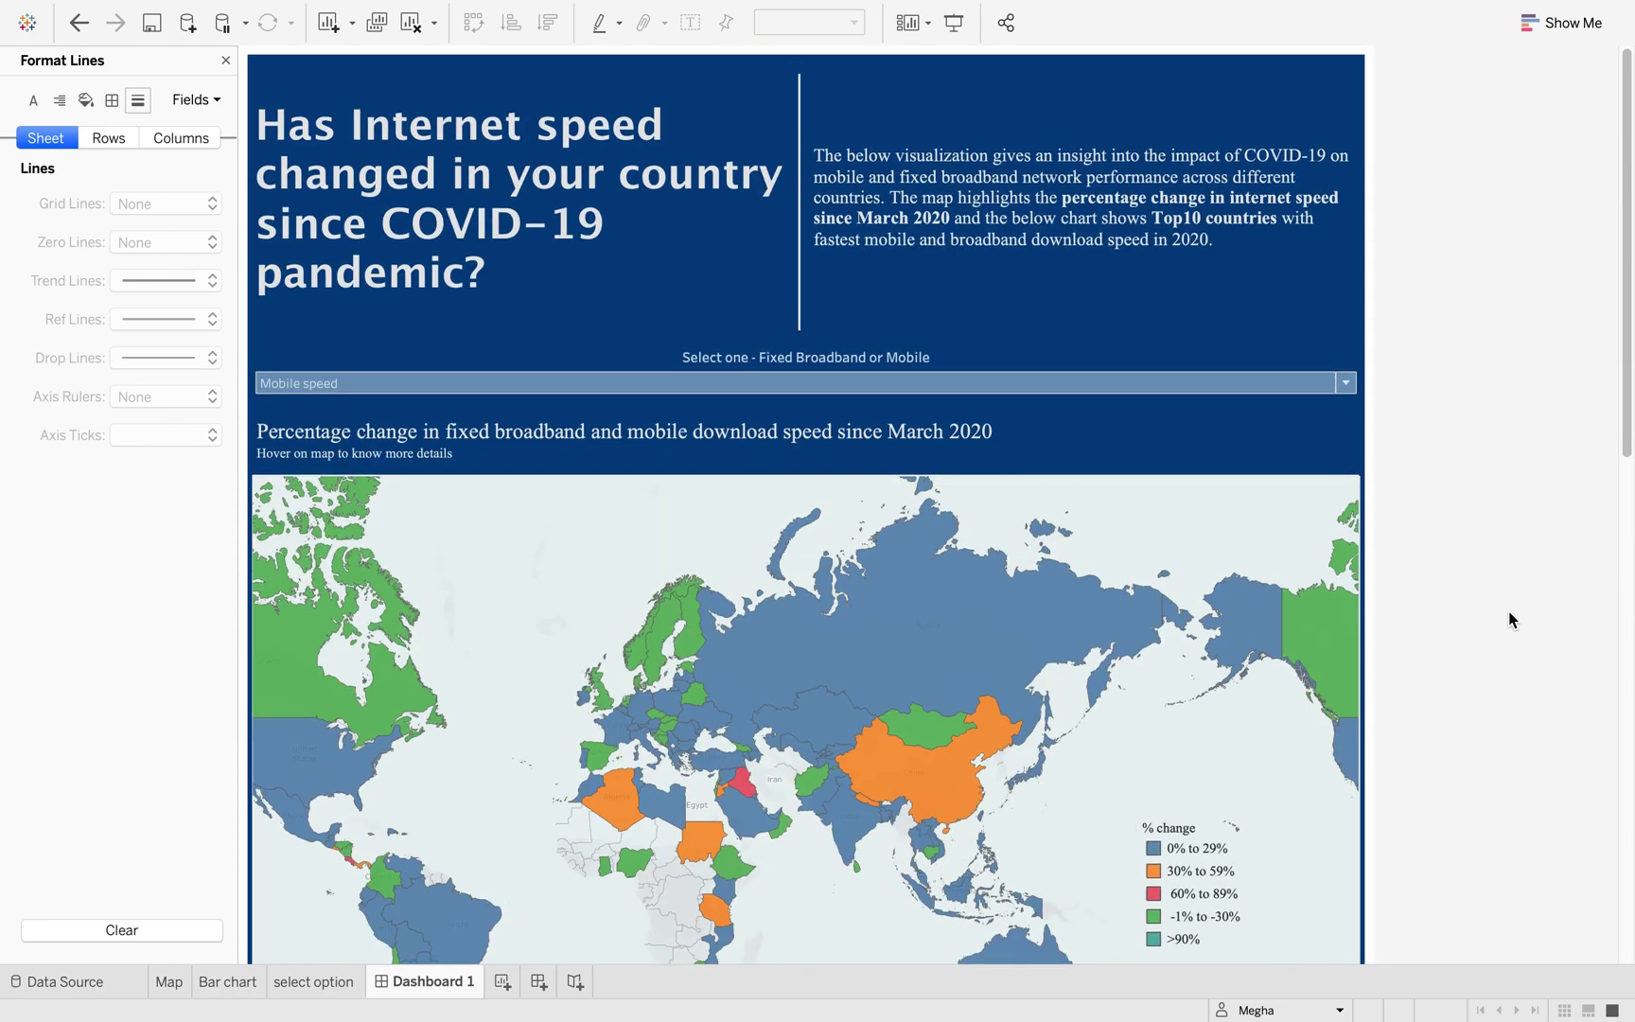
scroll(1509, 610, "down", 15)
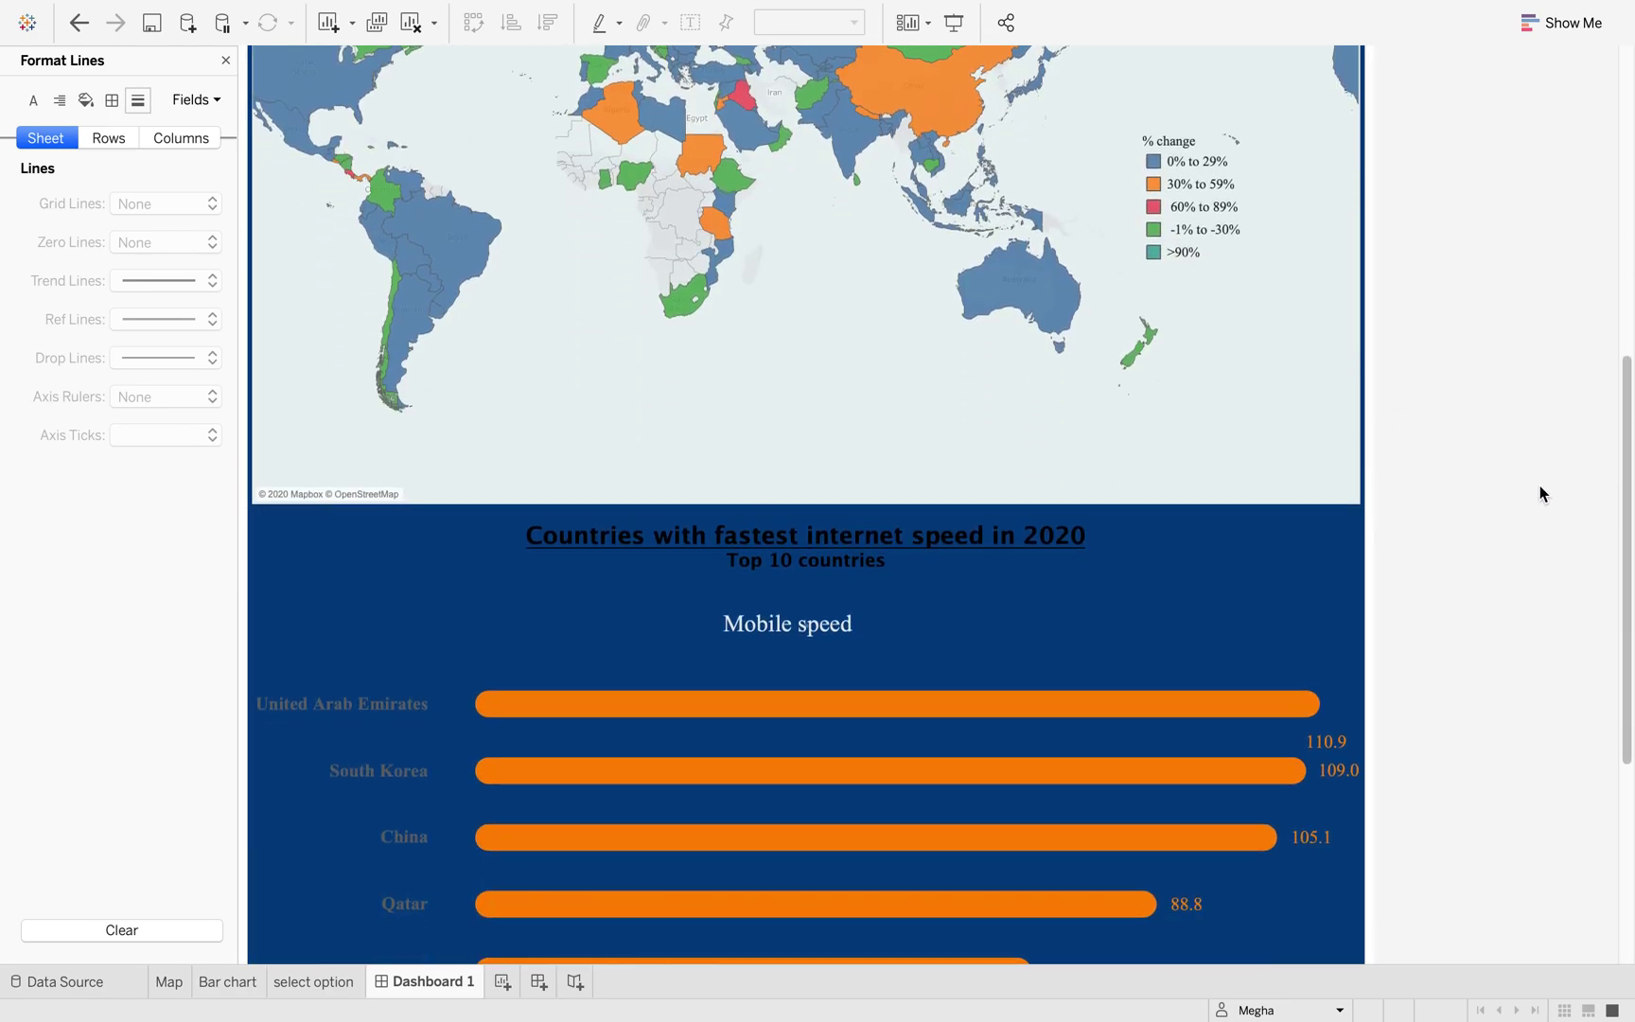
scroll(1539, 486, "up", 15)
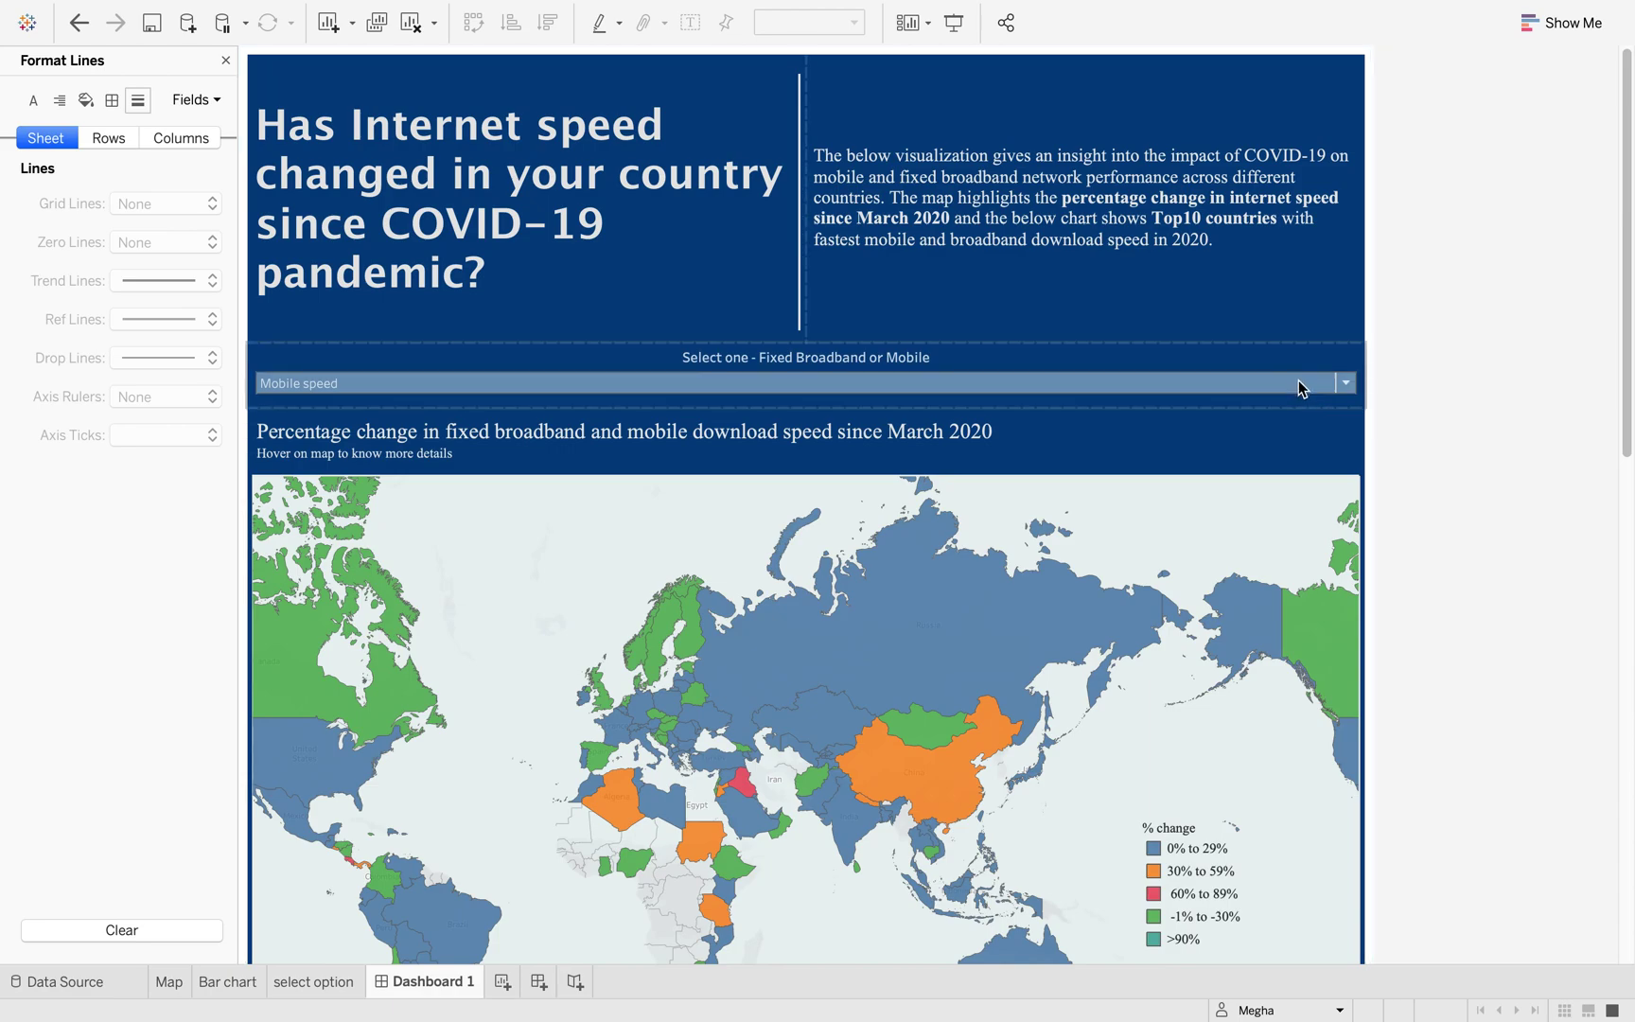
left_click(1345, 383)
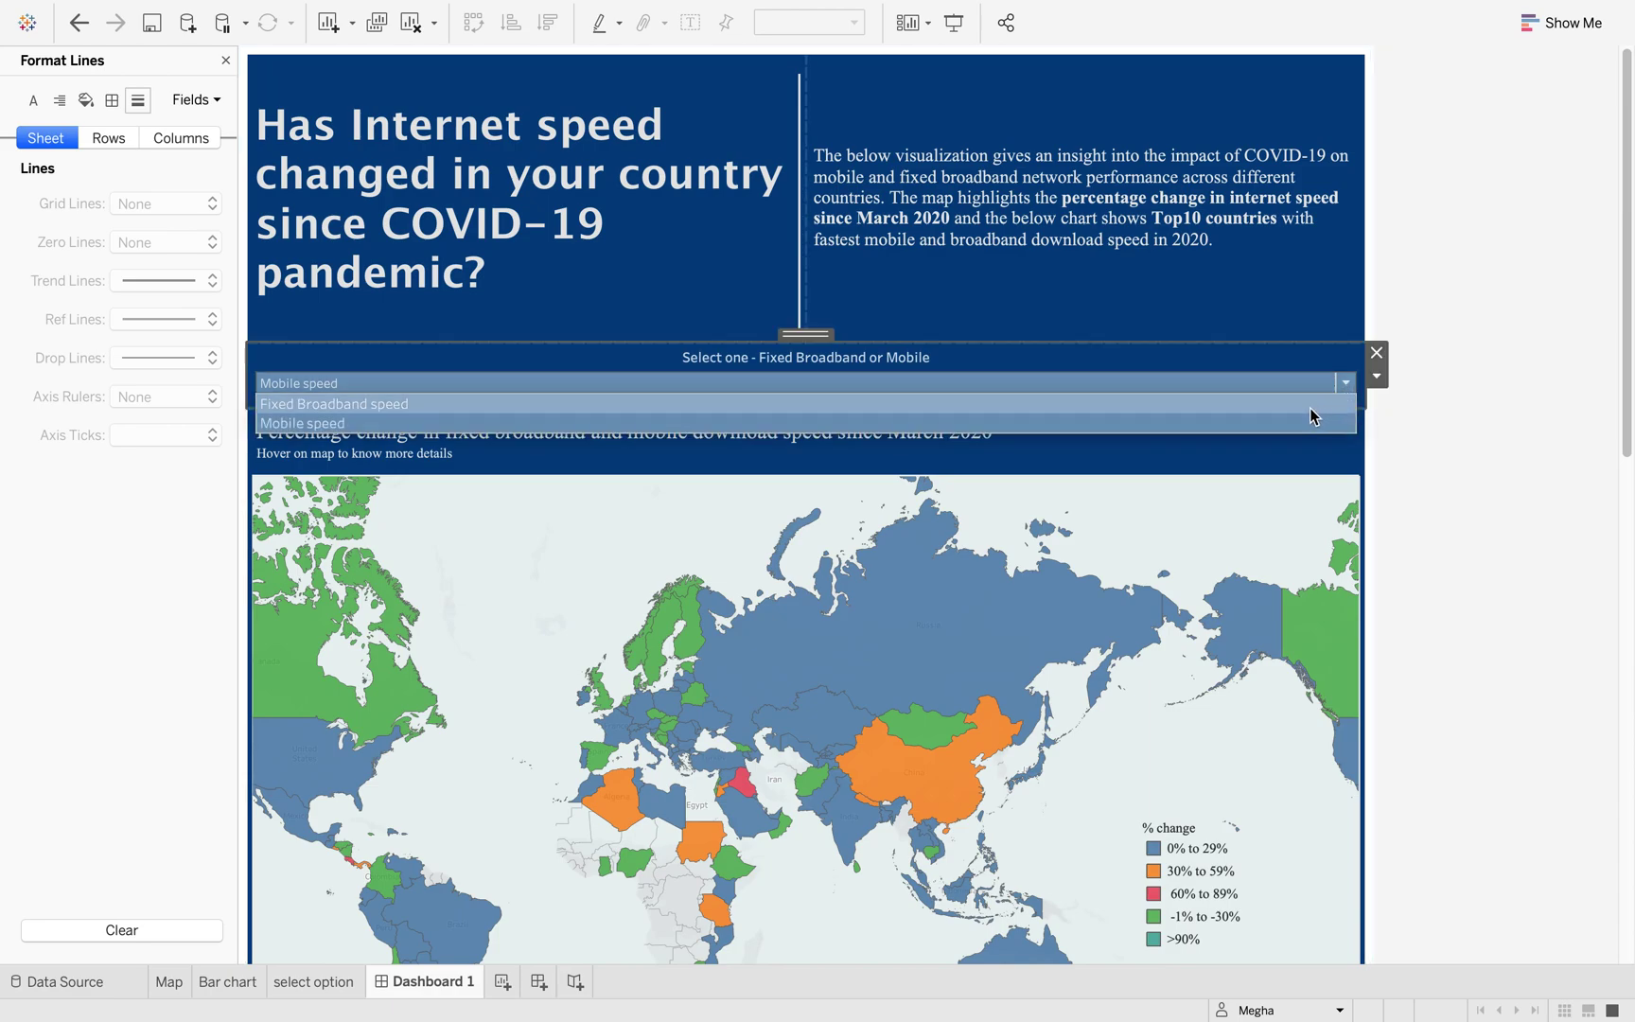
left_click(1311, 405)
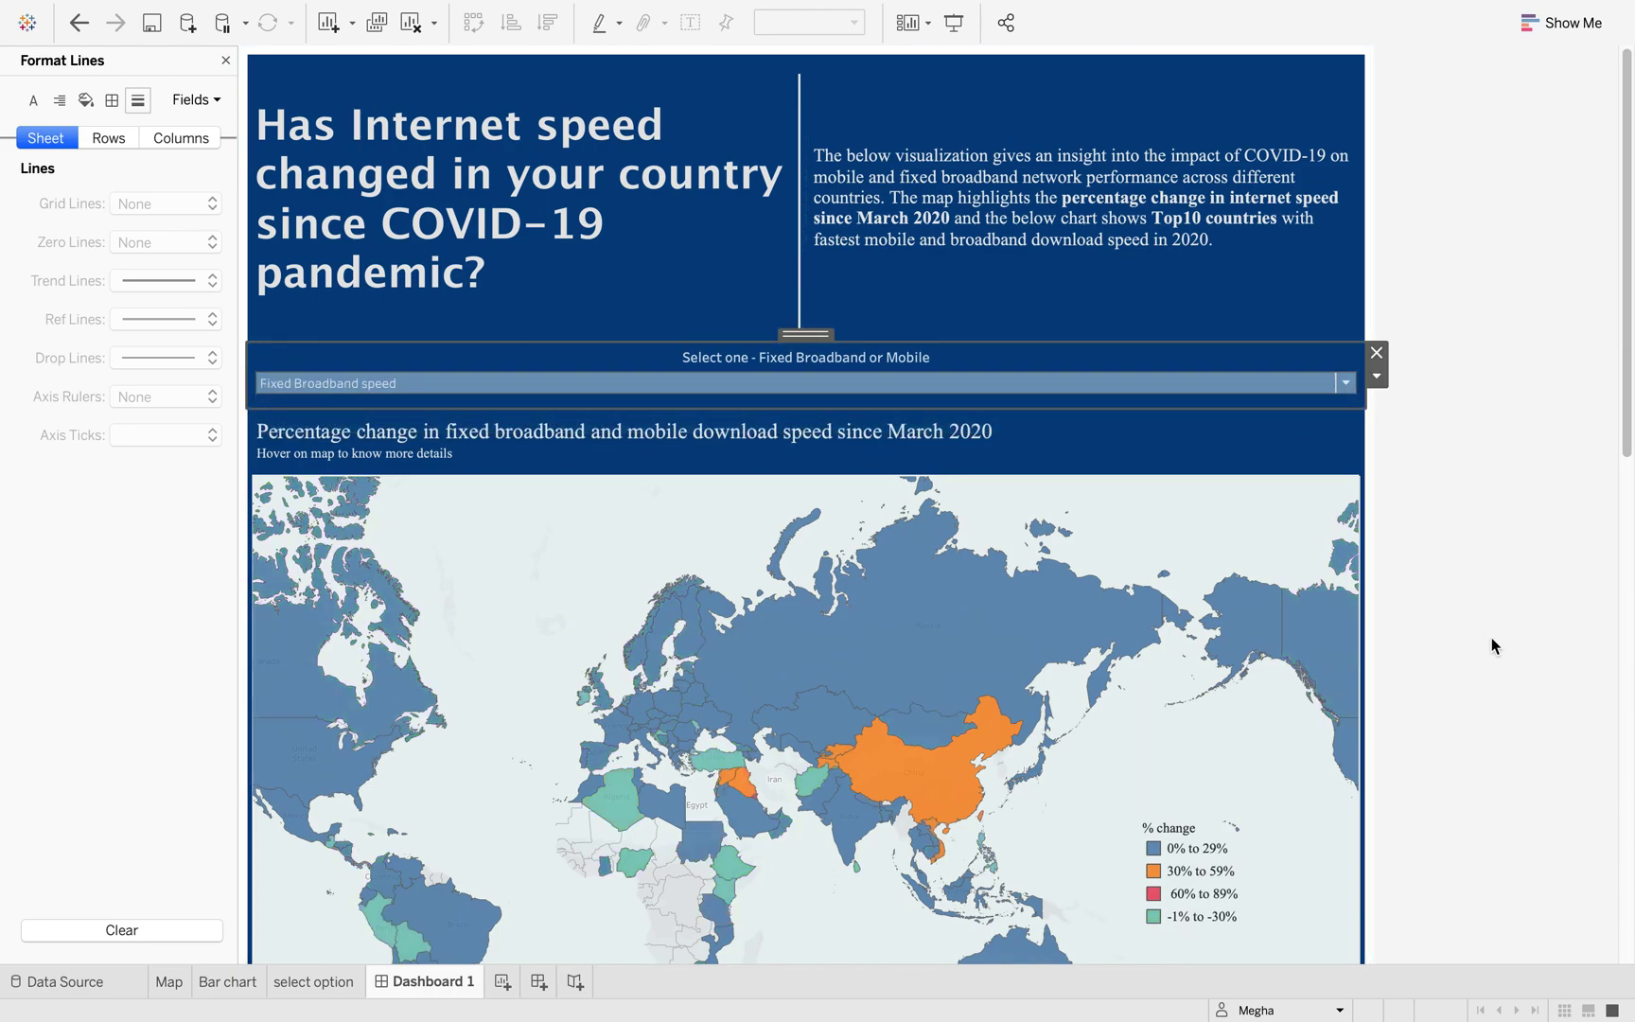
scroll(1490, 638, "down", 3)
scroll(1491, 637, "down", 1)
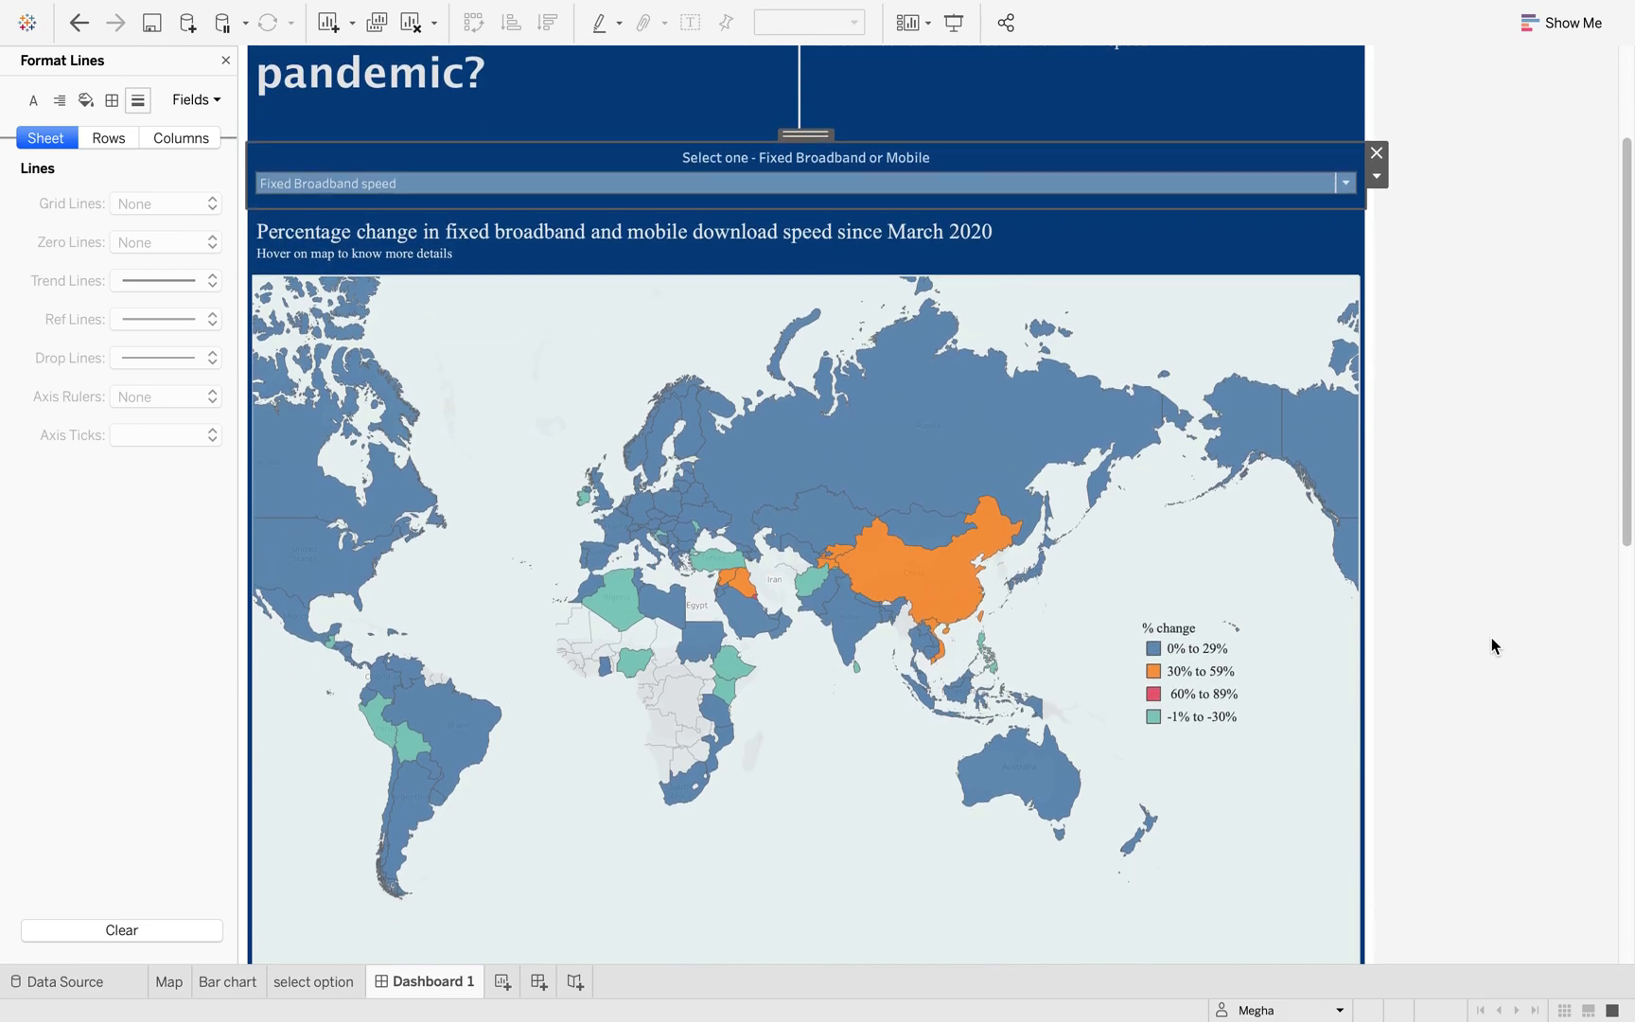
scroll(1491, 639, "down", 7)
scroll(1492, 639, "down", 10)
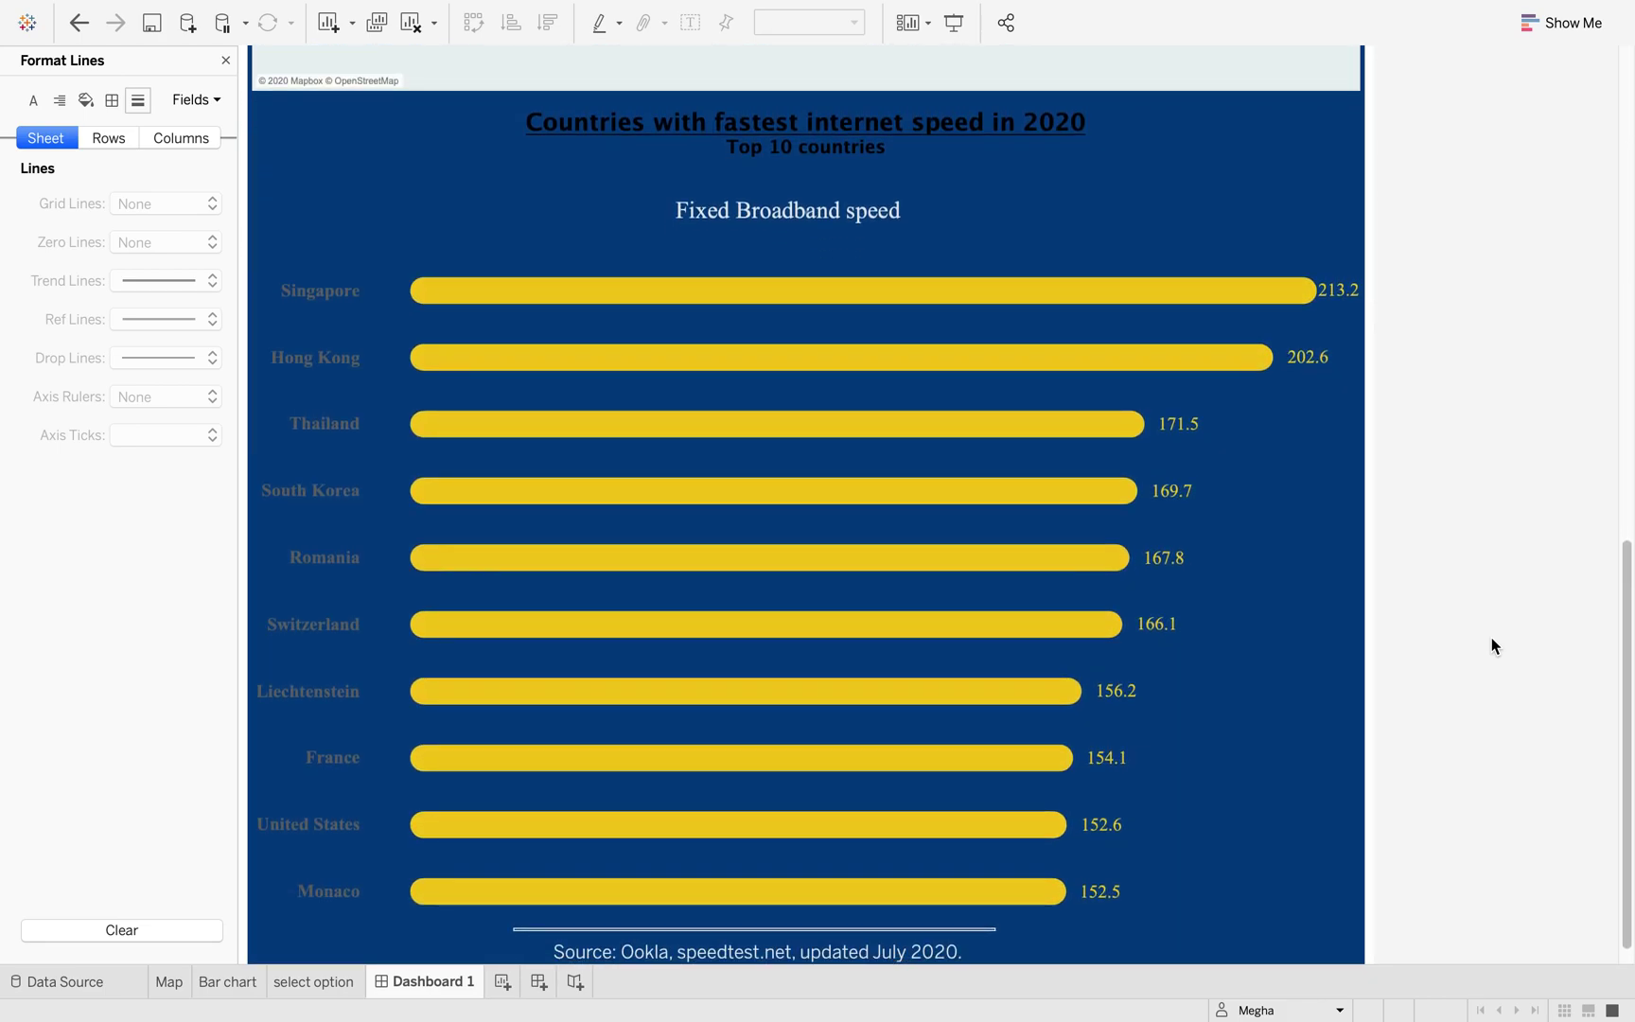
scroll(1490, 638, "down", 1)
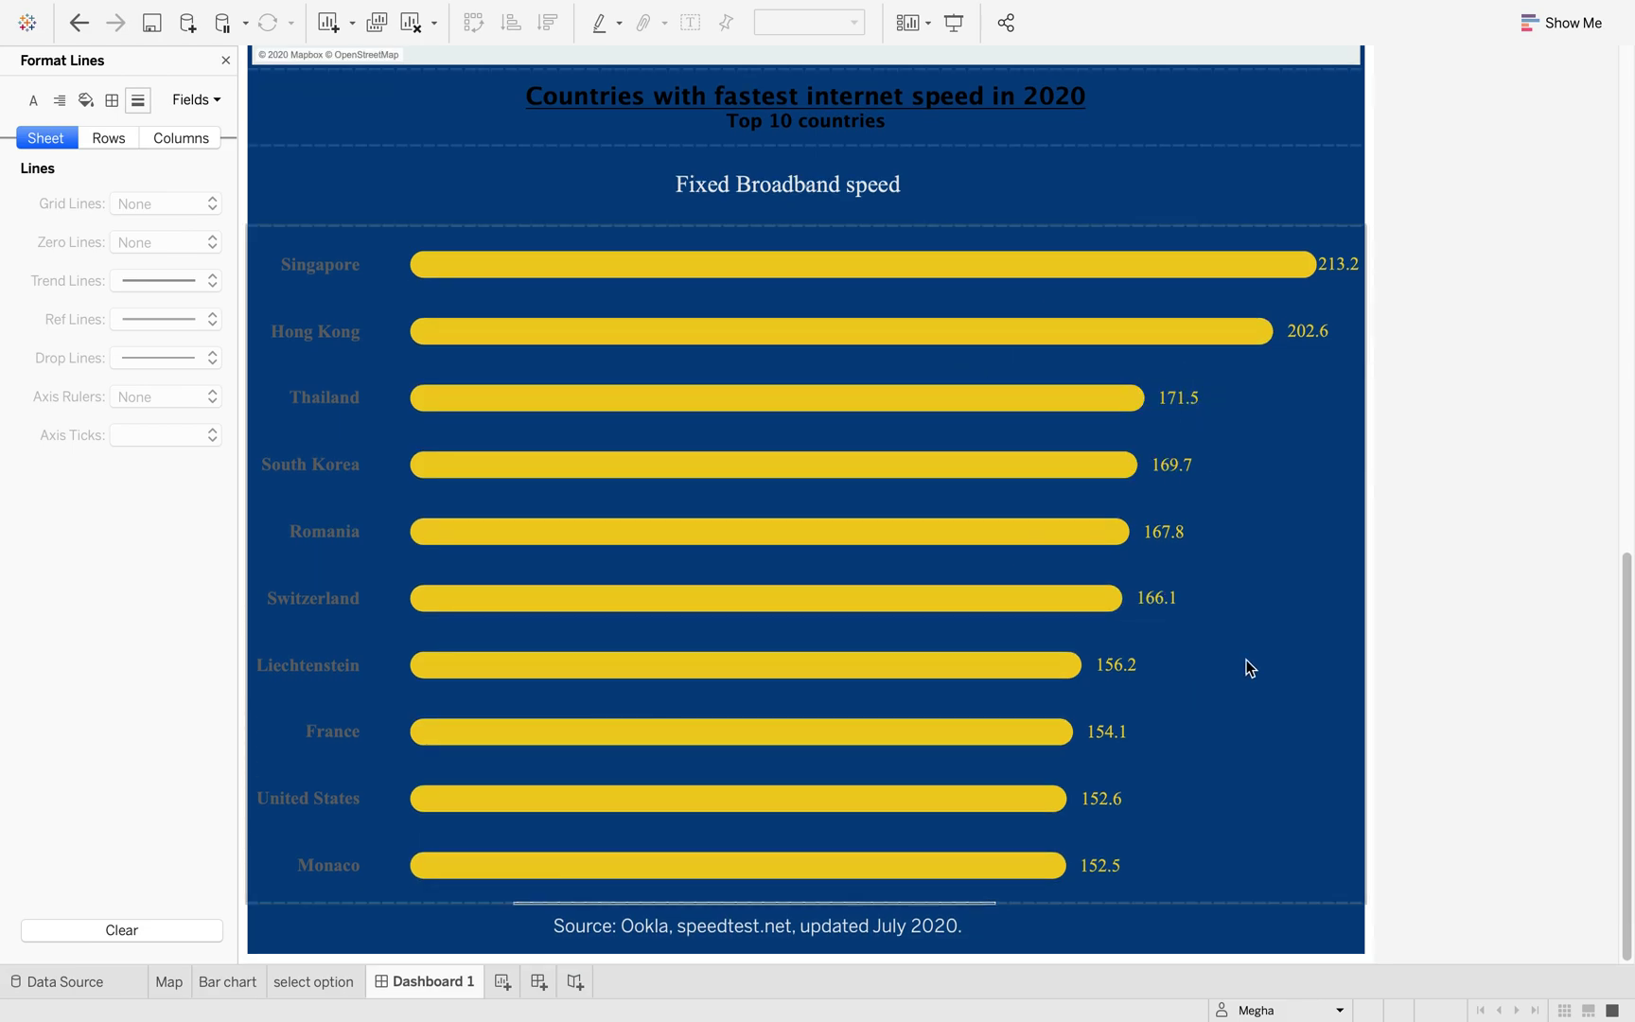
scroll(1247, 659, "up", 20)
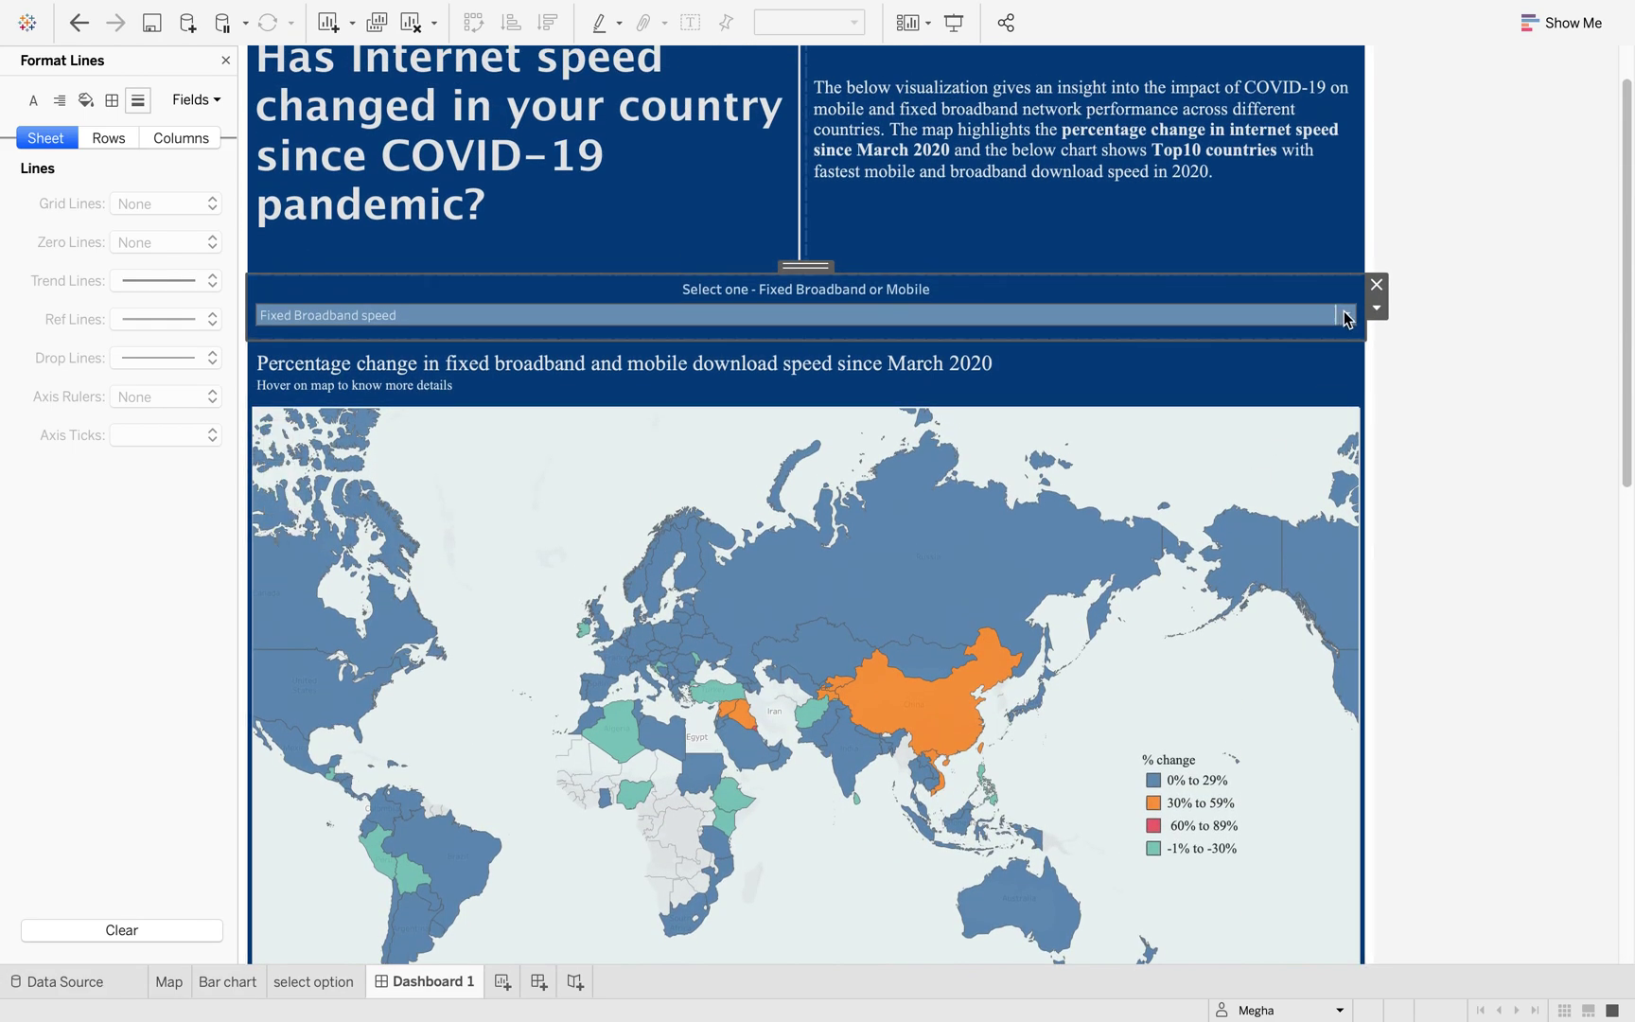
Step: Set the speed selector back to Mobile speed and check the map and bar chart on the dashboard
left_click(1345, 316)
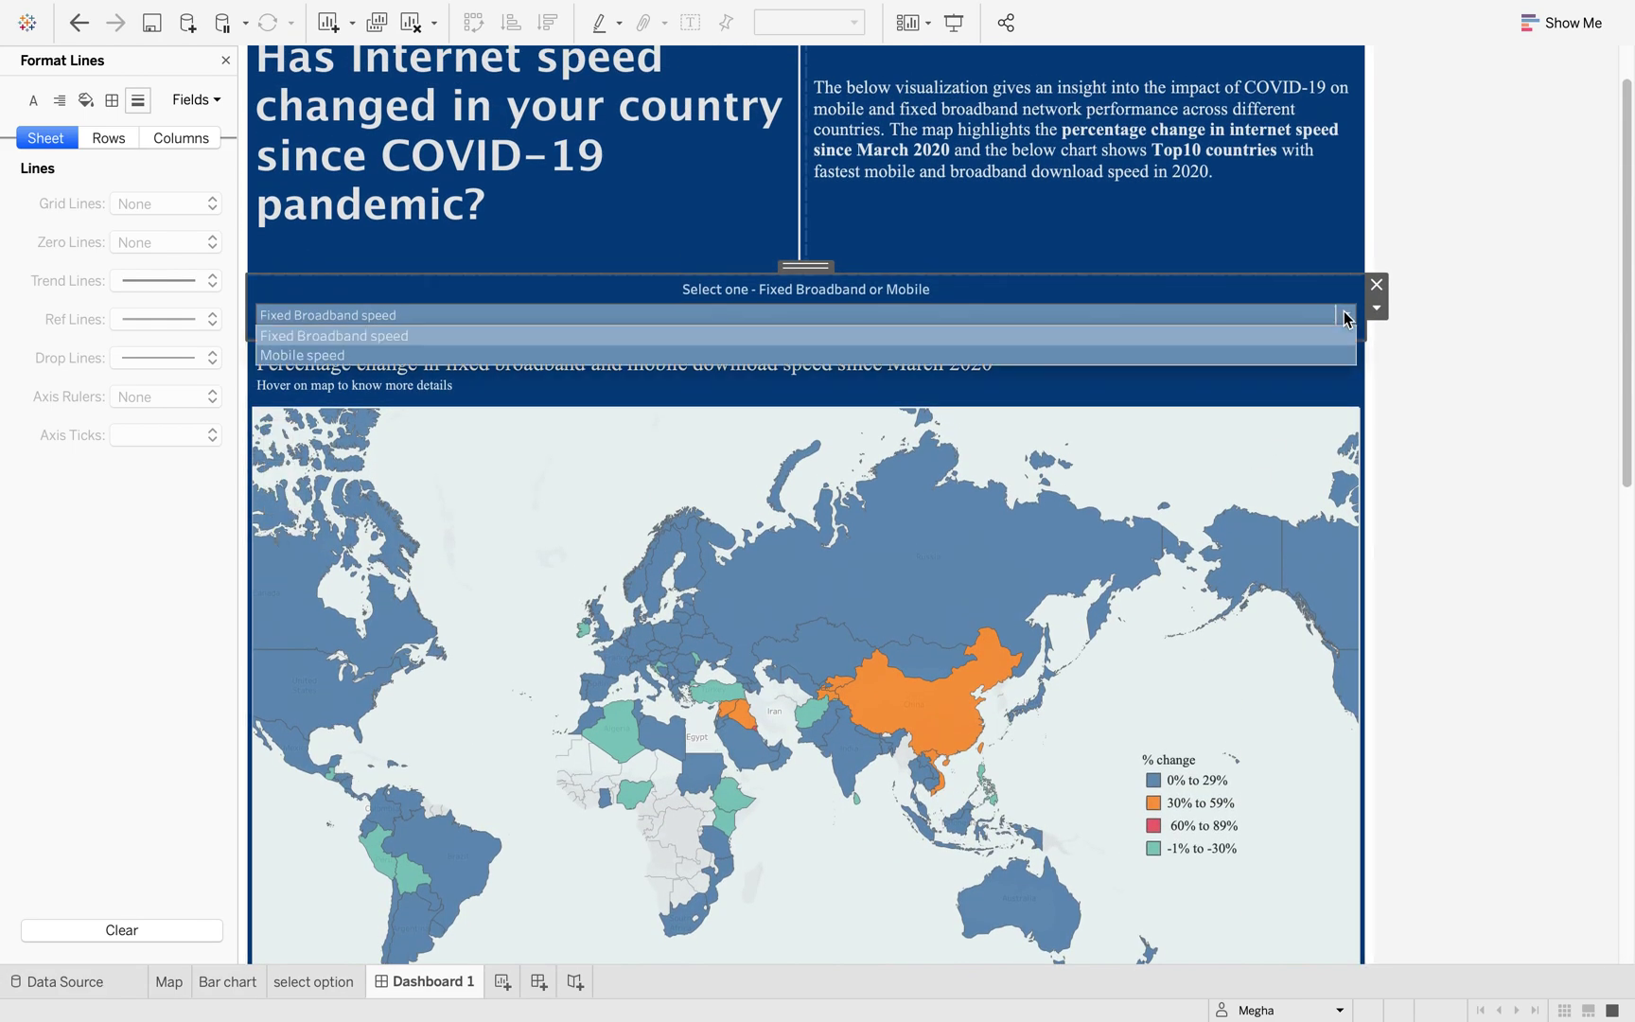
left_click(1302, 359)
scroll(1474, 504, "down", 5)
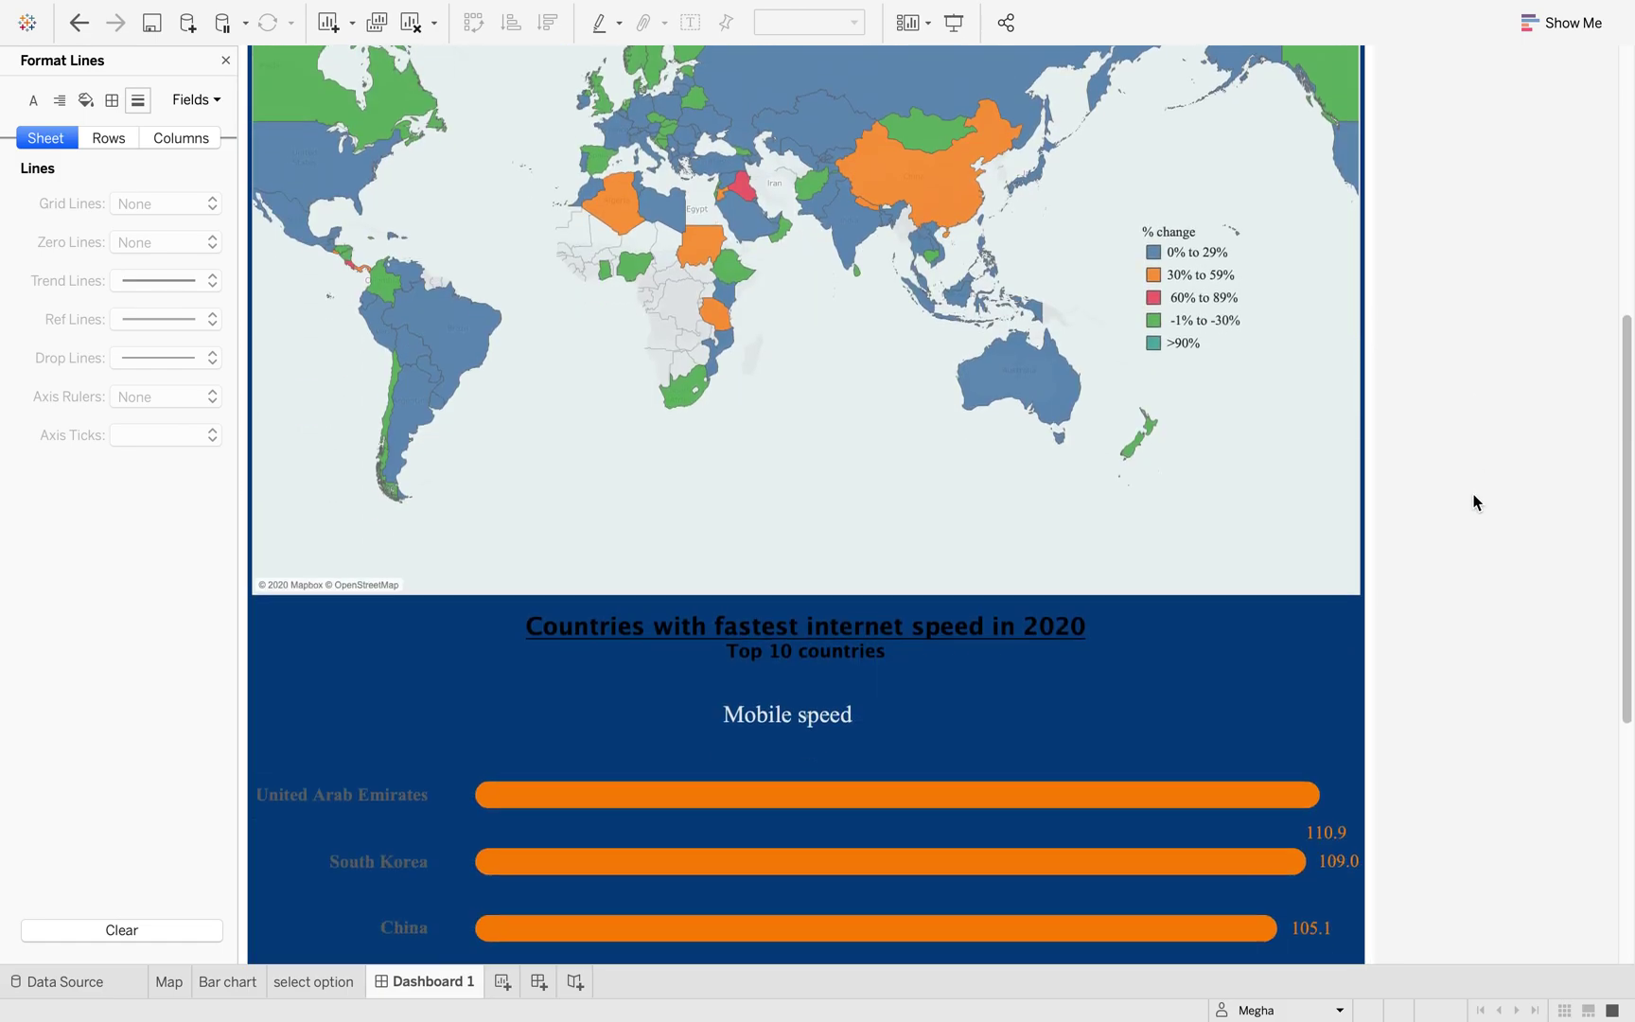
scroll(1474, 504, "down", 1)
scroll(1475, 504, "down", 5)
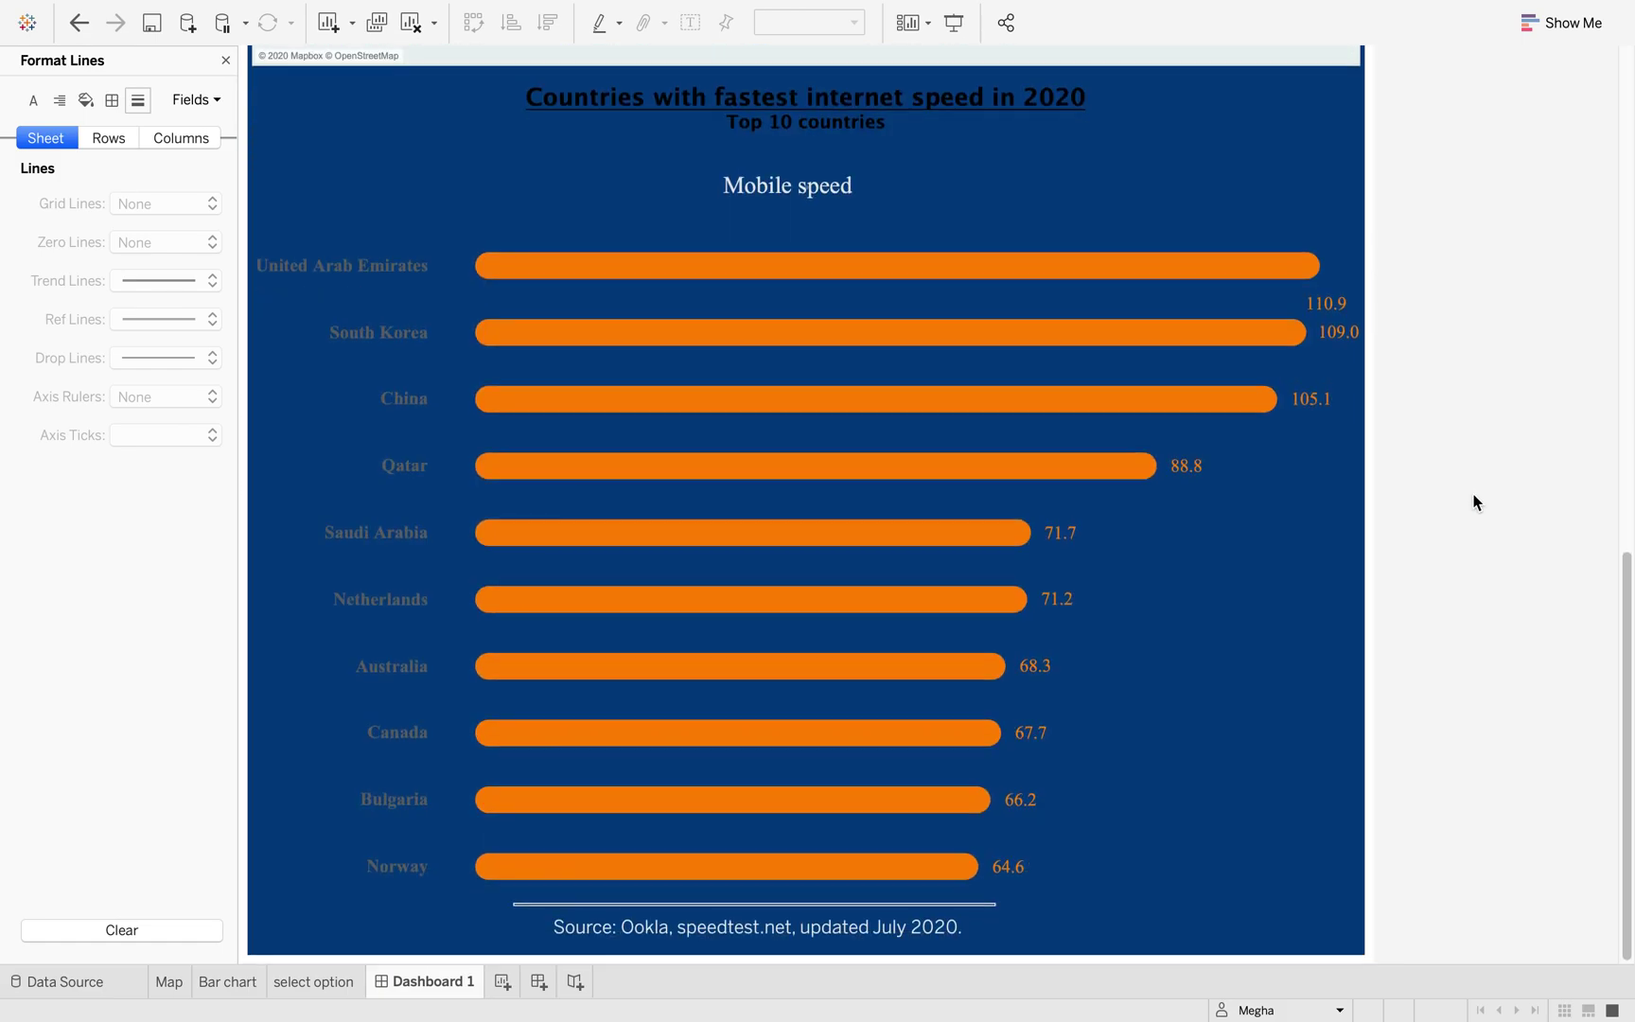
scroll(1474, 503, "up", 10)
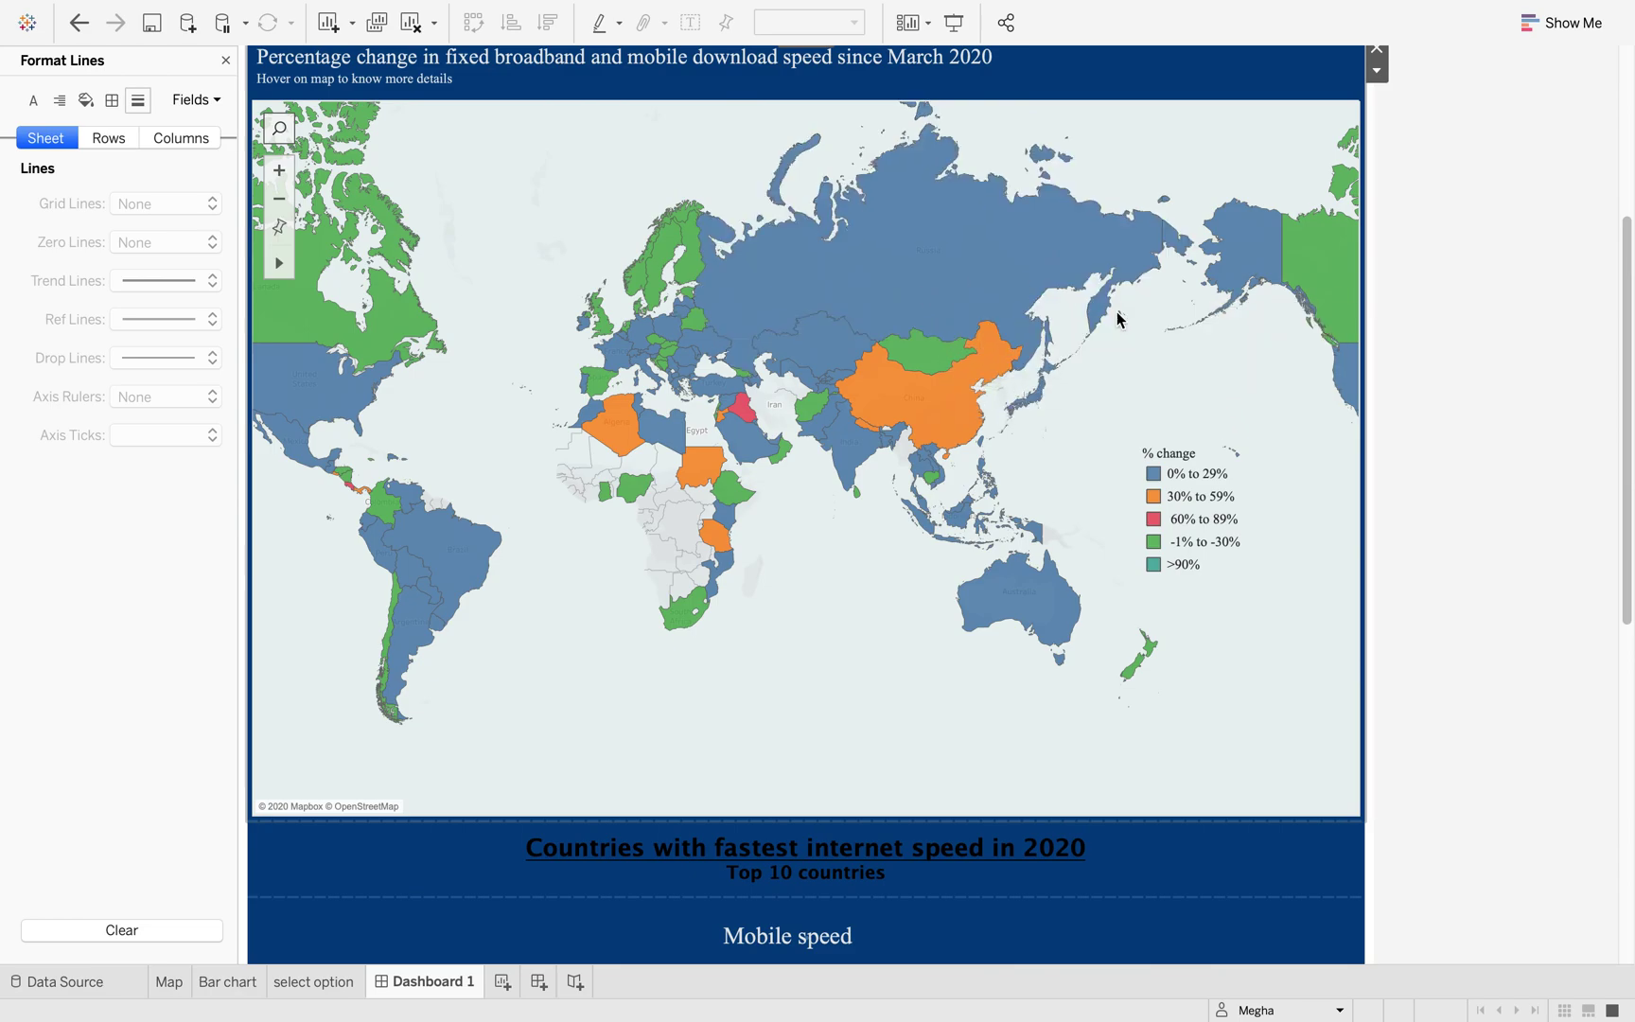
scroll(1412, 552, "down", 5)
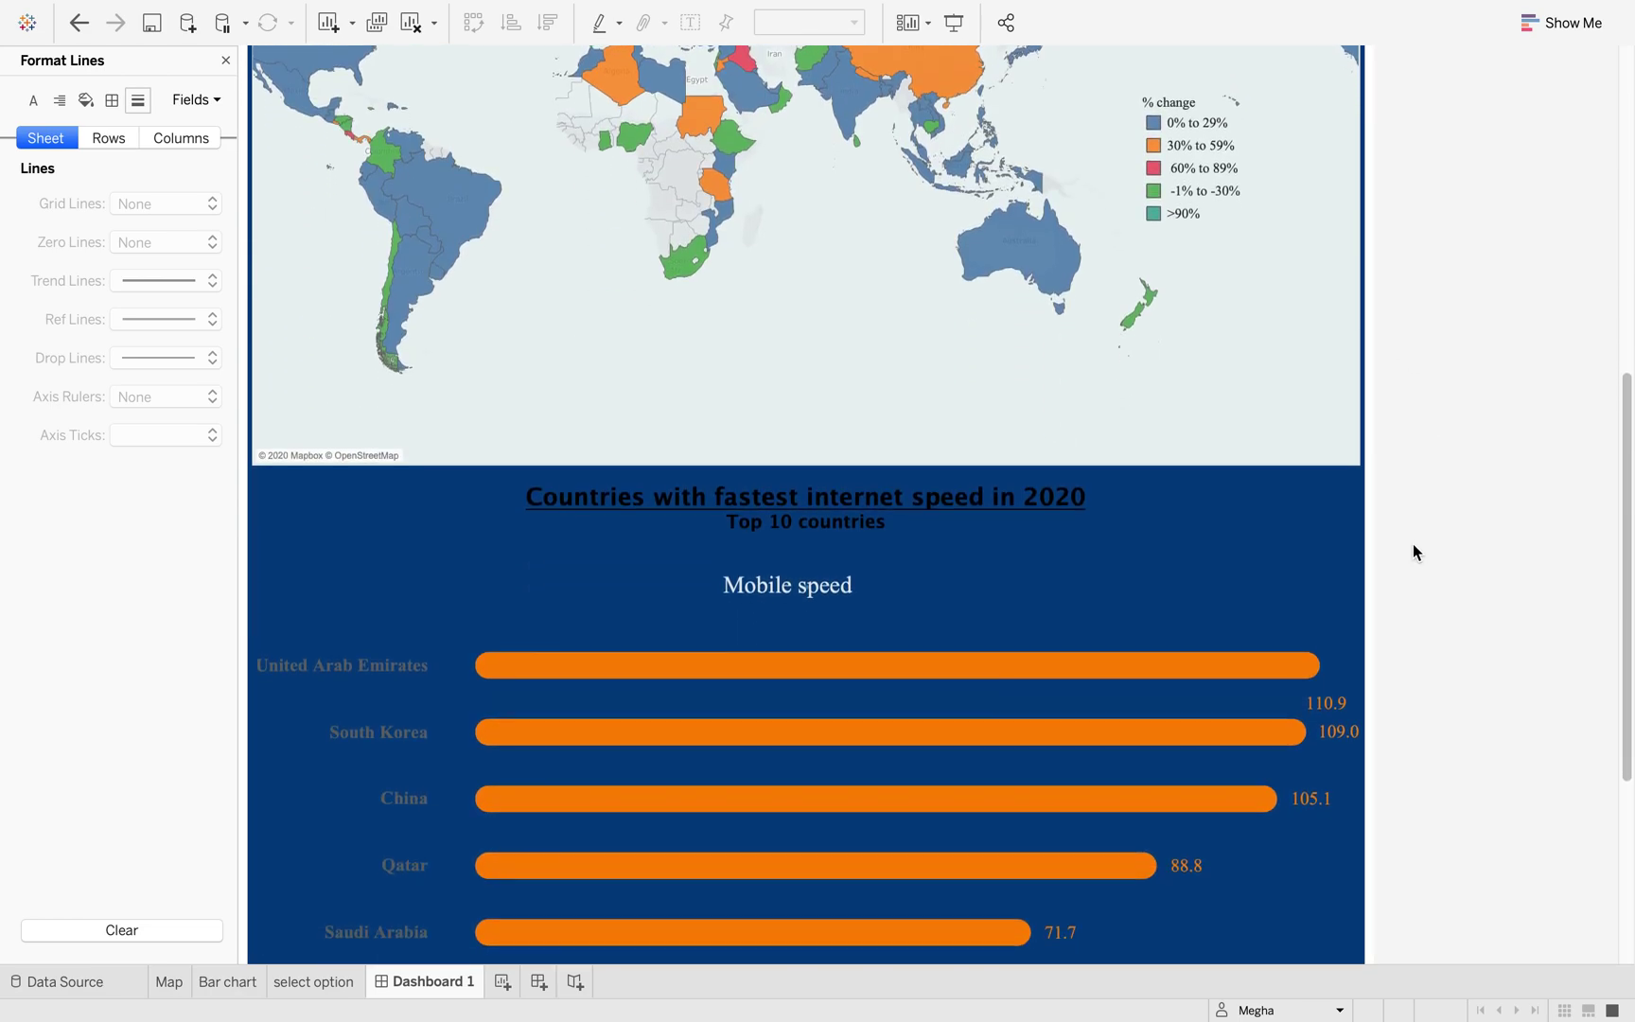
Step: Close the line formatting settings to get back to the dashboard's layout options
left_click(227, 60)
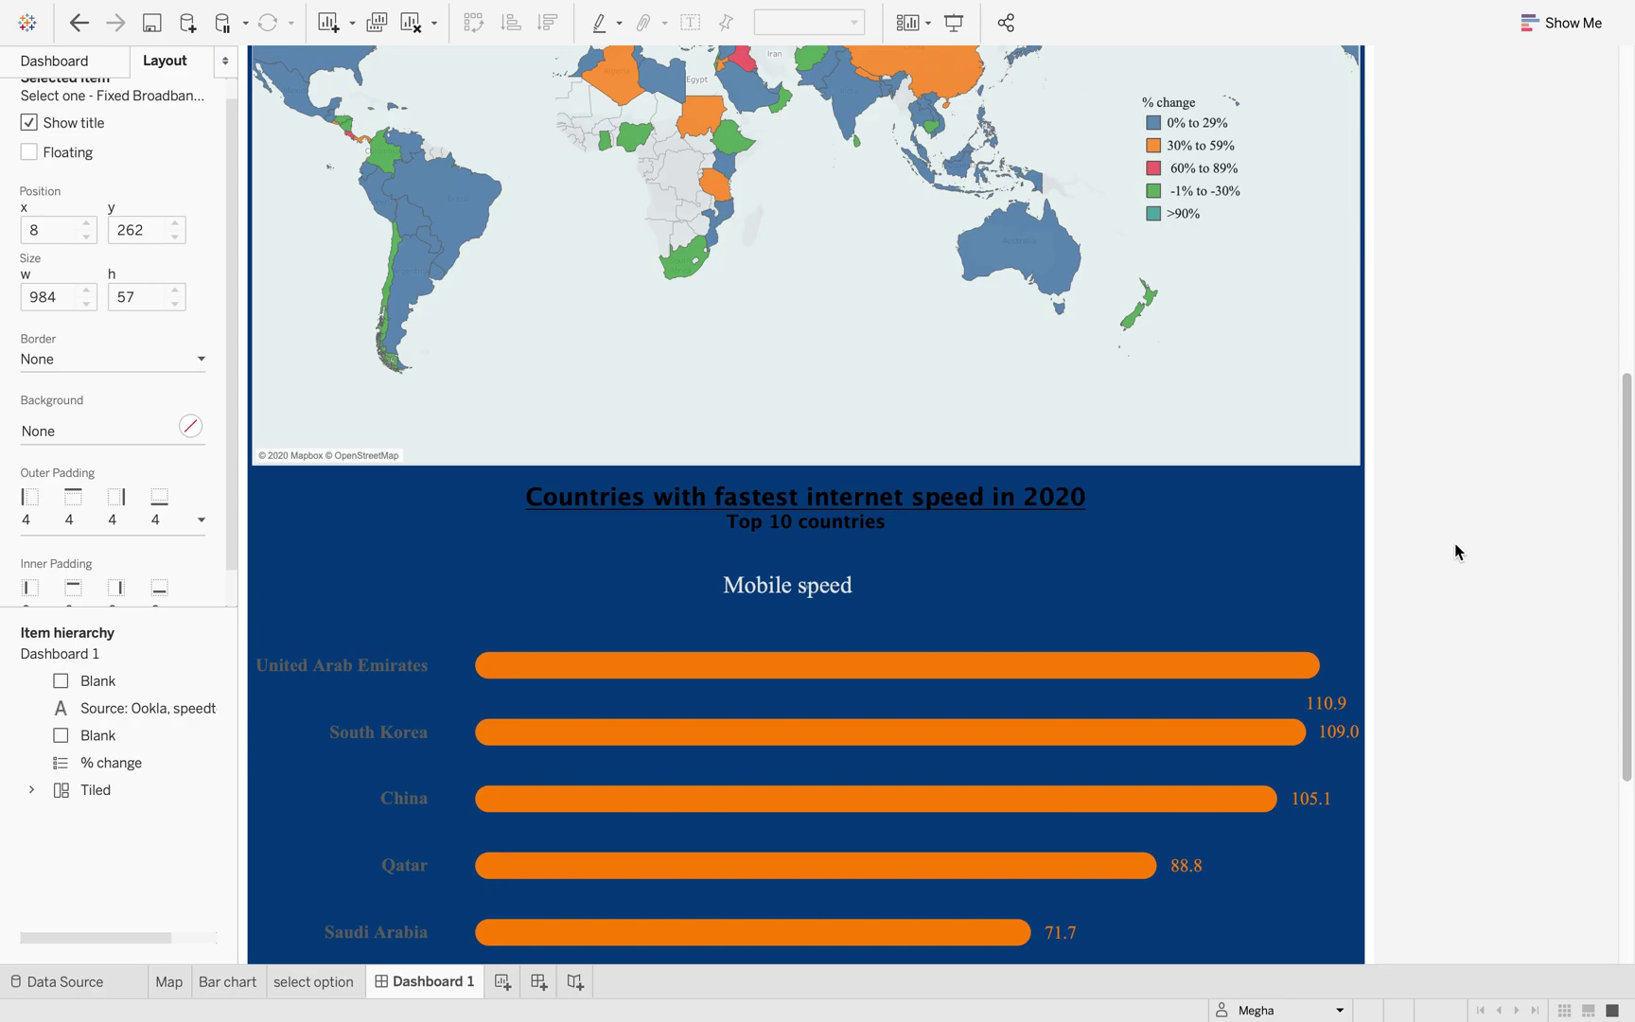
mouse_move(942, 9)
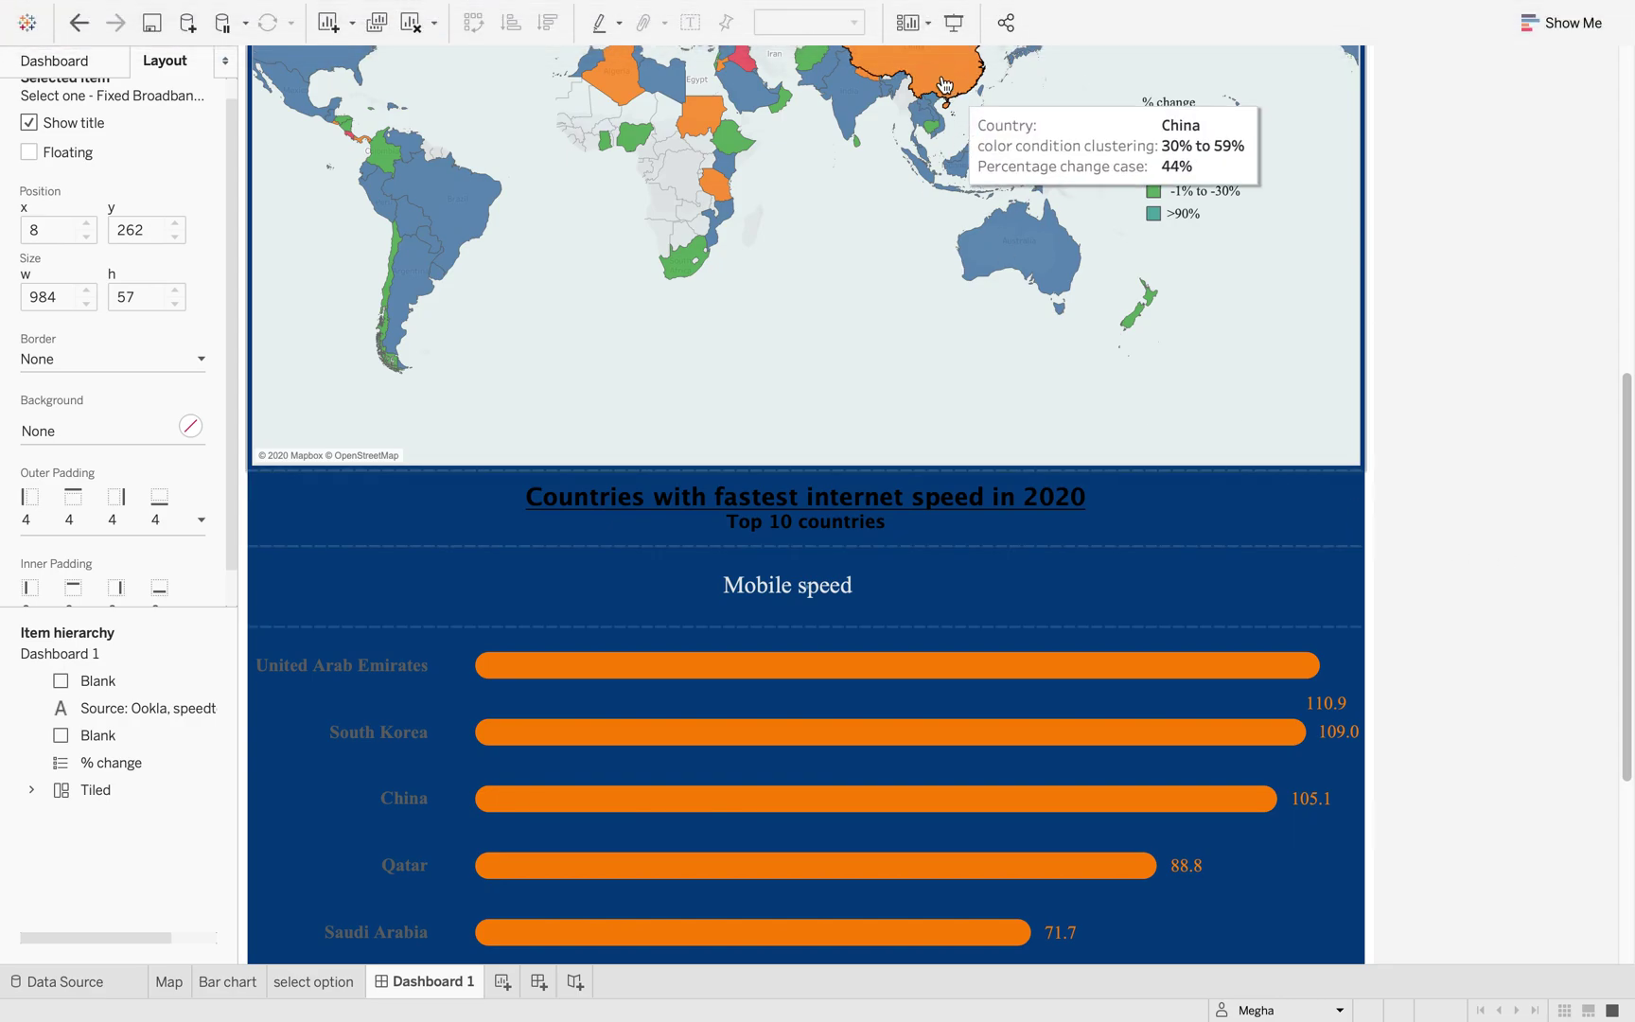